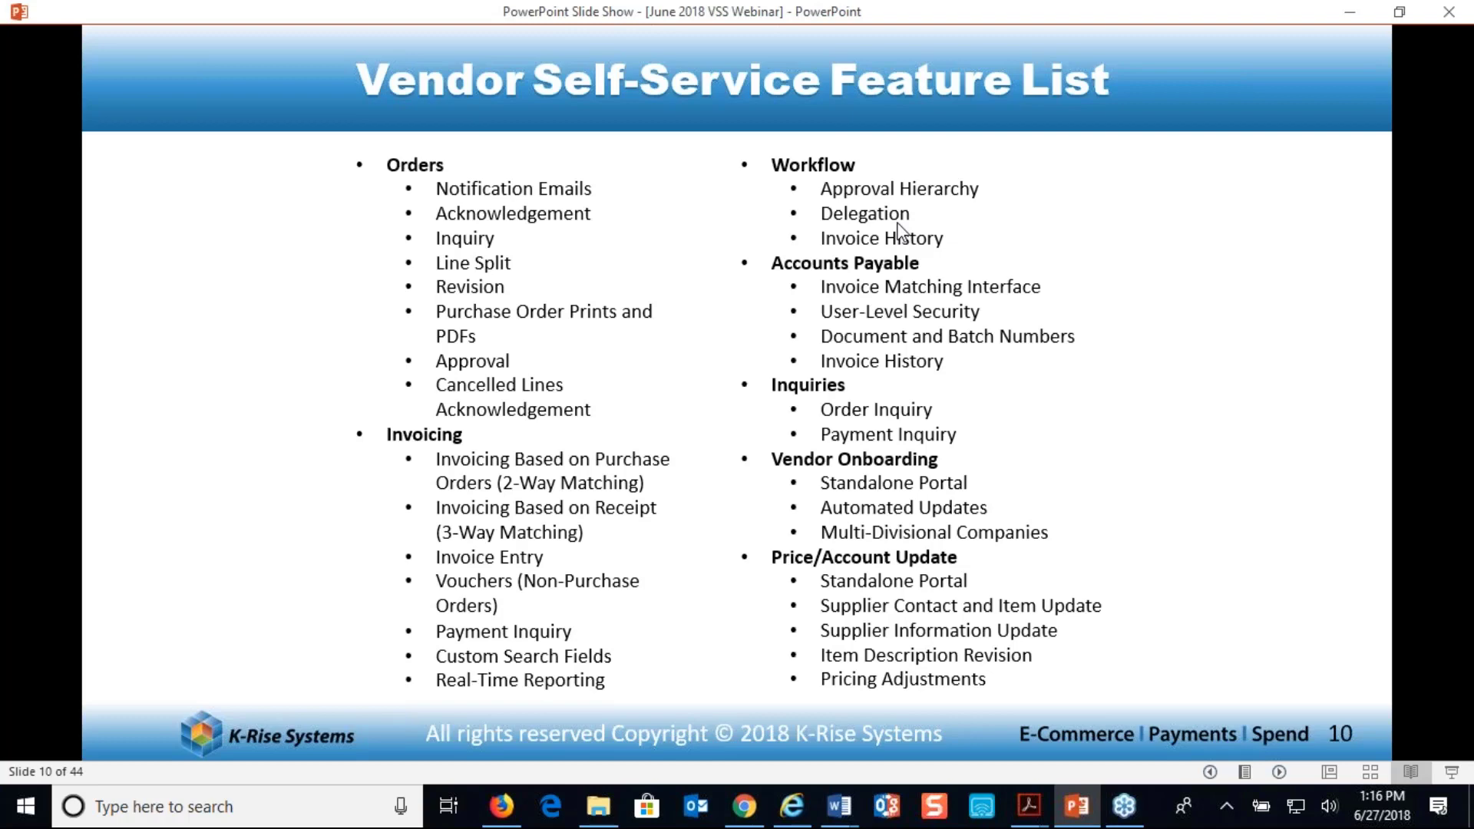
Advance the slide show through the feature lists and demo agenda to the Amway screenshots title slide, and end the show
key(Right)
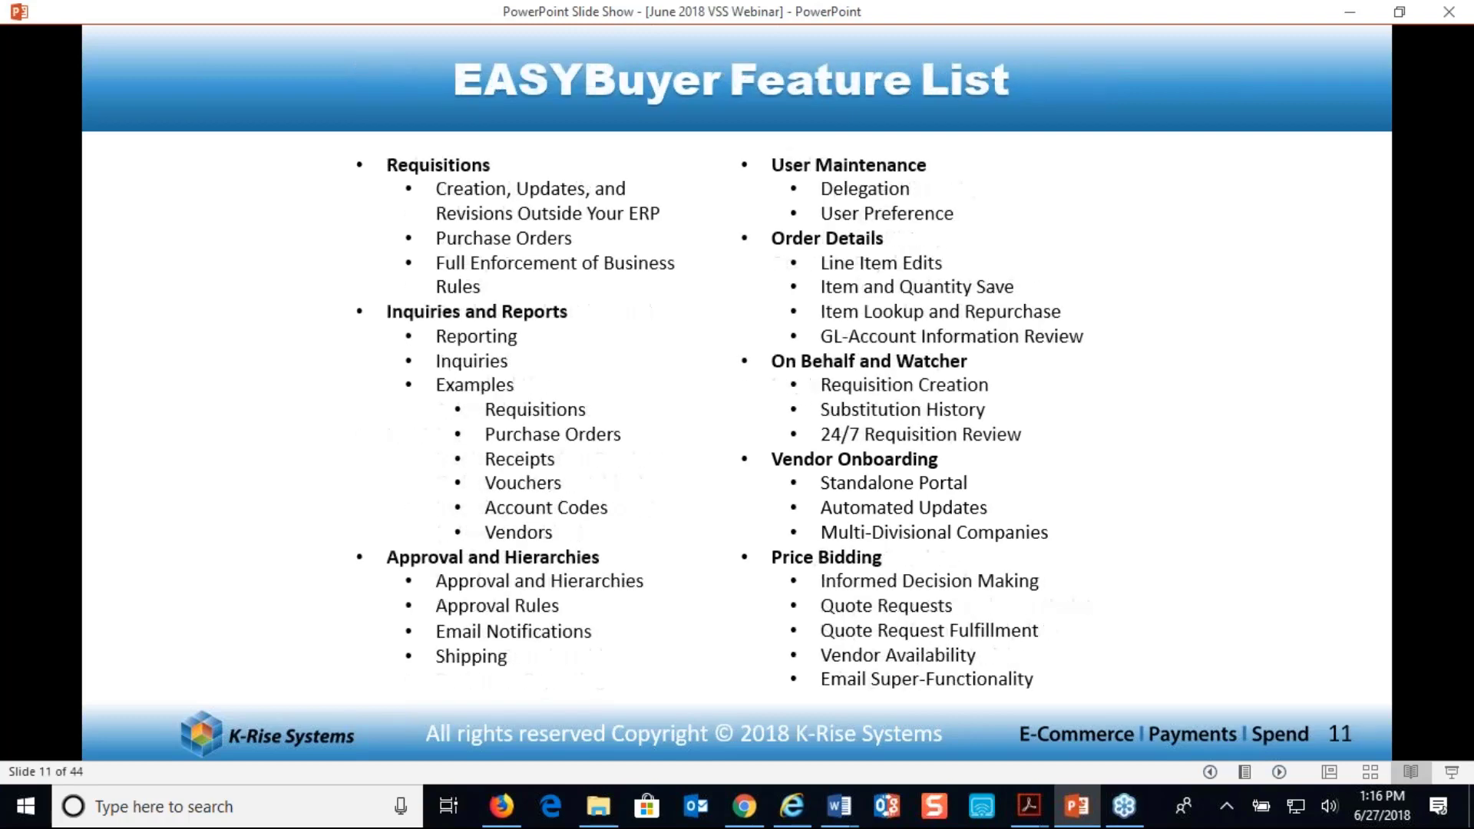
key(Right)
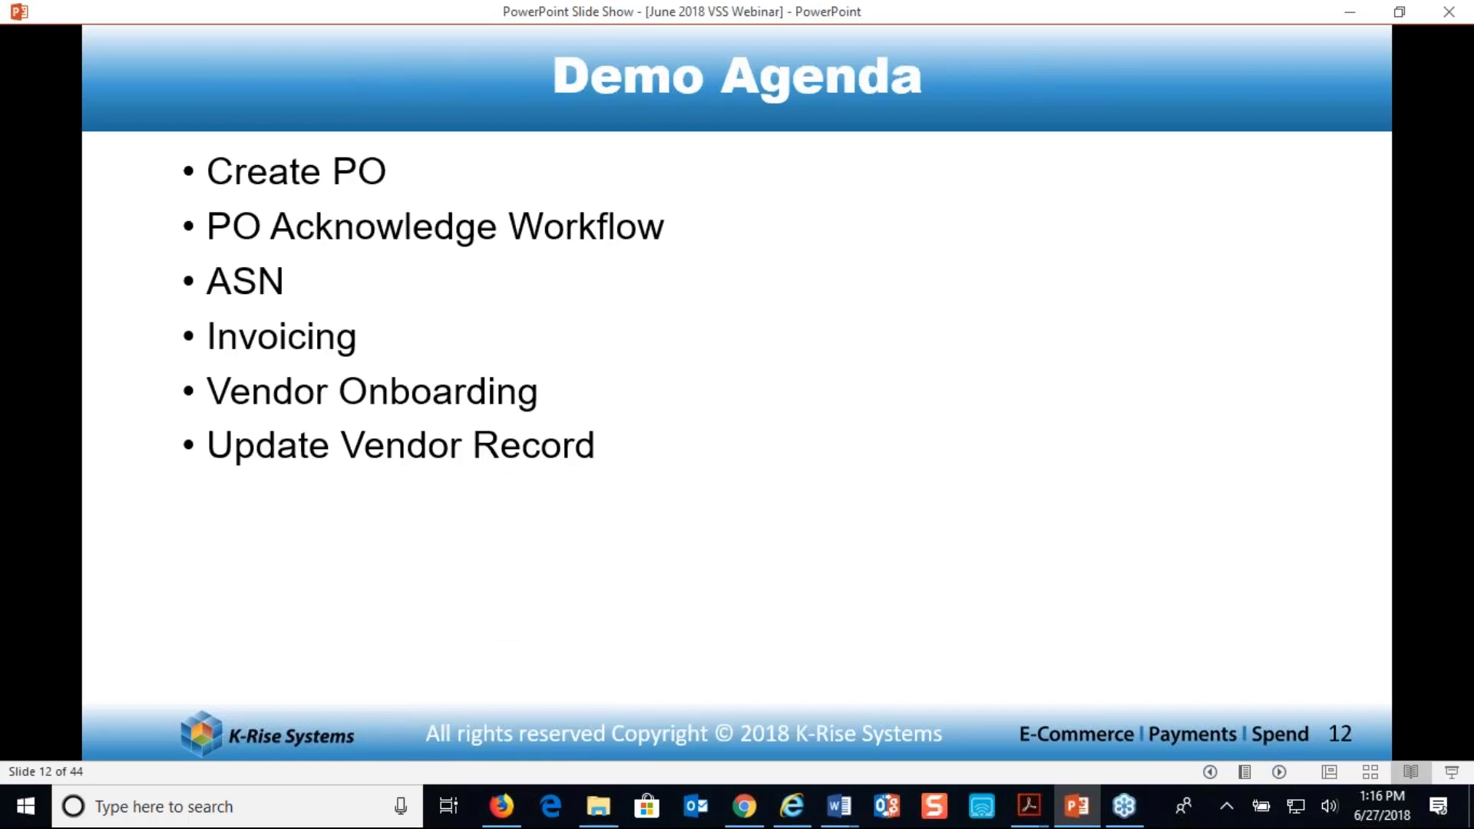
key(Right)
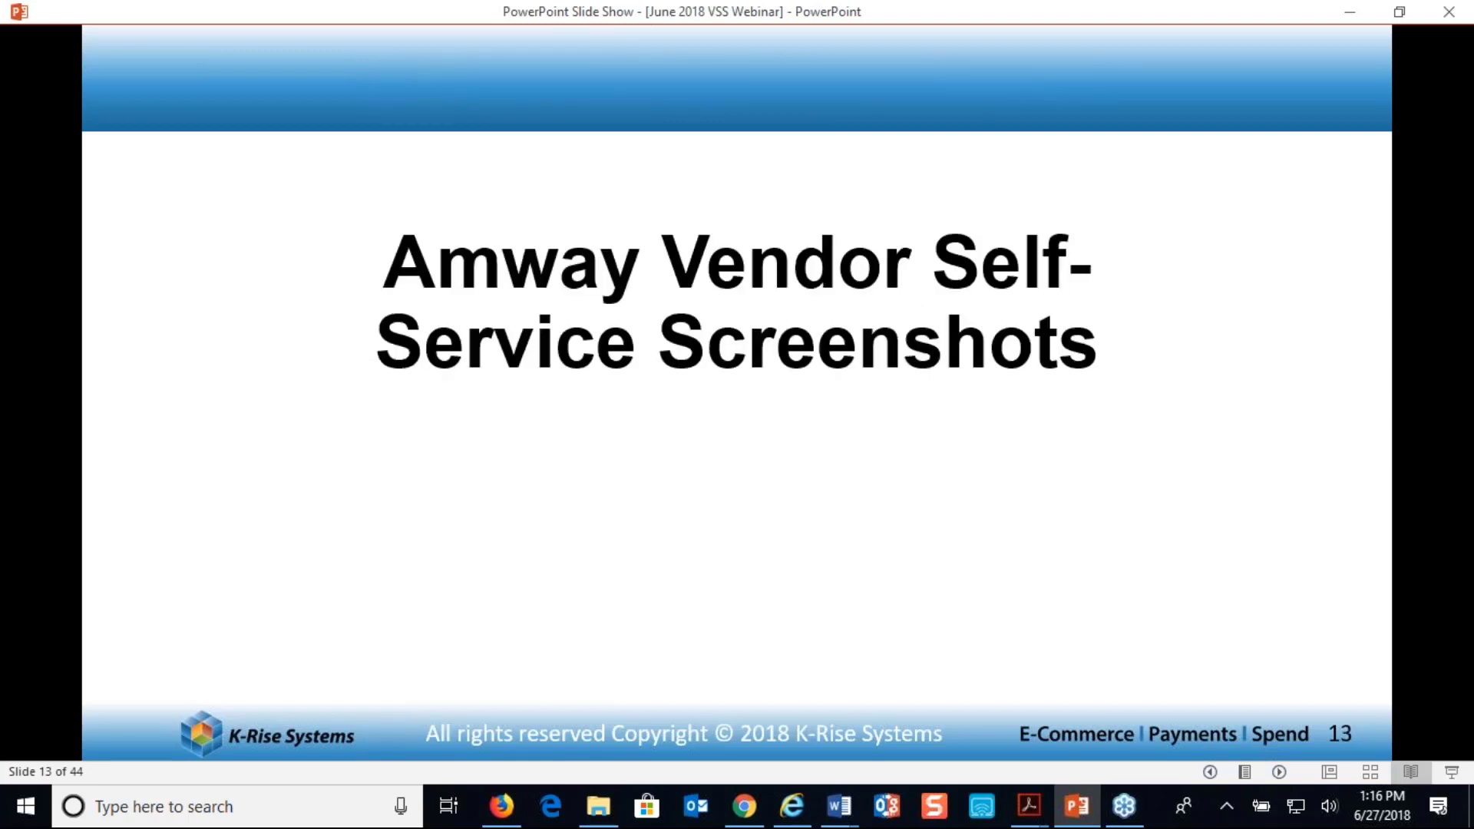
key(Escape)
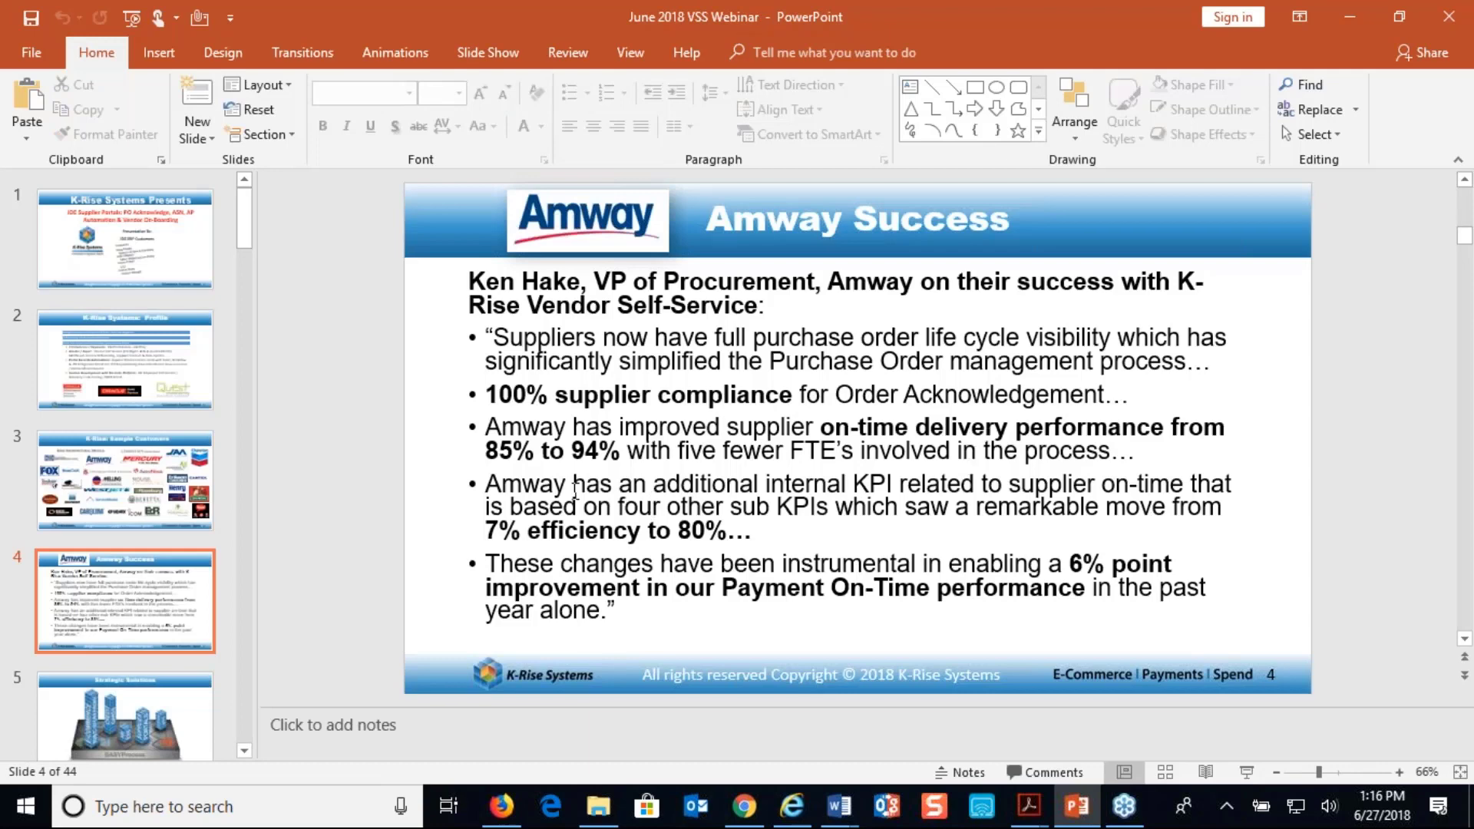
Switch to Firefox, log out of the VSS portal, and close Address Book Revisions in JD Edwards
click(516, 810)
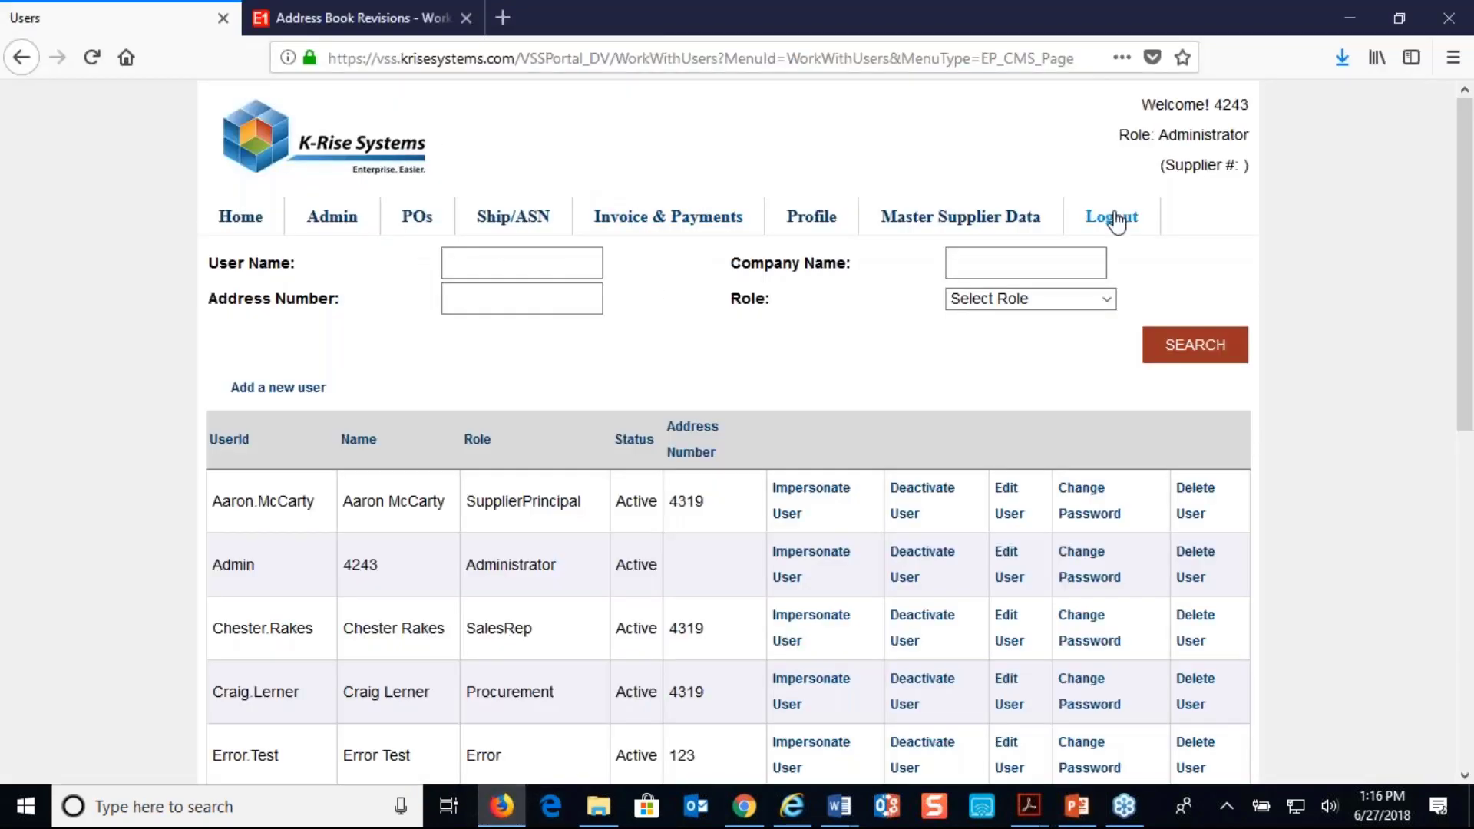
click(1115, 219)
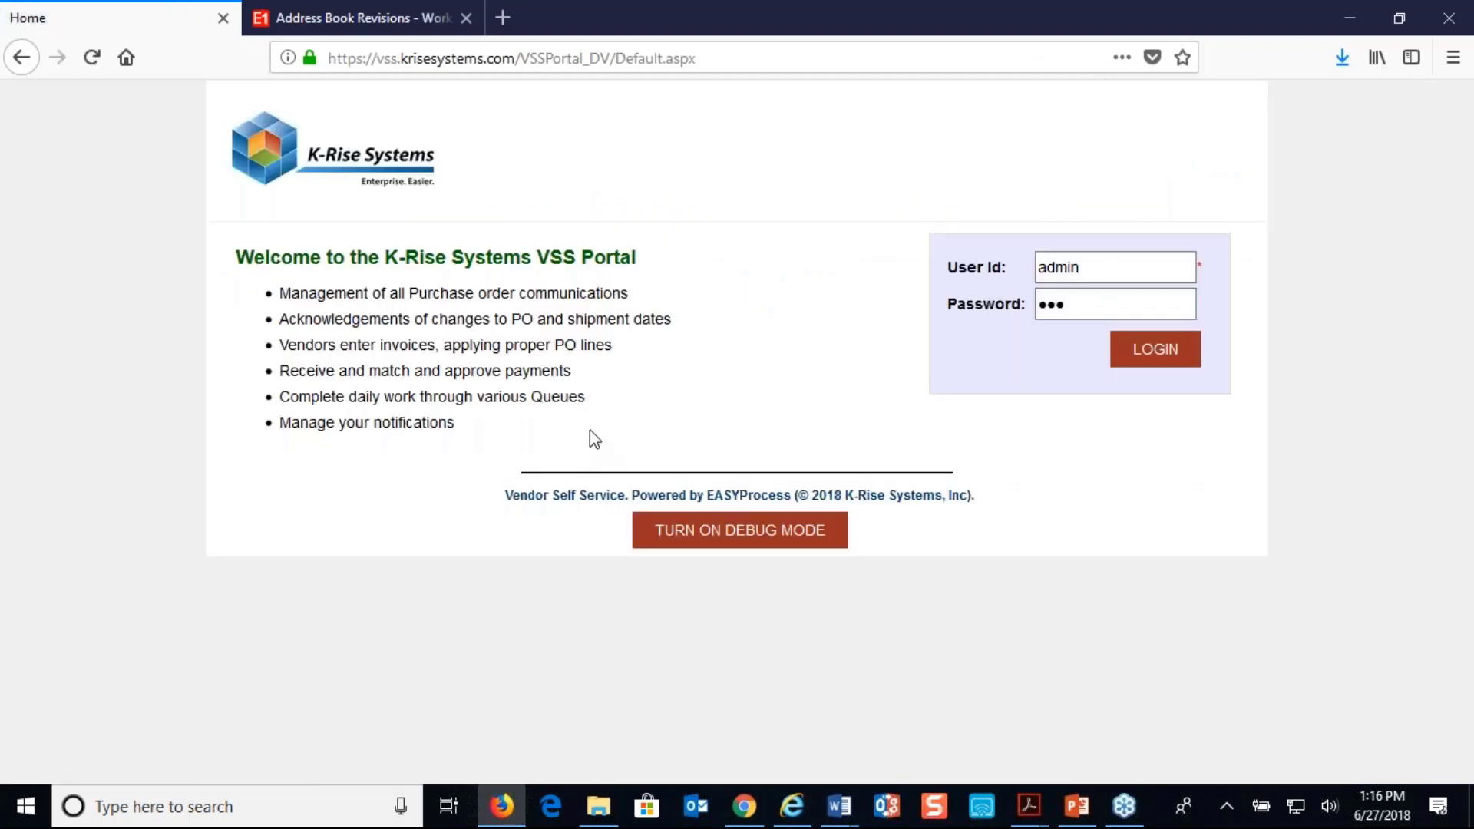
click(371, 22)
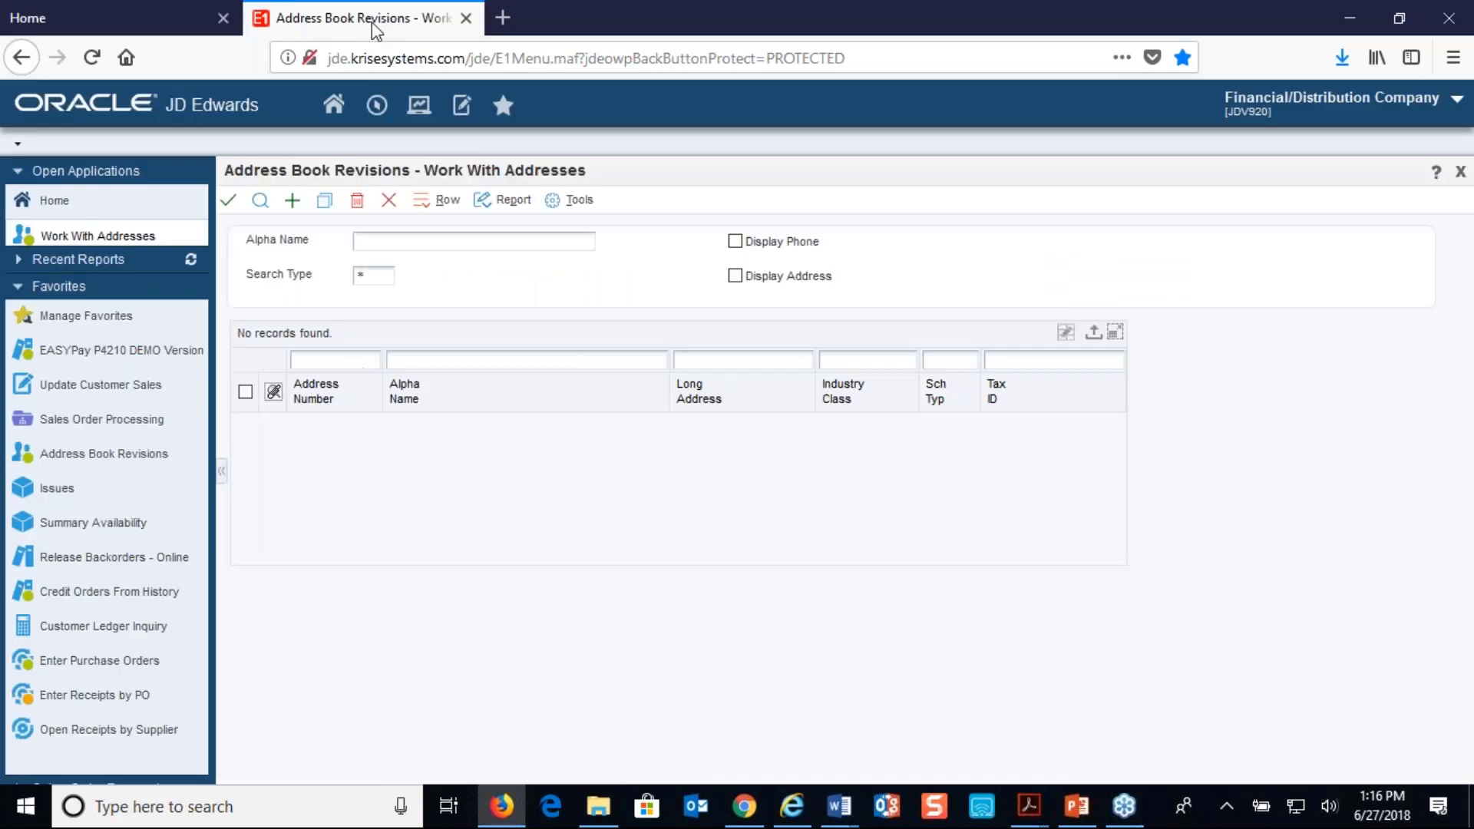
click(389, 200)
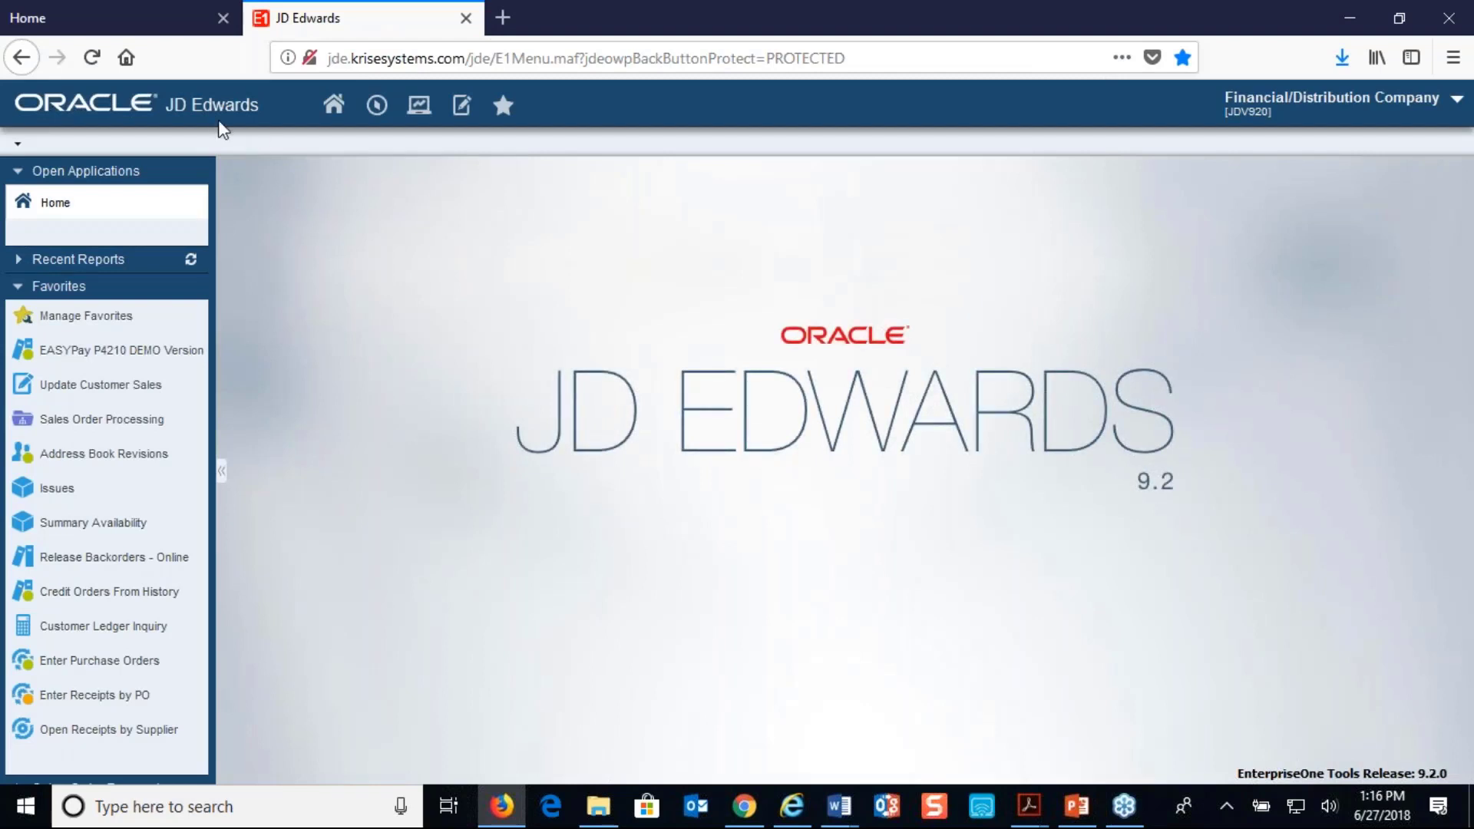
Log back in to the VSS portal with the prefilled admin account
click(119, 28)
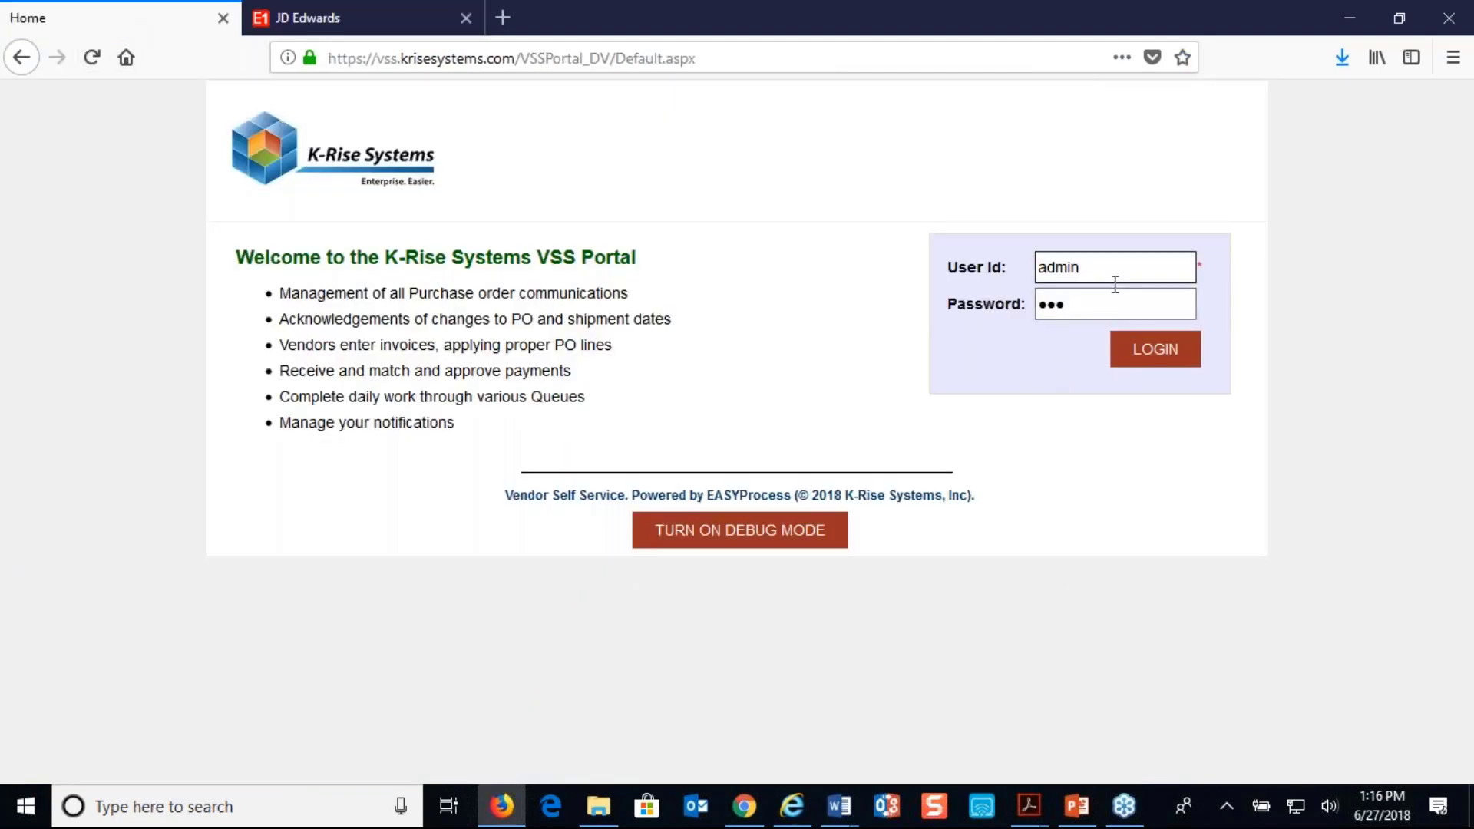
click(1163, 354)
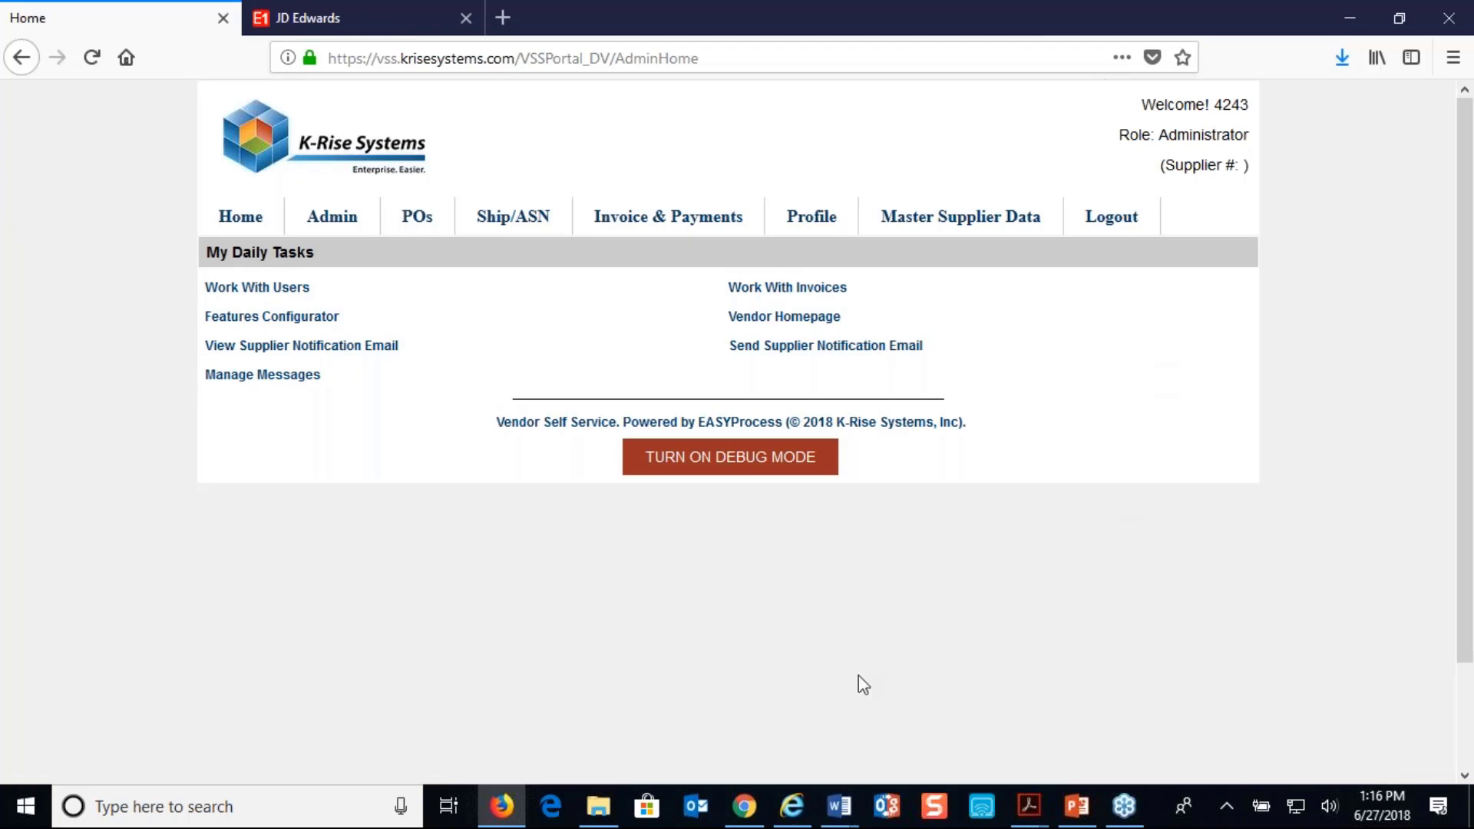
Switch to Chrome, show the Gmail inbox, and close the tab with the VSS portal login page
click(748, 806)
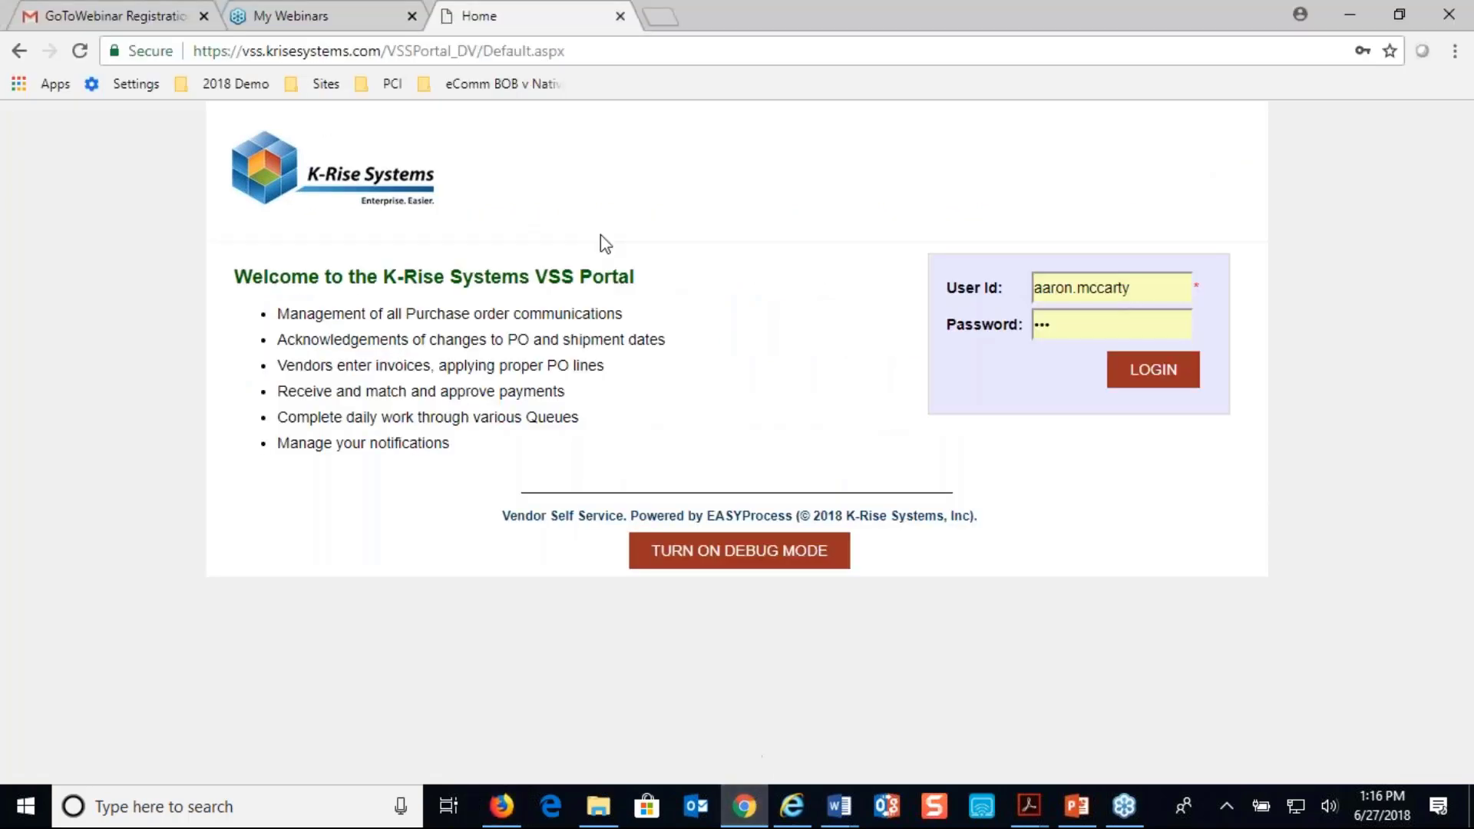
click(357, 22)
click(108, 17)
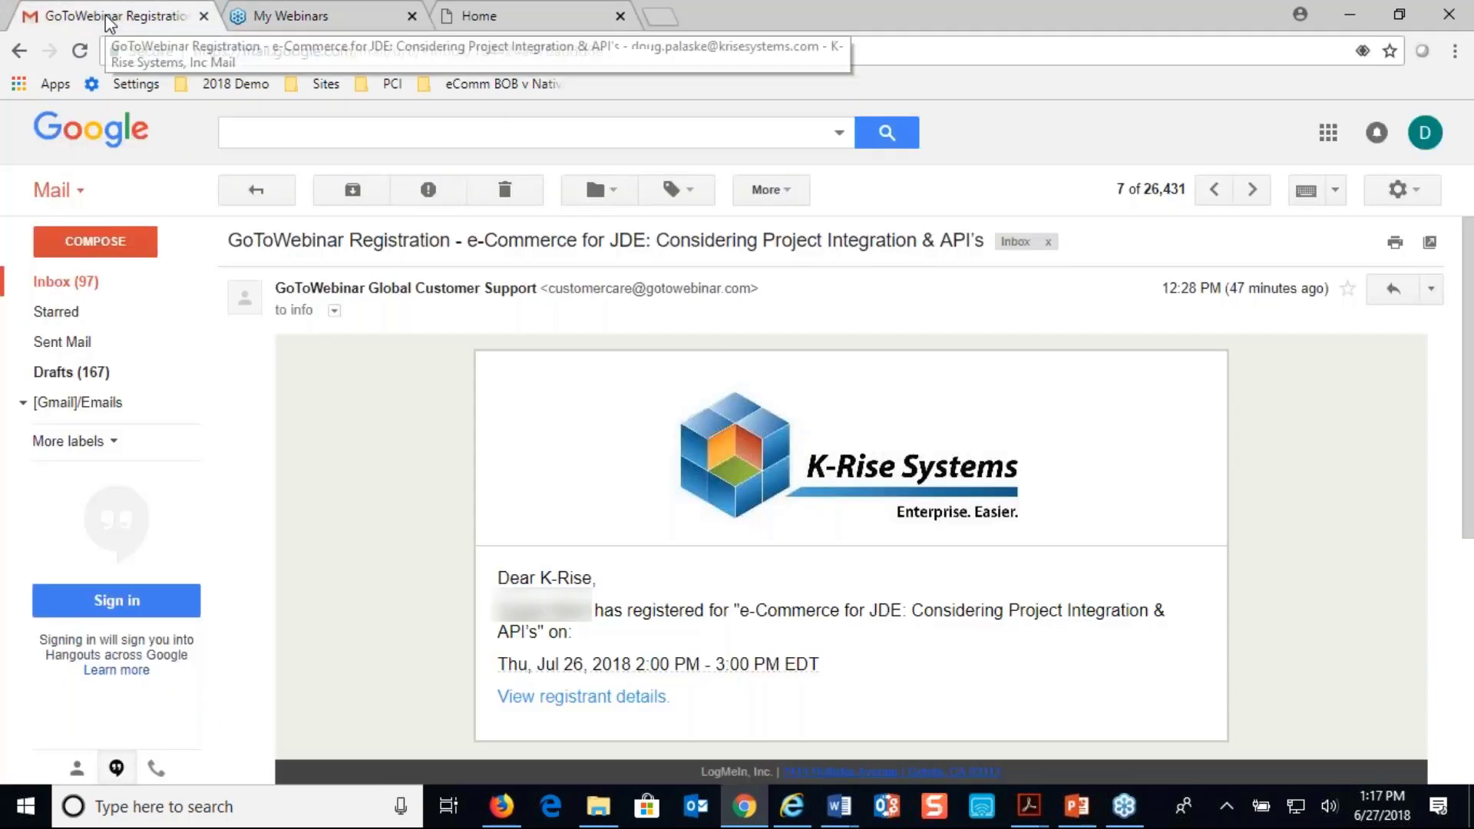
click(48, 286)
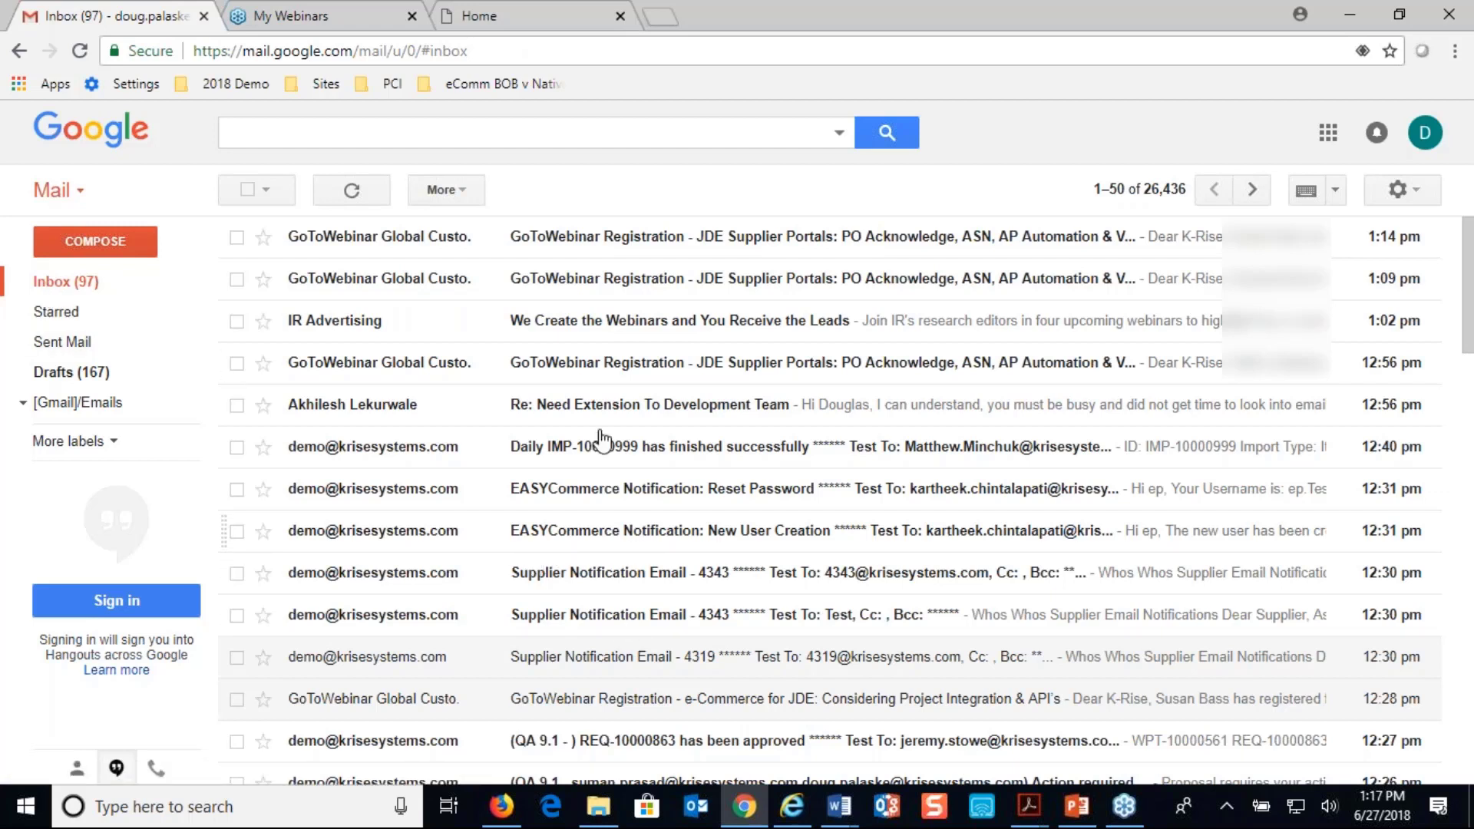
click(557, 19)
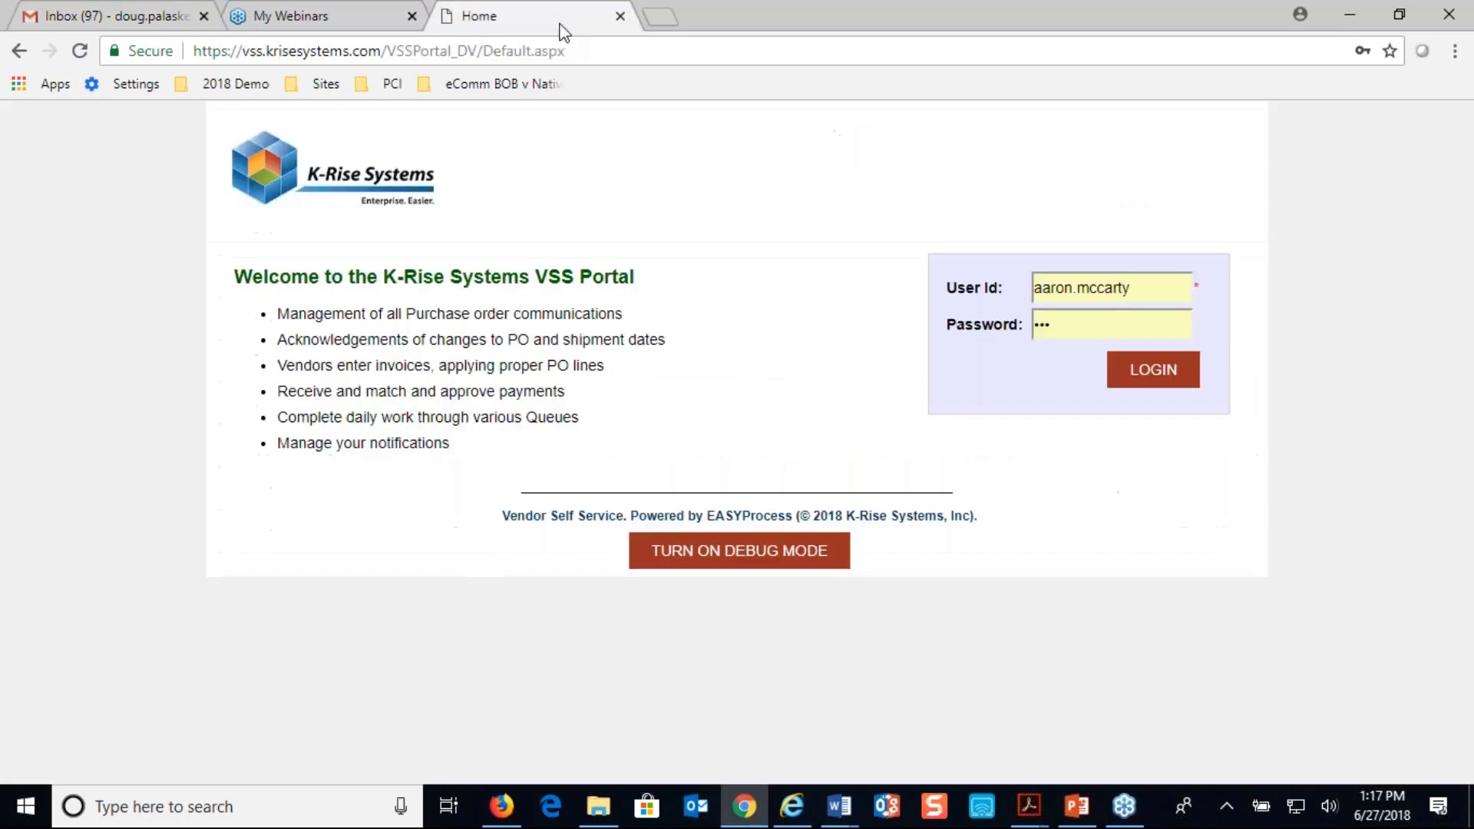
click(619, 16)
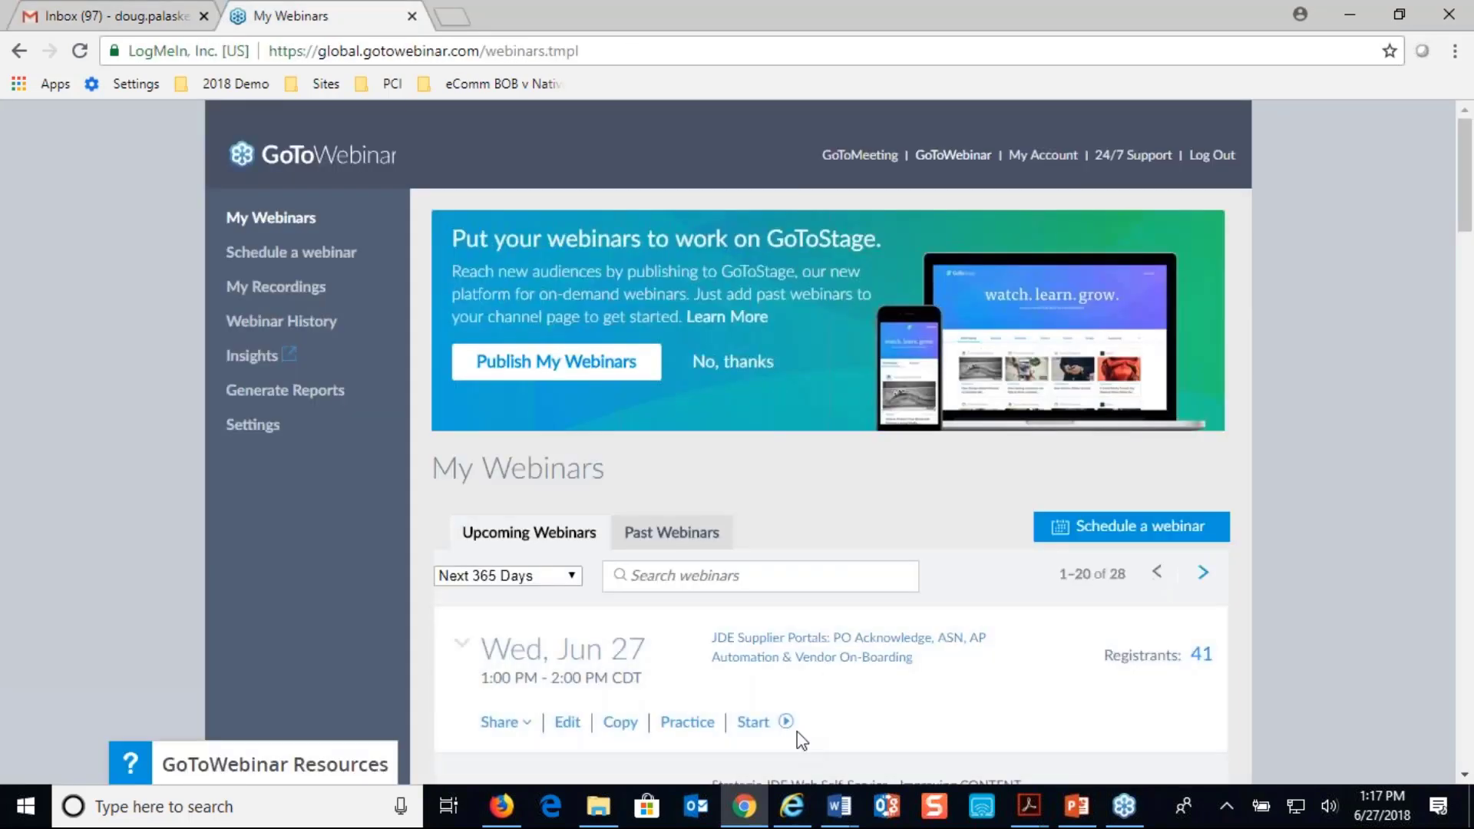
Switch back to Firefox and search the VSS portal's user list for address number 4343
click(502, 804)
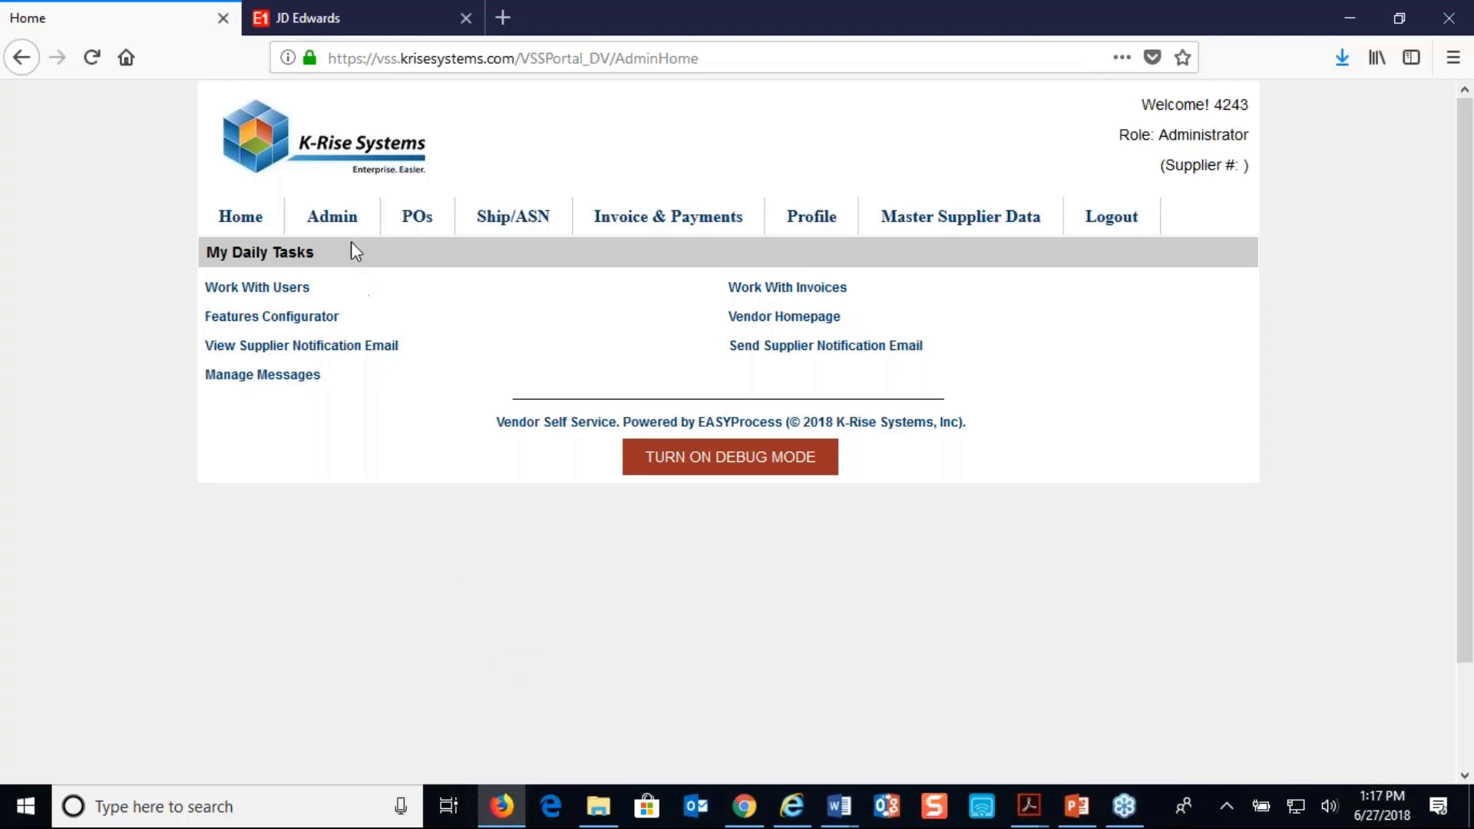
mouse_move(332, 217)
click(331, 293)
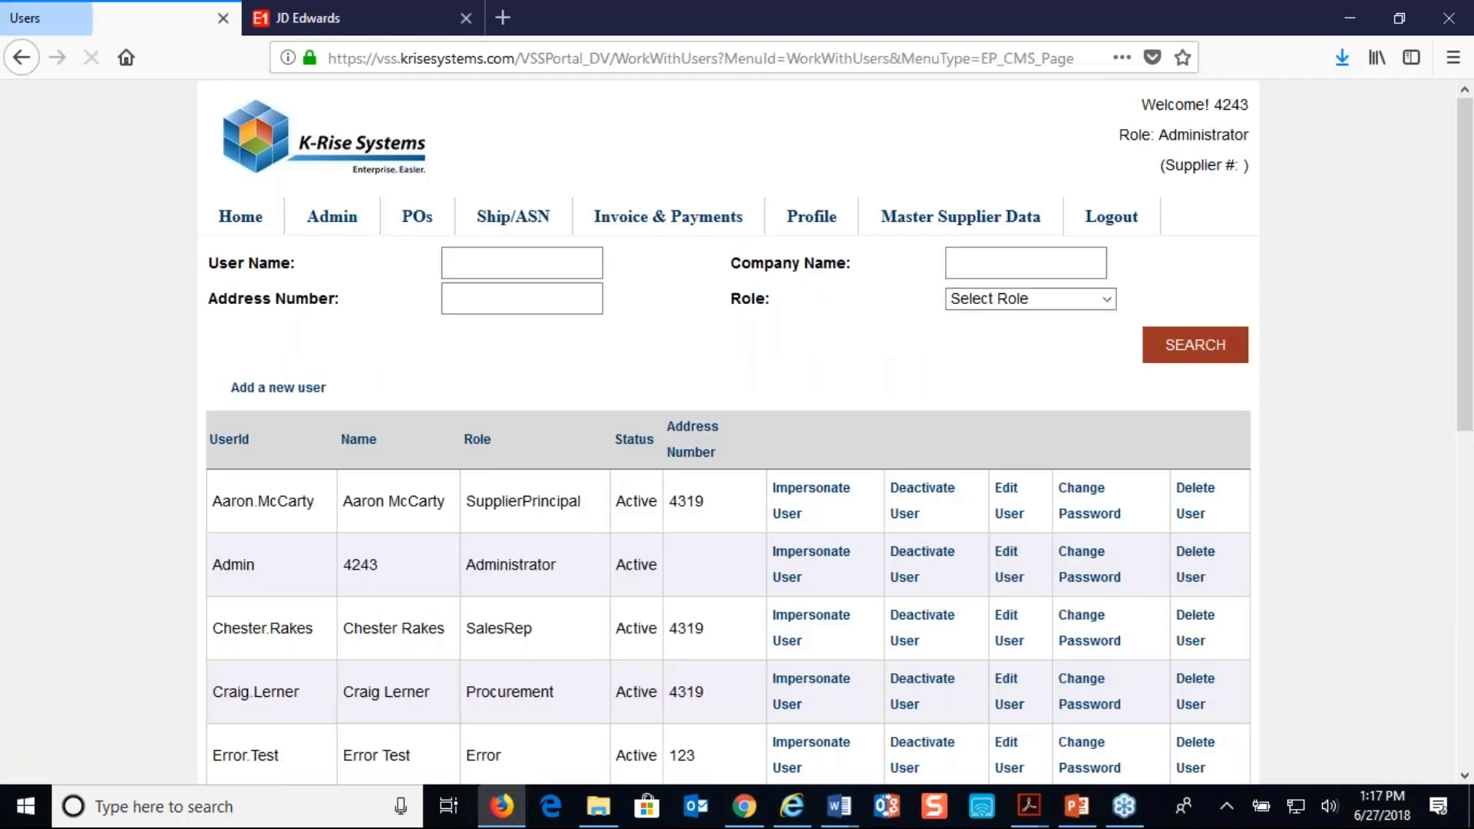
click(493, 301)
text(4343)
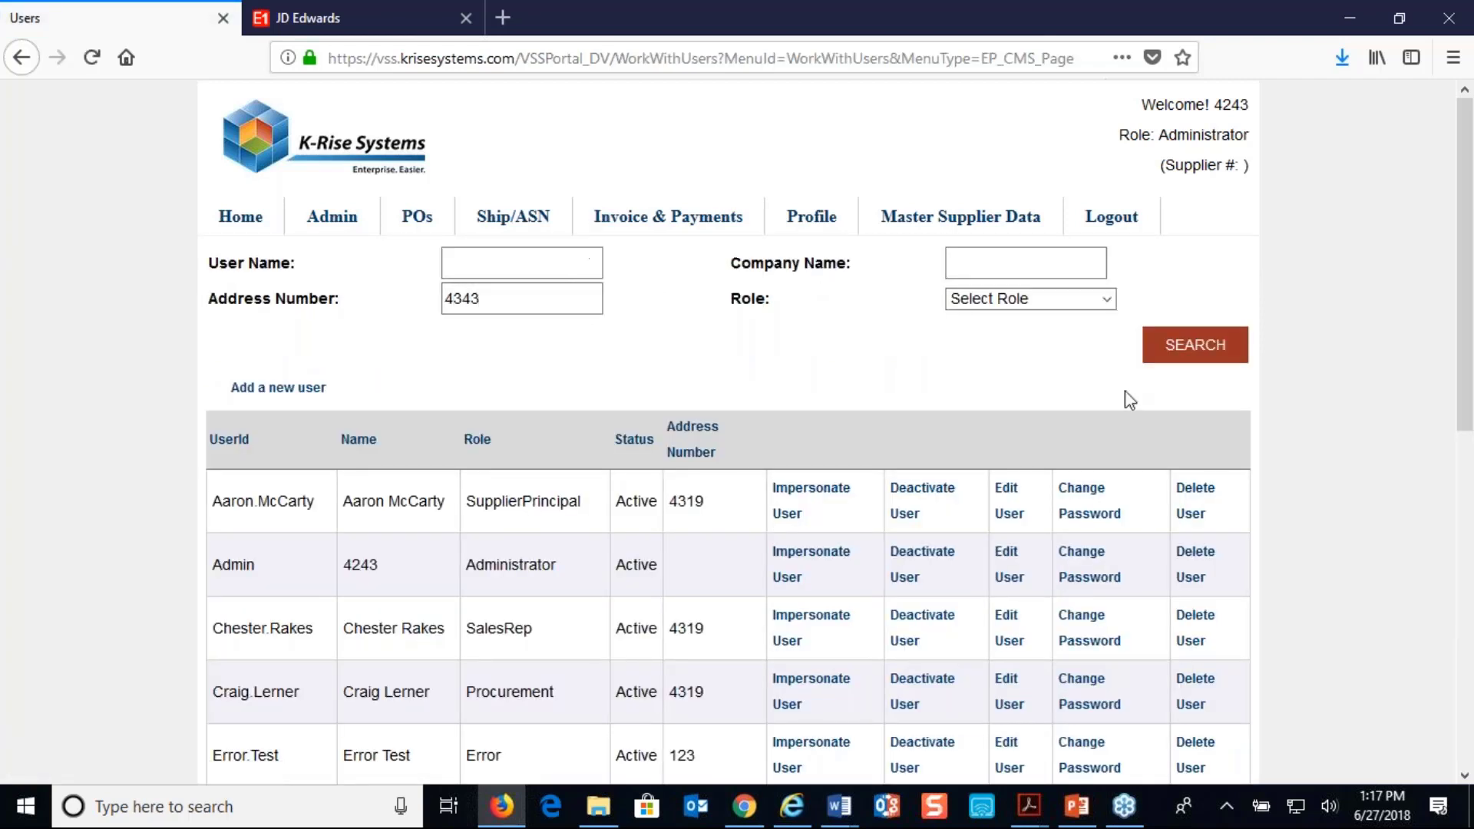
click(1186, 350)
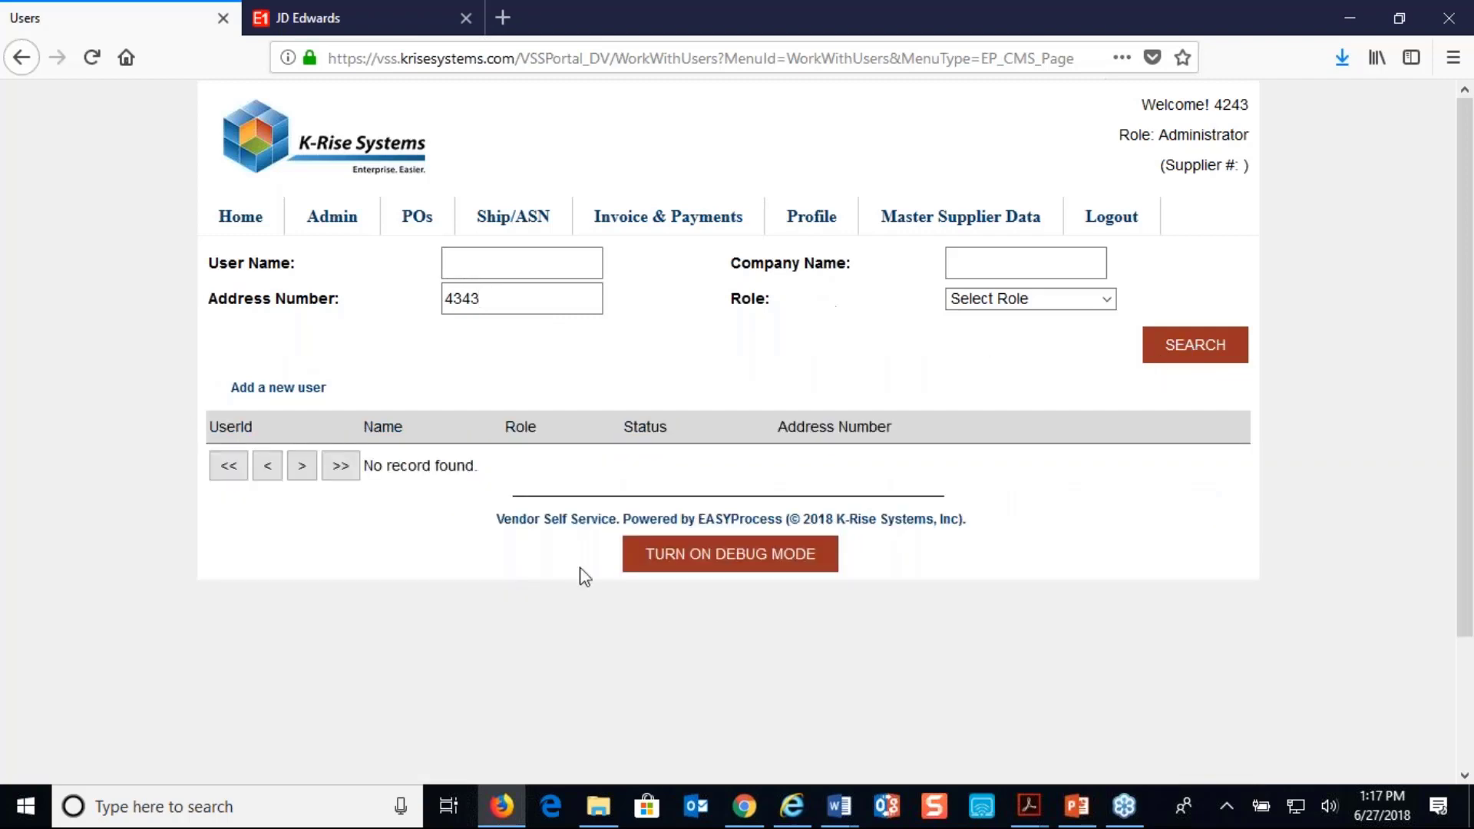
Find address number 4343 in JD Edwards Address Book Revisions and open its Who's Who records
click(319, 23)
click(115, 453)
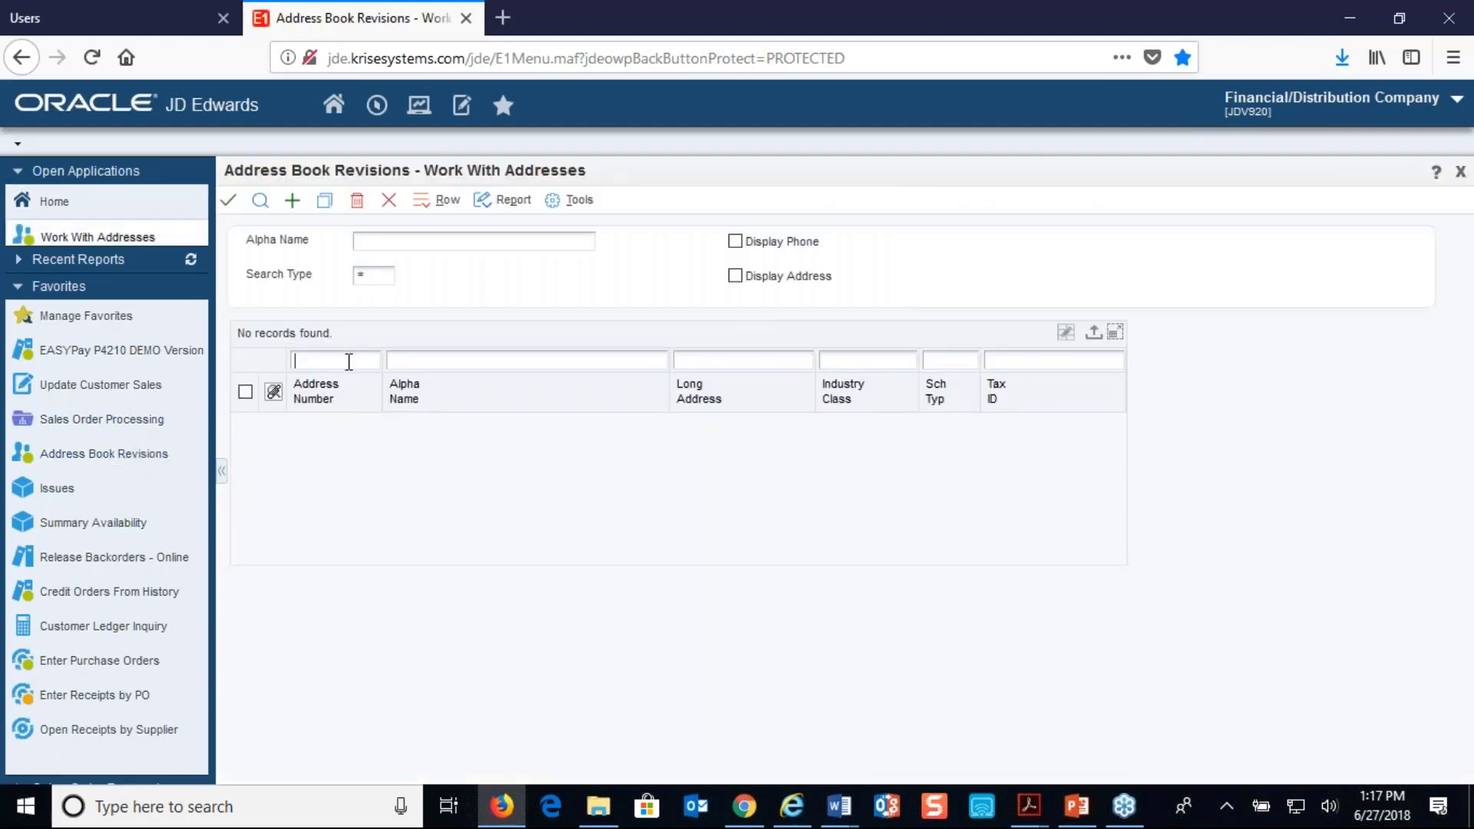
text(4343)
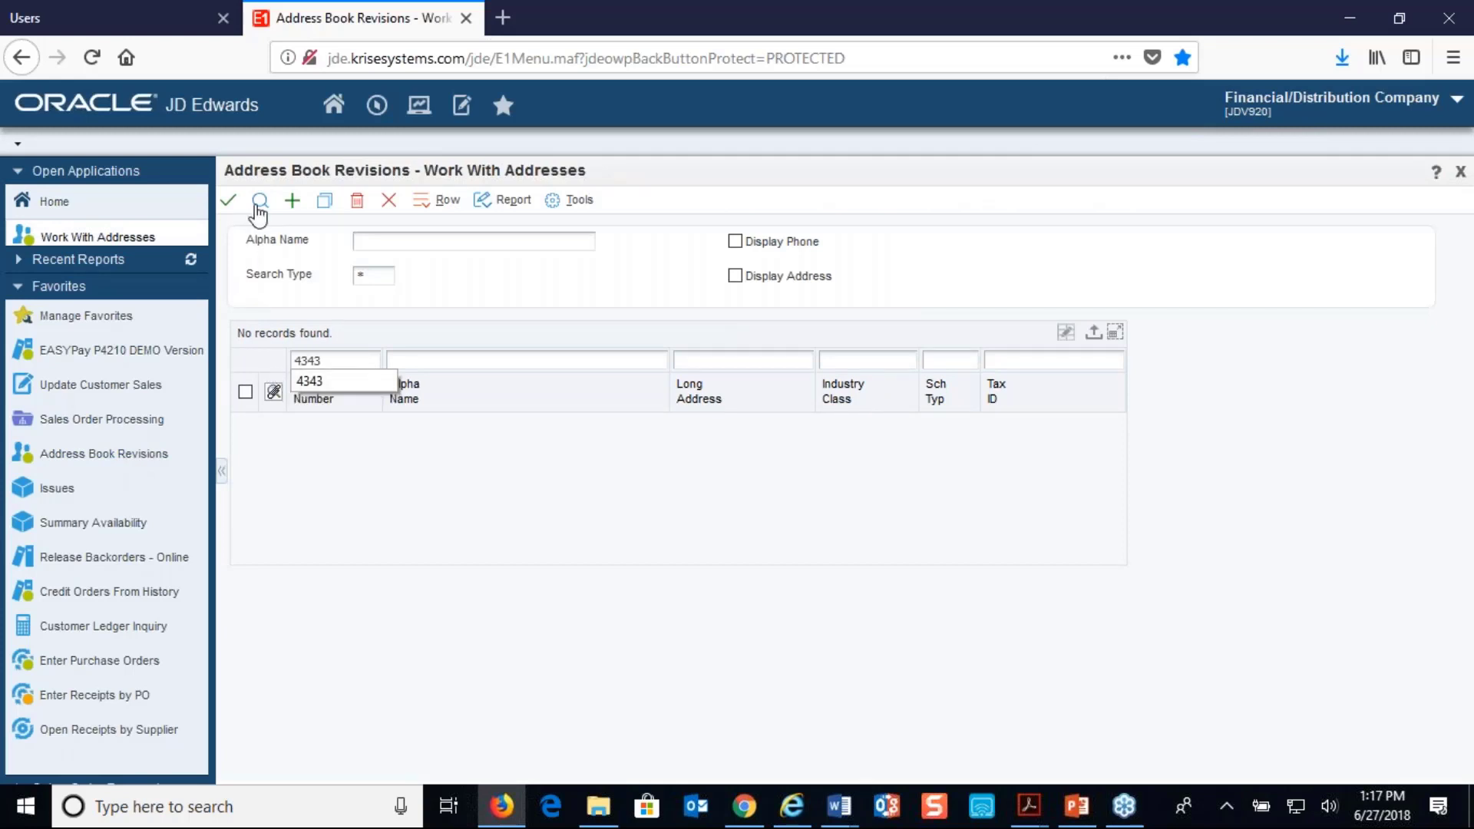
click(260, 201)
click(245, 424)
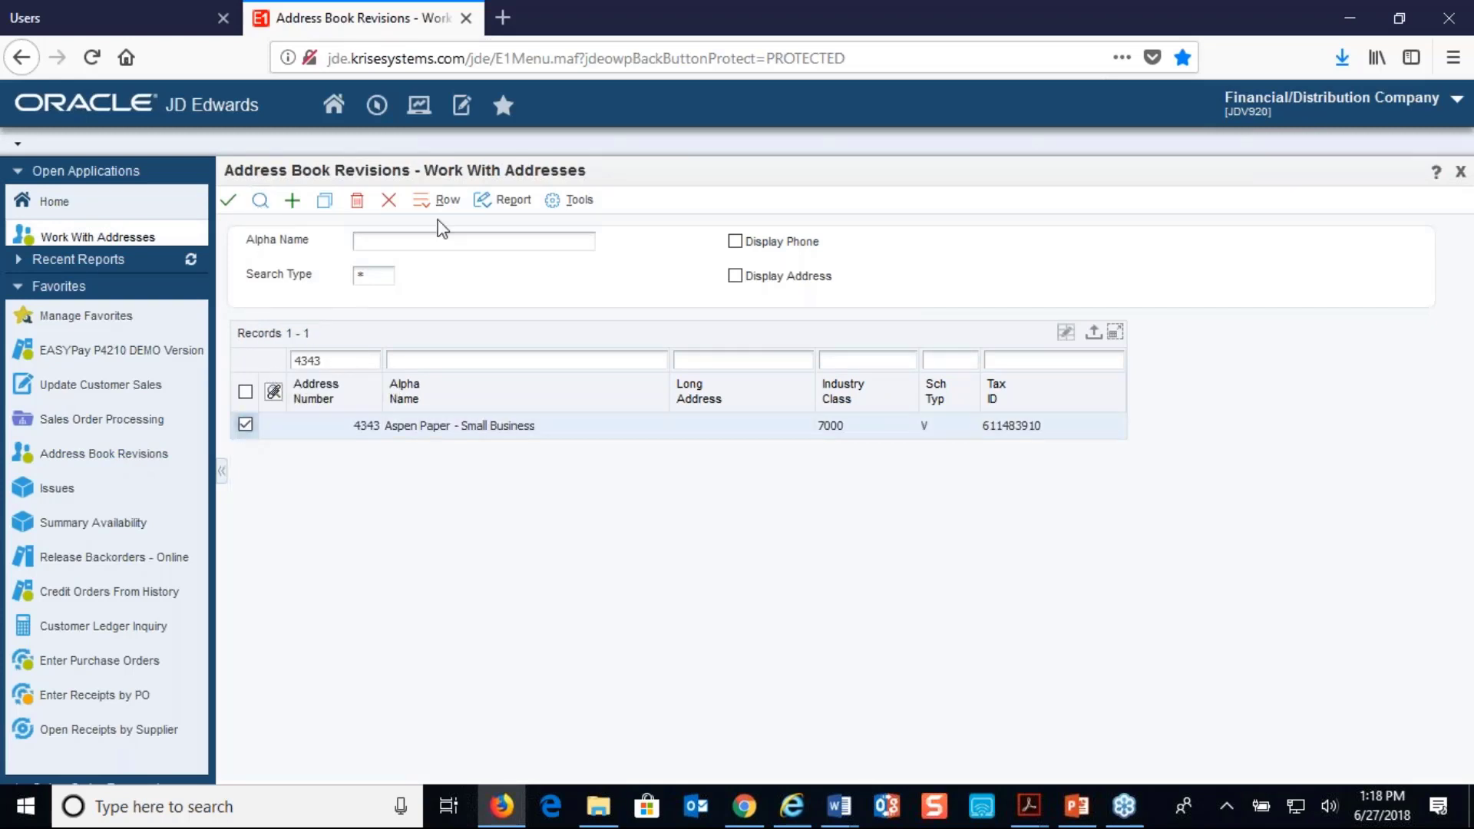
click(448, 201)
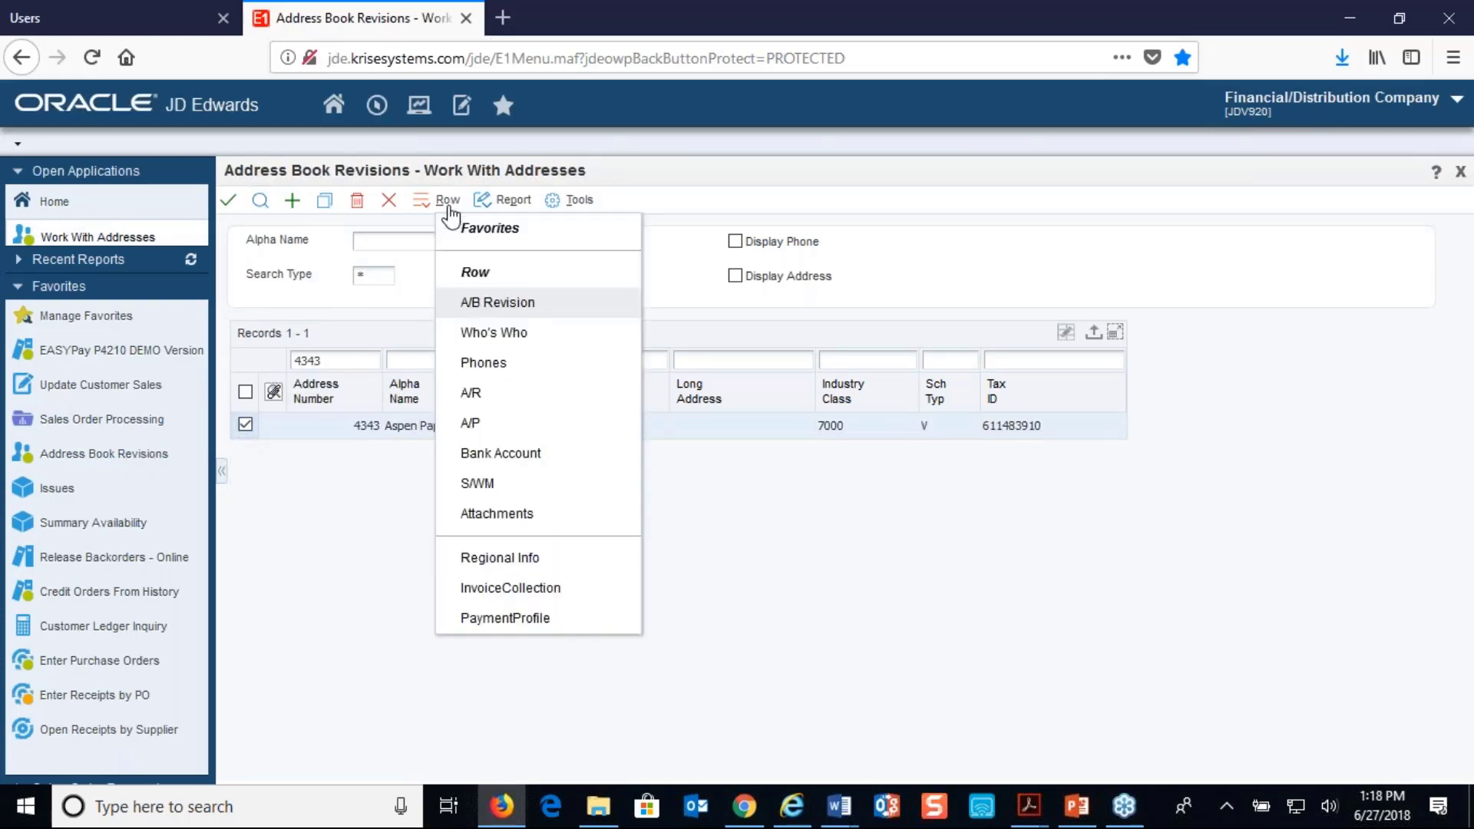
click(471, 331)
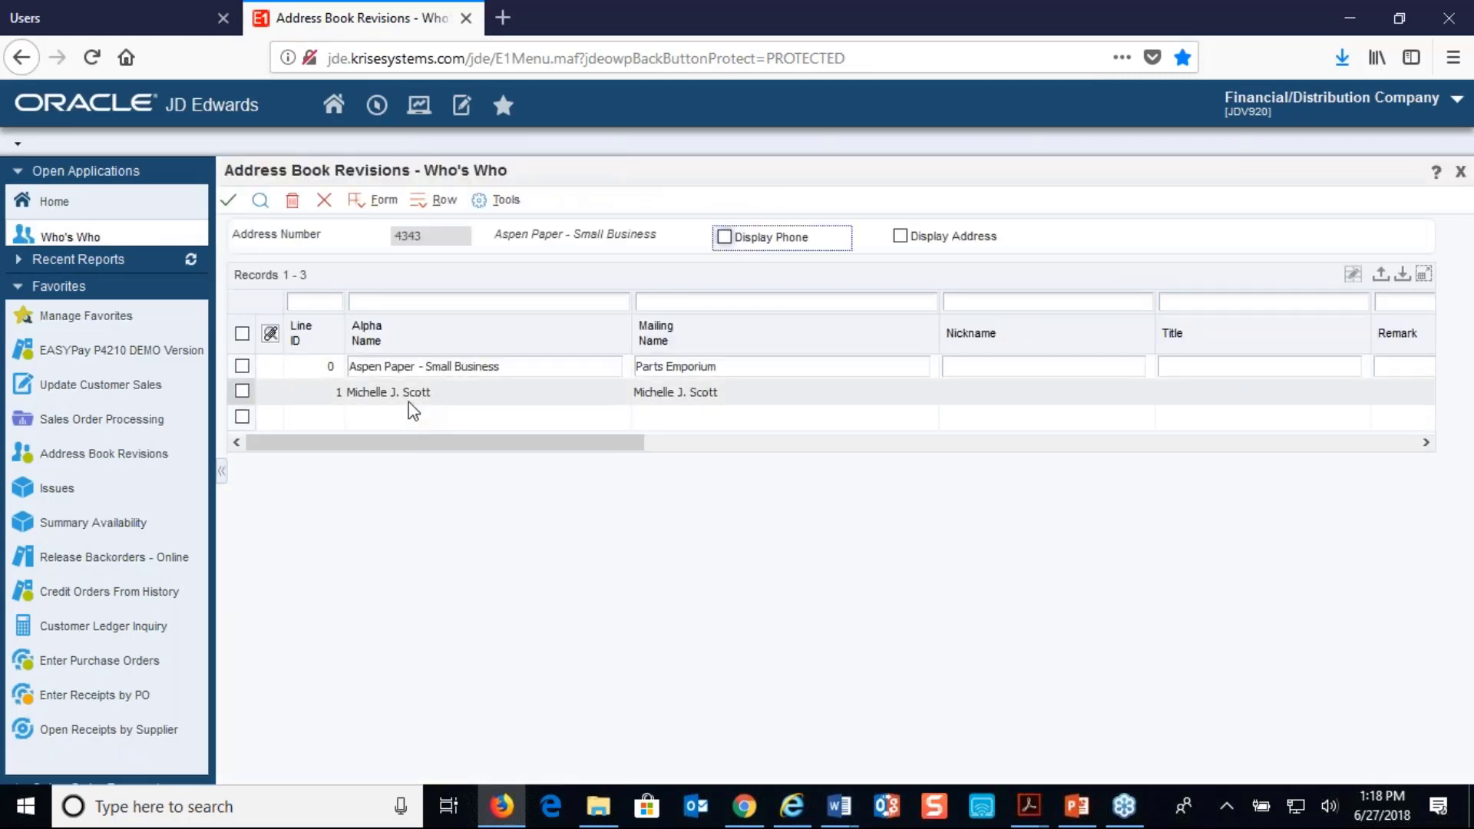
Set the type code of the supplier's contact person on line 1 to Vendor Self Service and save the record
drag(419, 435, 1006, 427)
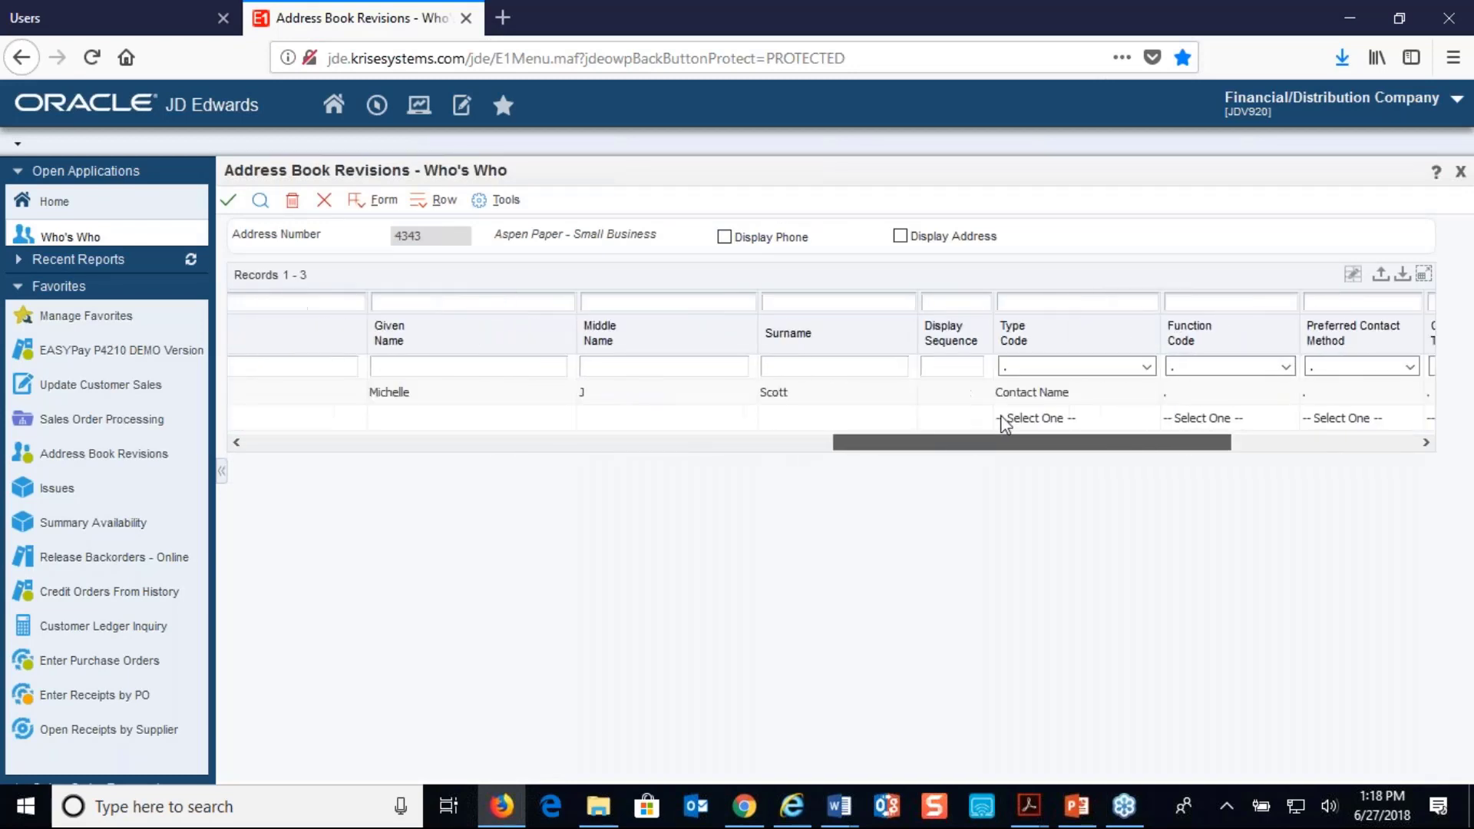
click(1139, 396)
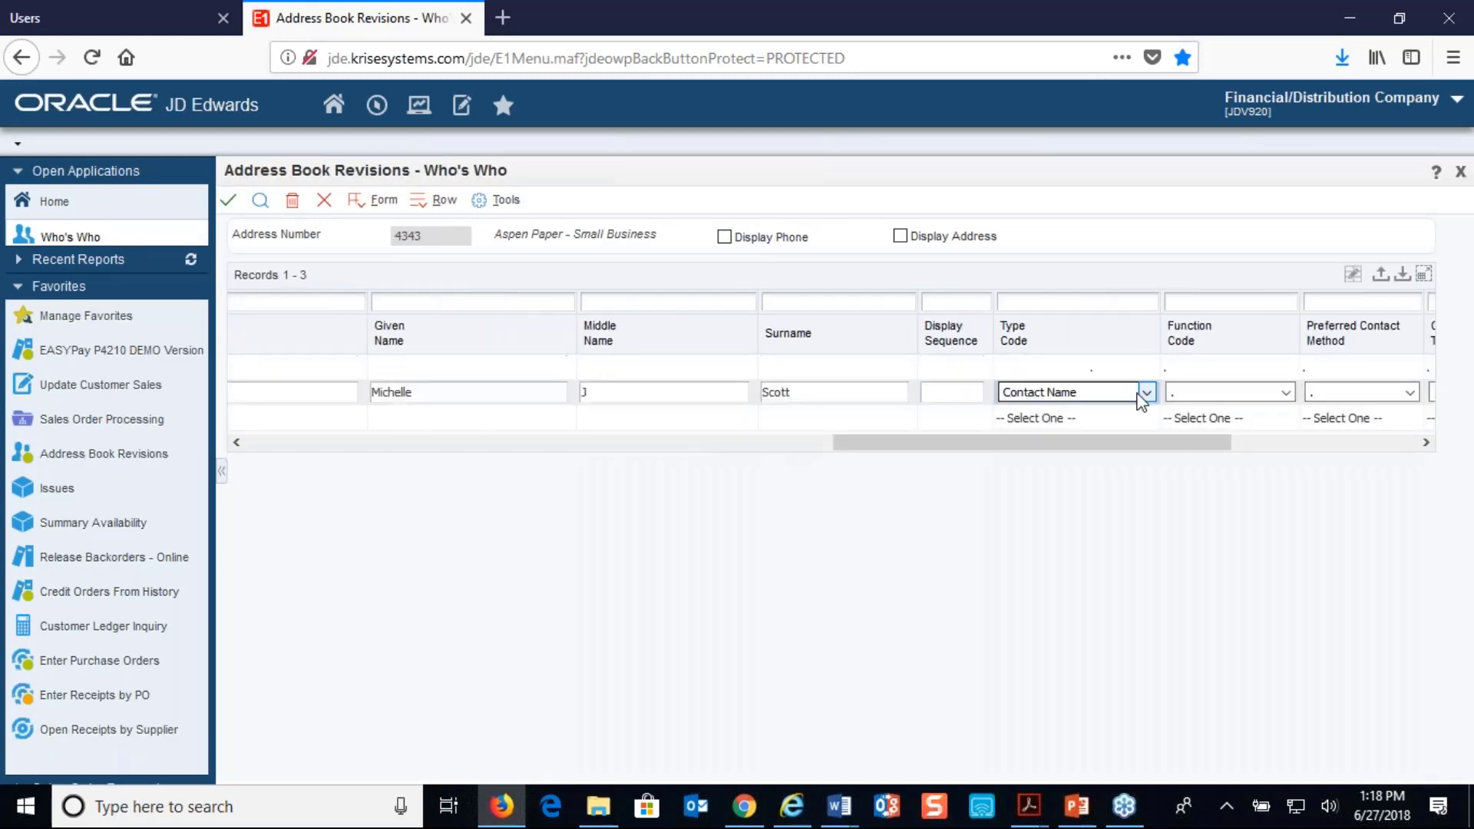
click(1144, 393)
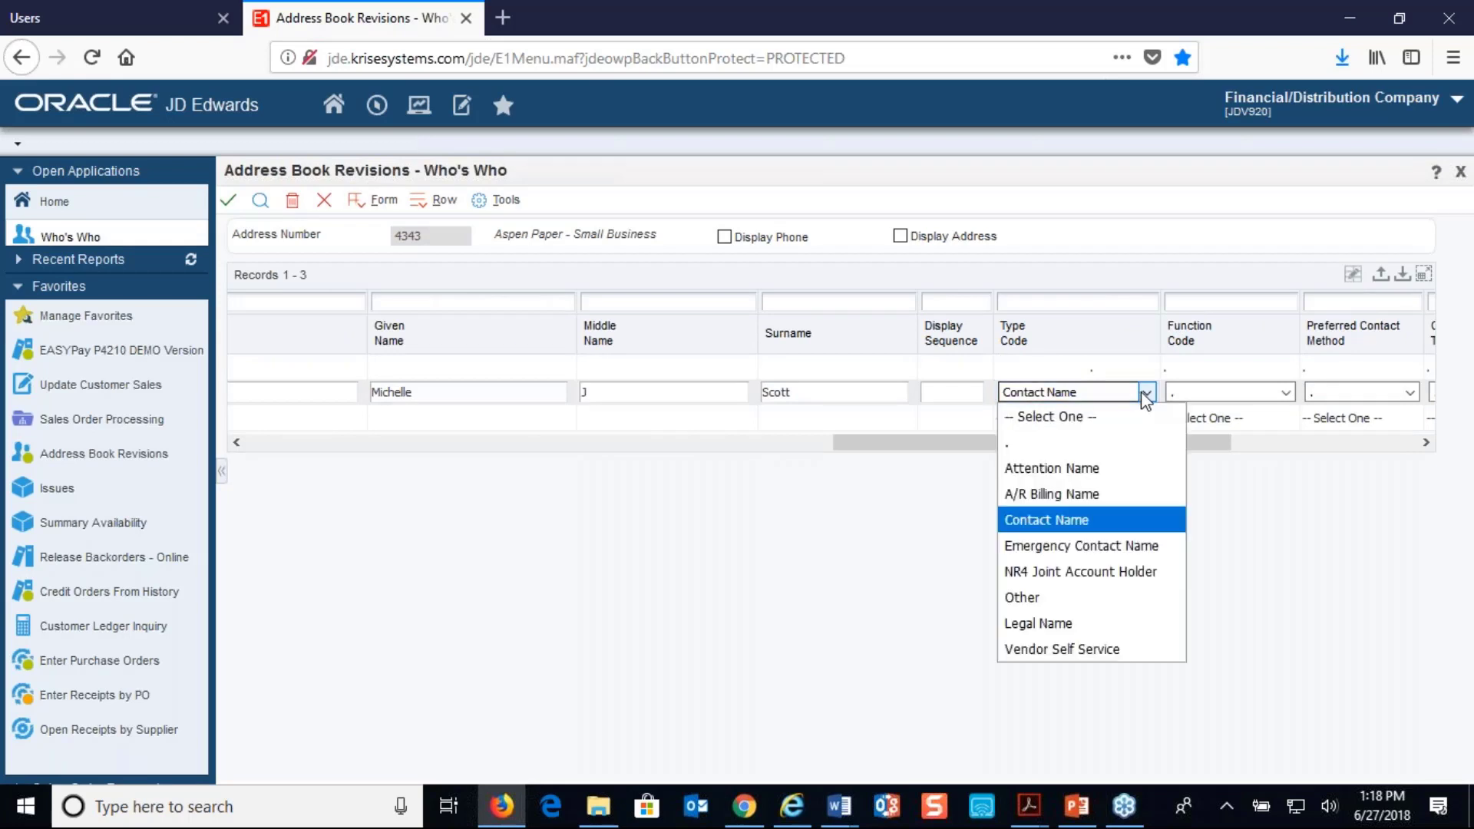
click(1041, 651)
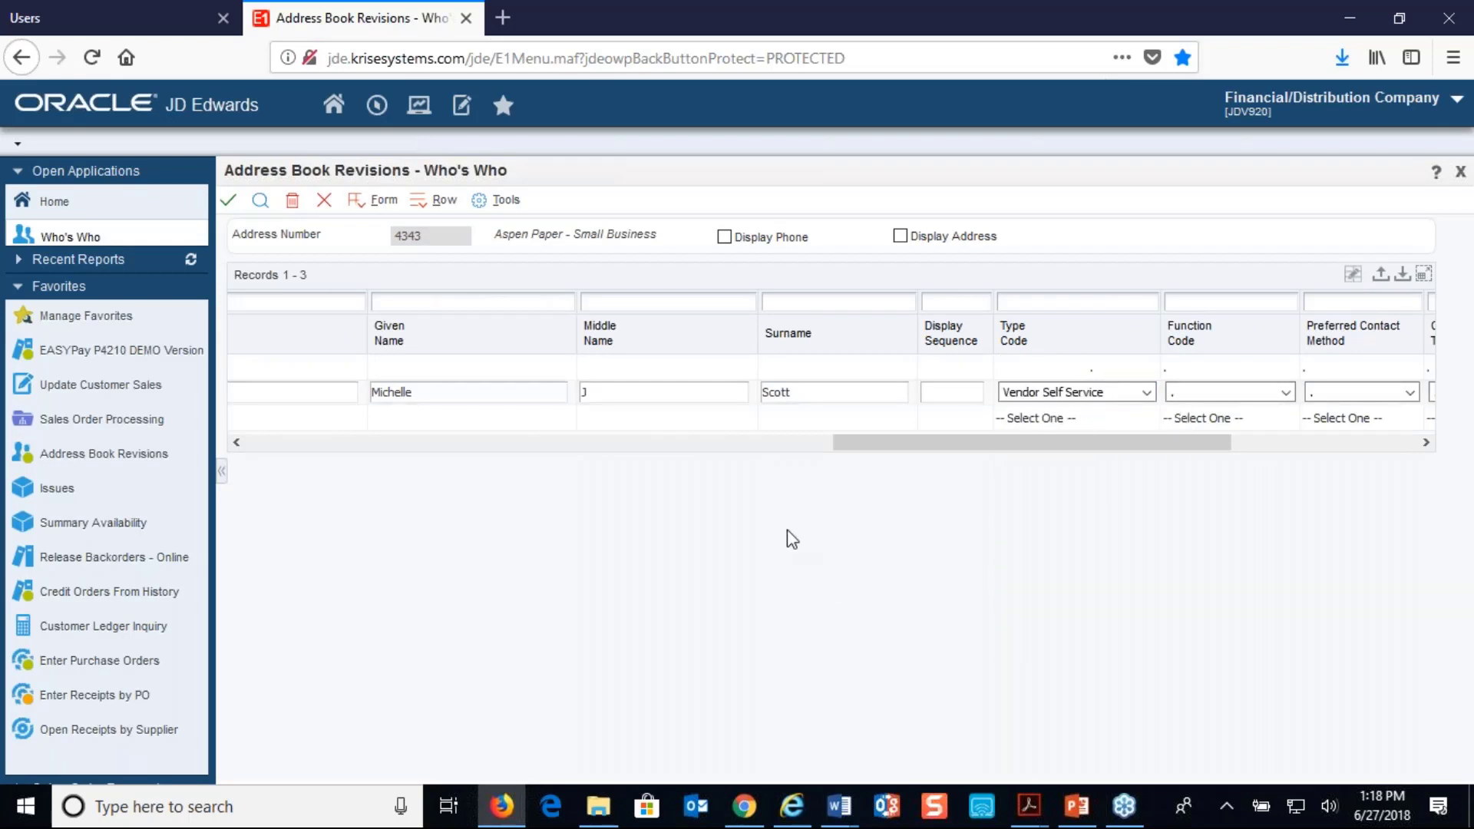
click(229, 202)
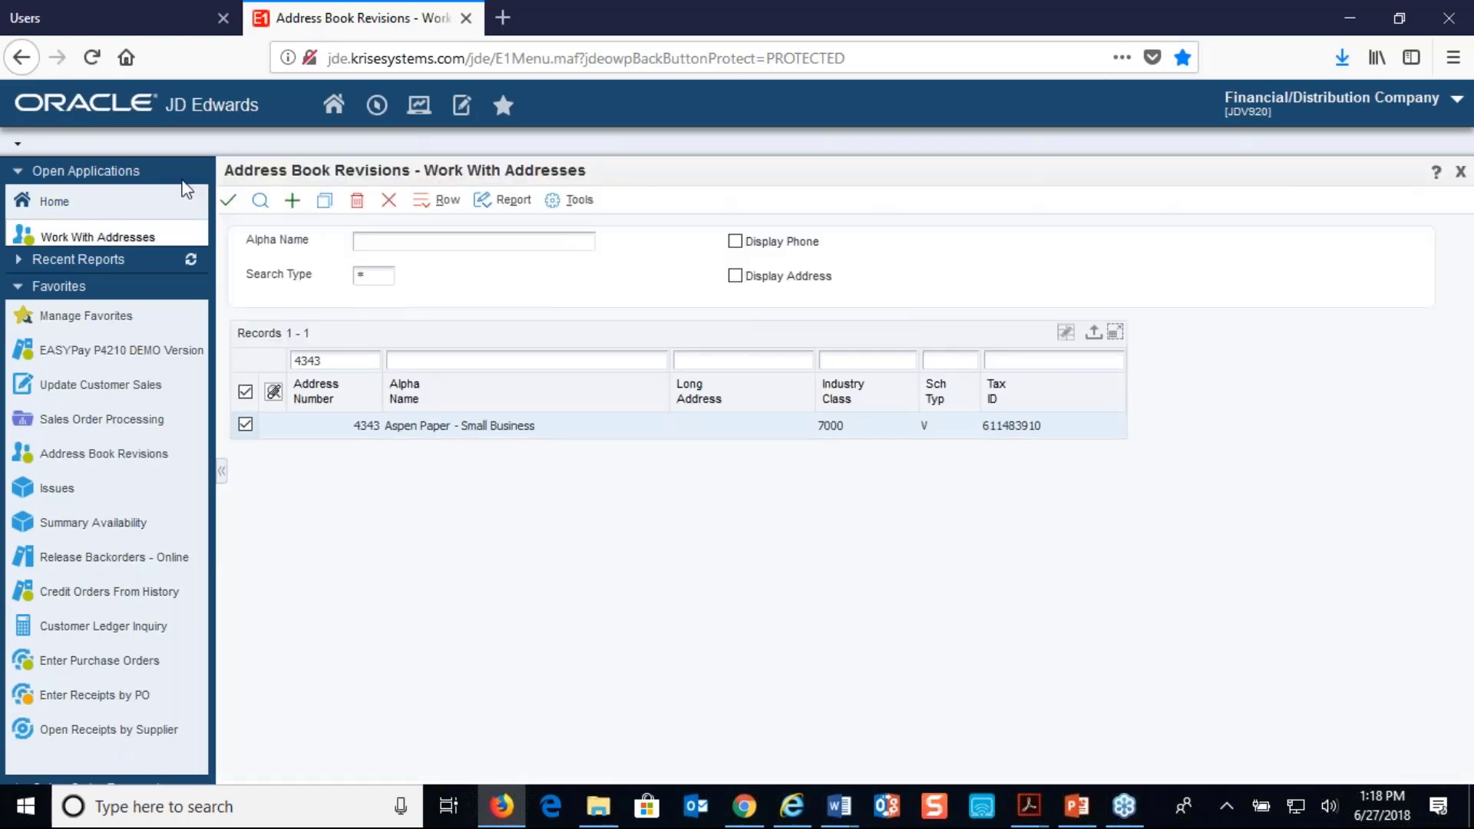
Return to the VSS portal's user list and rerun the search for address number 4343
click(123, 21)
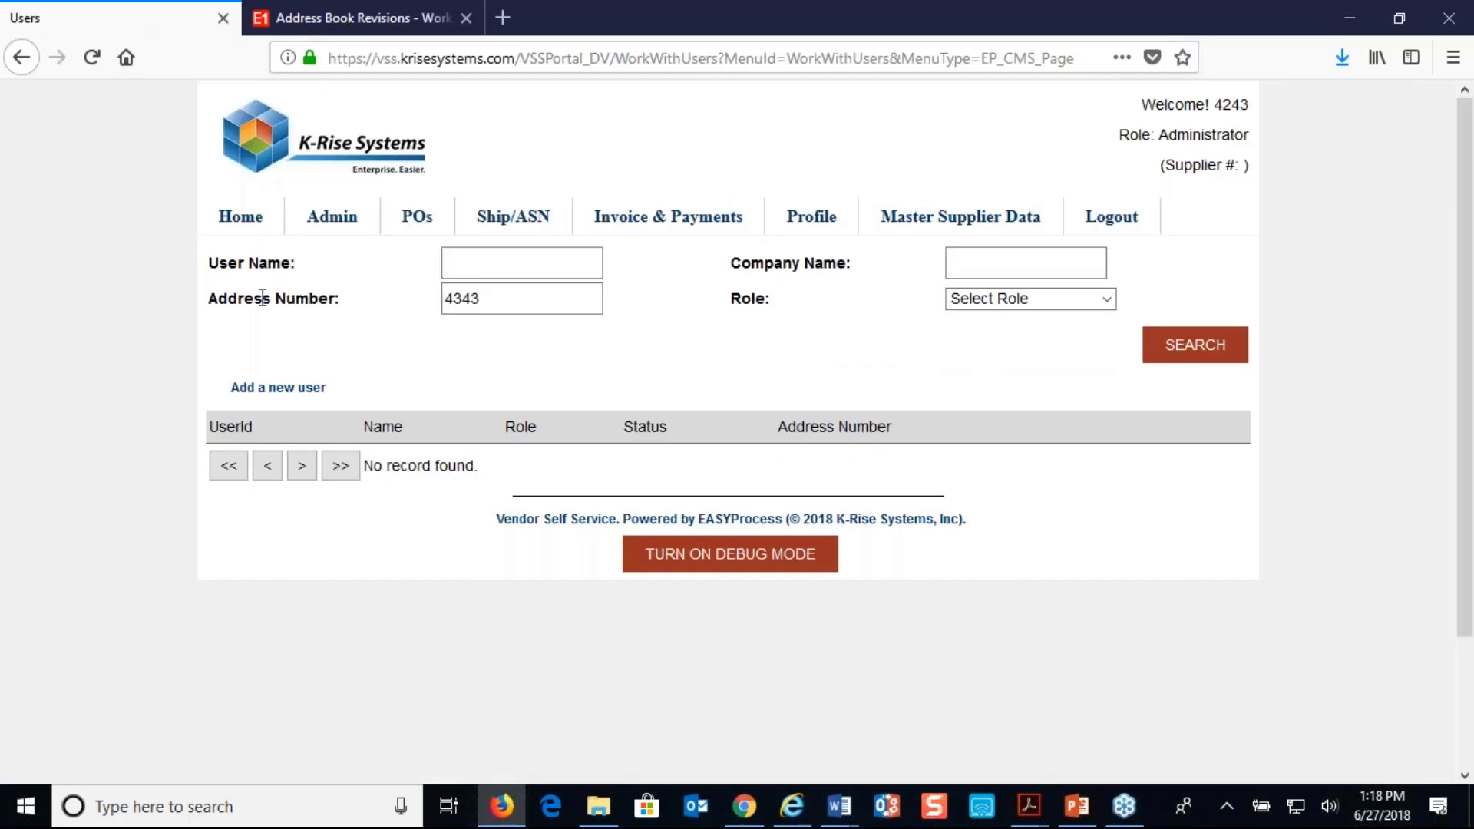
click(1183, 351)
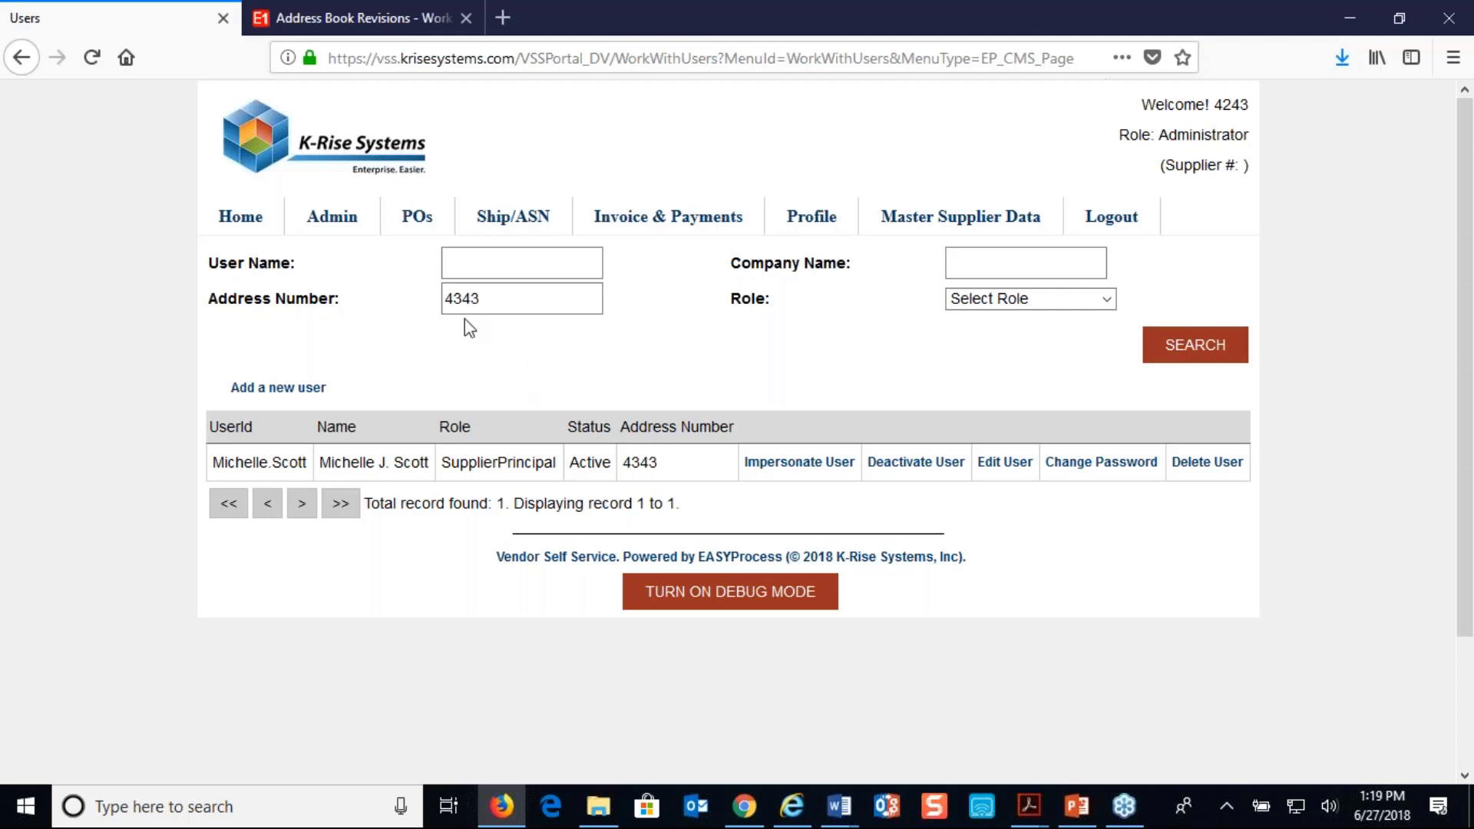
Switch to JD Edwards, close Address Book Revisions and start a new order in Enter Purchase Orders
click(388, 22)
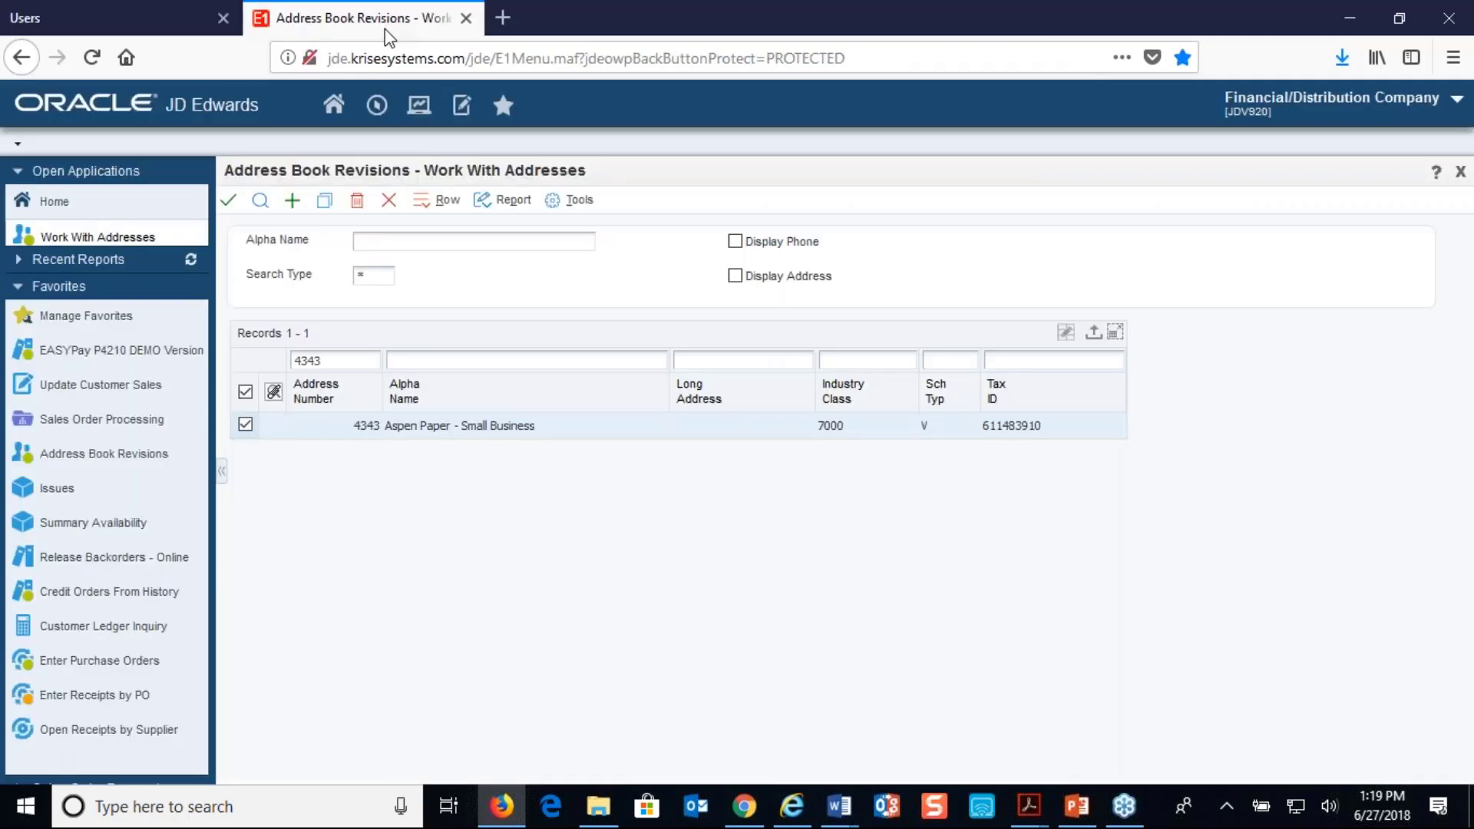
click(389, 199)
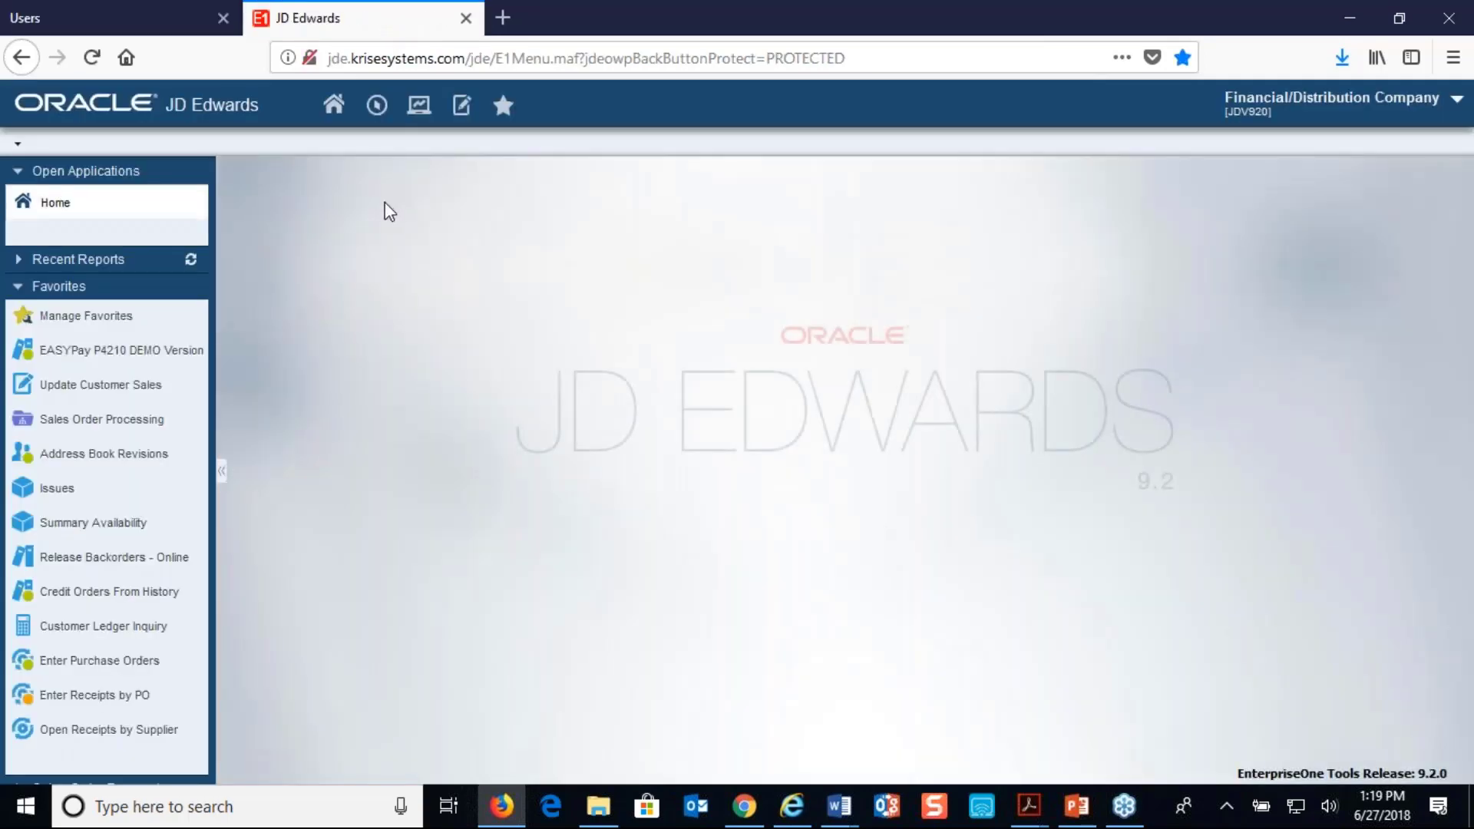
click(93, 673)
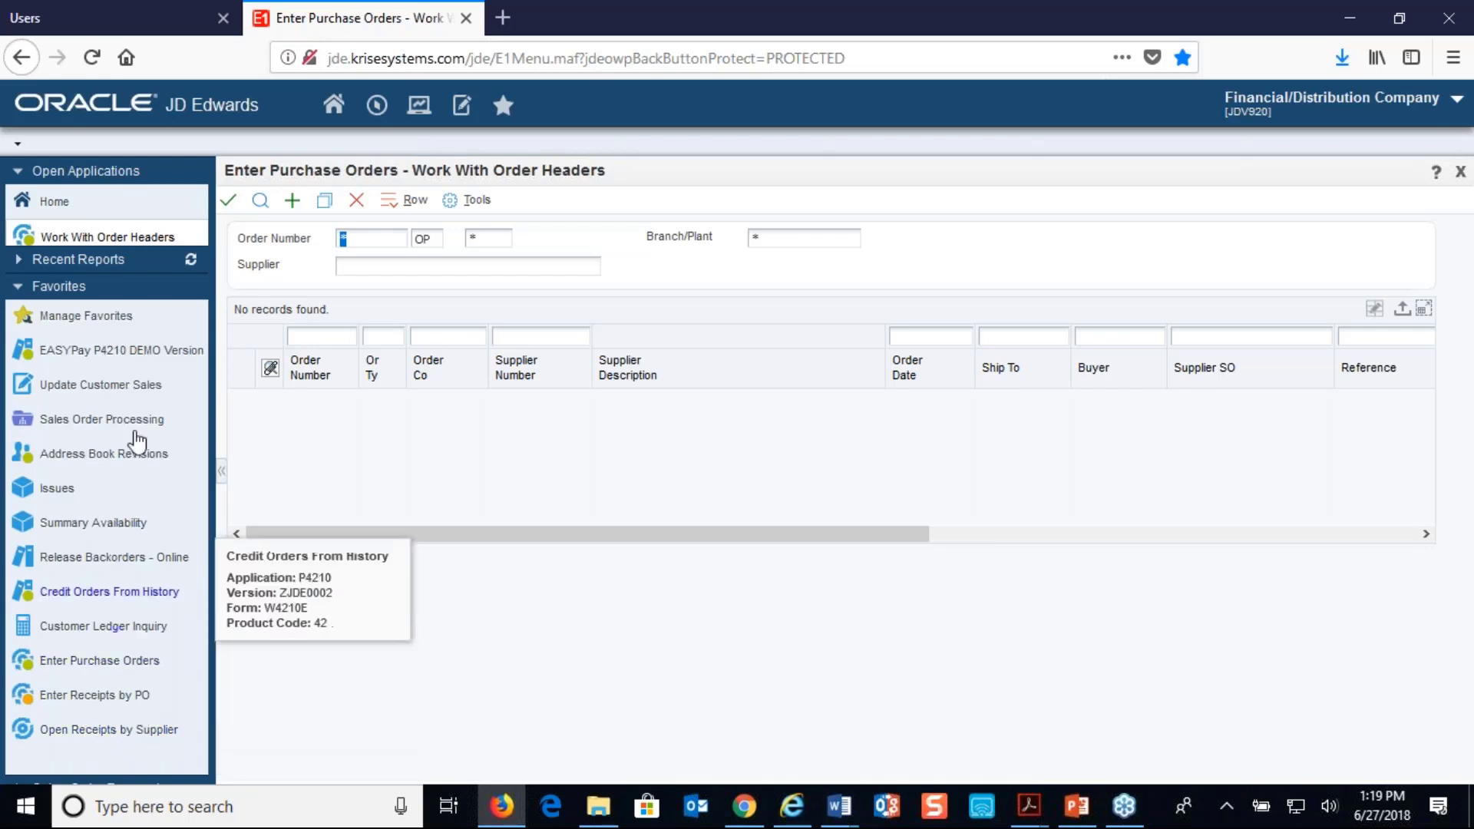
click(298, 204)
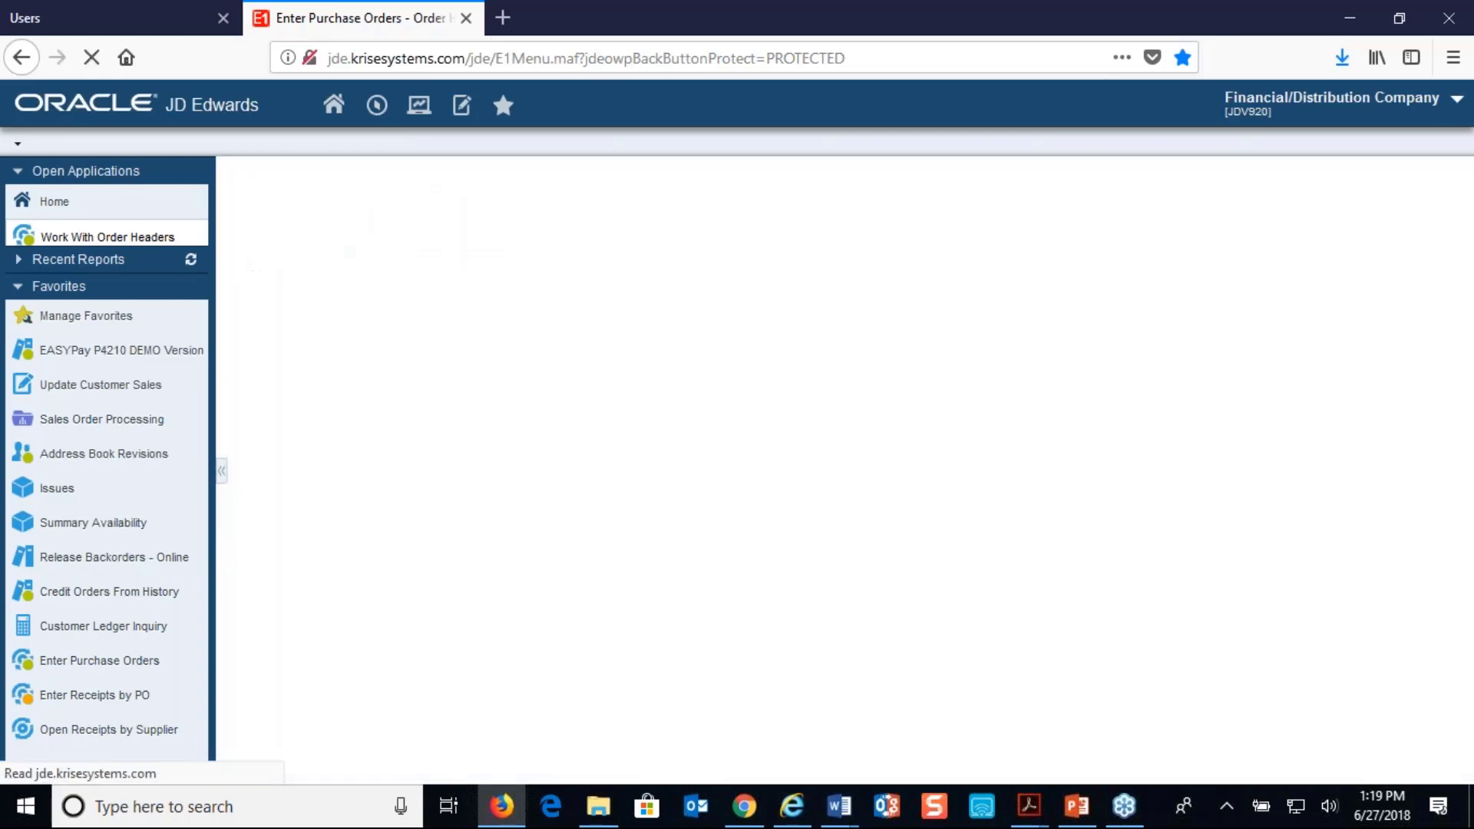
Set branch/plant M30 and supplier 4343 in the order header and accept it to continue to the order detail
click(756, 276)
text(M30)
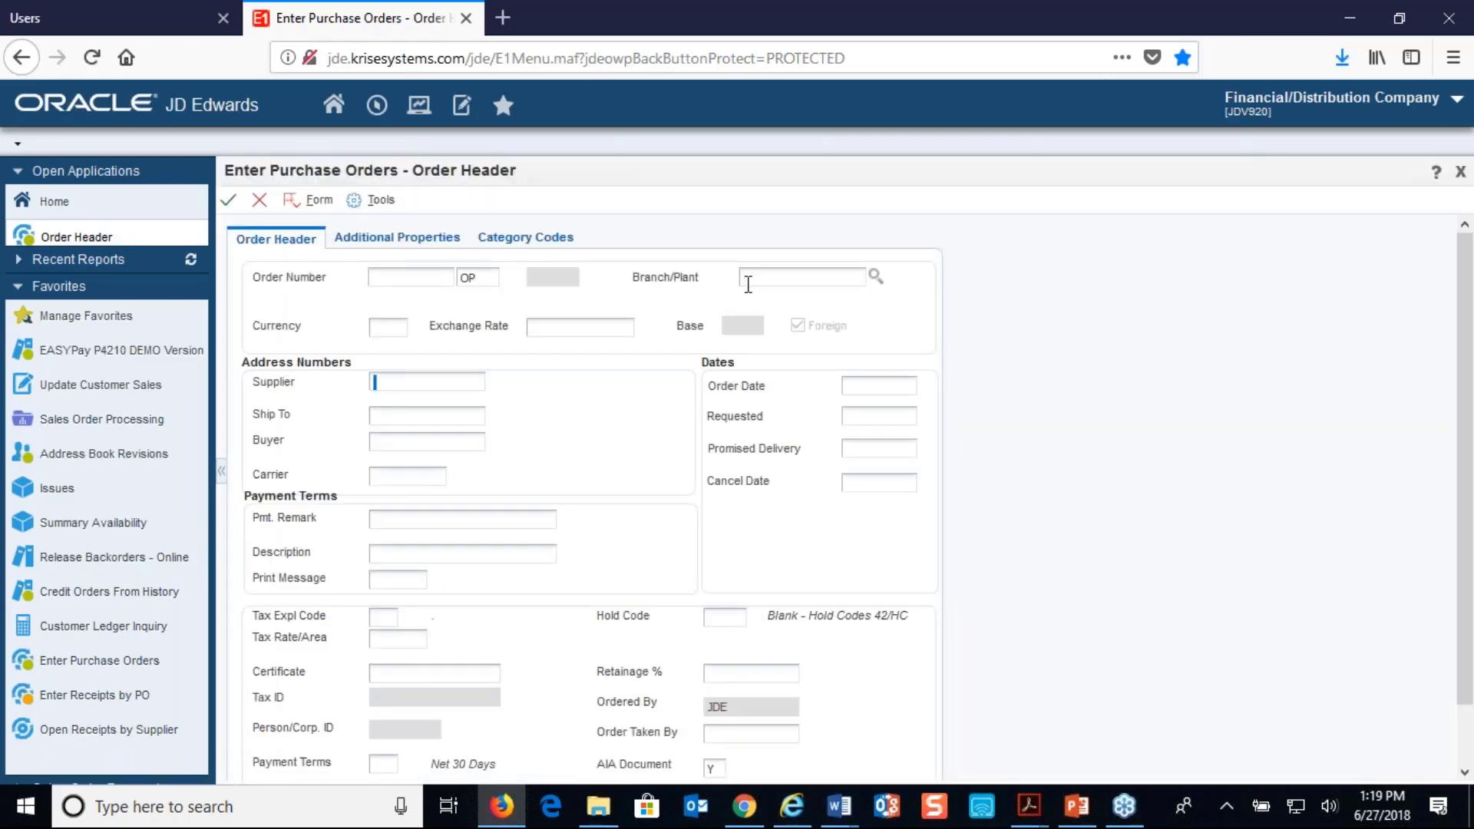
key(Tab)
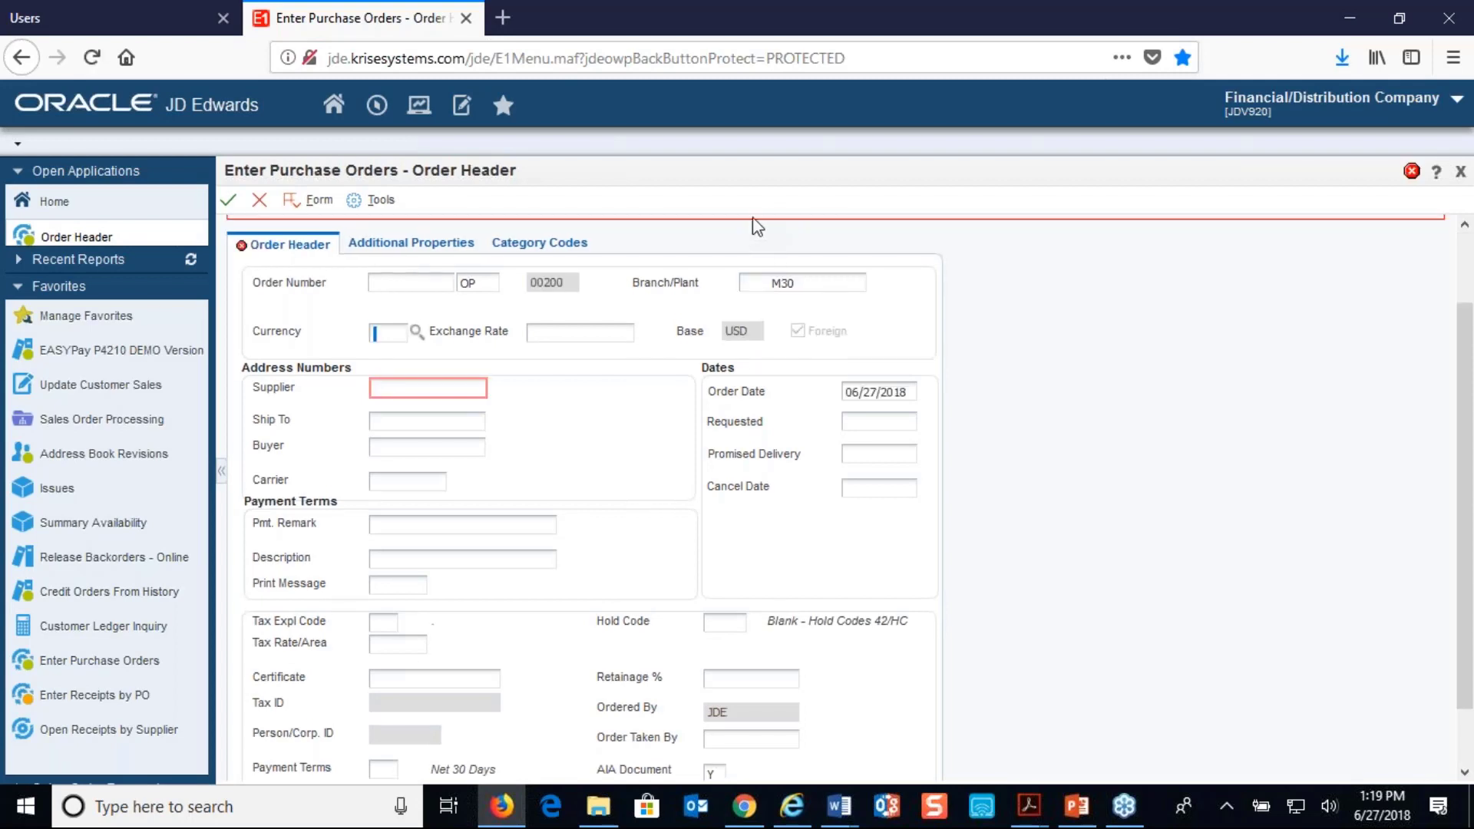
click(472, 387)
text(4343)
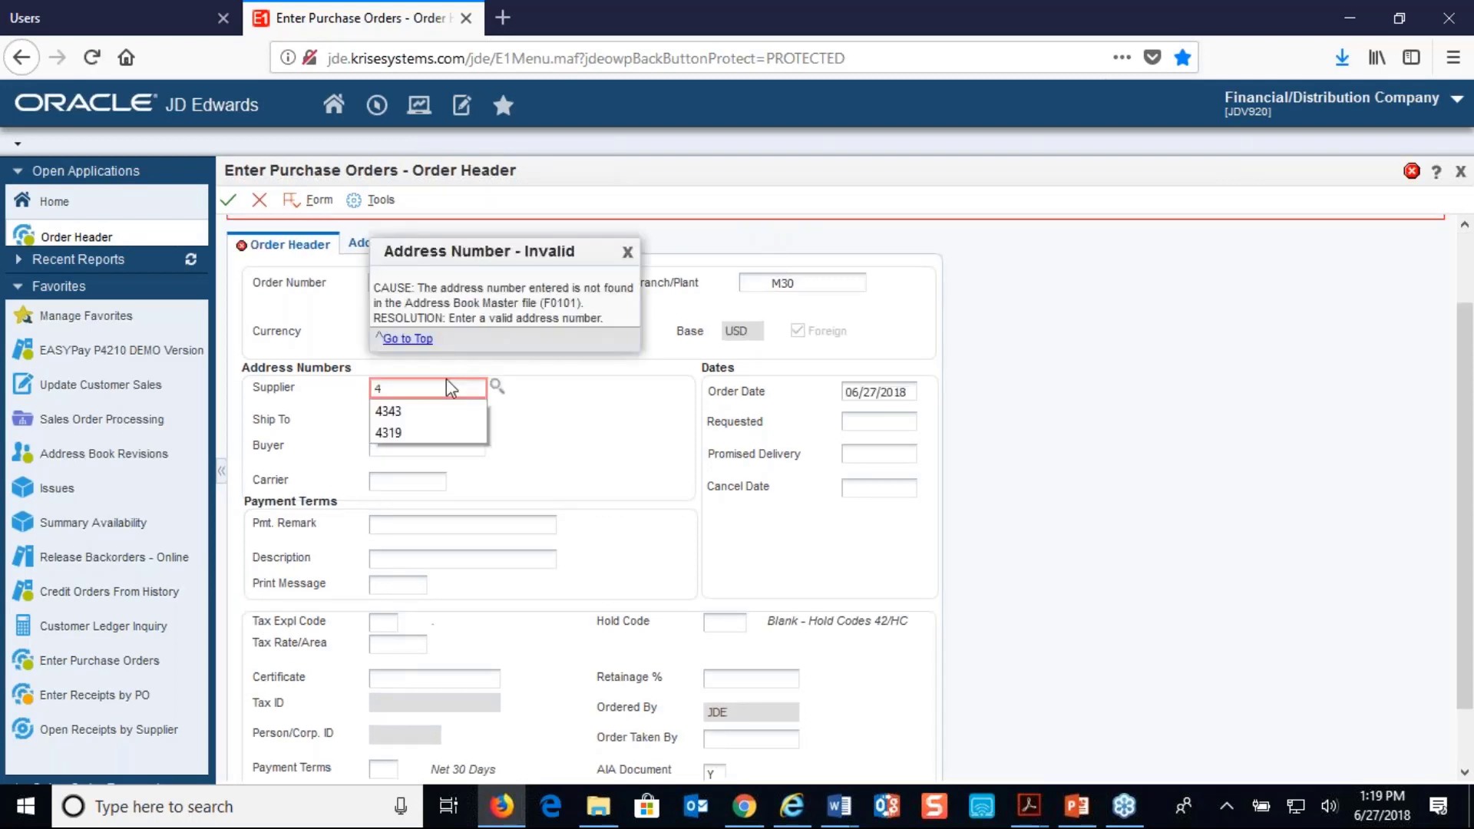
key(Tab)
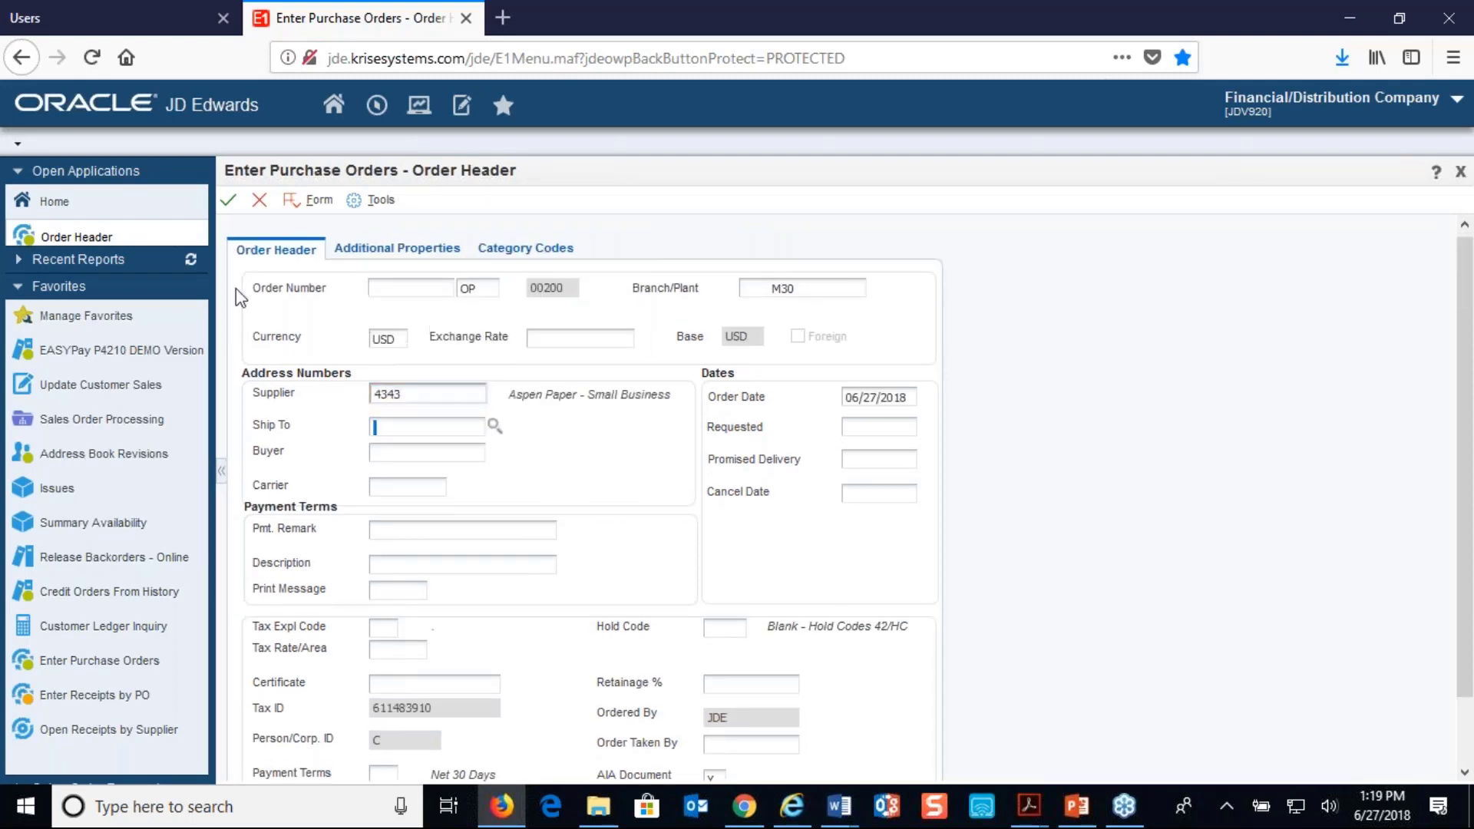
click(232, 205)
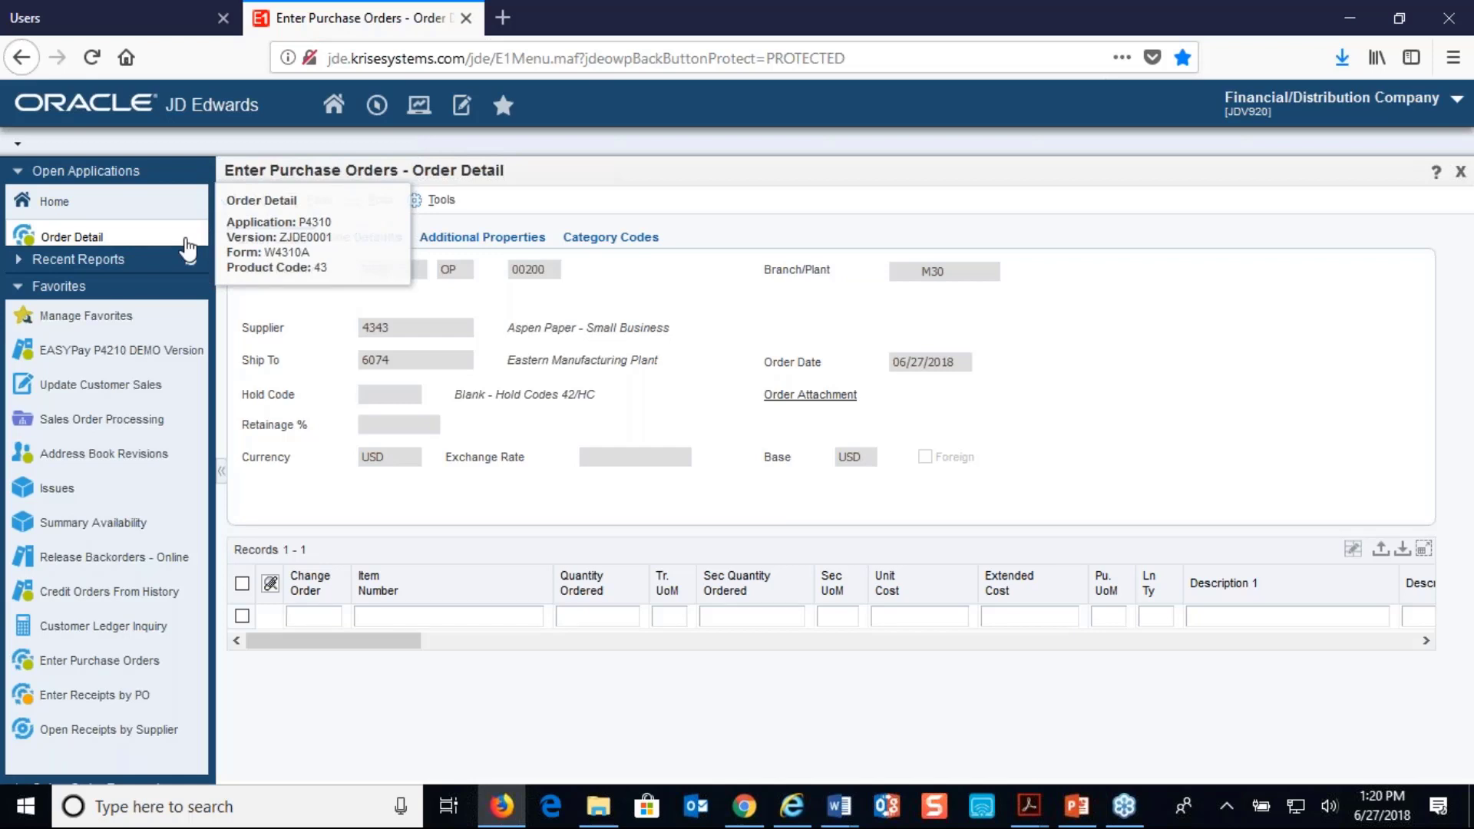
Enter item M001 with an ordered quantity of 2 on the first order line
key(Tab)
text(M001)
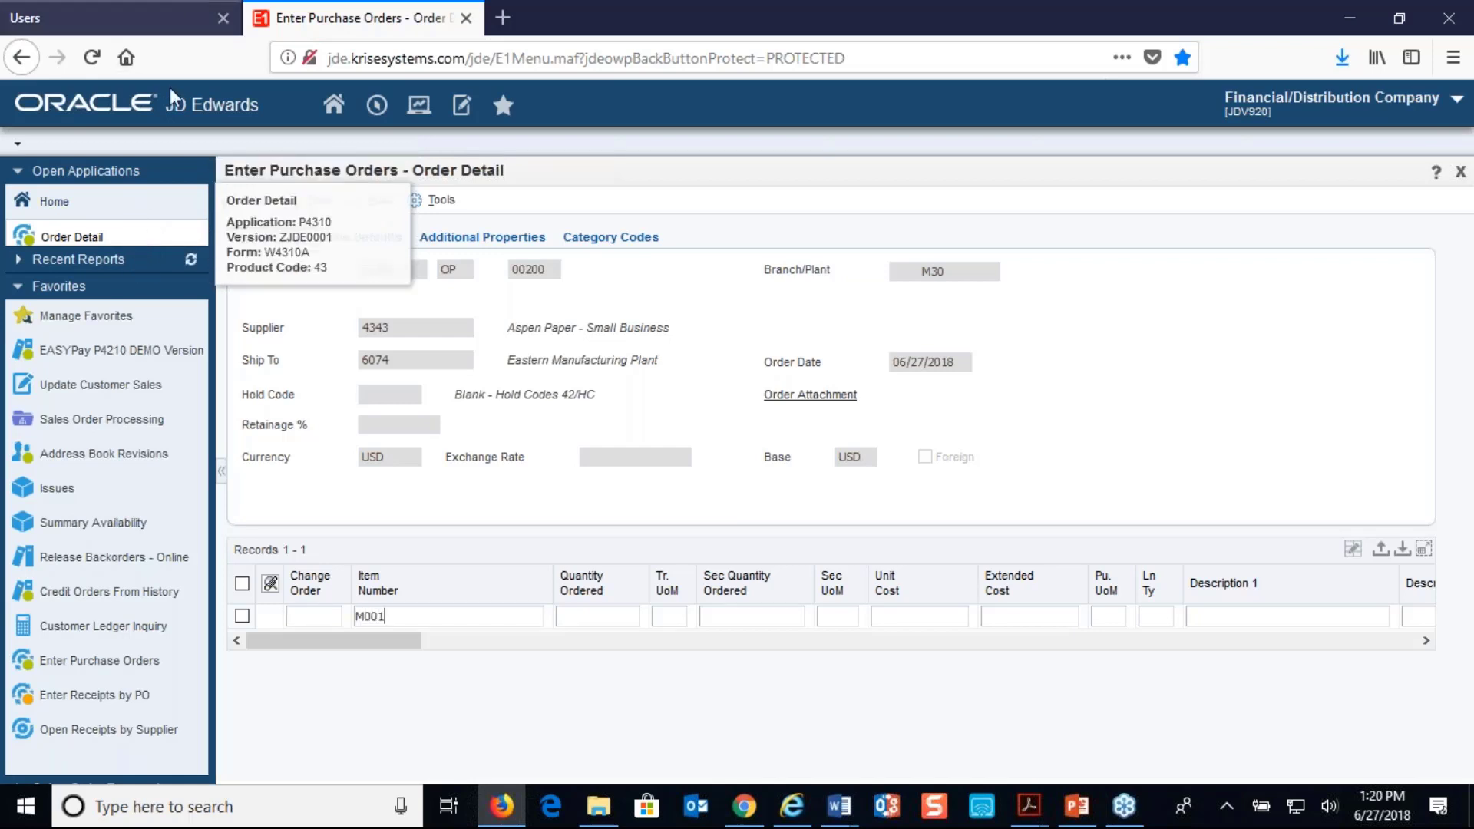
key(Tab)
text(2)
key(Down)
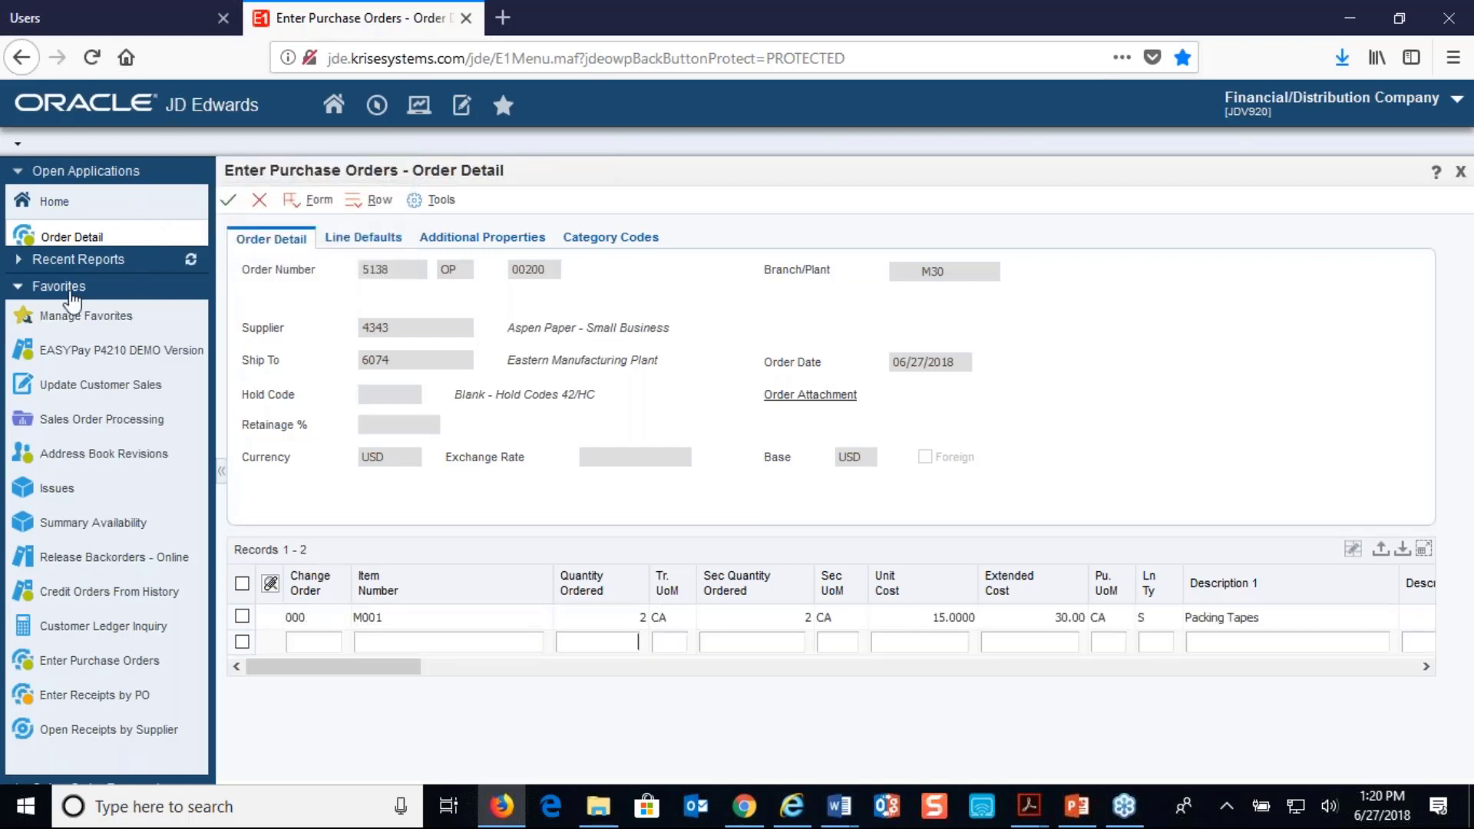
Enter item P001 with an ordered quantity of 3 on the second order line and save the purchase order
key(shift+Tab)
text(P001)
key(Tab)
text(3)
key(Down)
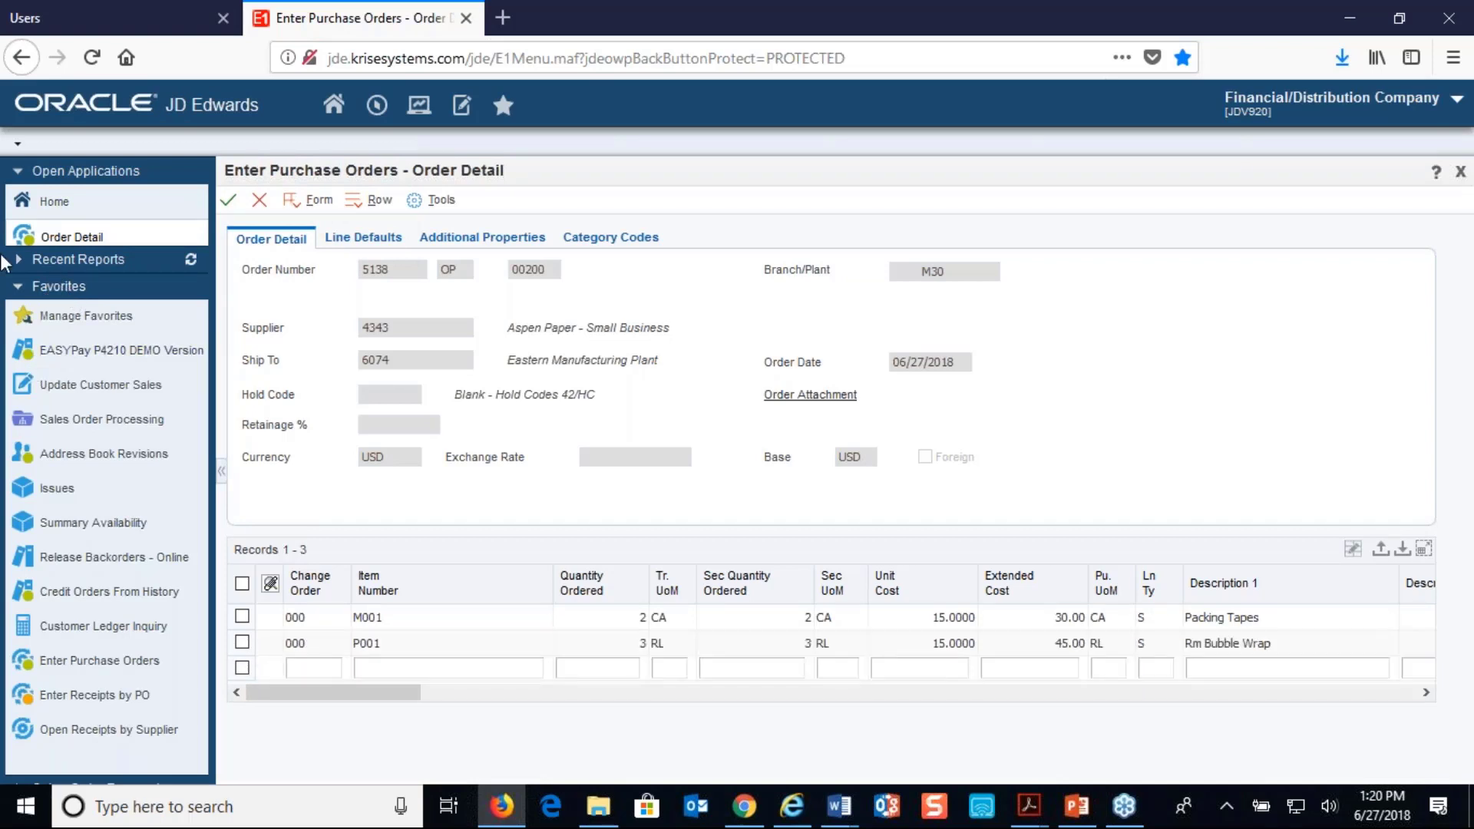
click(228, 200)
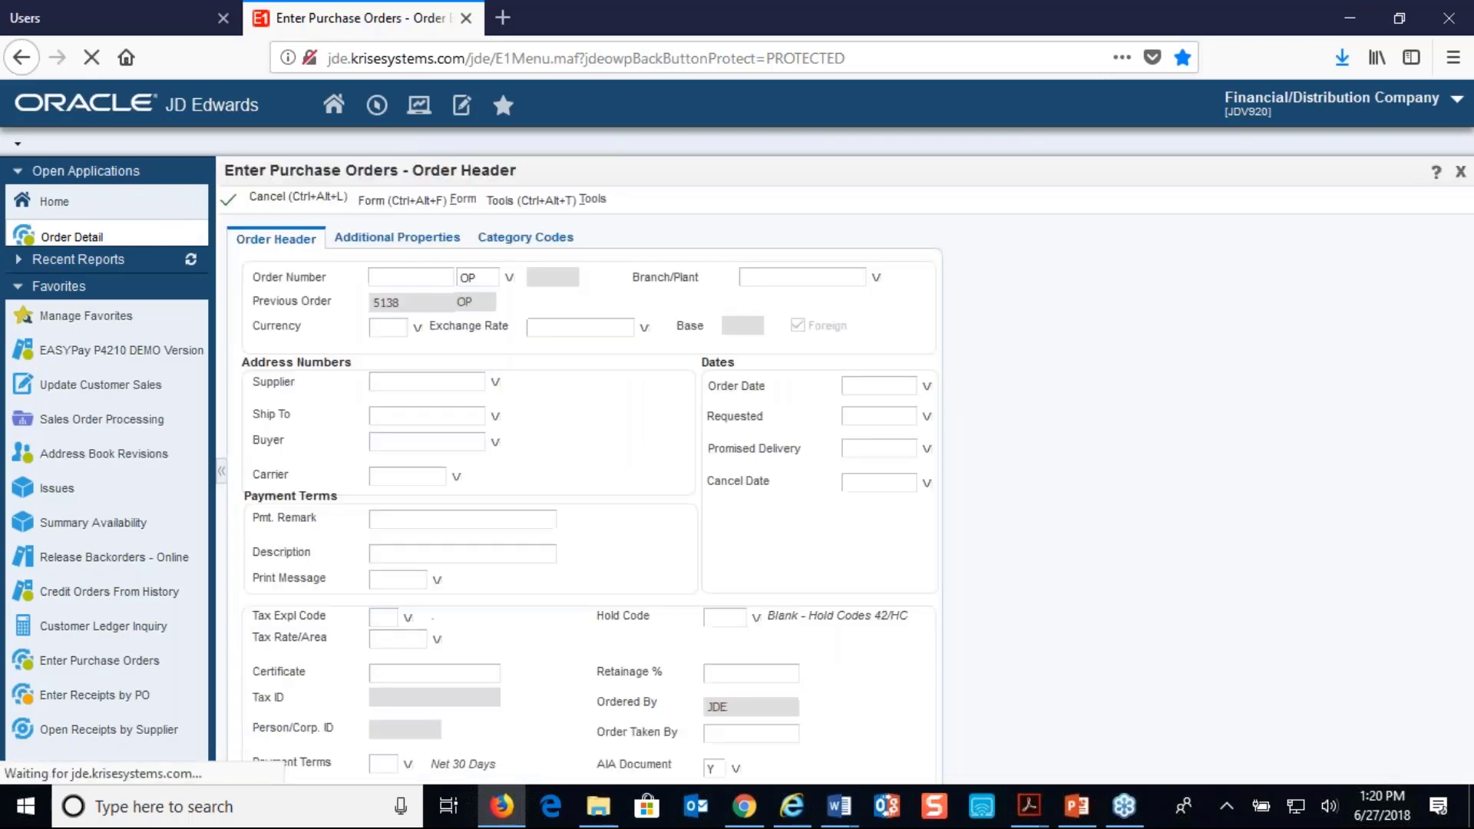
click(228, 200)
Run the SendSupplierNotificationEmail batch job in the VSS portal
click(140, 30)
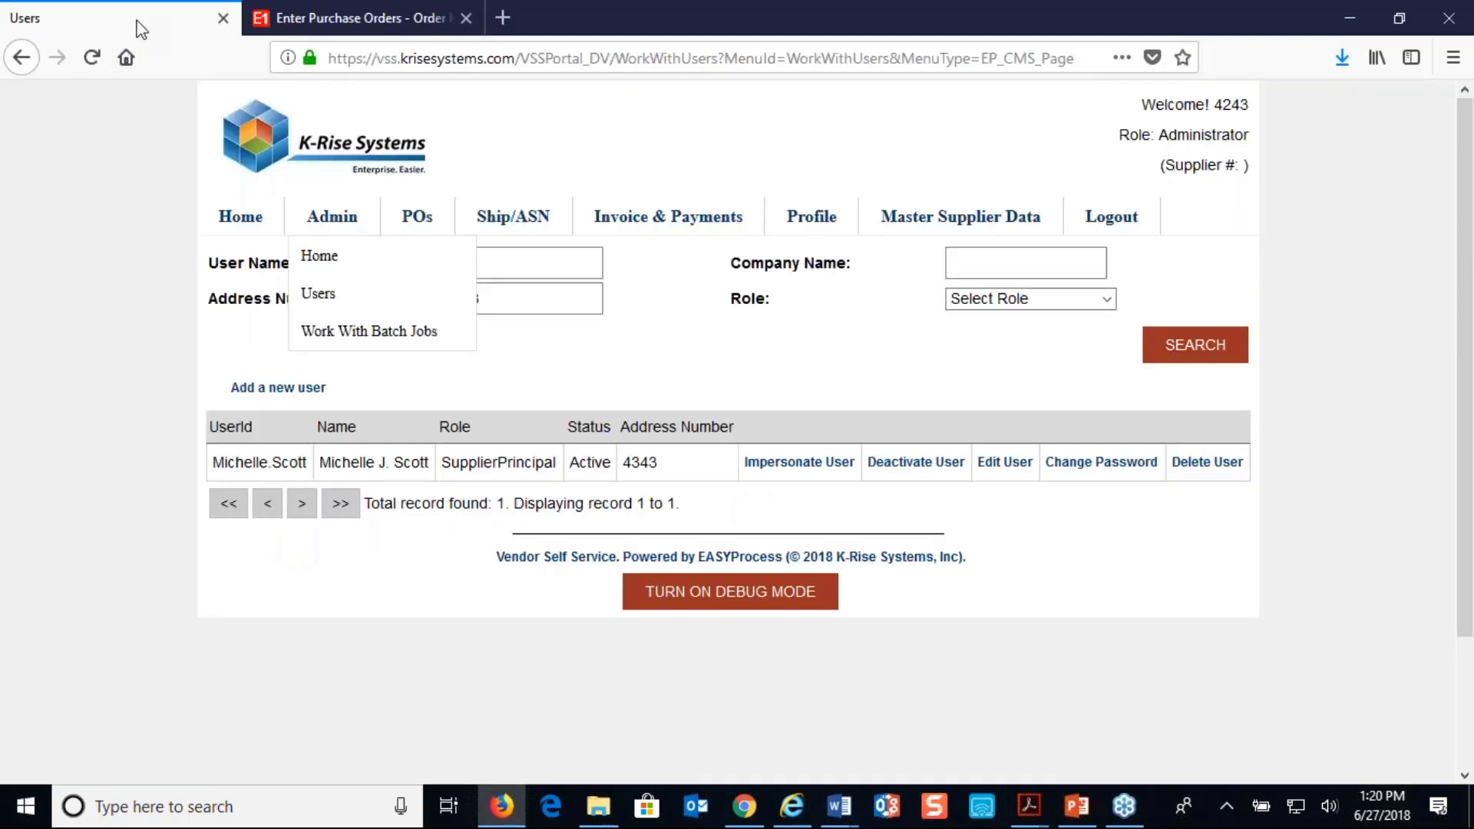
click(328, 338)
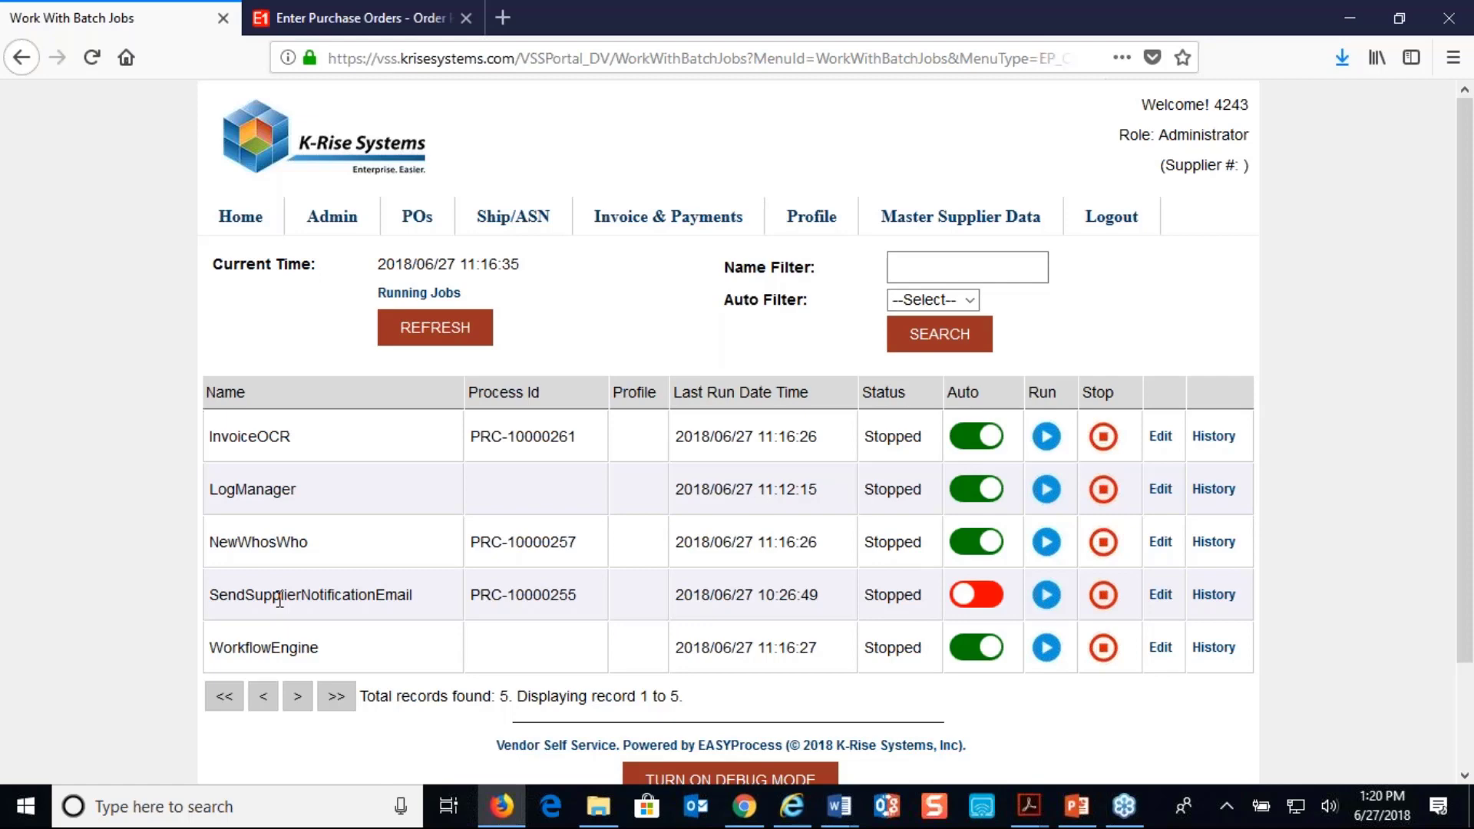
click(1047, 595)
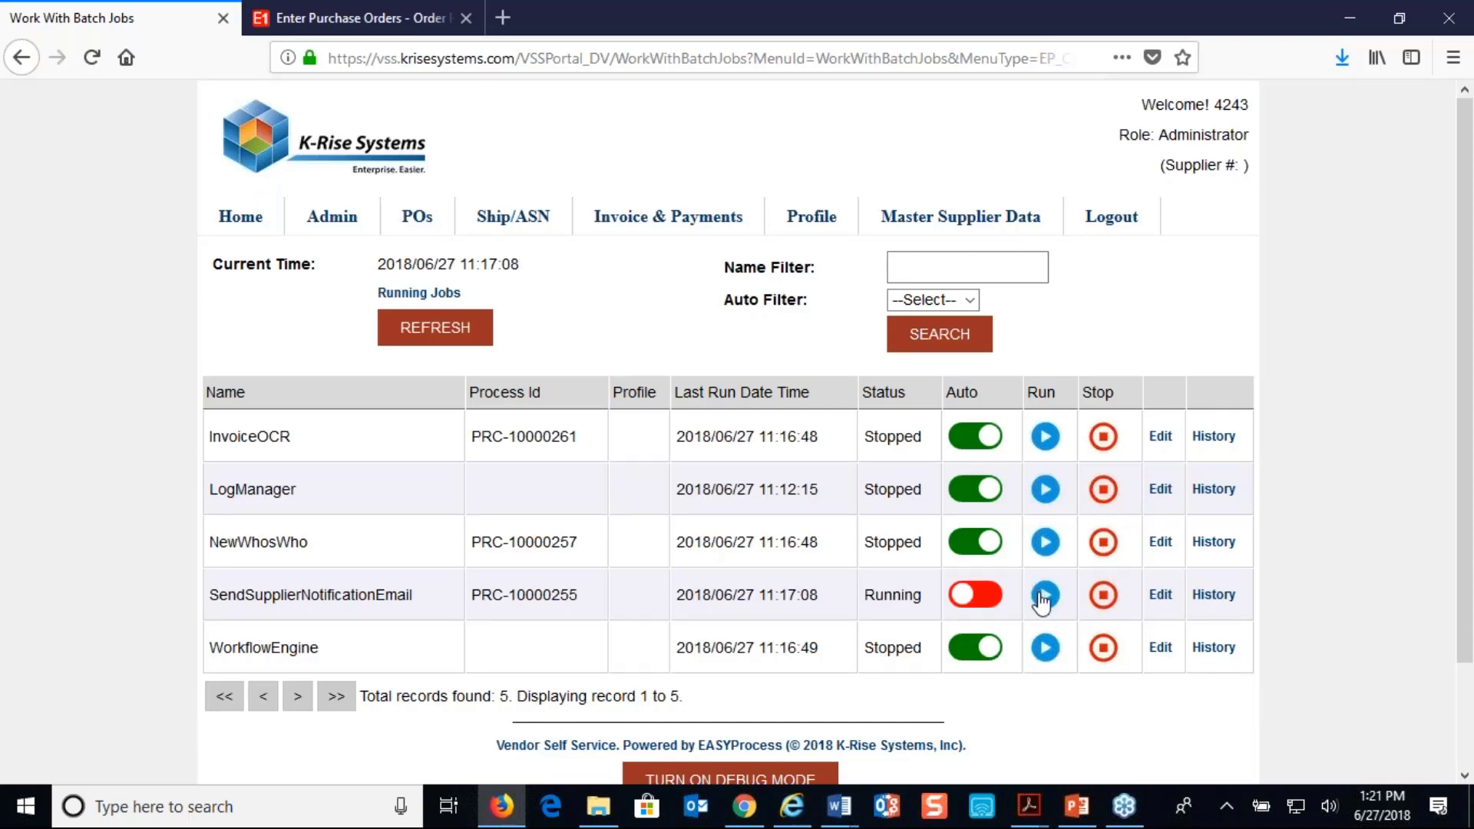
Switch to the Gmail inbox in Chrome and open the newest Supplier Notification Email for supplier 4343
click(739, 805)
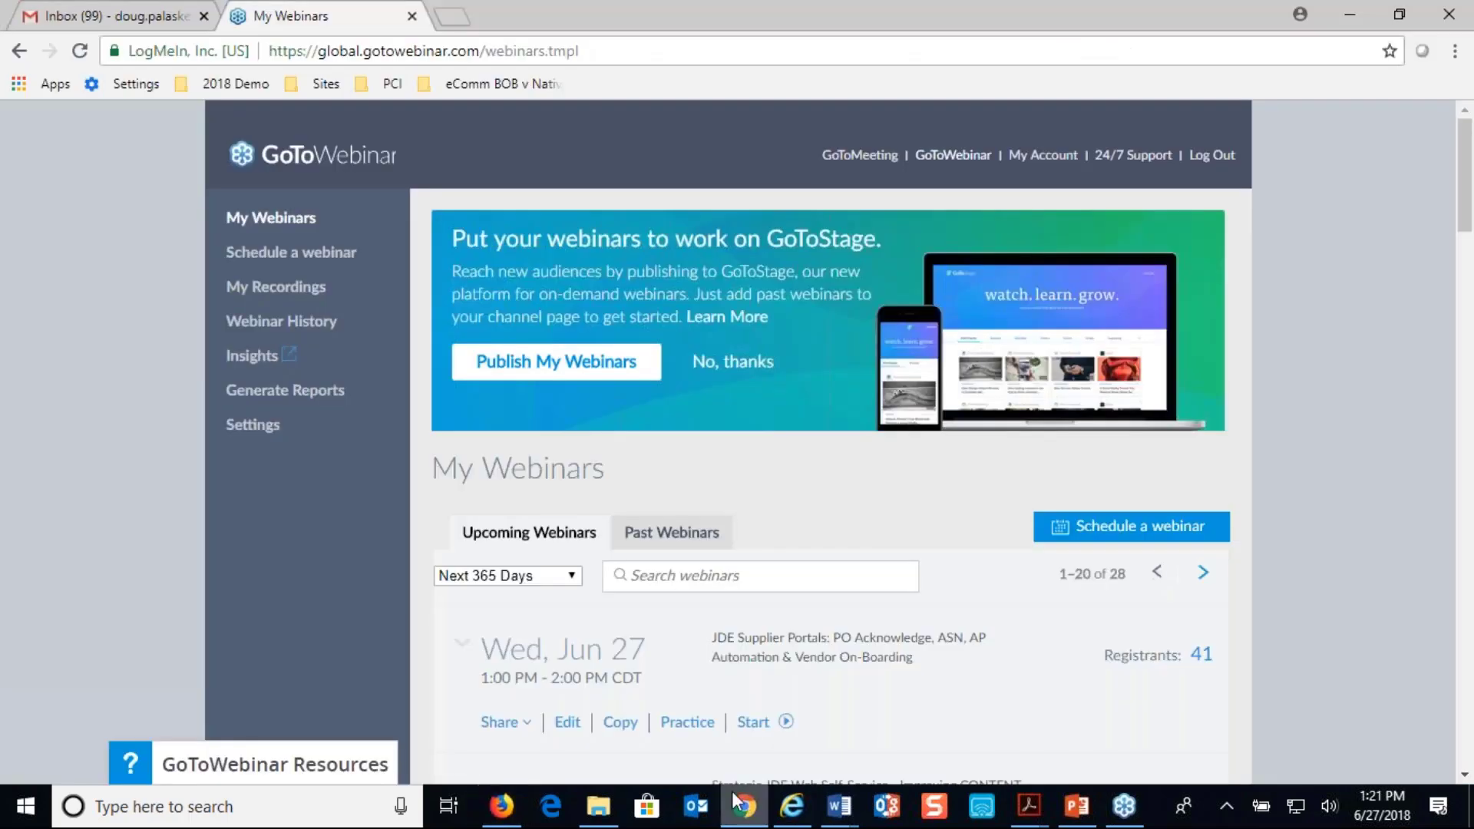
click(62, 25)
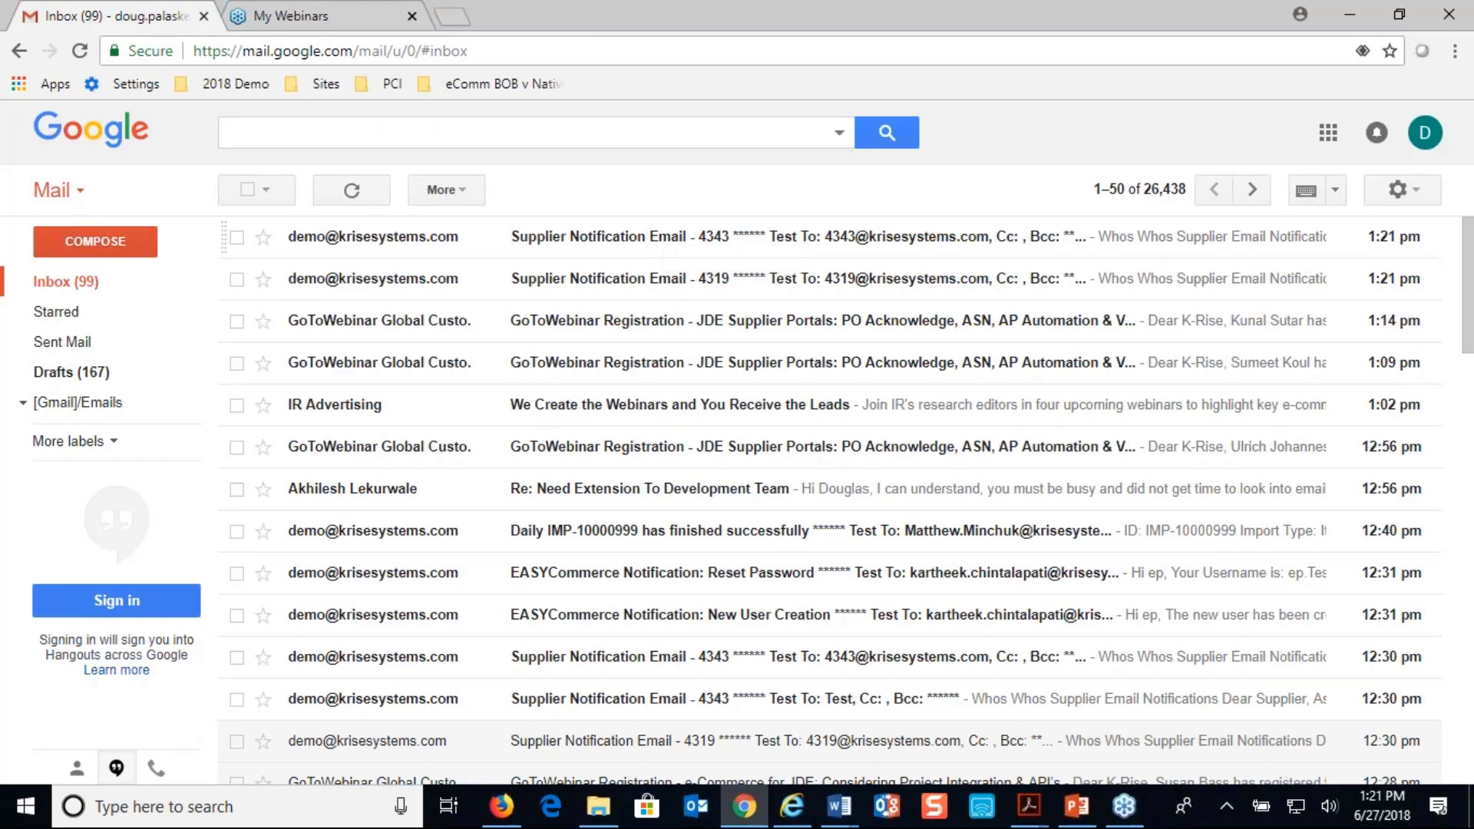
click(666, 241)
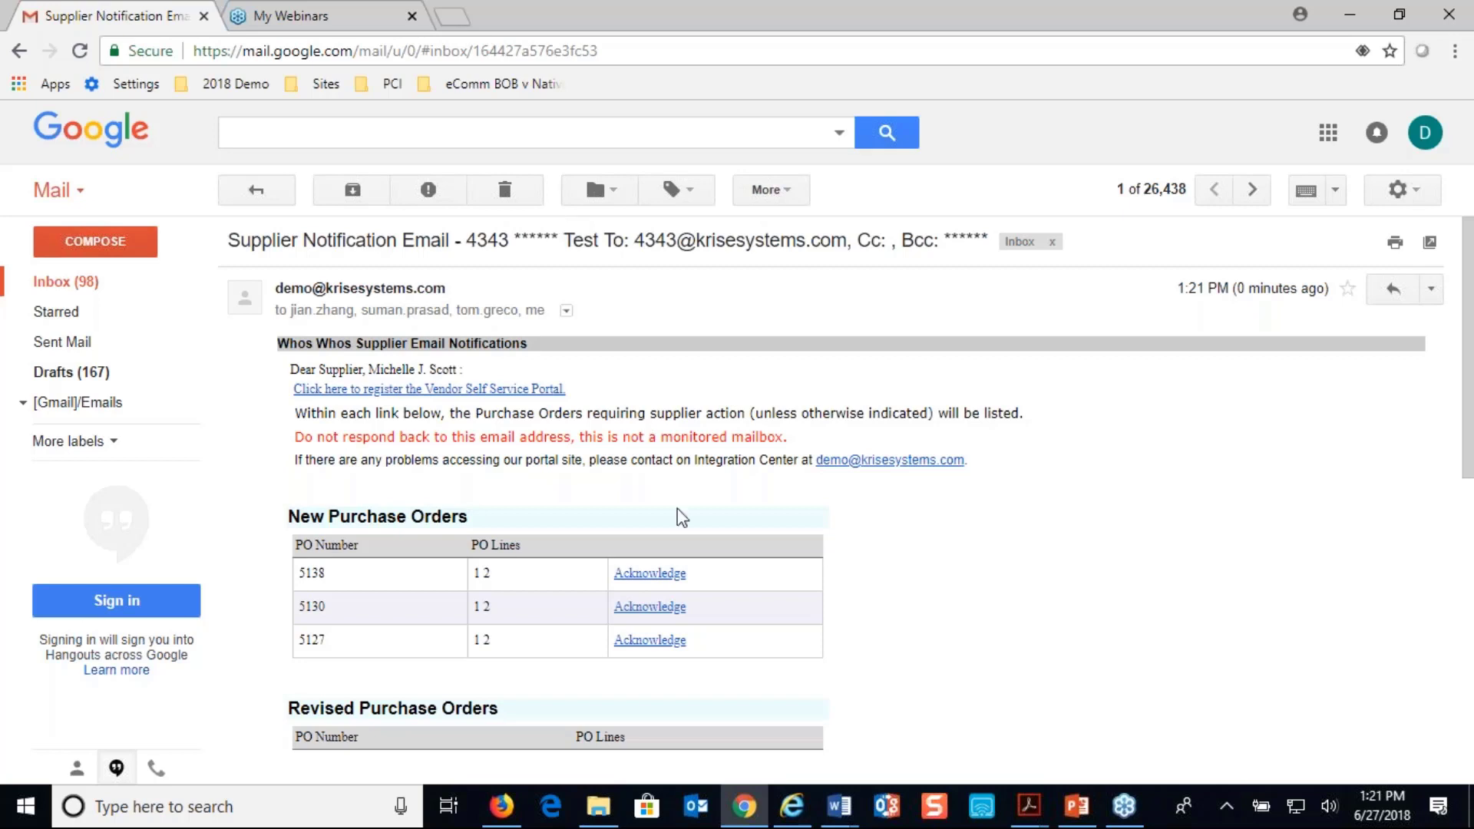
Examine the new, revised, cancelled and ready-to-invoice purchase order sections of the supplier notification email
scroll(677, 509, down, 1)
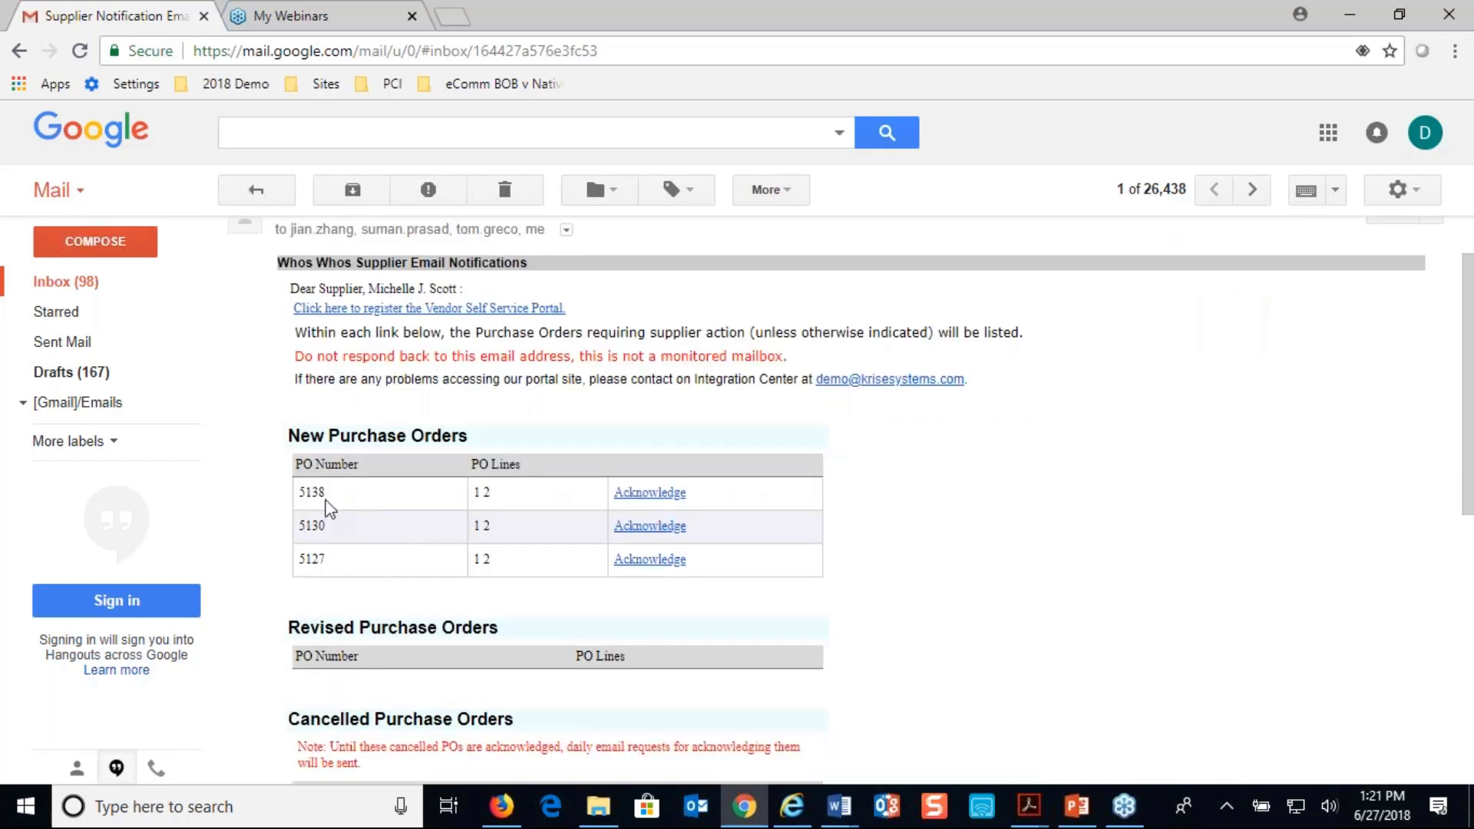
scroll(329, 509, up, 1)
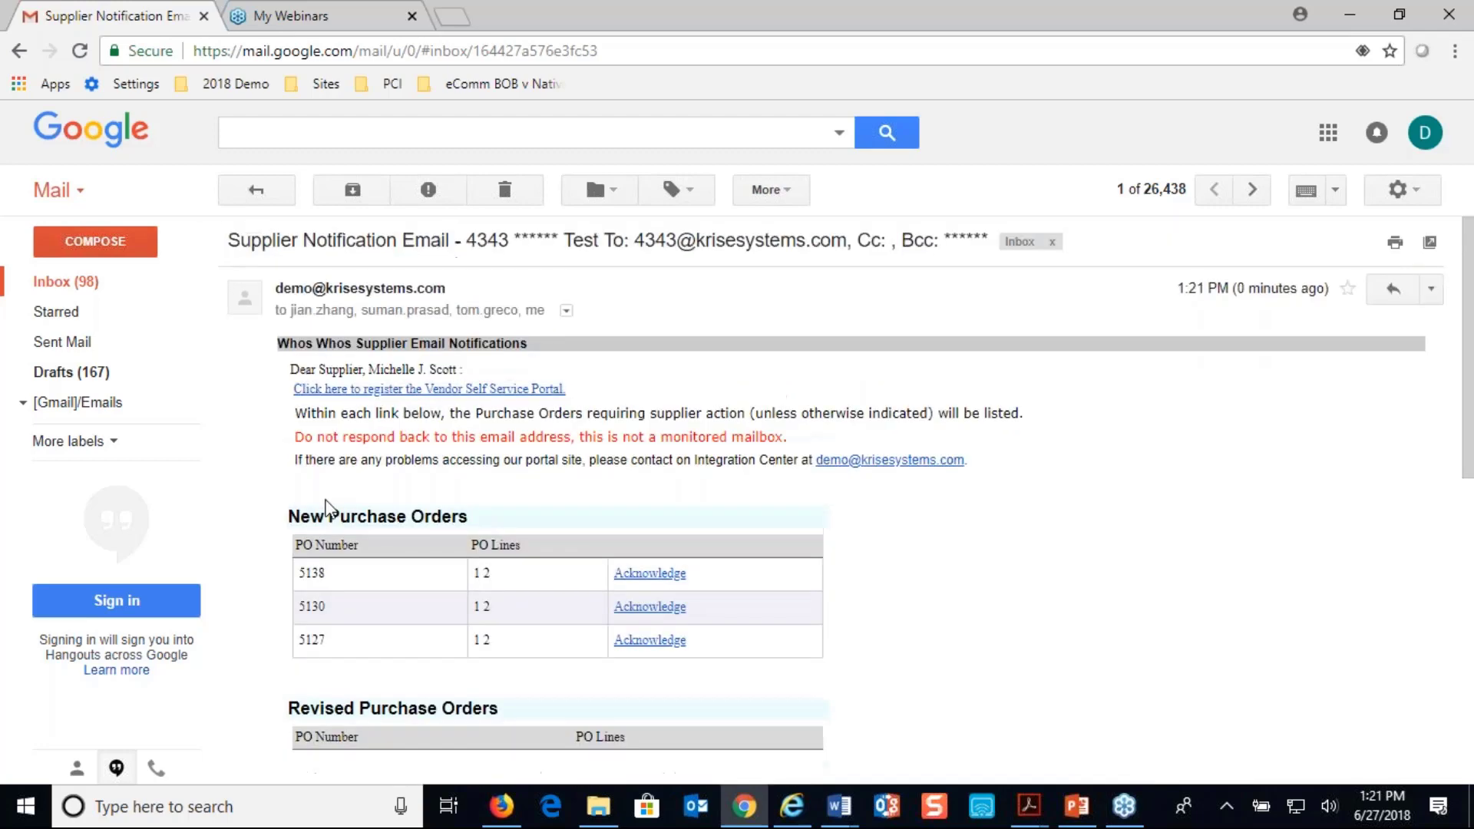
scroll(328, 508, down, 2)
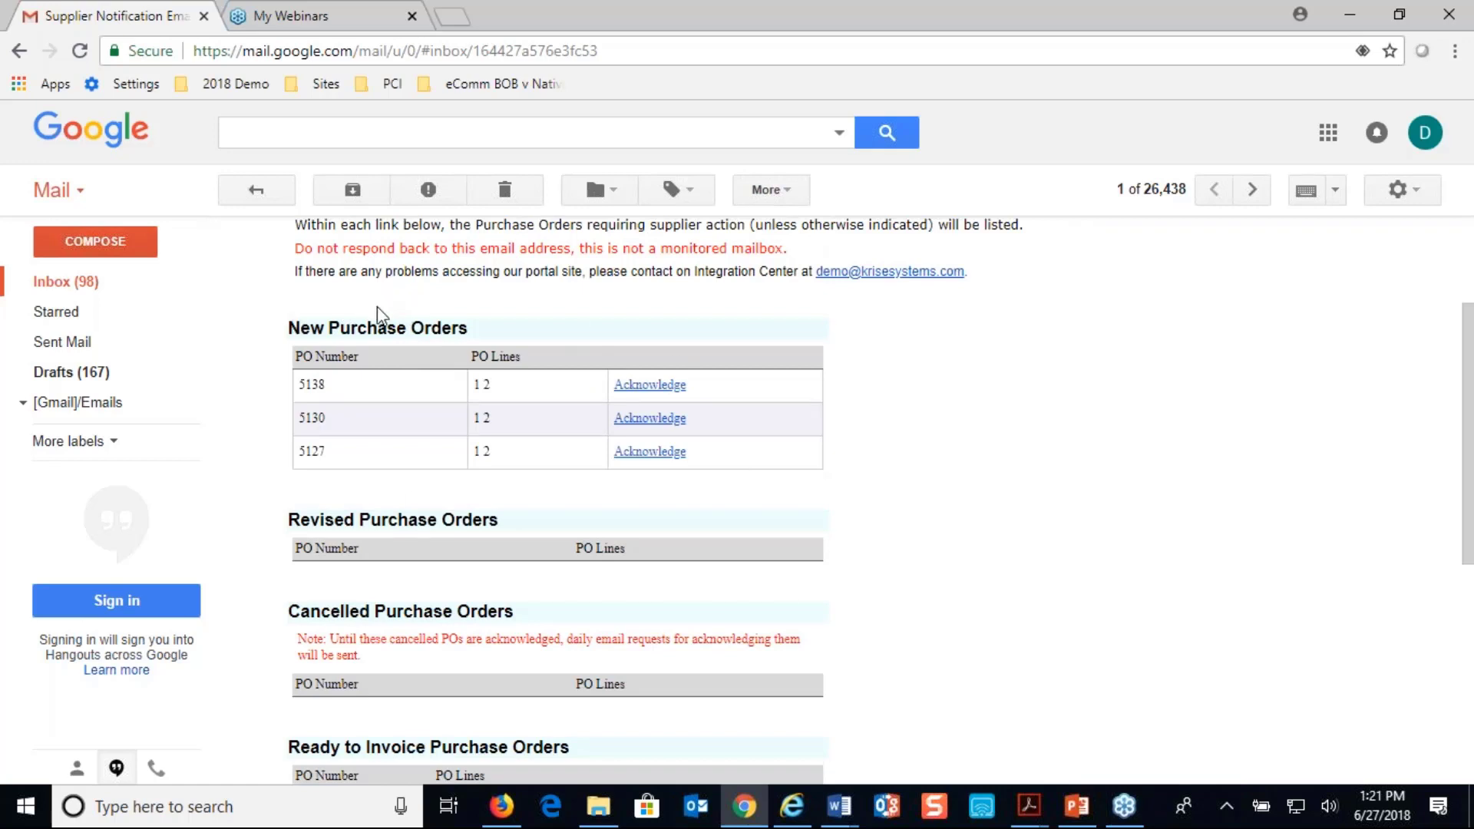
scroll(427, 522, down, 2)
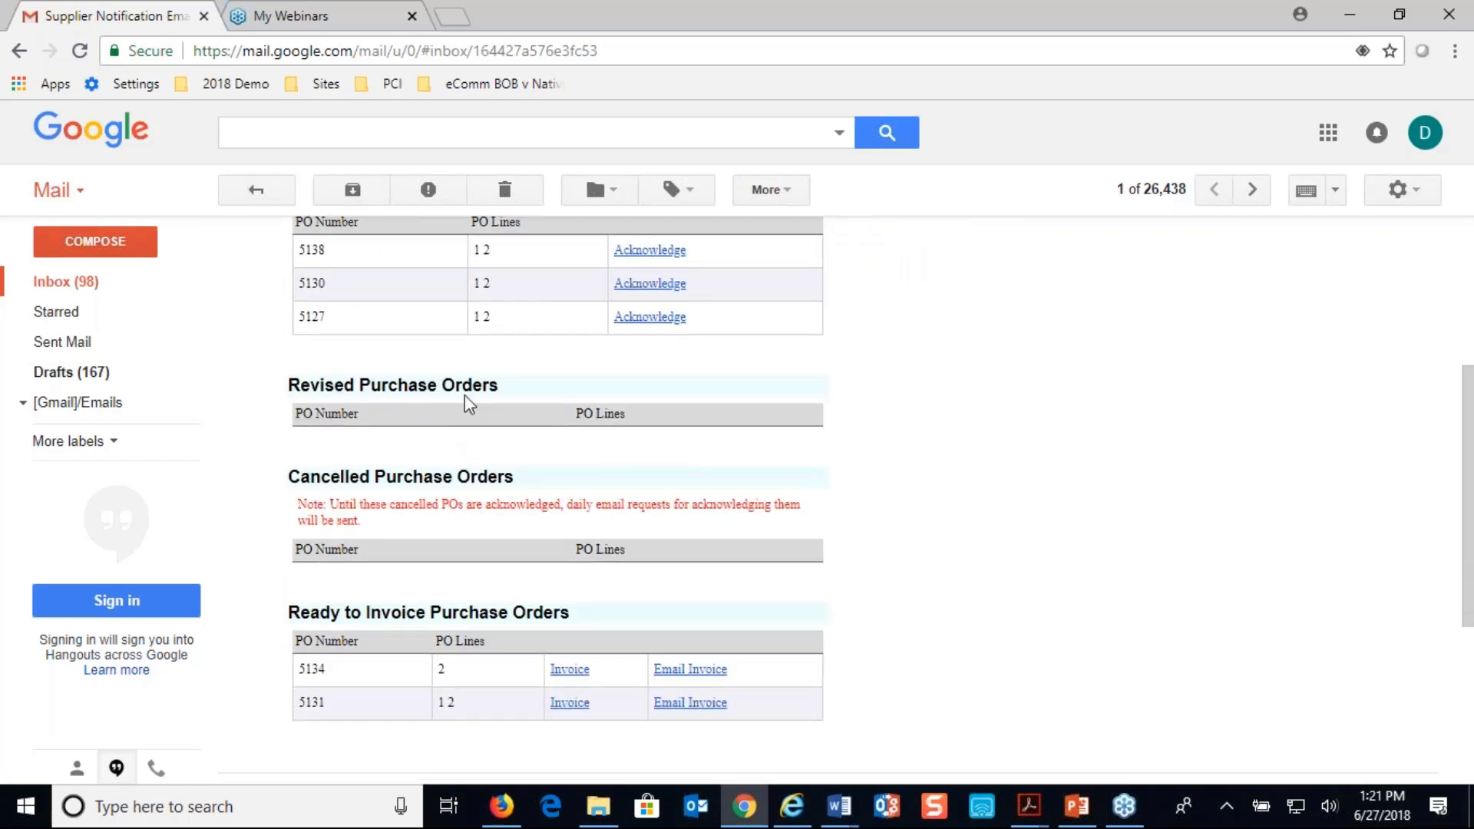
scroll(580, 470, down, 2)
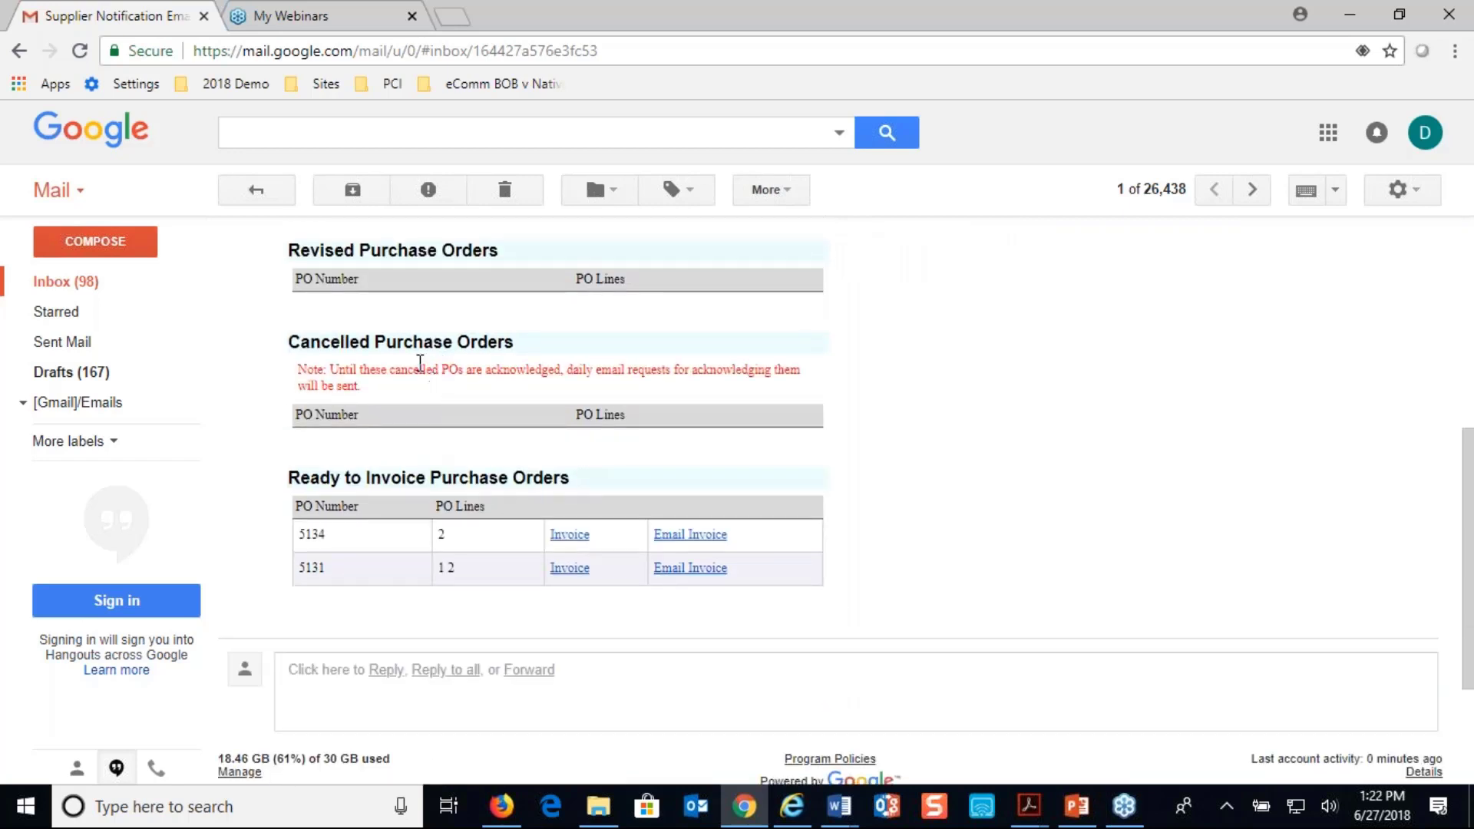
drag(370, 369, 635, 364)
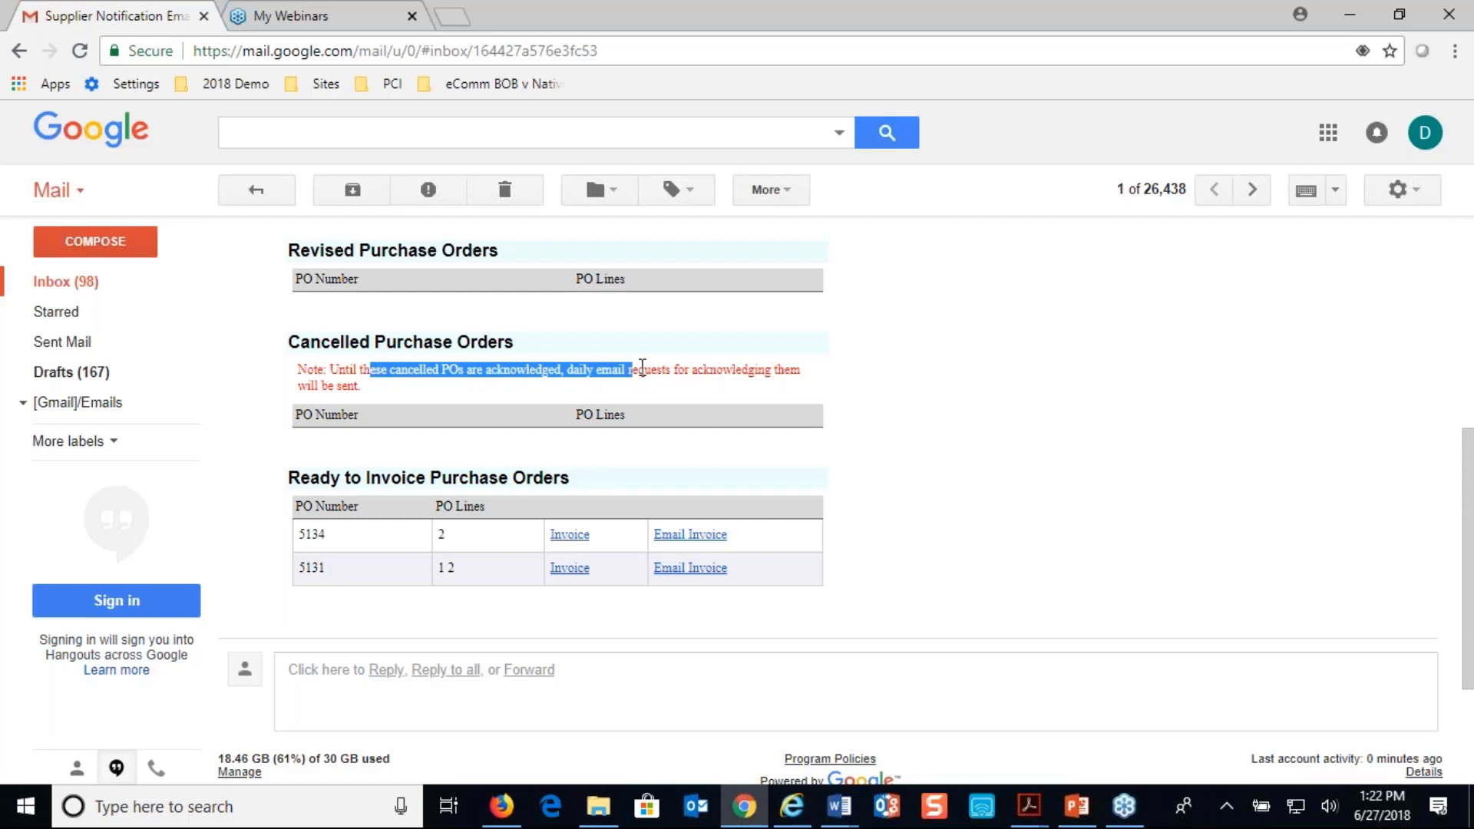
scroll(642, 367, down, 1)
scroll(844, 480, down, 1)
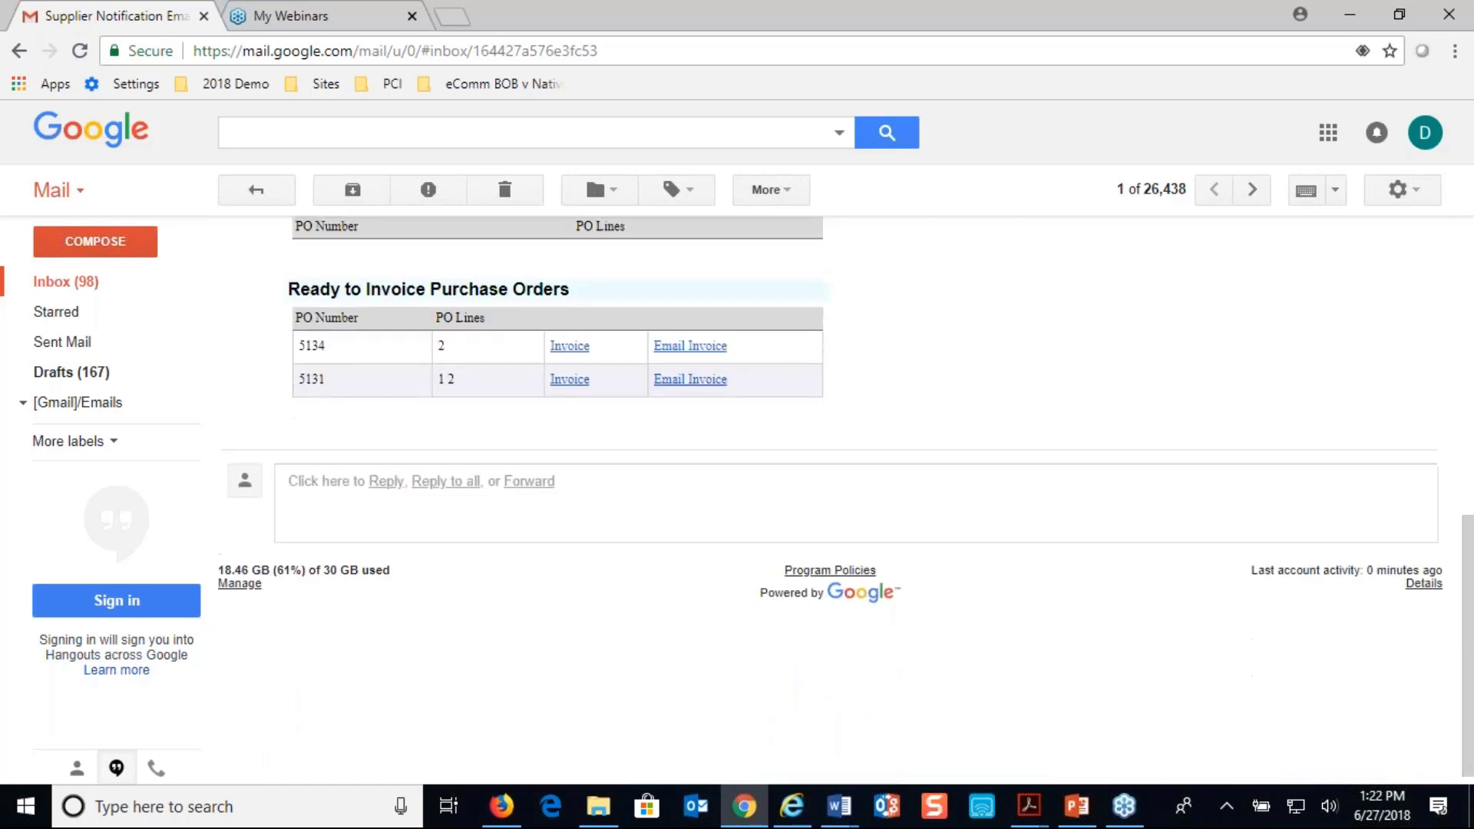
scroll(844, 479, up, 1)
scroll(499, 538, up, 8)
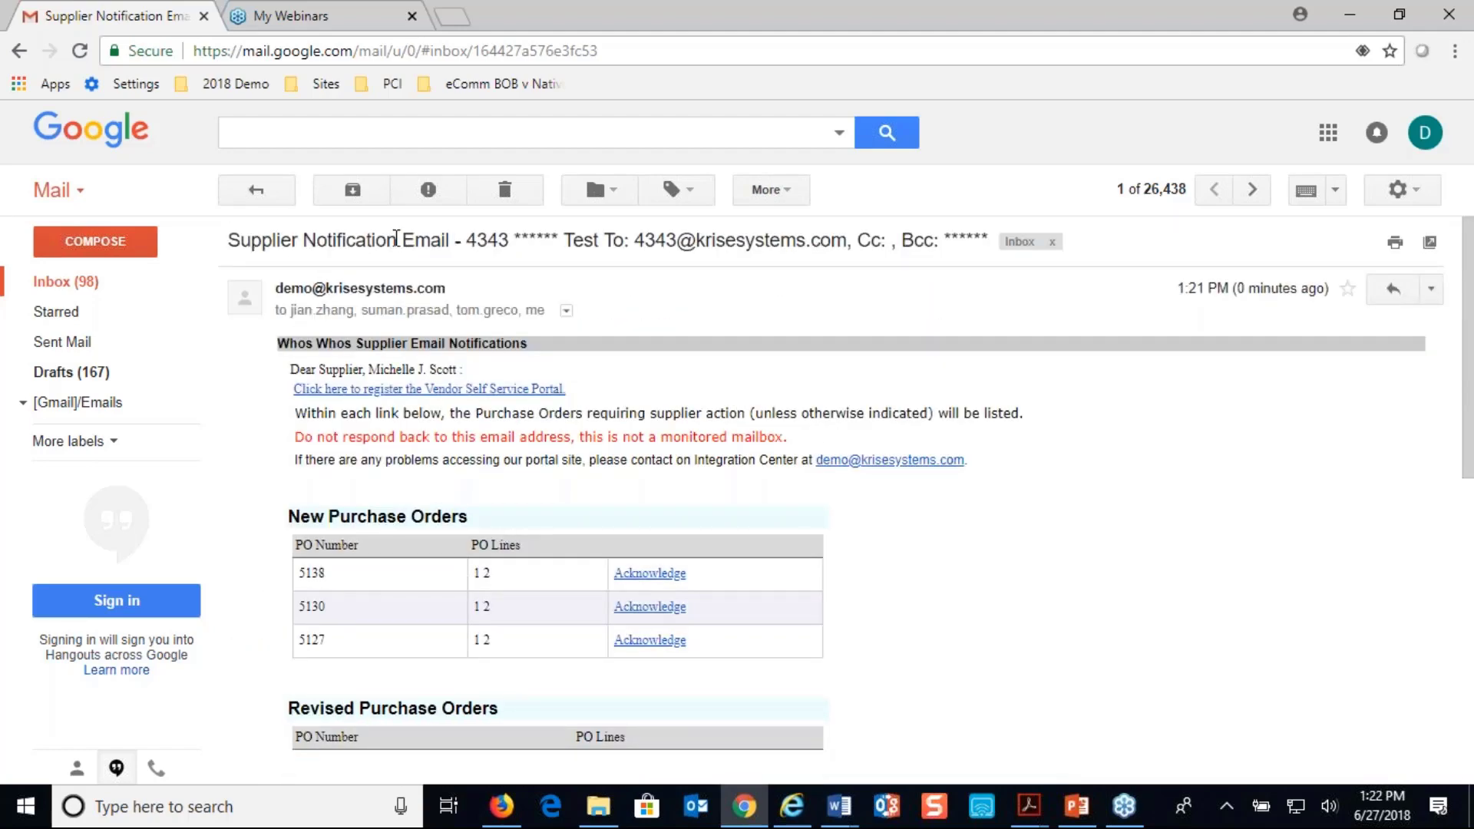
Return to JD Edwards in Firefox, leave the blank order header and search for the new purchase order by its order number
click(507, 813)
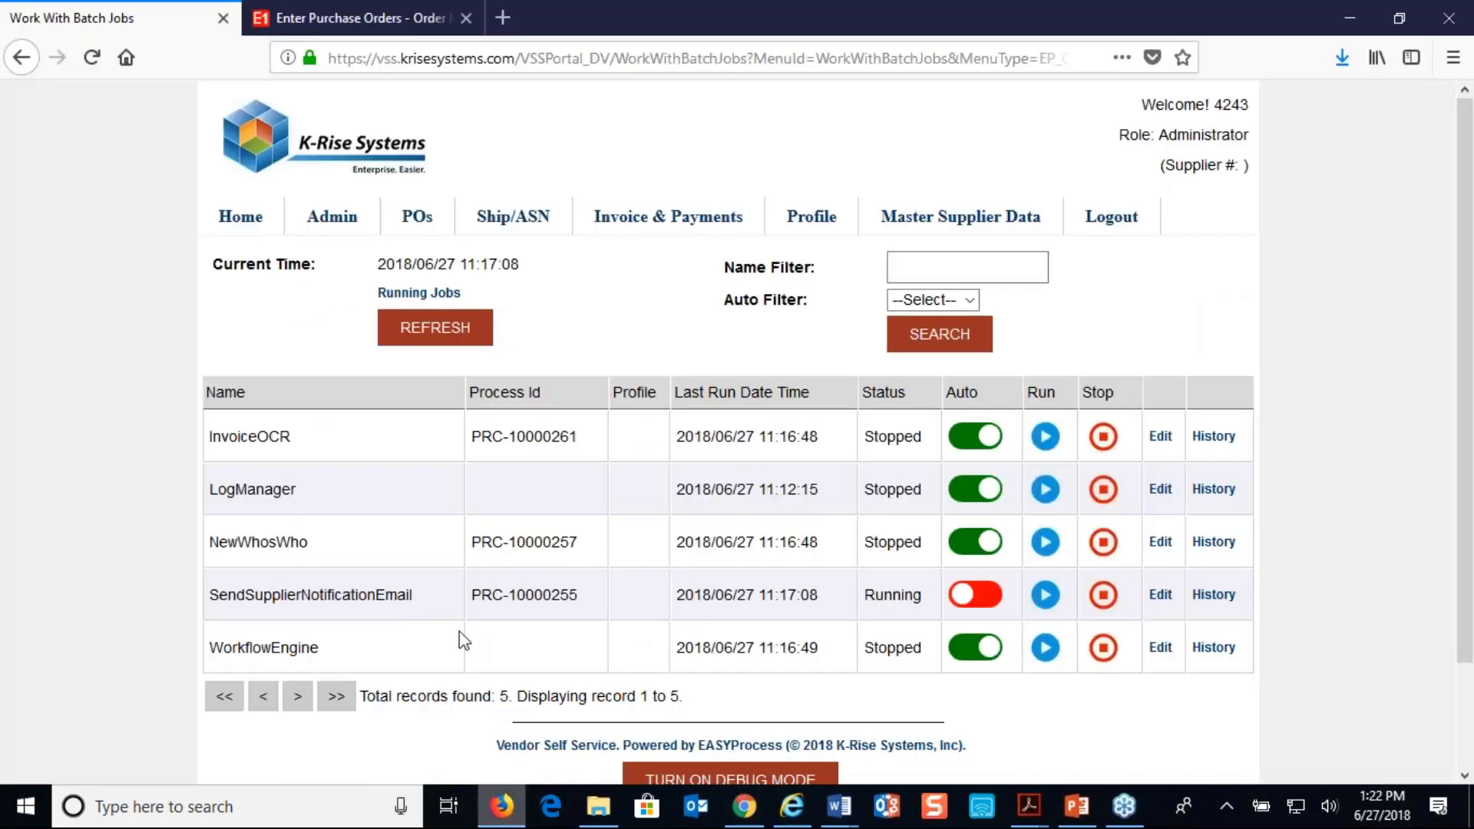
click(404, 29)
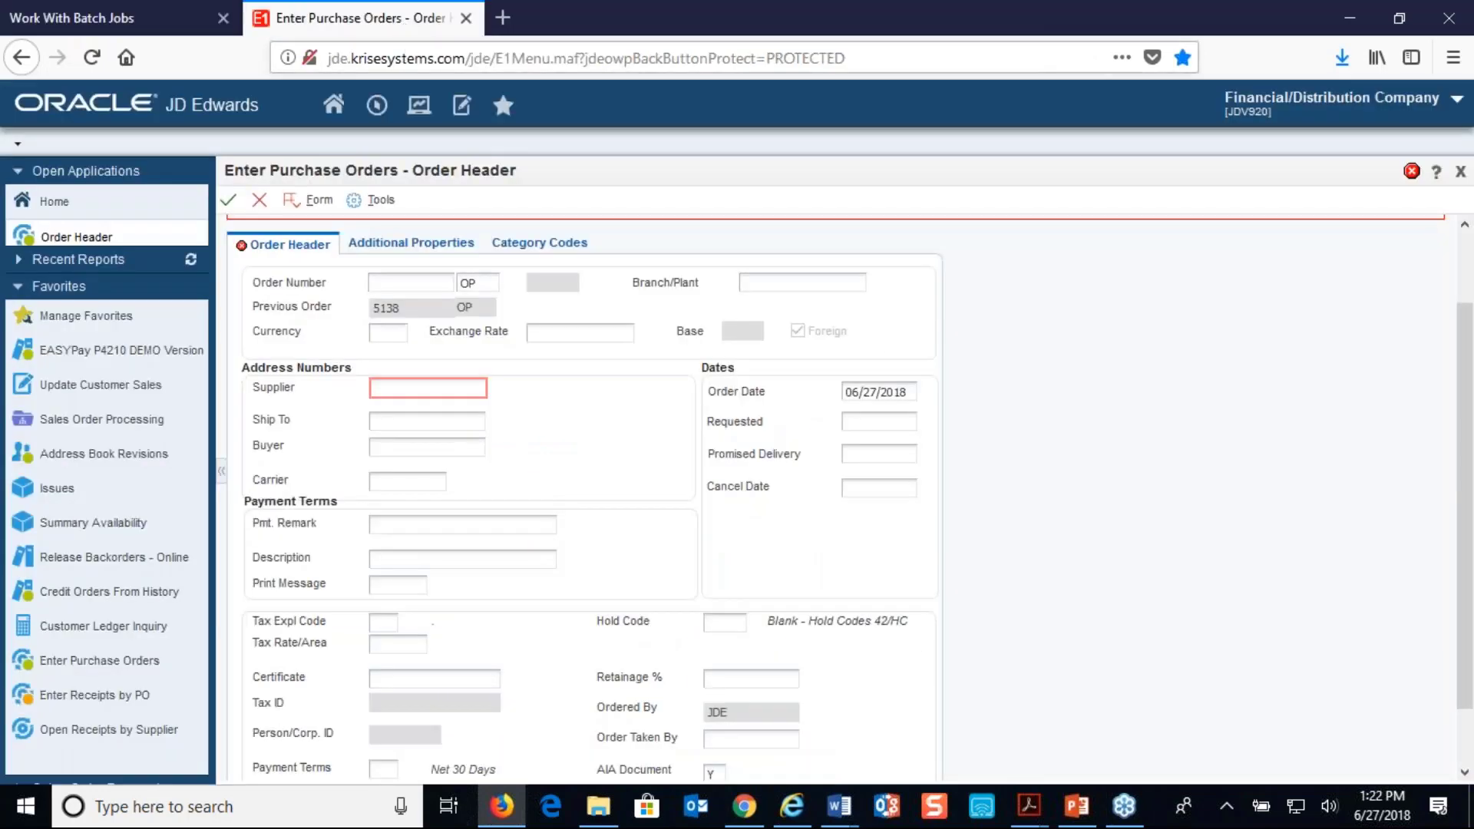
click(259, 199)
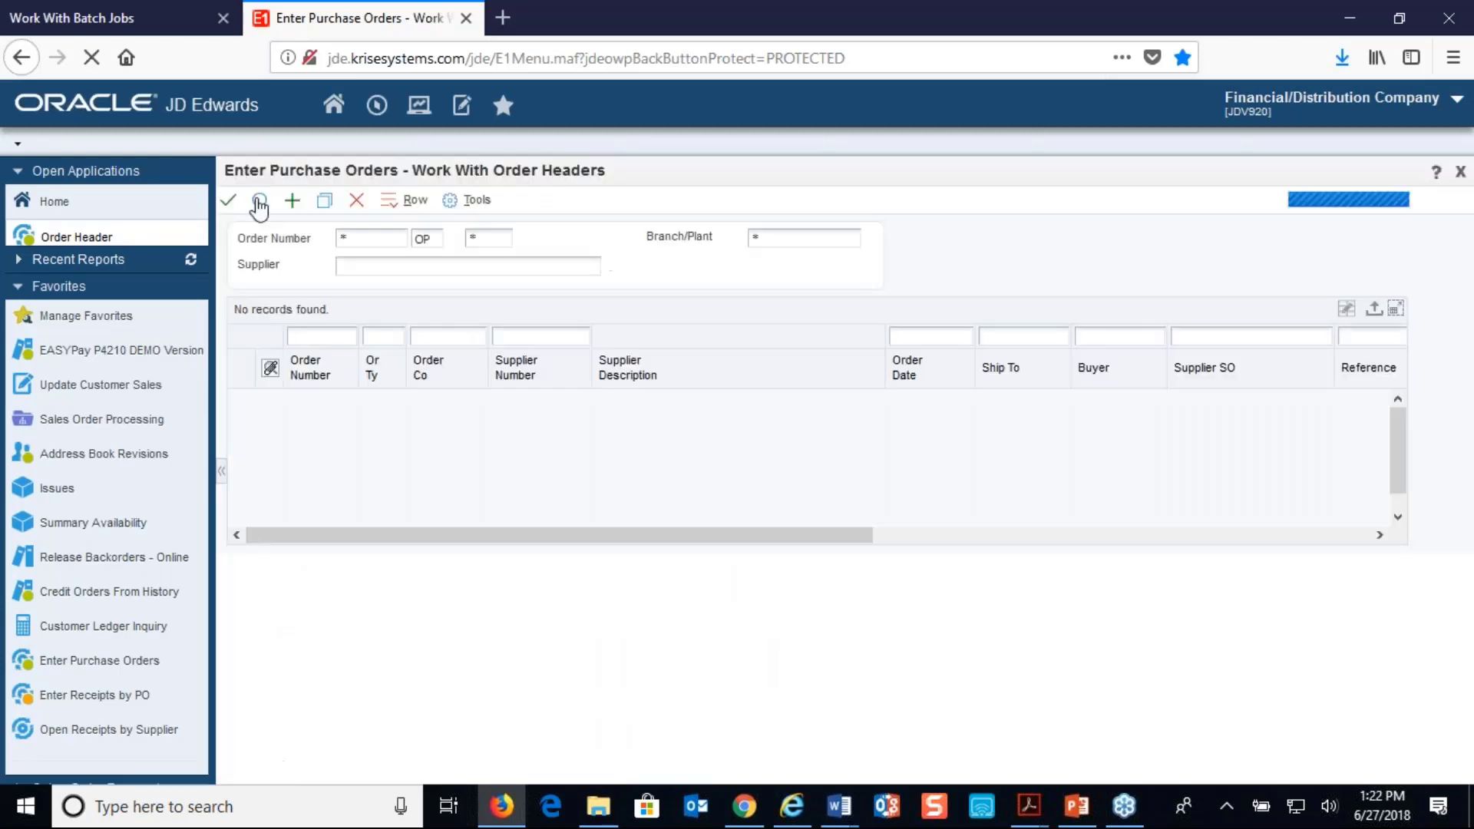
click(337, 336)
text(5138)
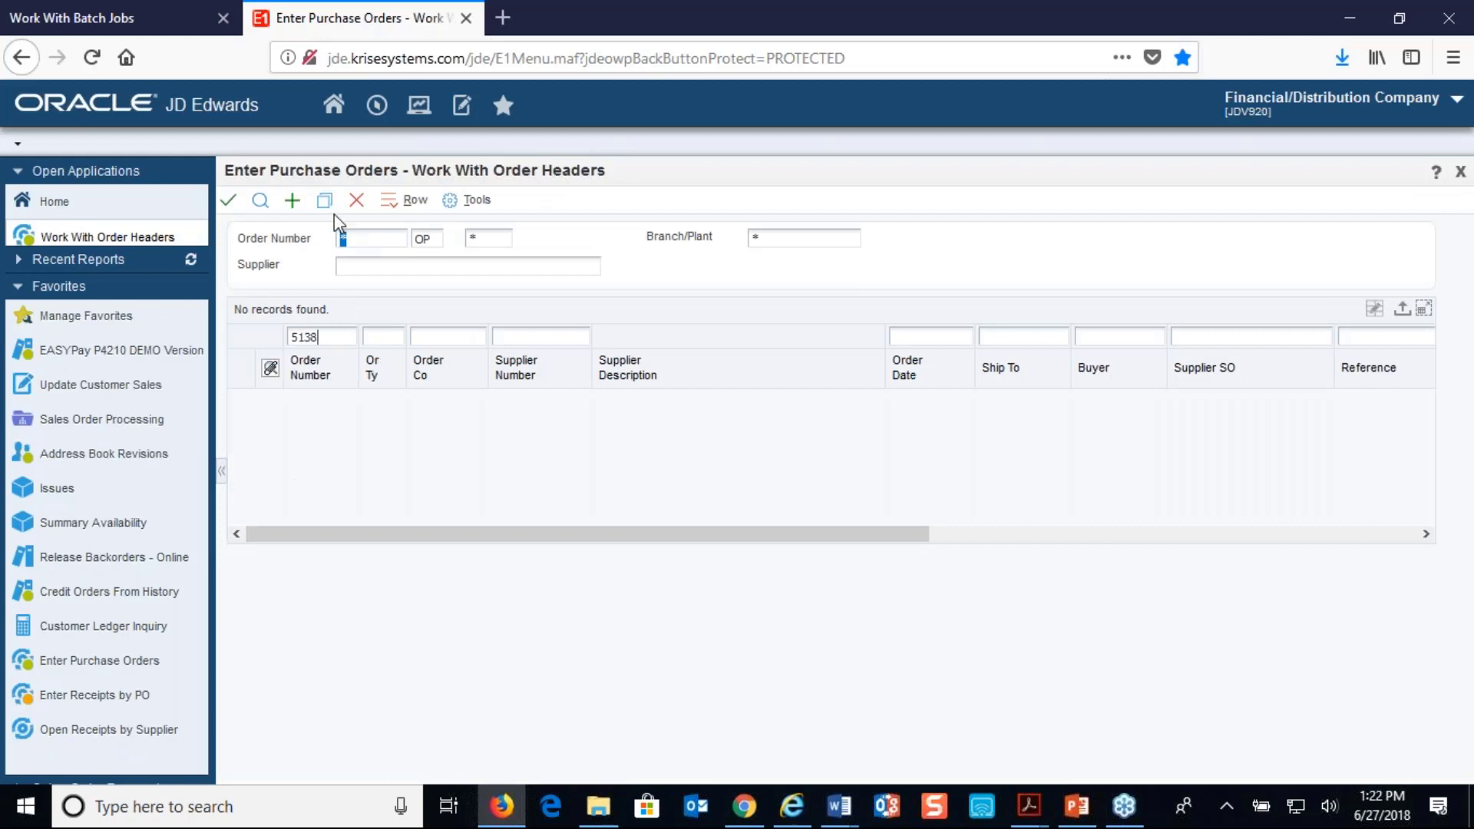
click(260, 200)
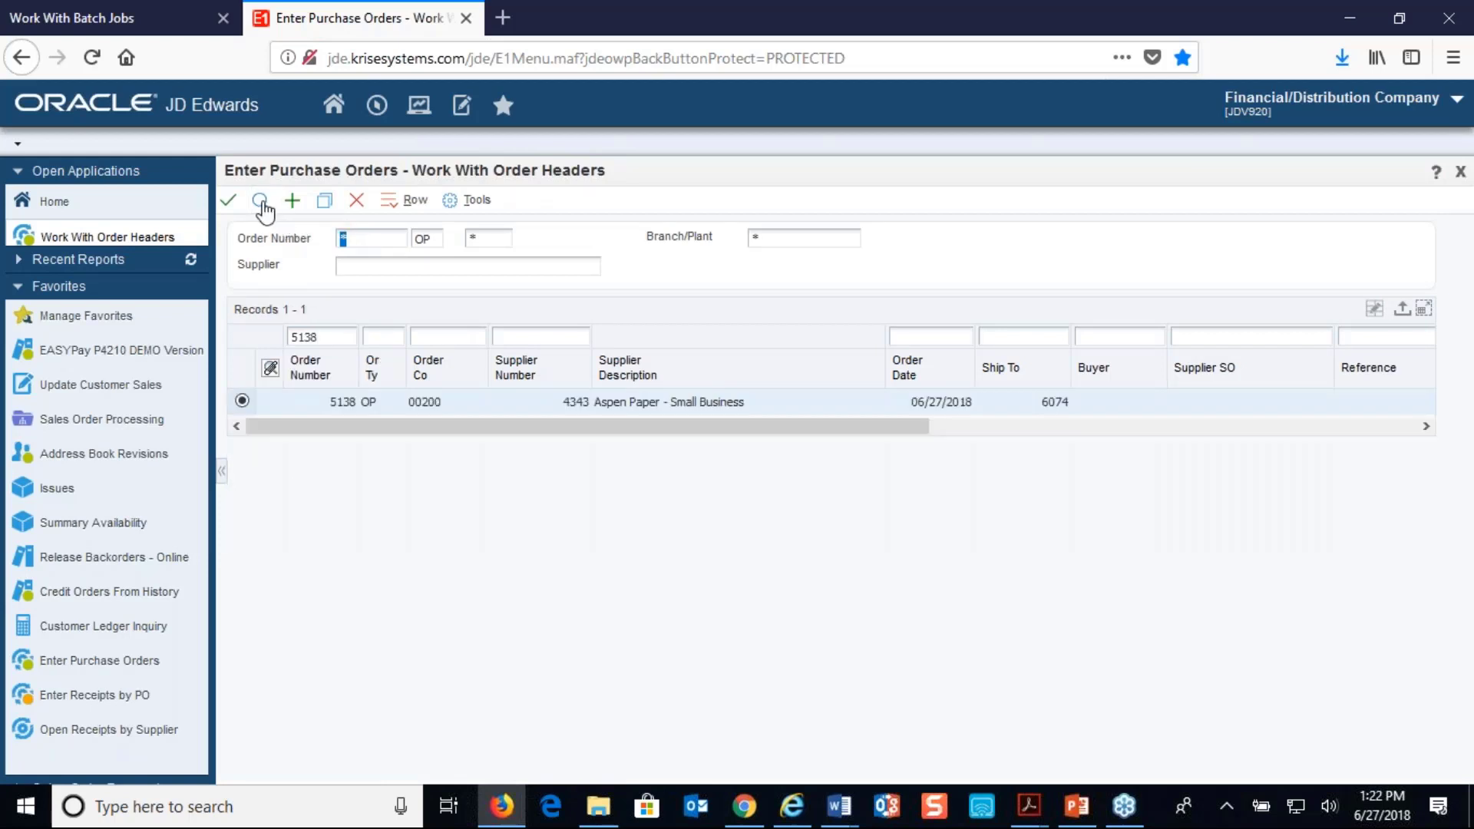
Open the found purchase order's detail and examine the last status and next status of its lines
click(407, 201)
click(438, 301)
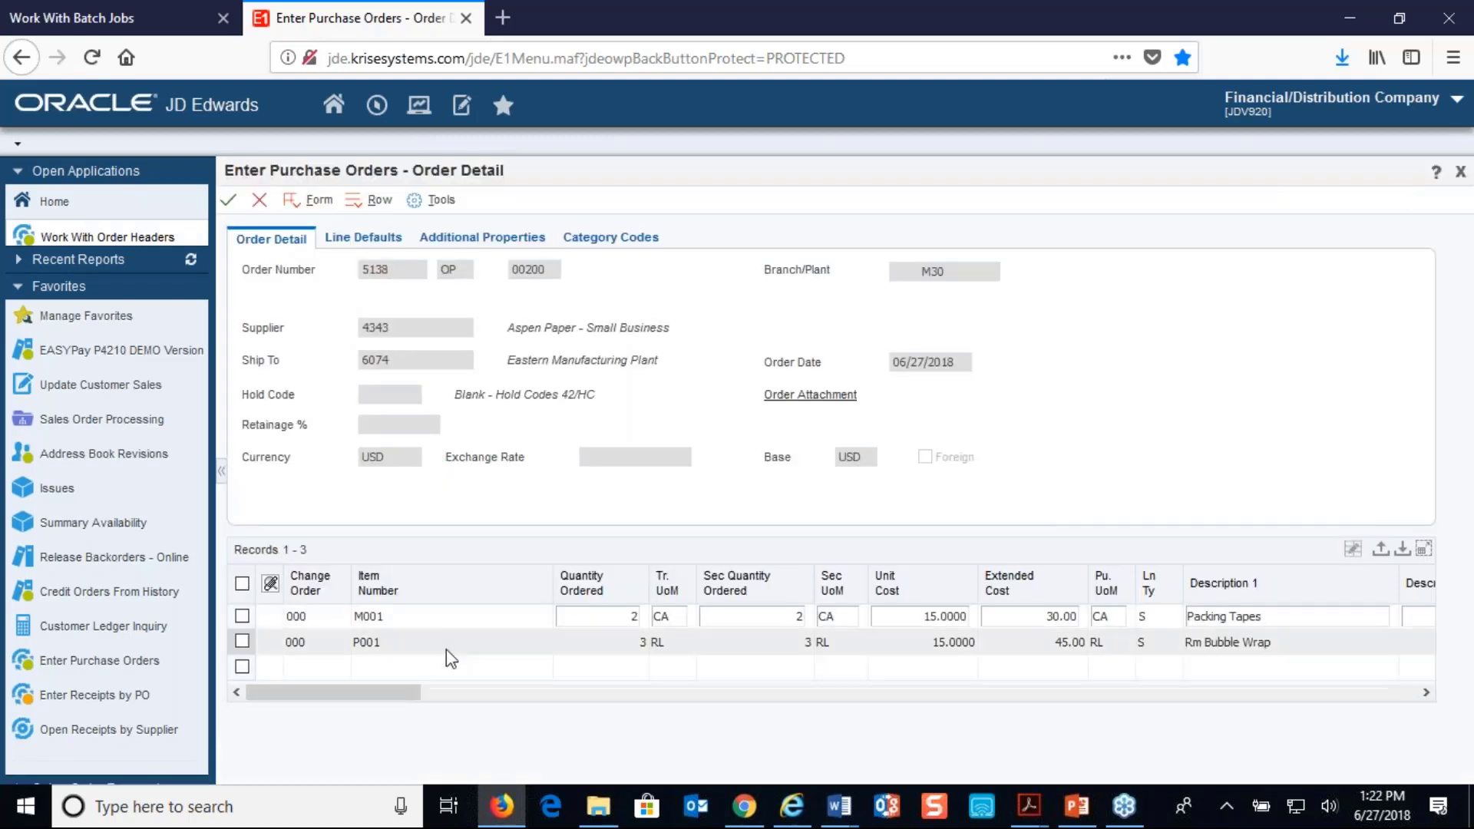
drag(408, 697, 593, 729)
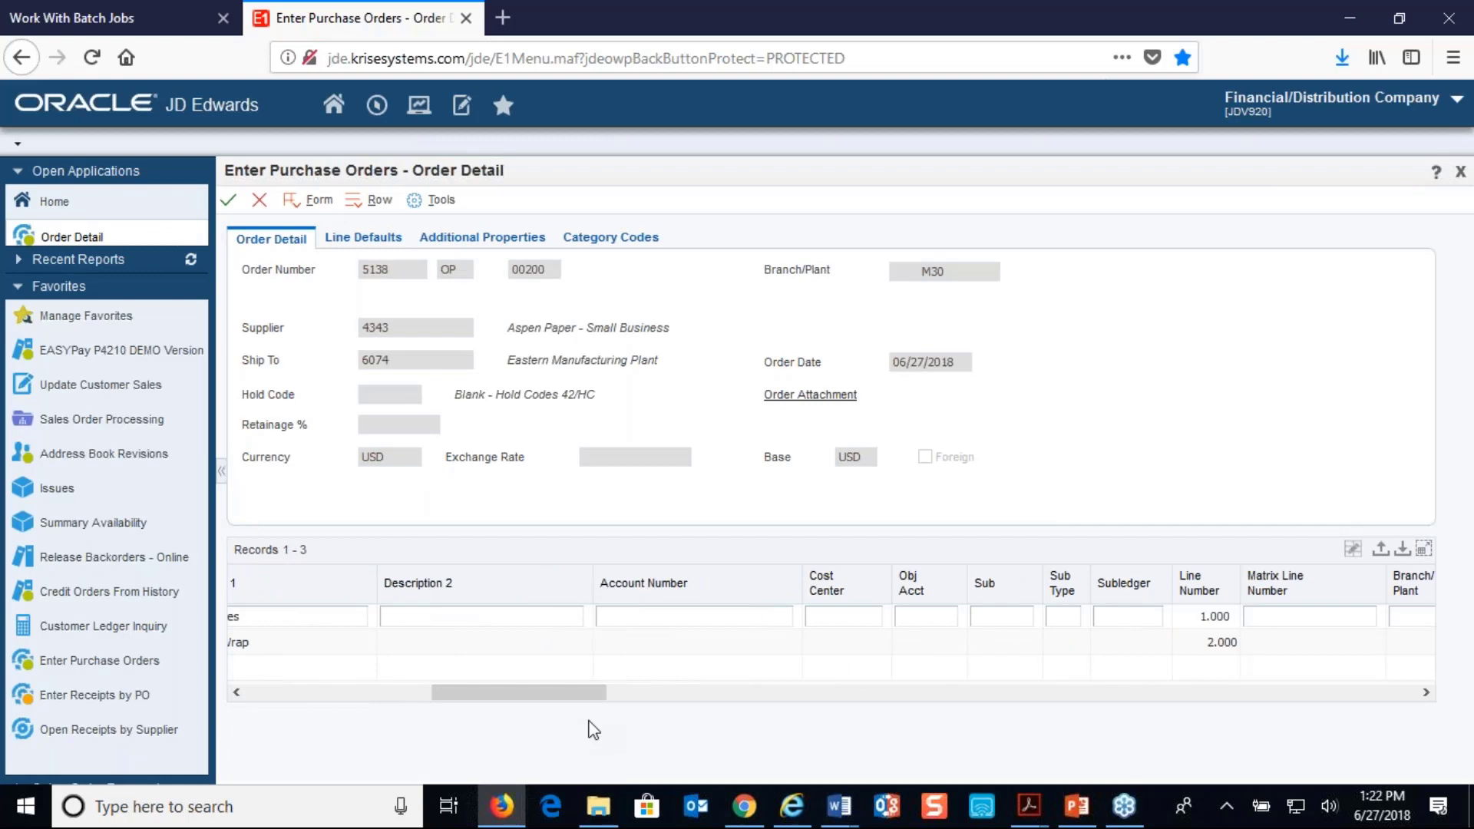
drag(595, 701, 730, 700)
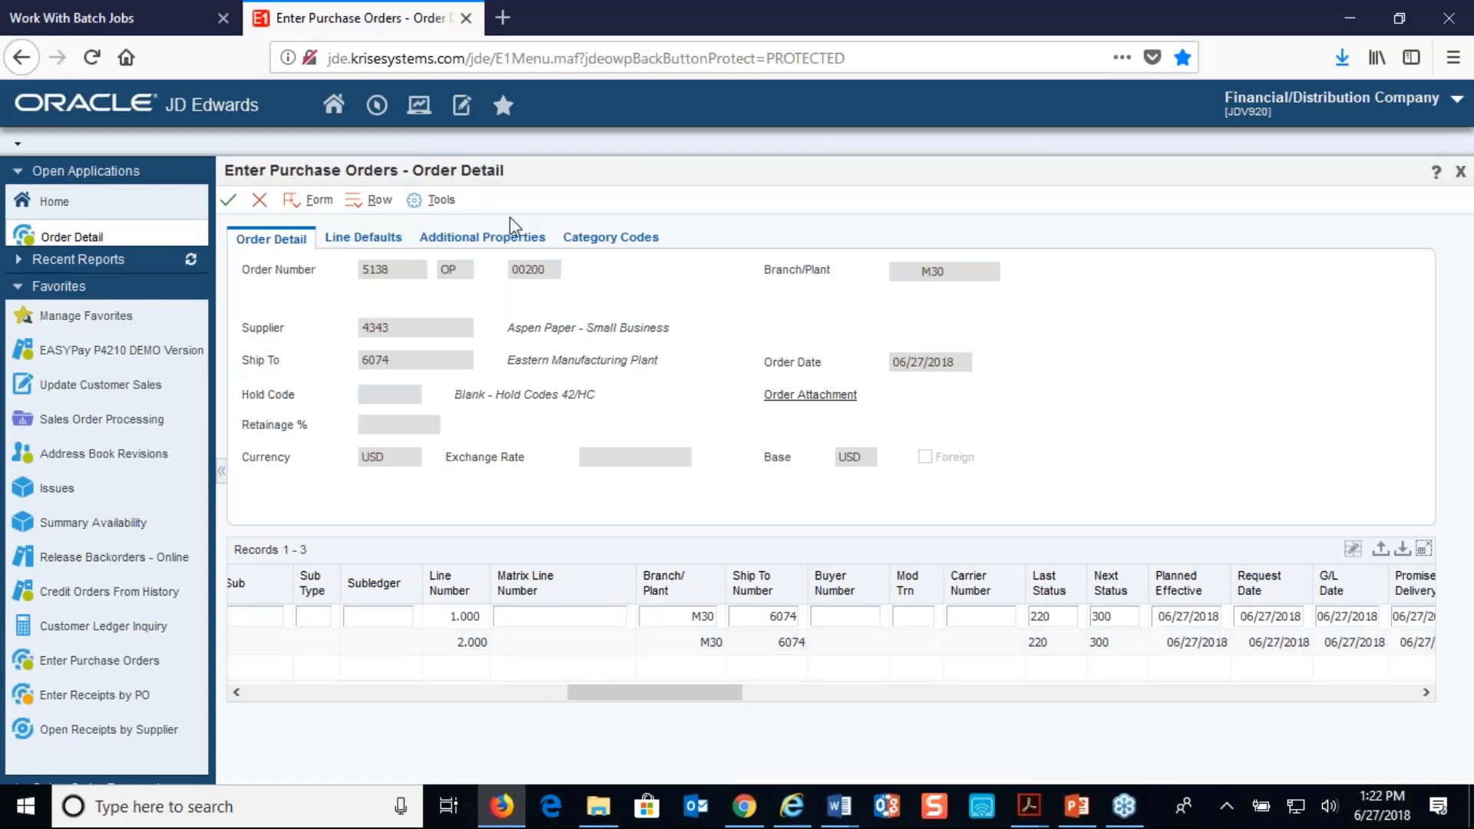
Leave the order detail, switch to Gmail in Chrome and open the Acknowledge link of the new purchase order in the notification email
click(259, 203)
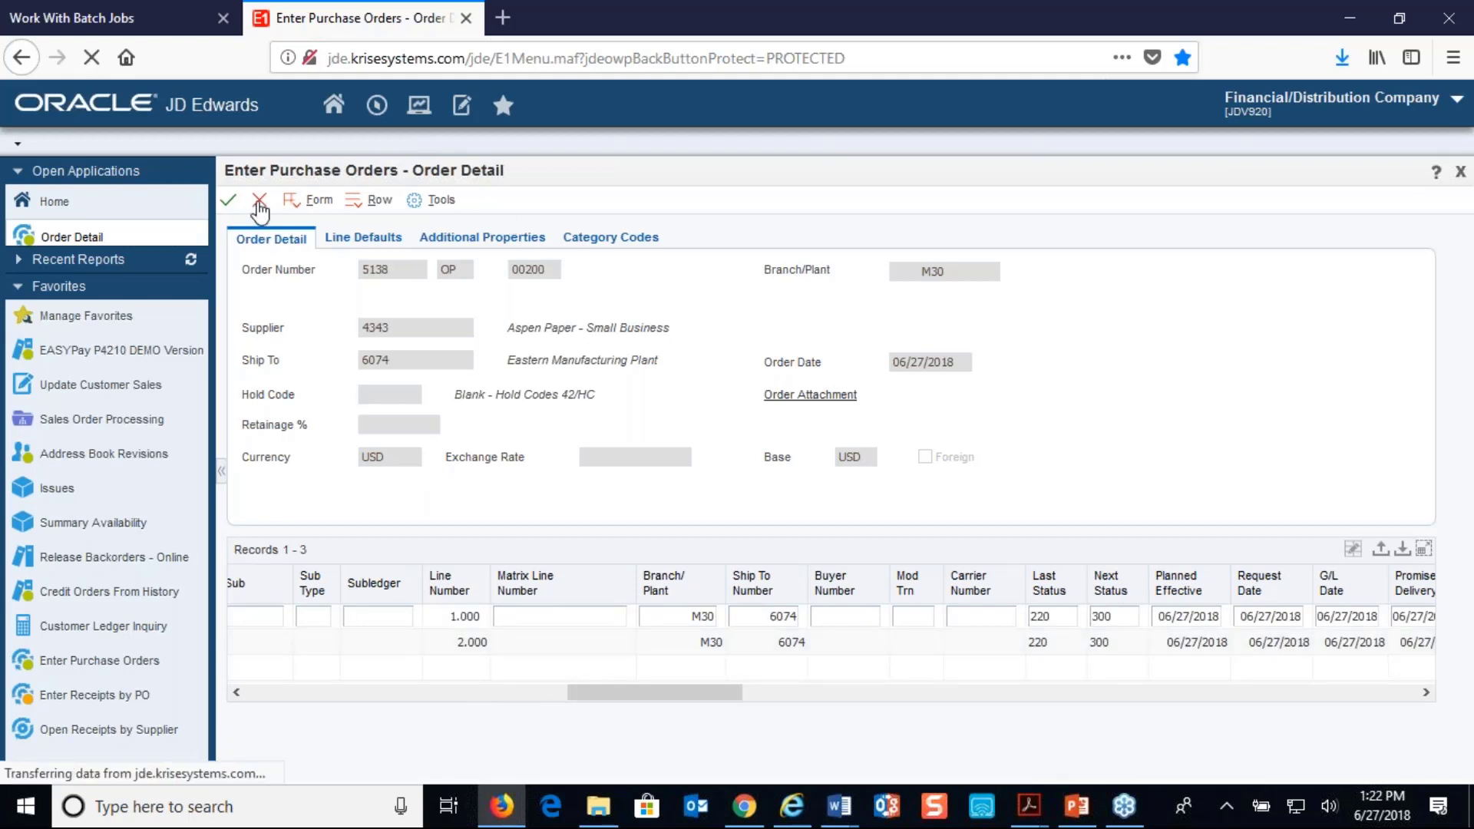
click(743, 805)
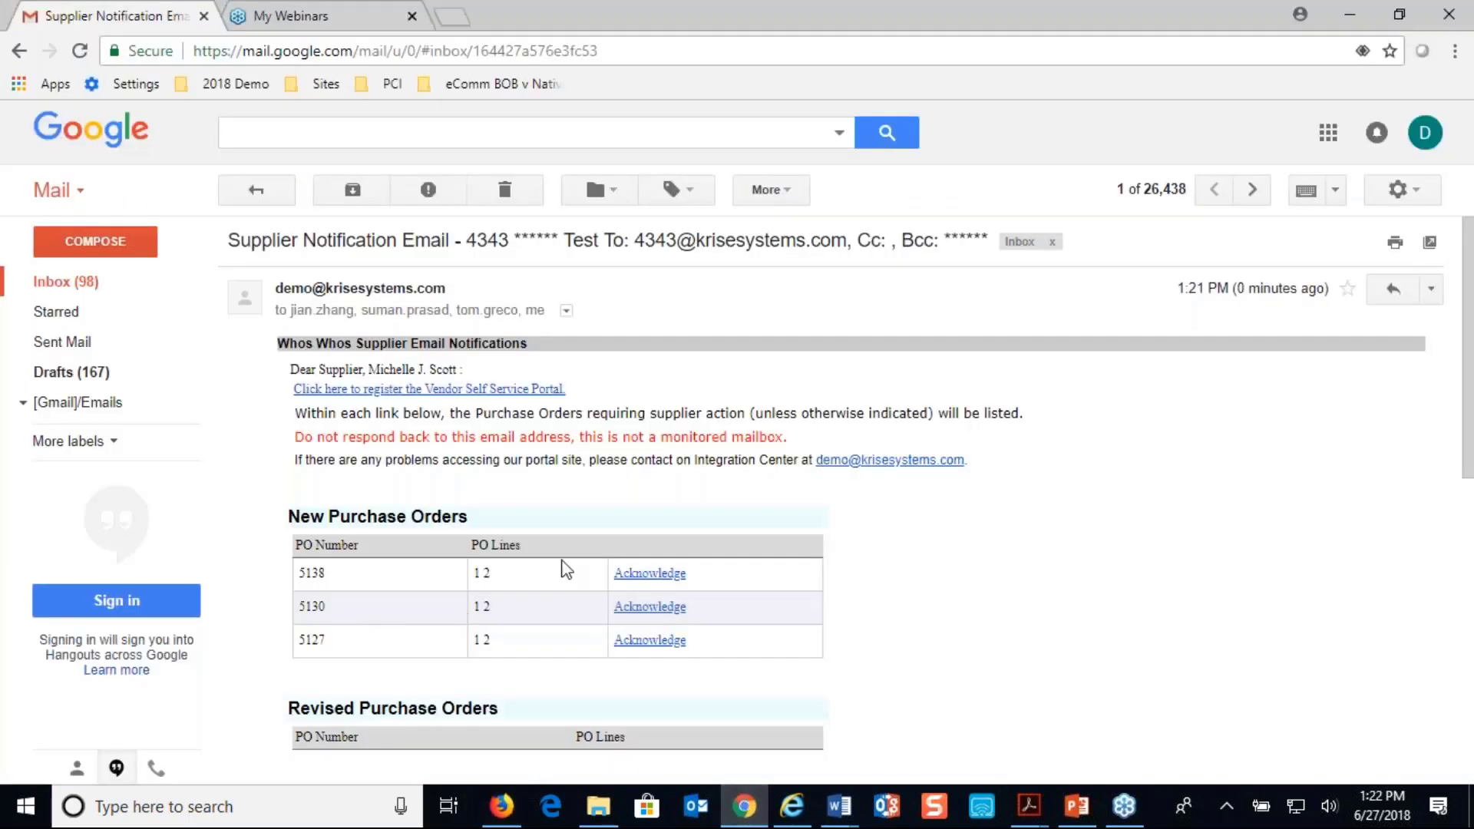
click(650, 574)
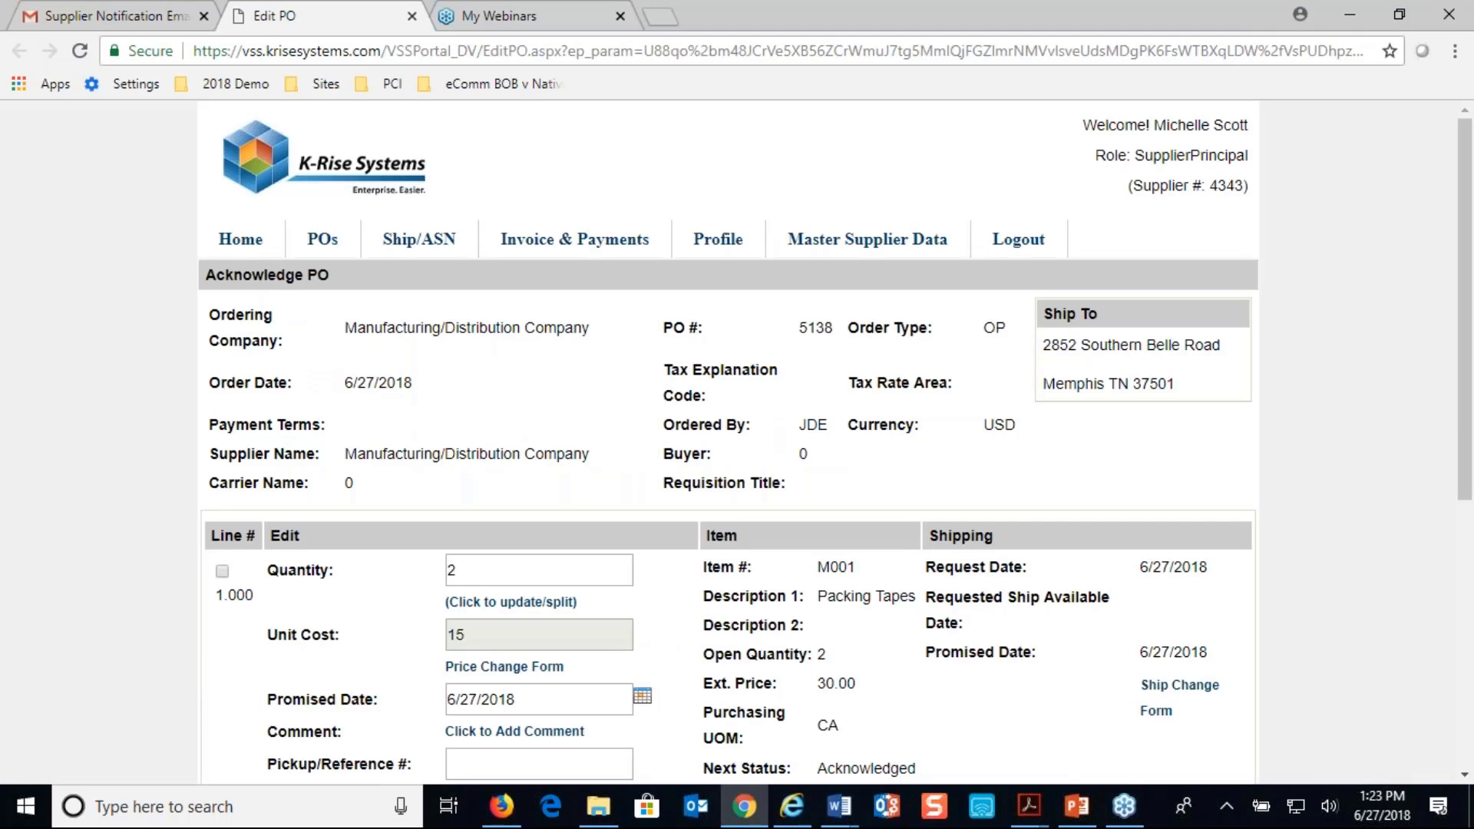
Review the Acknowledge PO page and select lines 1.000 and 2.000 of the purchase order
scroll(728, 445, down, 6)
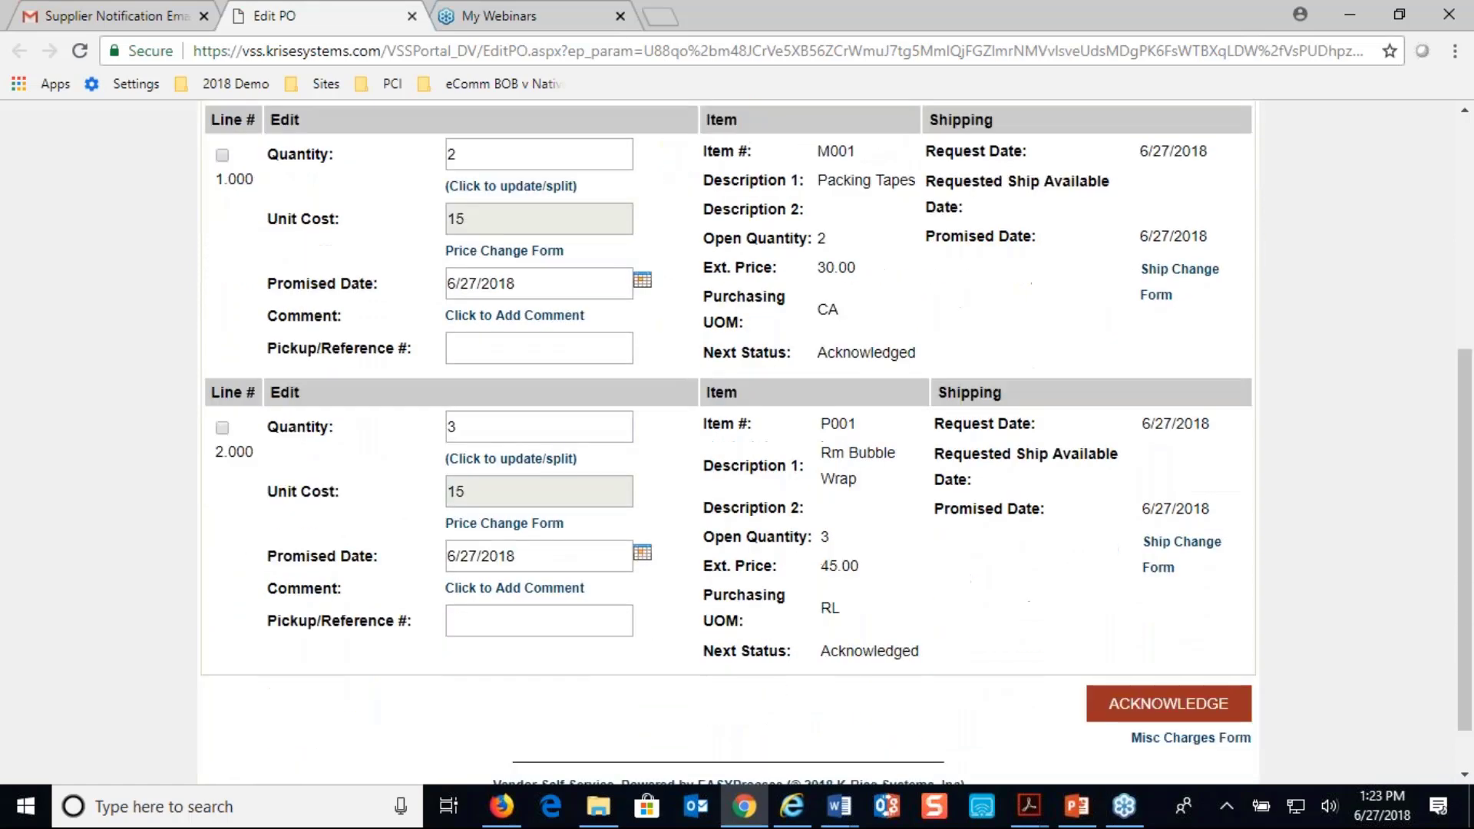
scroll(728, 443, up, 6)
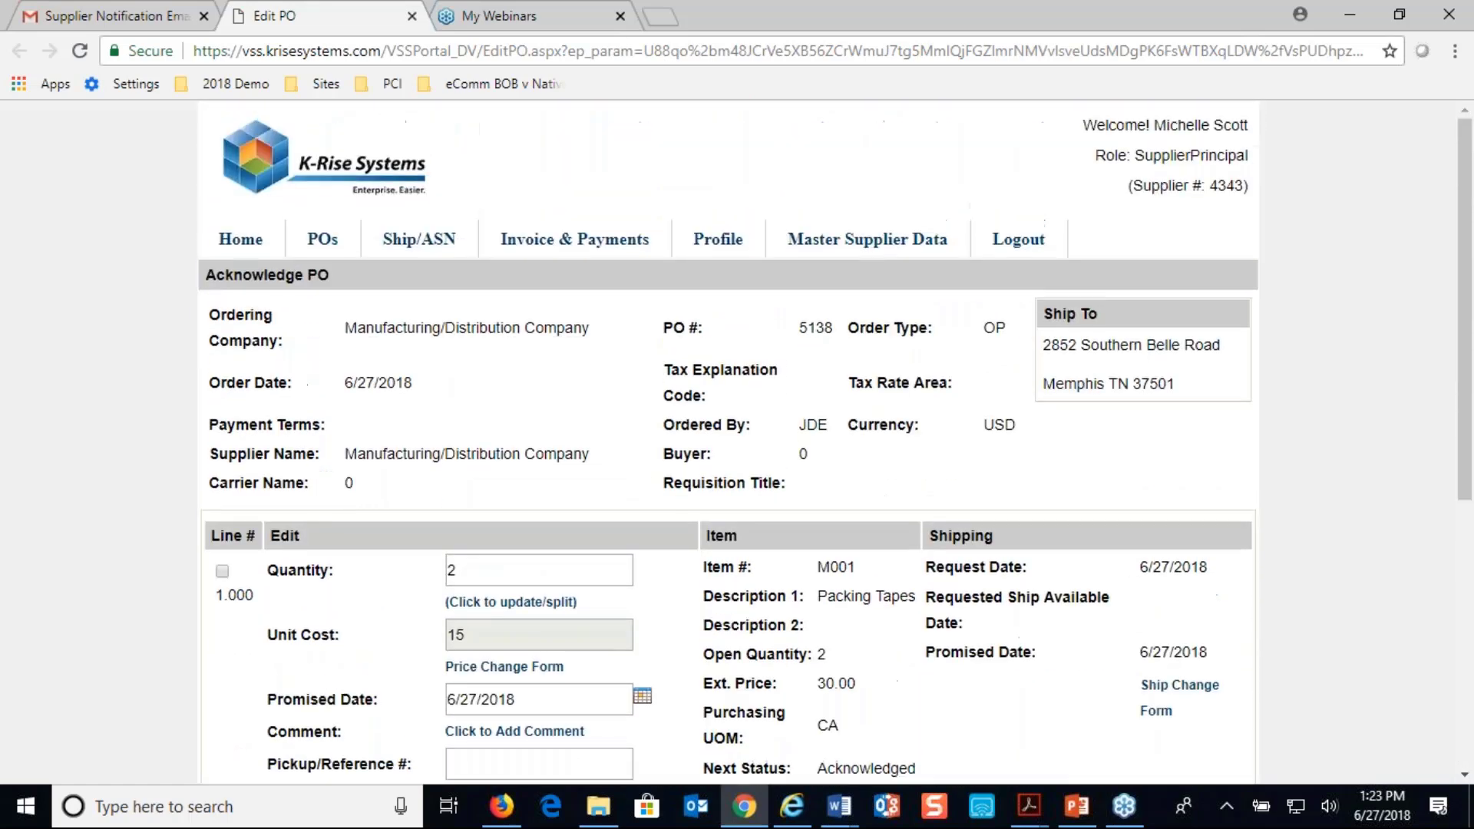
scroll(727, 443, down, 2)
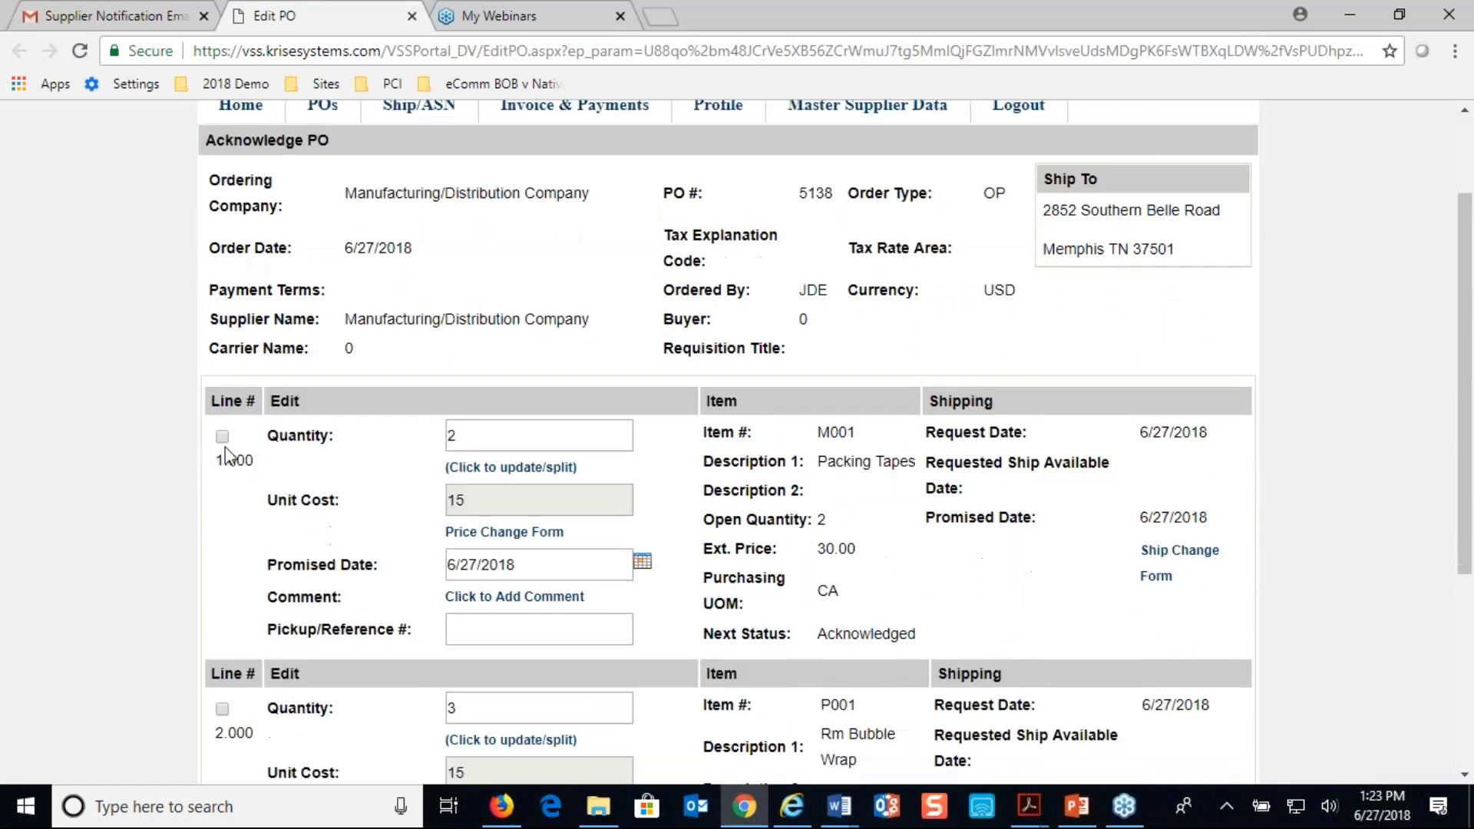
click(221, 434)
scroll(225, 446, down, 3)
click(222, 492)
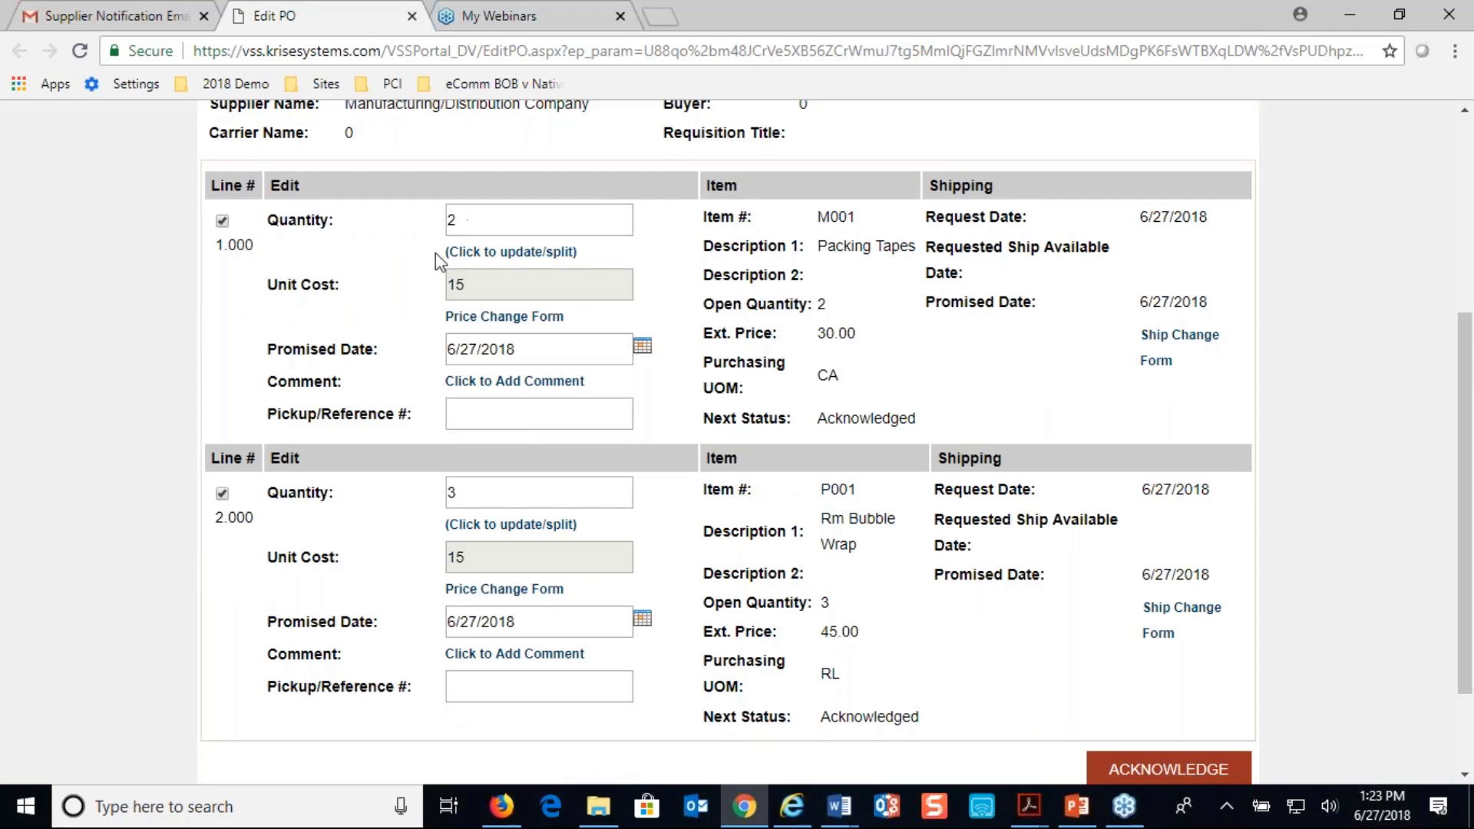
Examine the split-line, price change and comment forms of line 1.000, closing each without changes
click(529, 252)
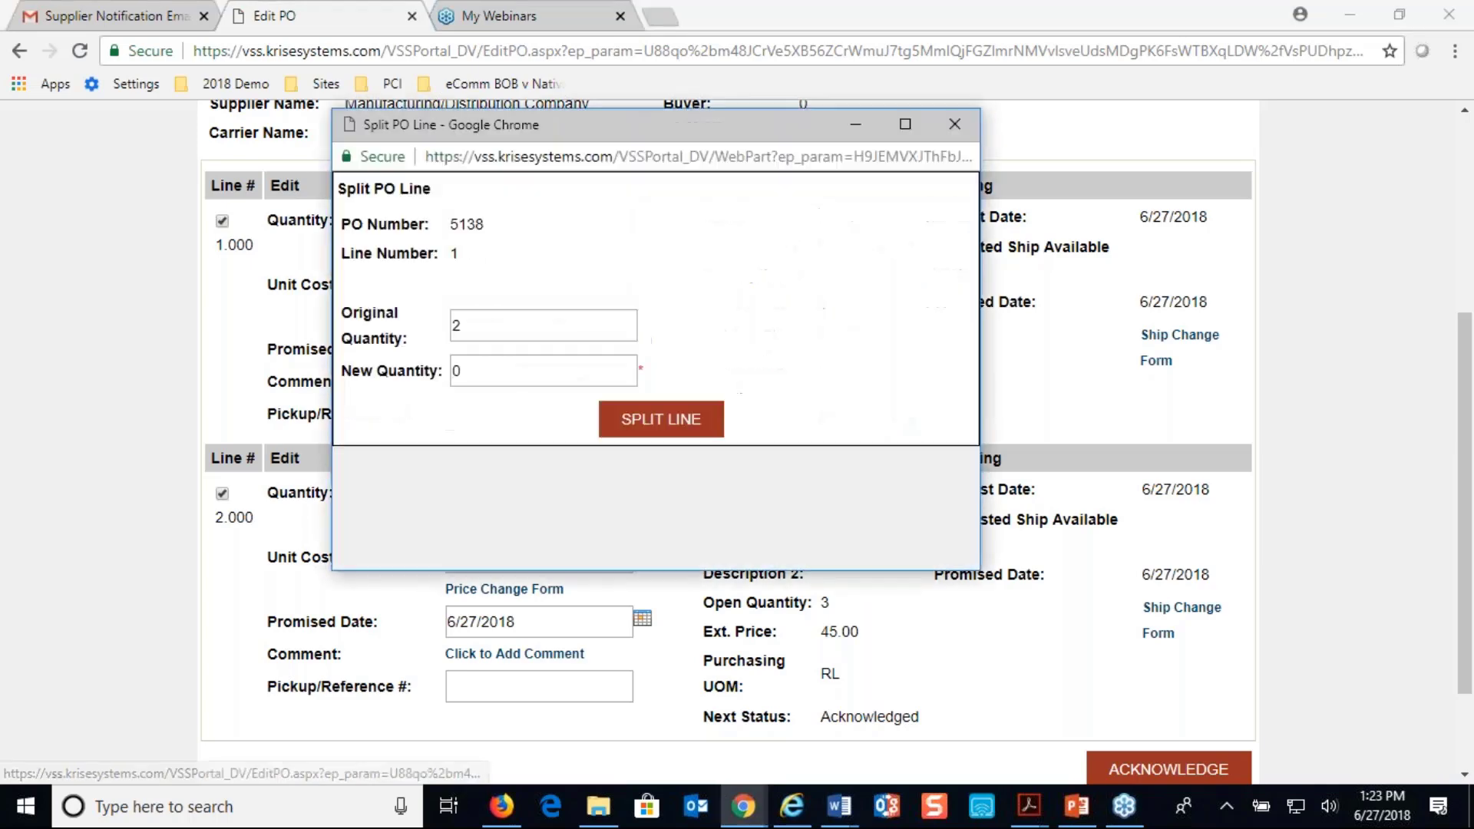
click(954, 124)
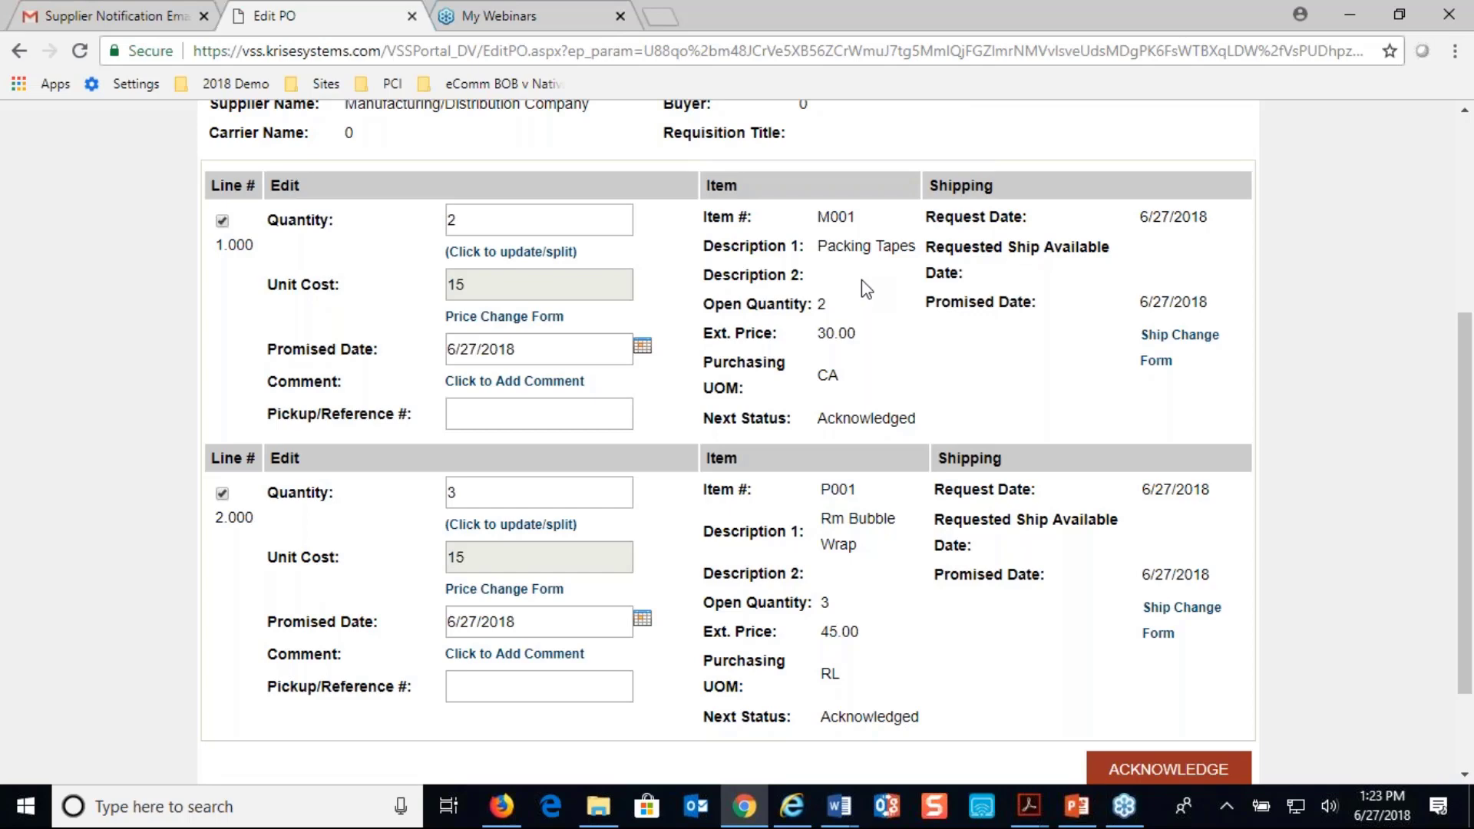
click(528, 326)
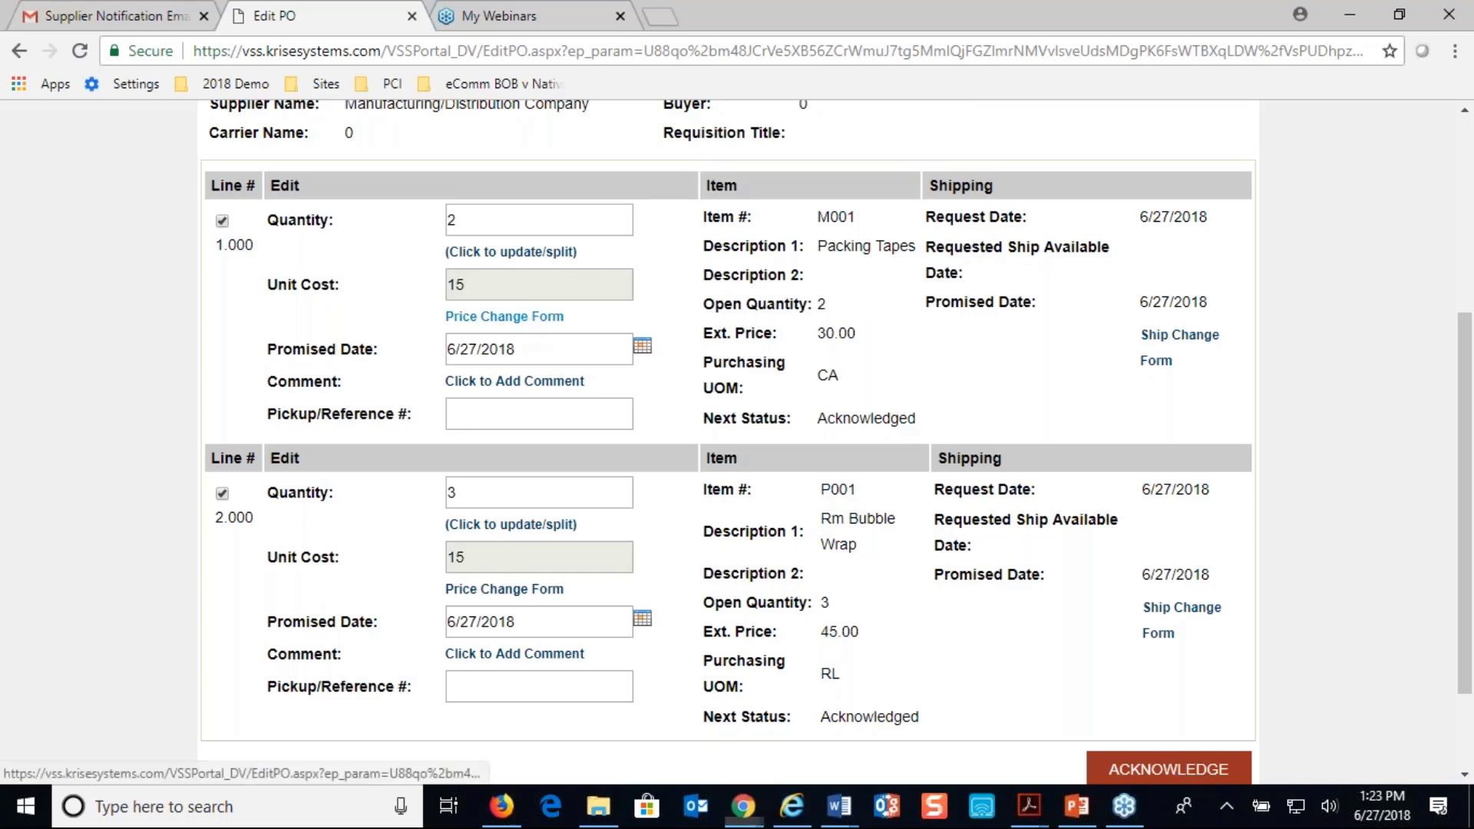
click(1008, 125)
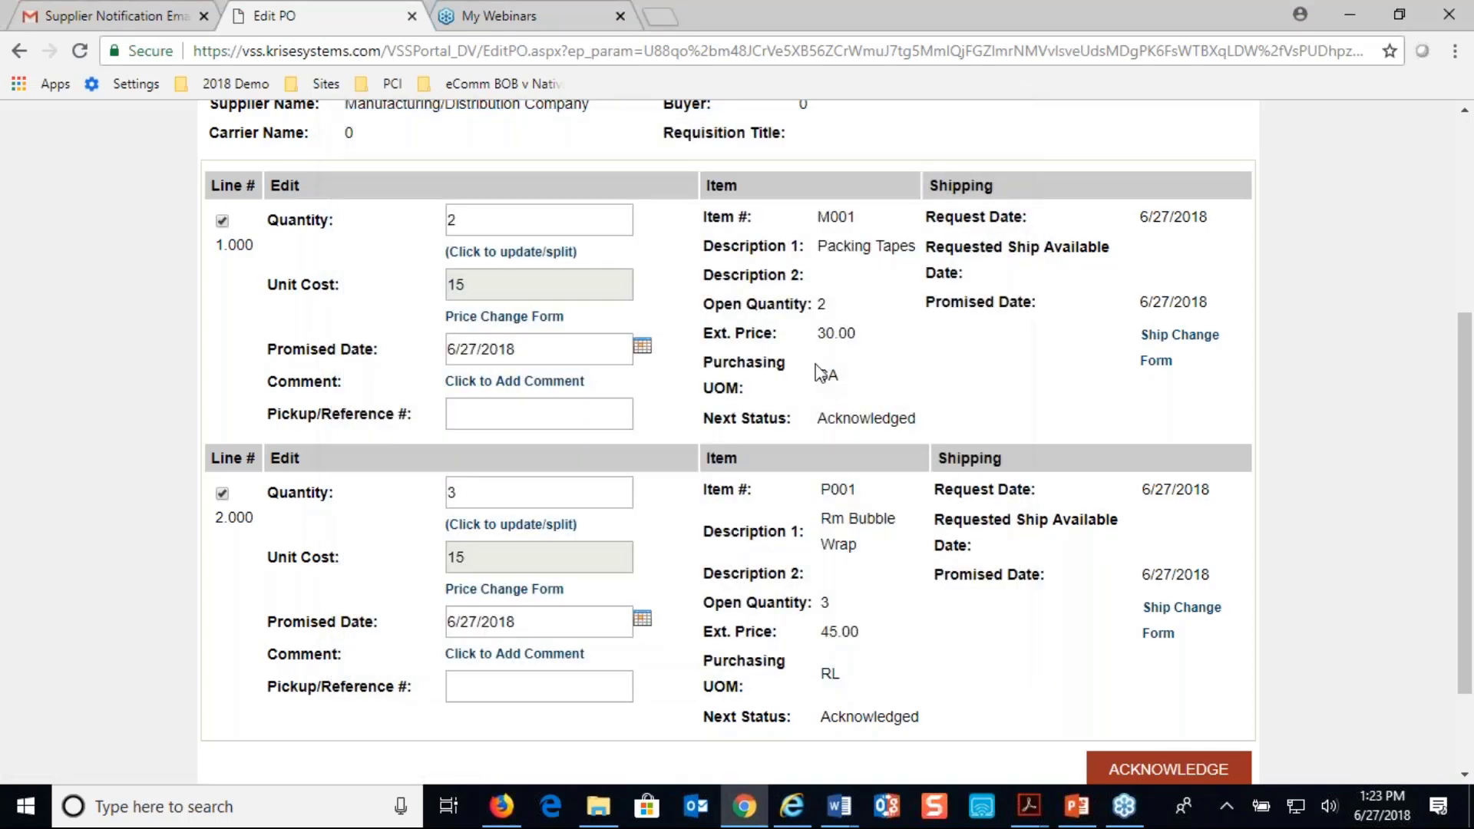
click(558, 388)
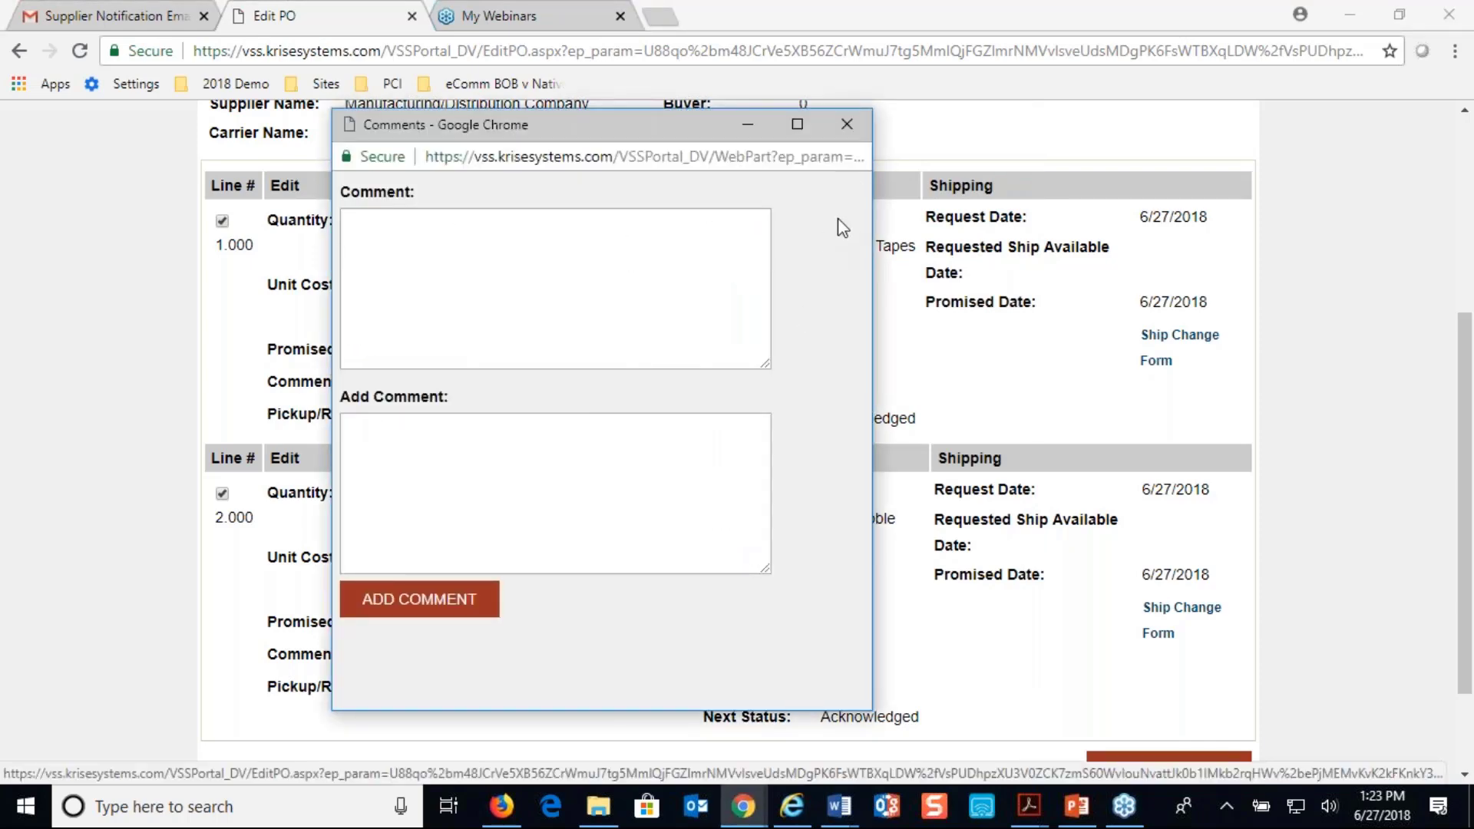
click(847, 124)
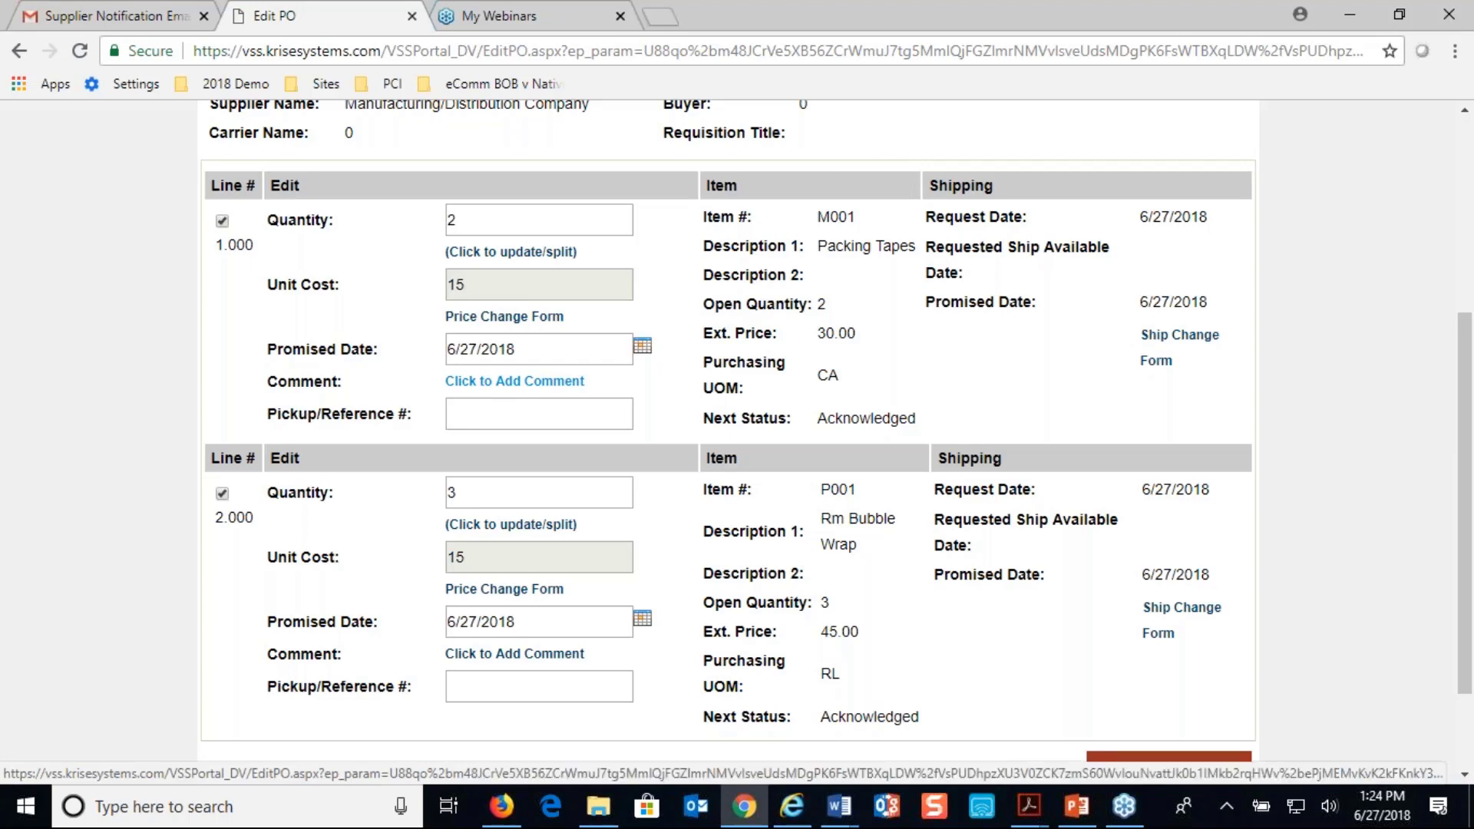
Acknowledge the two selected purchase order lines and accept the approval confirmation
scroll(729, 430, down, 3)
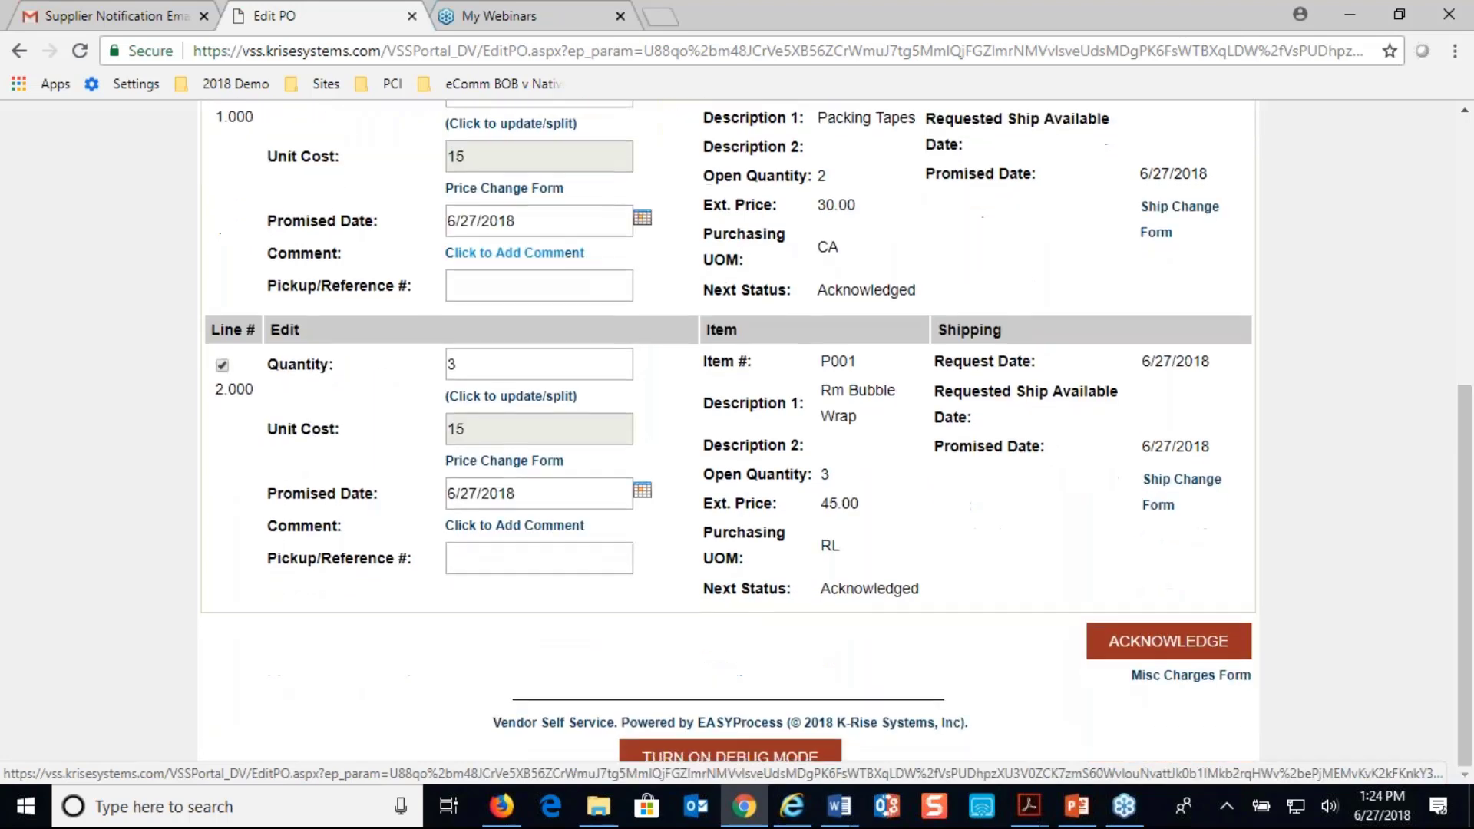
click(1186, 645)
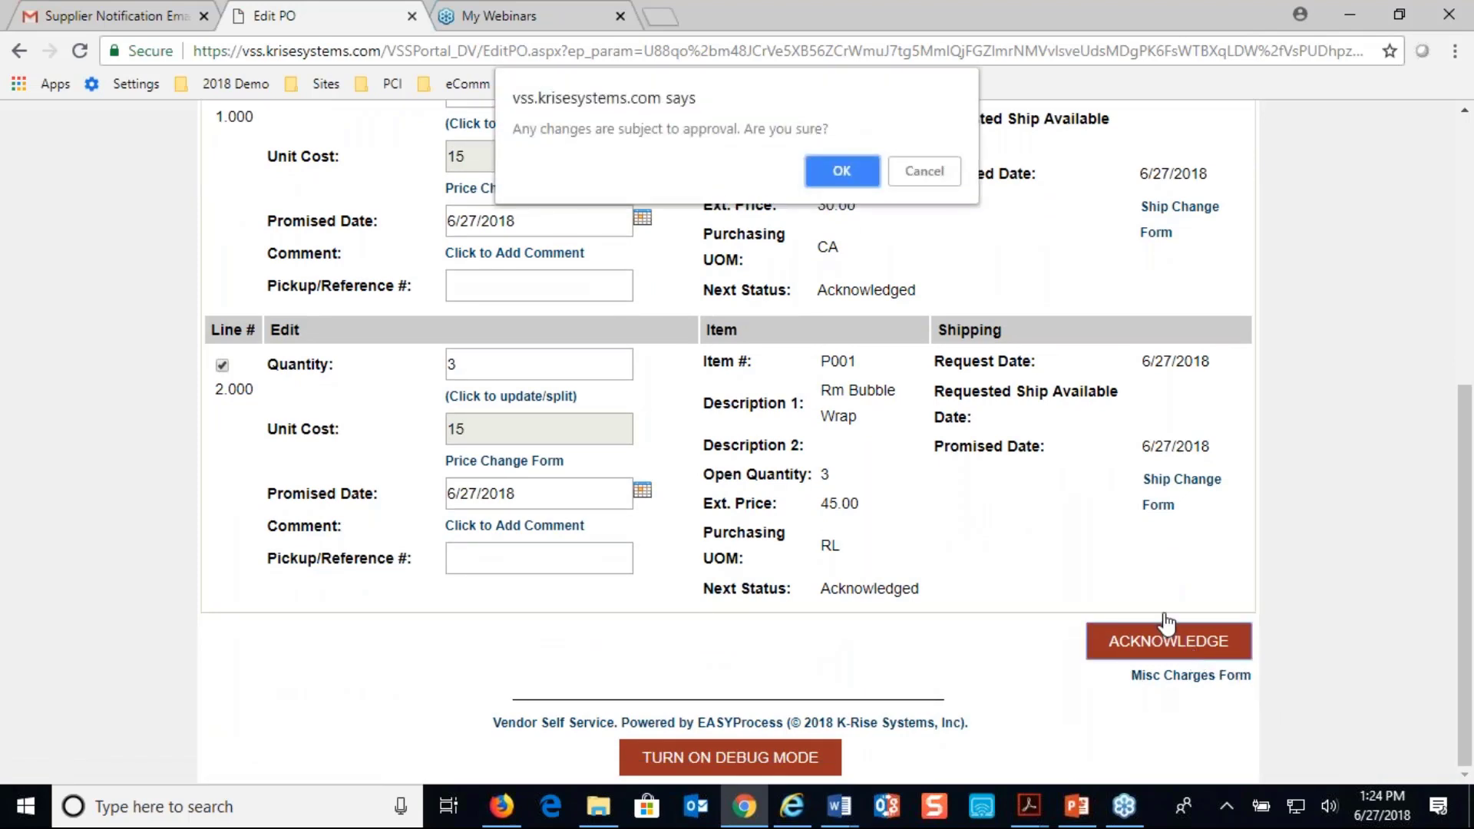
click(848, 174)
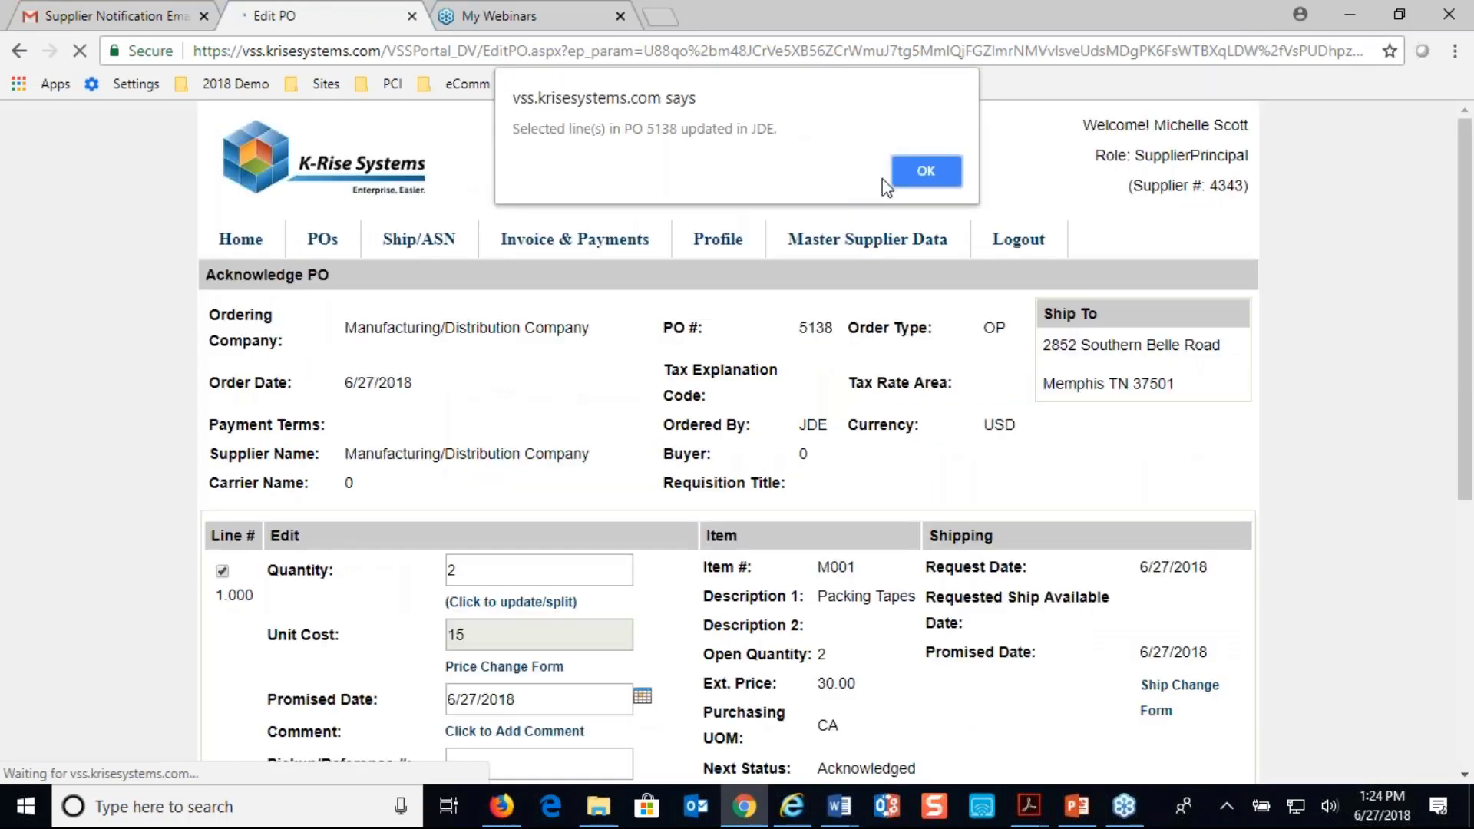
click(908, 178)
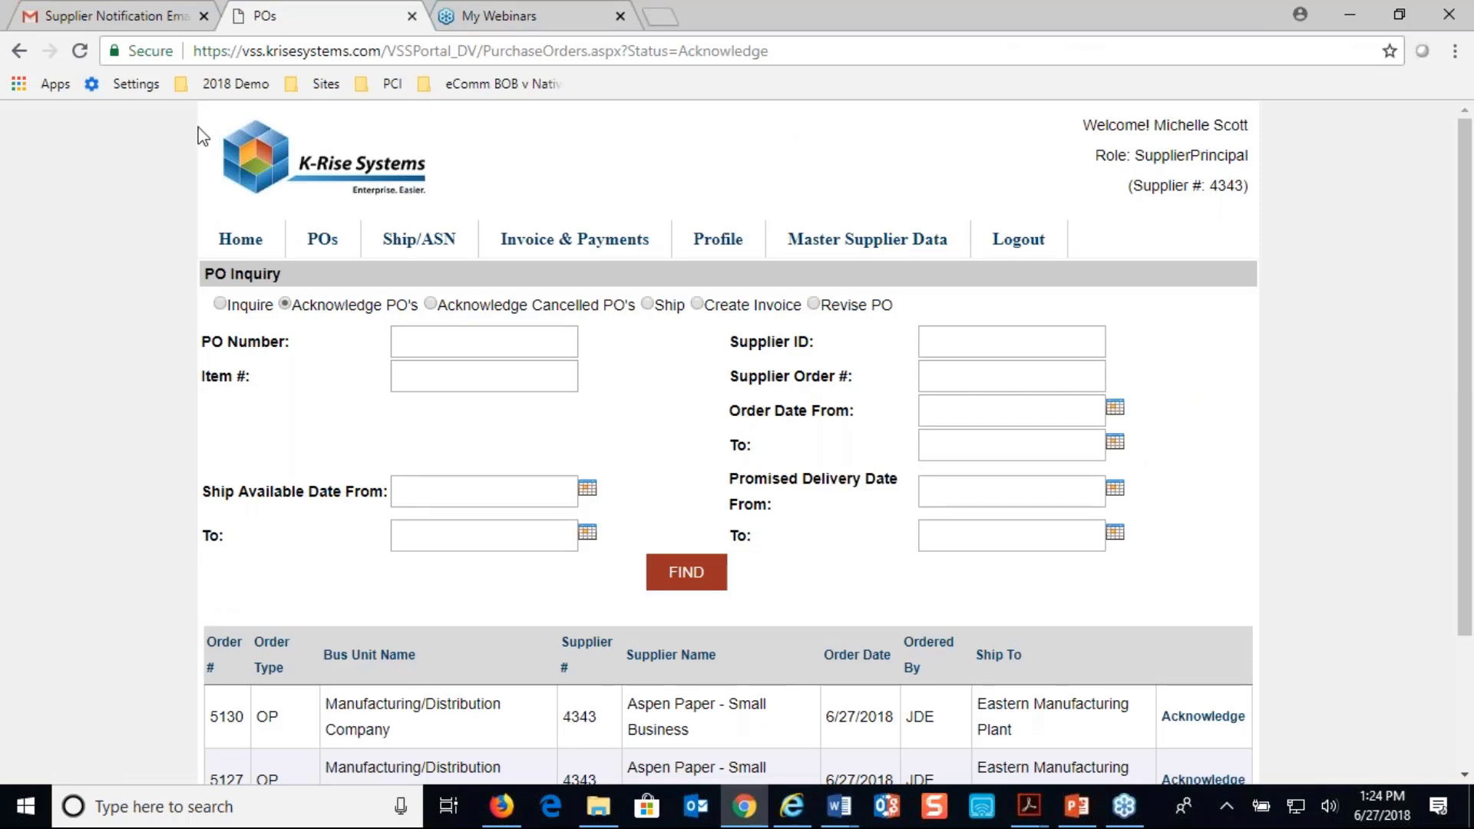
Return to JD Edwards in Firefox and check the last and next status of the acknowledged order's lines in its order detail
click(502, 806)
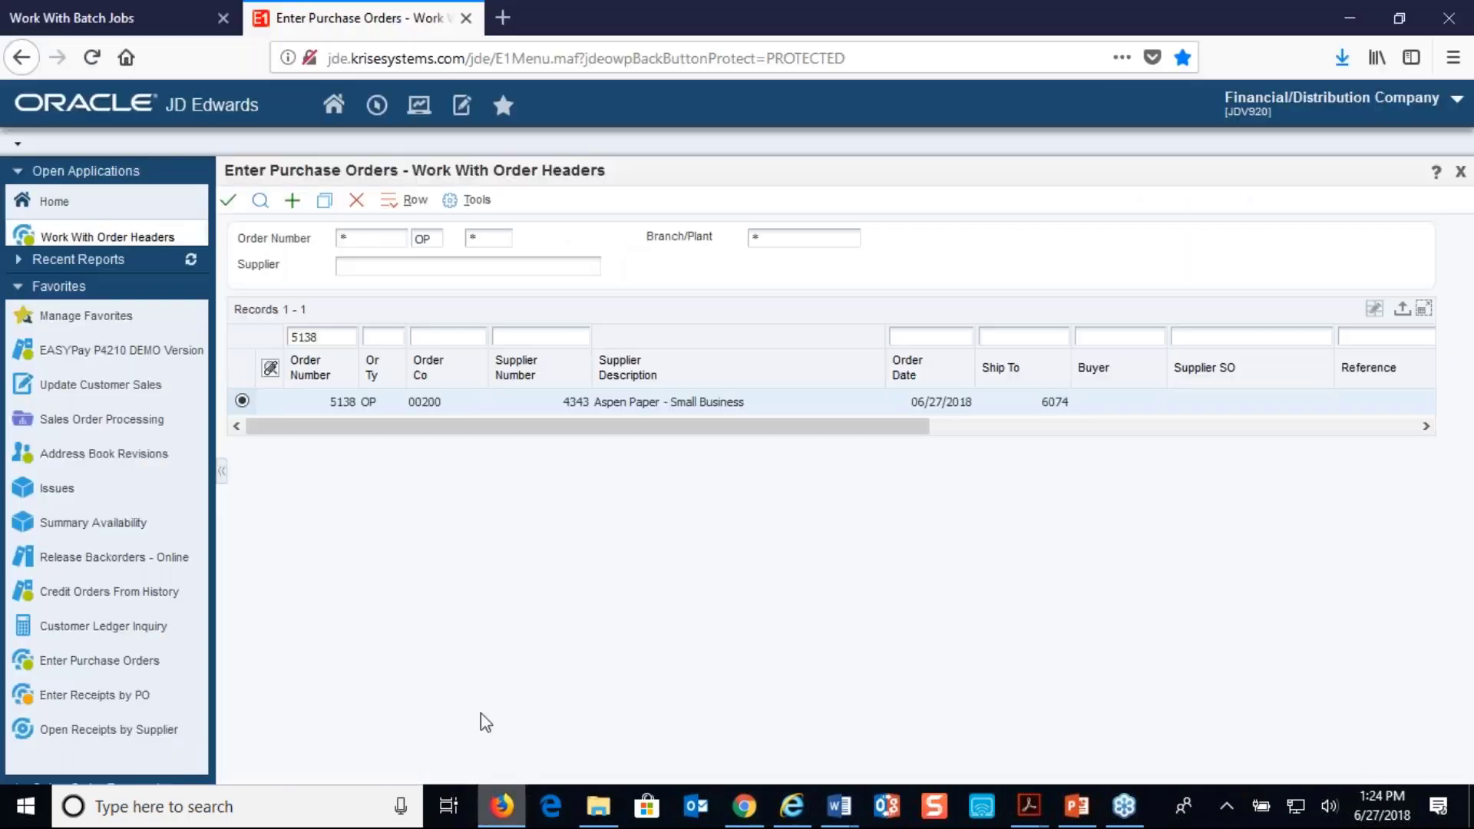
click(416, 201)
click(475, 334)
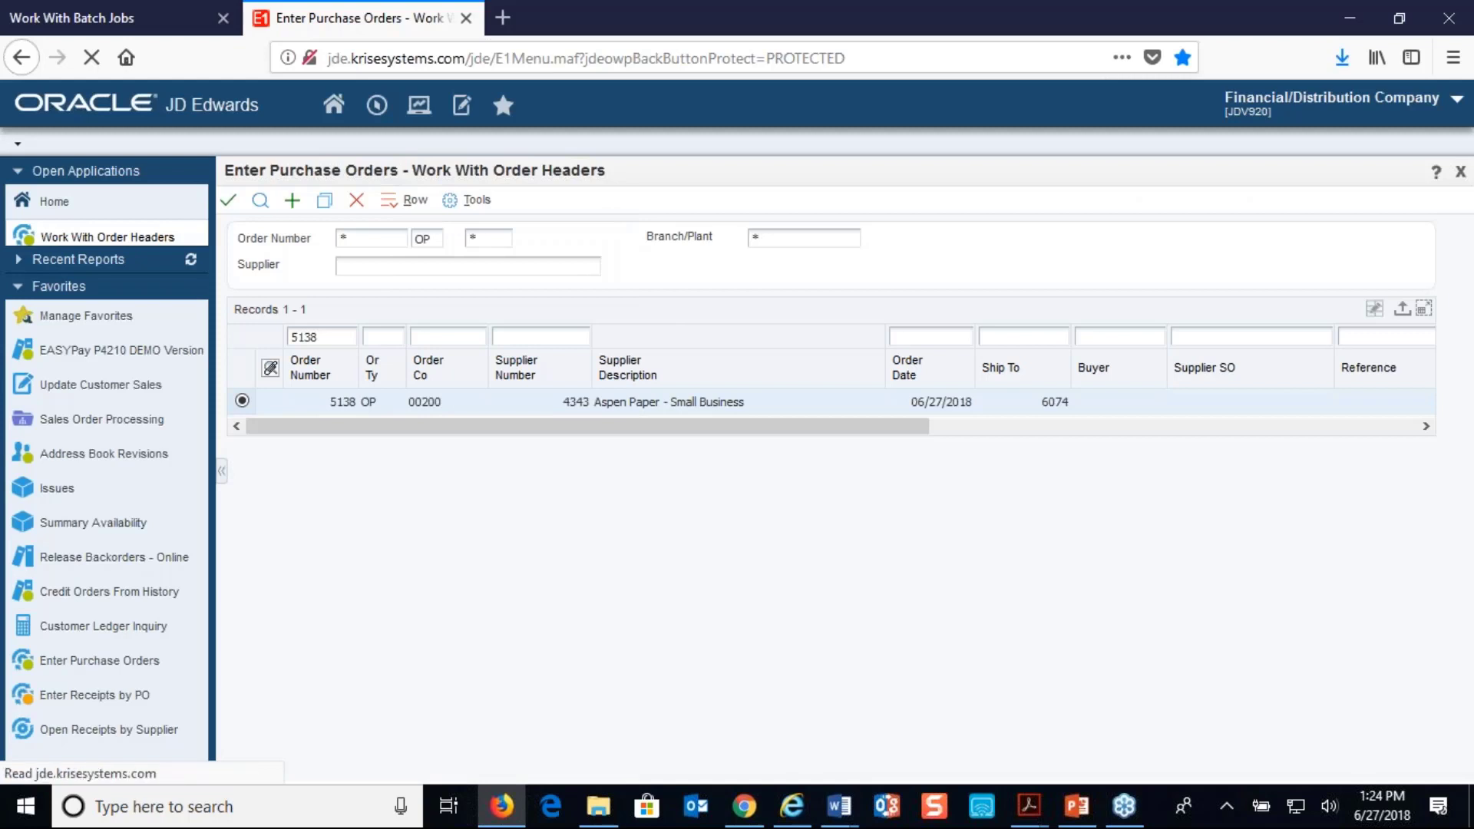
drag(361, 697, 686, 728)
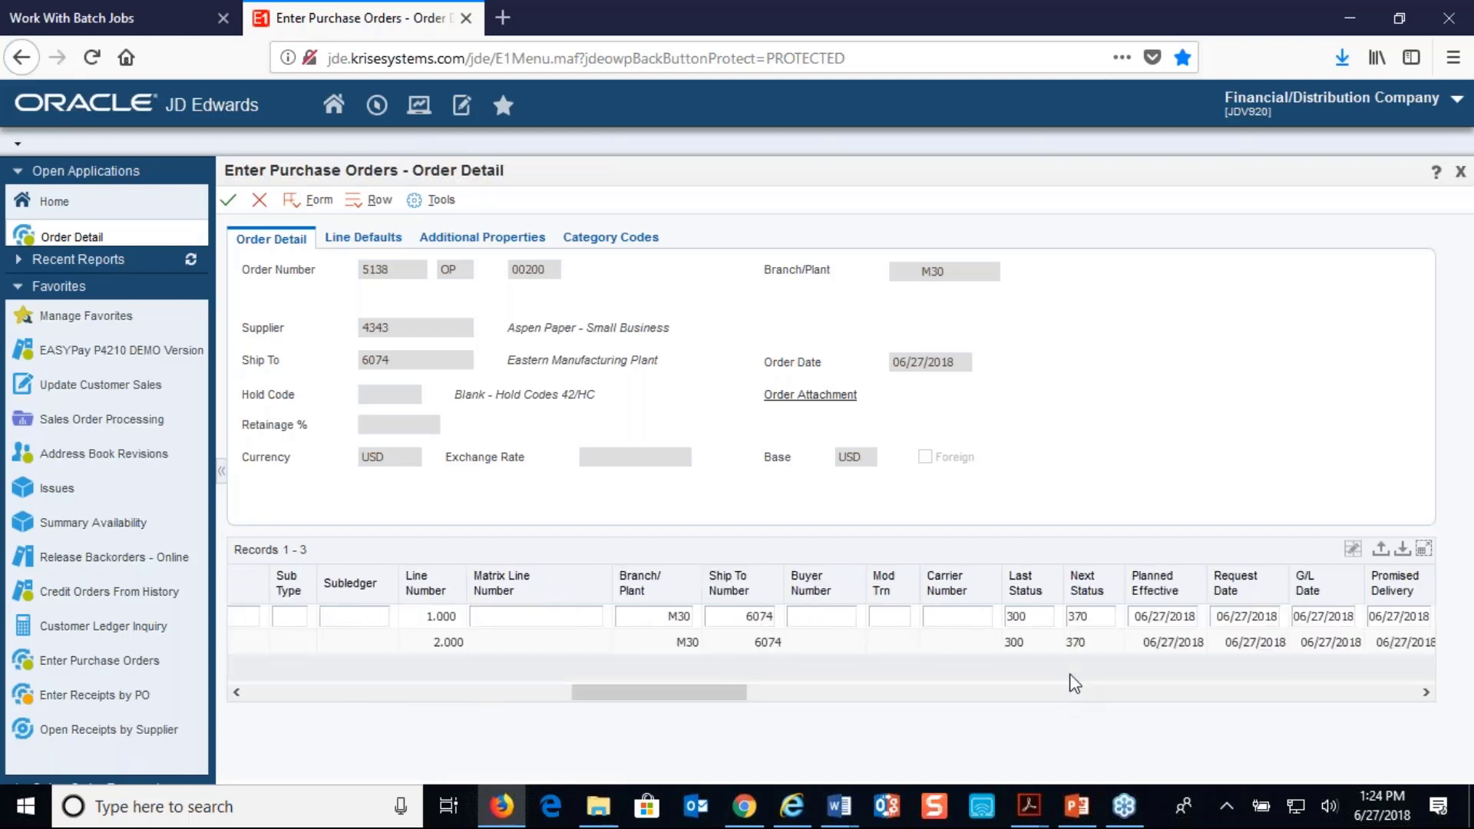
click(258, 202)
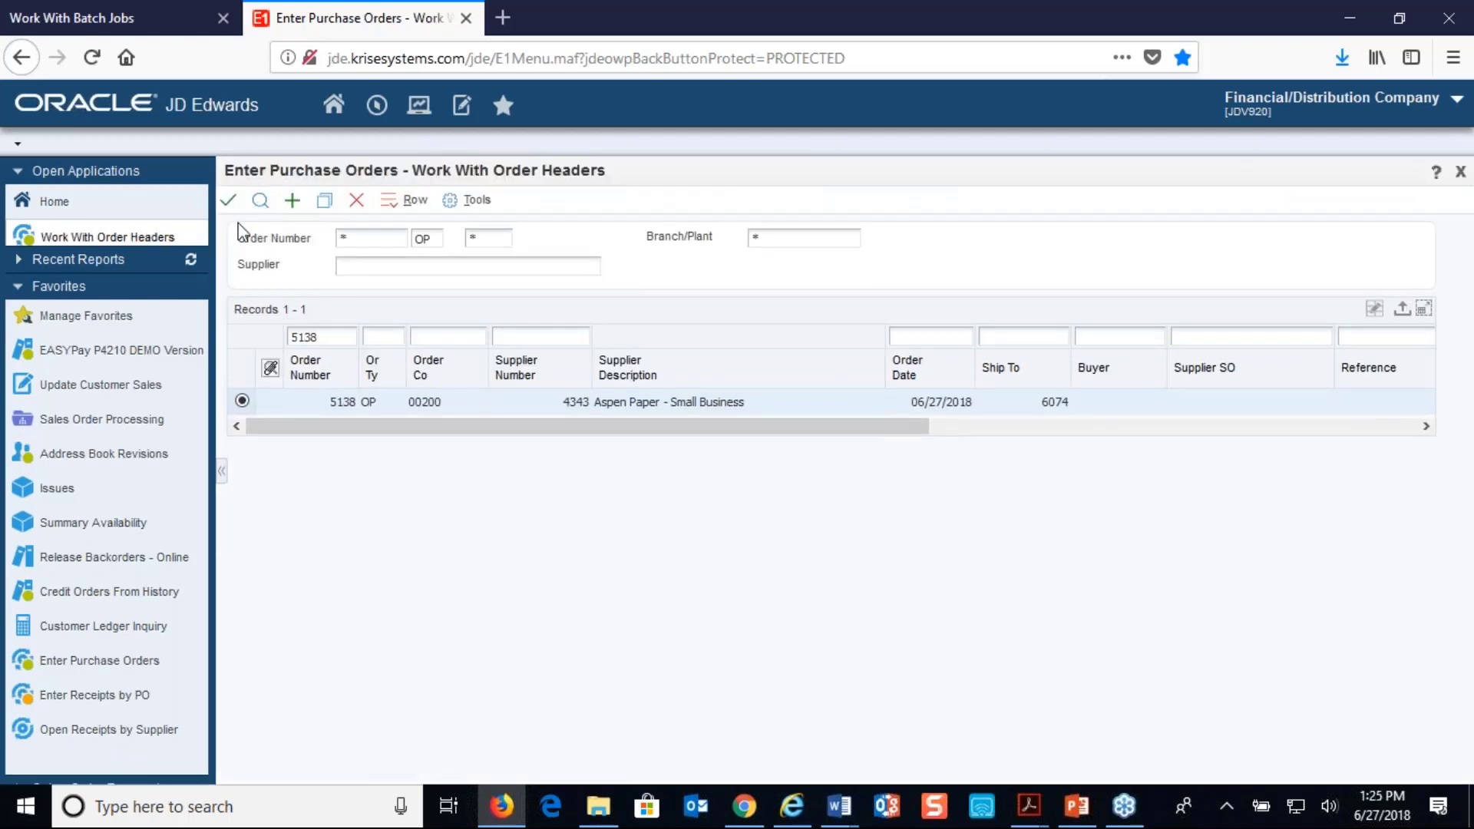
Switch to the portal's Work With Batch Jobs page and run the SendSupplierNotificationEmail job
click(136, 27)
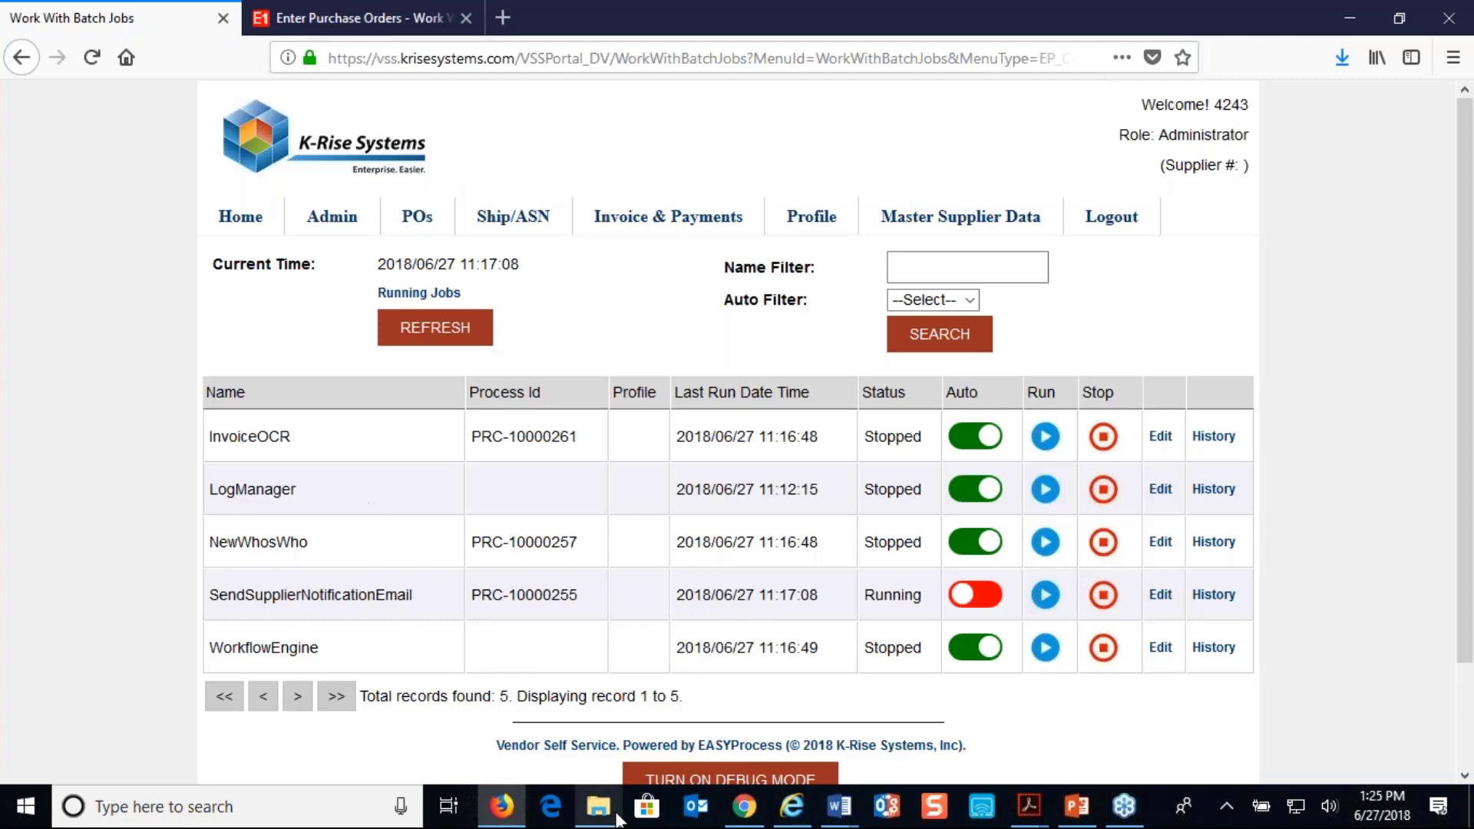
mouse_move(1038, 813)
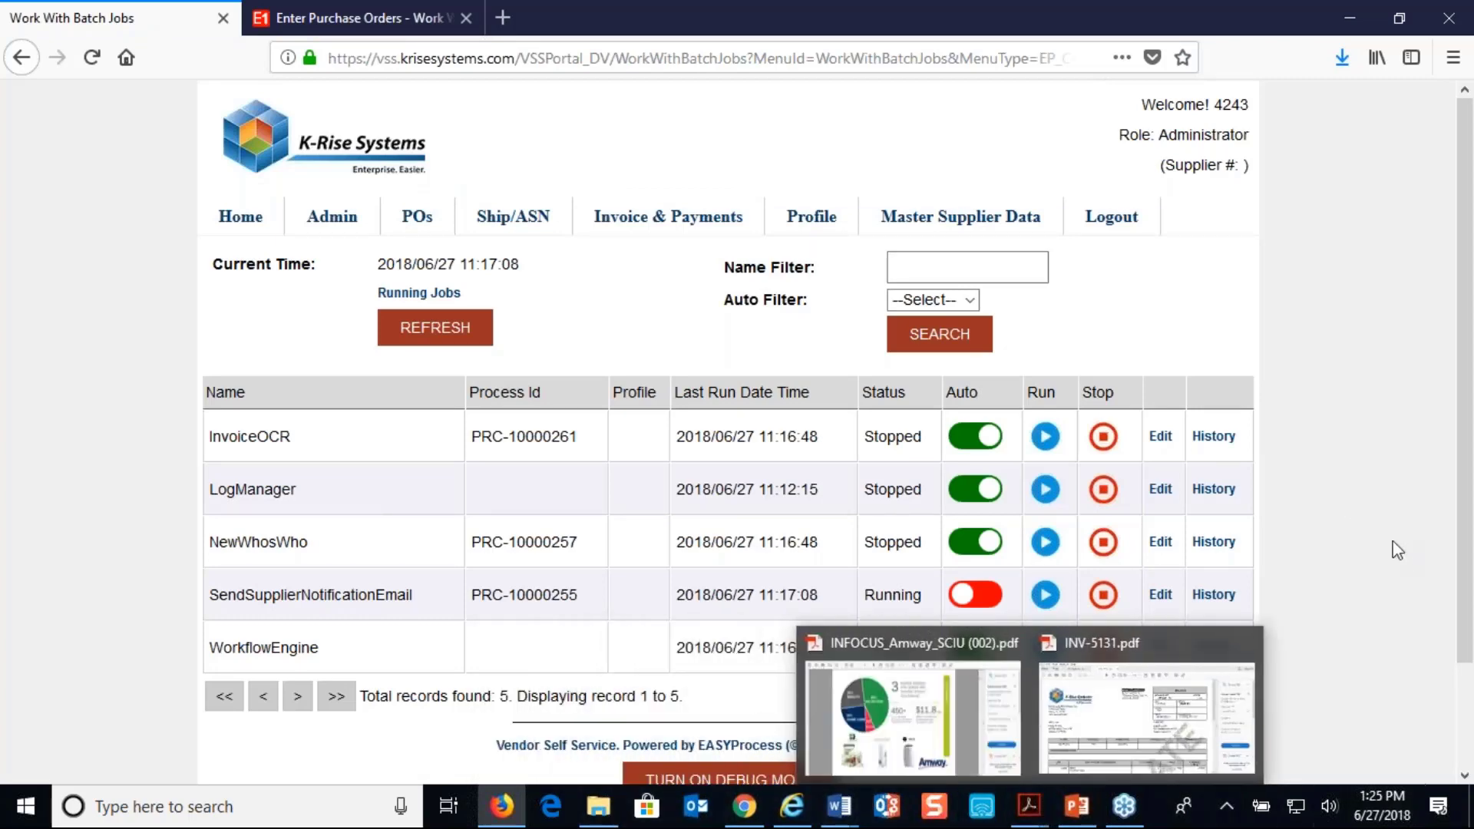
click(1044, 596)
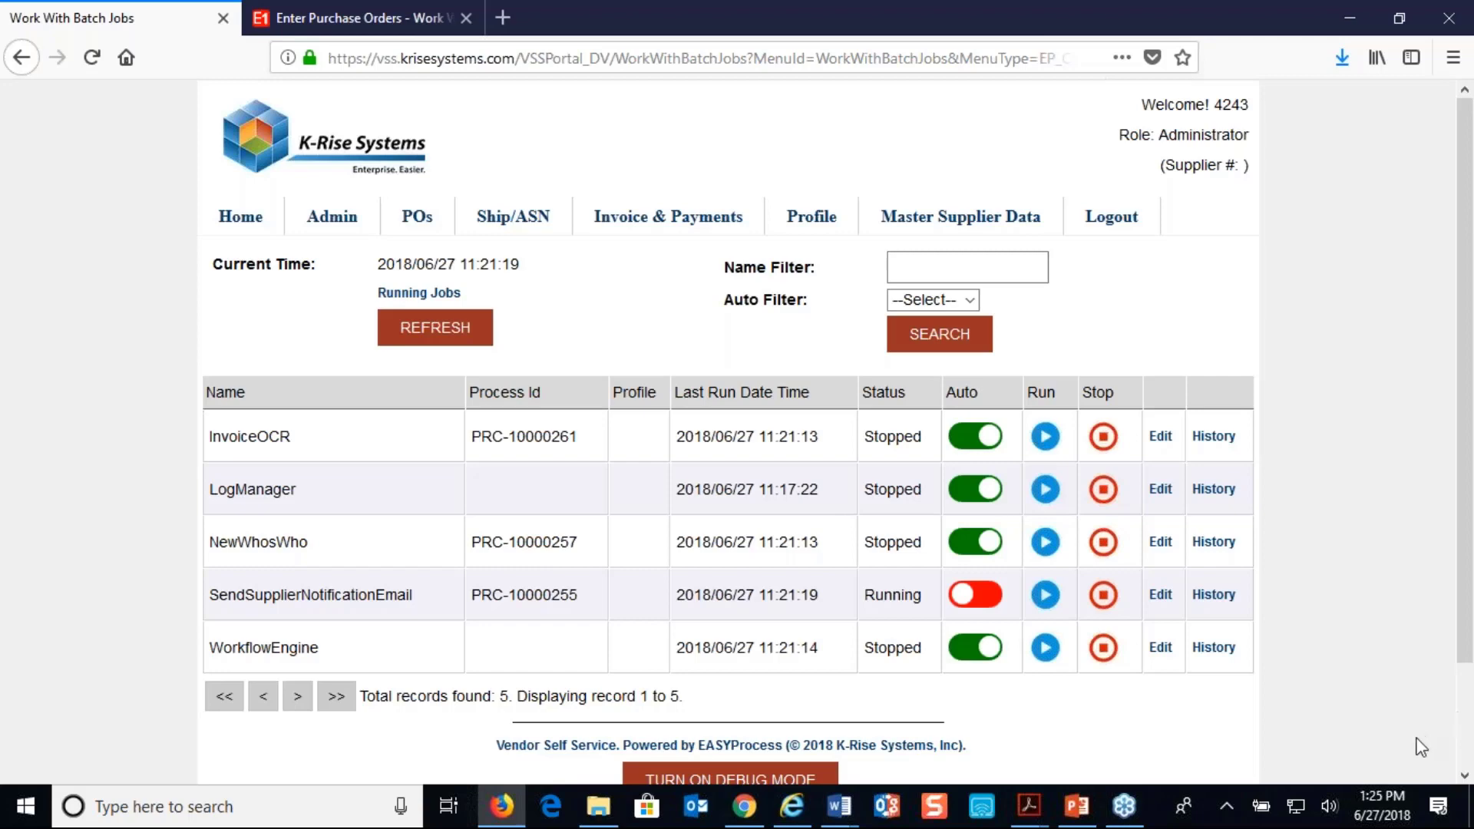
Switch to Chrome, close the portal's POs page and open the newest Supplier Notification Email for supplier 4343 from the Gmail inbox
click(743, 806)
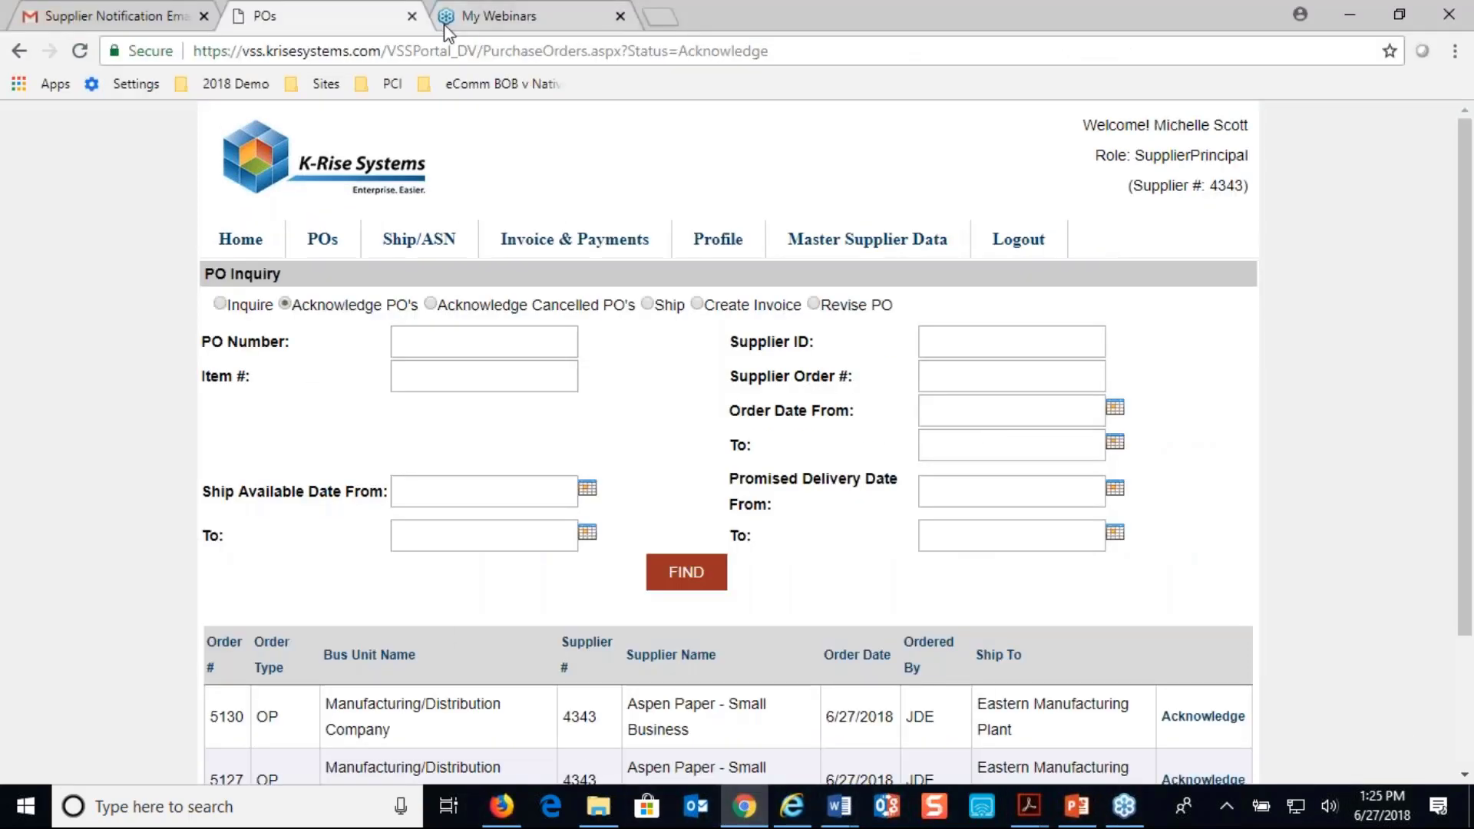
click(413, 16)
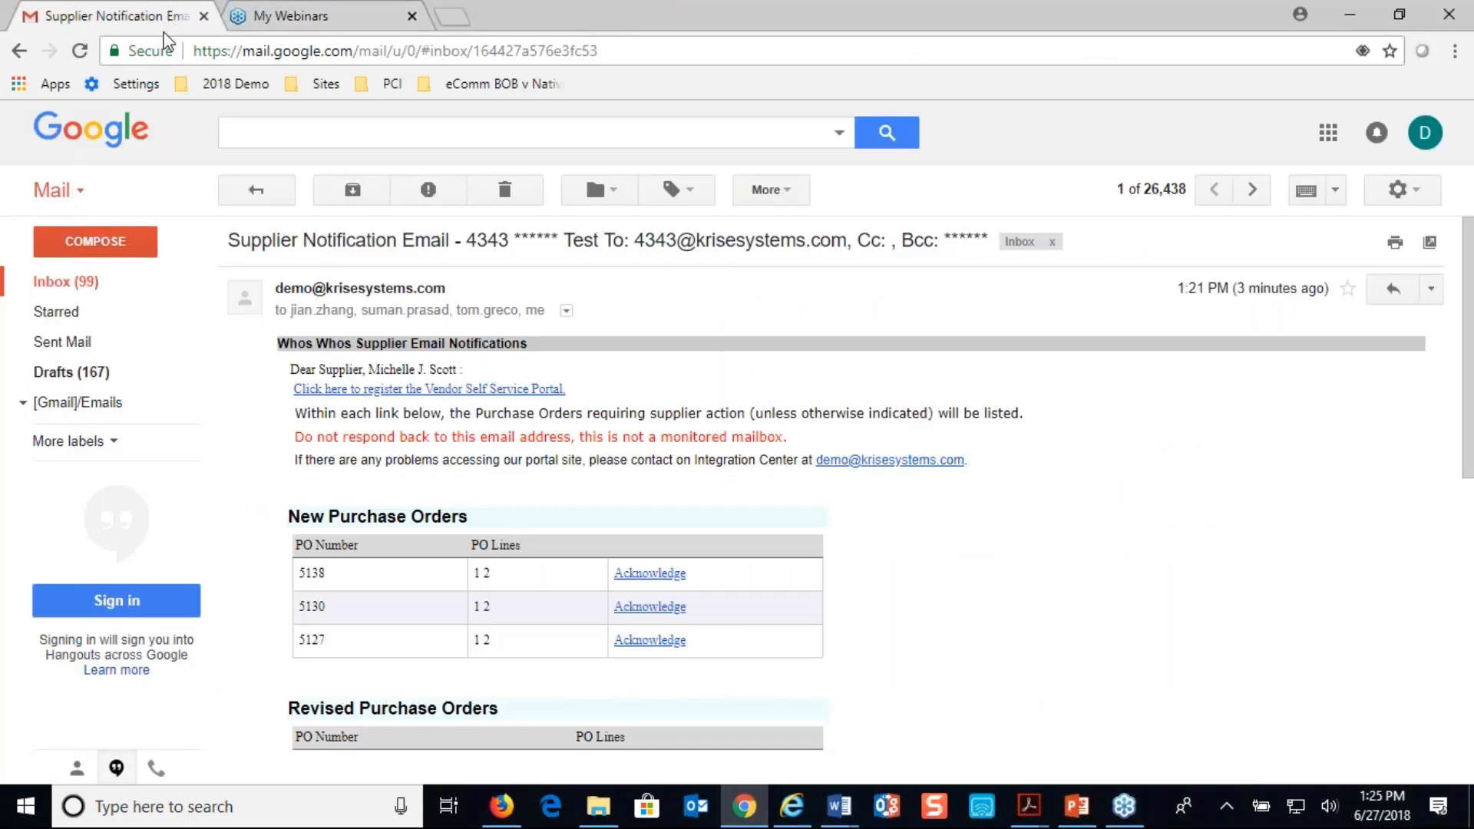
click(63, 281)
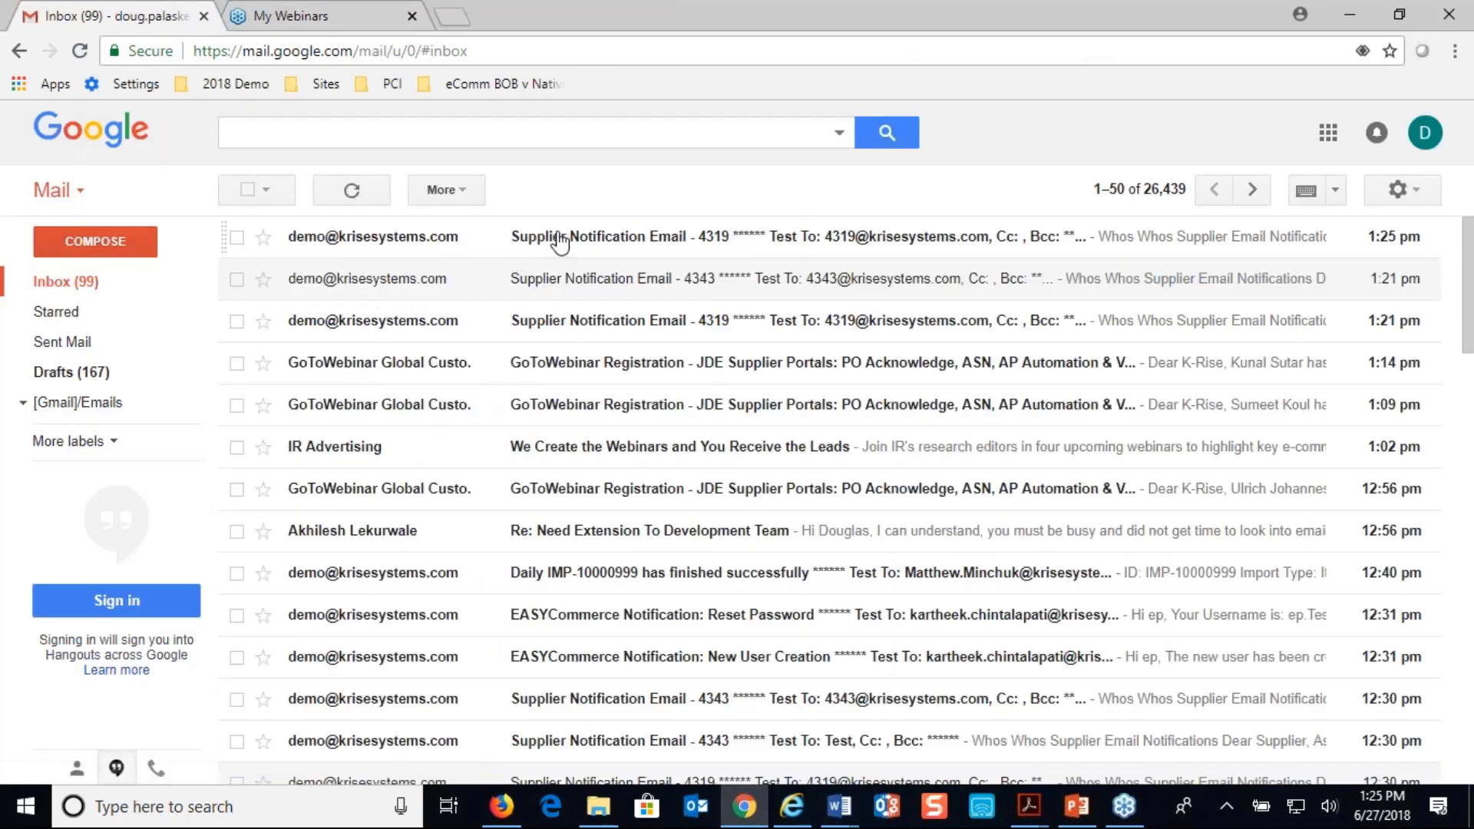
click(559, 242)
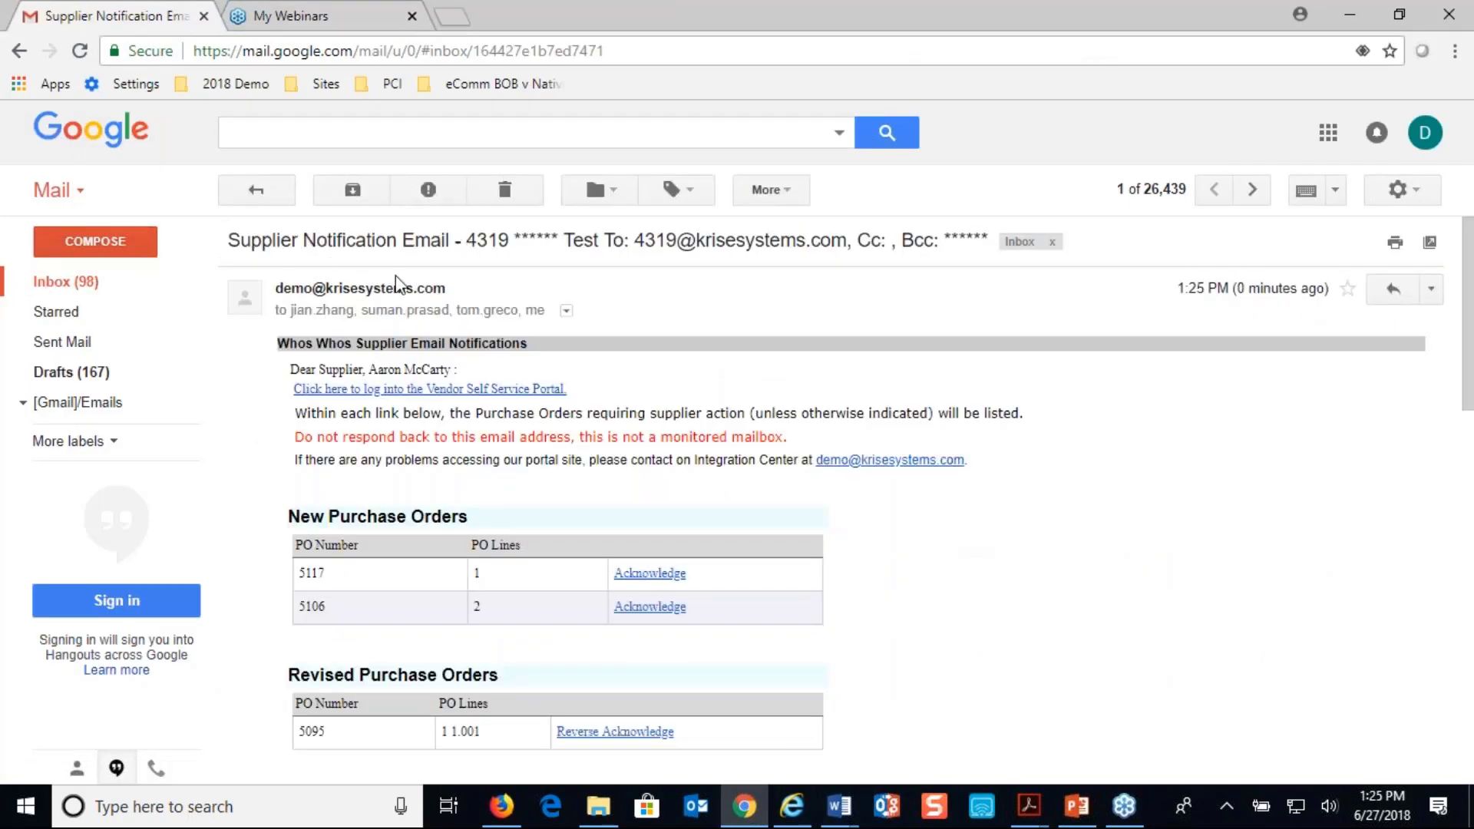
click(53, 282)
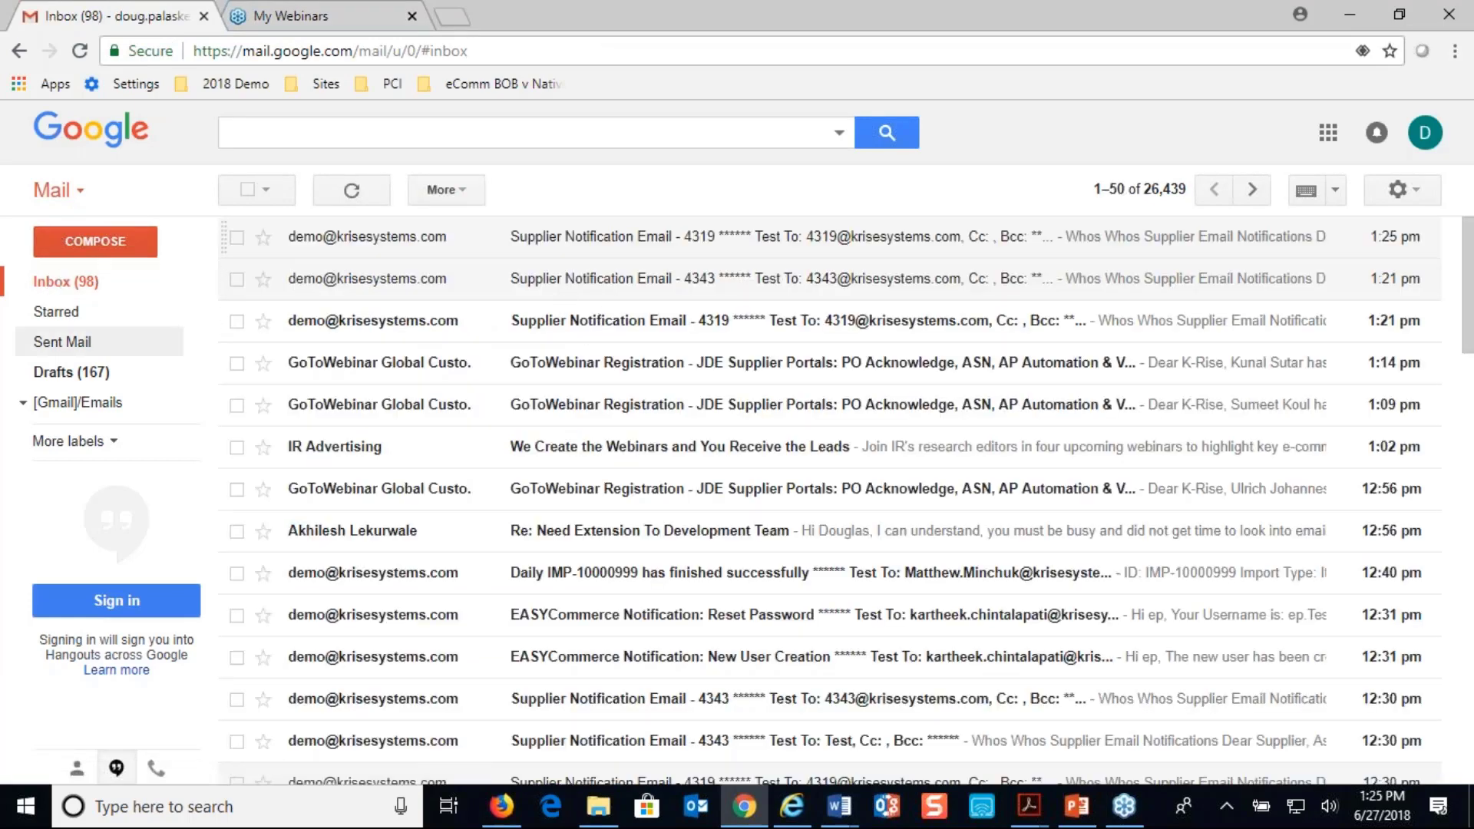
click(59, 291)
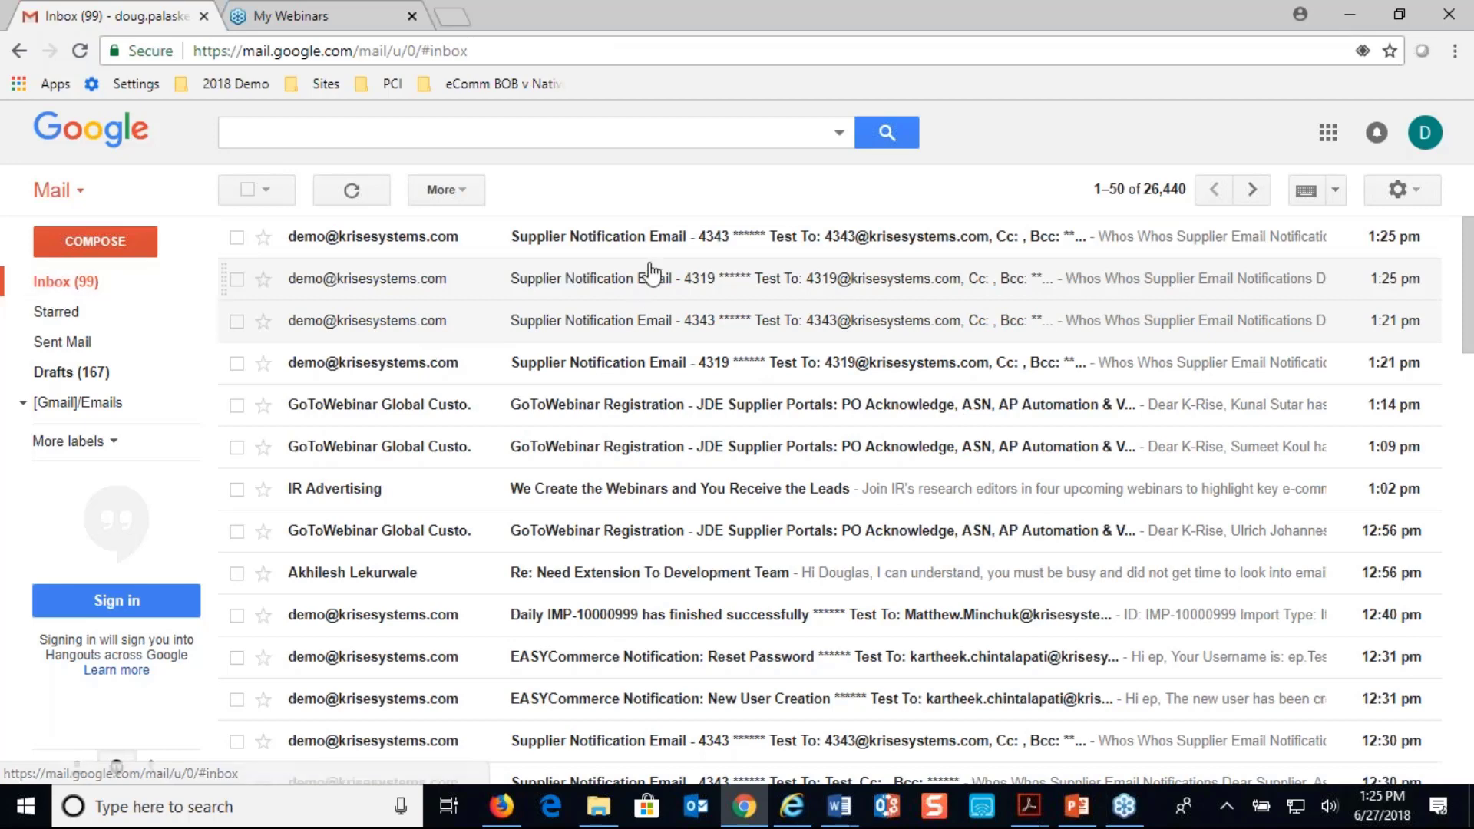
click(660, 247)
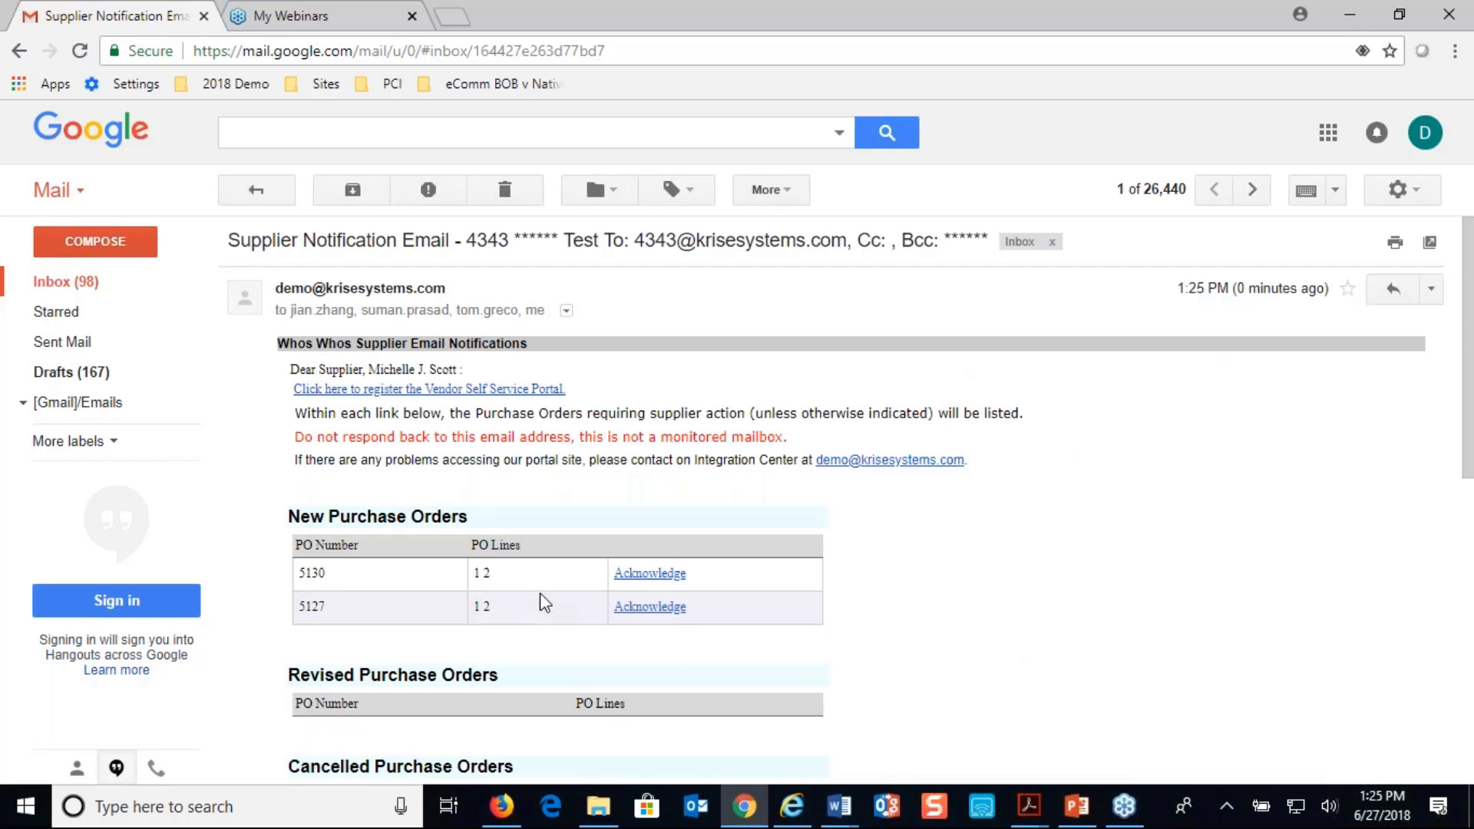
Examine the new and ready-to-invoice purchase orders in the refreshed notification email, including the acknowledged order's Invoice and Email Invoice links
scroll(544, 602, down, 5)
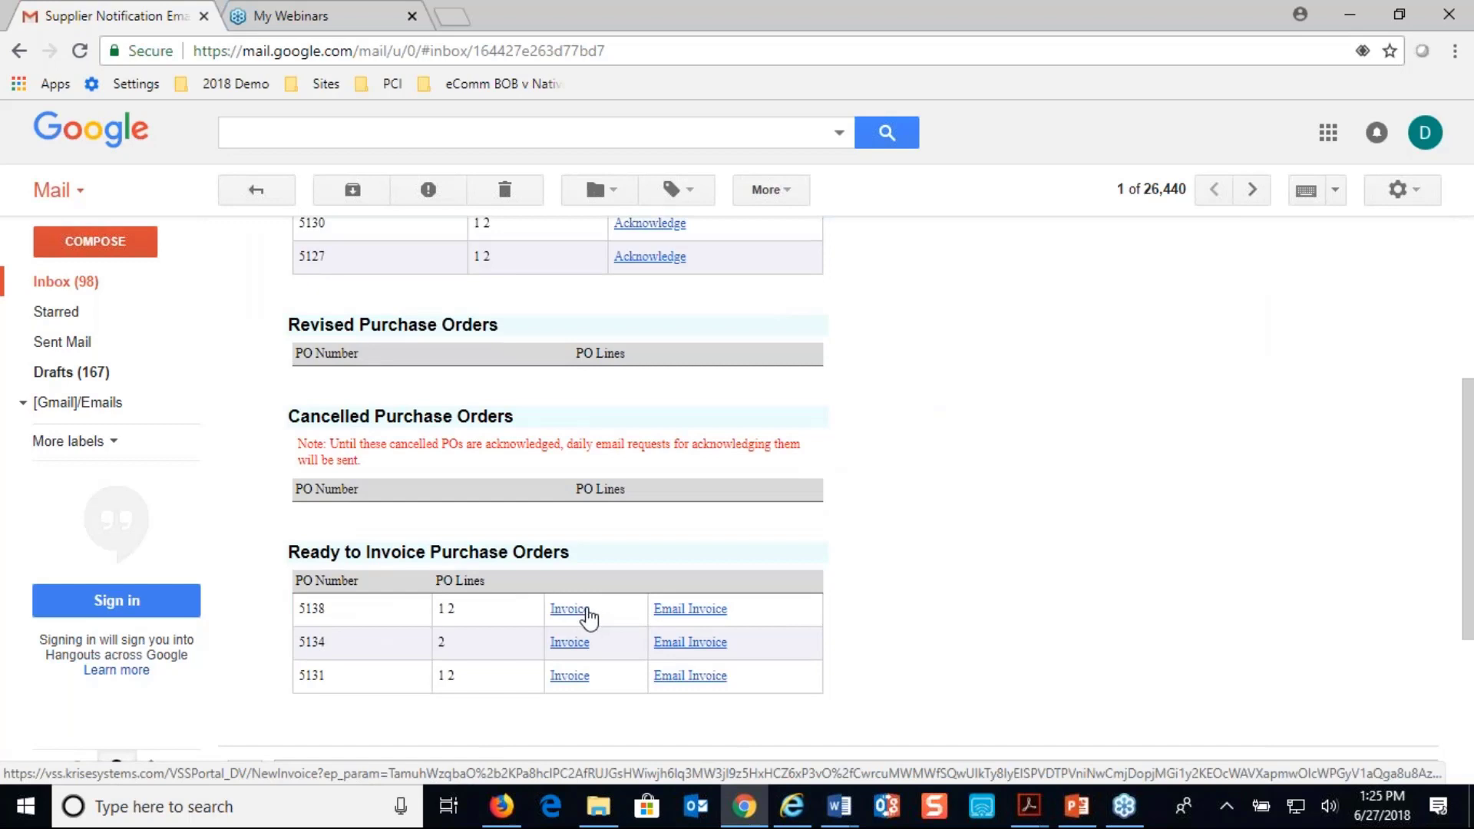
click(577, 614)
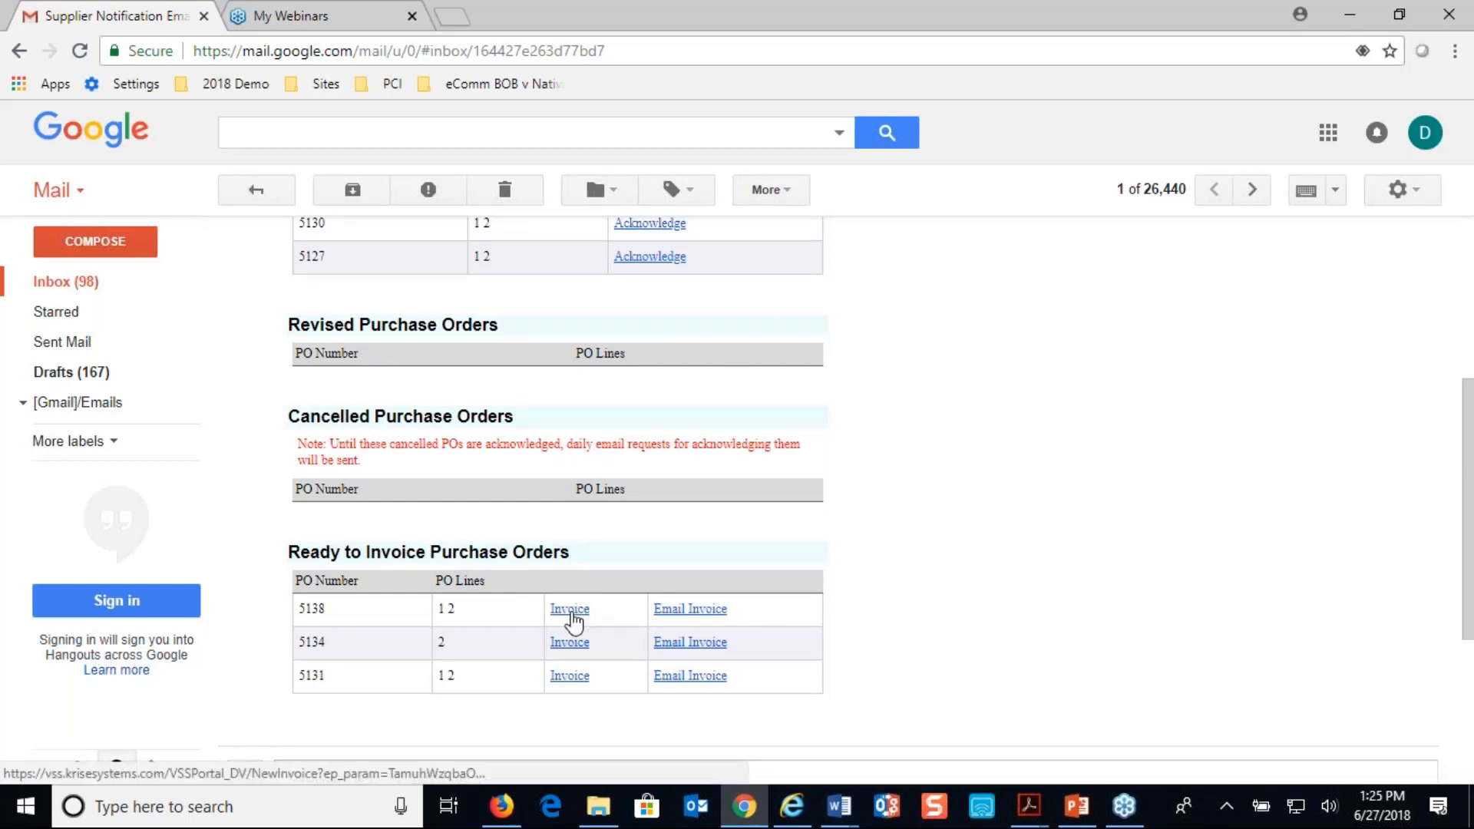
scroll(572, 614, up, 5)
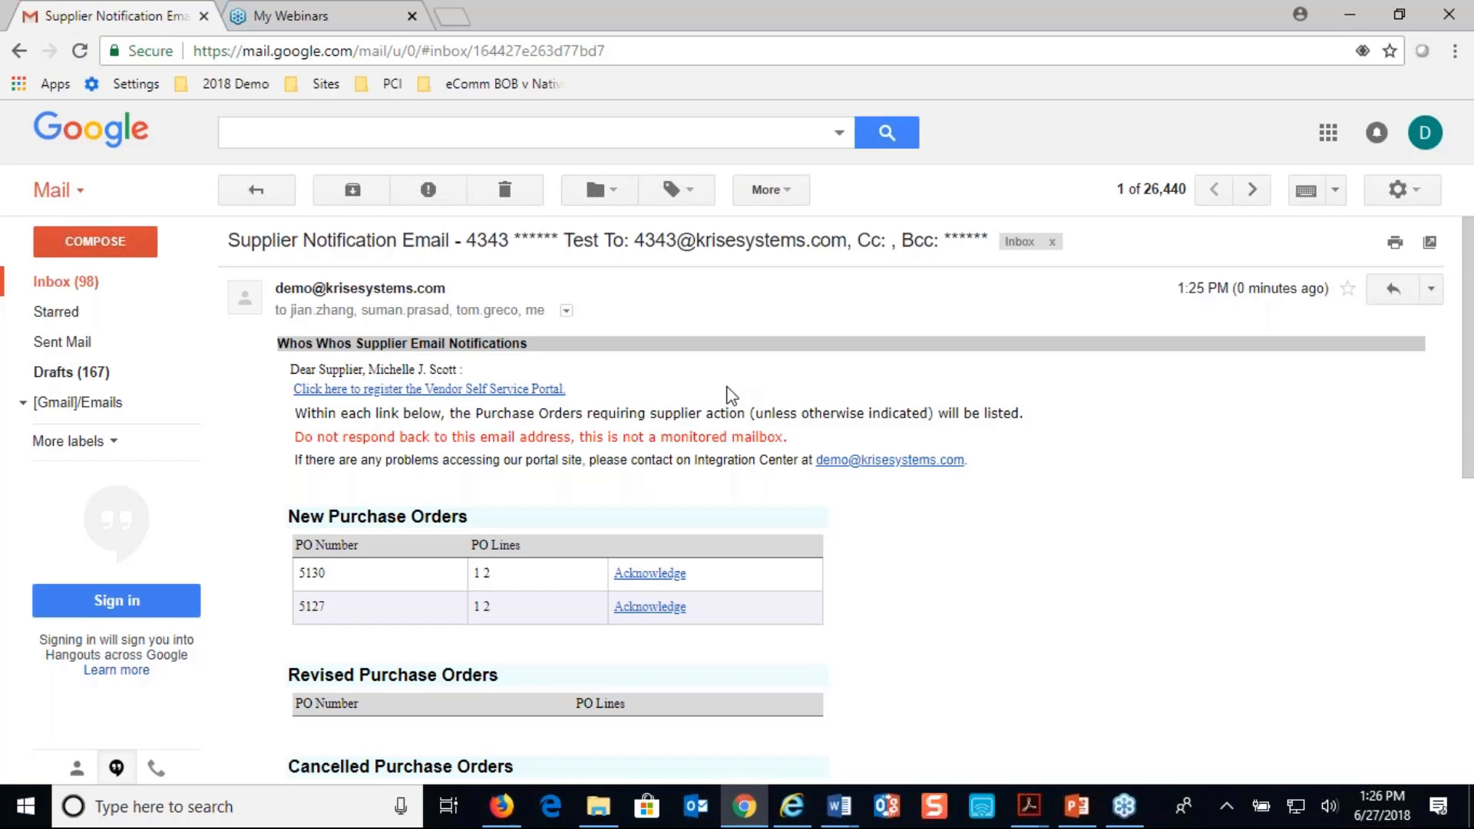
scroll(731, 396, down, 7)
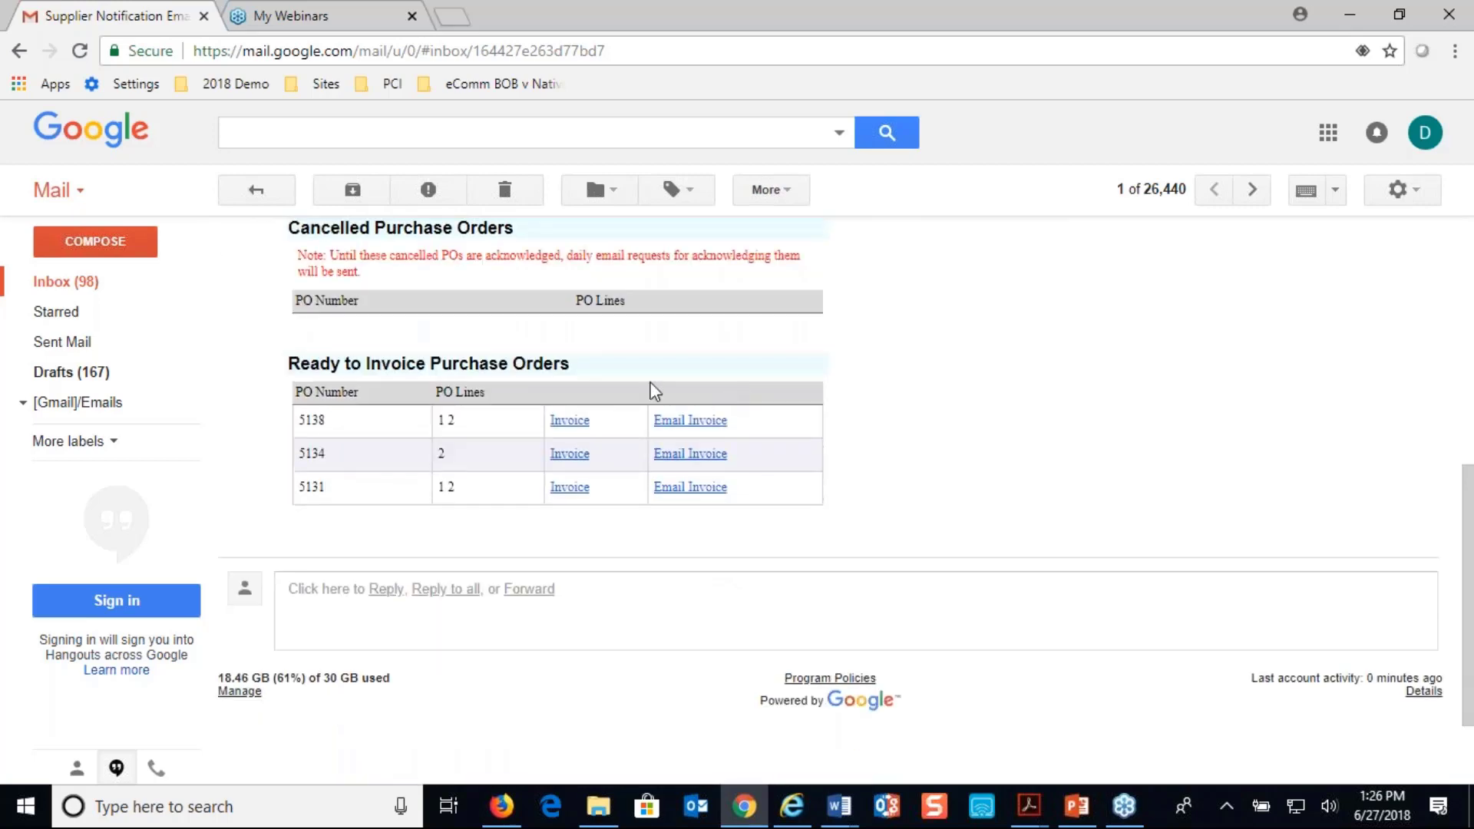
Start an invoice for the acknowledged purchase order from the notification email, with INV- plus the order number as invoice number and date 6/27/2018
click(549, 422)
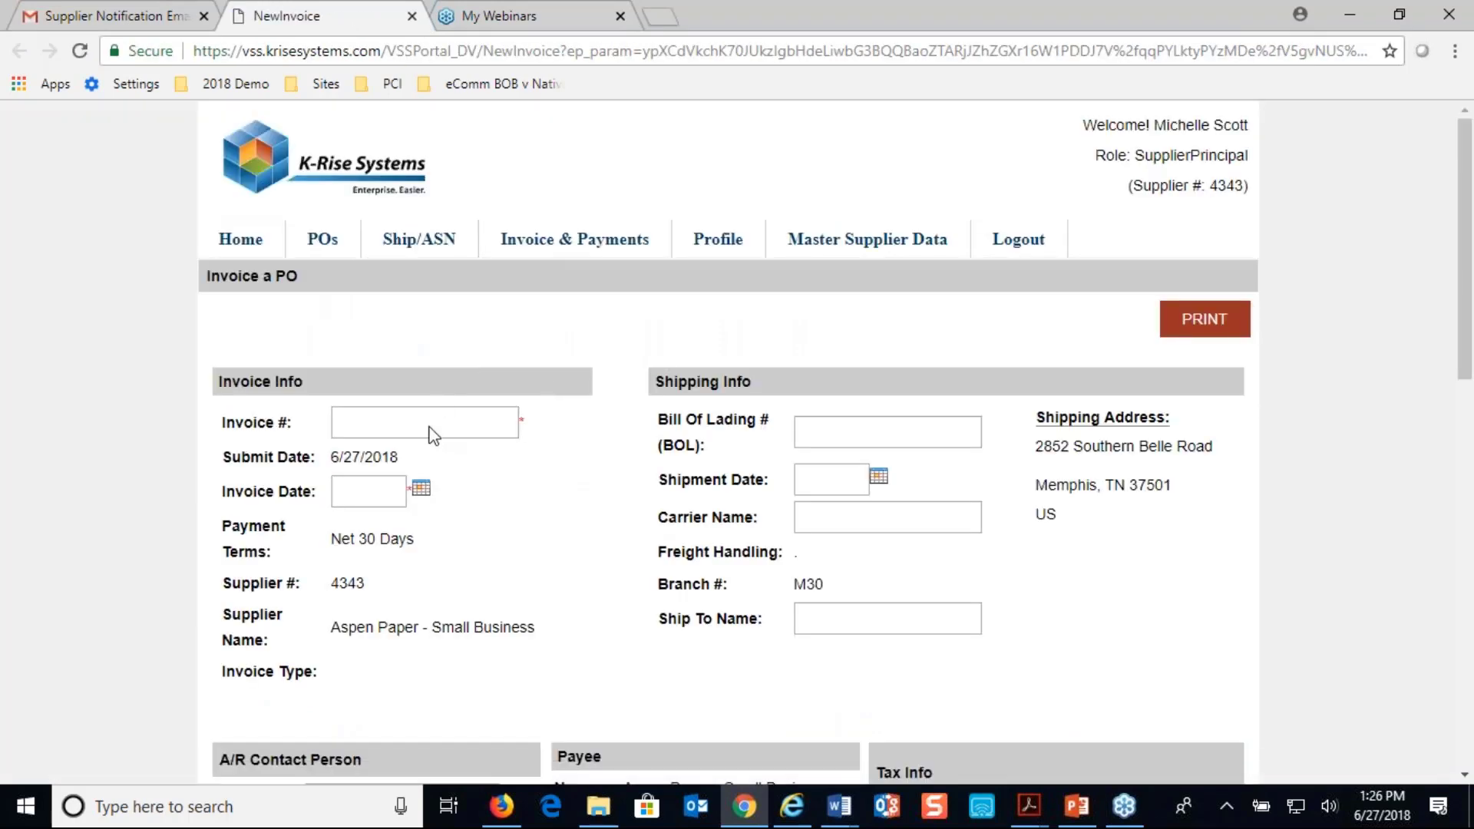
click(425, 427)
text(IN)
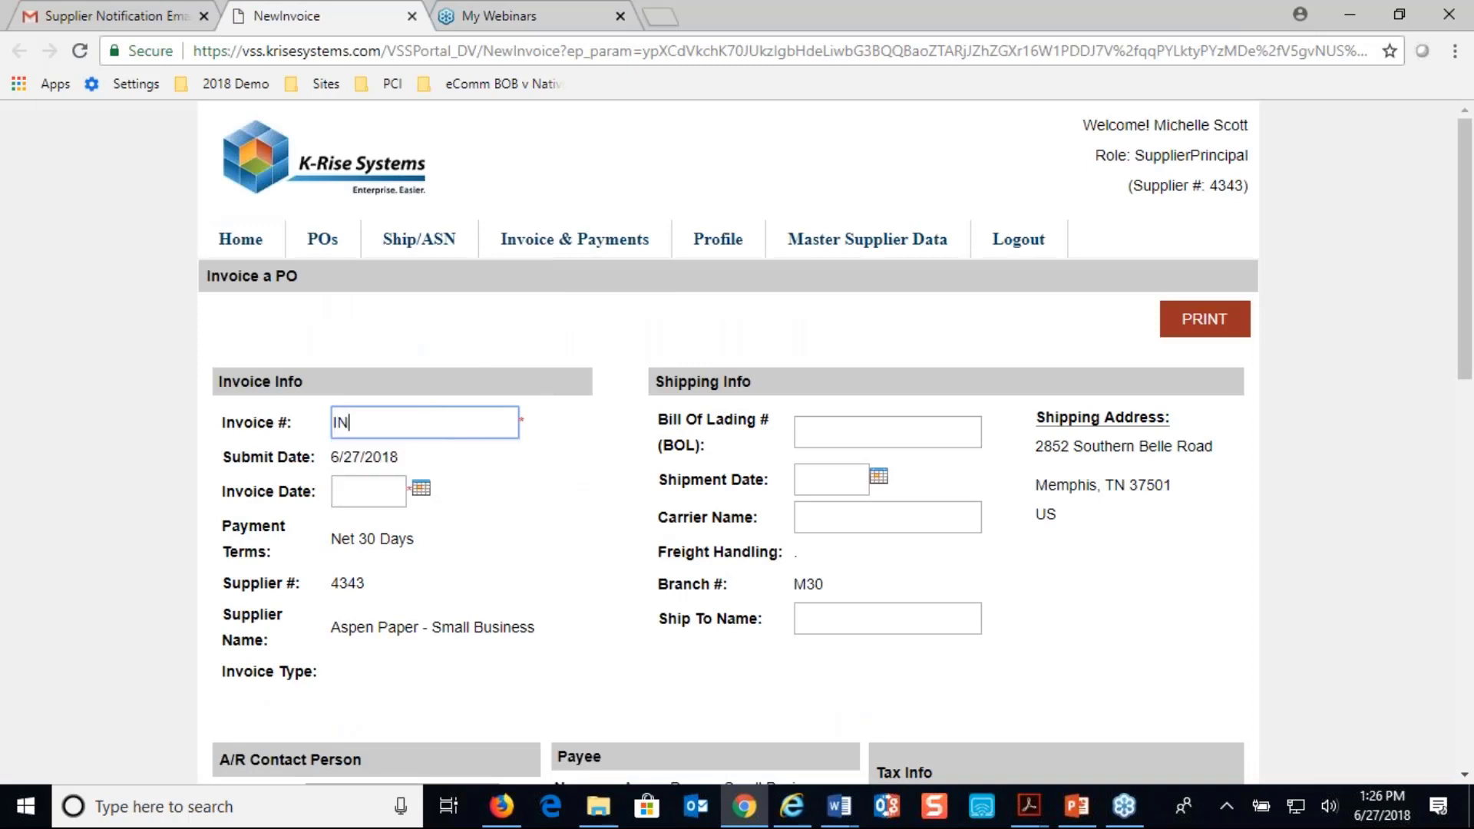
text(V-5138)
key(Tab)
scroll(449, 253, down, 4)
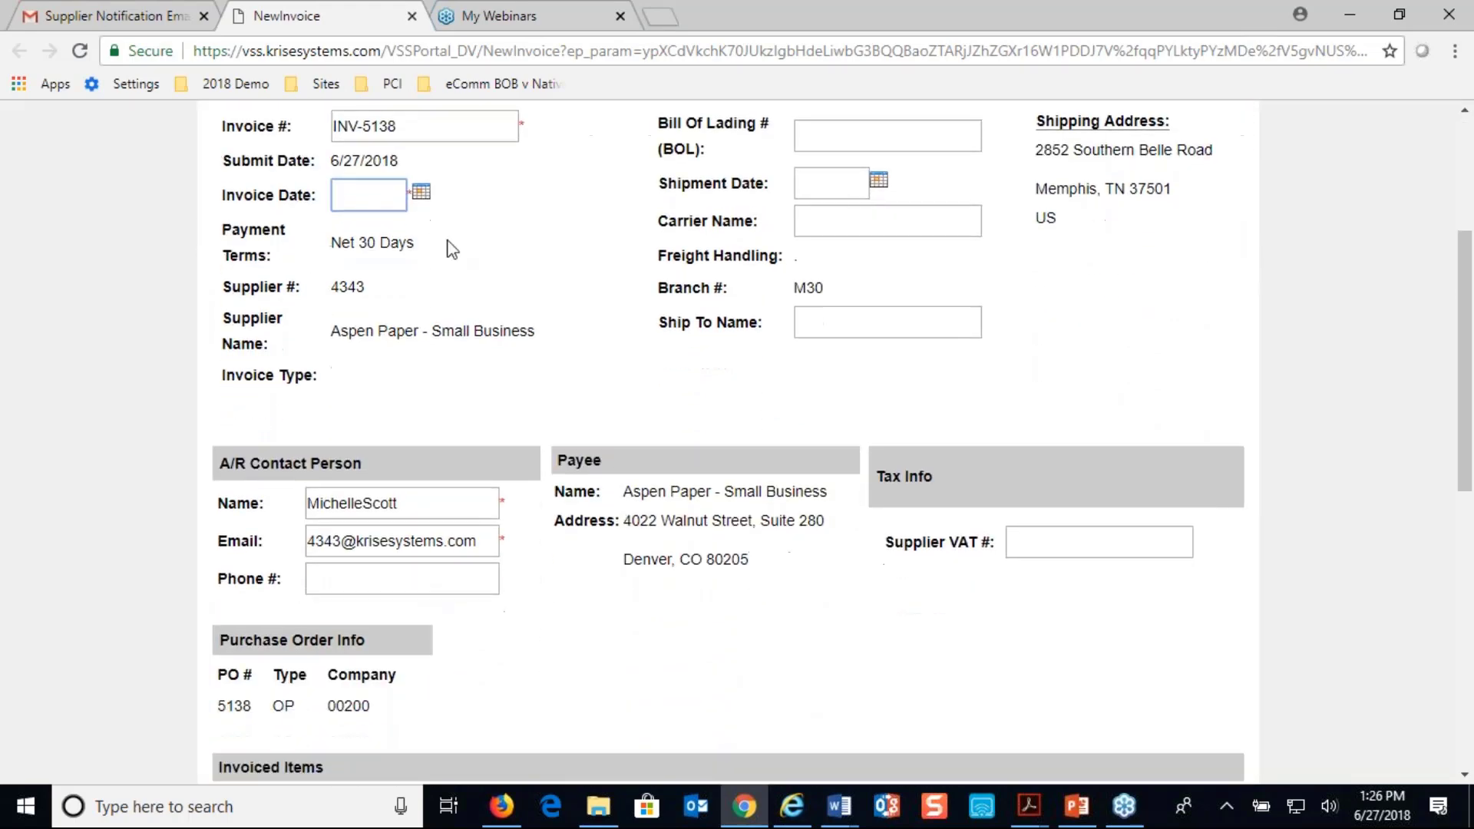
click(421, 193)
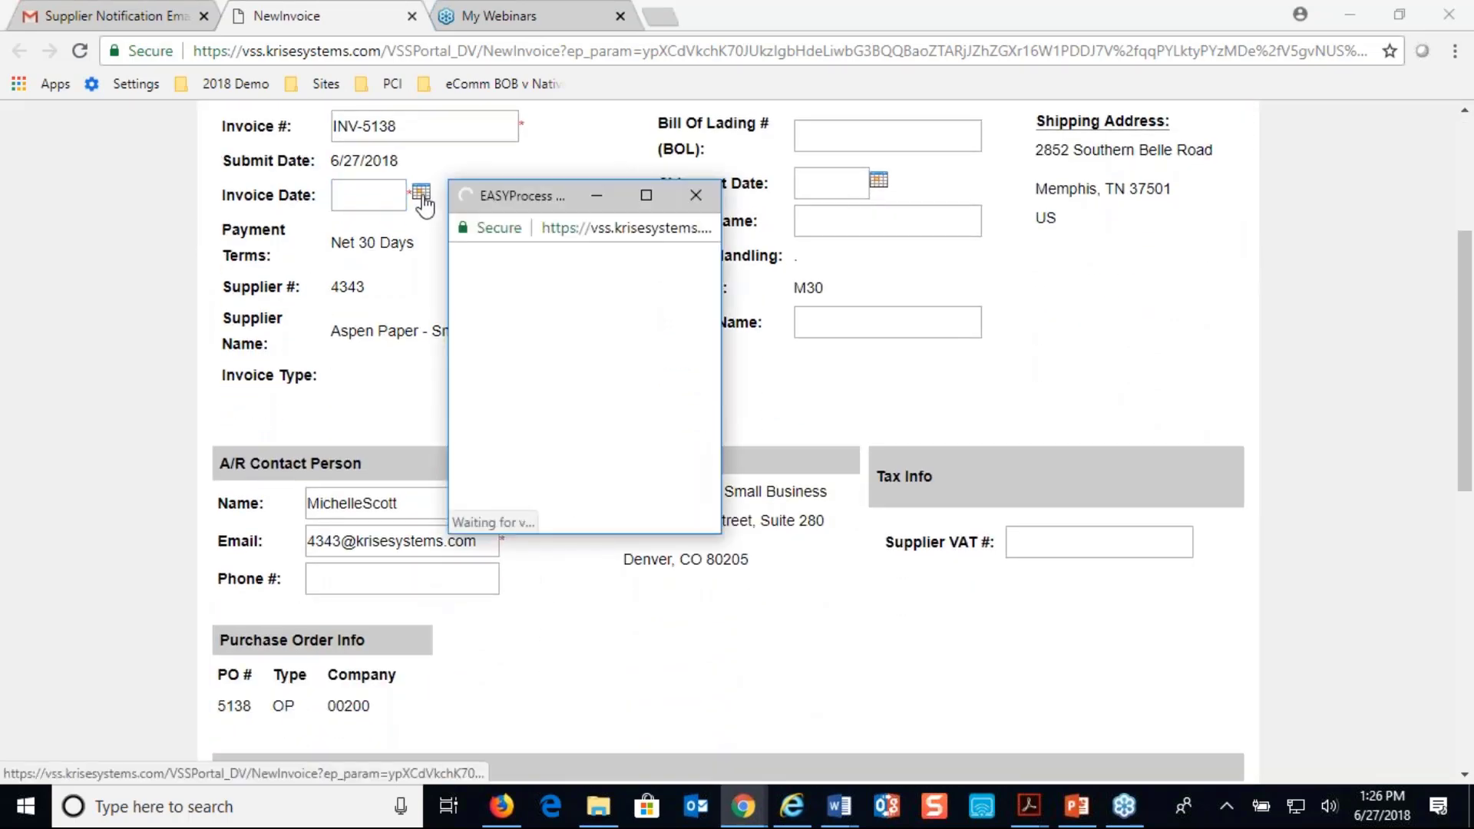
click(584, 487)
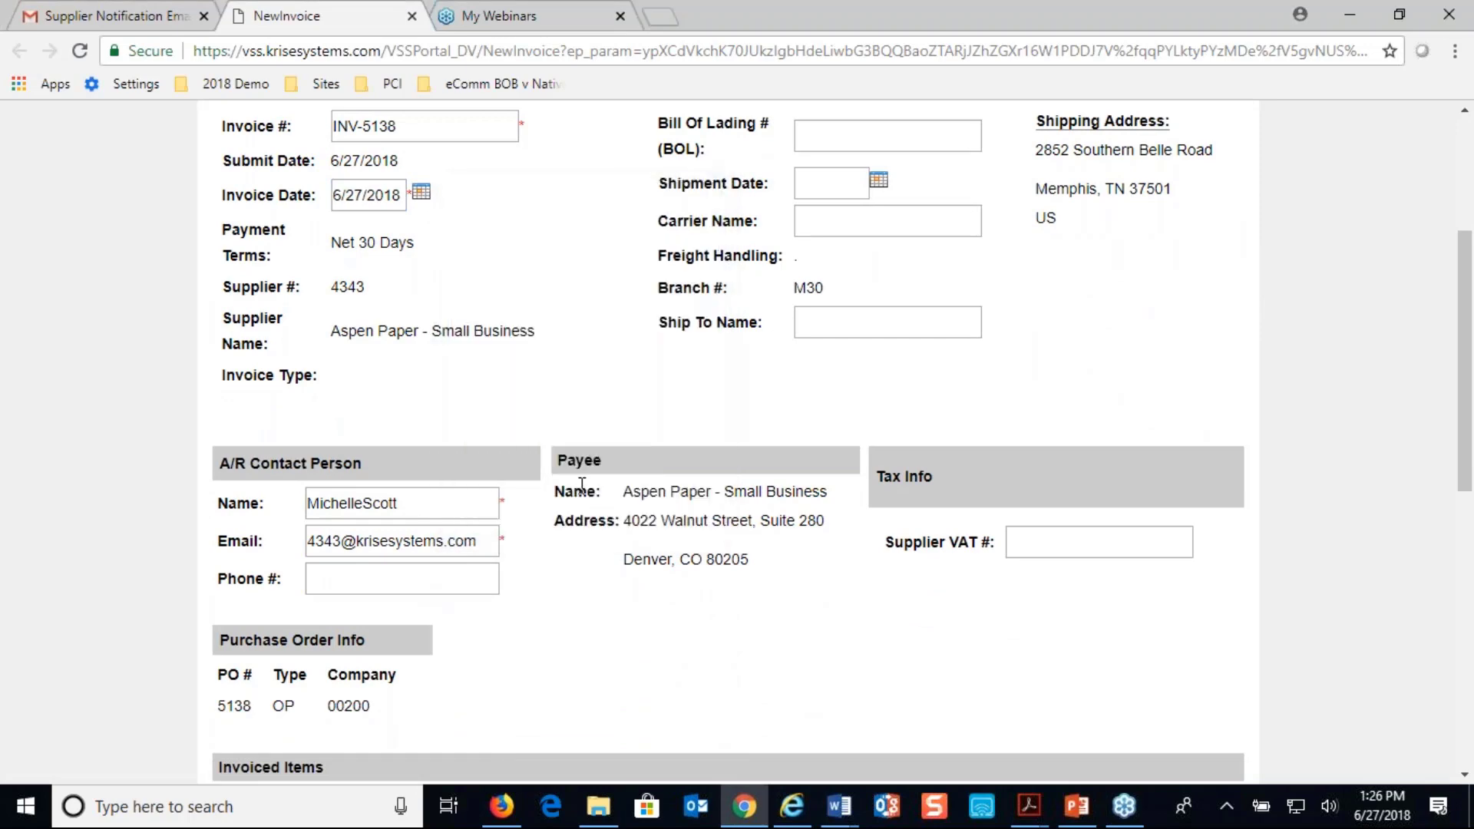
Include both order lines in the invoice, with invoiced quantities of 2 for item M001 and 3 for P001
scroll(582, 485, down, 5)
click(220, 447)
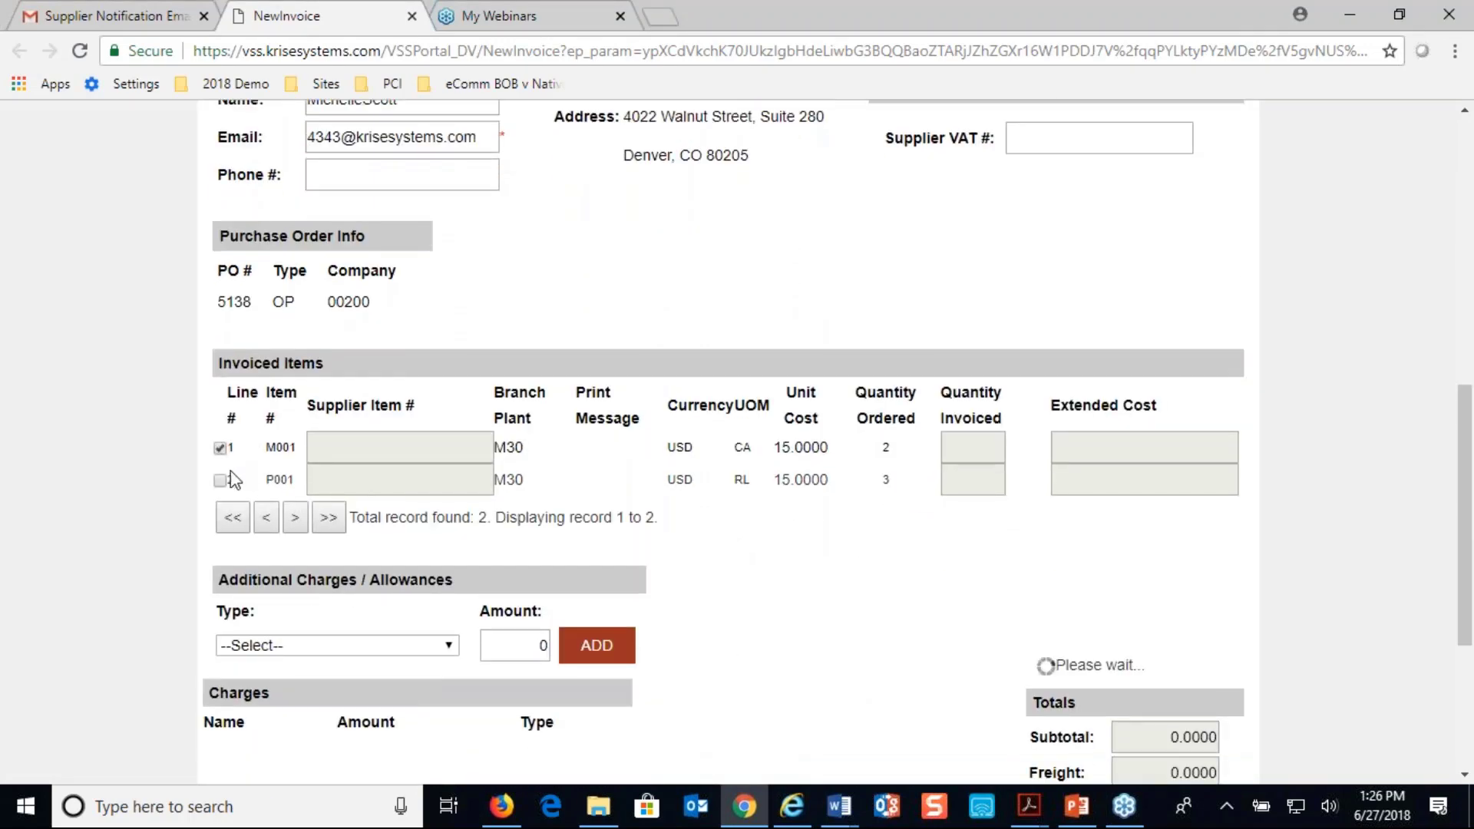
click(220, 479)
click(956, 445)
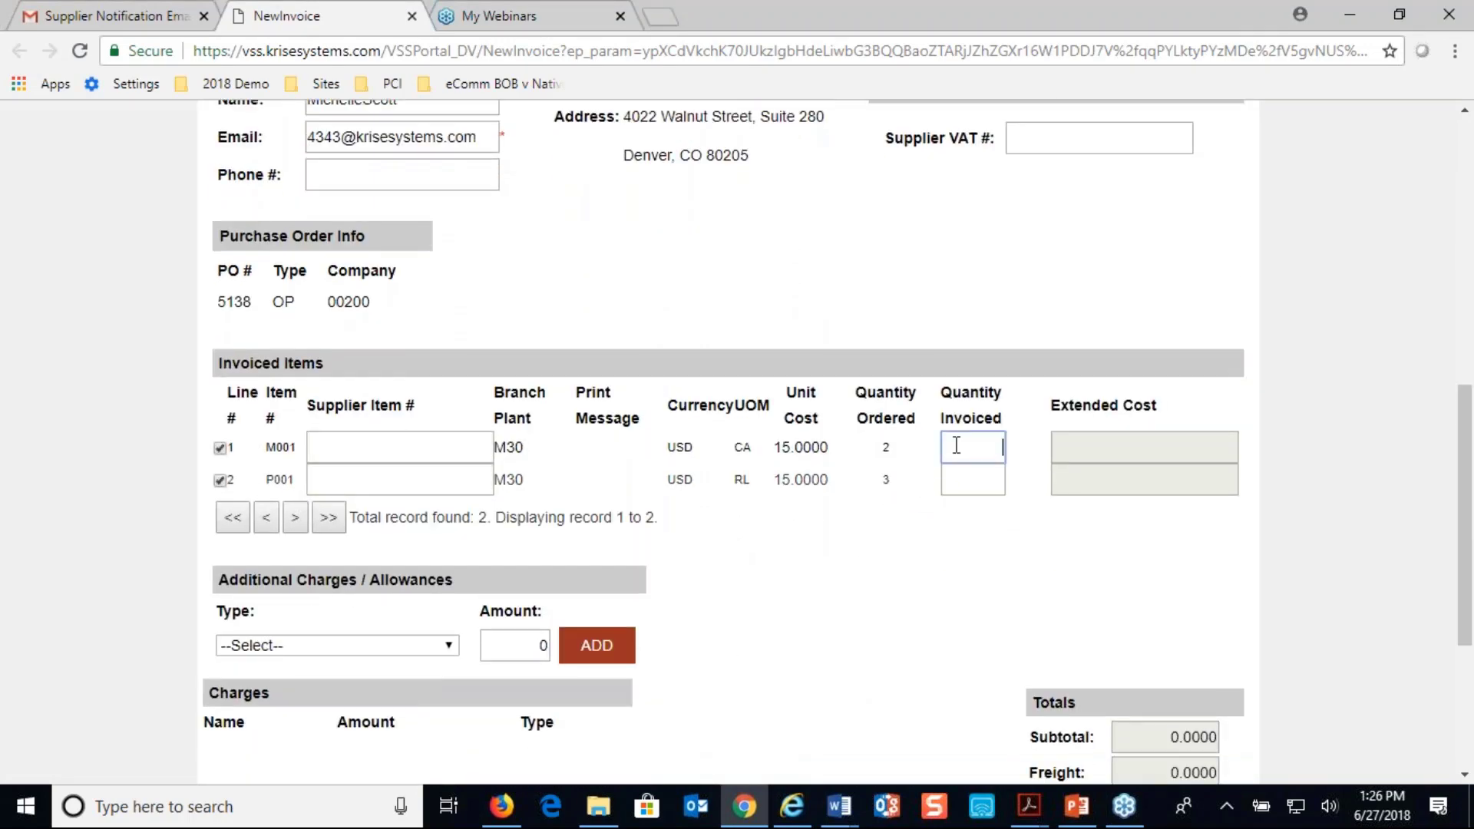
text(2)
click(991, 486)
click(994, 480)
text(3)
key(Tab)
Review the available additional charge types without adding one, and save and submit the invoice
scroll(1002, 537, down, 4)
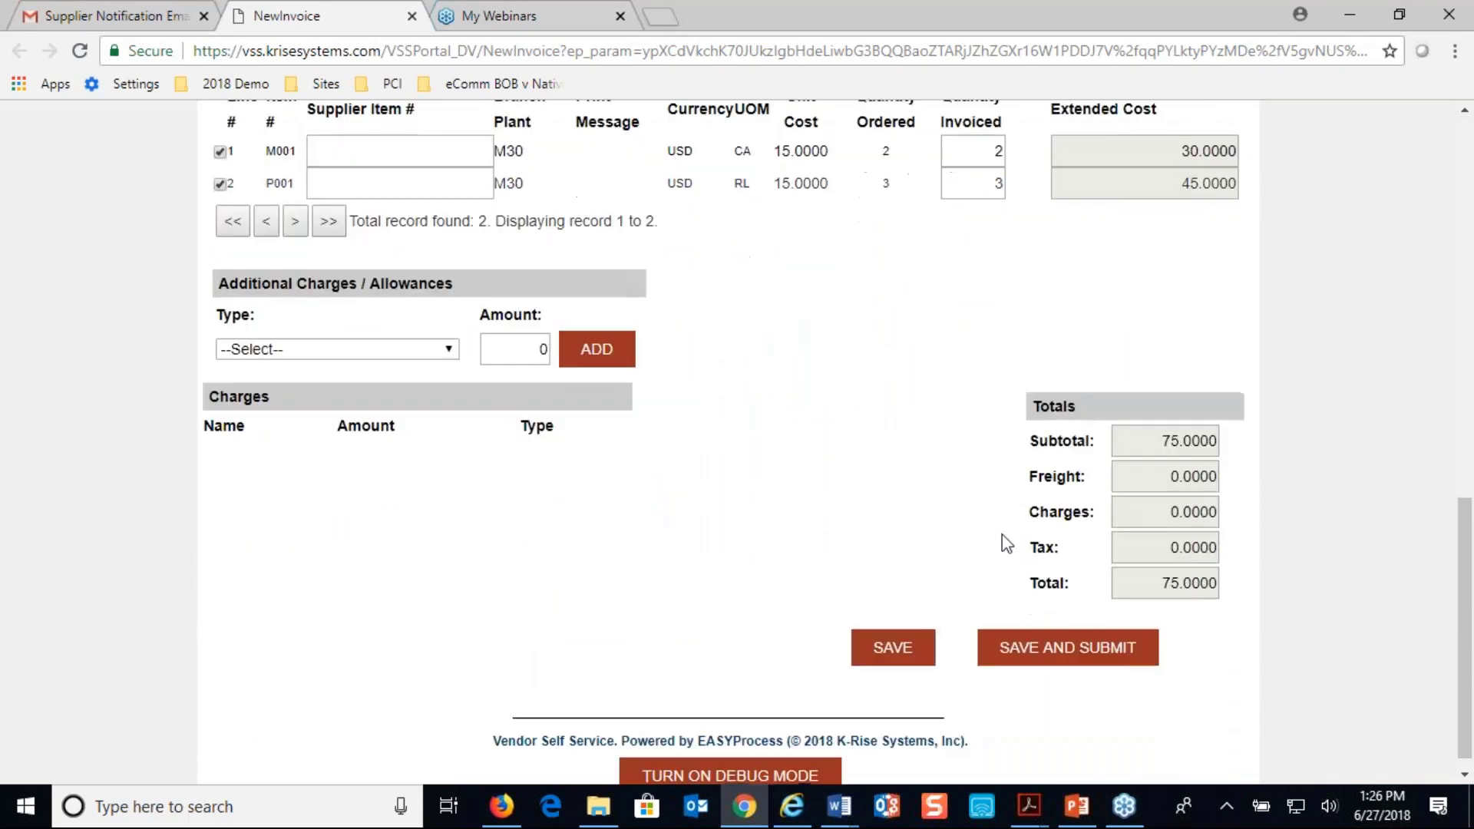
click(445, 349)
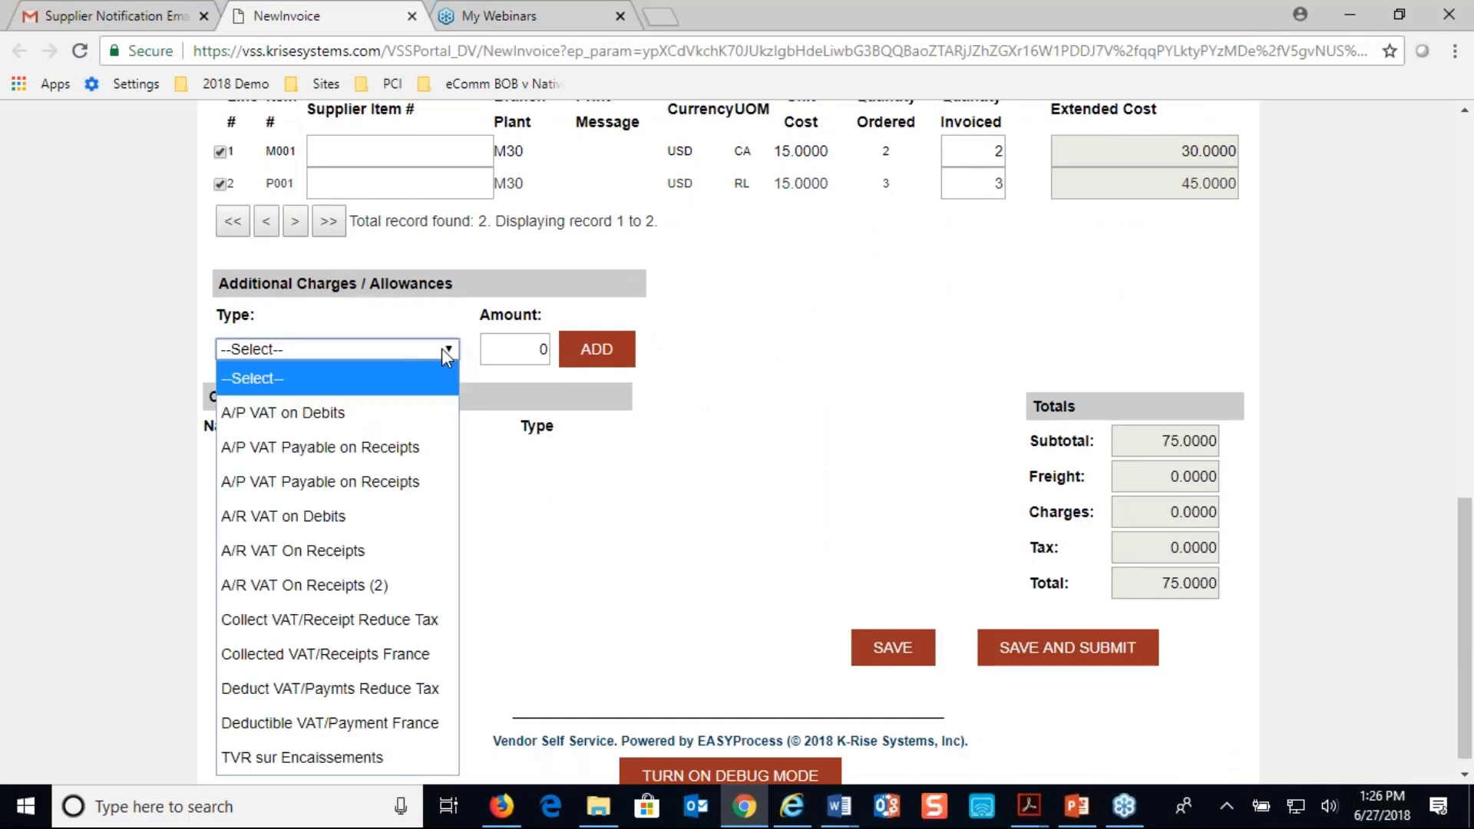
click(443, 351)
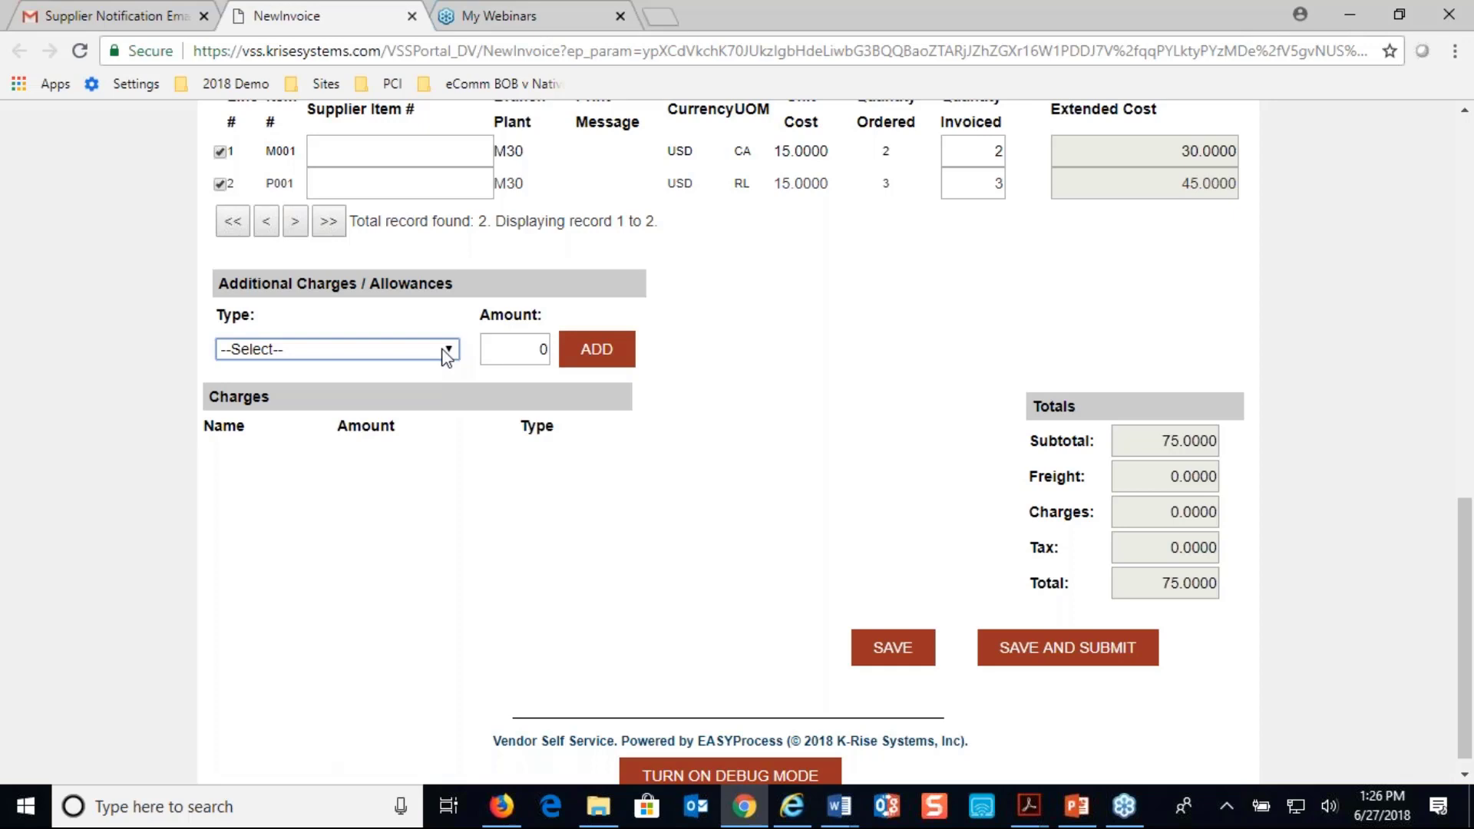
click(453, 353)
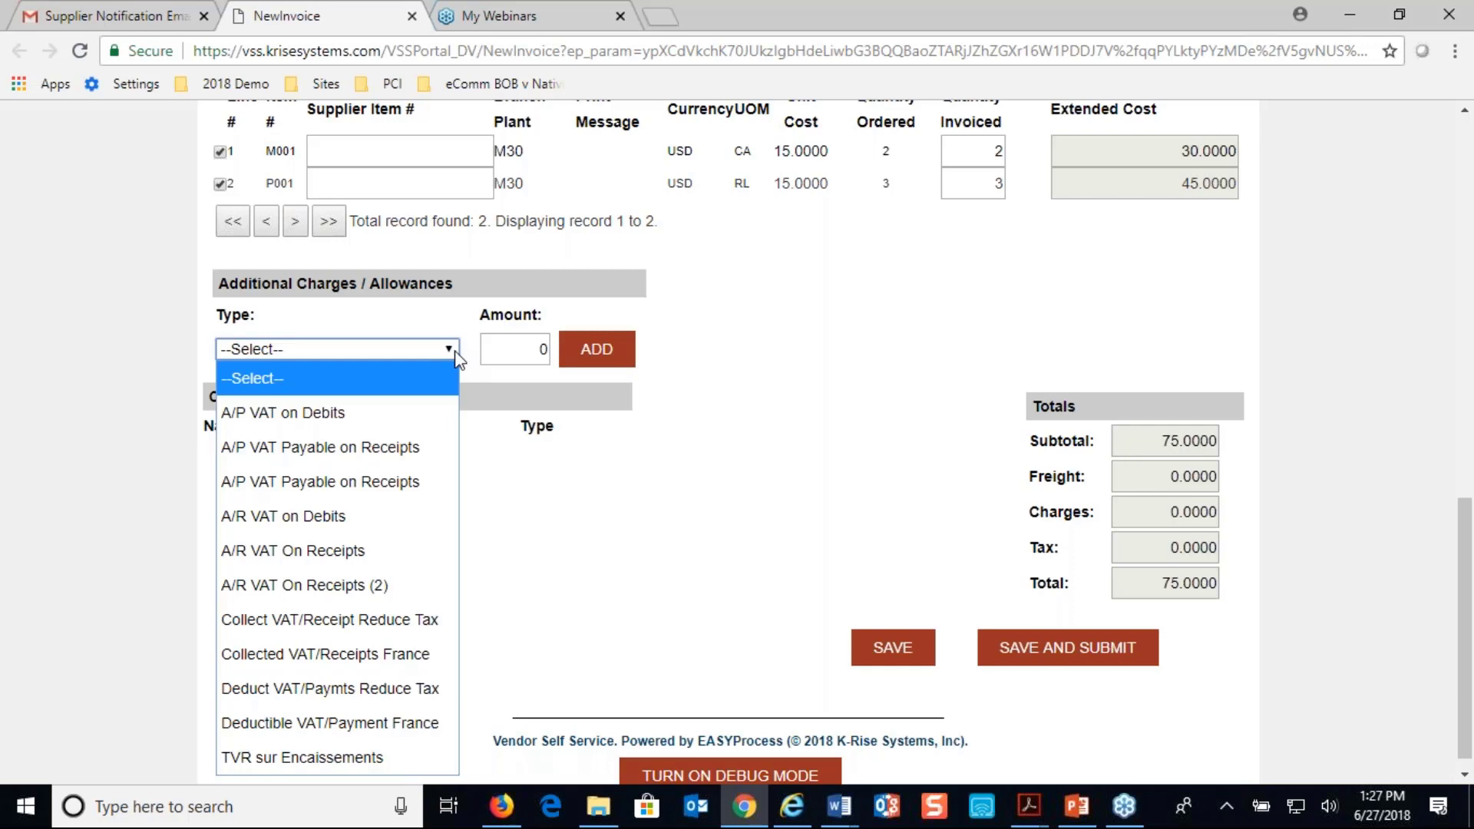
click(456, 354)
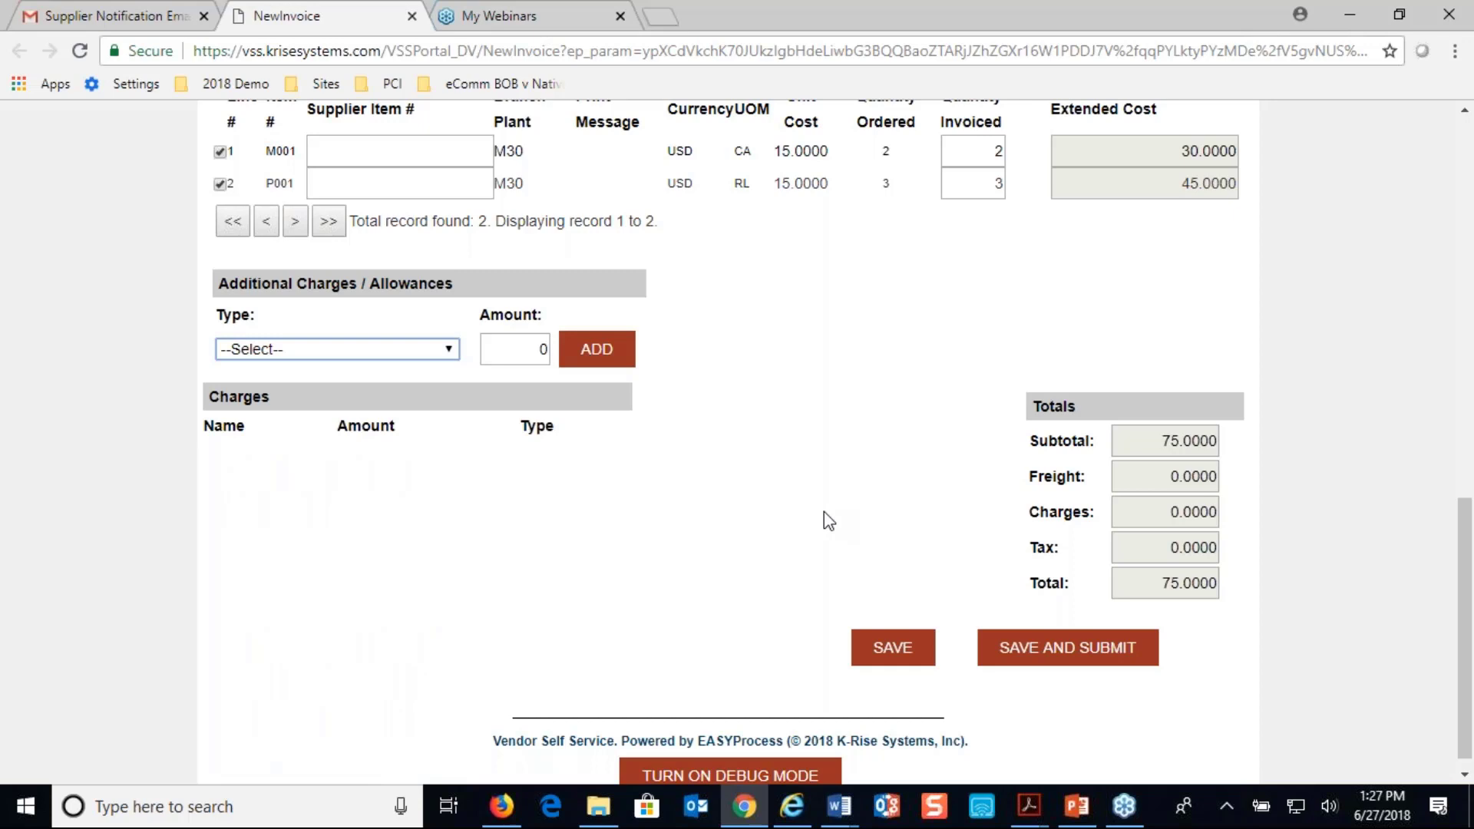
click(1074, 648)
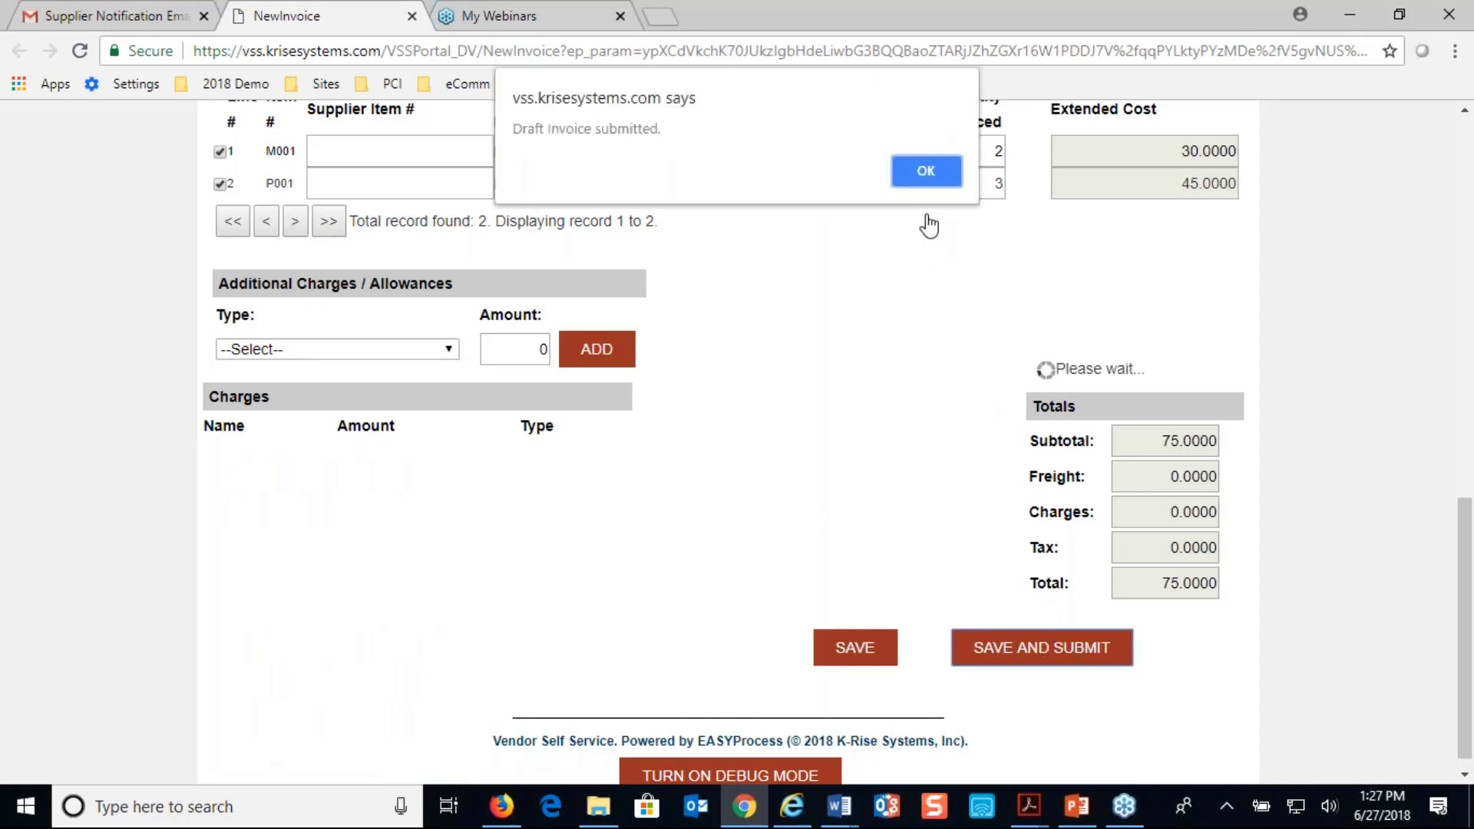
click(925, 171)
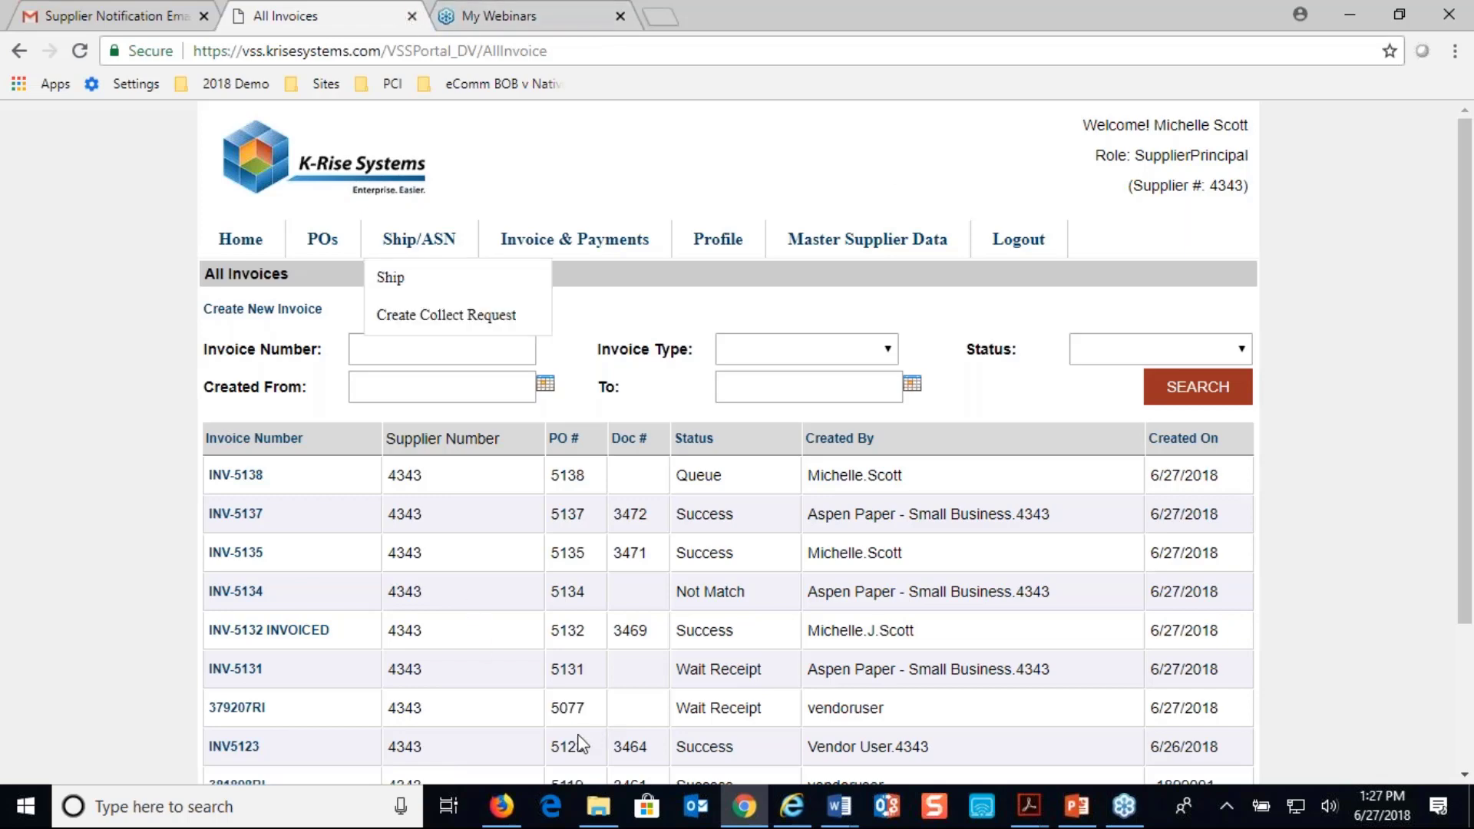
Switch to Firefox and open the portal's All Invoices list to check the submitted invoice's status
click(501, 806)
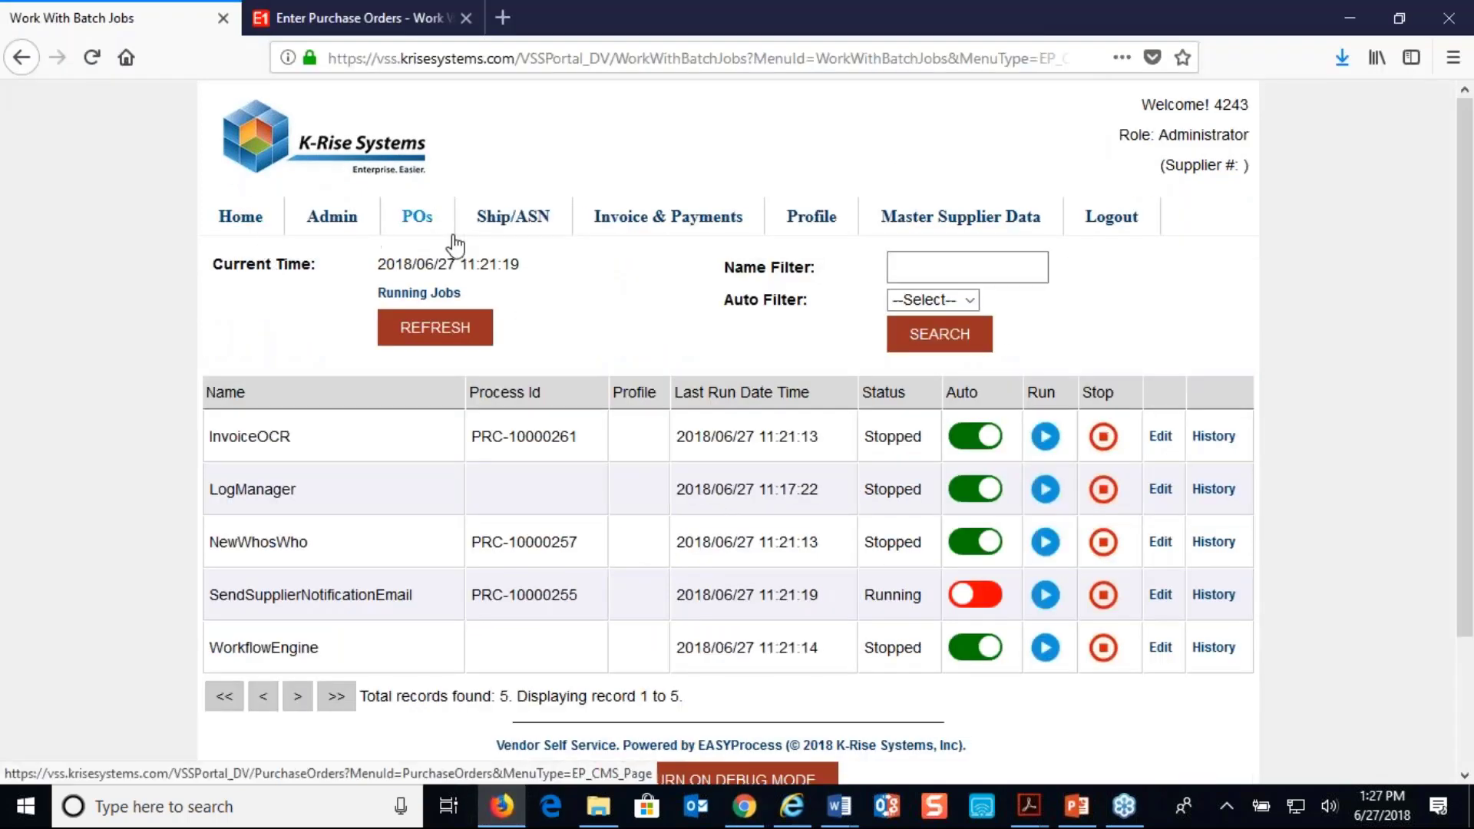
mouse_move(607, 217)
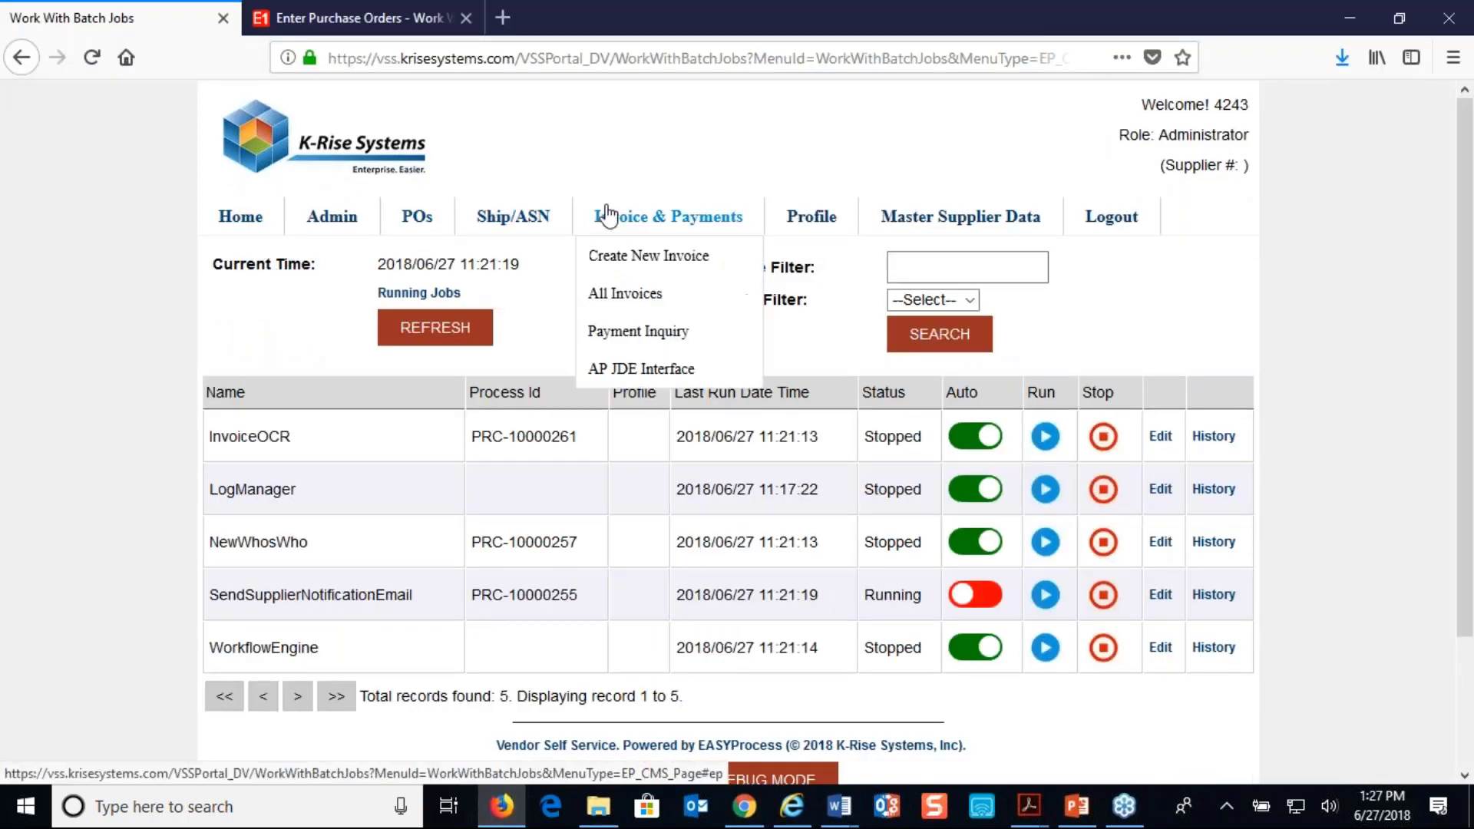
click(616, 295)
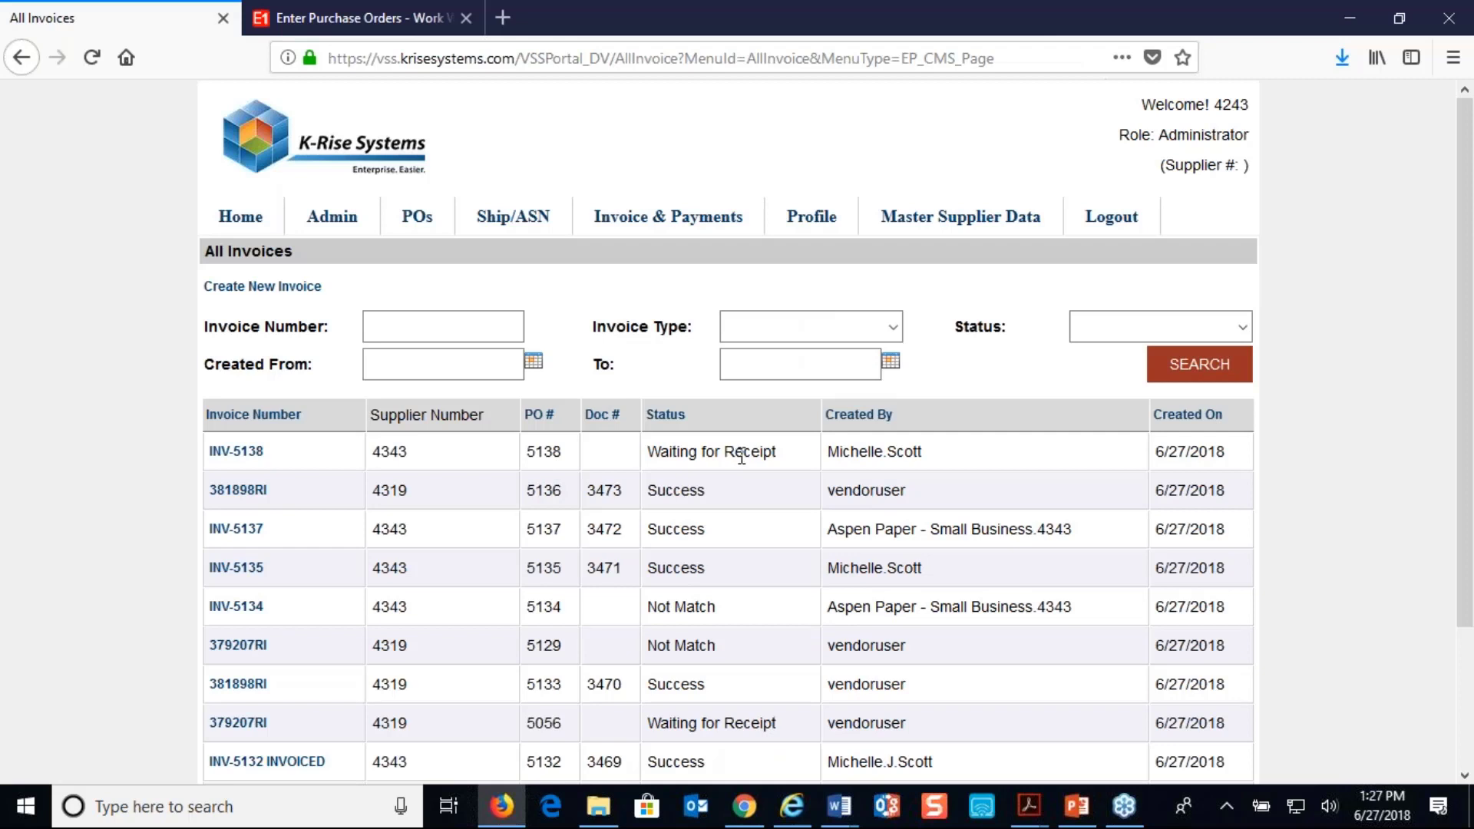
In JD Edwards, find the acknowledged order in Enter Receipts by PO and open it for receiving
click(377, 23)
click(79, 697)
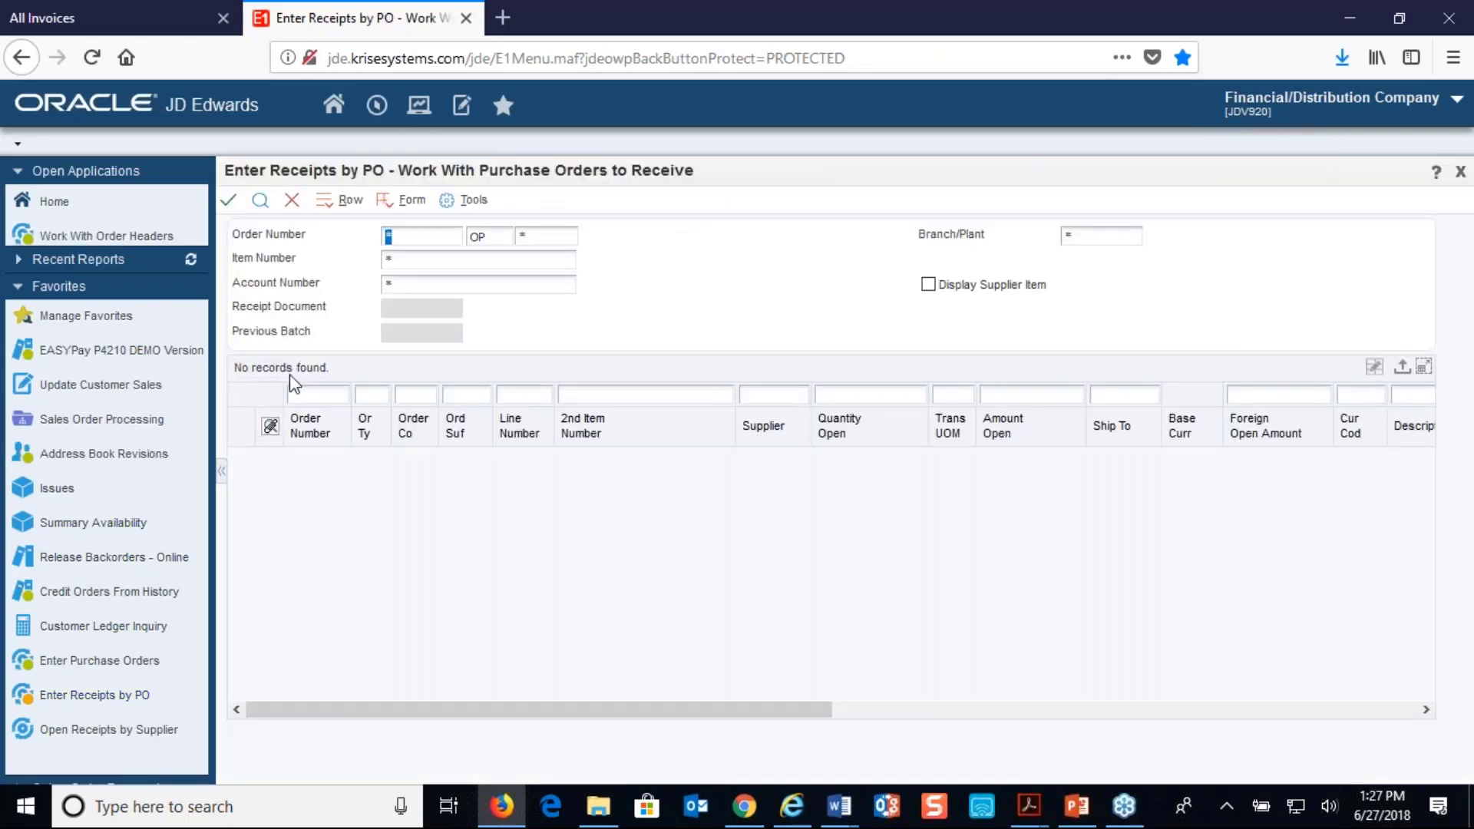
text(5138)
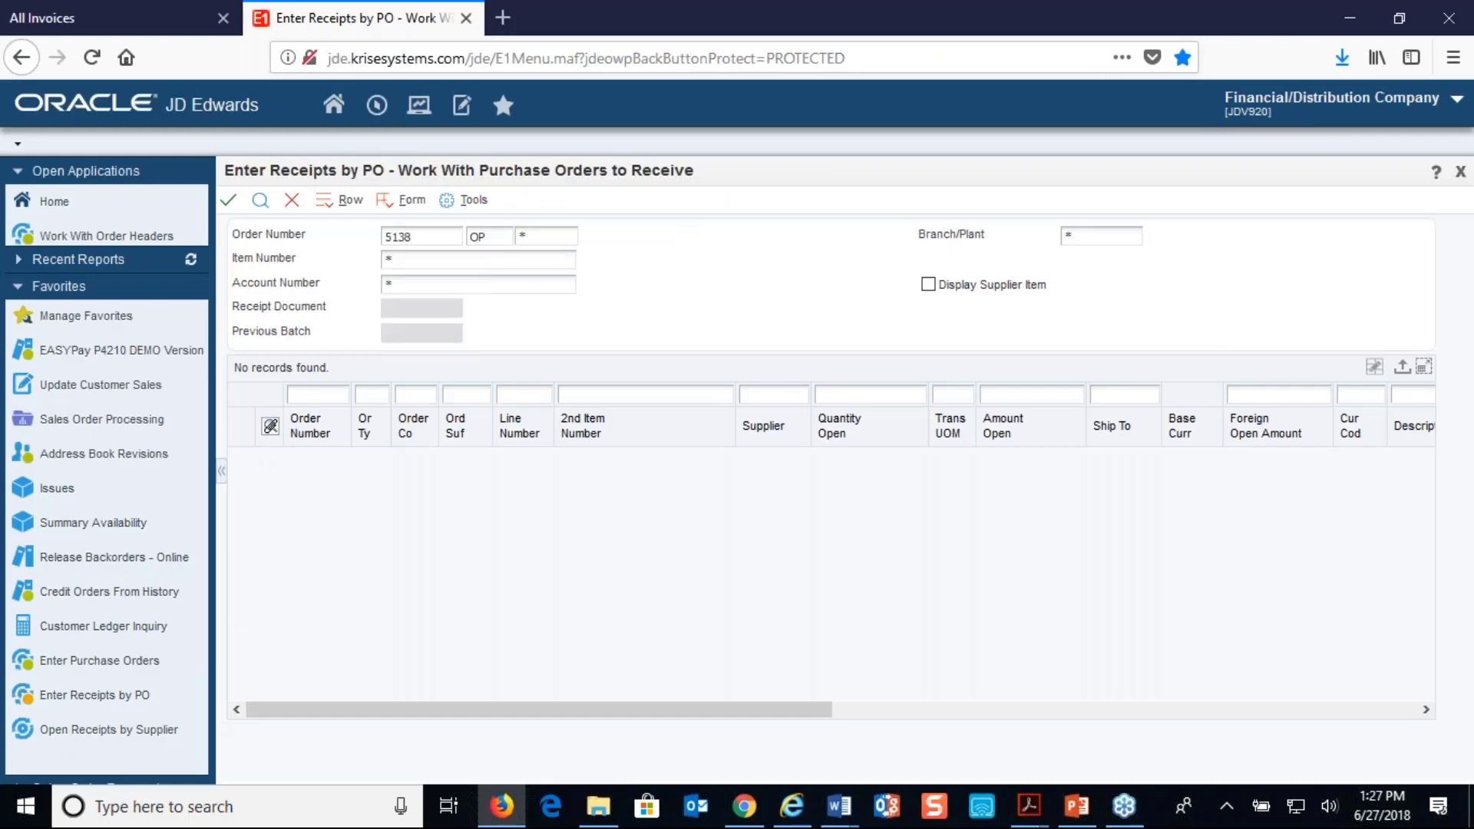
key(Tab)
click(260, 200)
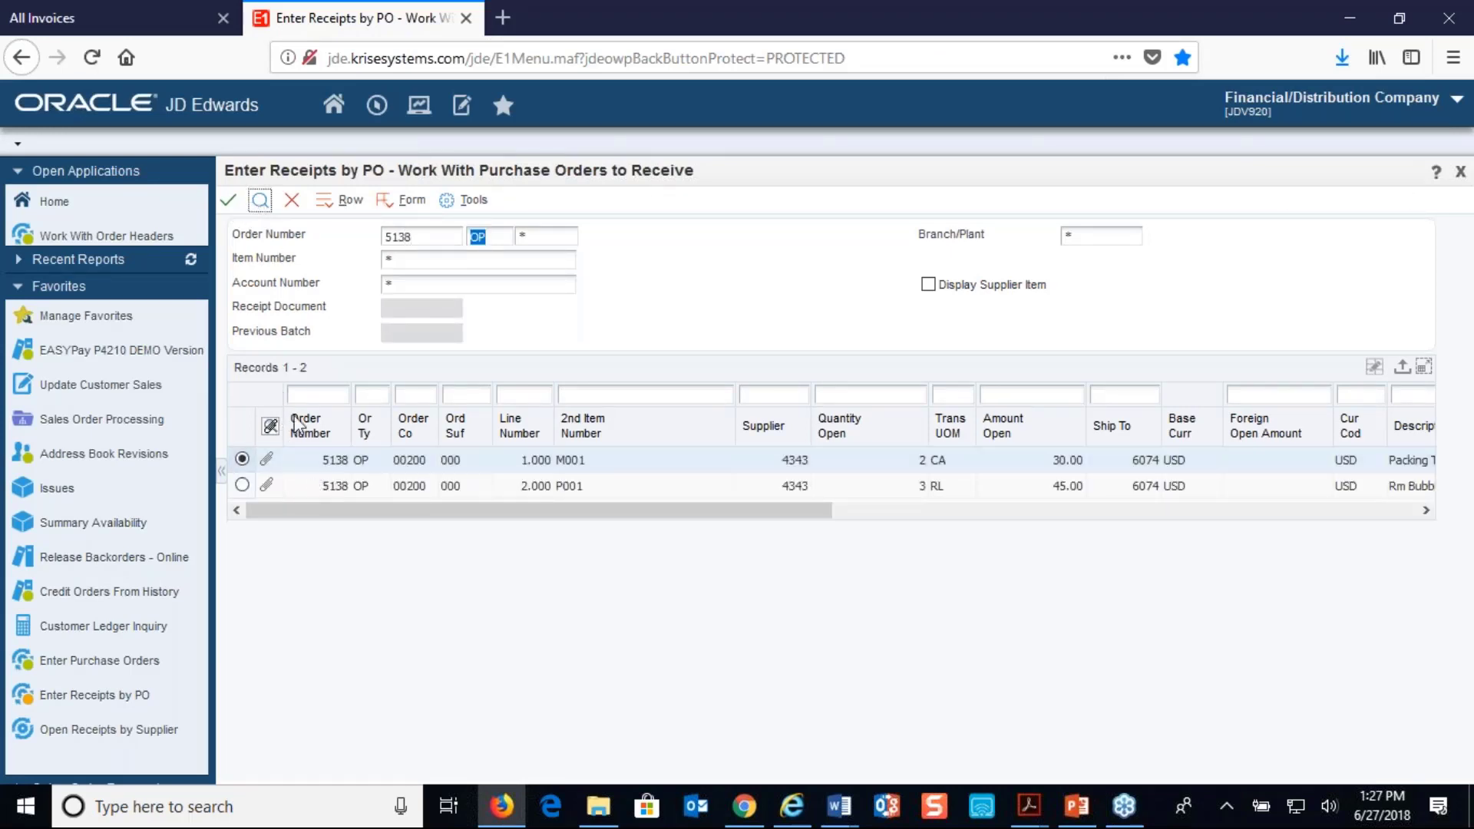
click(233, 202)
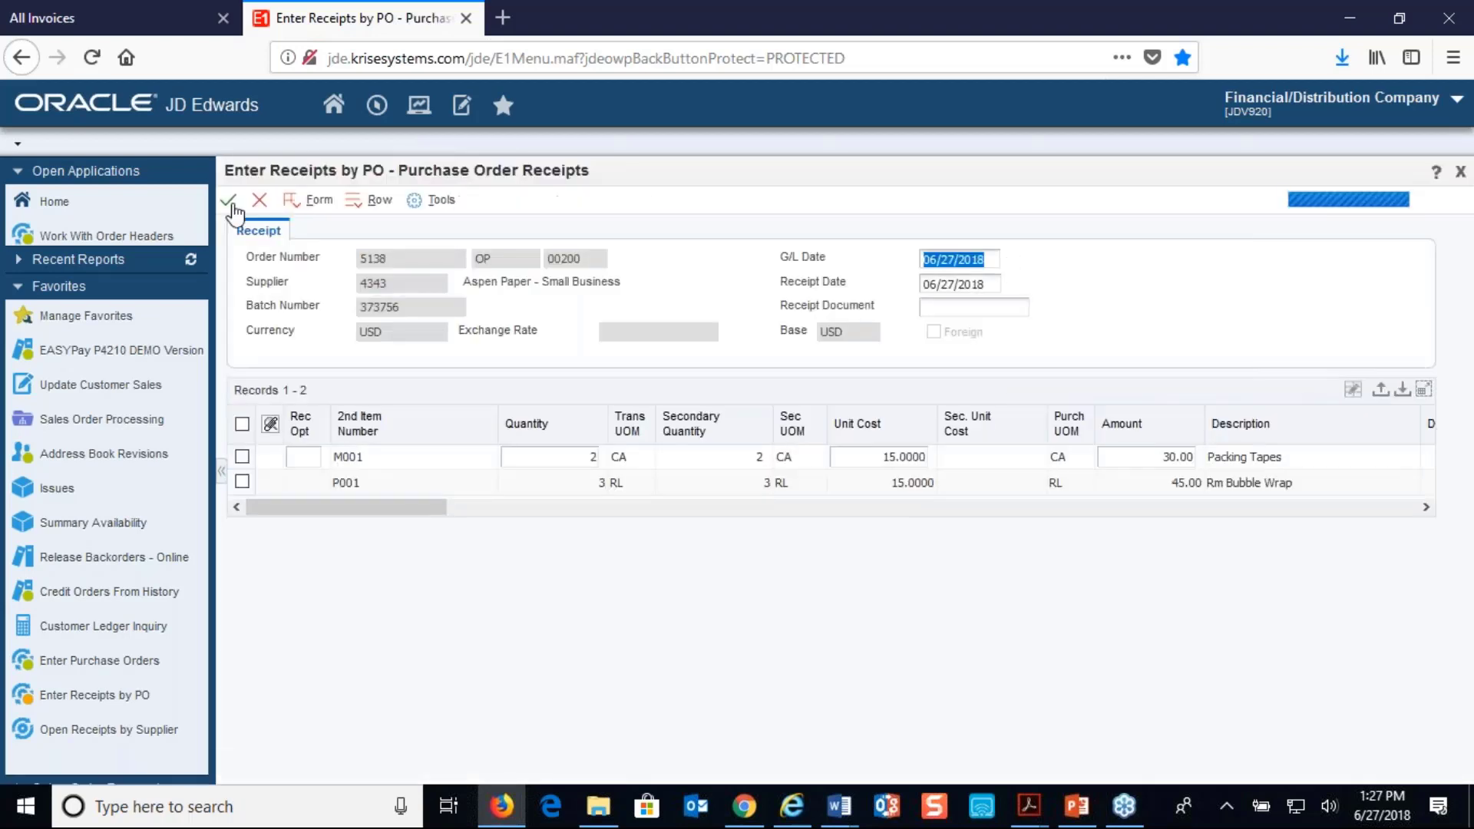
Set receipt option 1 on lines M001 and P001, select both lines and submit the receipt through Landed Cost Selection
click(295, 456)
text(1)
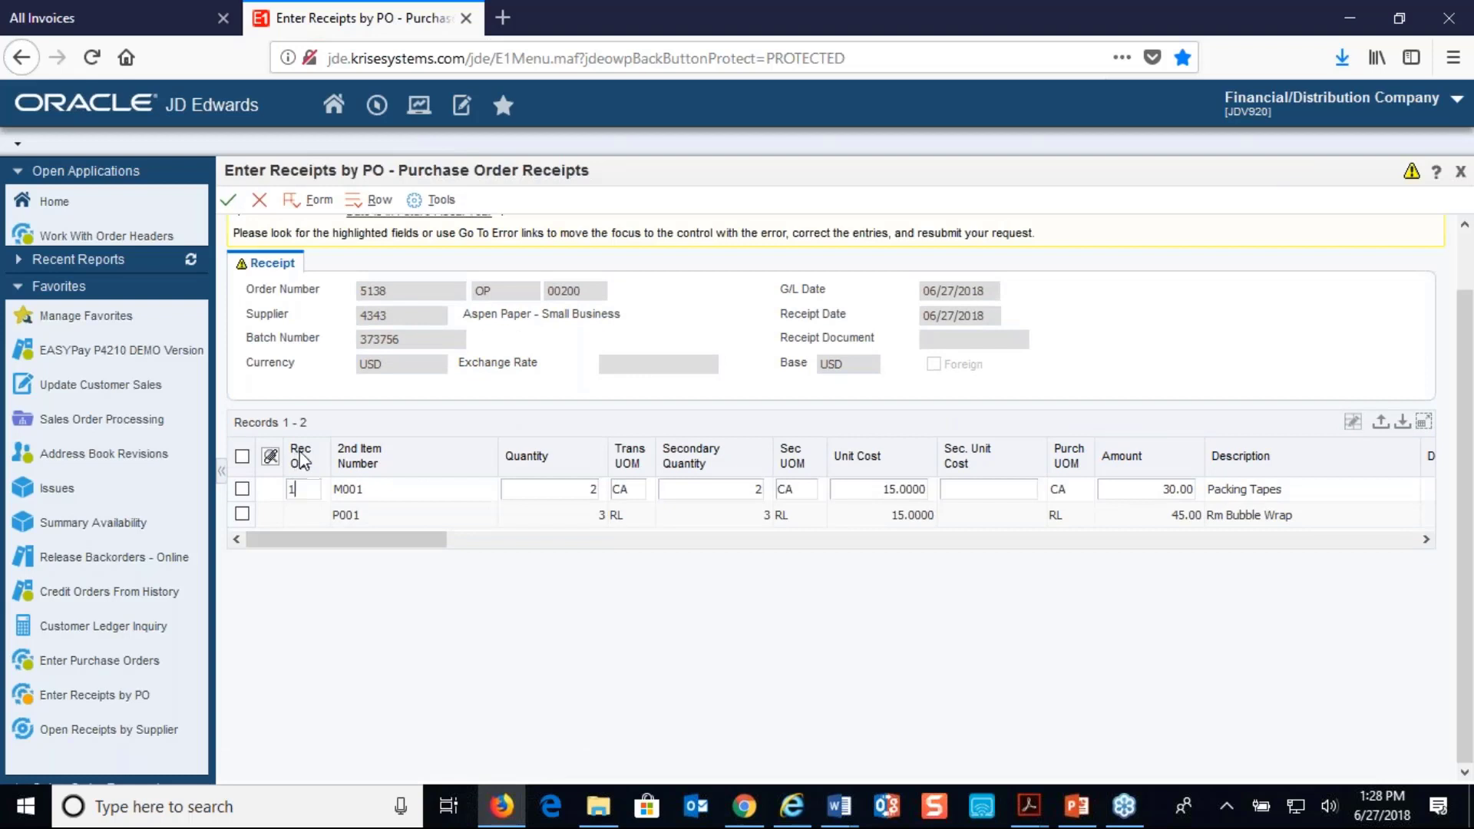
click(301, 514)
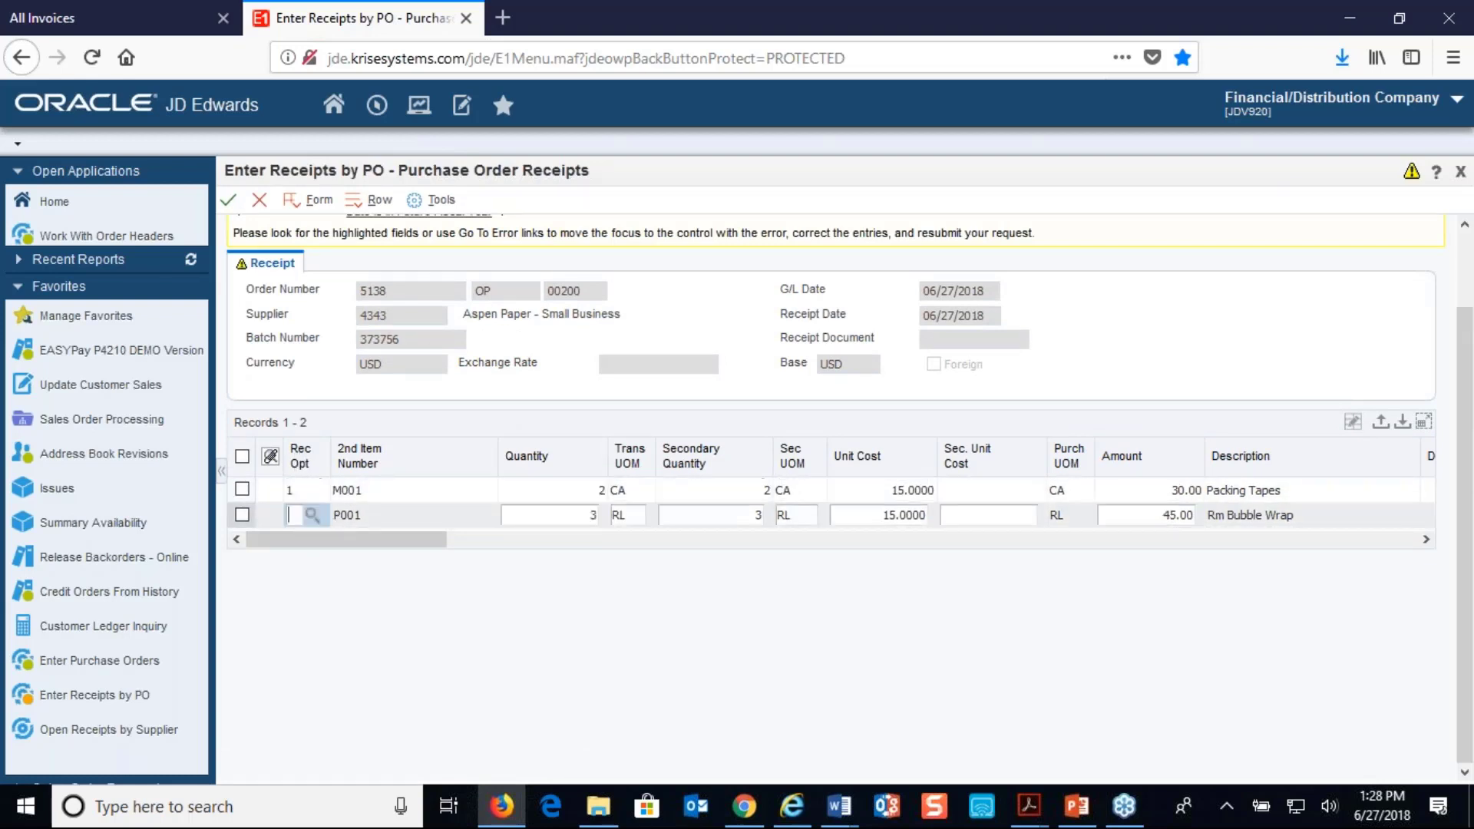
text(1)
click(242, 457)
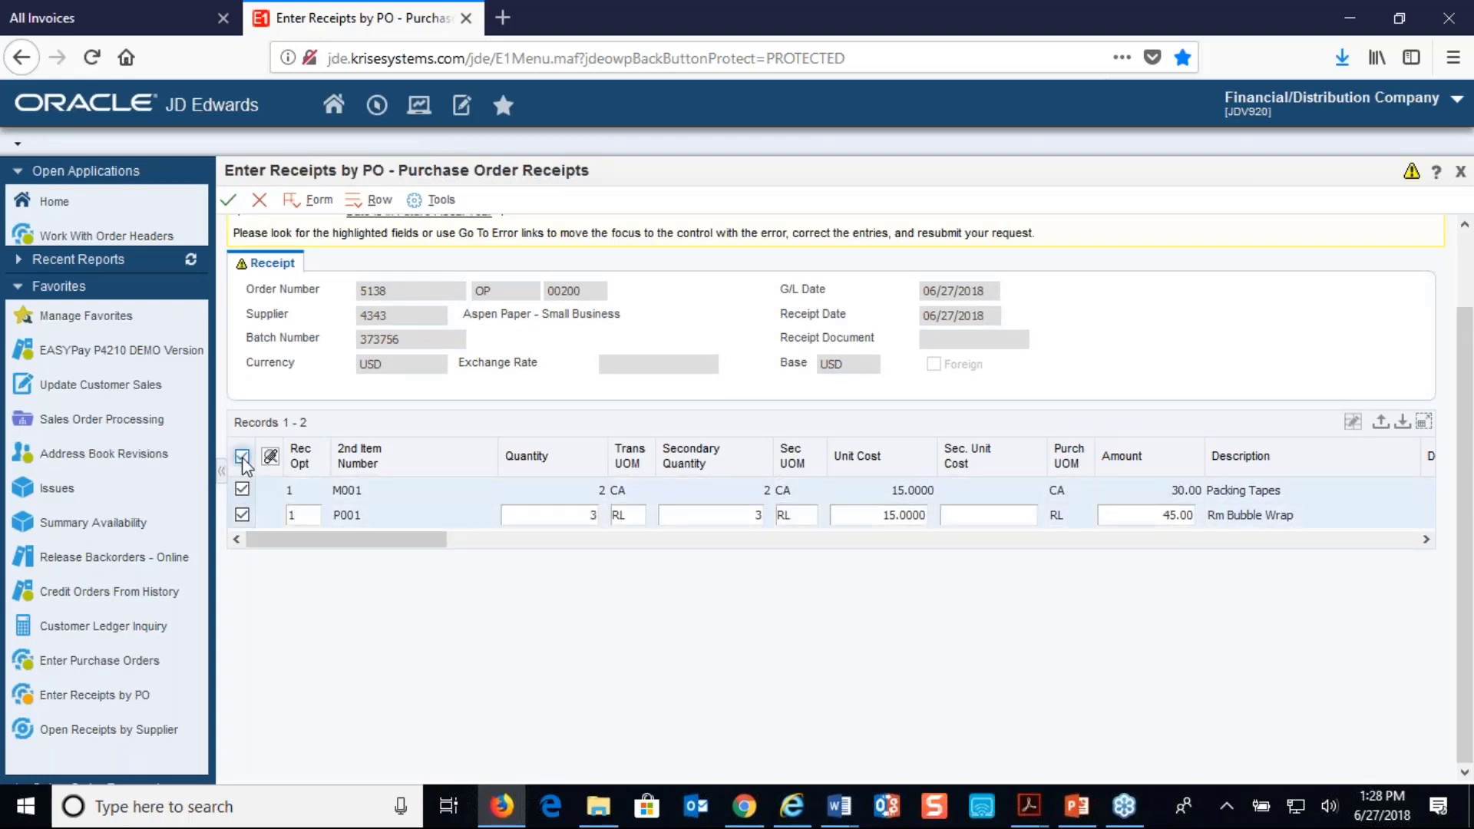
click(228, 202)
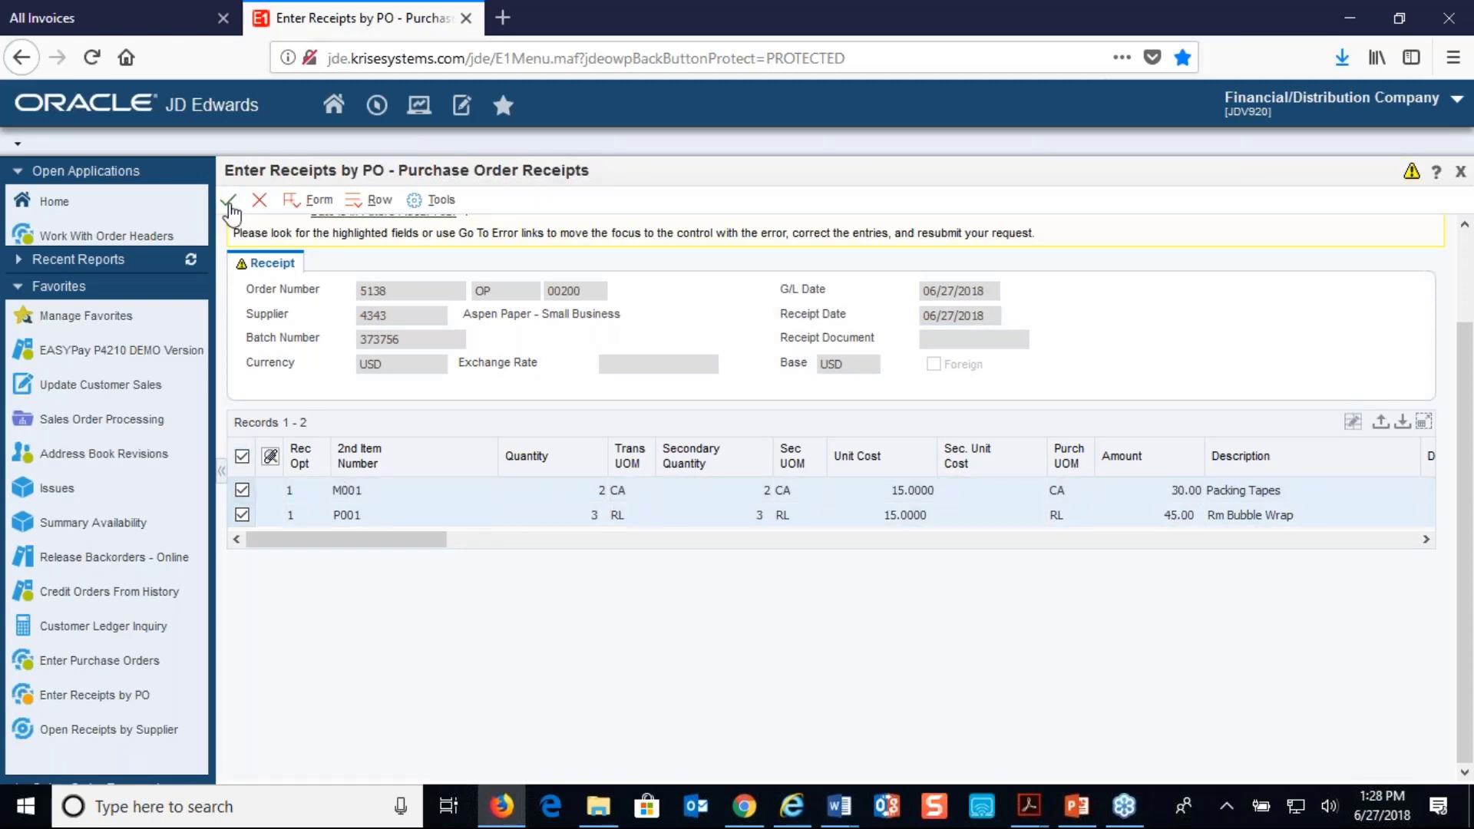
click(229, 204)
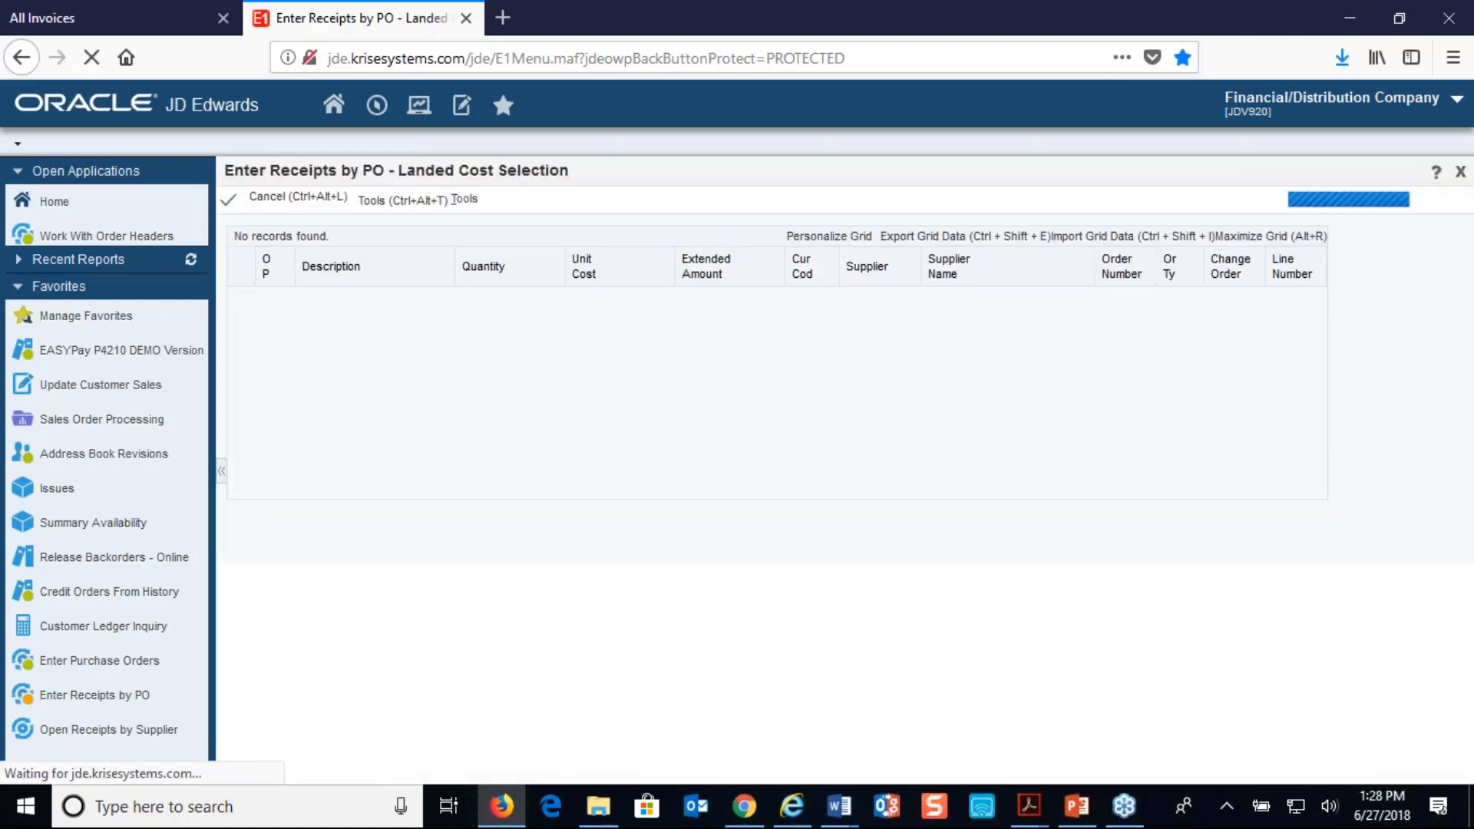
click(231, 205)
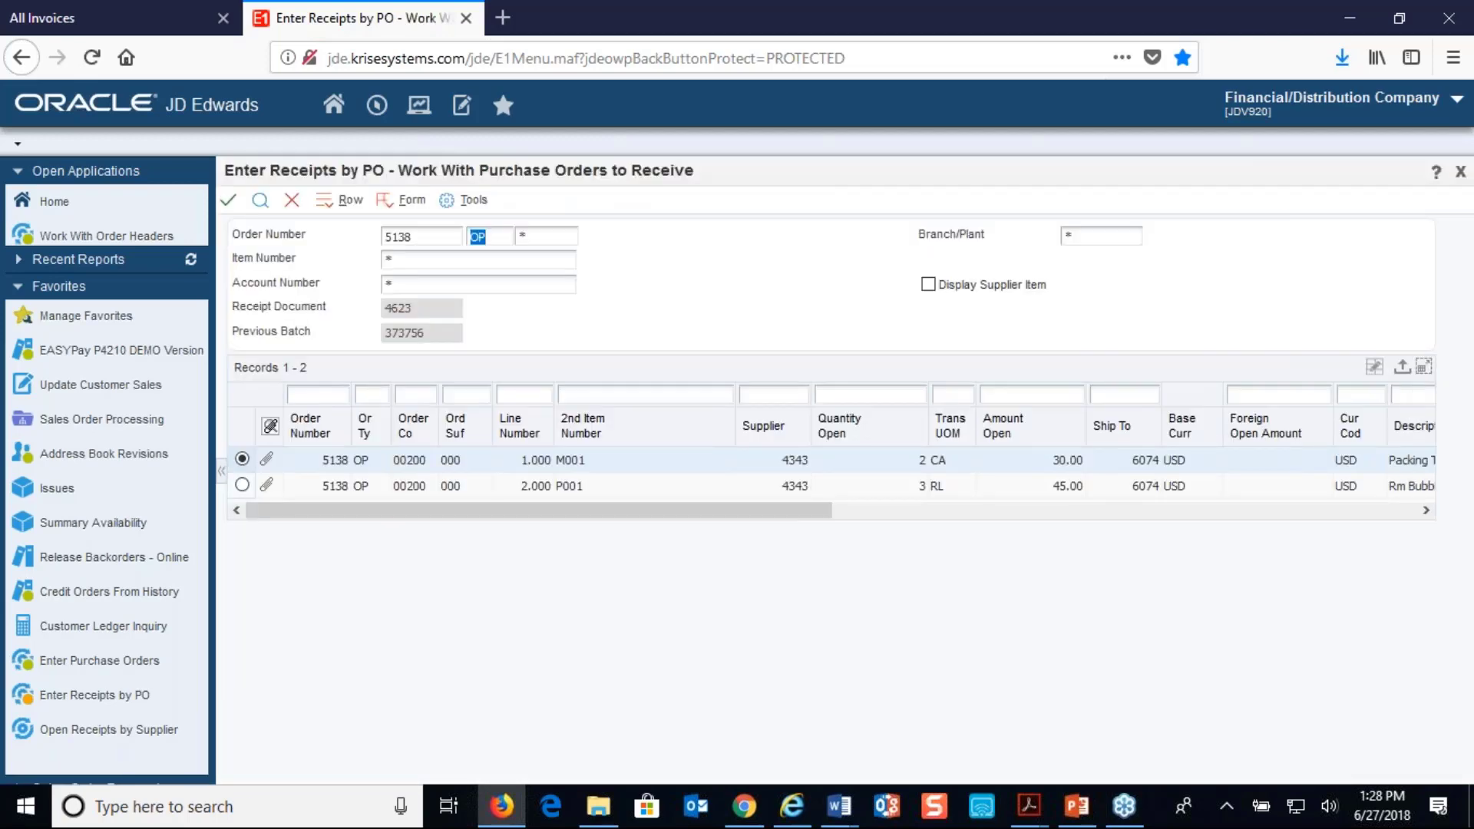
Close the receipts application and reload the portal's All Invoices list to check the submitted invoice's status and document number
click(292, 200)
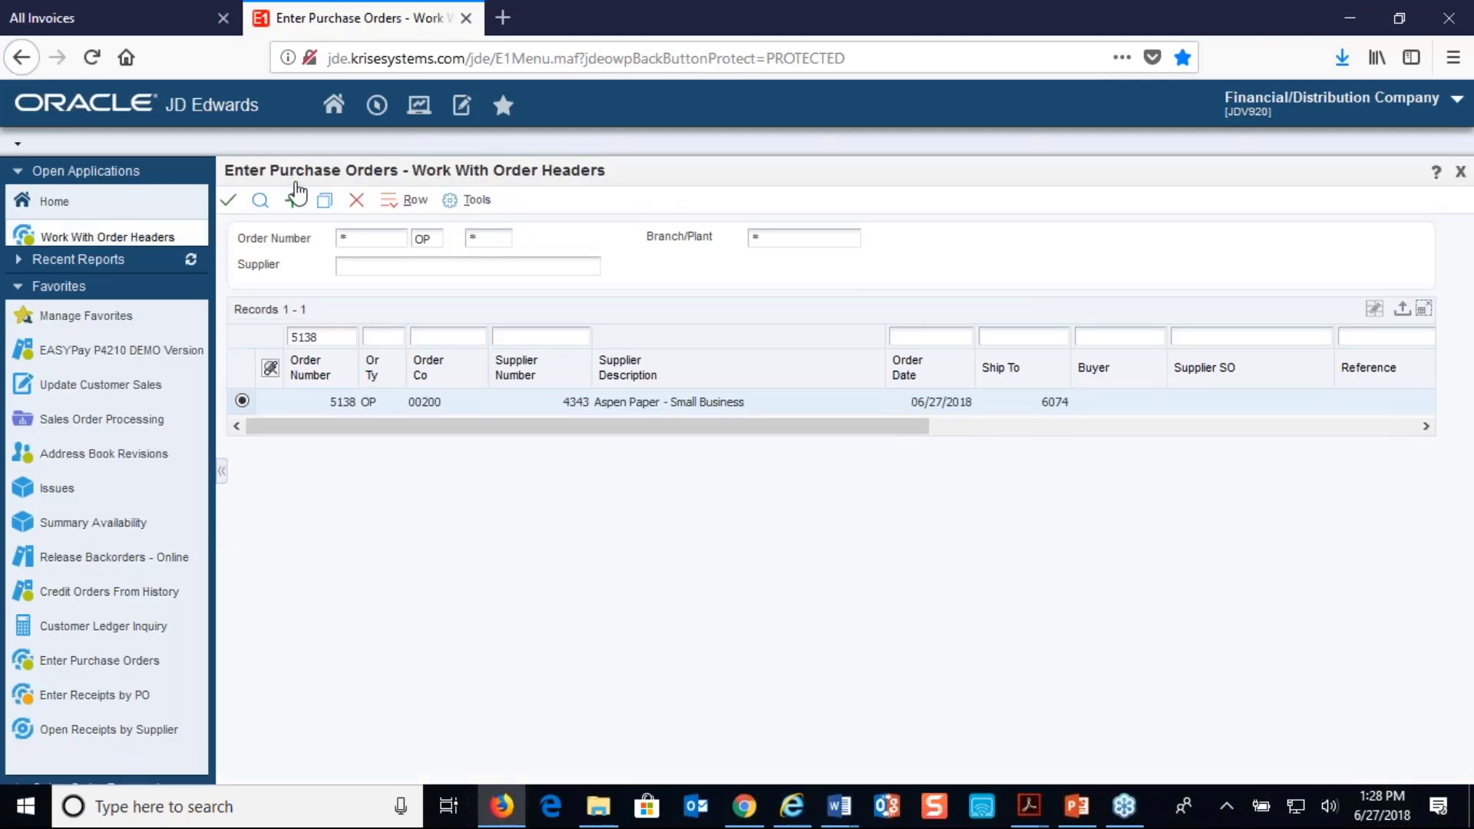
click(123, 23)
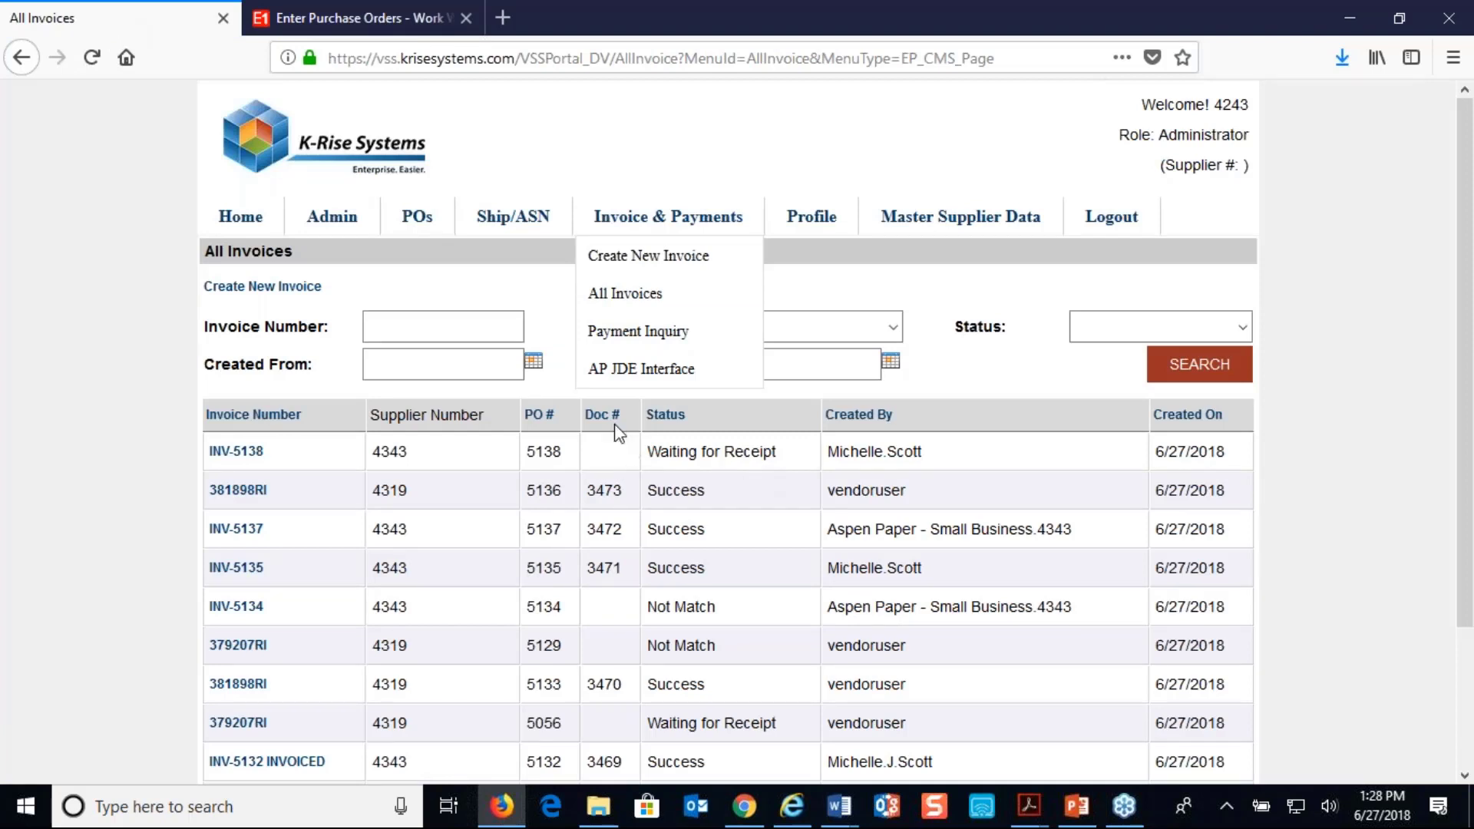
click(637, 295)
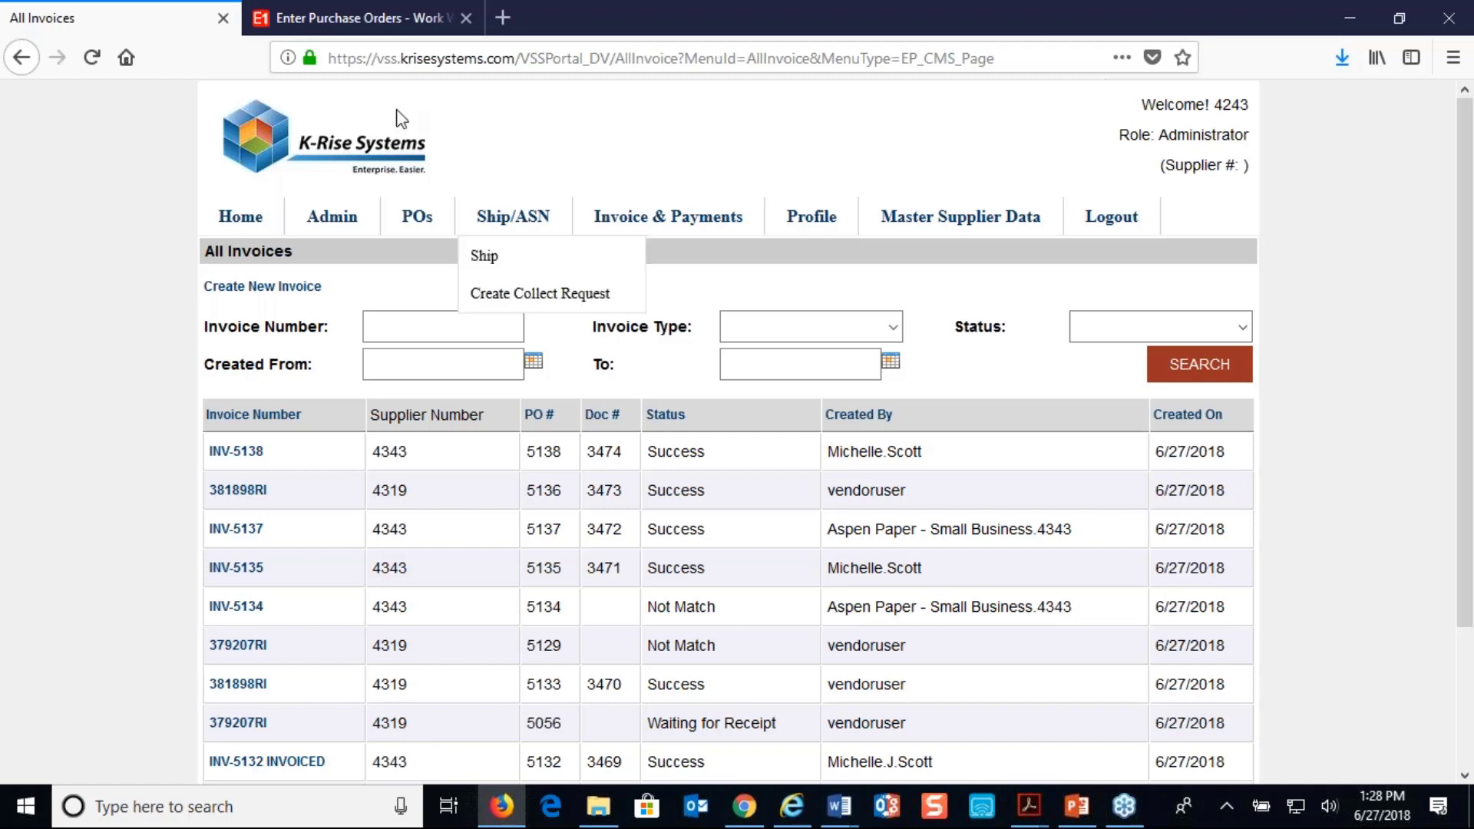
In JD Edwards, look up document 3474 in Open Receipts by Supplier, display its vouchered lines, and close the application
click(353, 18)
click(108, 731)
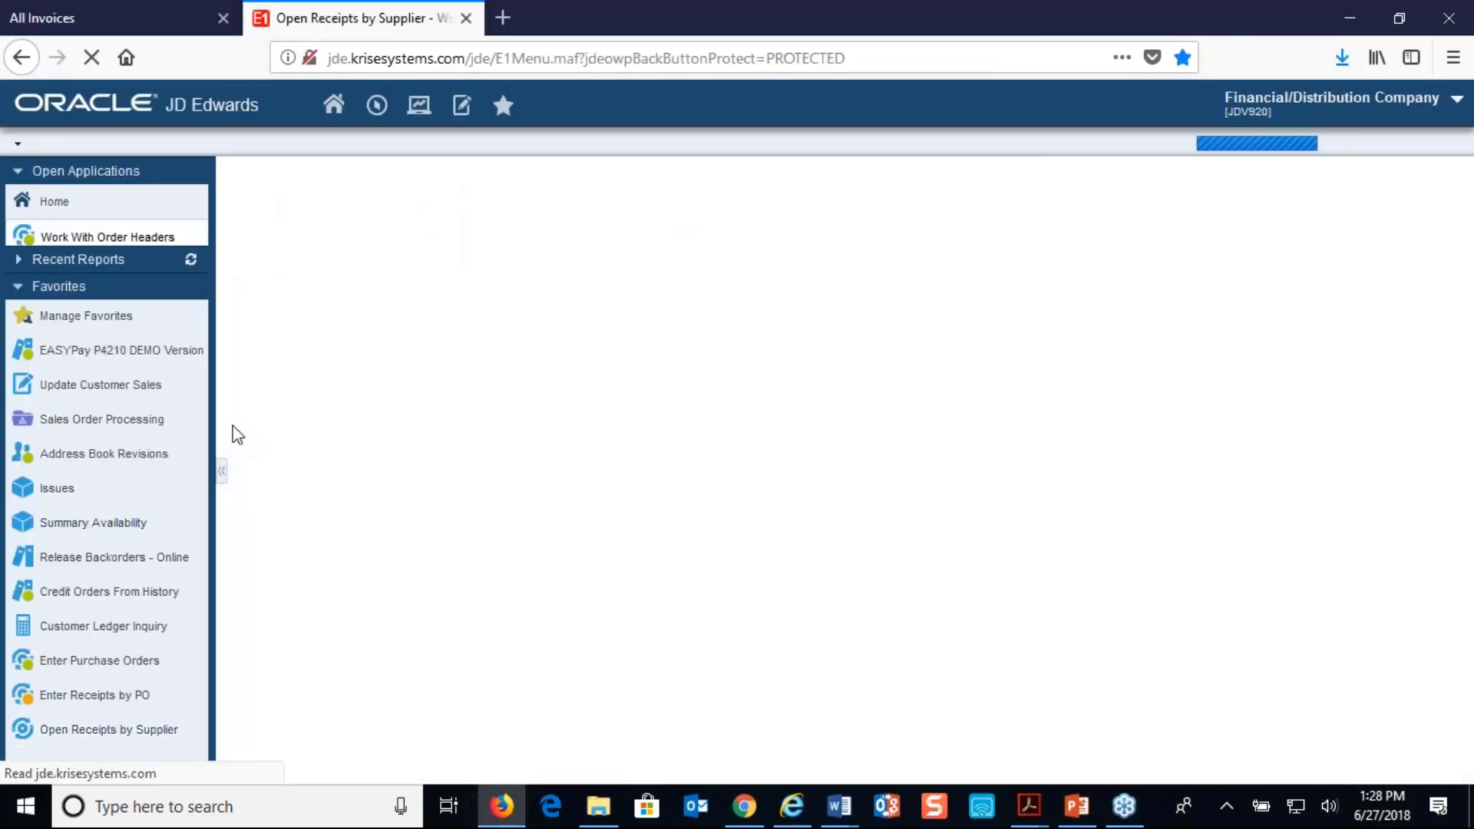
click(351, 235)
text(347)
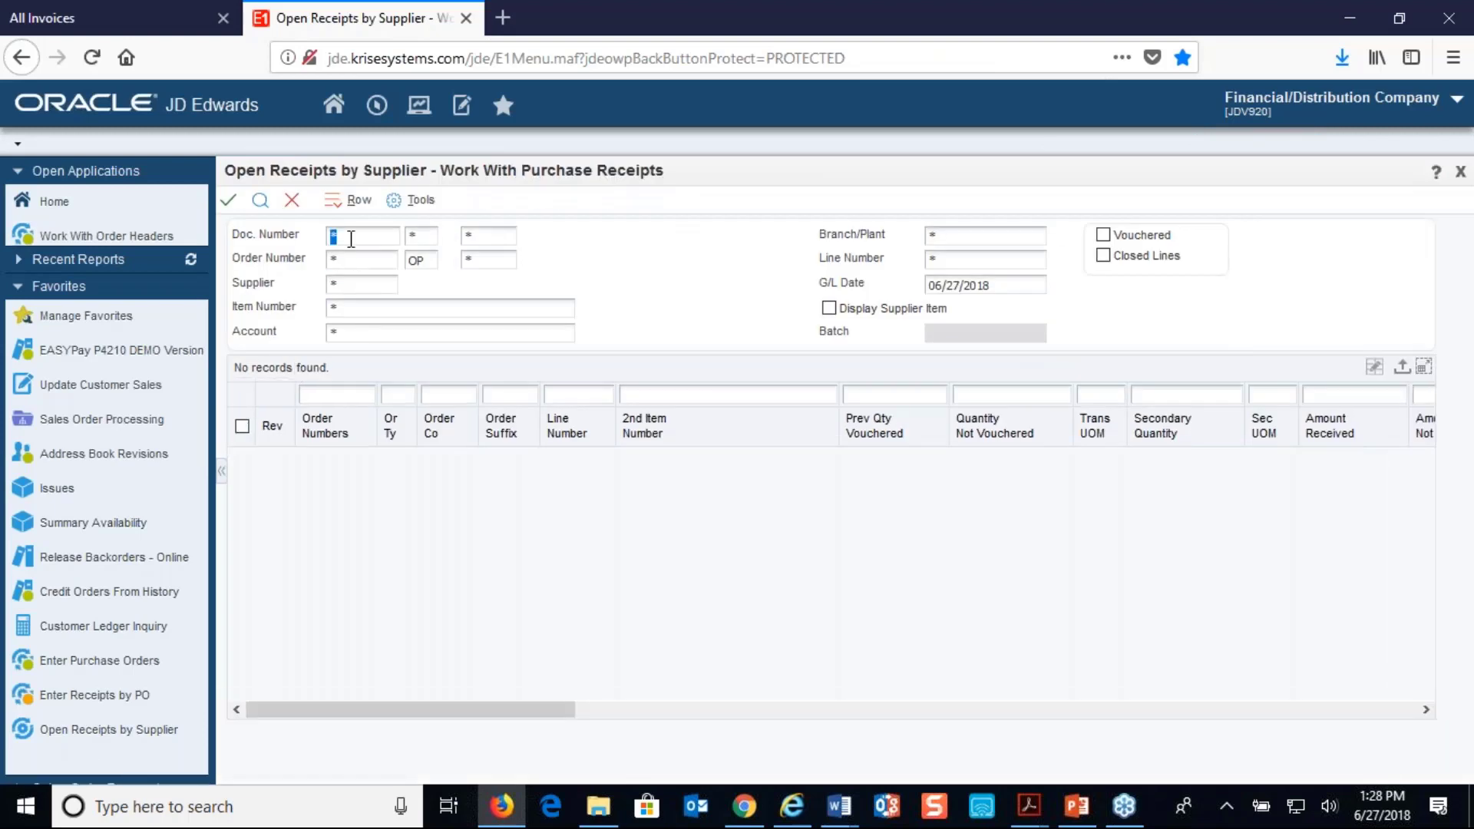
text(4)
click(261, 202)
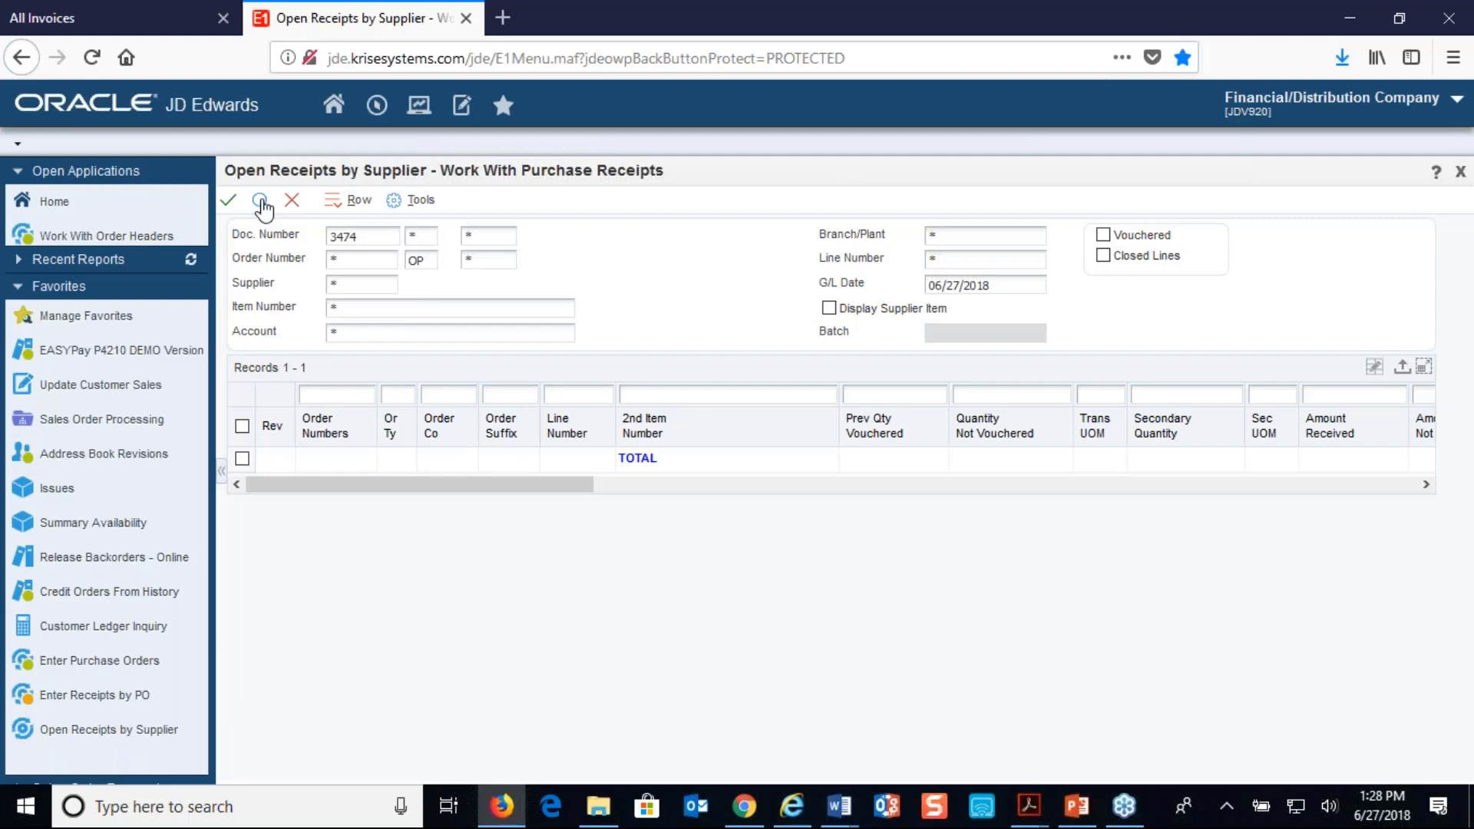
click(1103, 234)
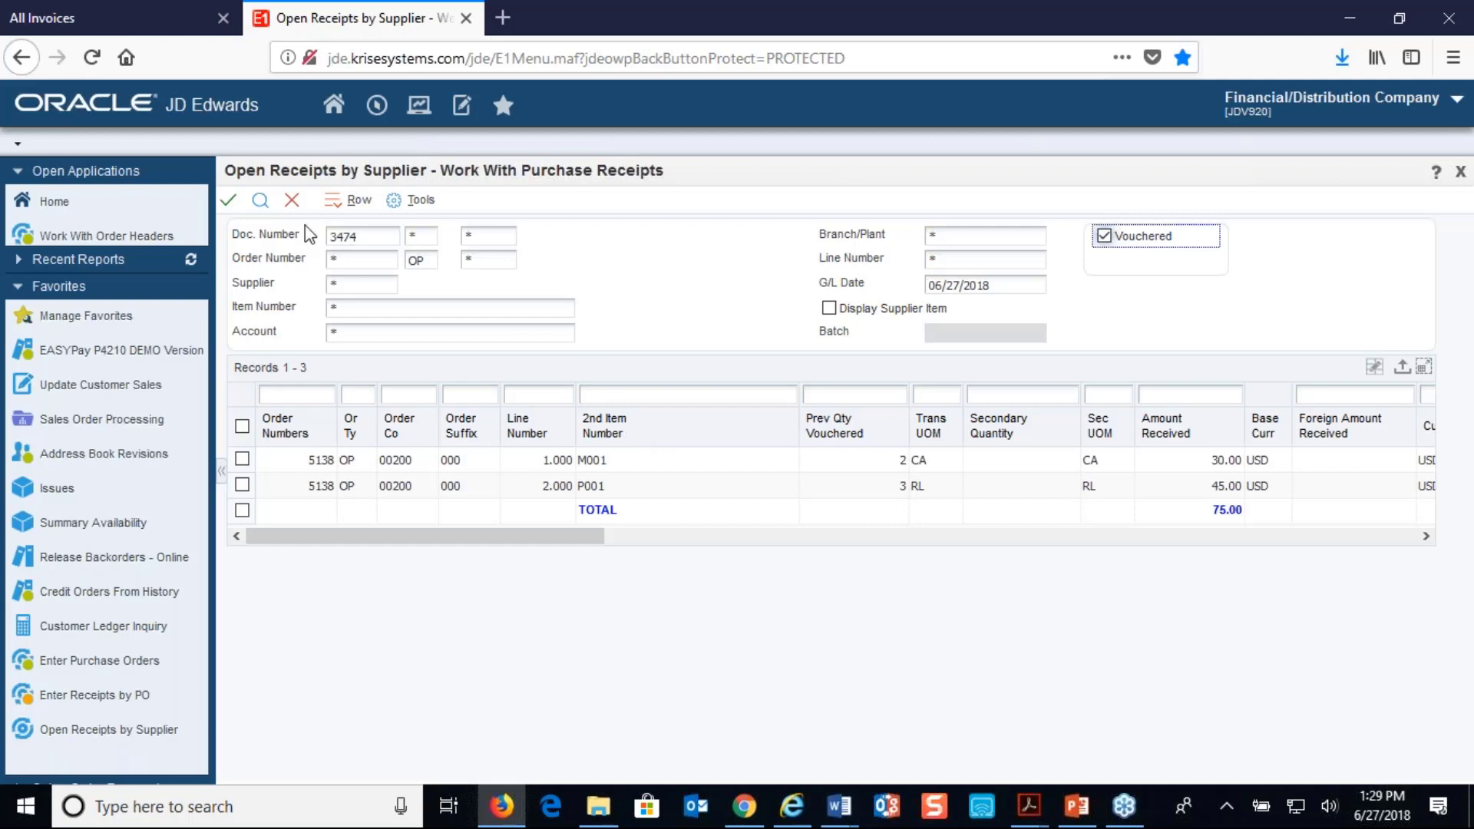
click(296, 203)
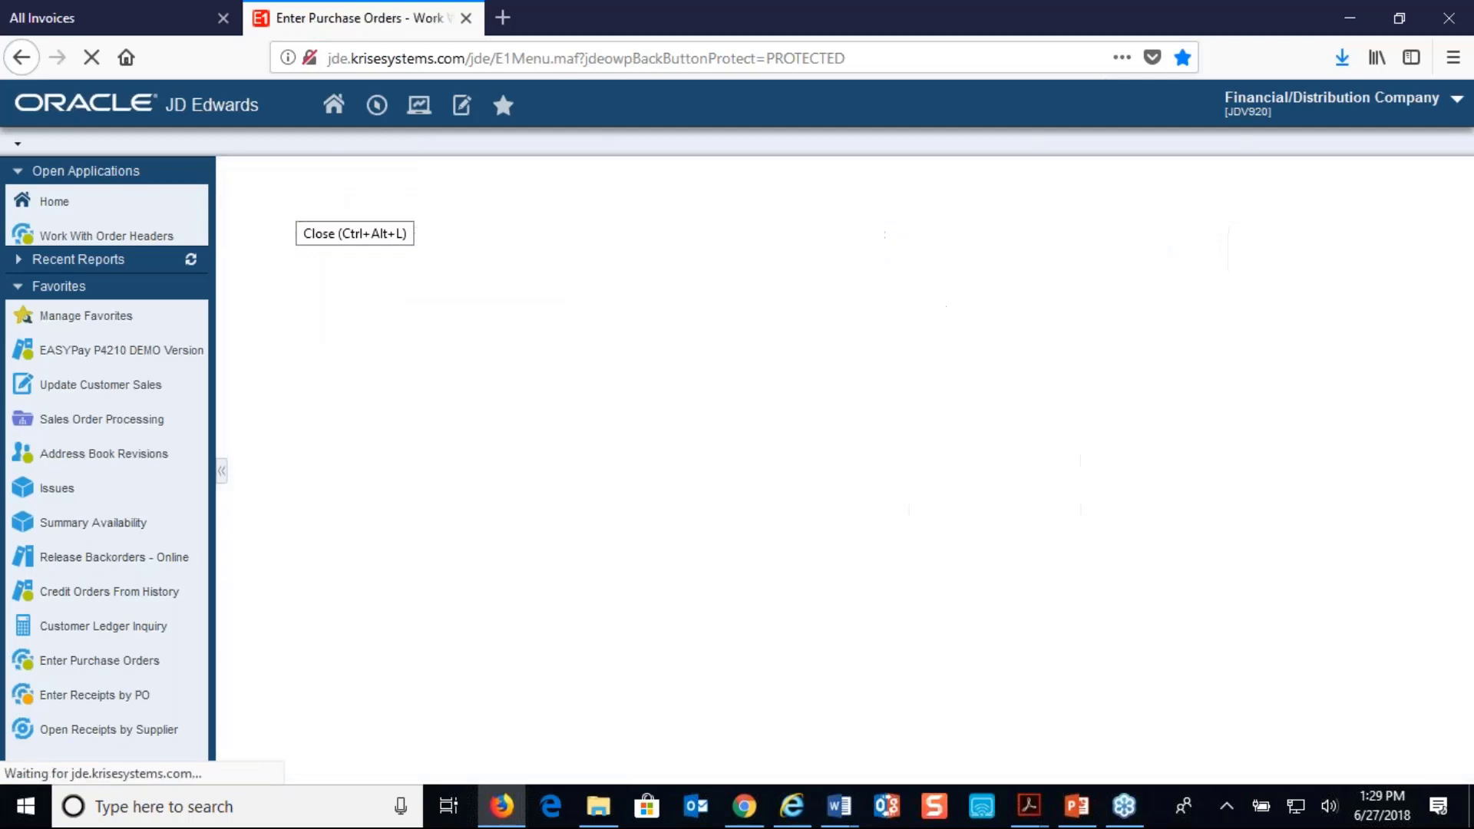
Start a new purchase order in Enter Purchase Orders for branch/plant M30 and supplier 4343, and accept its header
click(357, 204)
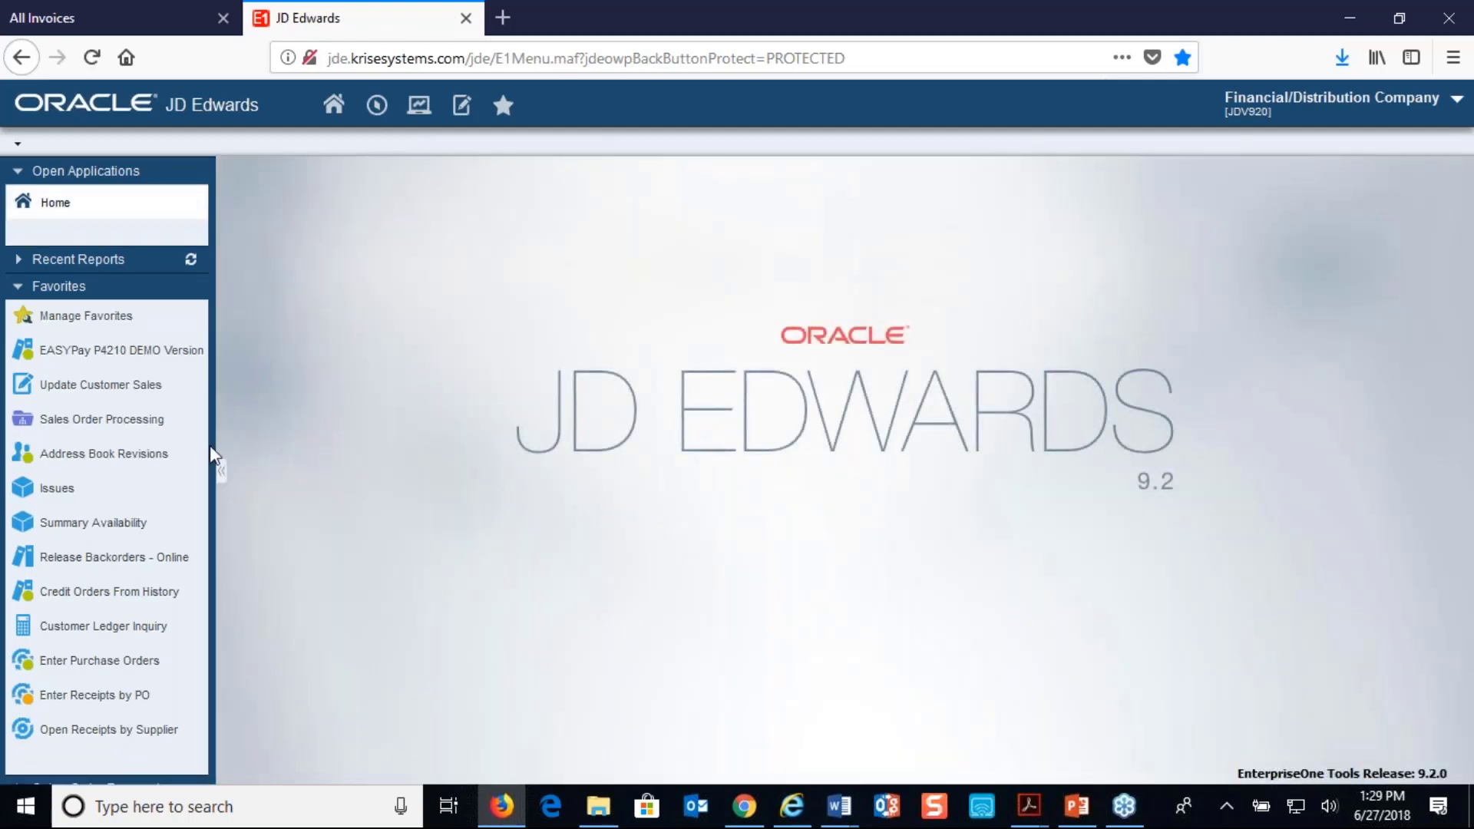
click(145, 660)
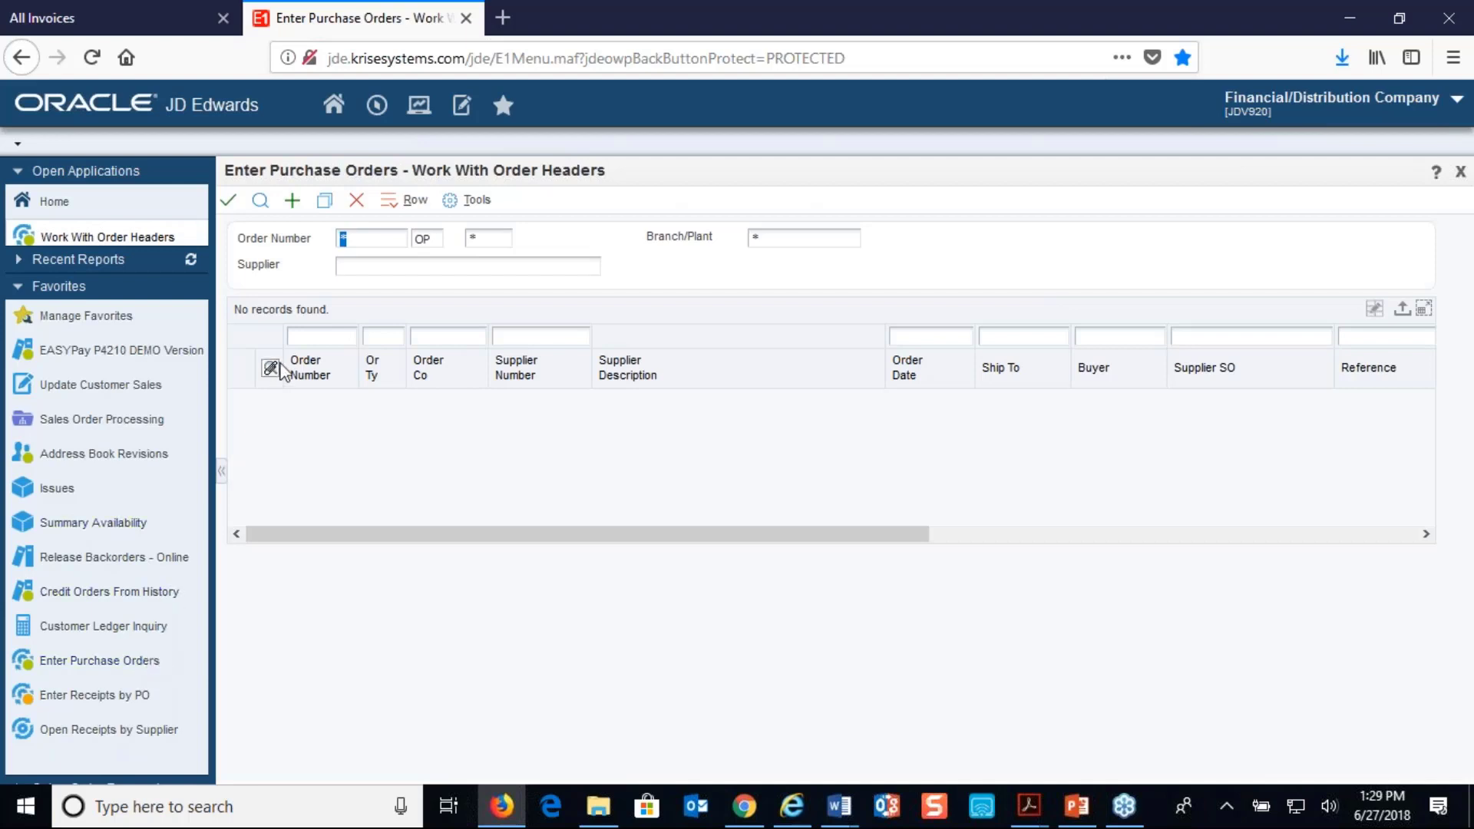
click(291, 203)
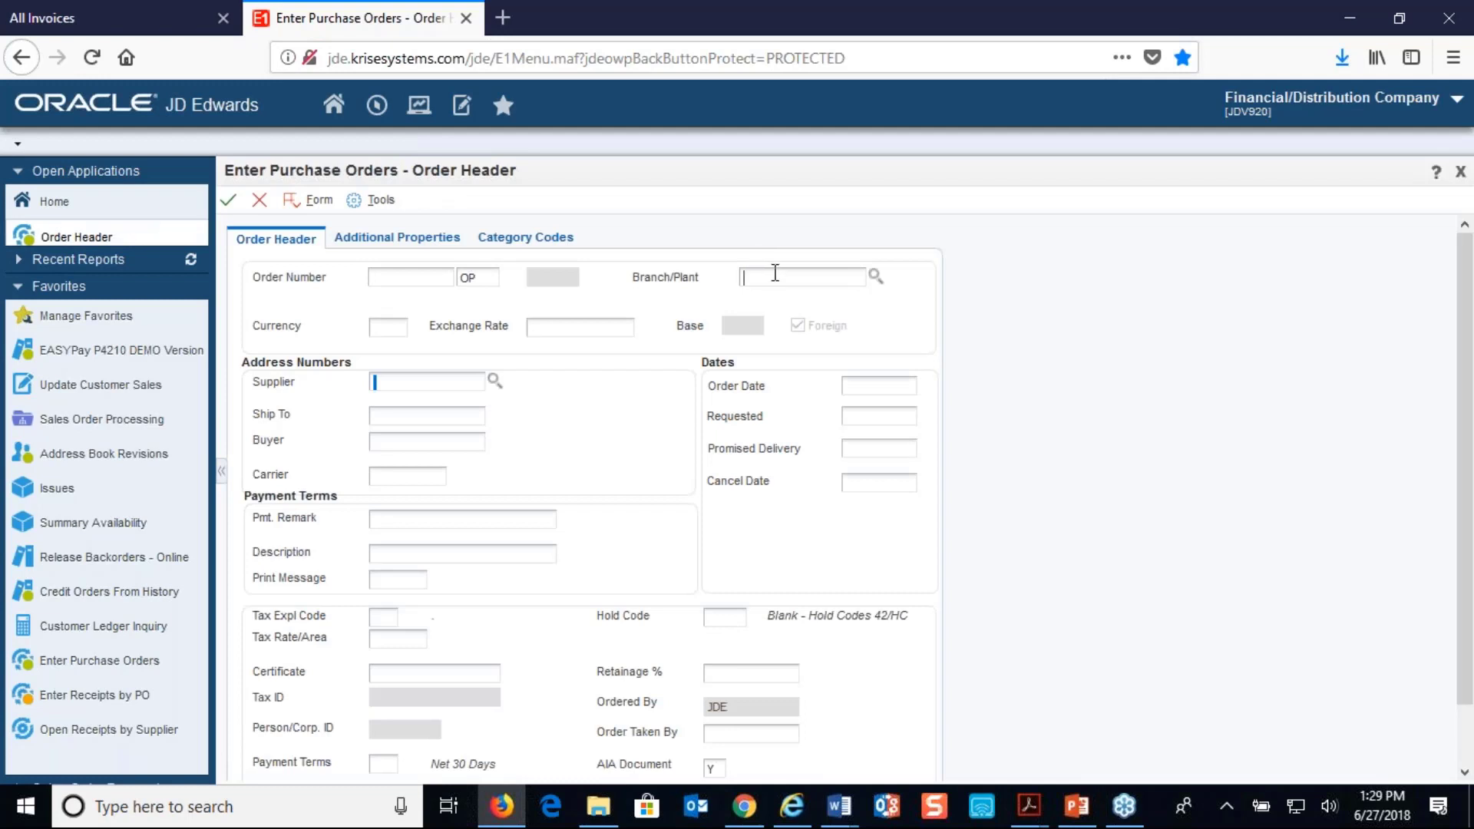
text(30)
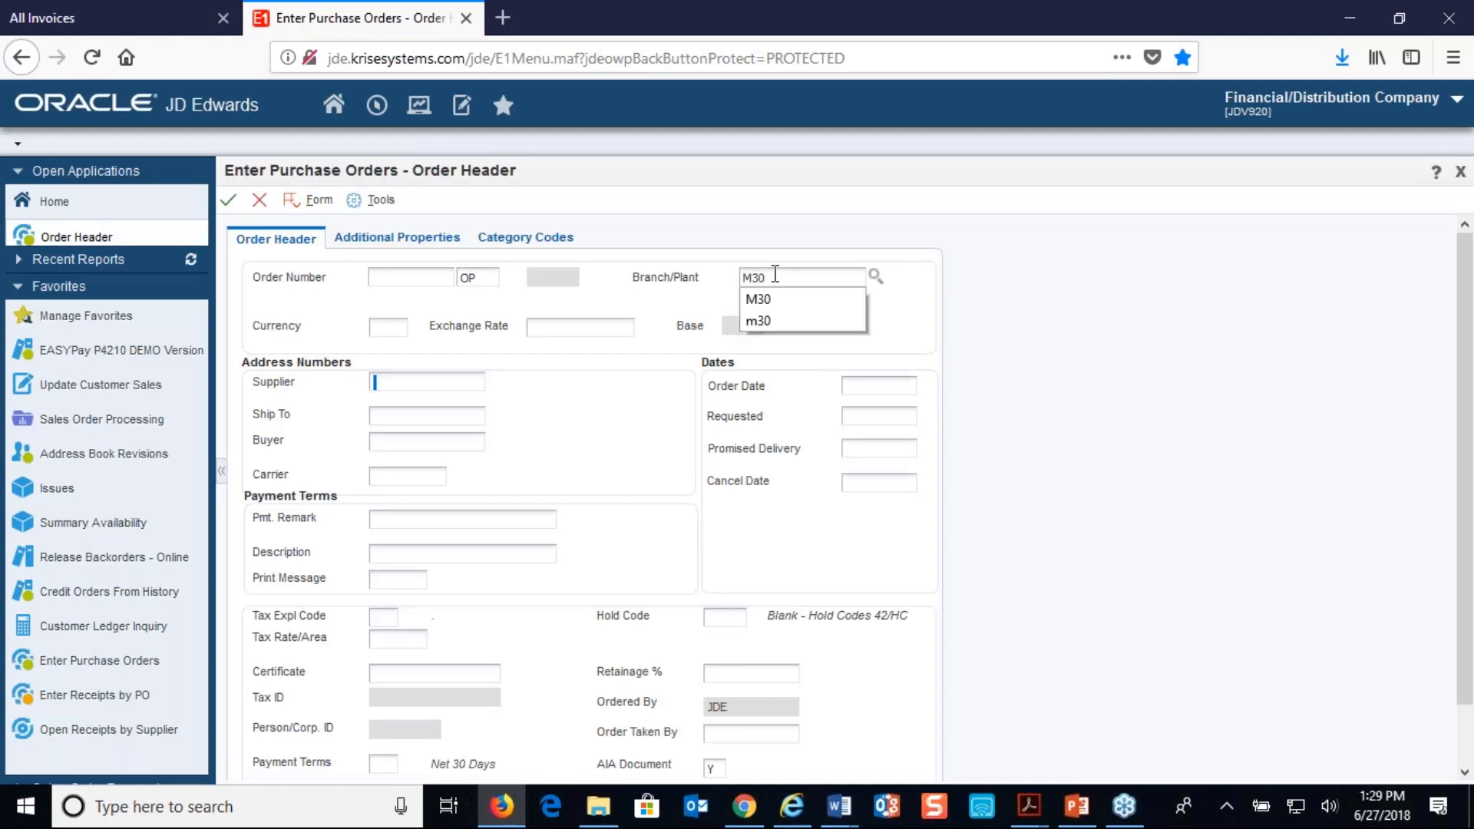
key(Return)
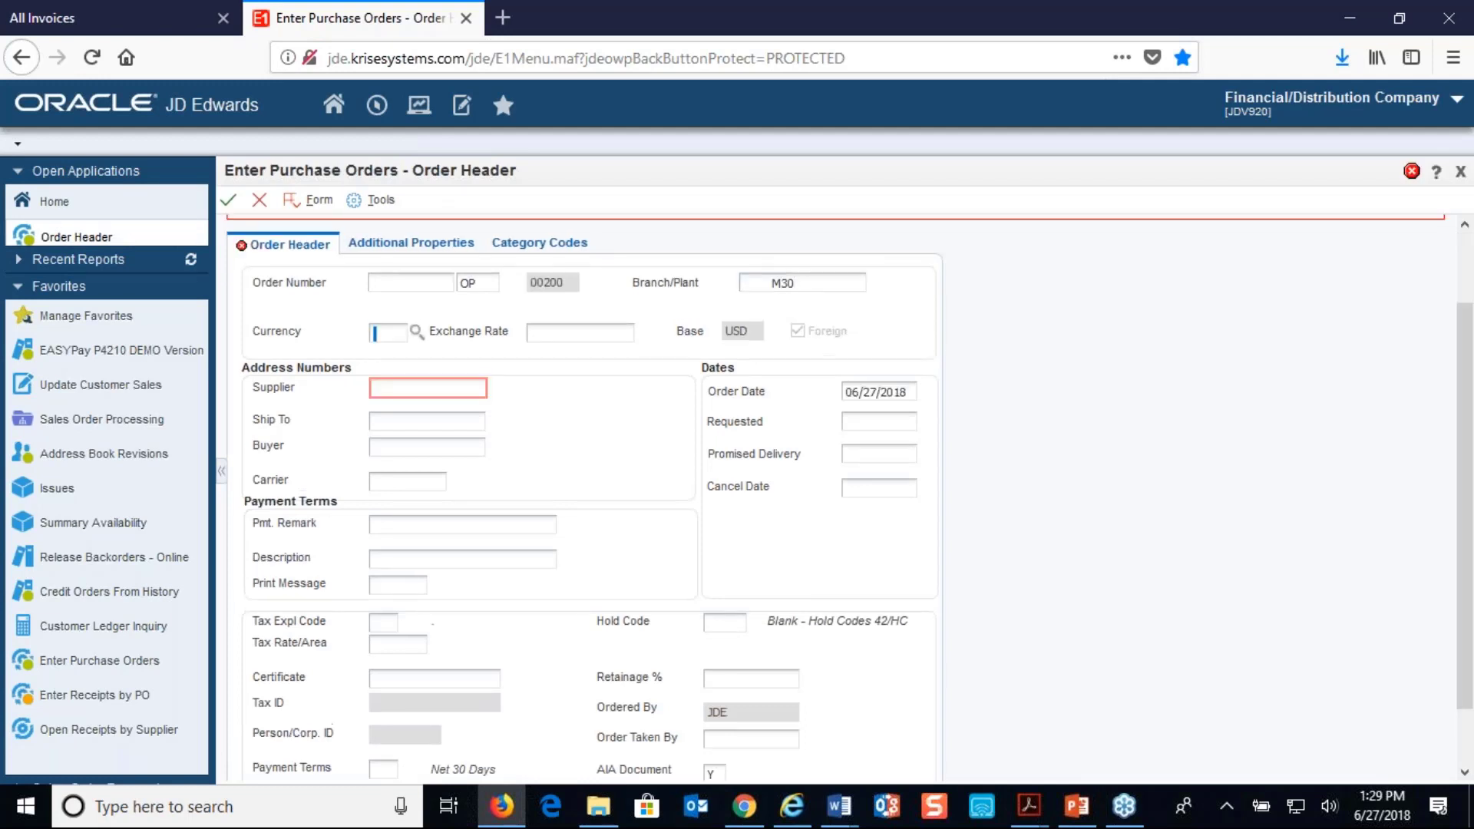
click(407, 388)
text(4343)
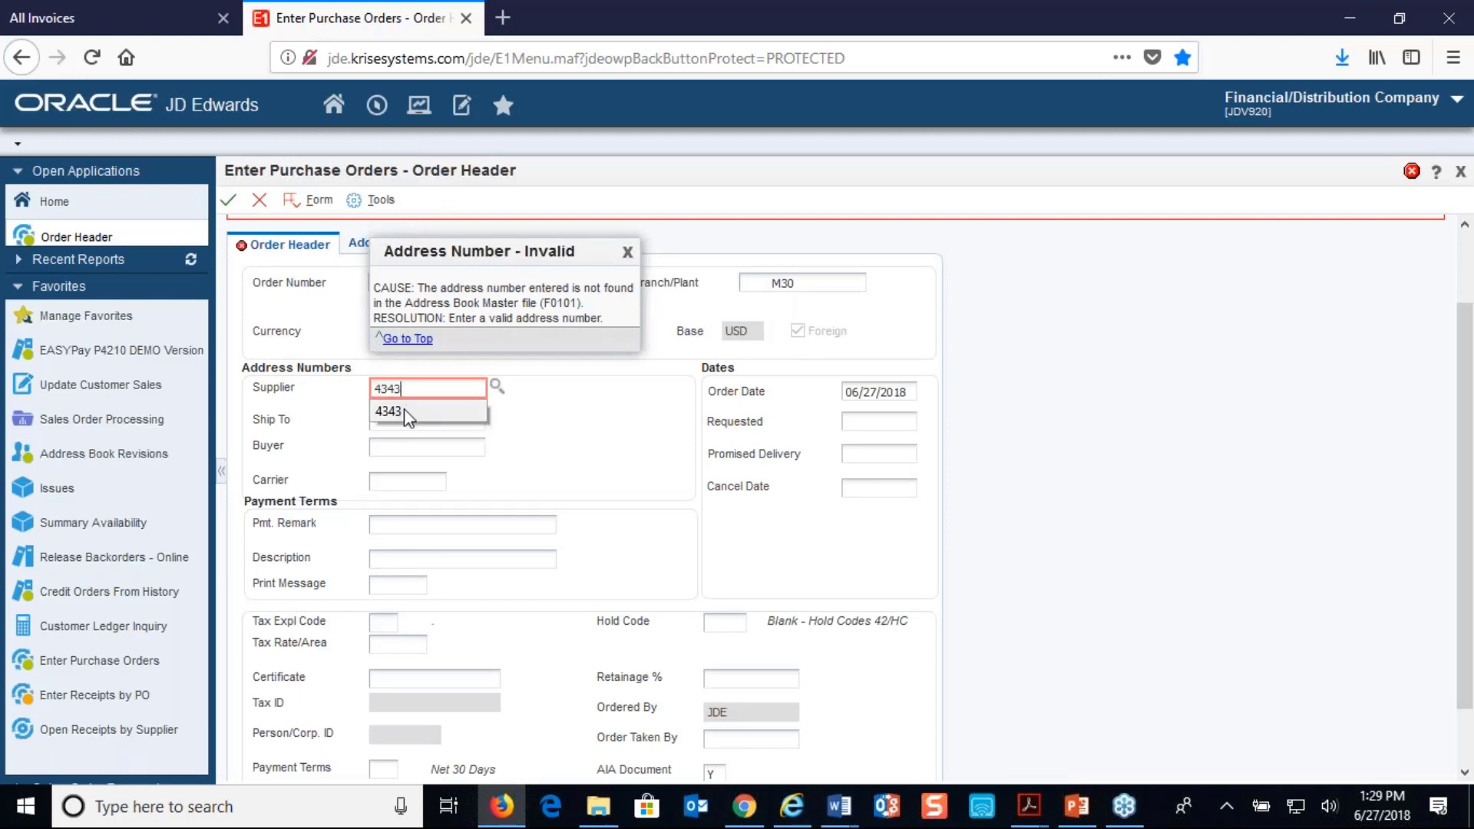
key(Tab)
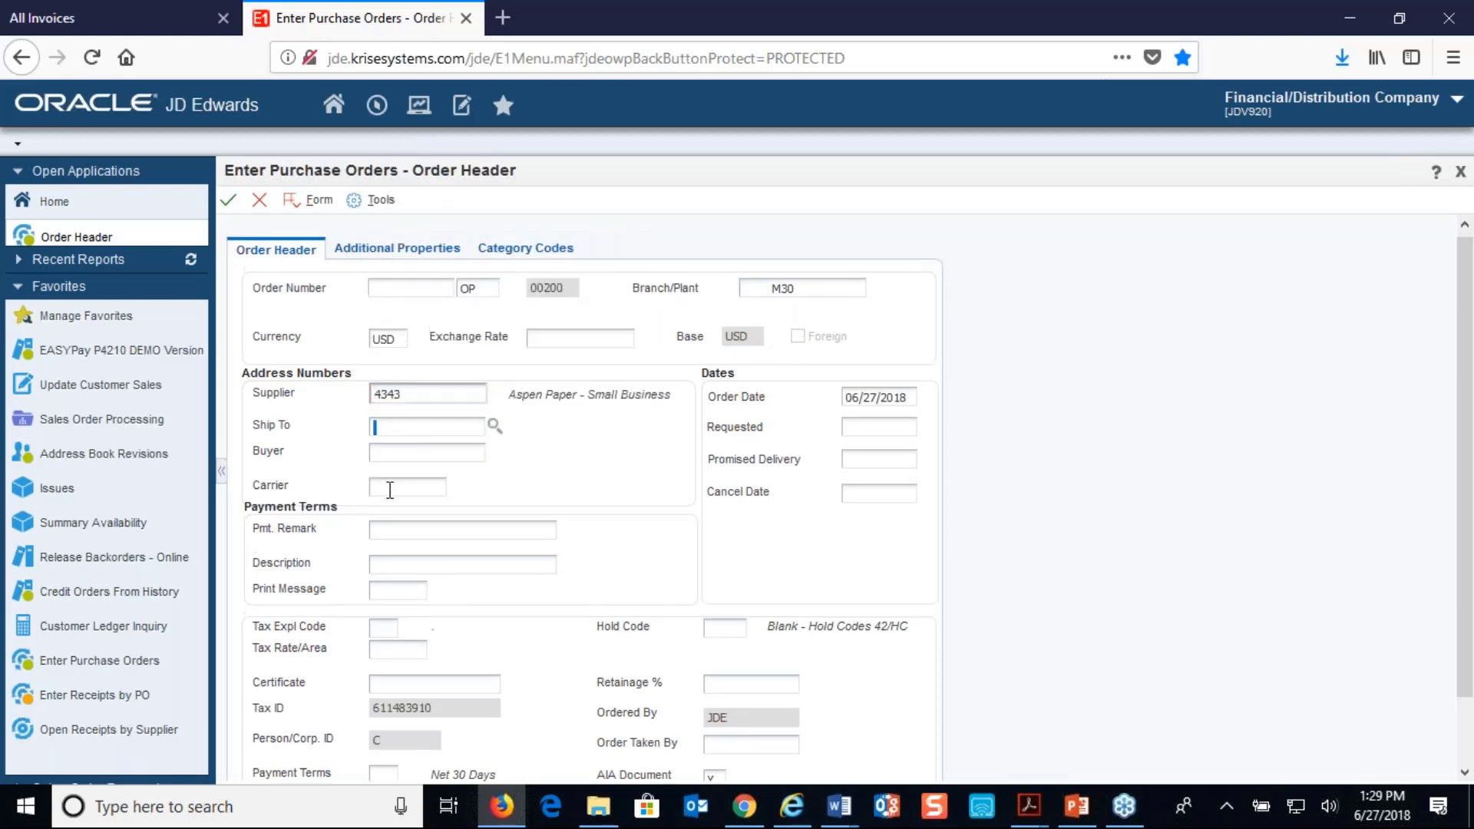
click(228, 201)
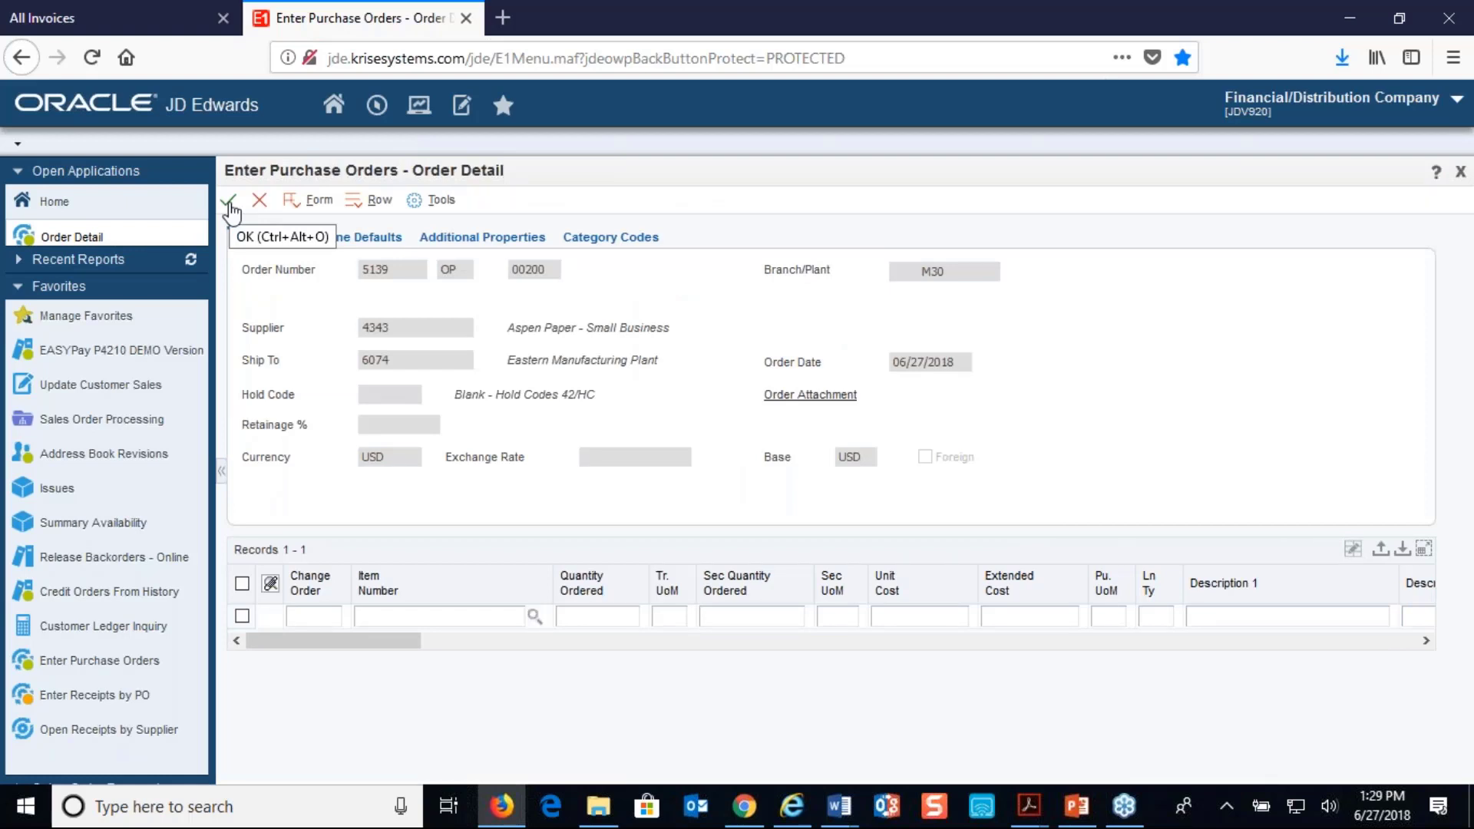
Enter a CHAIR line with quantity 5, unit cost 100 and line type J in the order detail
text(chair)
key(Tab)
text(5)
key(Tab)
key(Tab)
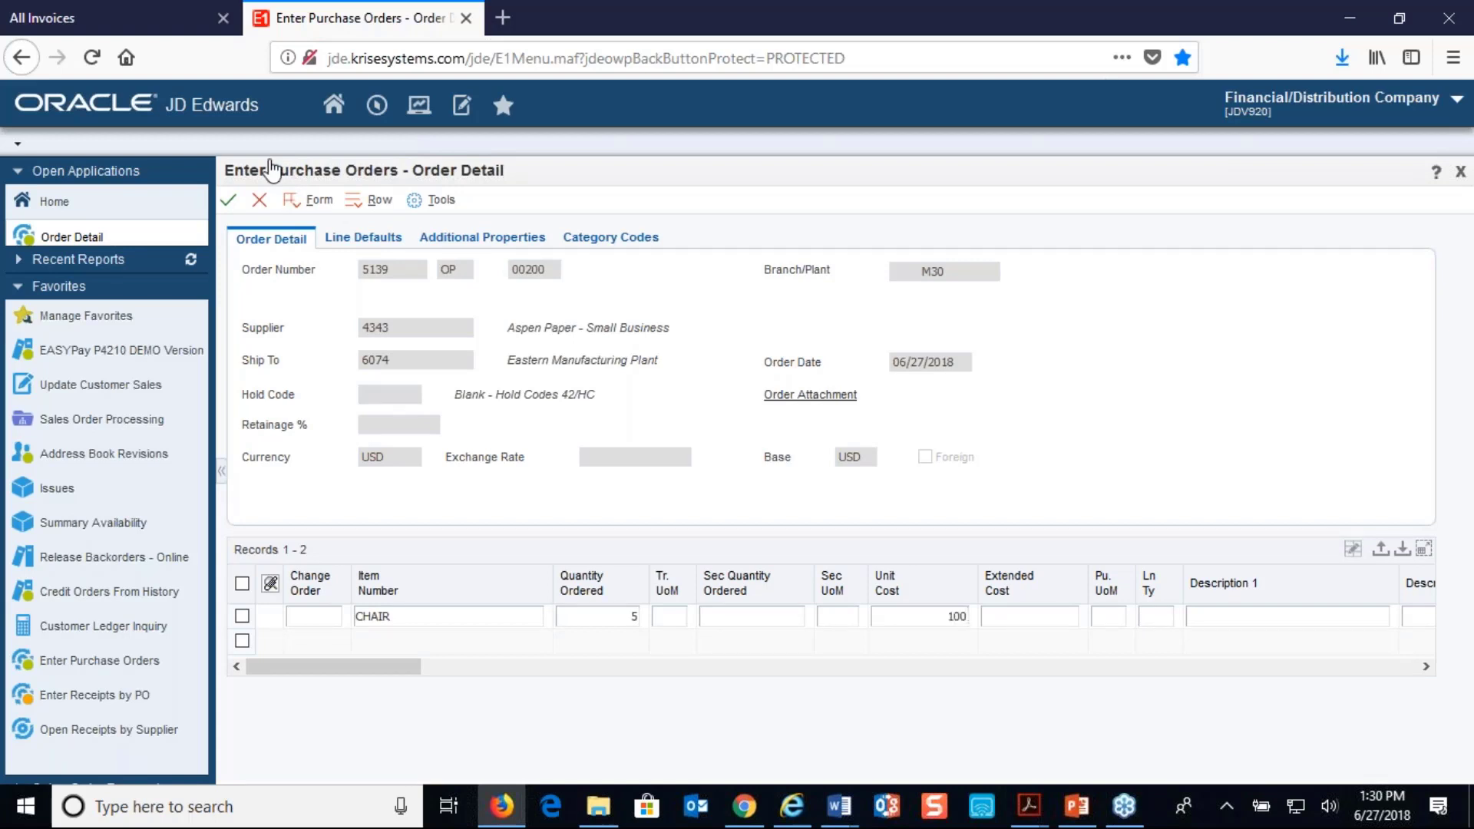
text(100)
key(Tab)
key(Tab)
key(Tab)
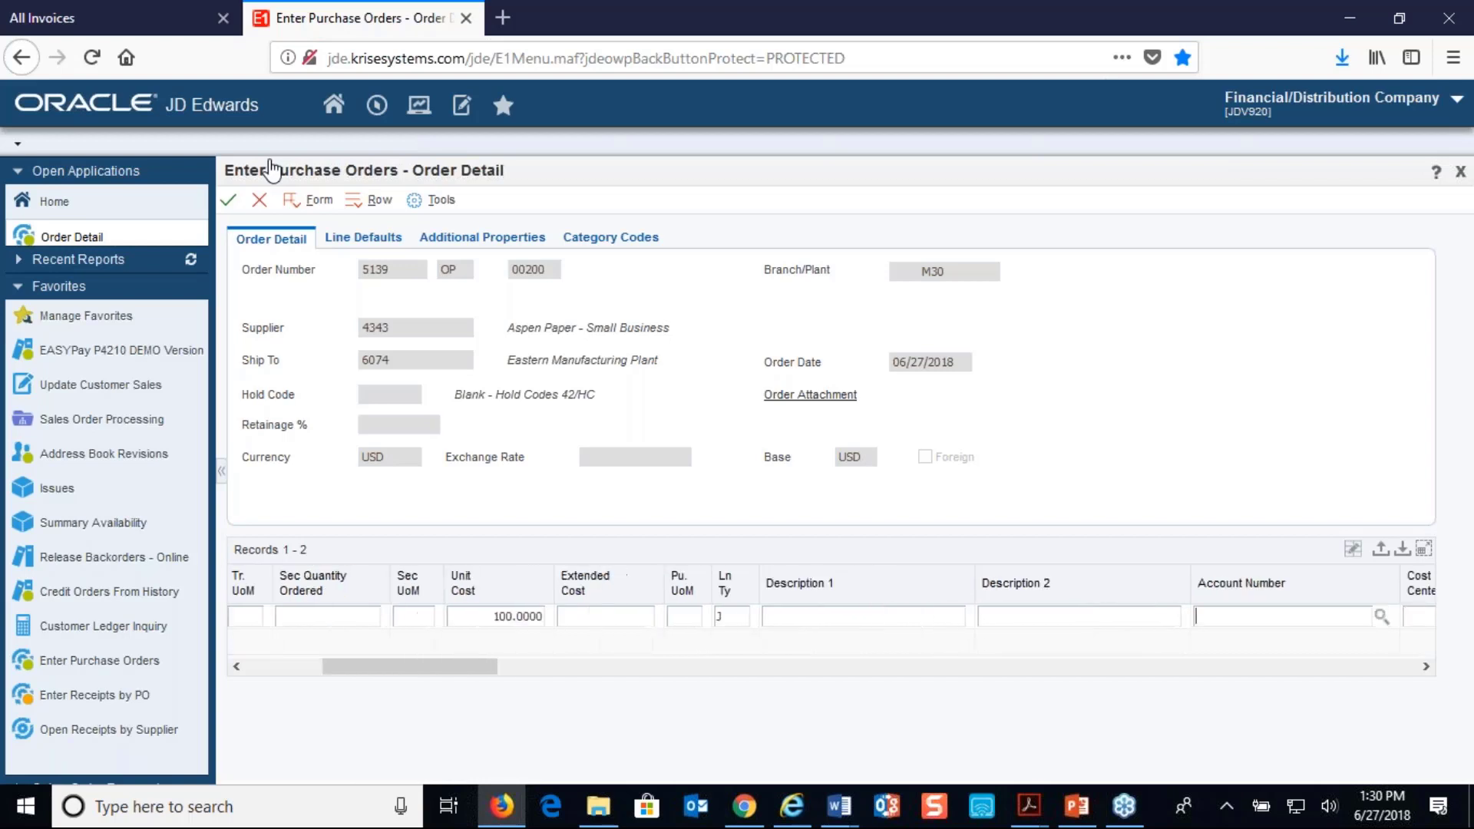
key(Tab)
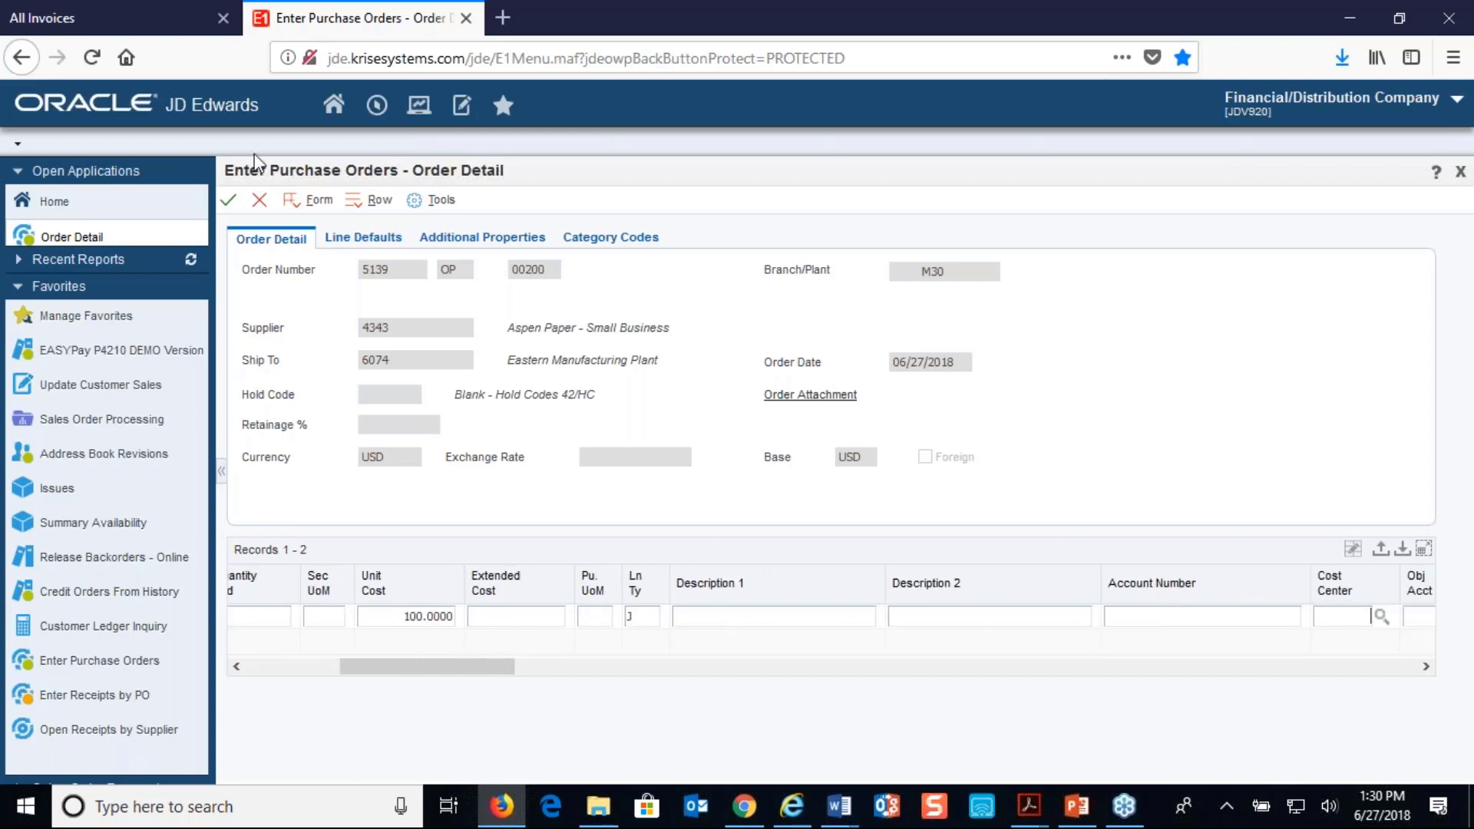
Assign ledger account M30.1469 to the CHAIR line
click(1154, 618)
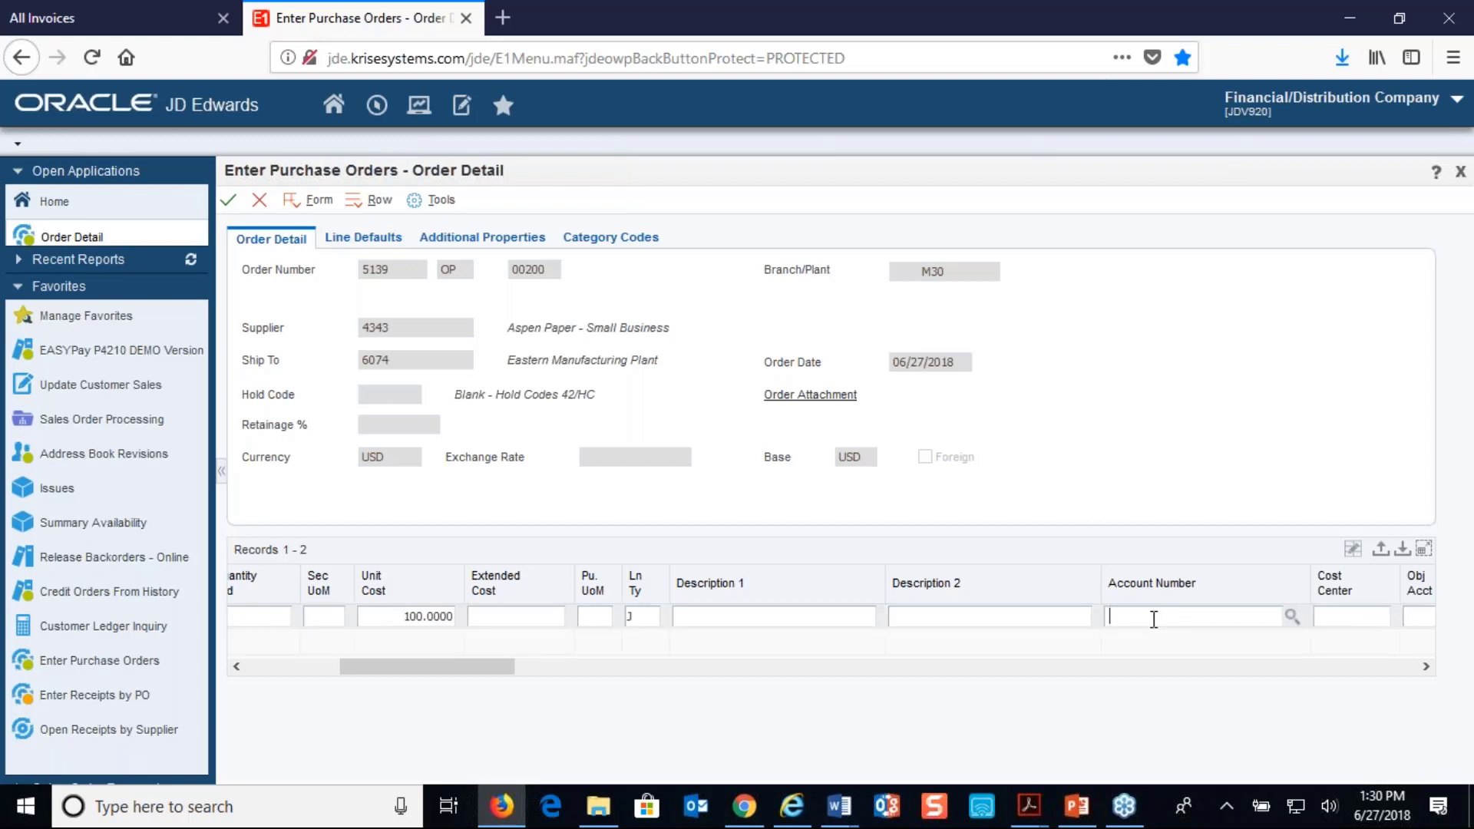
text(M30.)
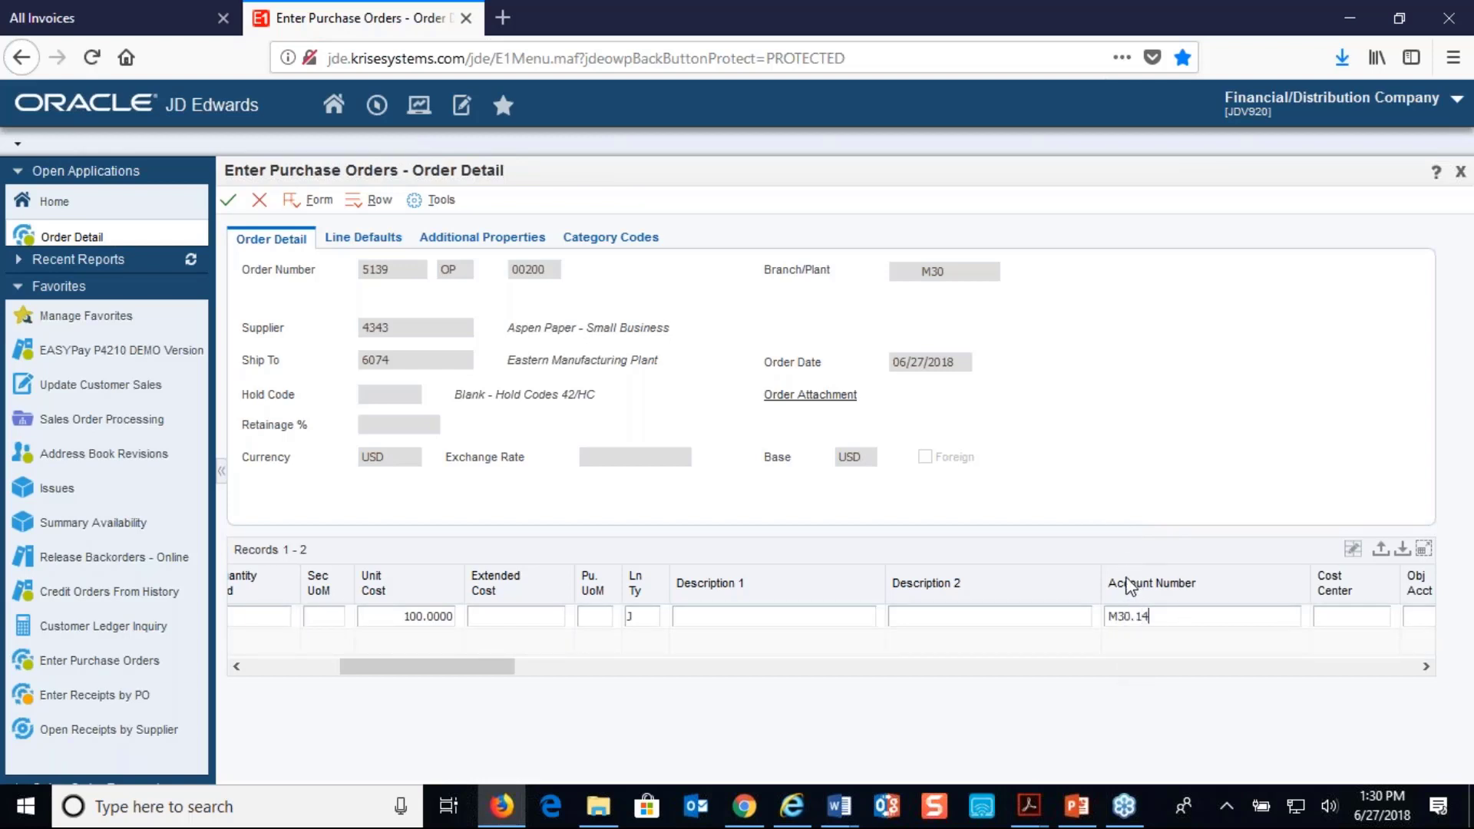
text(1469)
key(Tab)
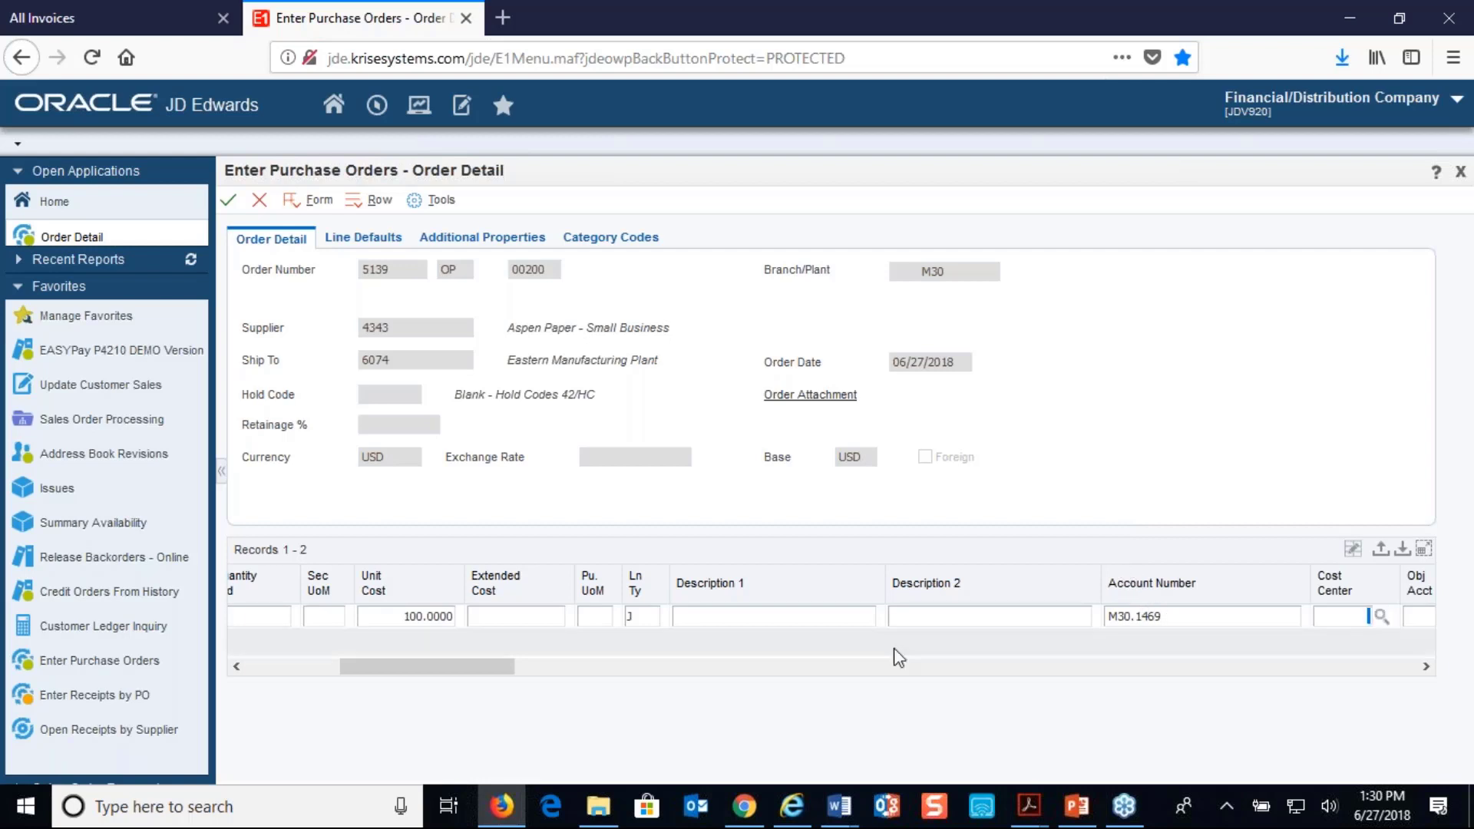
Add a second order line for DESK with quantity 1, unit cost 500 and line type J
drag(513, 666, 414, 667)
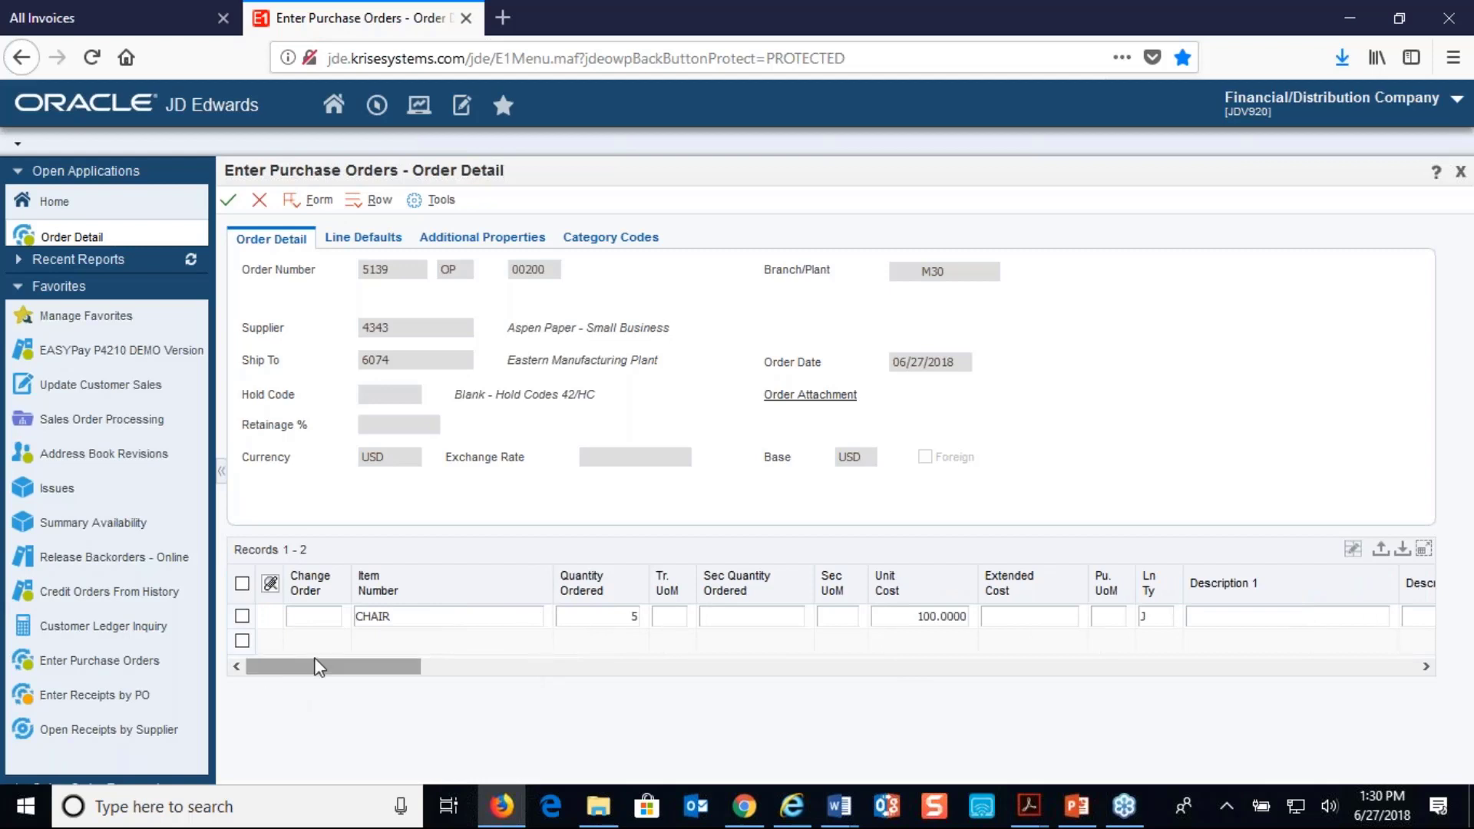
click(377, 632)
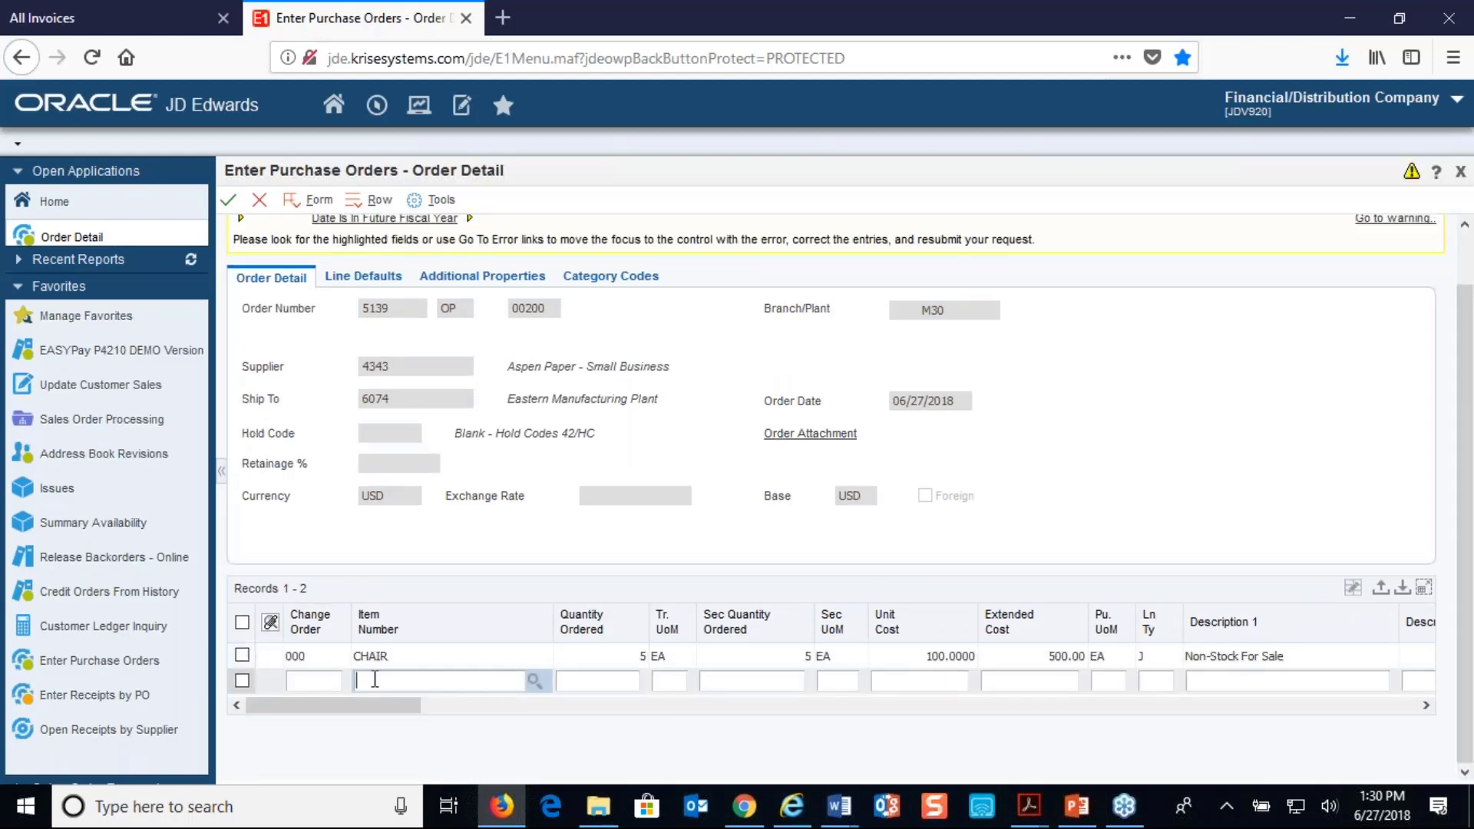
text(DESK)
key(Tab)
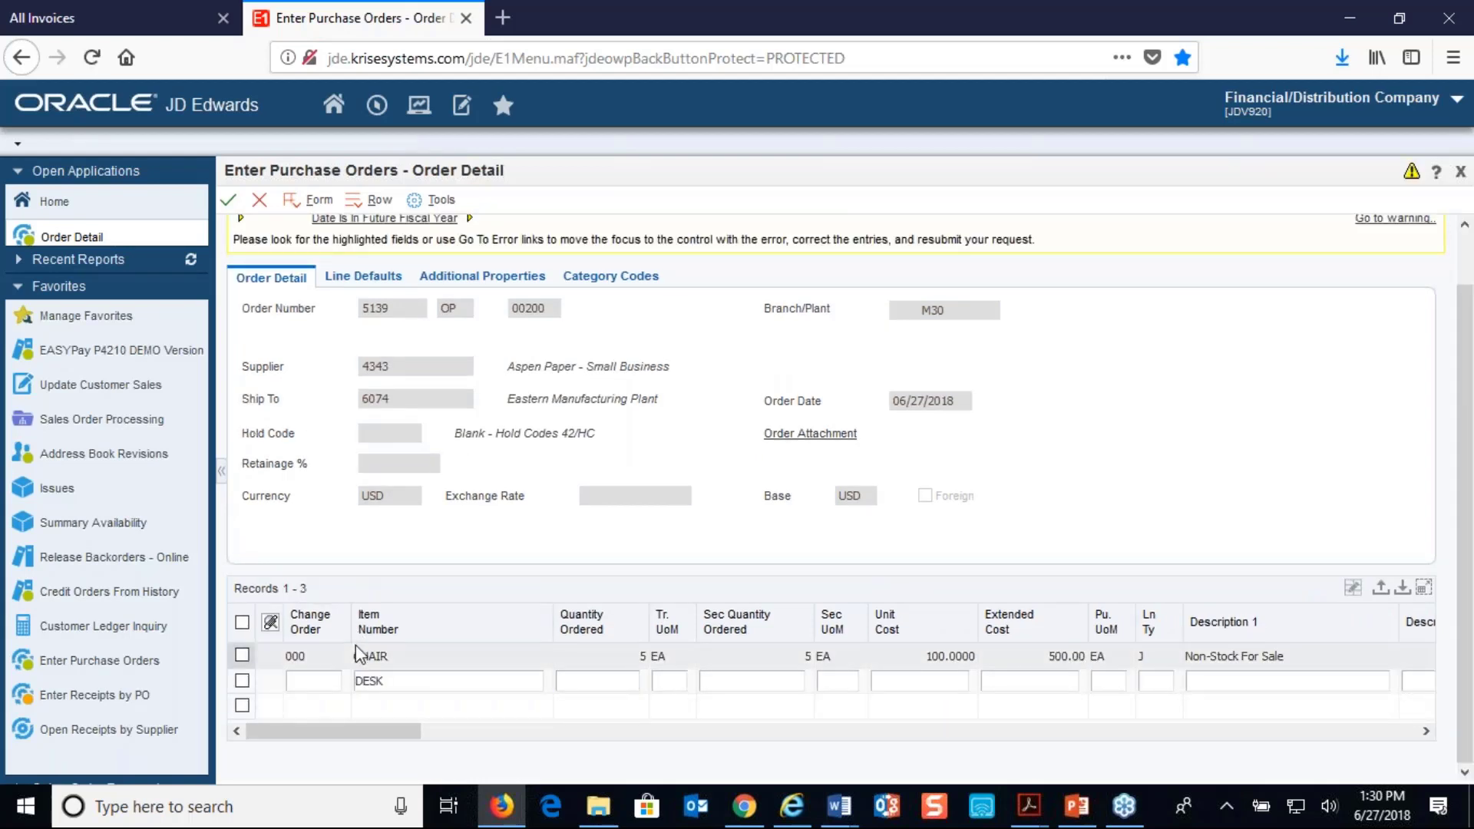
text(1)
key(Tab)
key(Tab)
key(Tab)
Assign ledger account M30.1469 to the DESK line and submit the purchase order
key(Tab)
key(Tab)
key(Tab)
text(J)
key(Tab)
key(Tab)
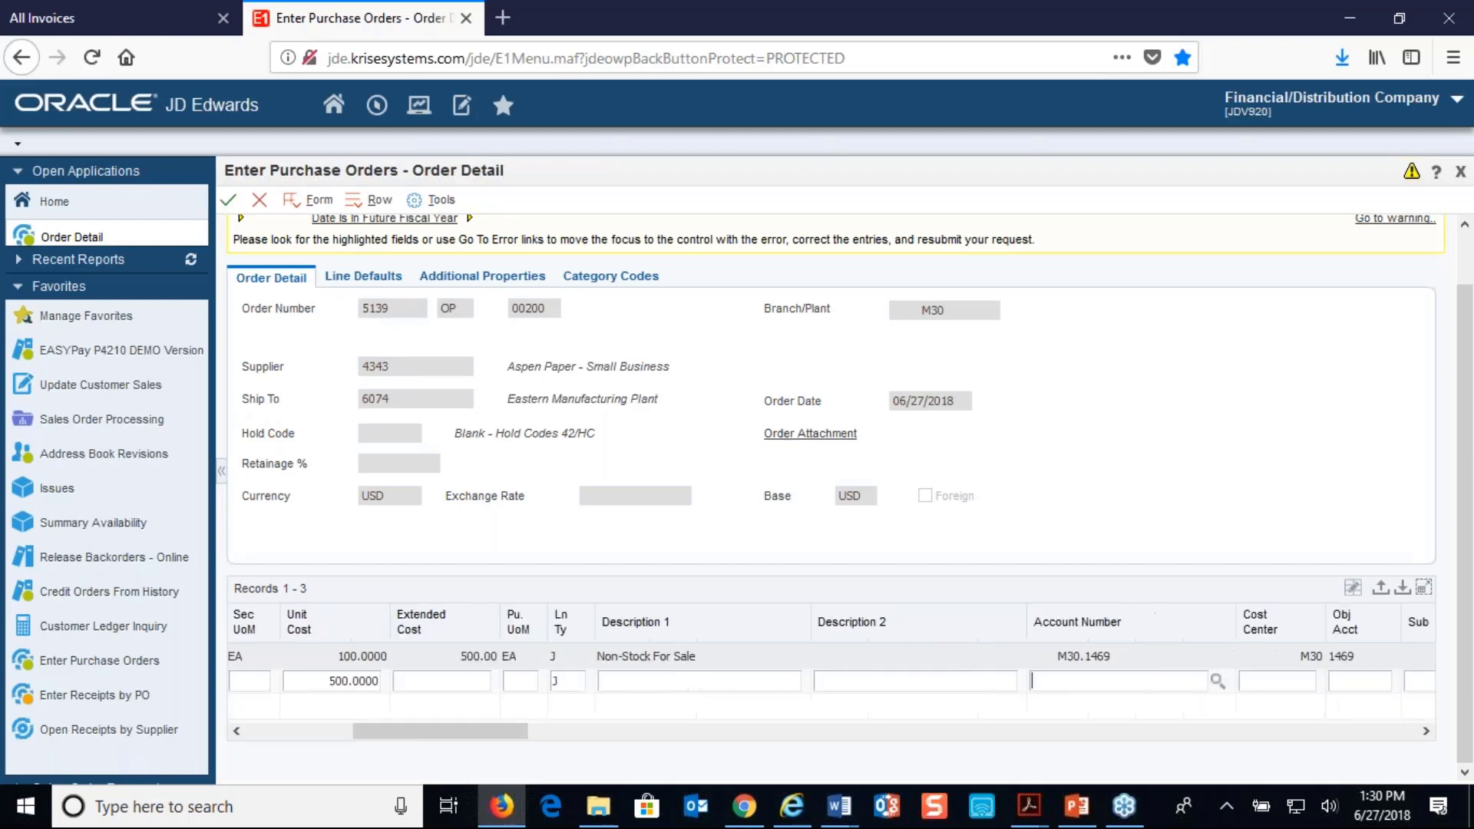
key(shift+Tab)
text(M30)
key(Tab)
key(Down)
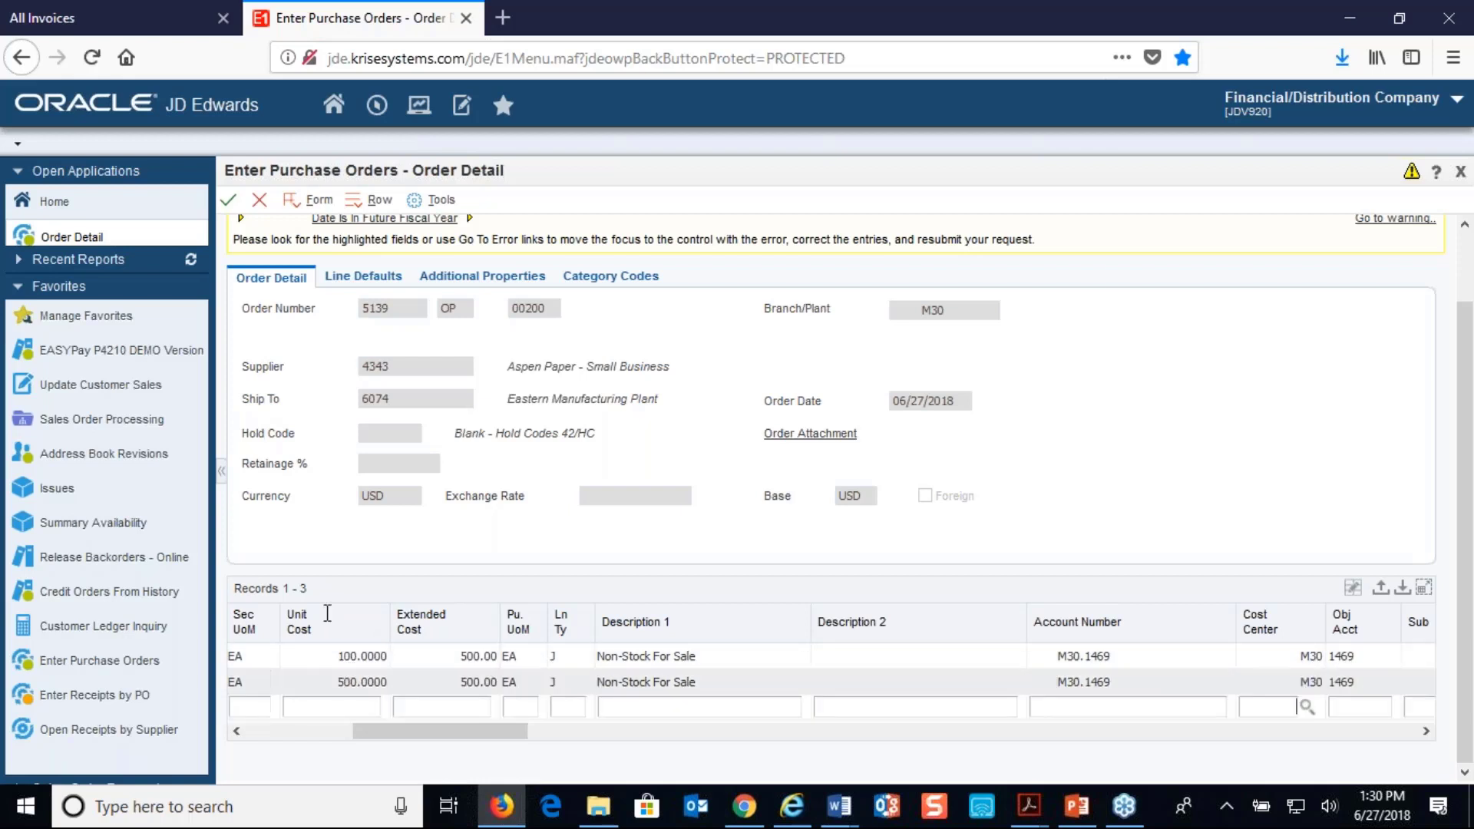
click(231, 196)
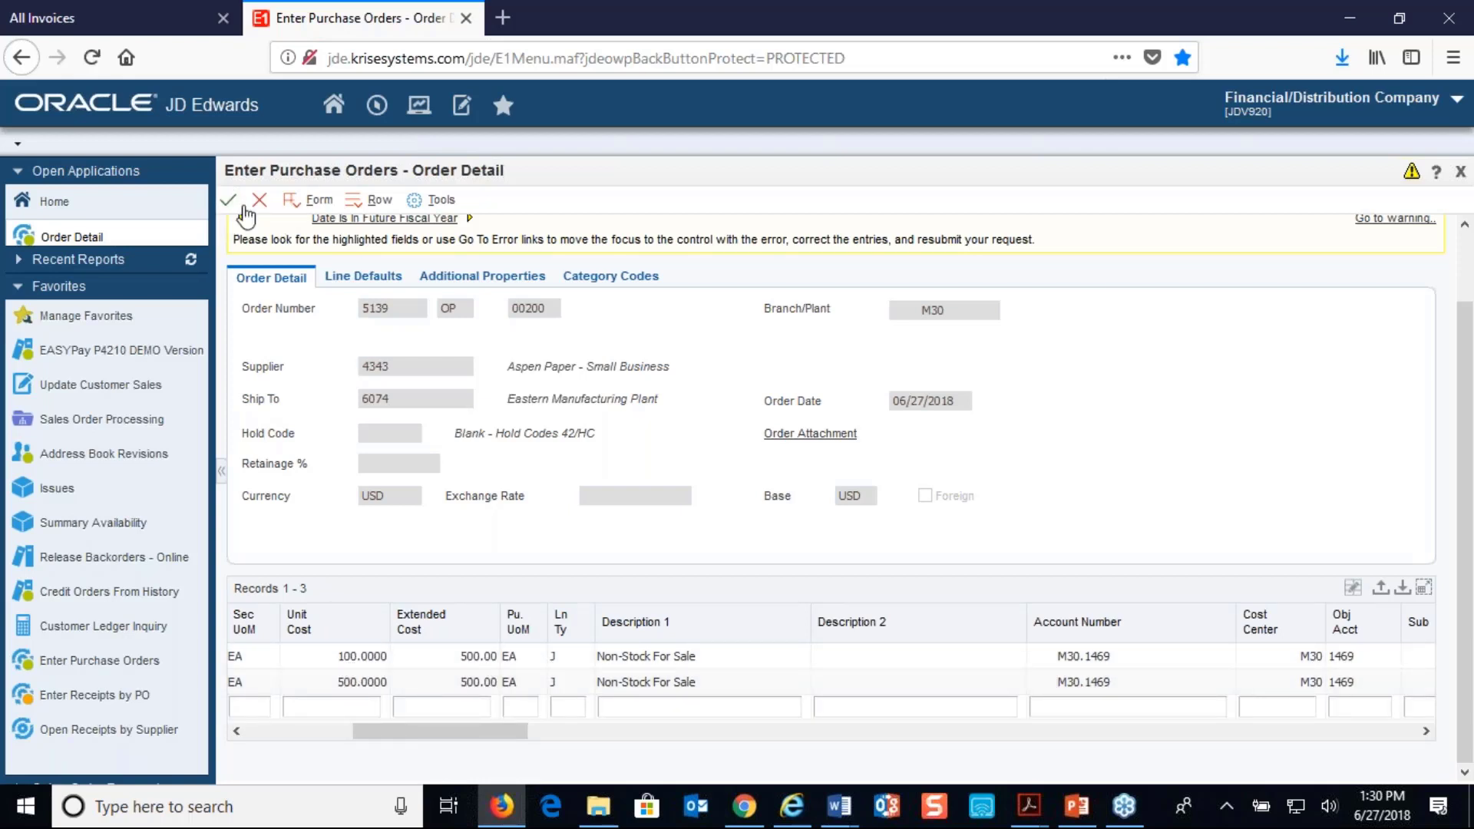
click(231, 201)
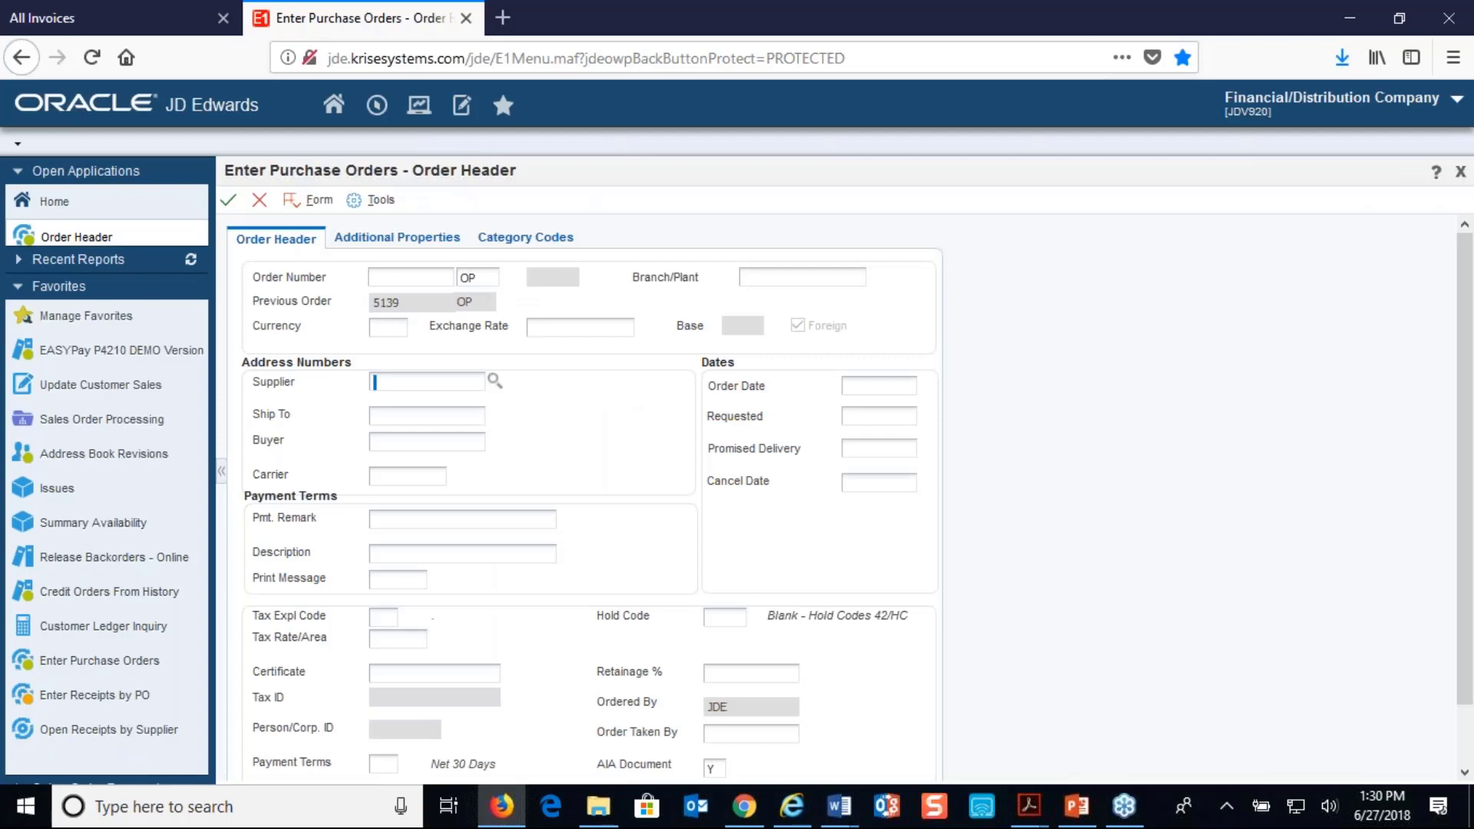
Run the SendSupplierNotificationEmail batch job in the vendor portal, and cancel the blank order header in JD Edwards
click(97, 29)
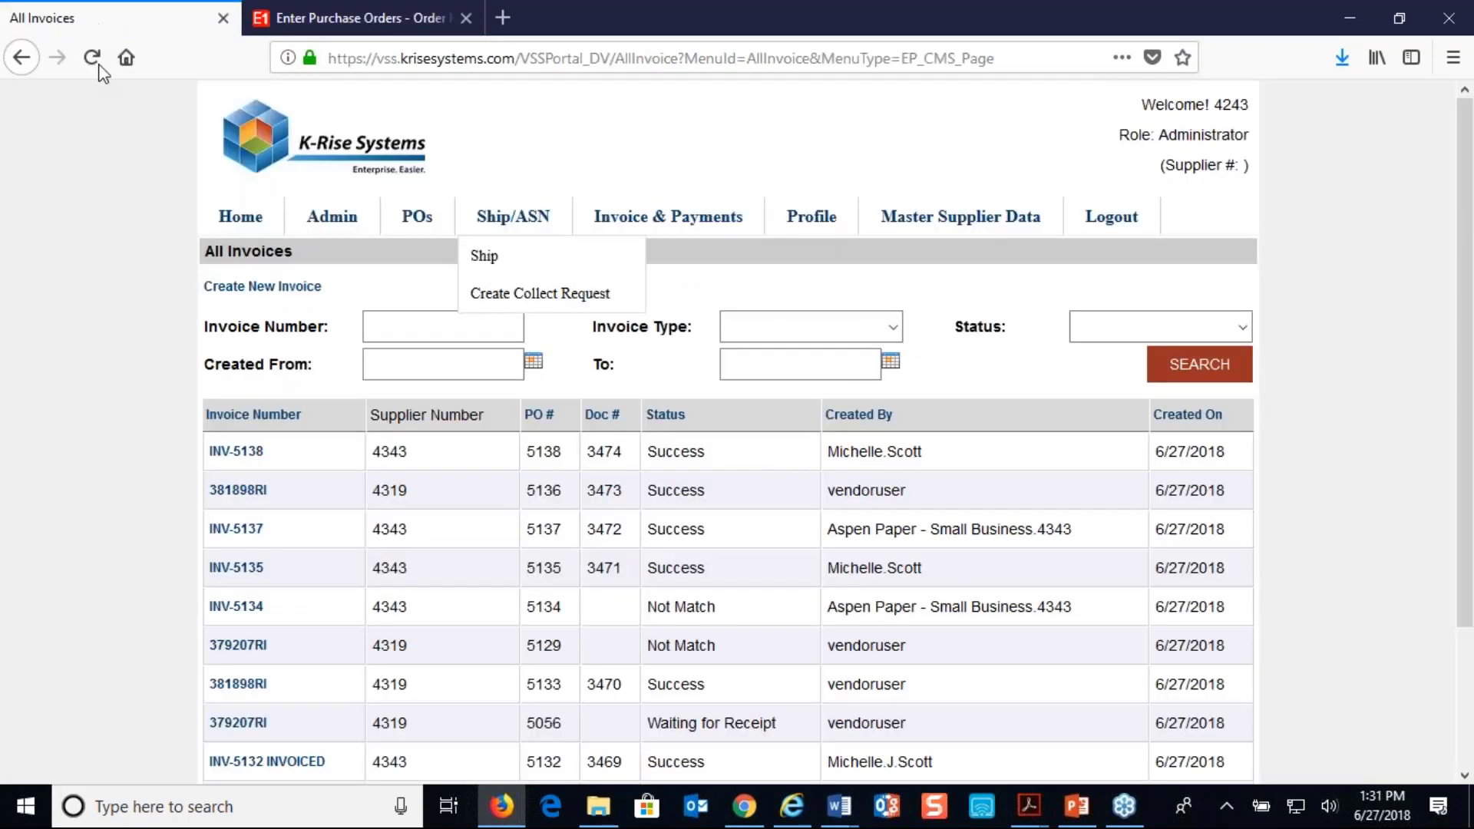
mouse_move(351, 234)
click(334, 334)
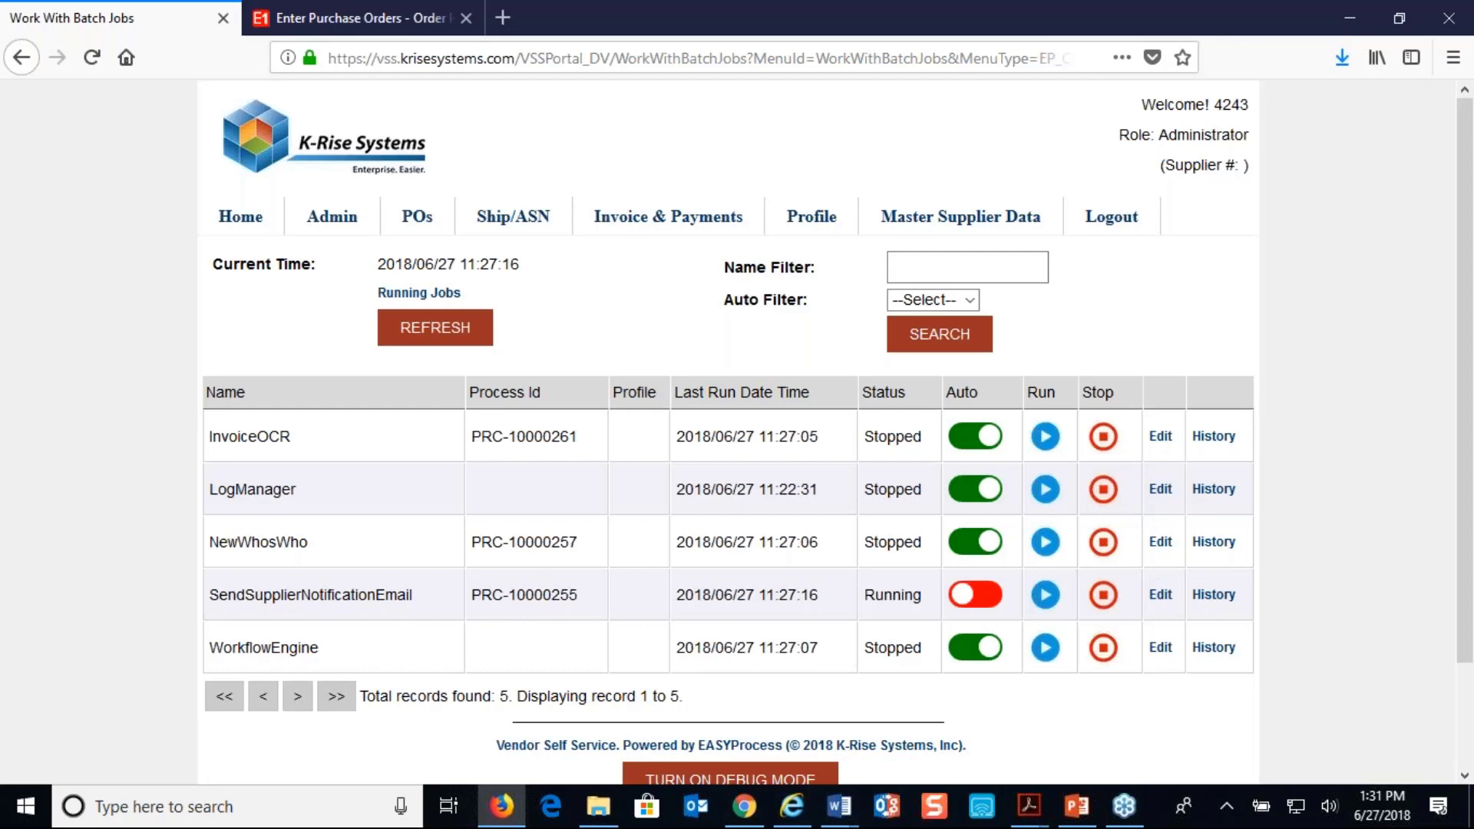
click(430, 18)
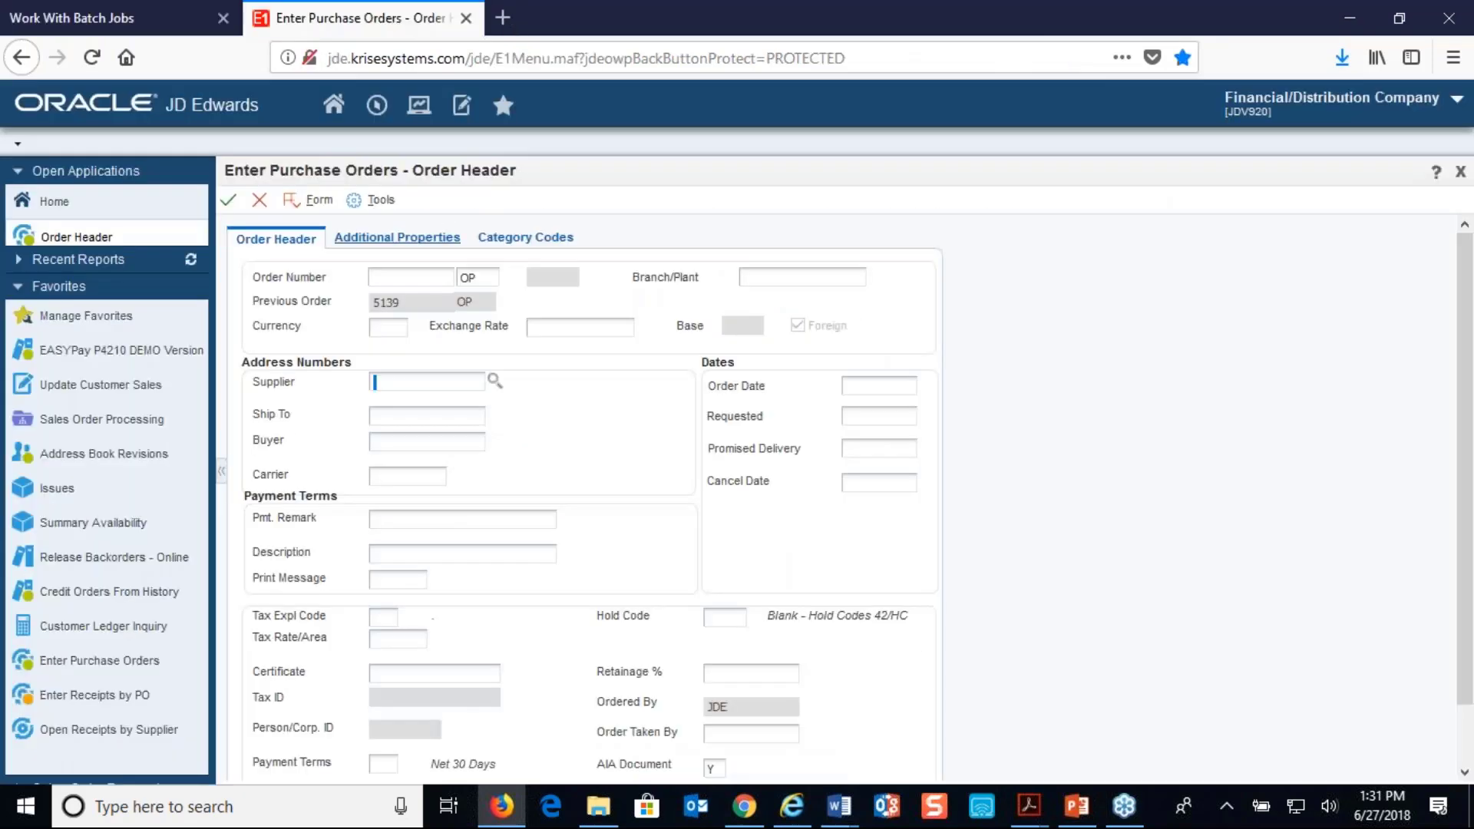
click(260, 201)
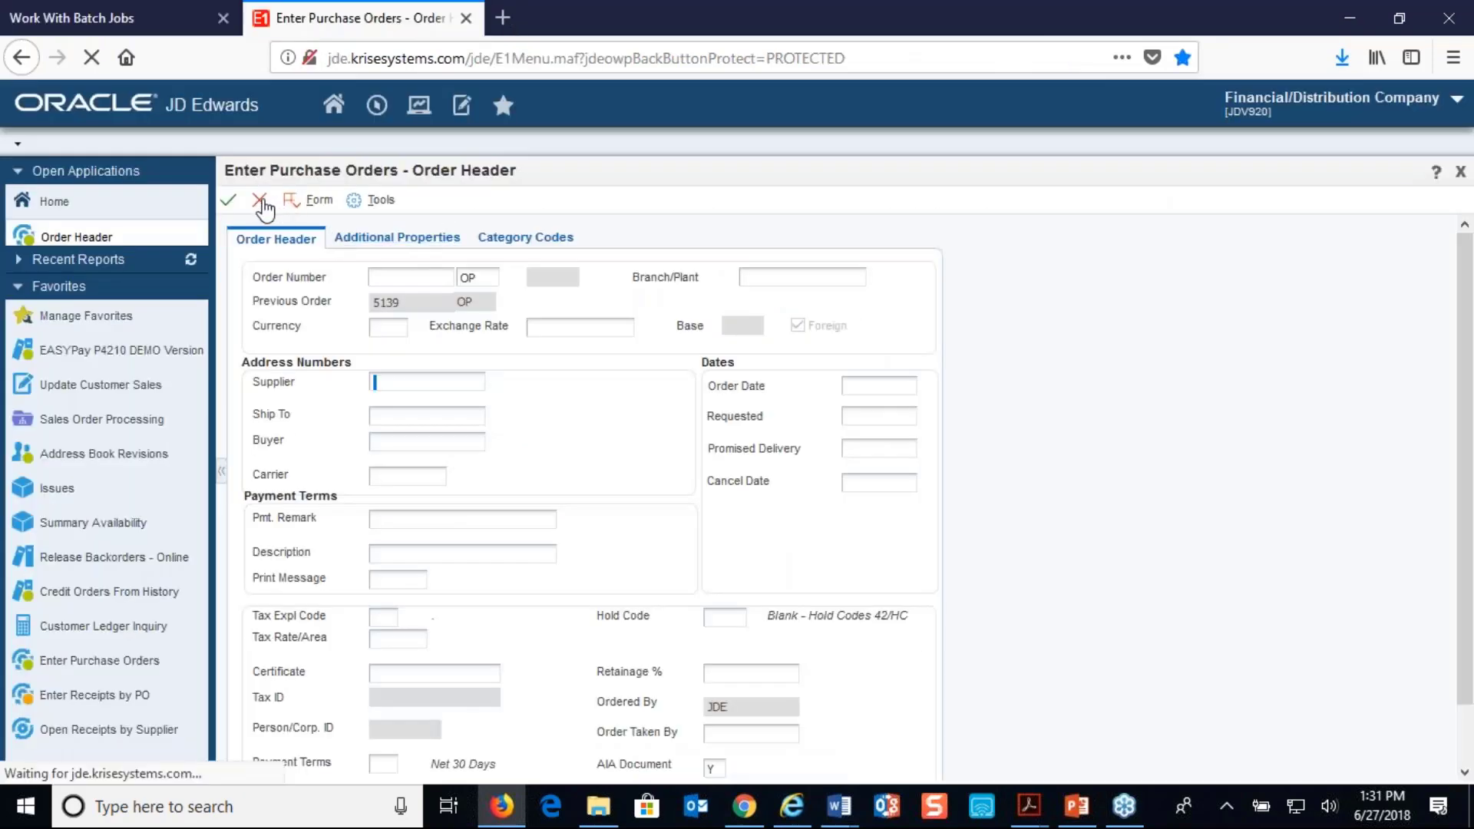
Switch to Chrome, close the old All Invoices page and open the newest supplier 4343 notification email in the Gmail inbox
click(740, 819)
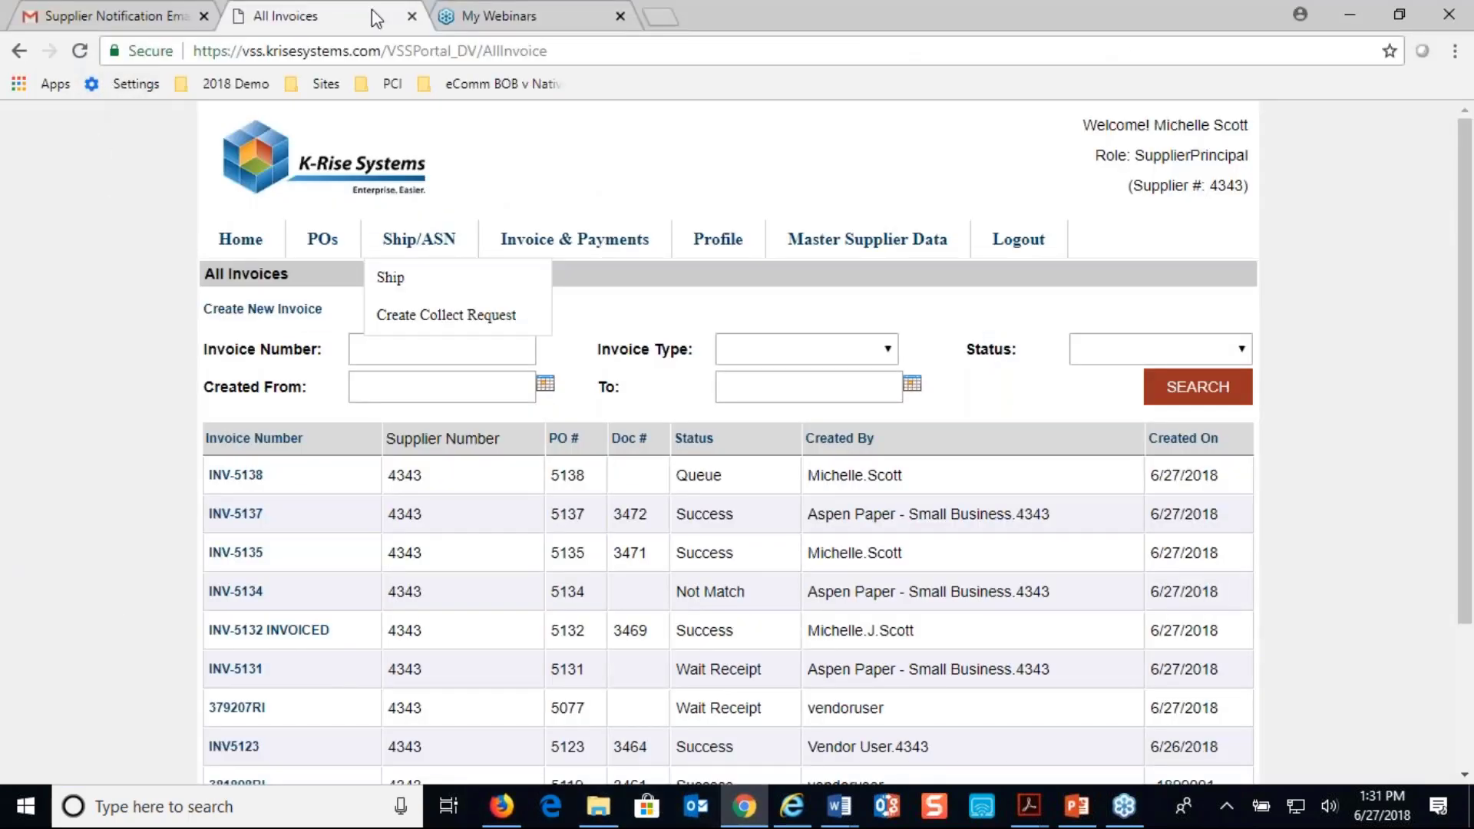
click(411, 15)
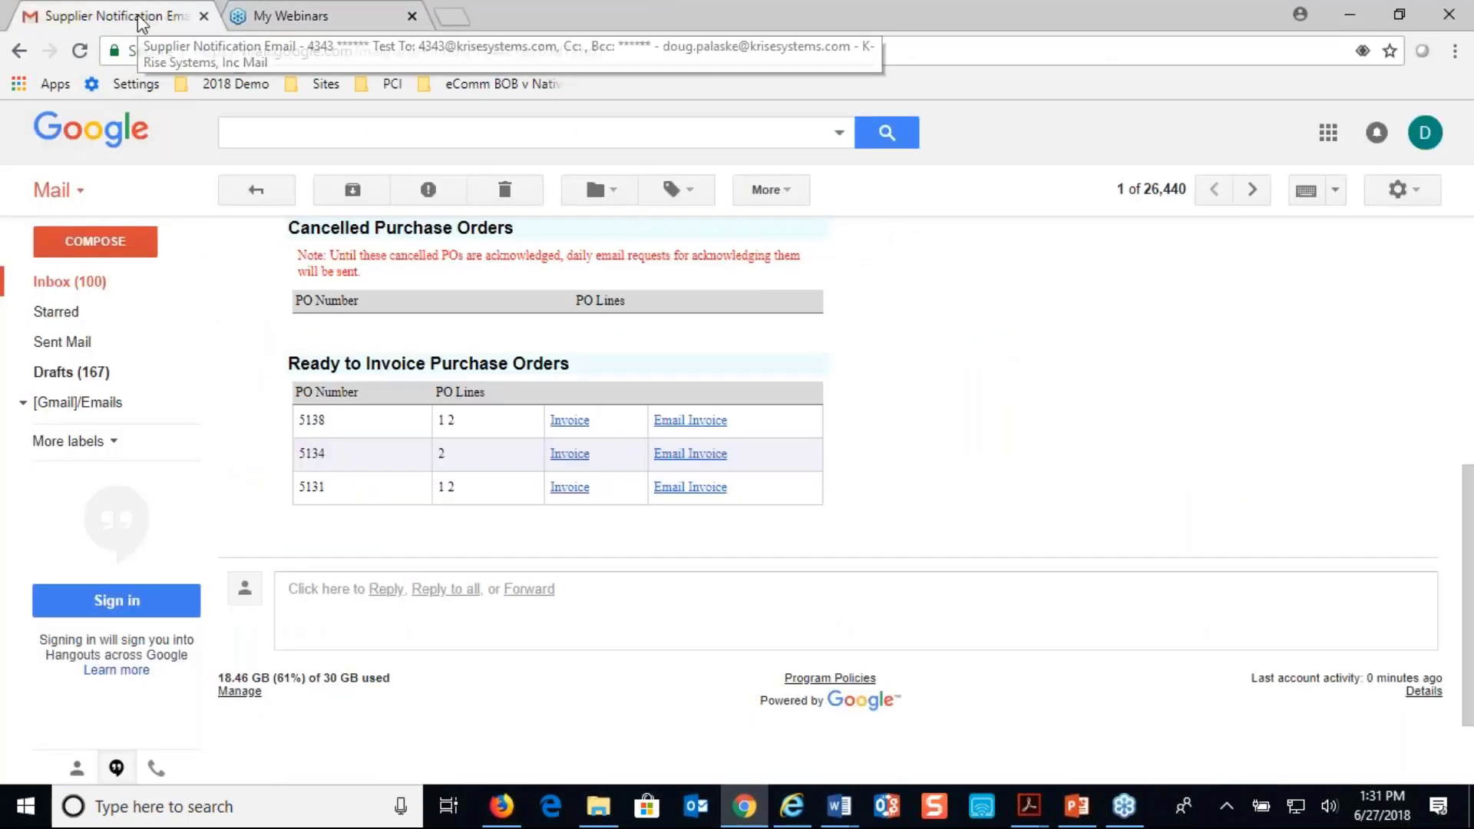
click(69, 281)
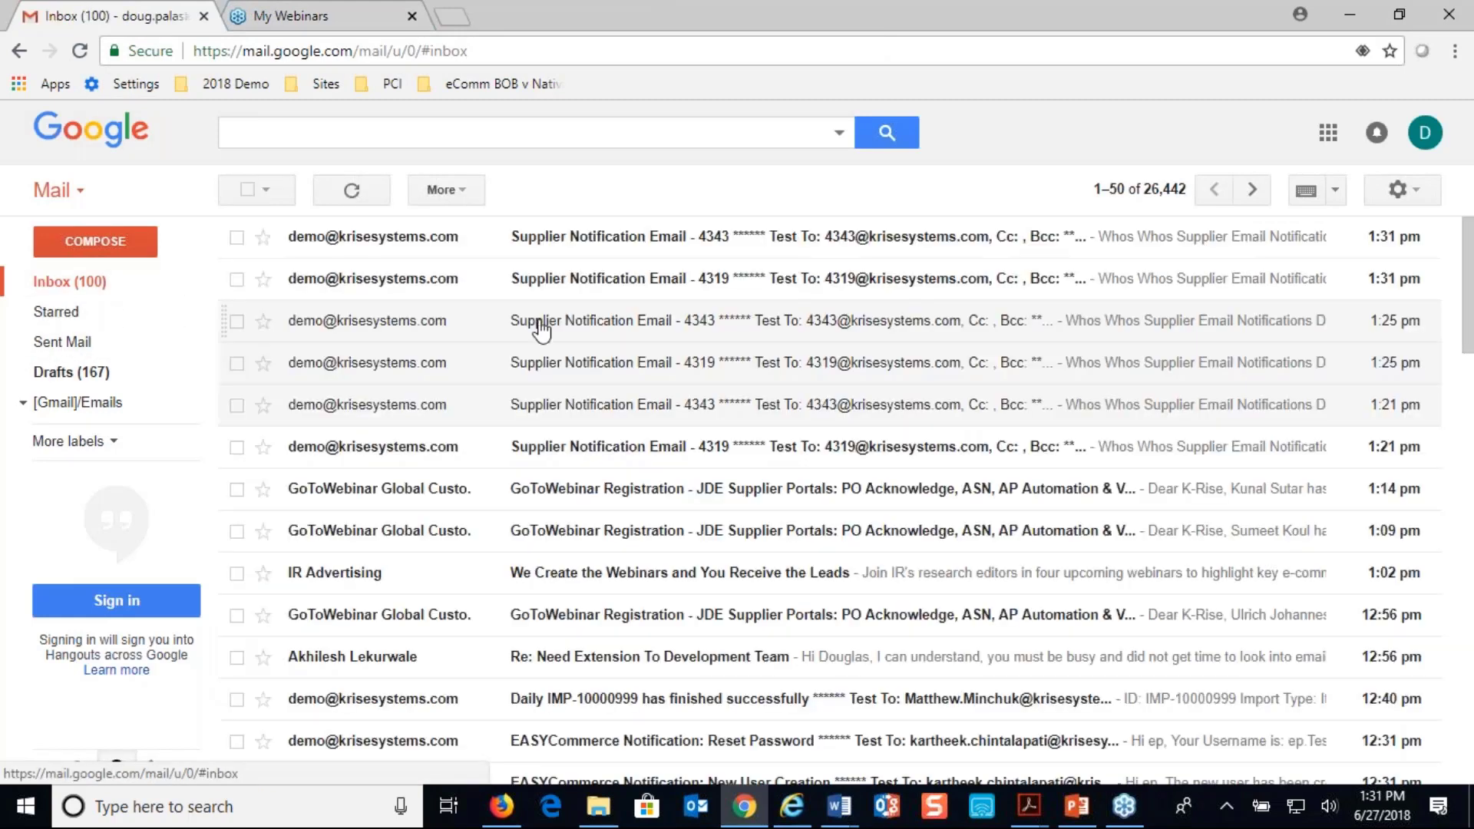
click(614, 238)
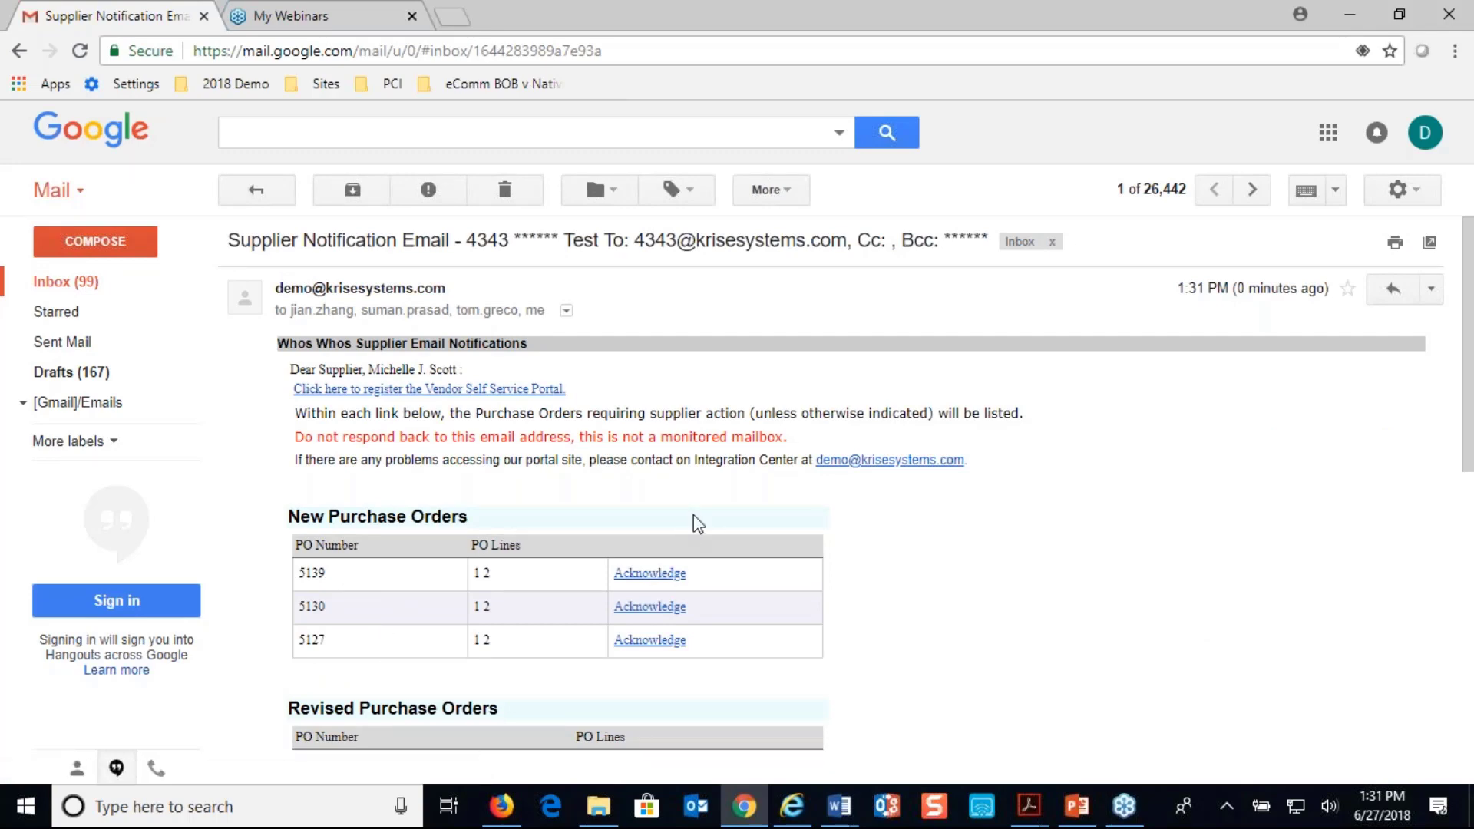
Follow the email's acknowledge link for the new chair and desk order, and acknowledge both lines in the portal
click(656, 574)
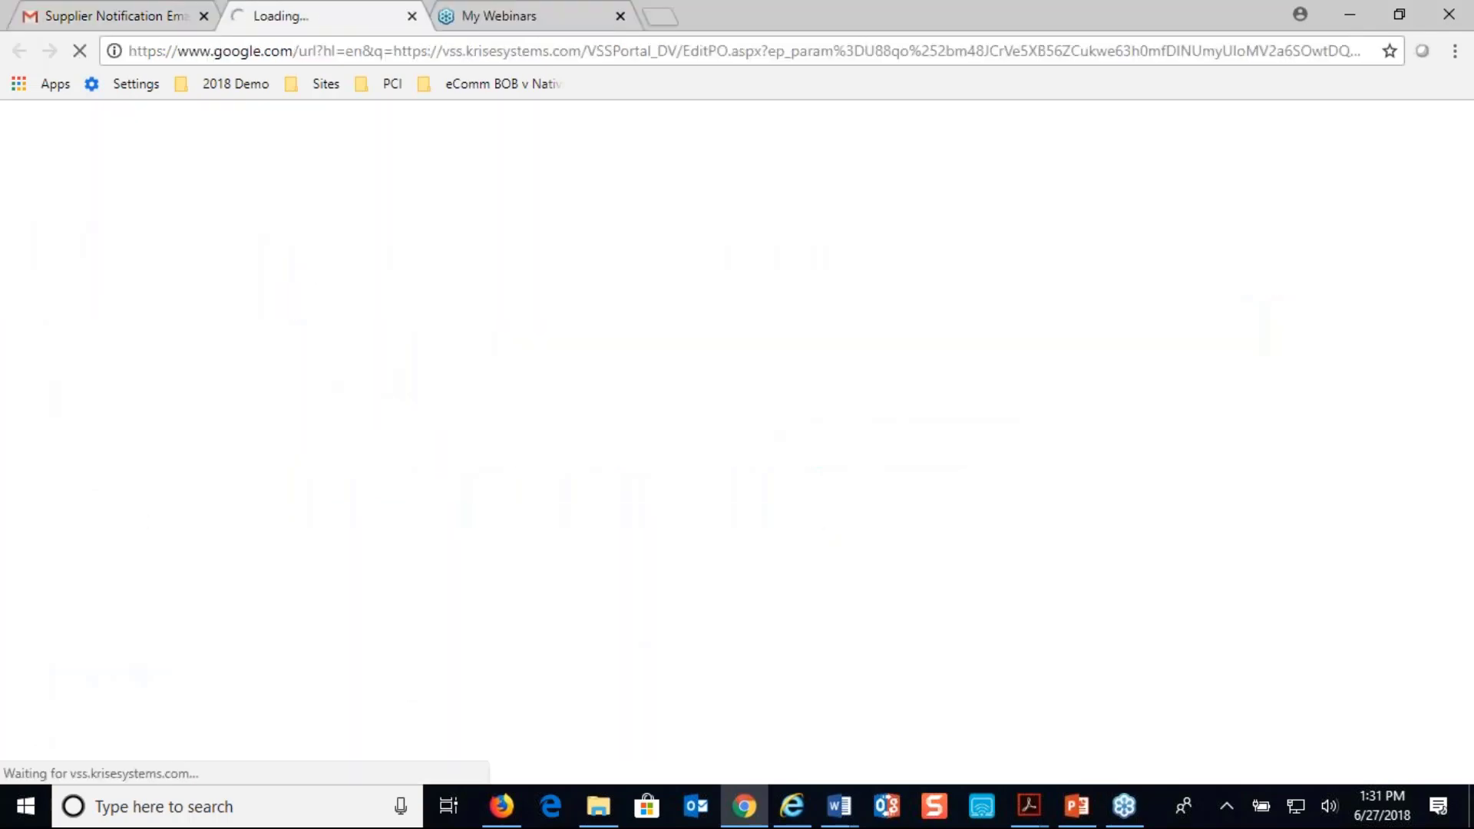
scroll(103, 405, down, 3)
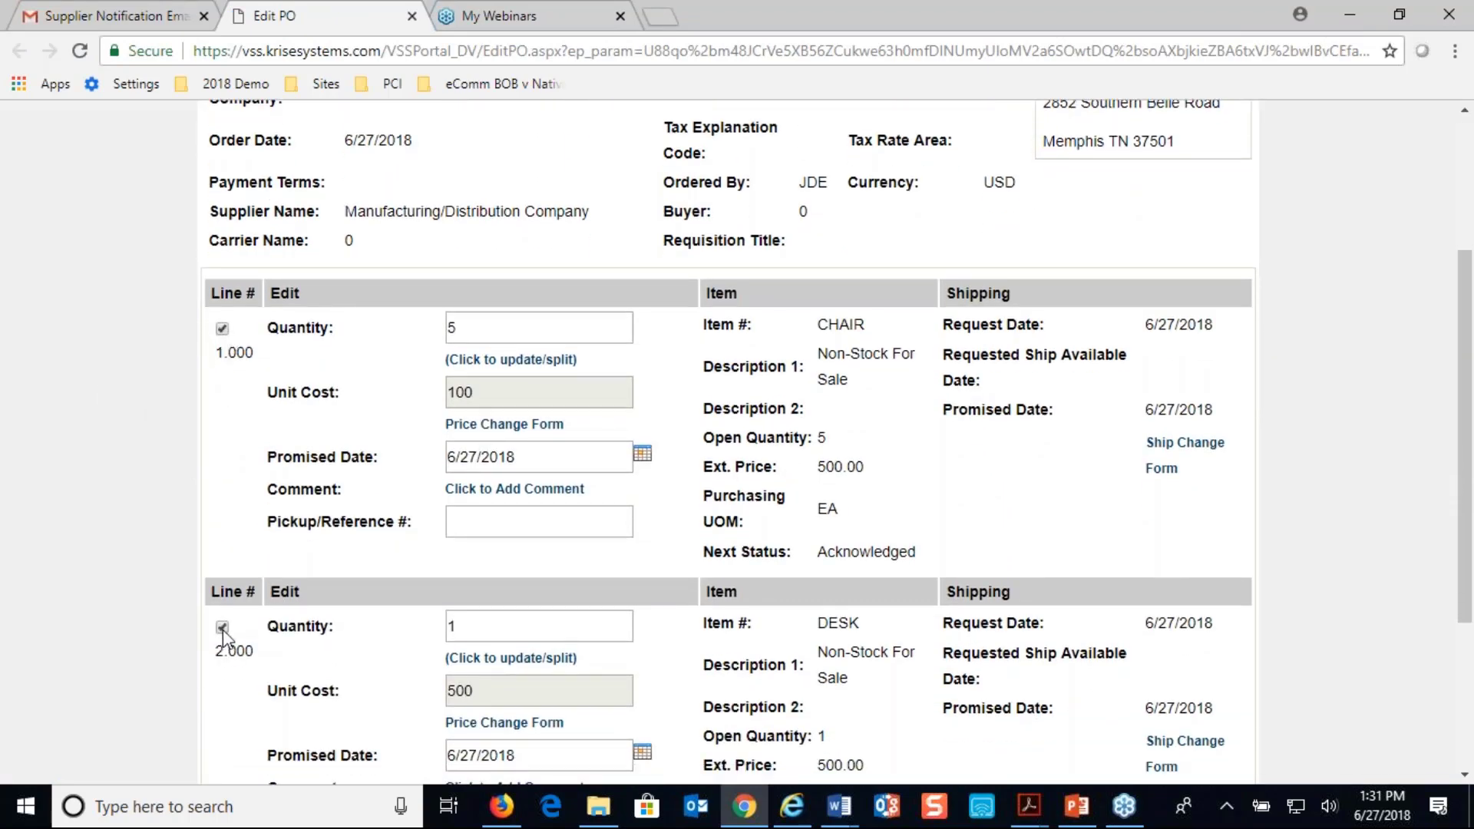
scroll(223, 634, down, 3)
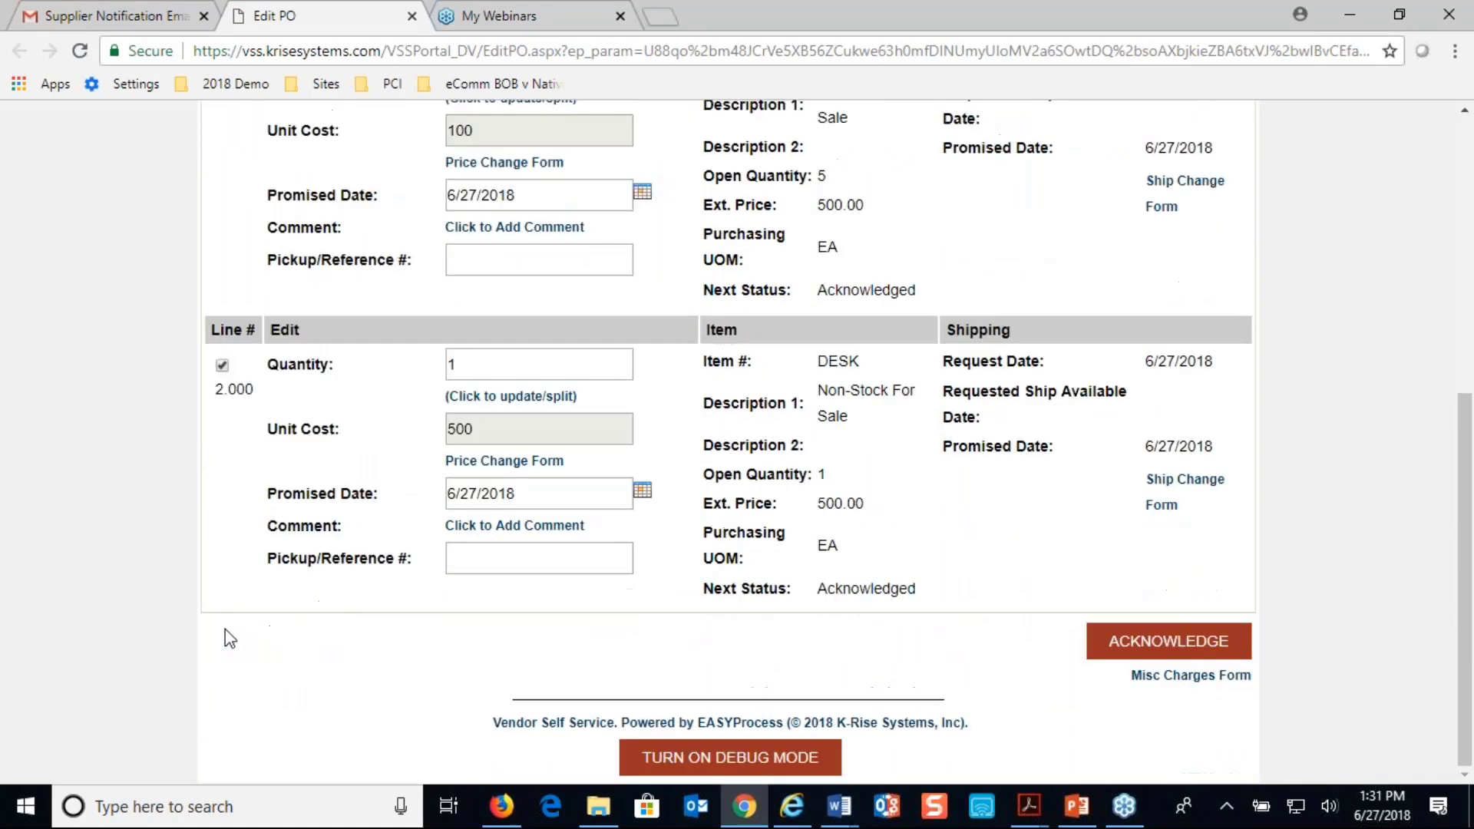
click(1121, 648)
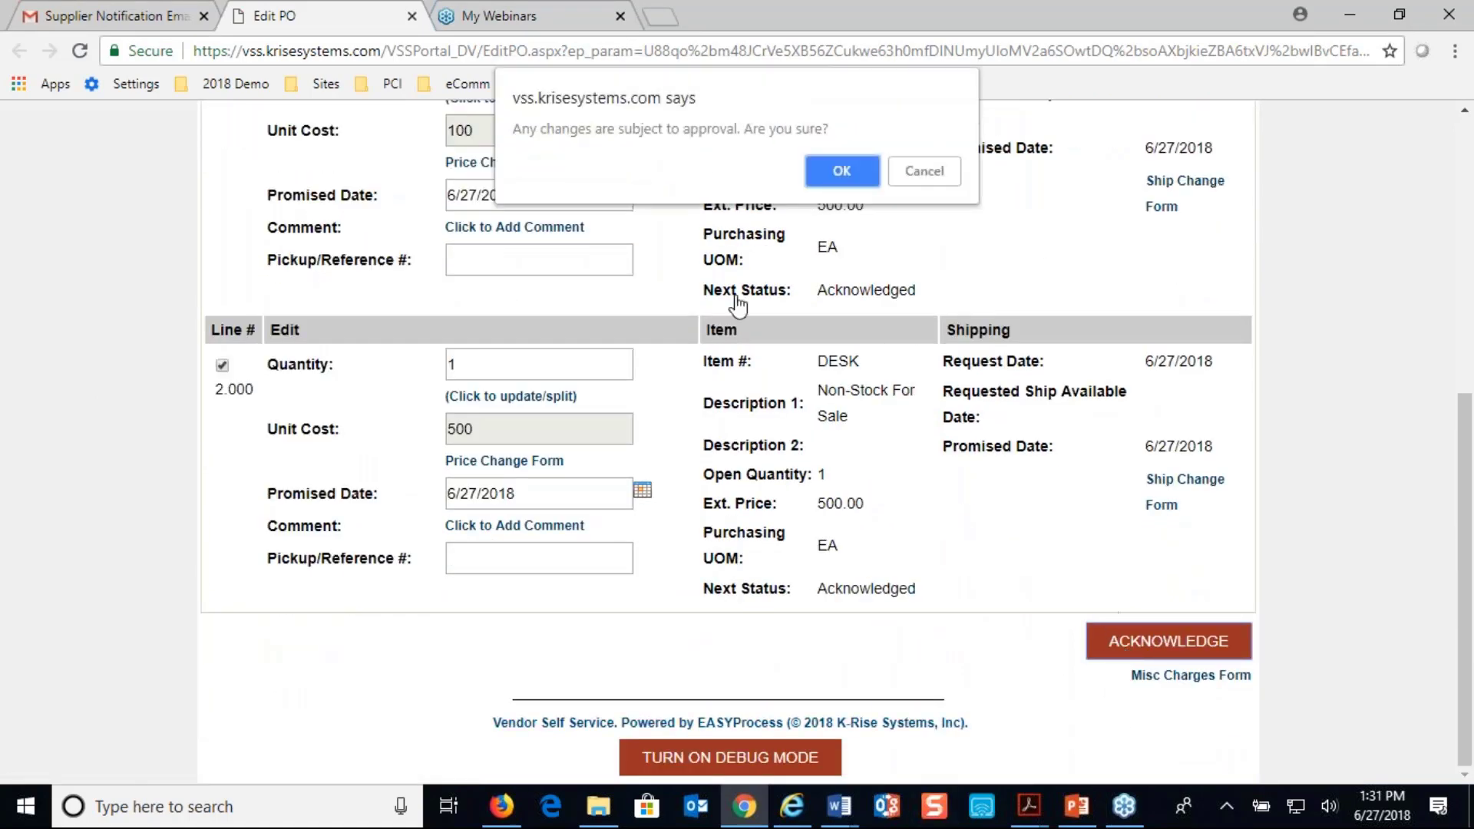
click(834, 161)
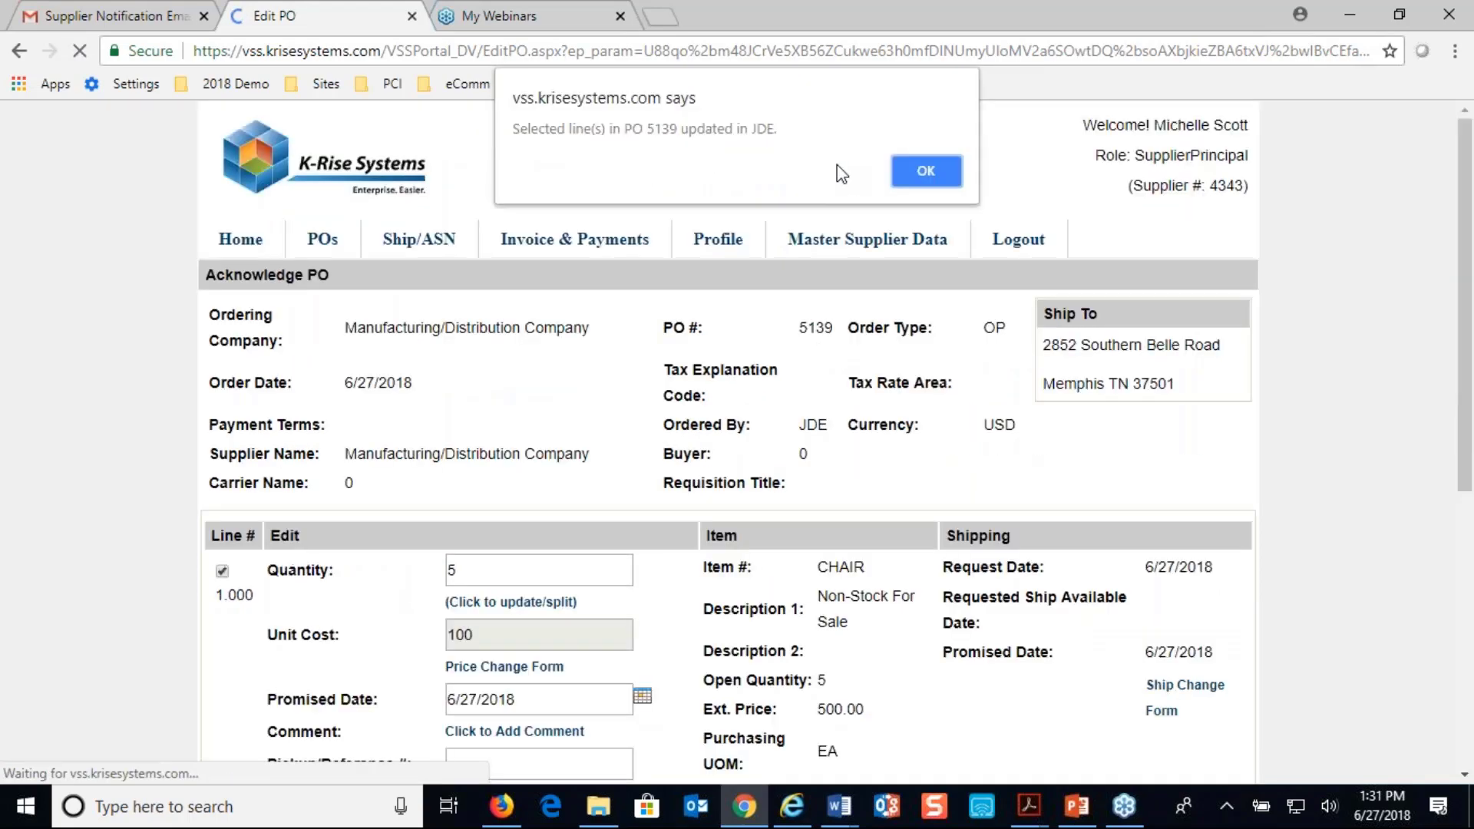
click(917, 172)
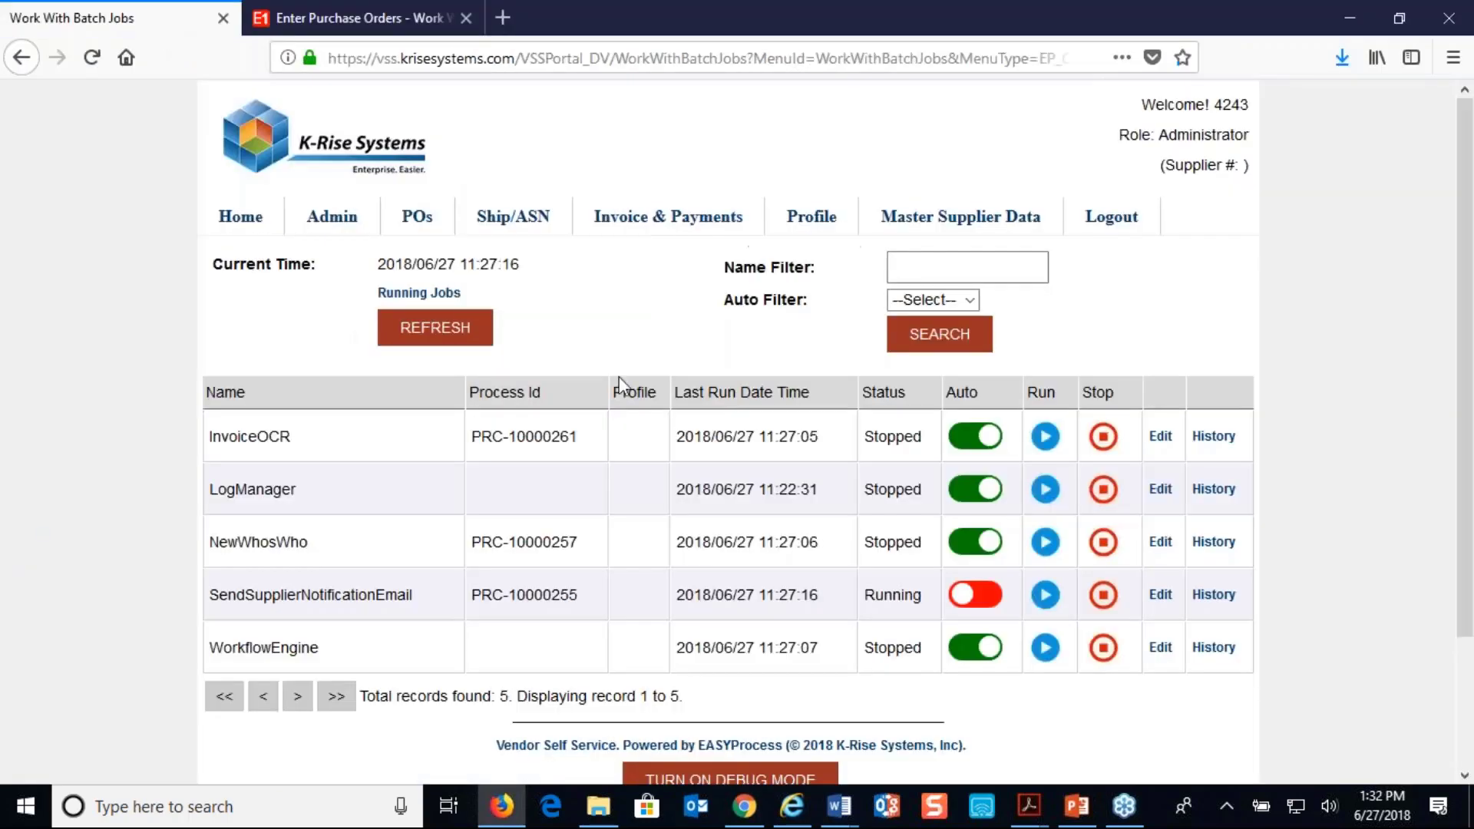
Run the SendSupplierNotificationEmail batch job again, and switch to Chrome to open the newest supplier 4343 notification email in the Gmail inbox
click(1042, 597)
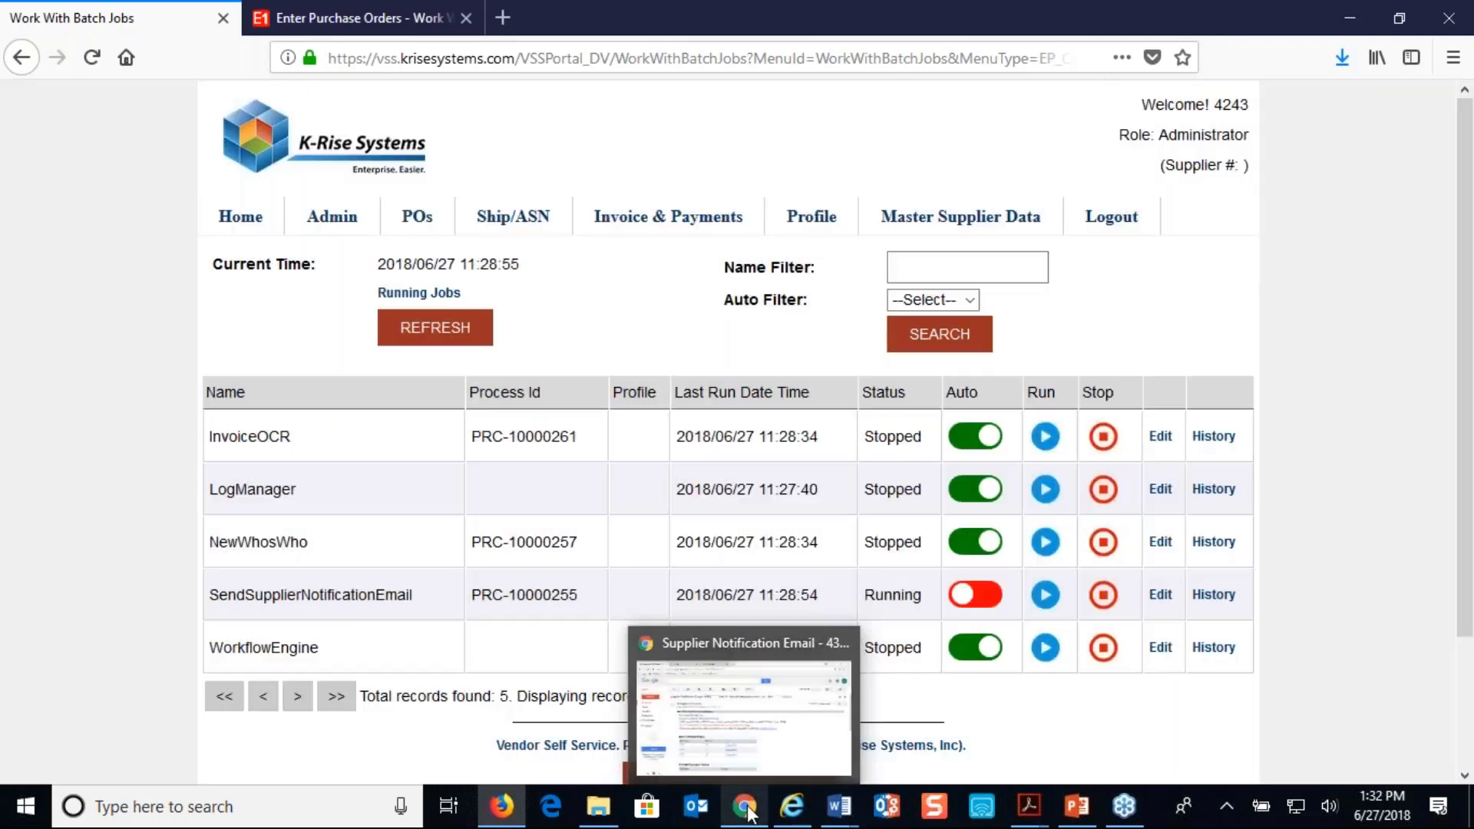
click(741, 802)
click(42, 288)
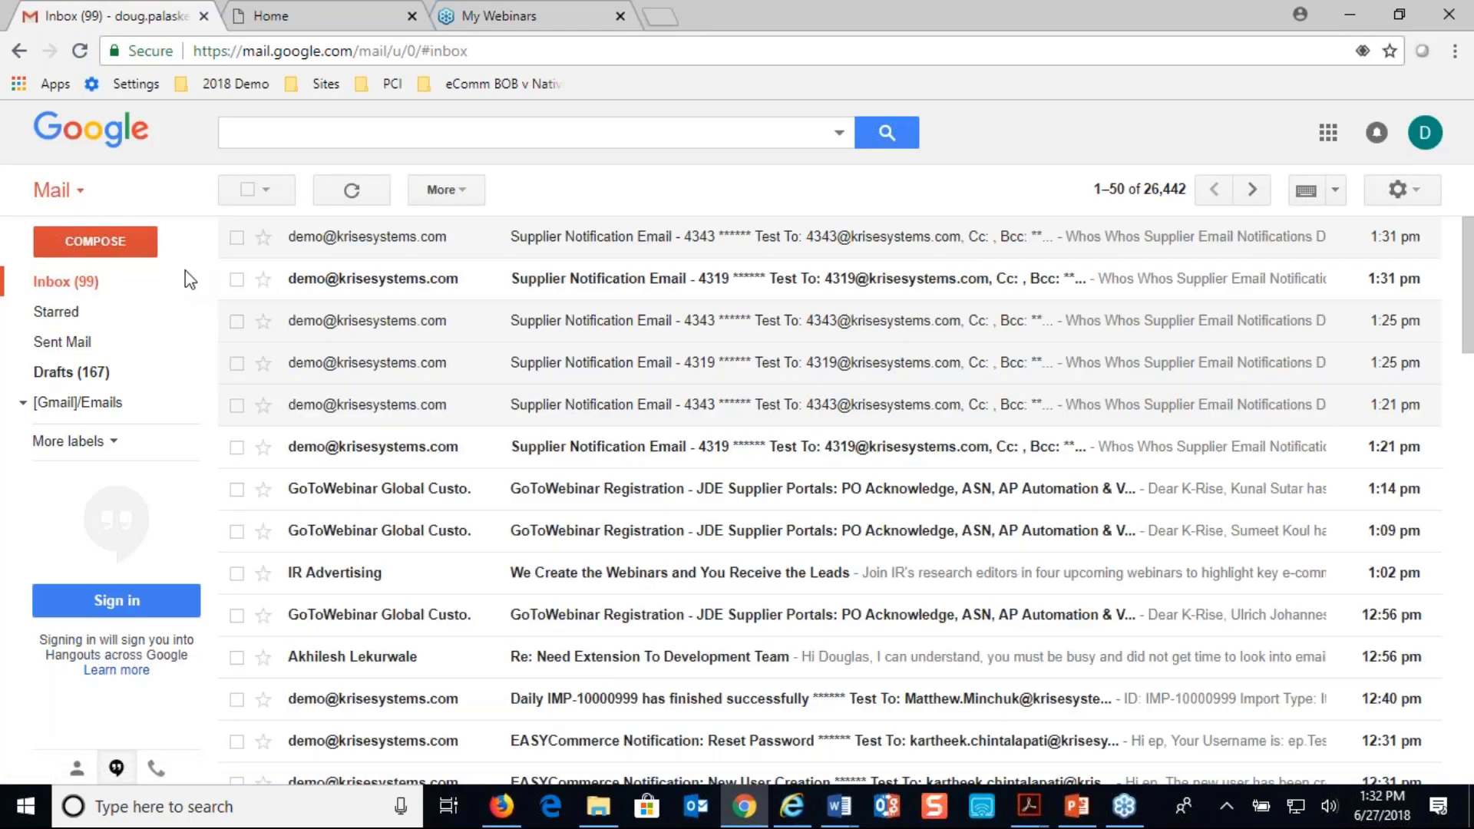
click(623, 239)
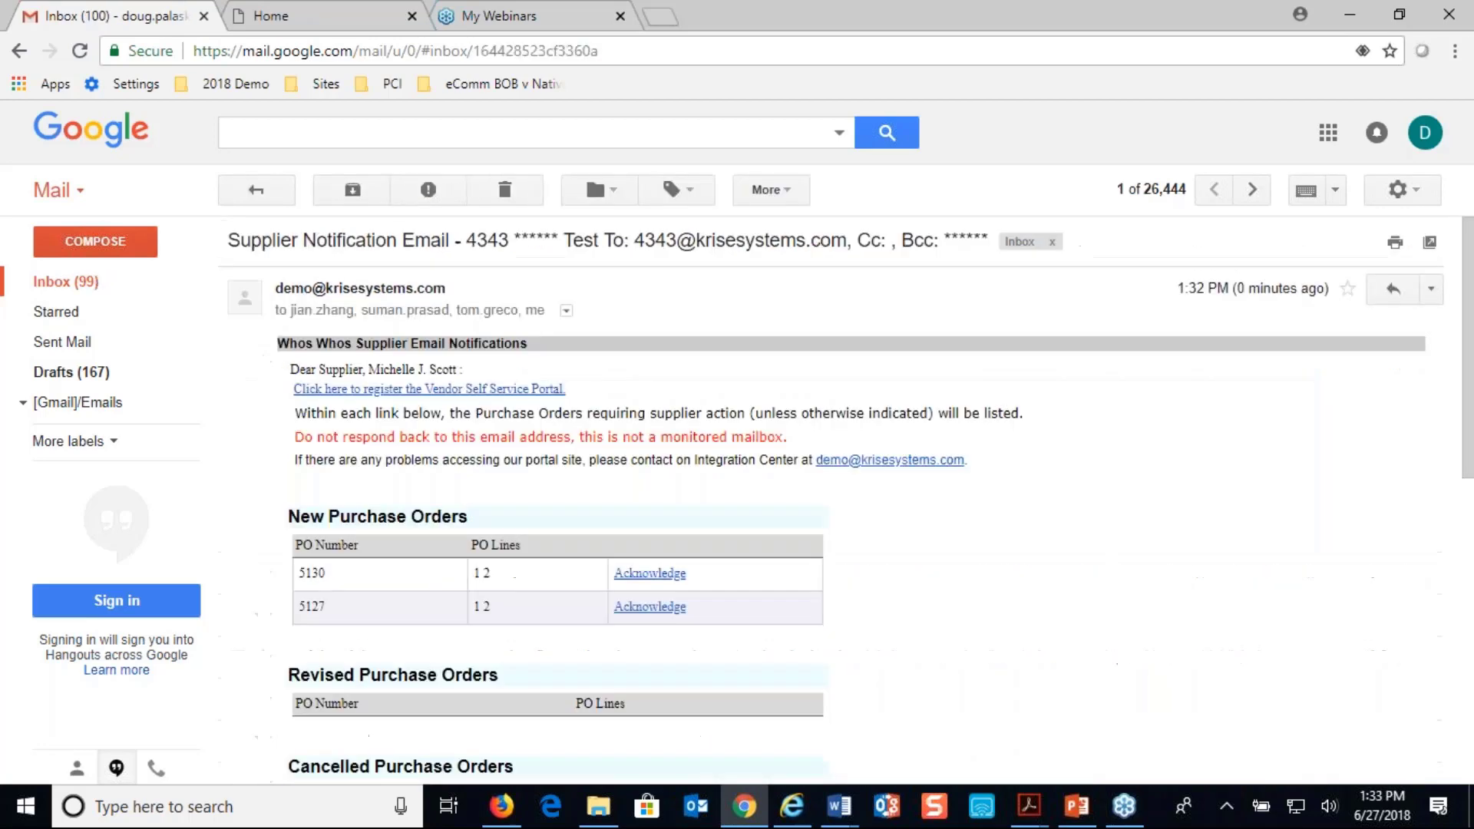
Start an invoice for purchase order 5139 from the email's invoice link, with invoice number INV-5139 and invoice date June 27, 2018
scroll(626, 499, down, 9)
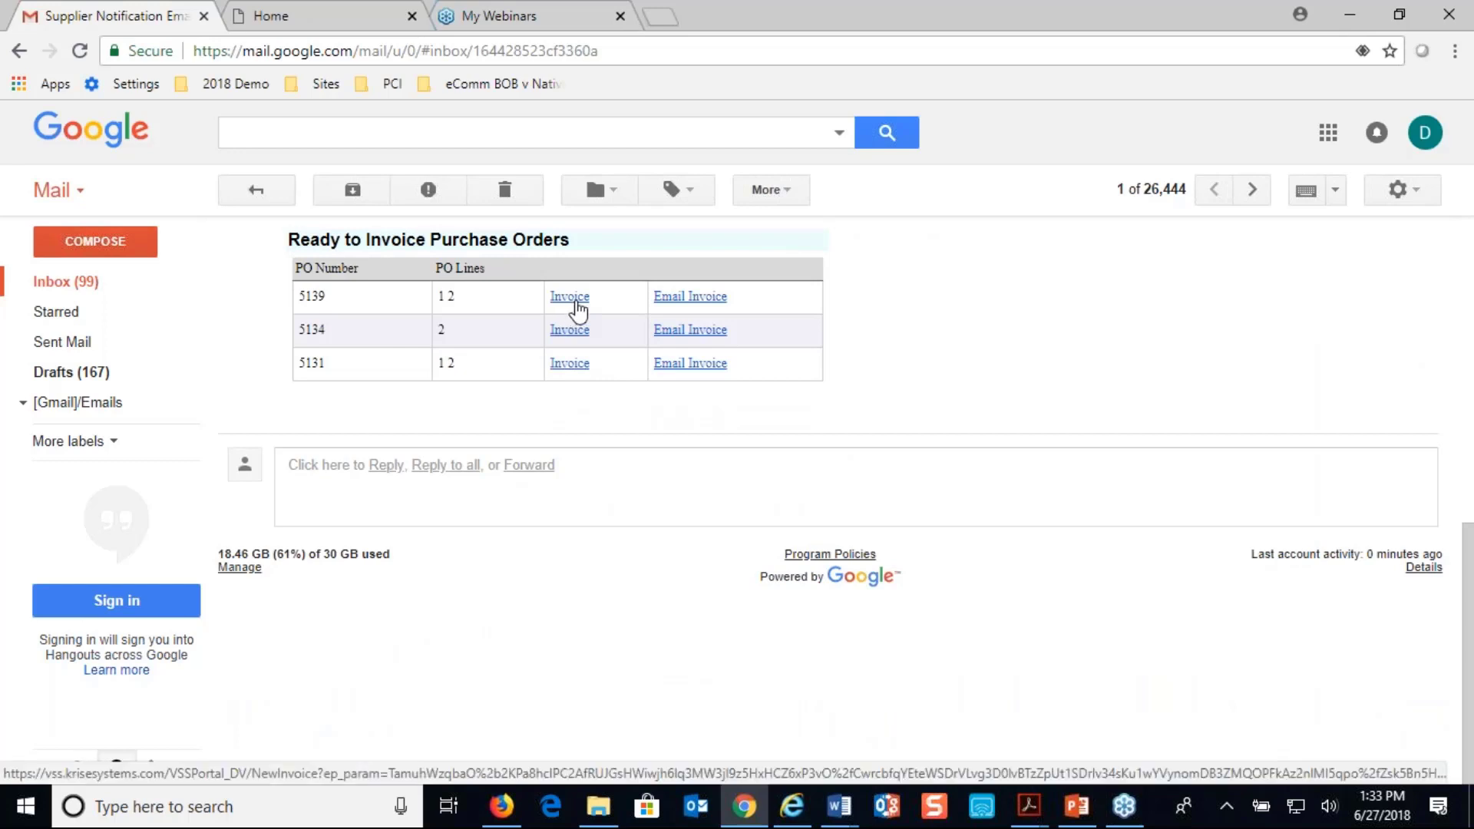
click(569, 298)
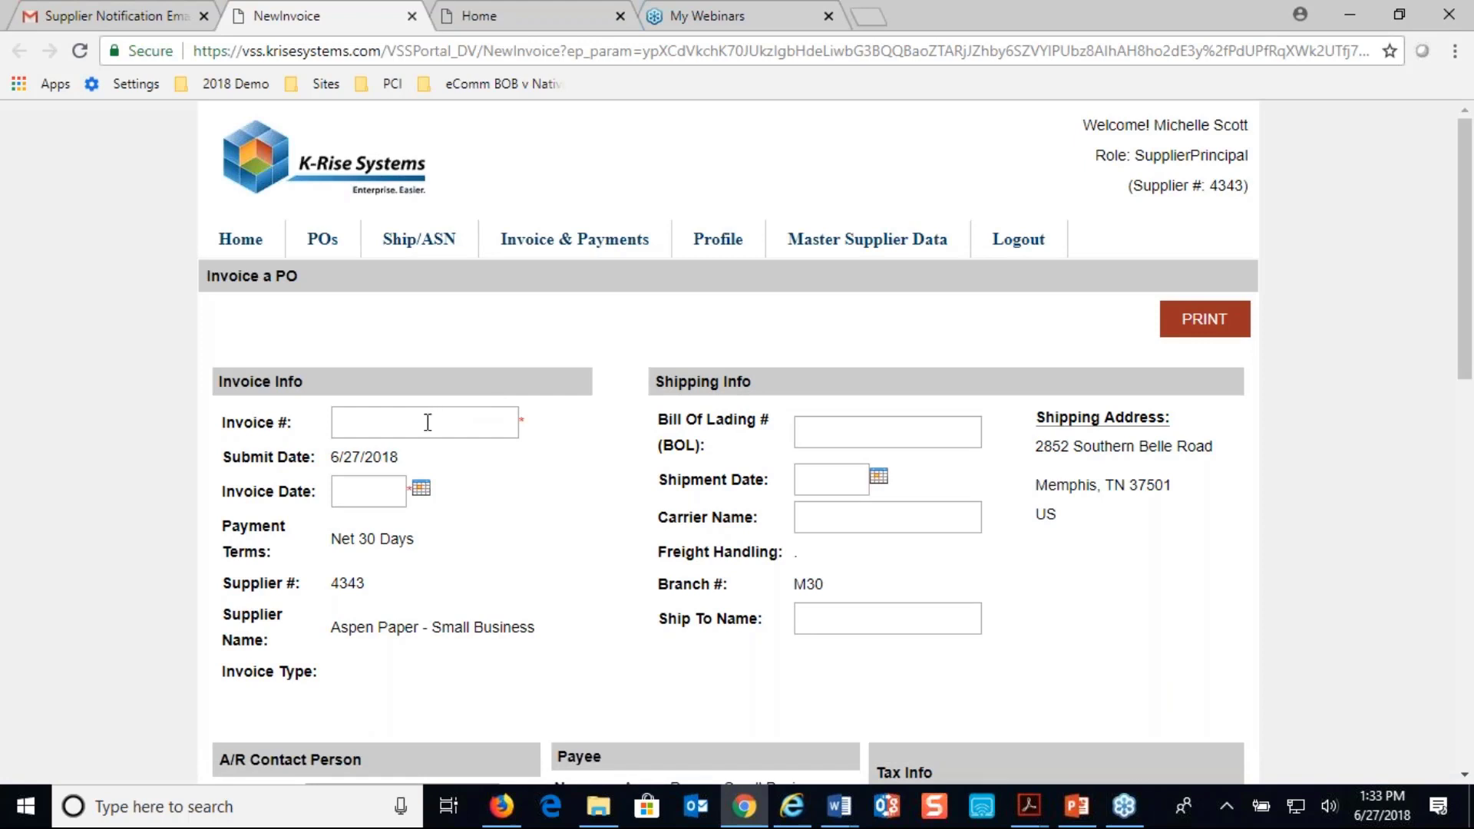
click(427, 422)
text(INV)
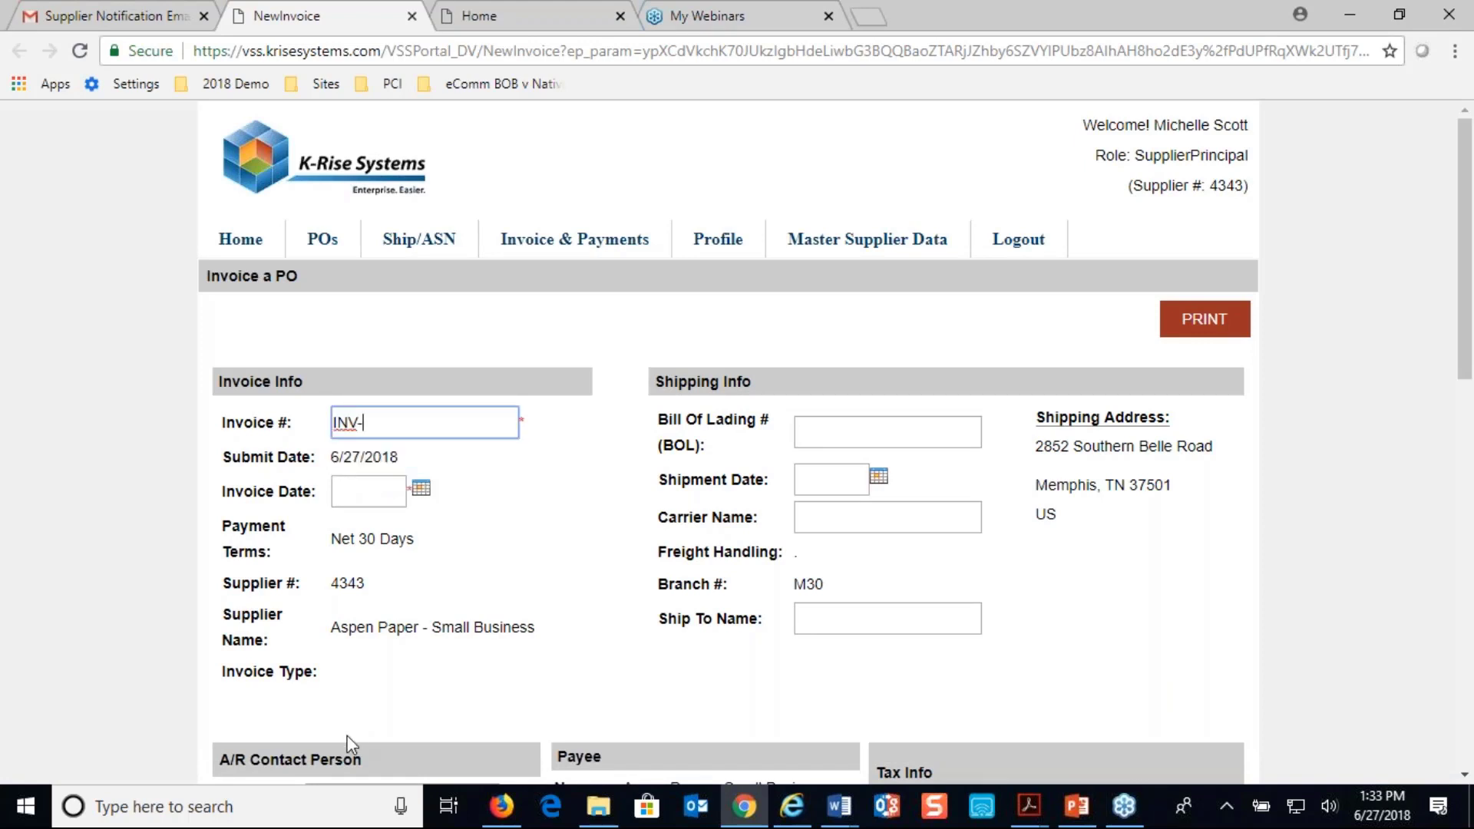
text(-5139)
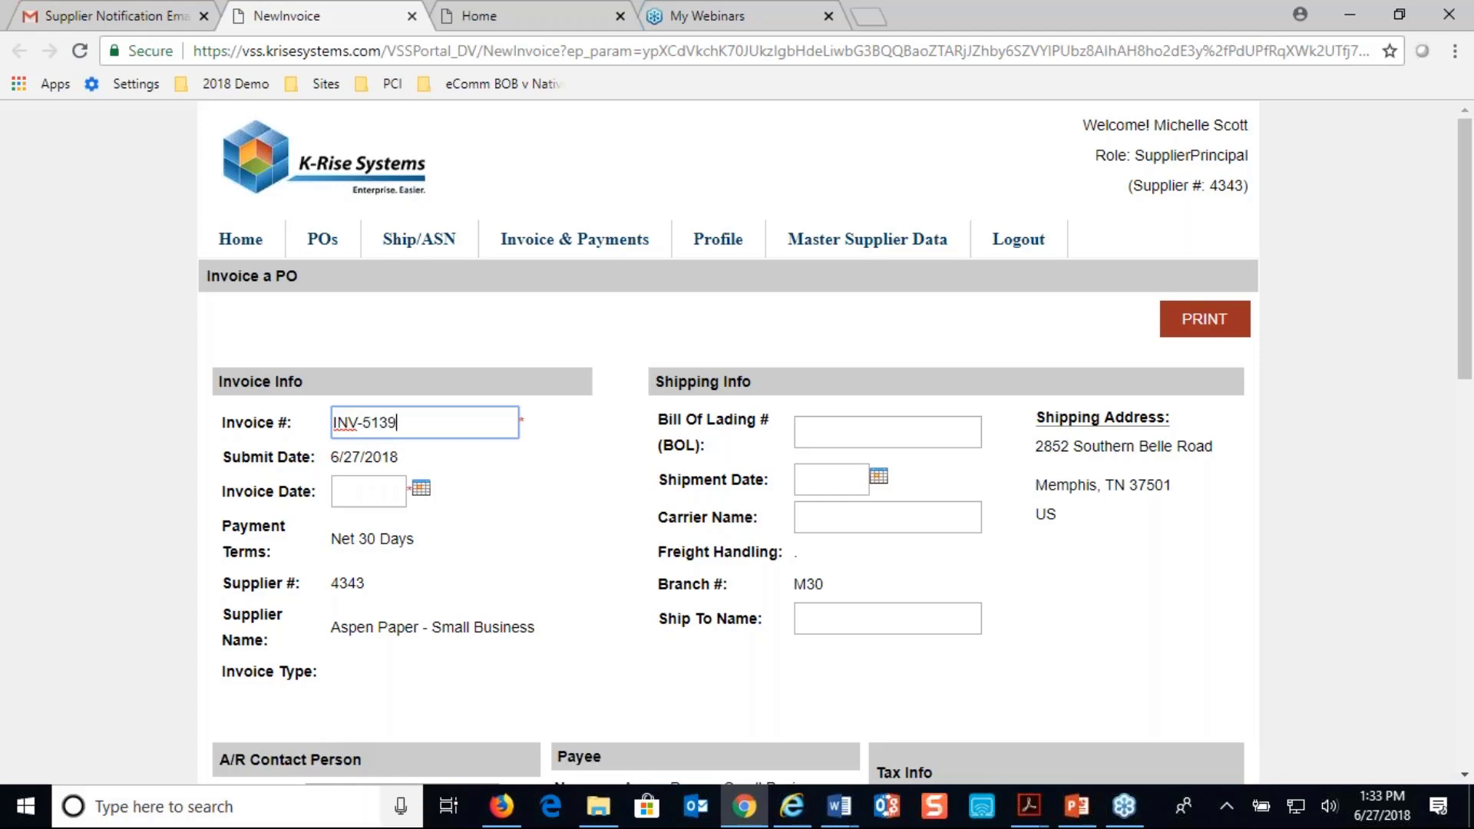
key(Tab)
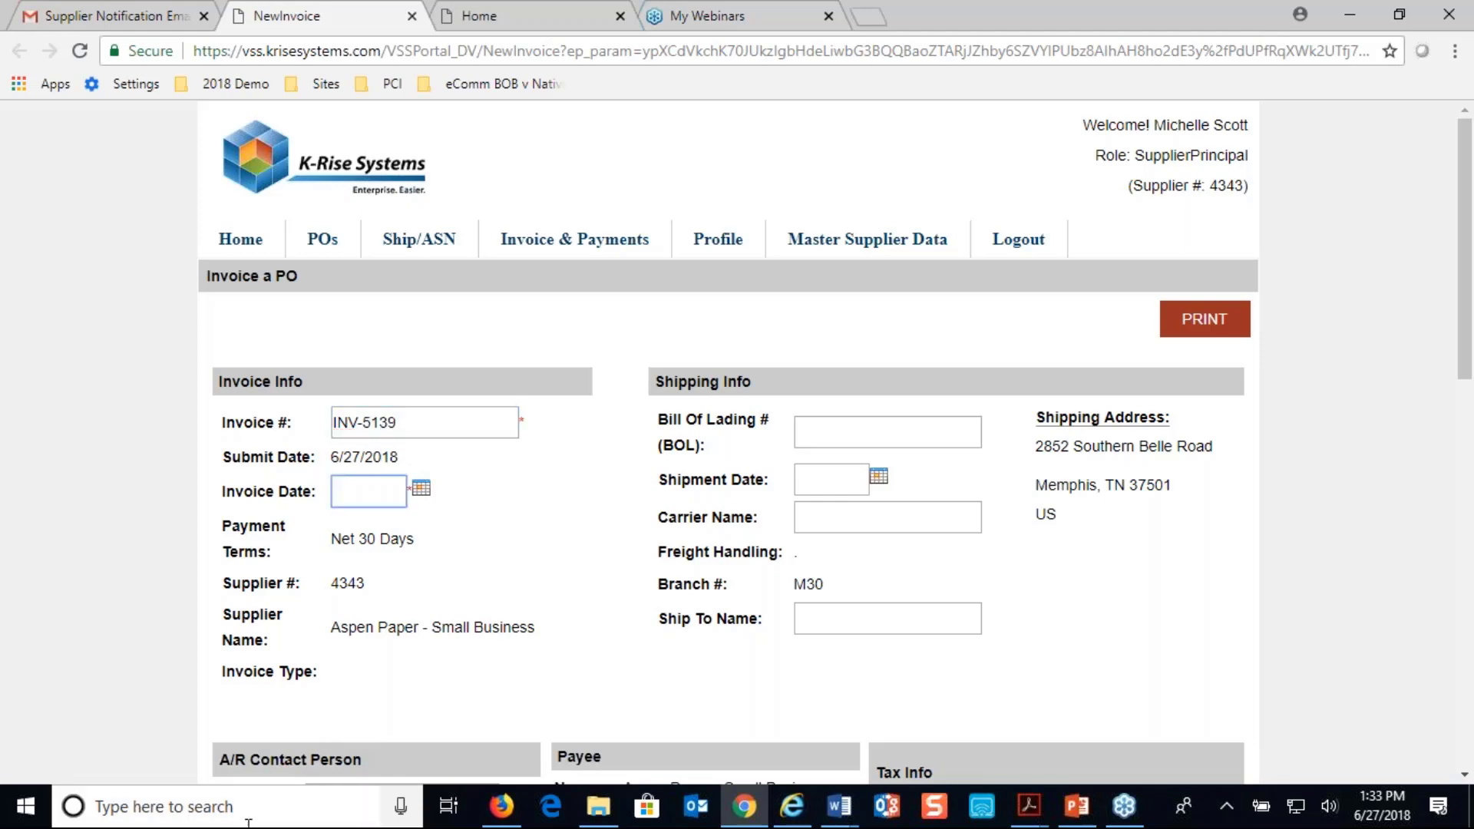
scroll(978, 406, down, 2)
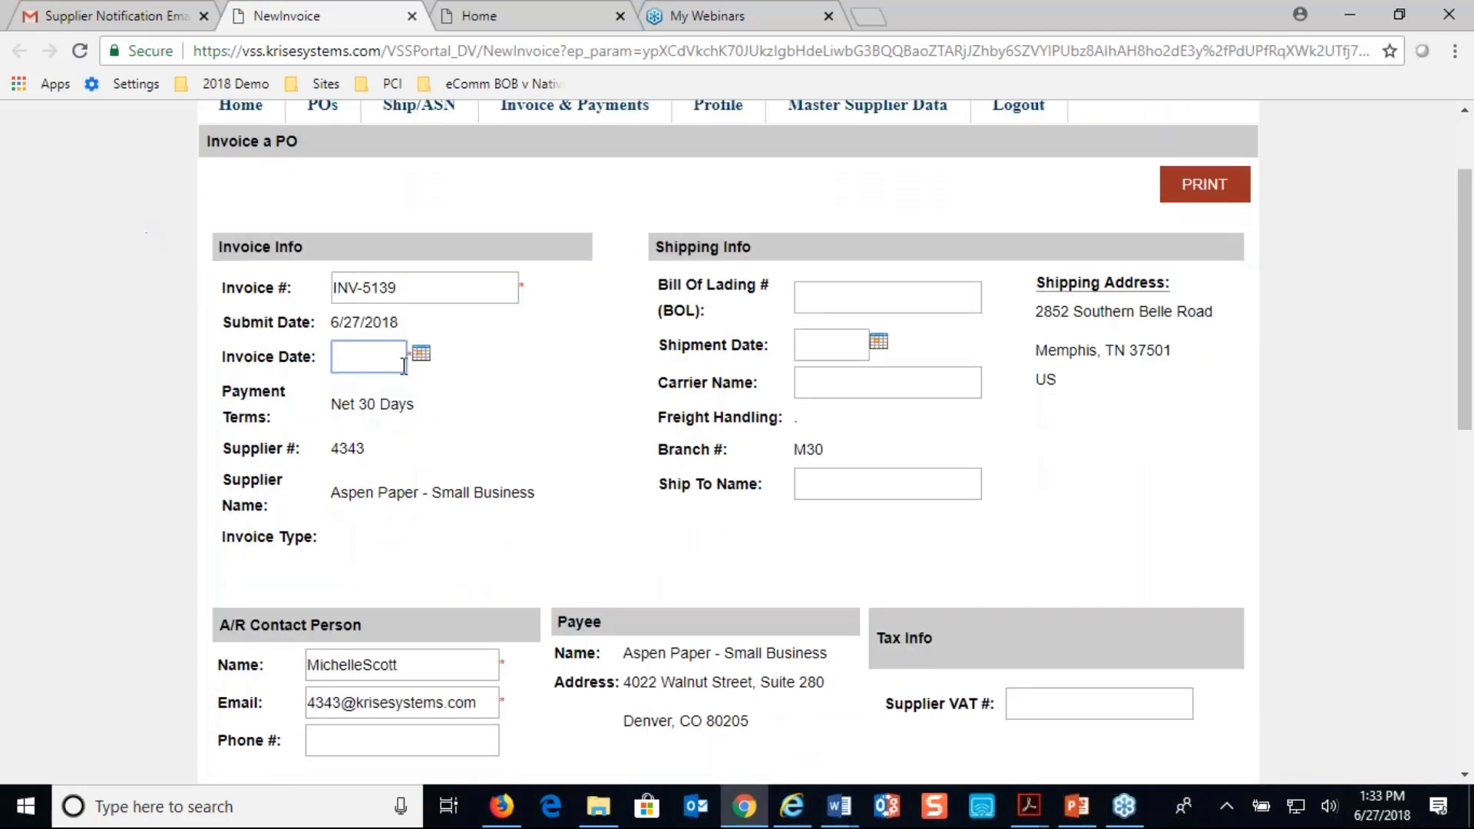
click(420, 354)
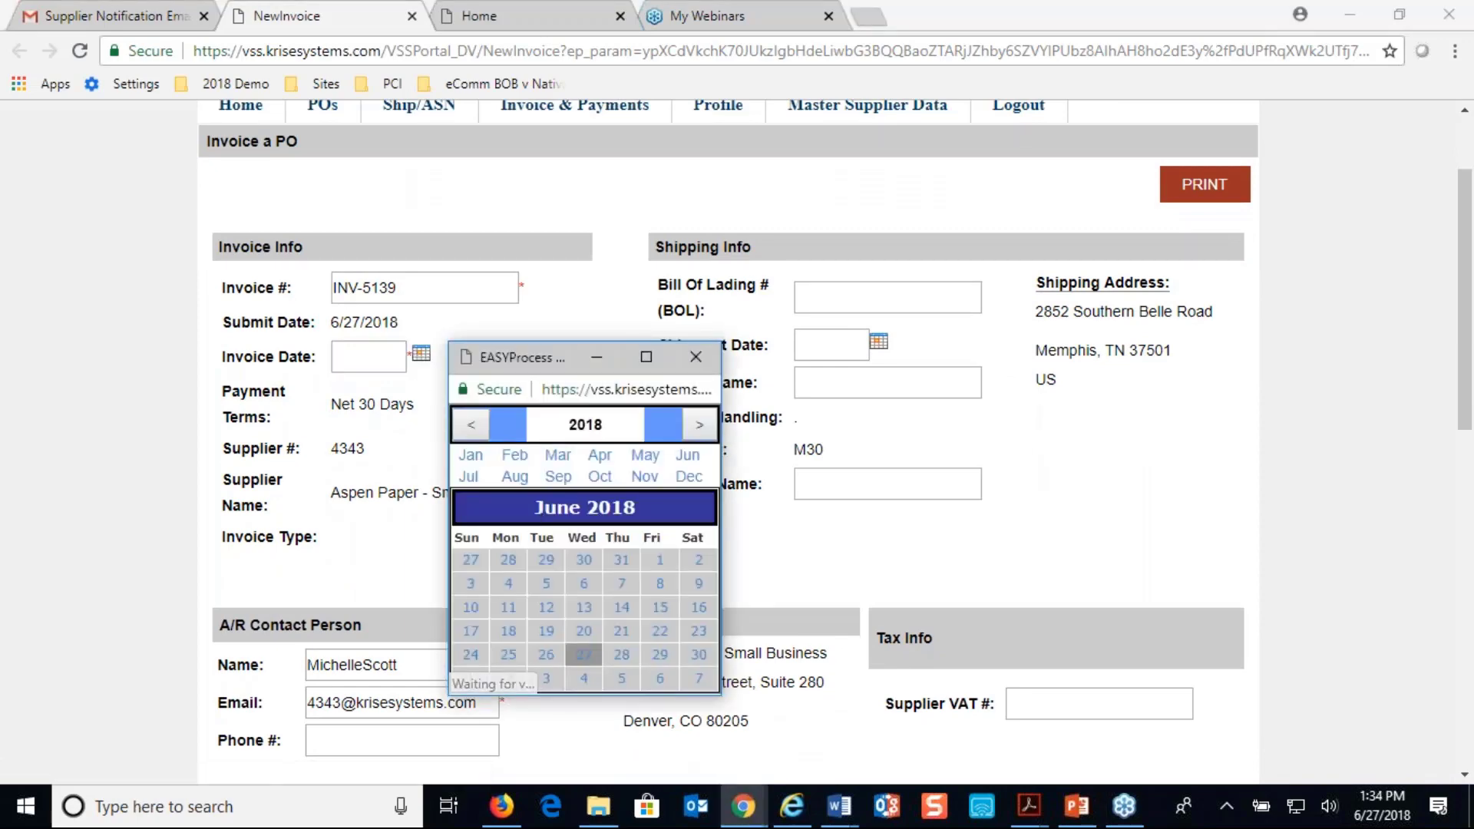
click(584, 654)
Include both order lines with invoiced quantities of 5 for CHAIR and 1 for DESK, and save and submit the invoice
scroll(523, 605, down, 6)
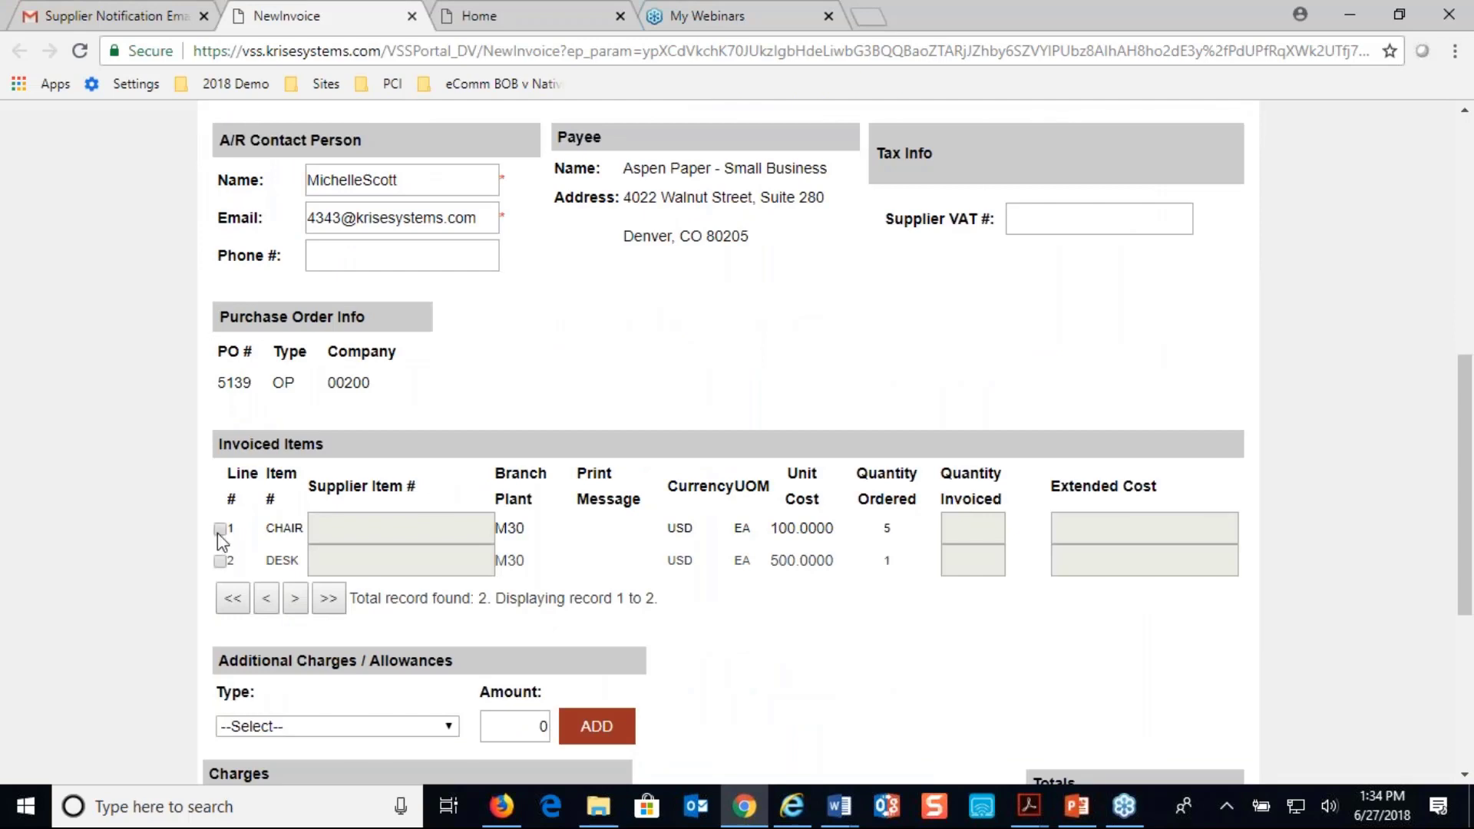
click(220, 528)
click(220, 561)
click(981, 537)
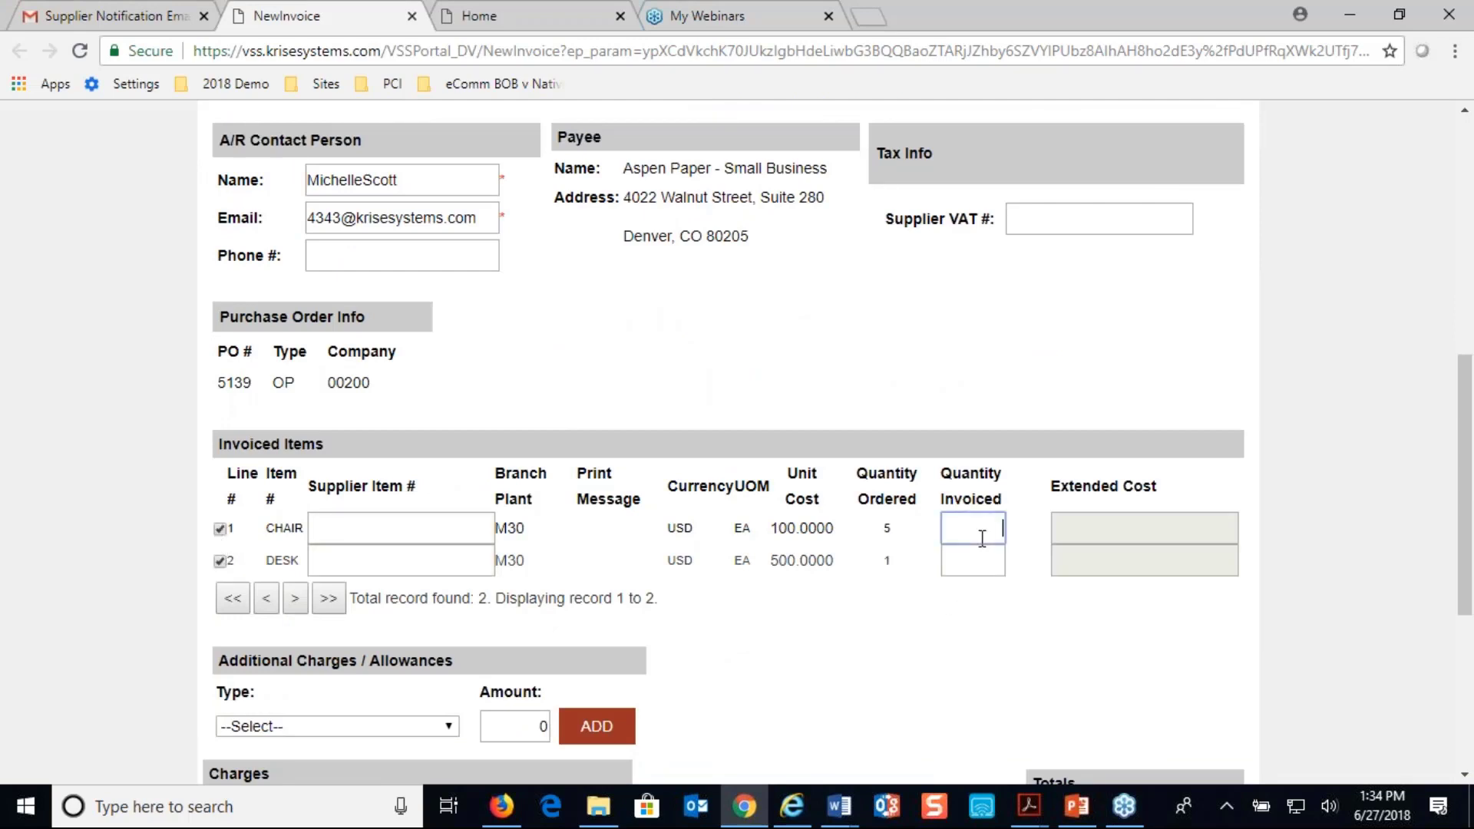
click(993, 564)
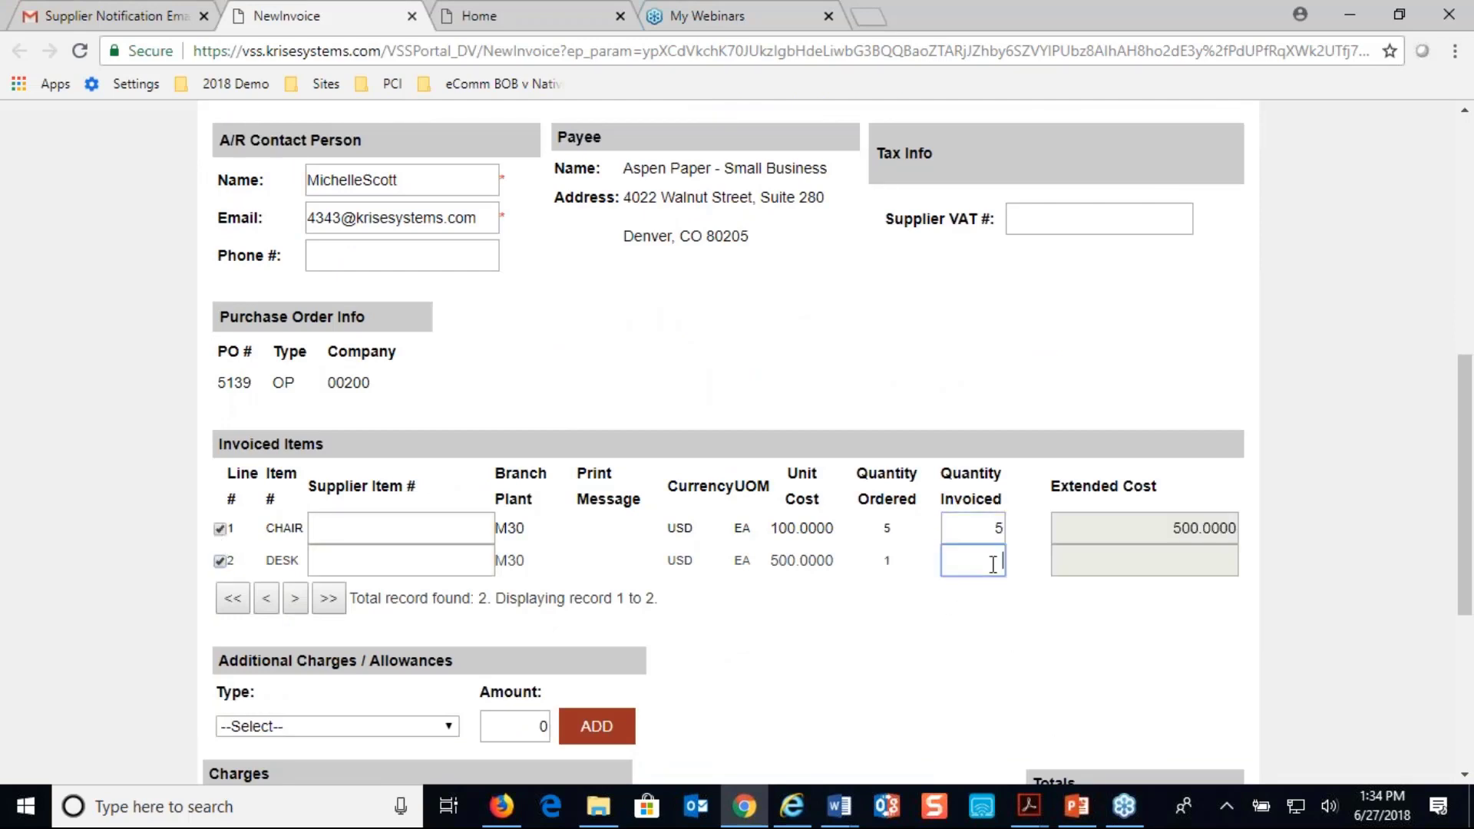
text(1)
scroll(997, 576, down, 3)
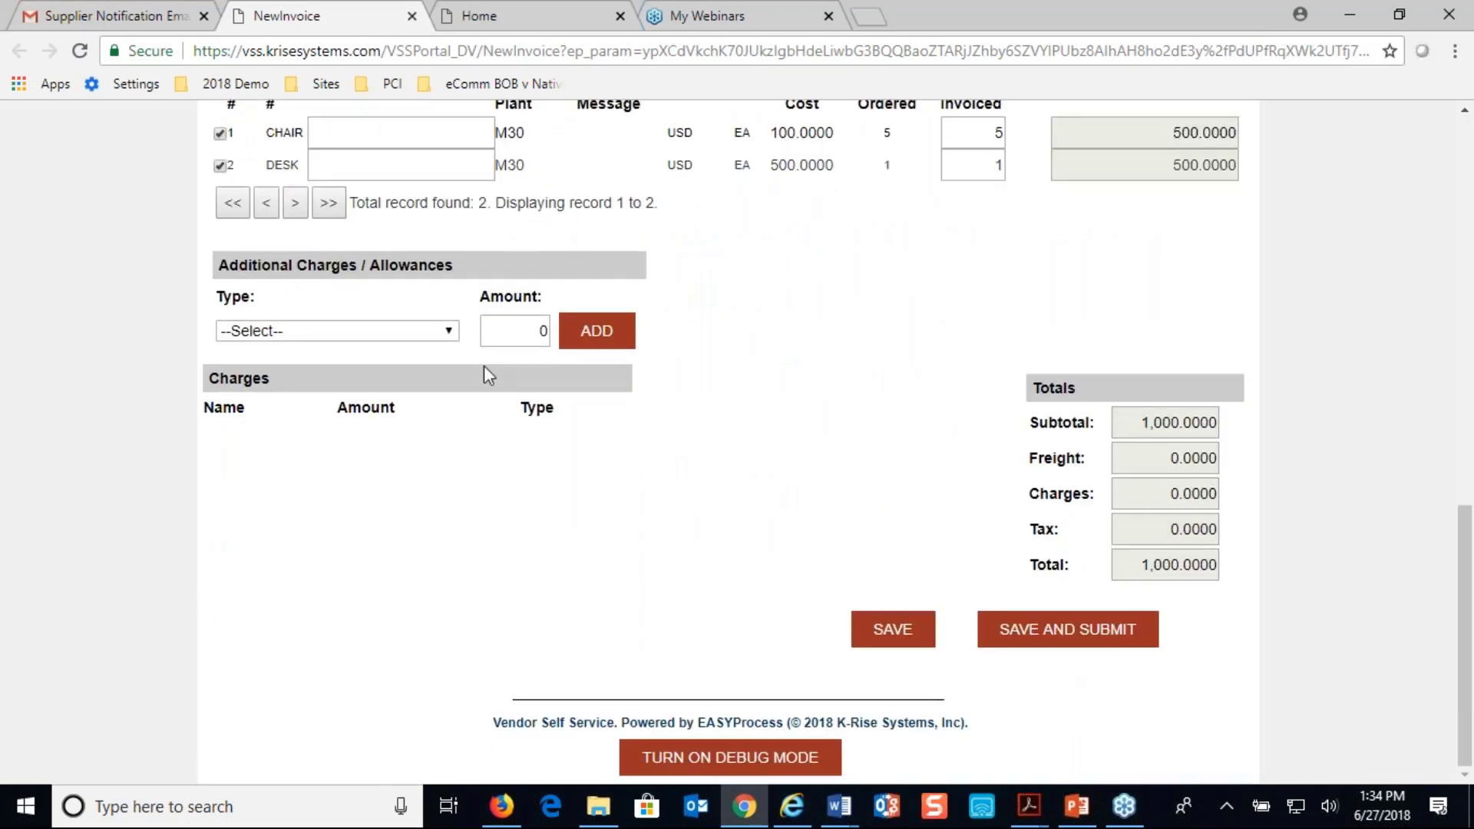
click(1046, 635)
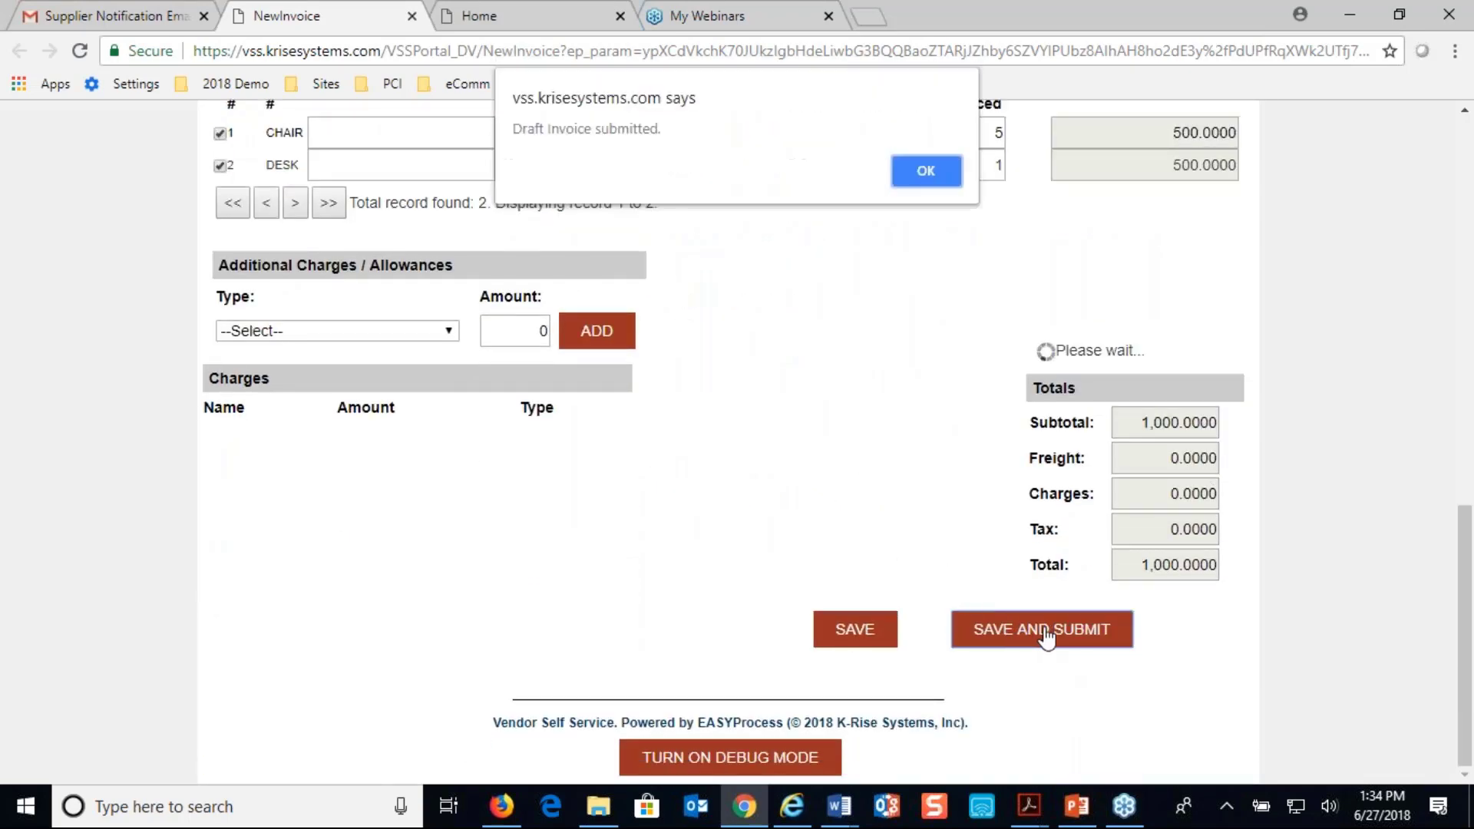
click(927, 172)
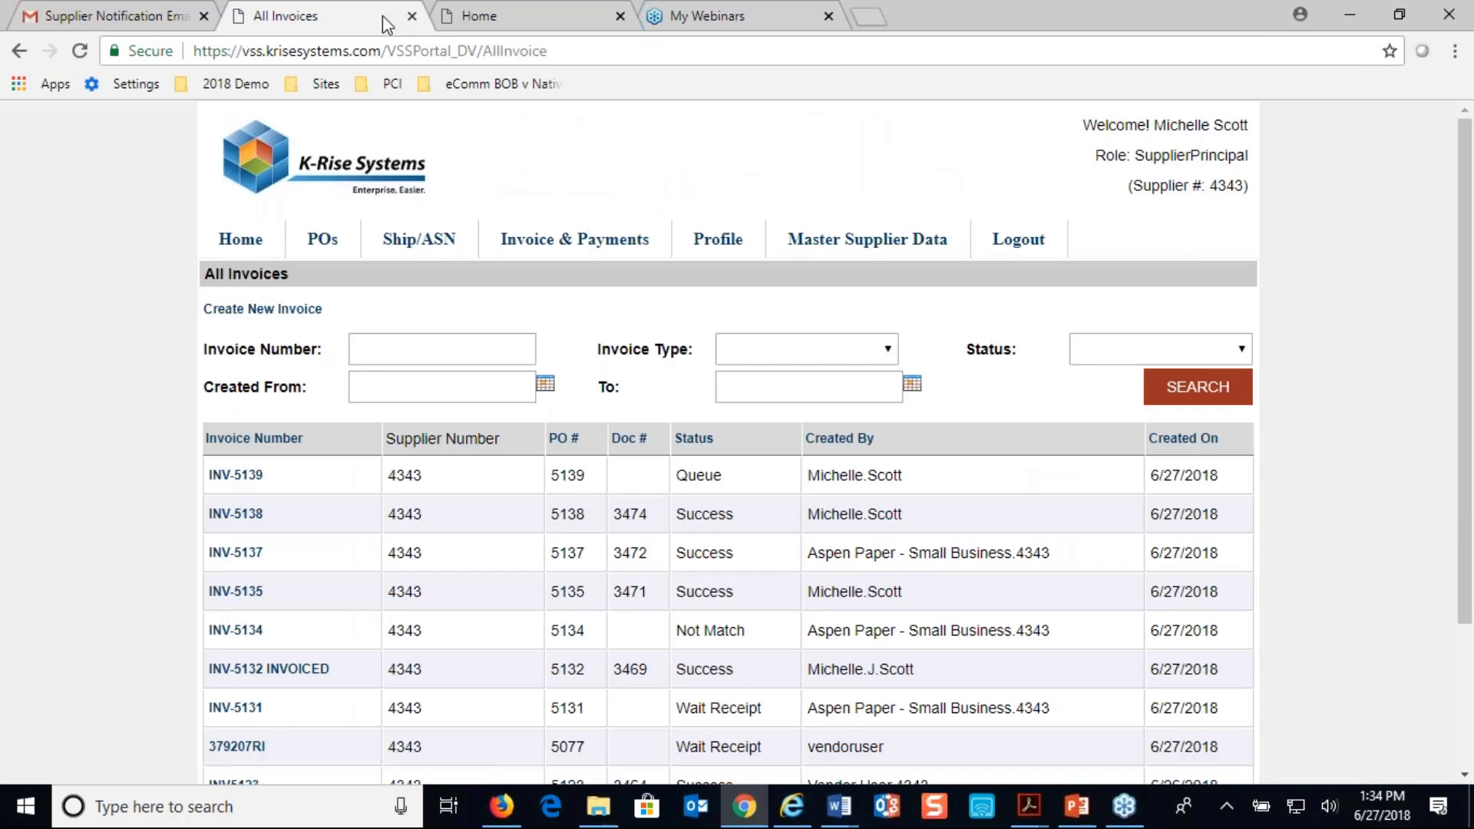
Look over the supplier notification email again, and switch to Firefox to view the administrator's All Invoices list
click(123, 17)
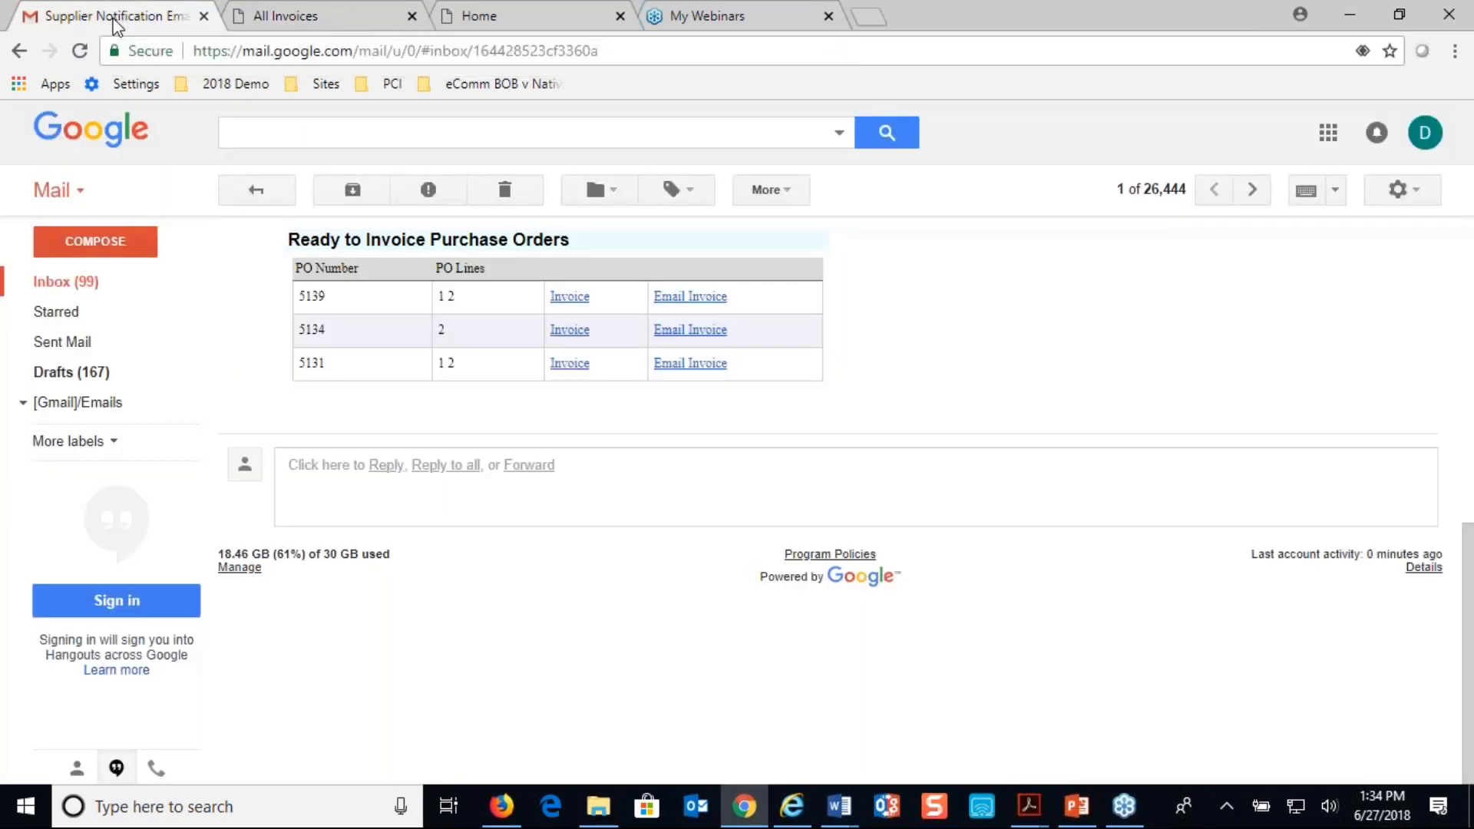
scroll(763, 625, up, 10)
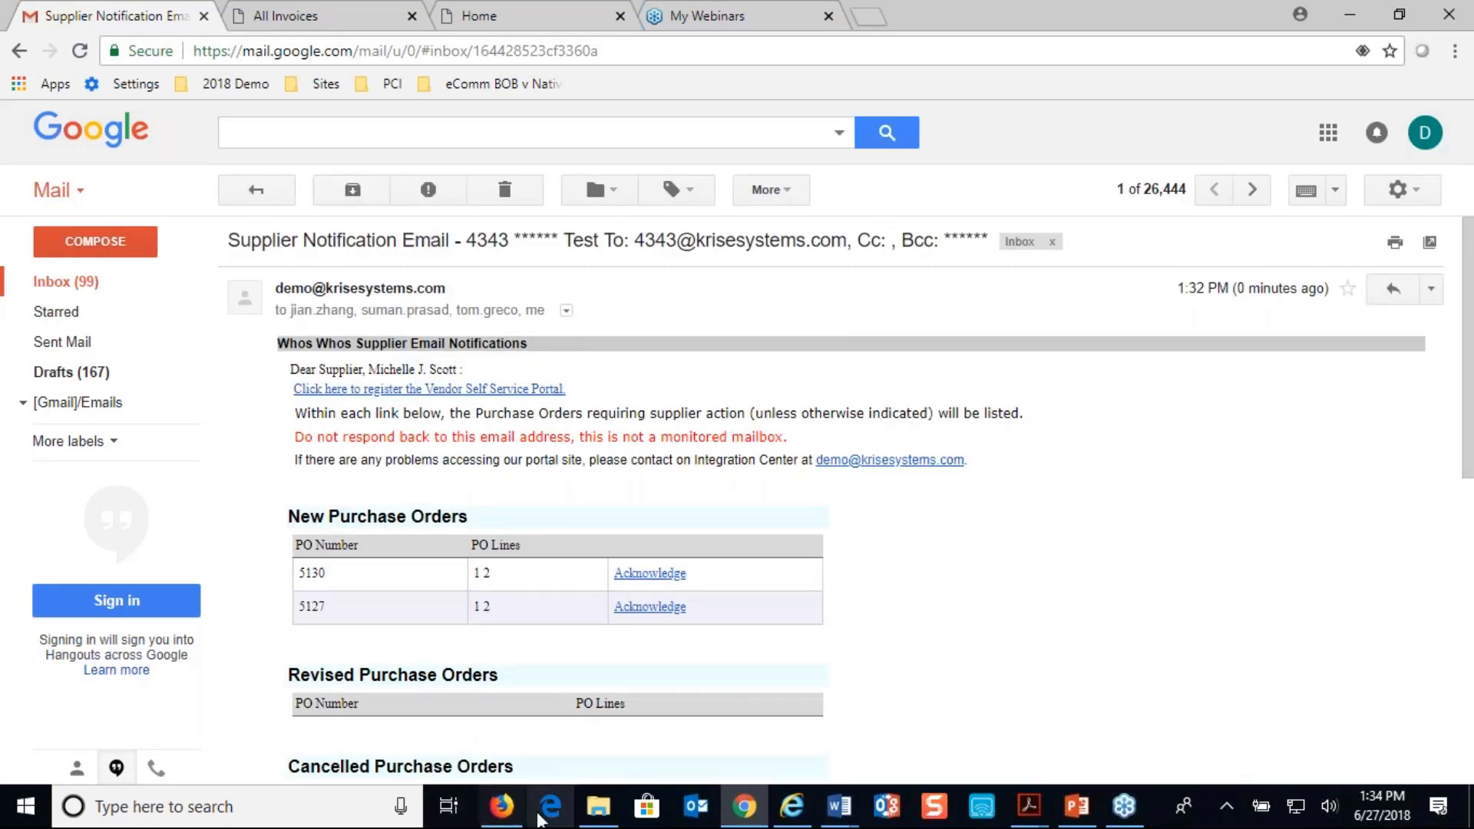
click(501, 806)
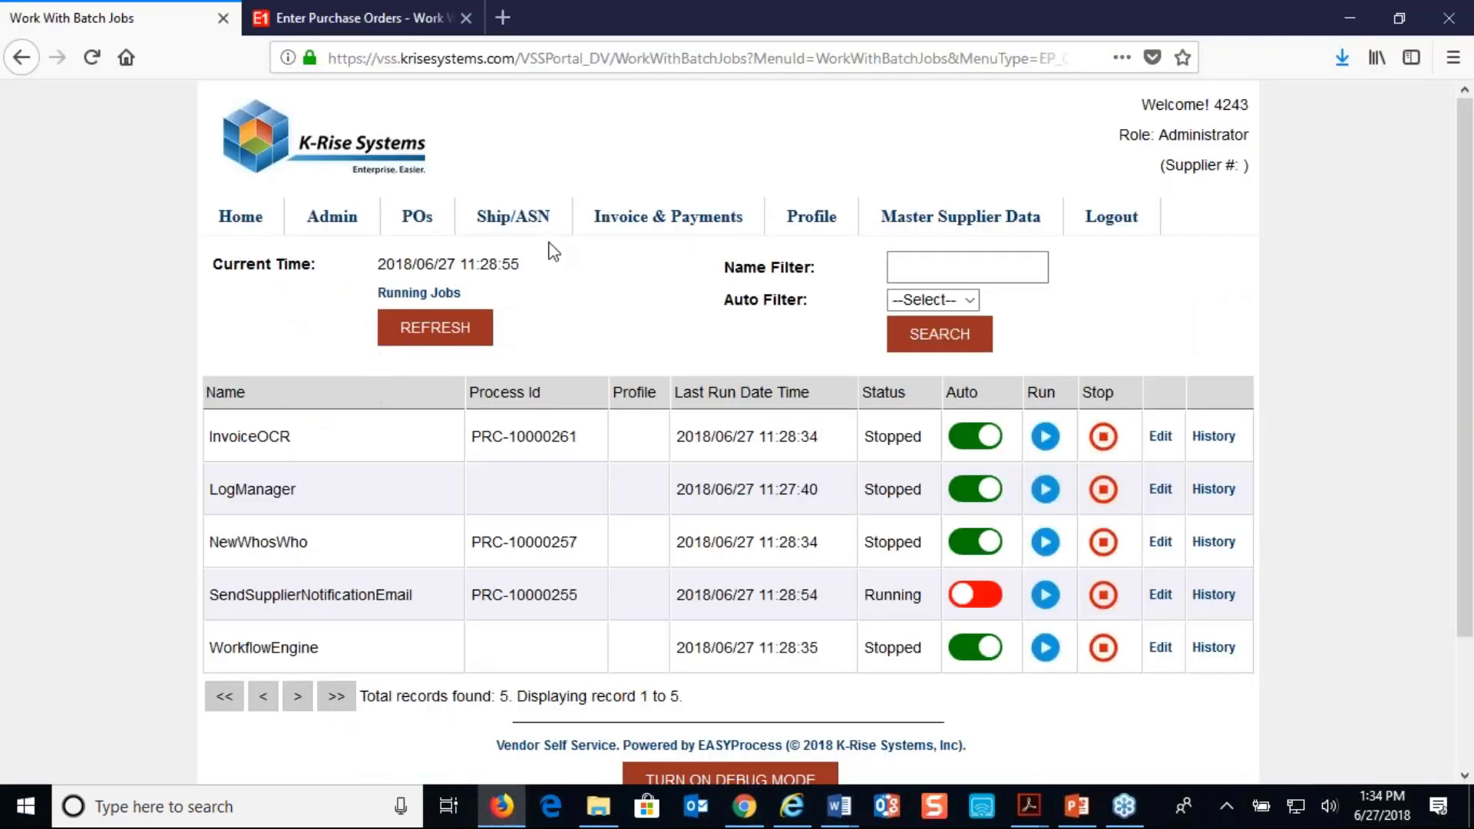
mouse_move(628, 237)
click(614, 294)
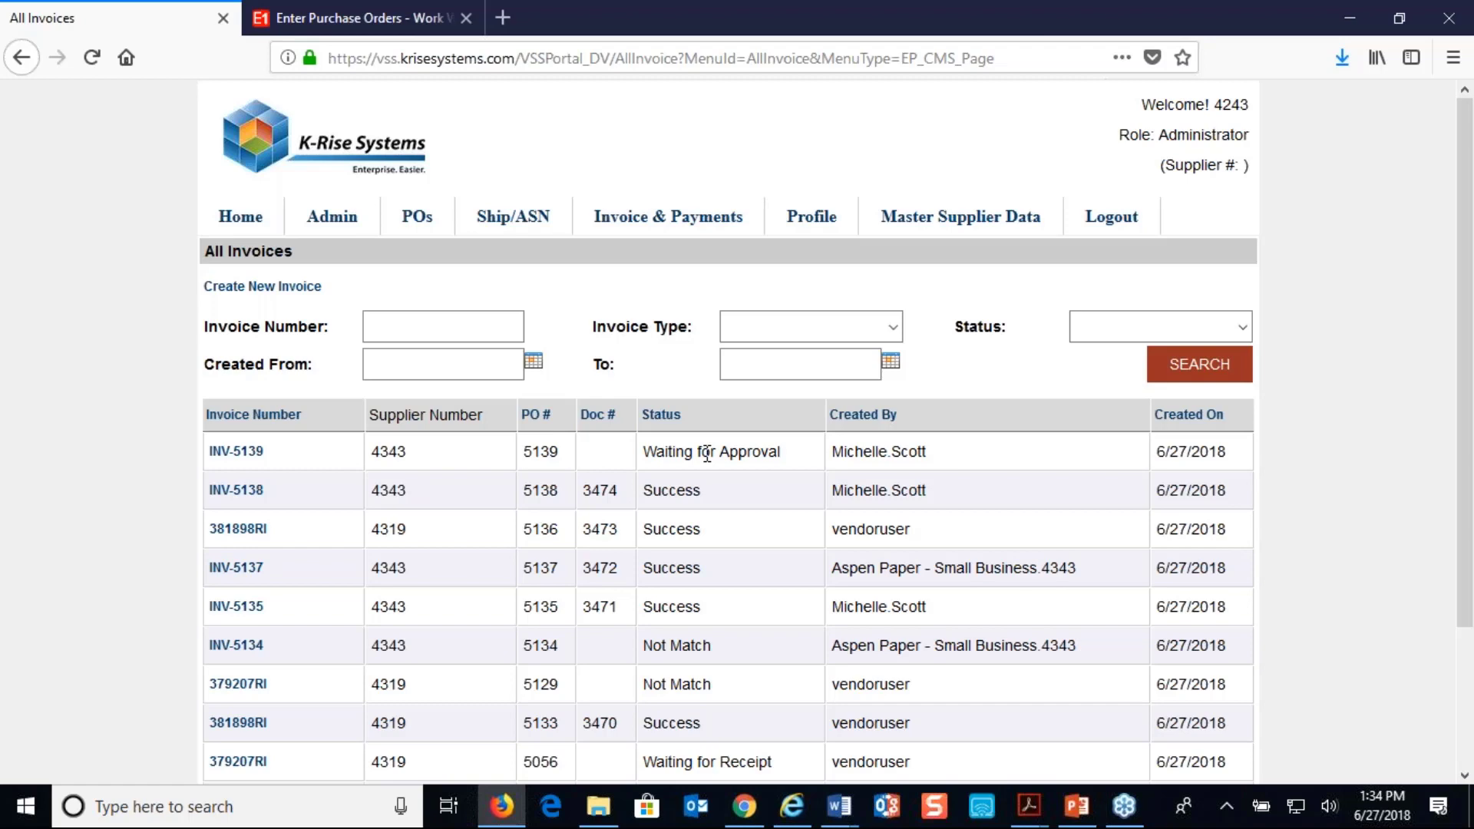
Switch to Chrome, close the spare portal Home page, log out as the supplier and log in with the accounts payable user's saved credentials
click(744, 808)
click(323, 15)
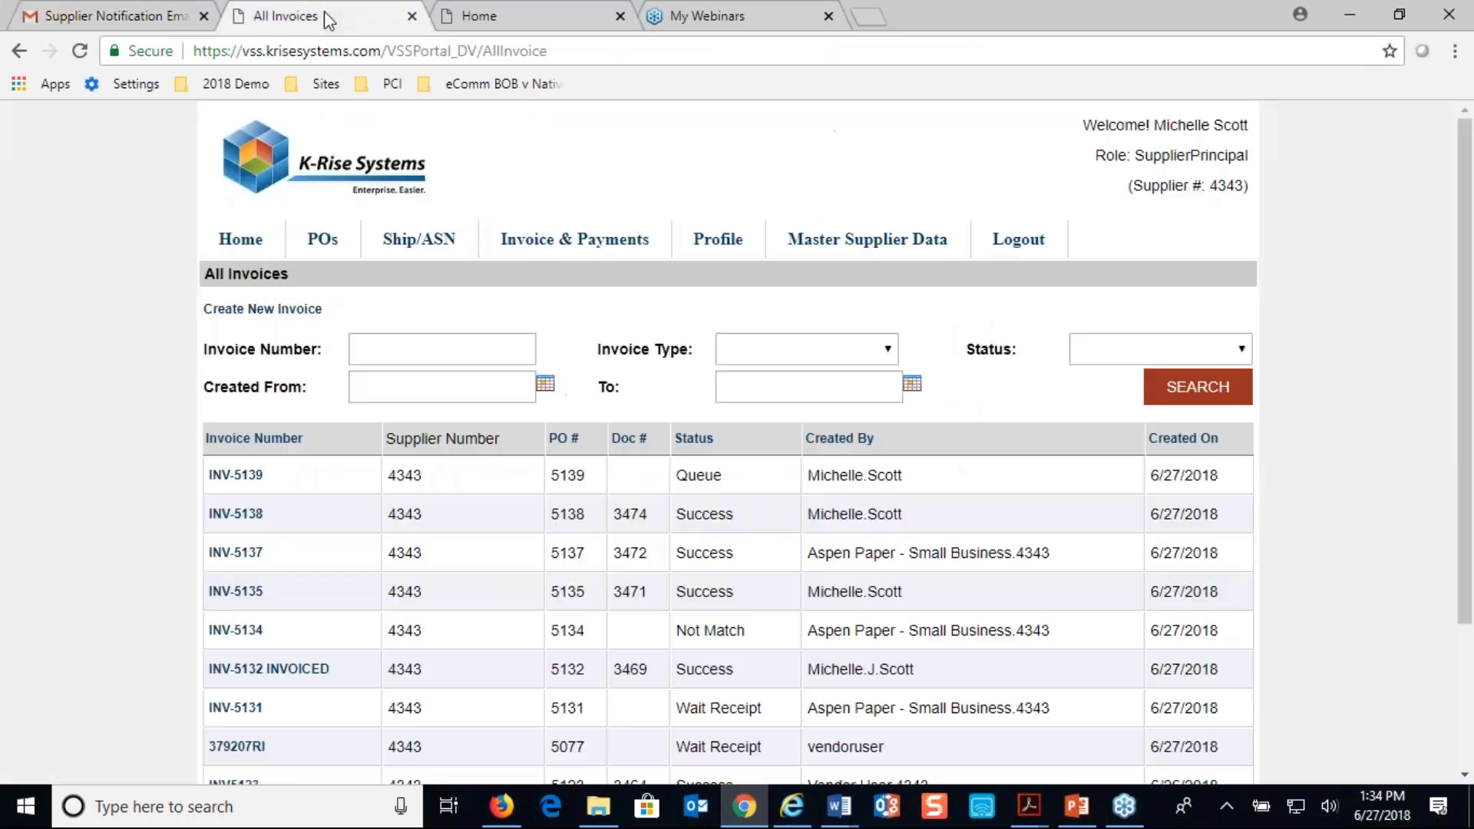
mouse_move(952, 229)
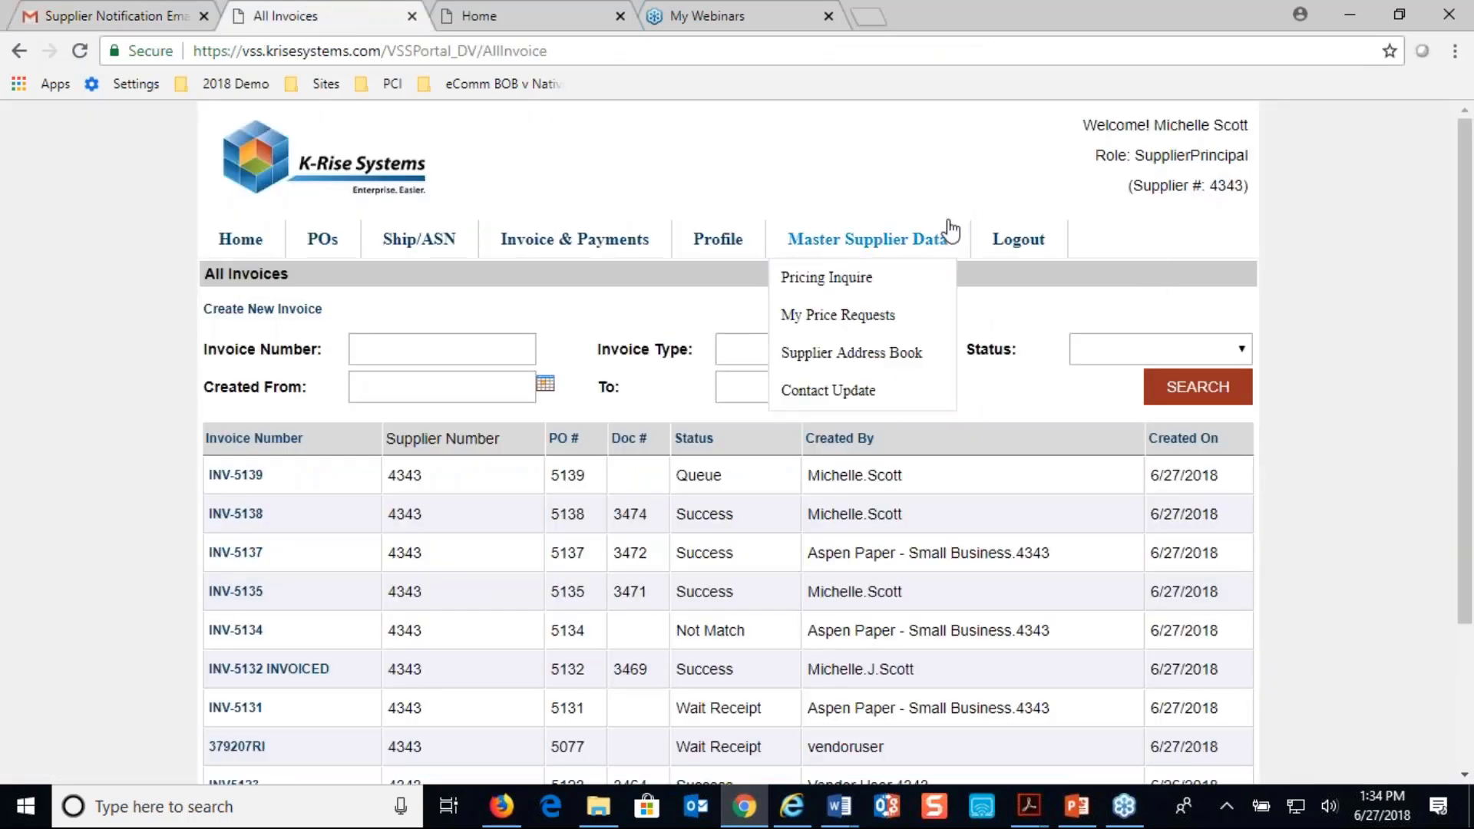
click(620, 15)
click(1038, 244)
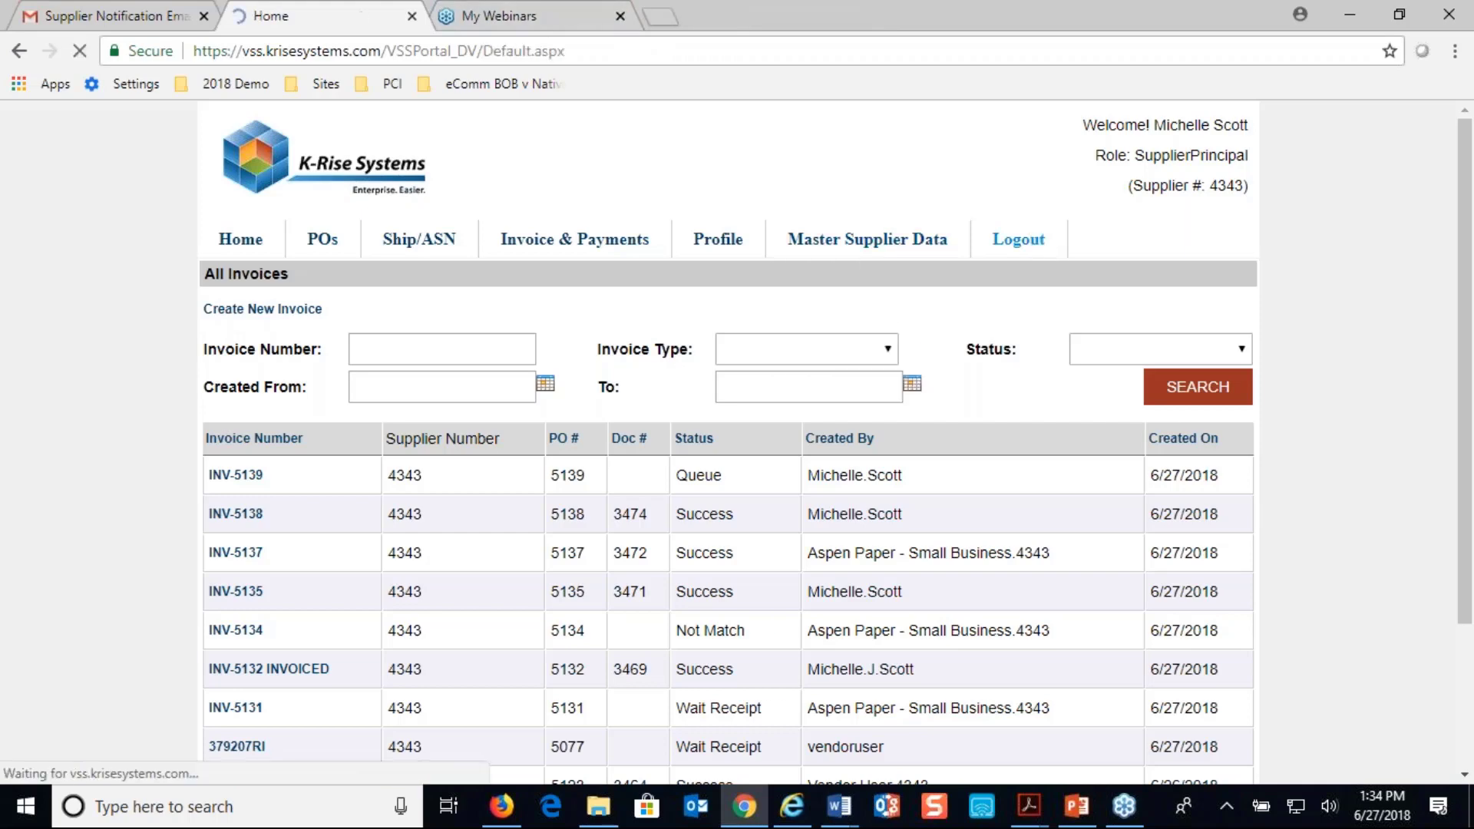
key(Return)
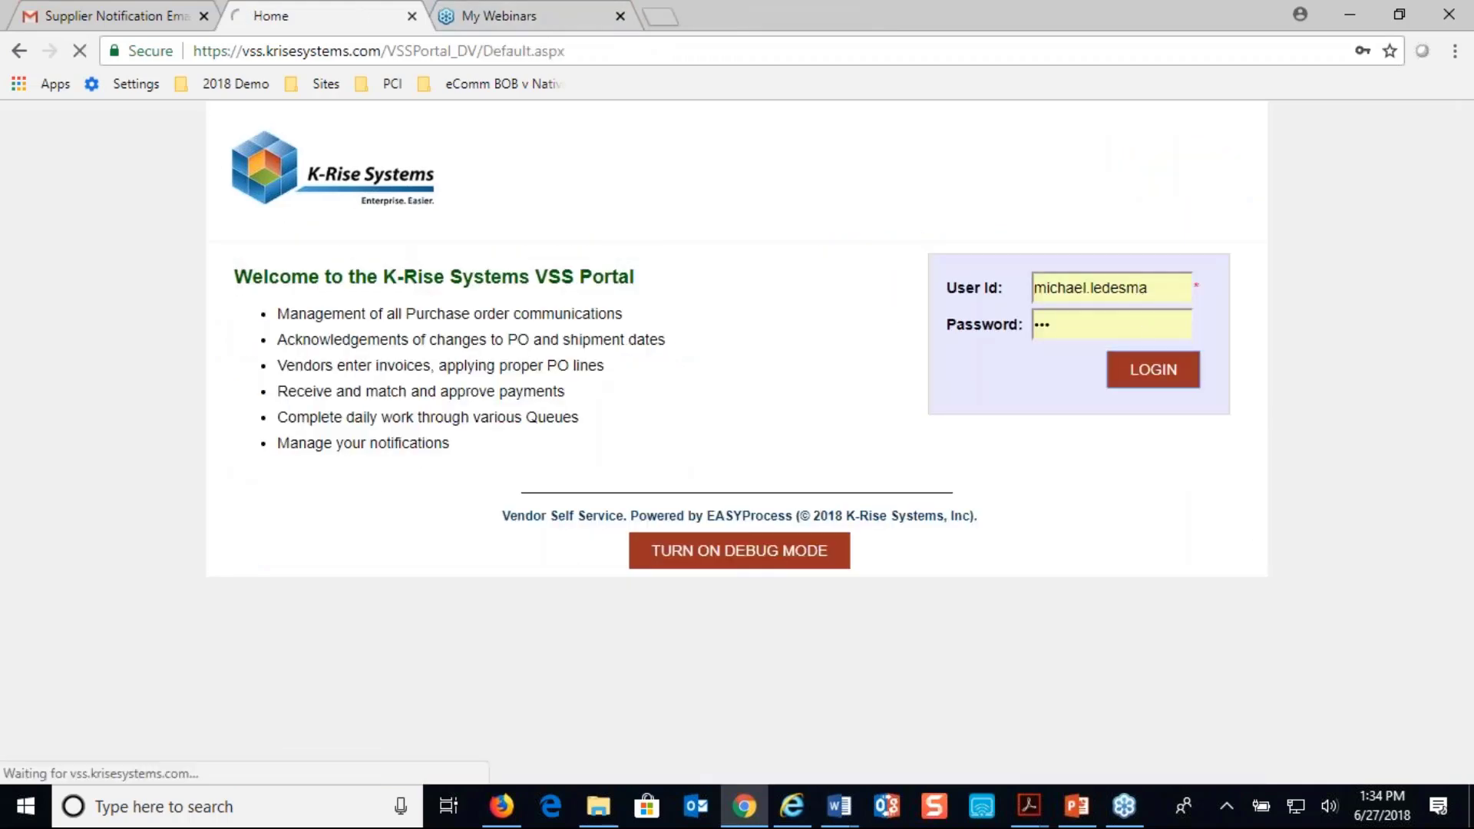
Open the invoice waiting for approval from the daily tasks and review its details down to the approval comment
click(245, 311)
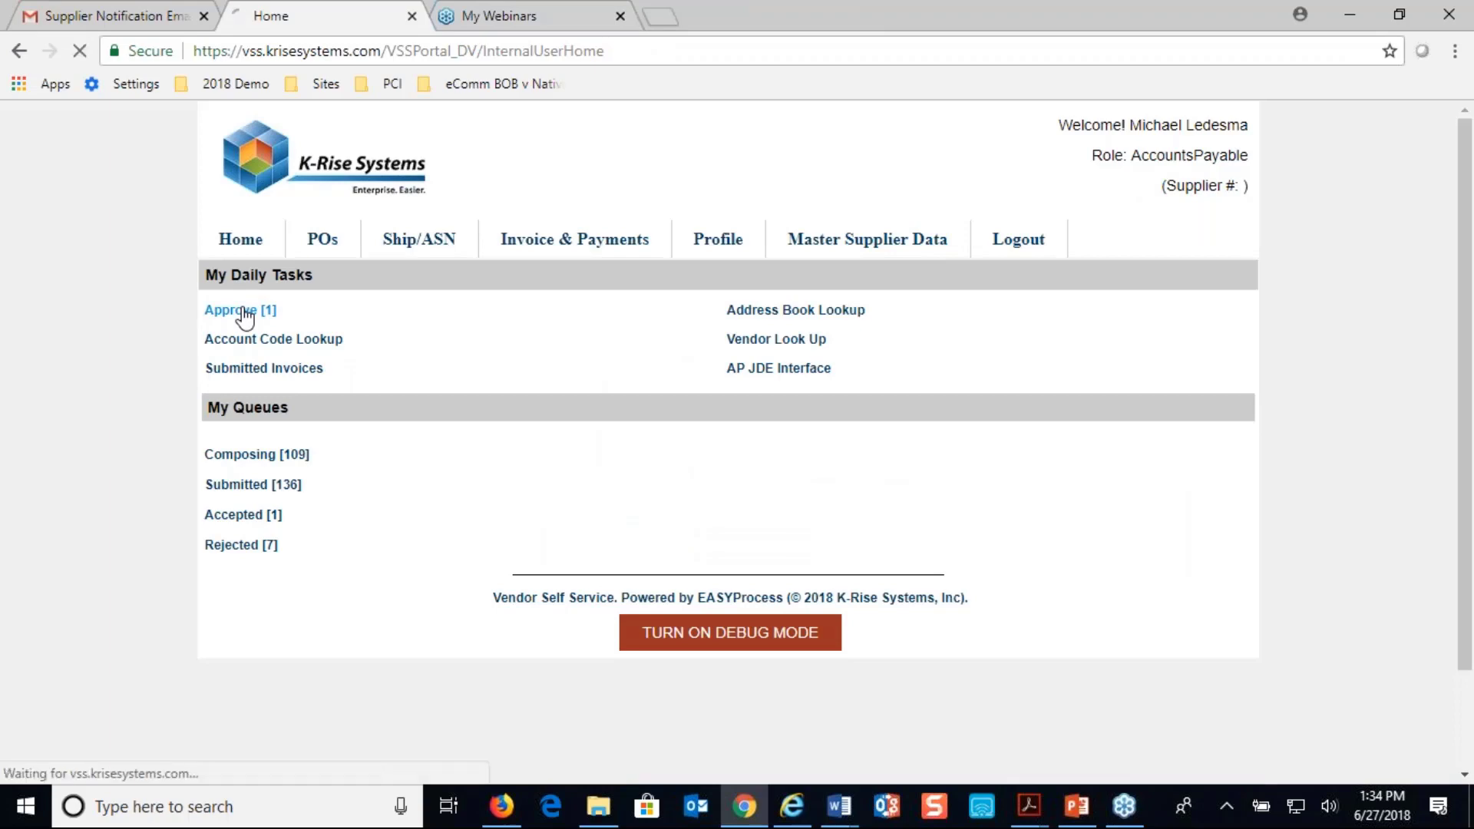
click(254, 347)
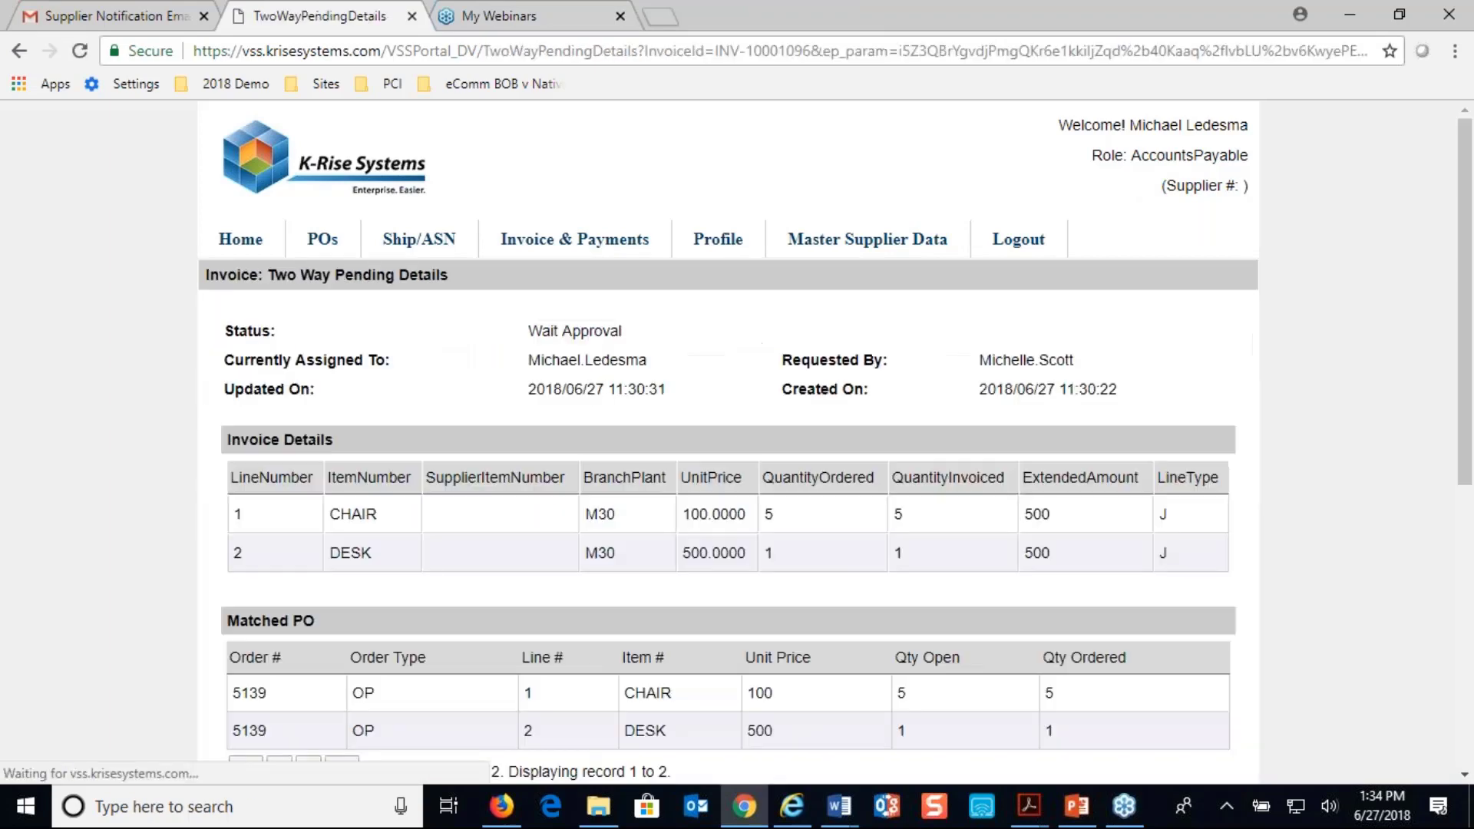
scroll(254, 351, down, 6)
scroll(728, 441, down, 2)
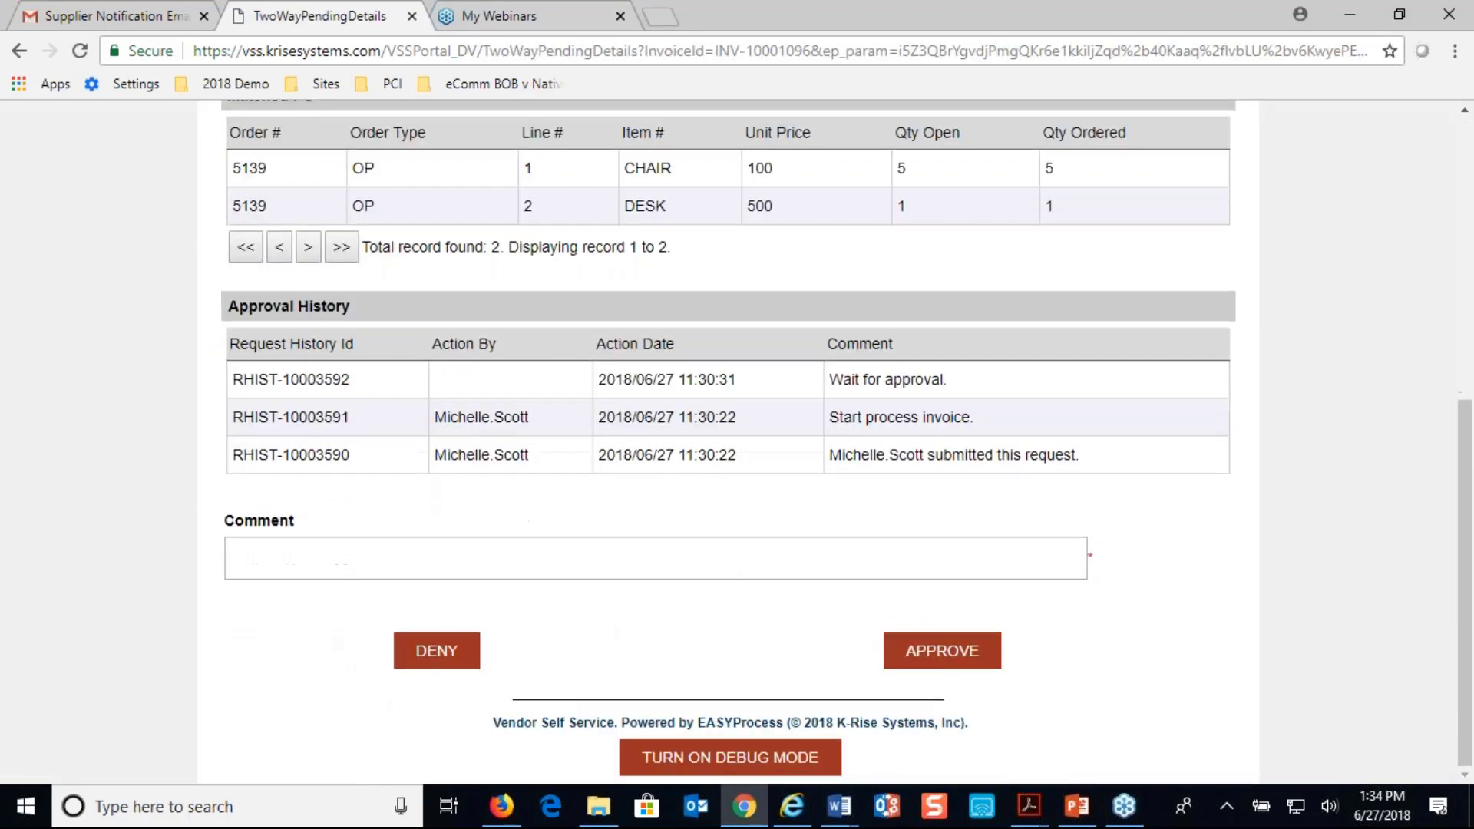
Enter the comment "Approve my" followed by the approver's initials, and approve the invoice for purchase order 5139
click(281, 550)
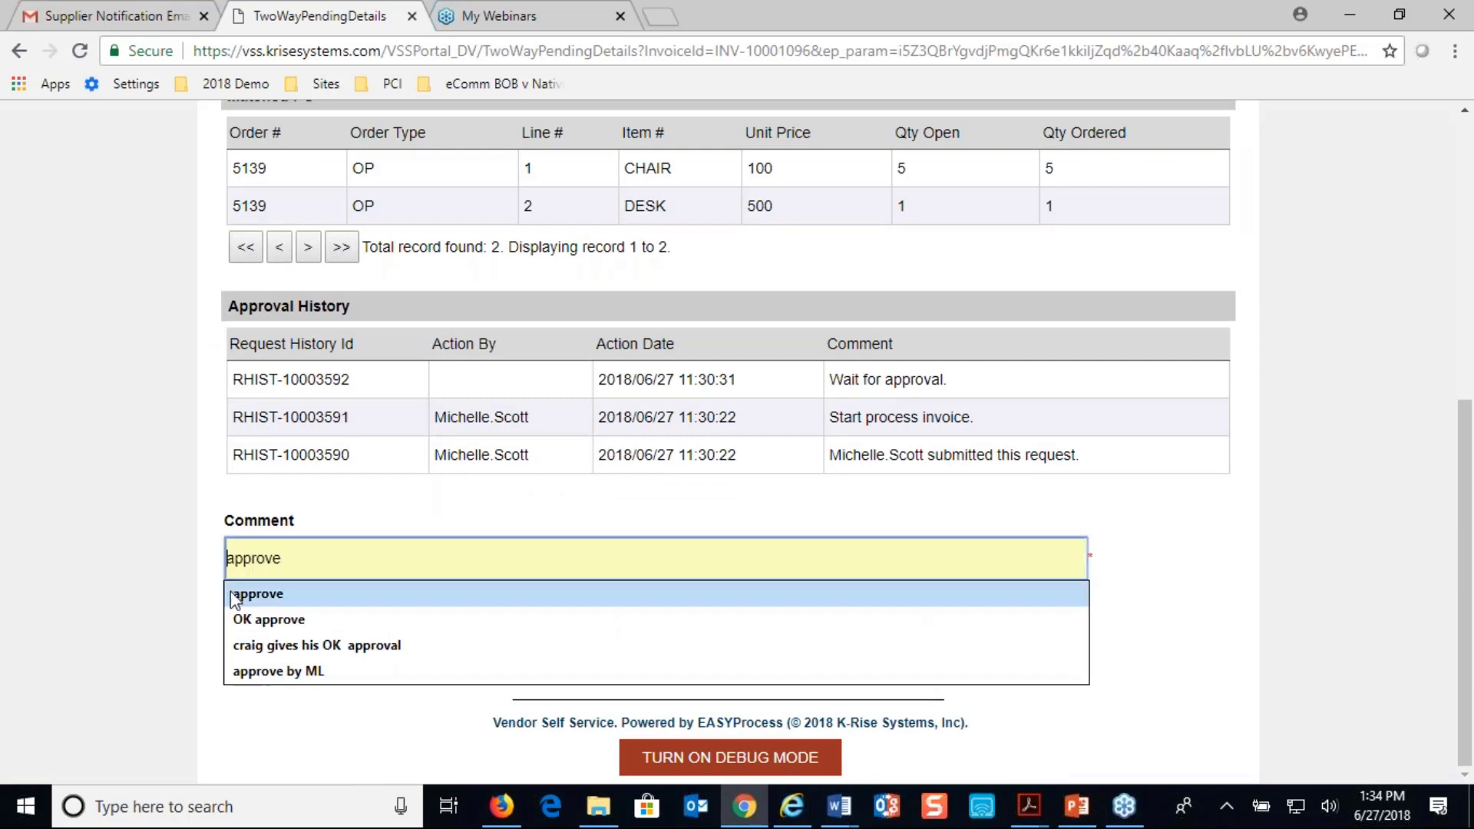
text(Approve my >)
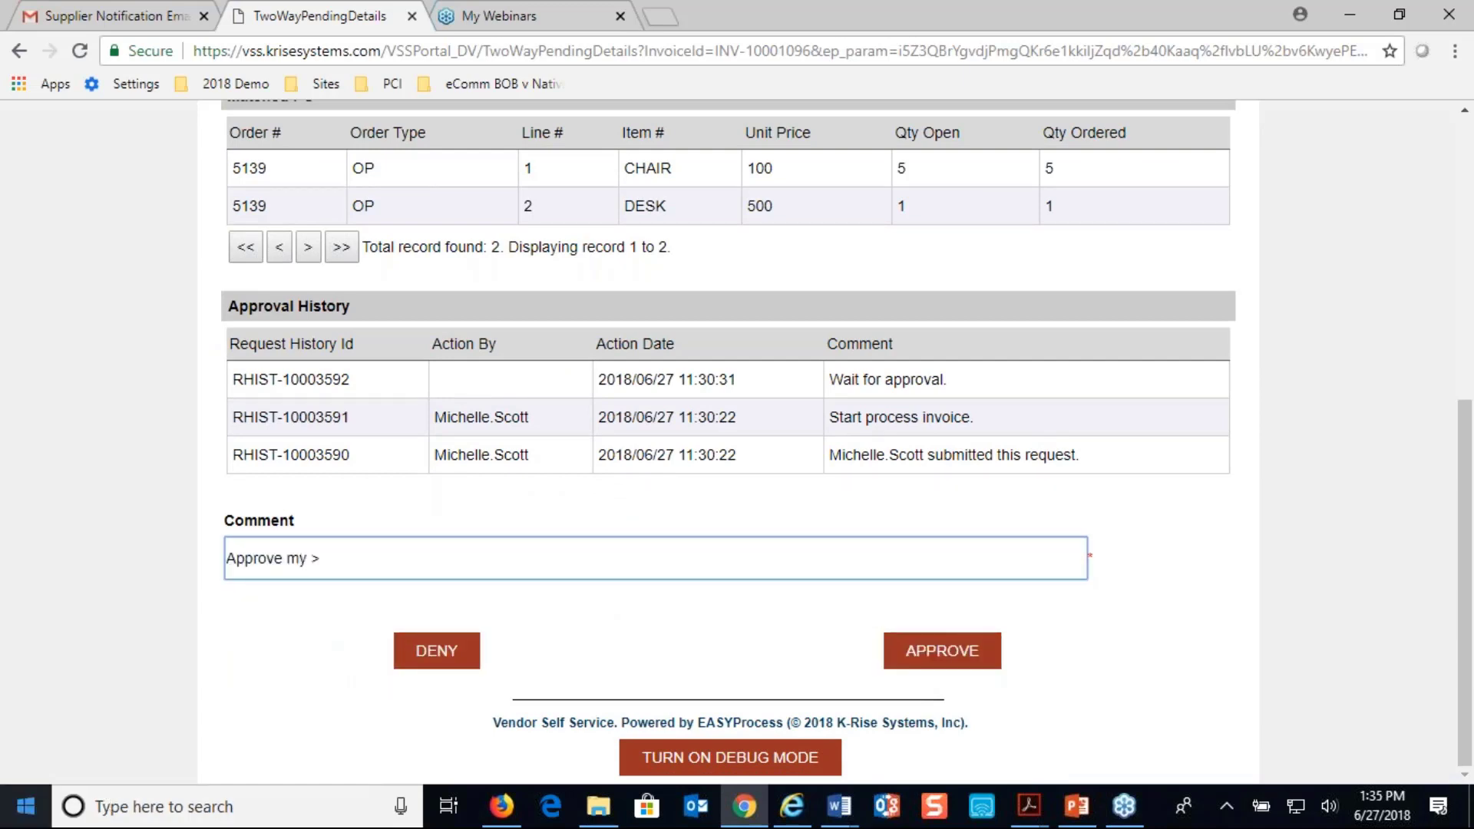
key(BackSpace)
text(M. L.)
click(914, 654)
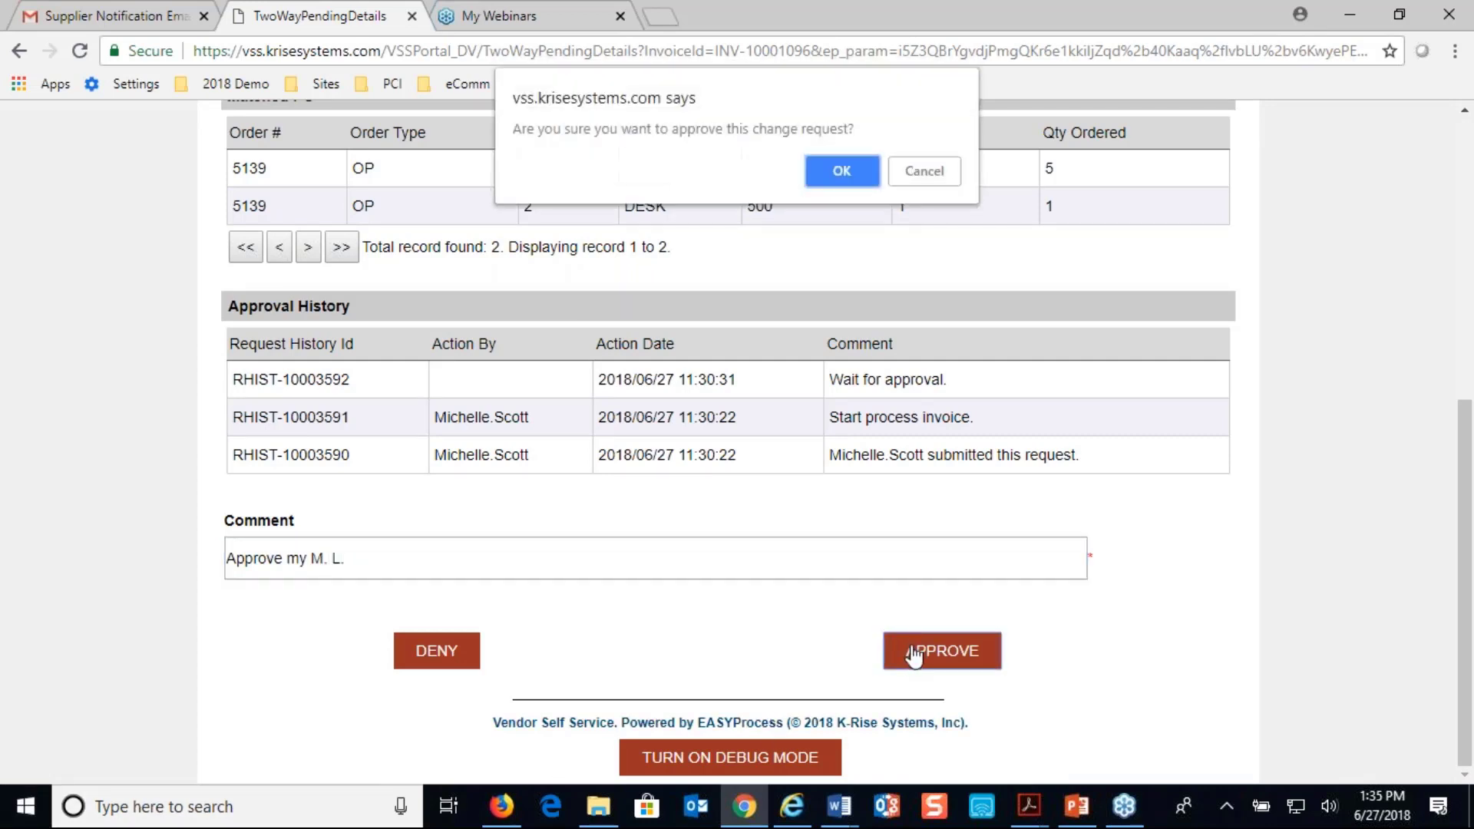
click(838, 170)
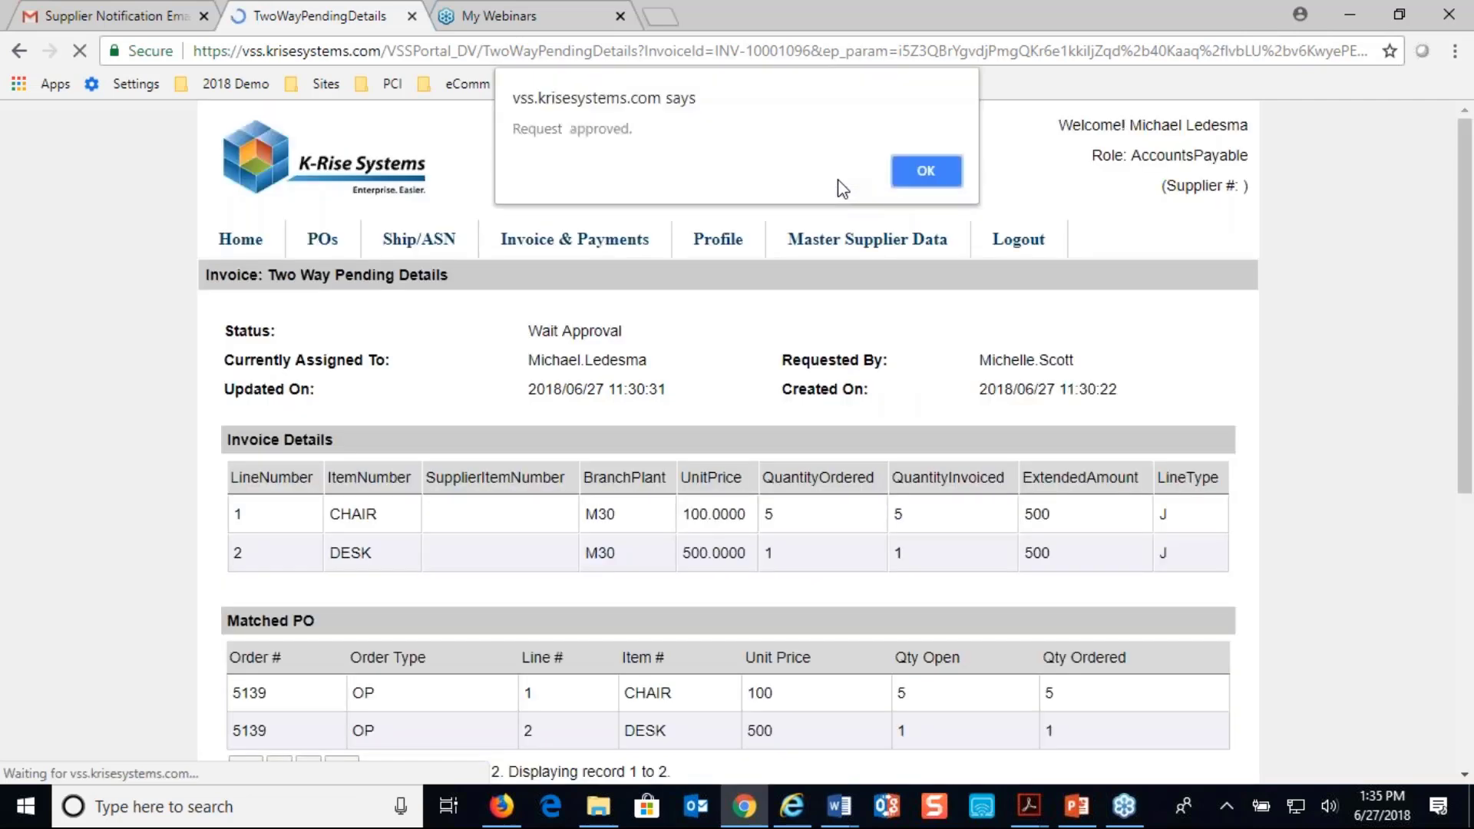
click(912, 175)
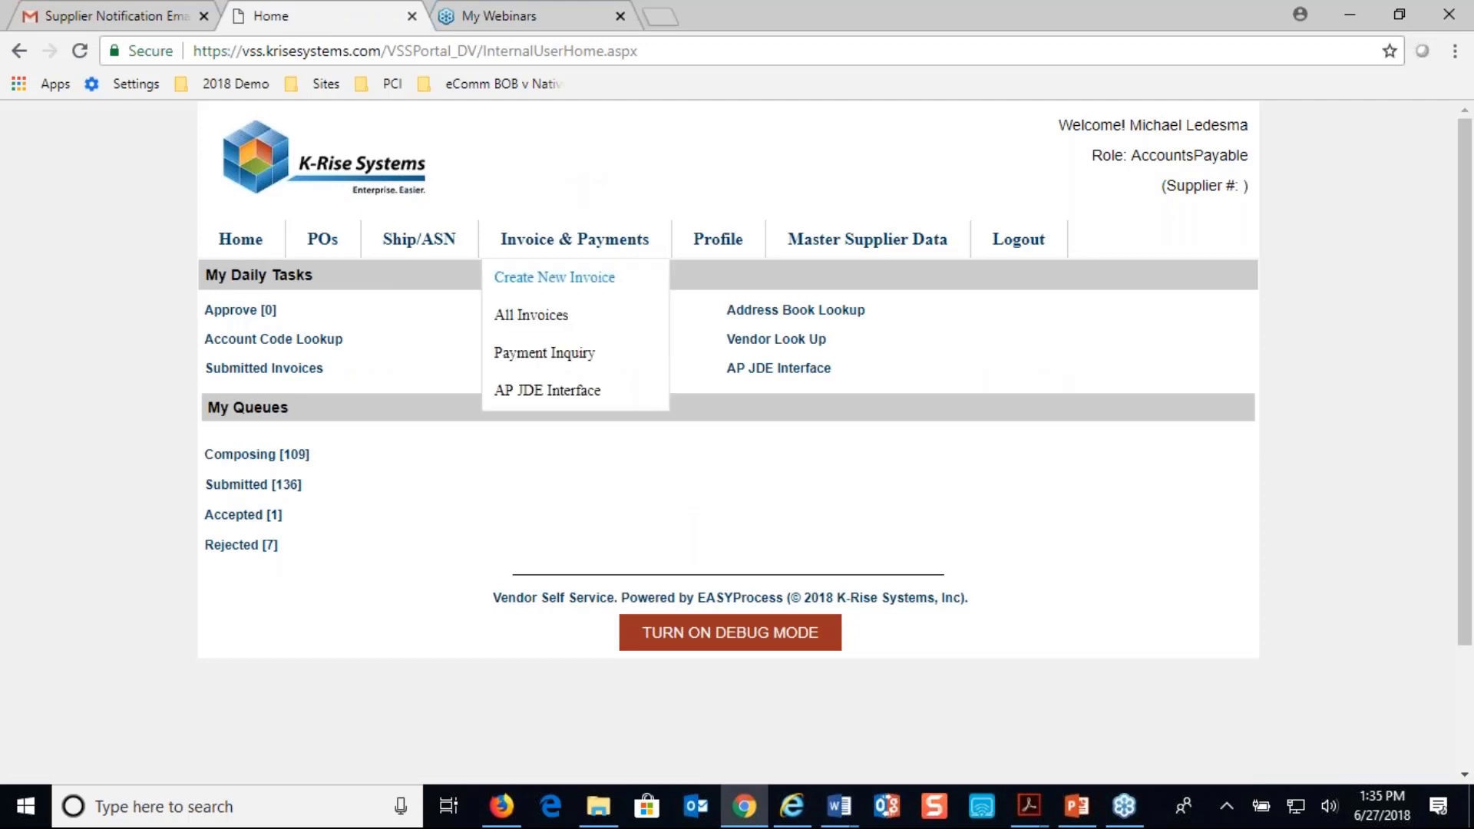
Switch to Firefox and refresh the All Invoices list to check the status of INV-5139
click(742, 804)
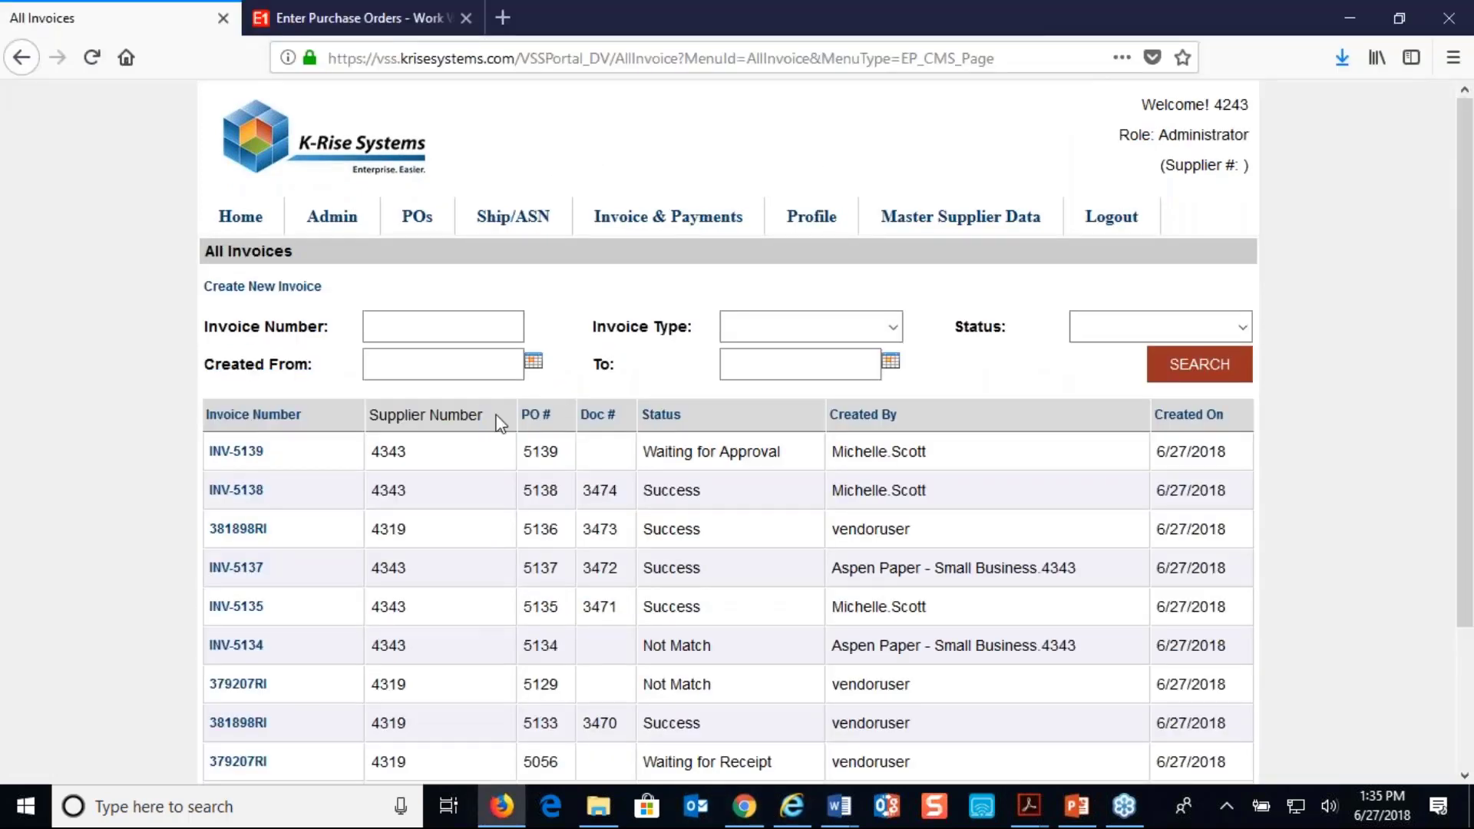
click(94, 61)
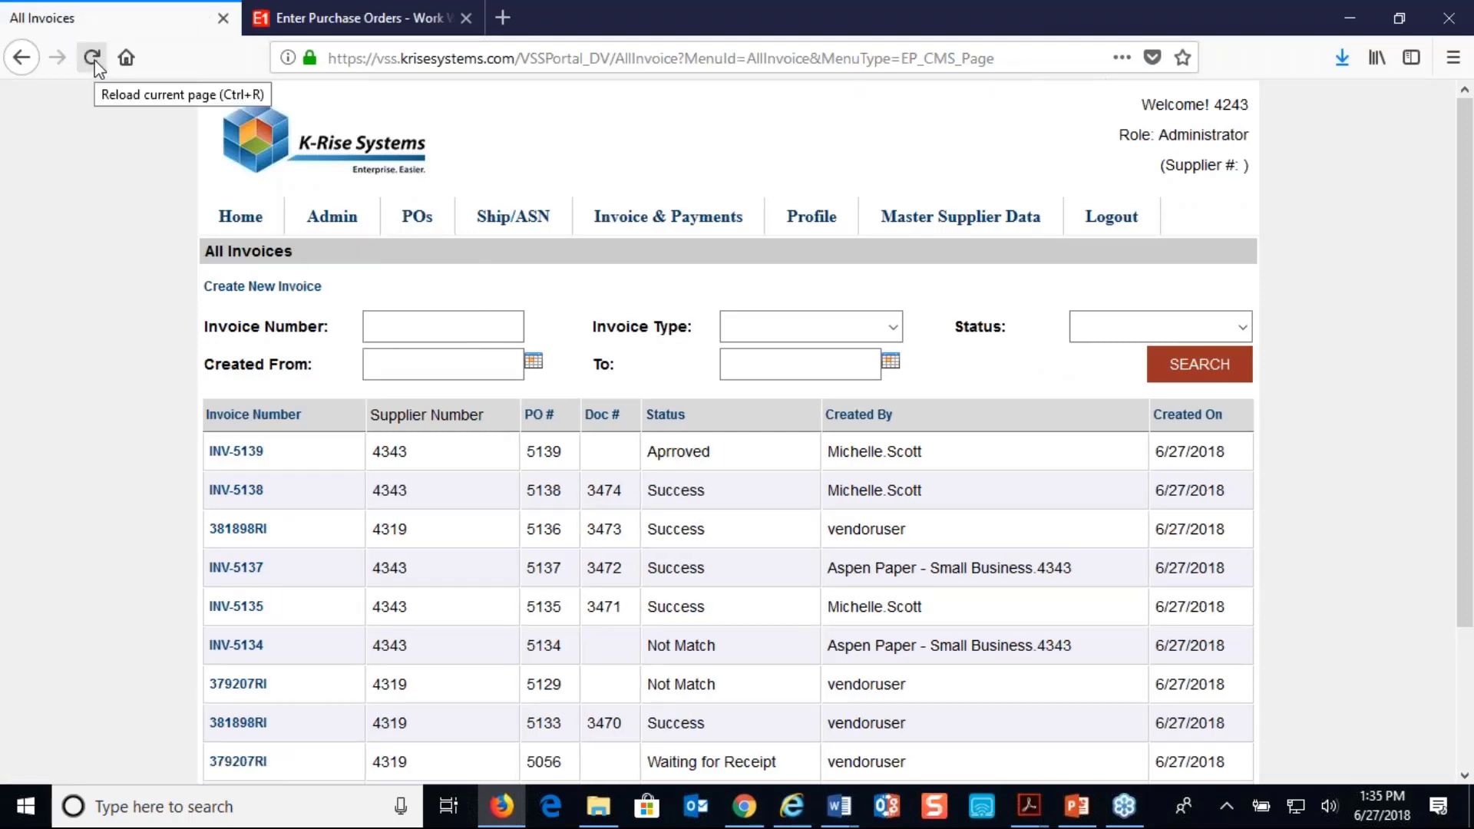
click(93, 61)
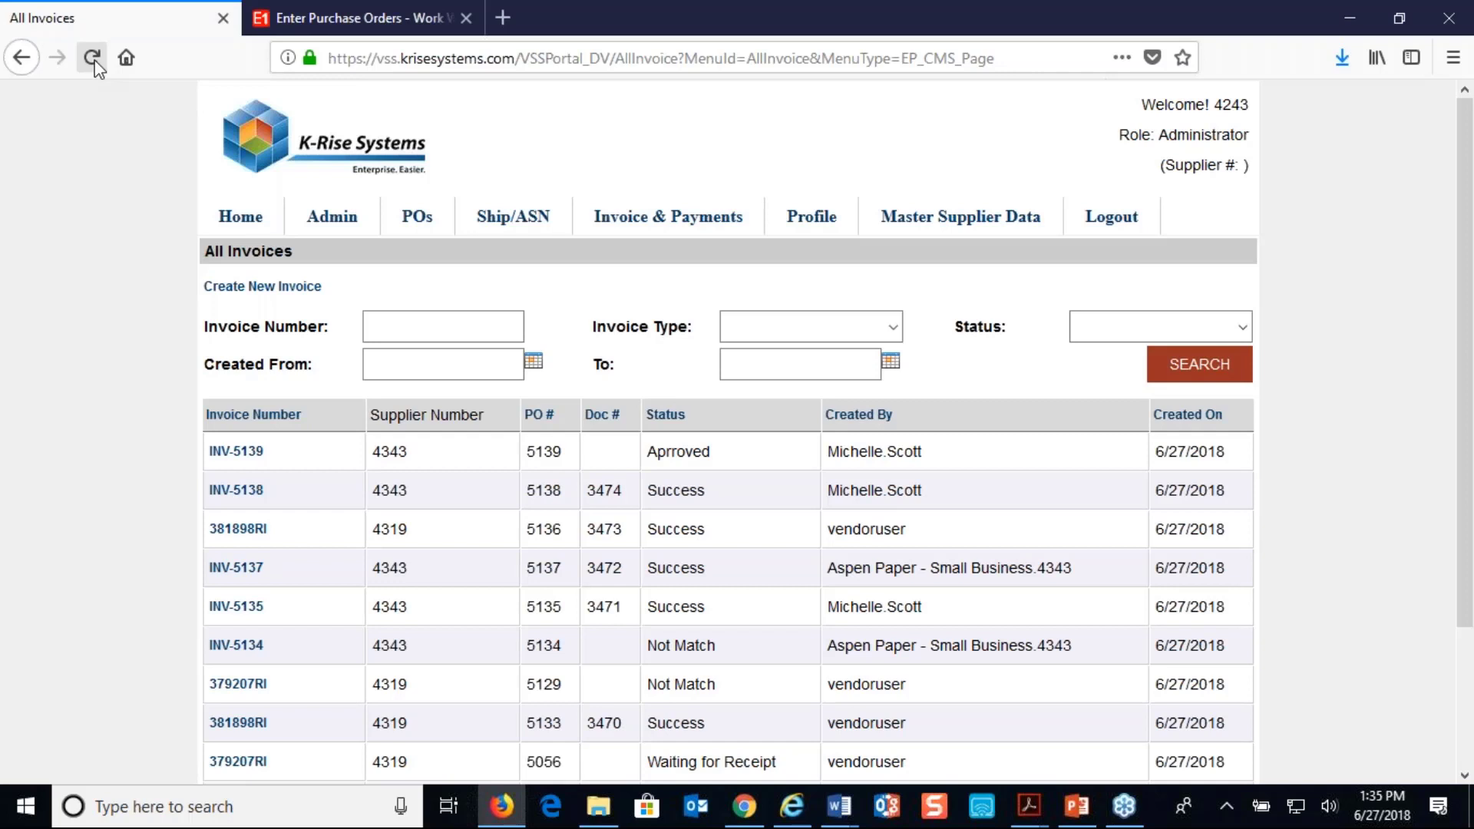
Refresh the All Invoices list and look up the vouchered JD Edwards receipts for document 3475 in Open Receipts by Supplier
click(93, 57)
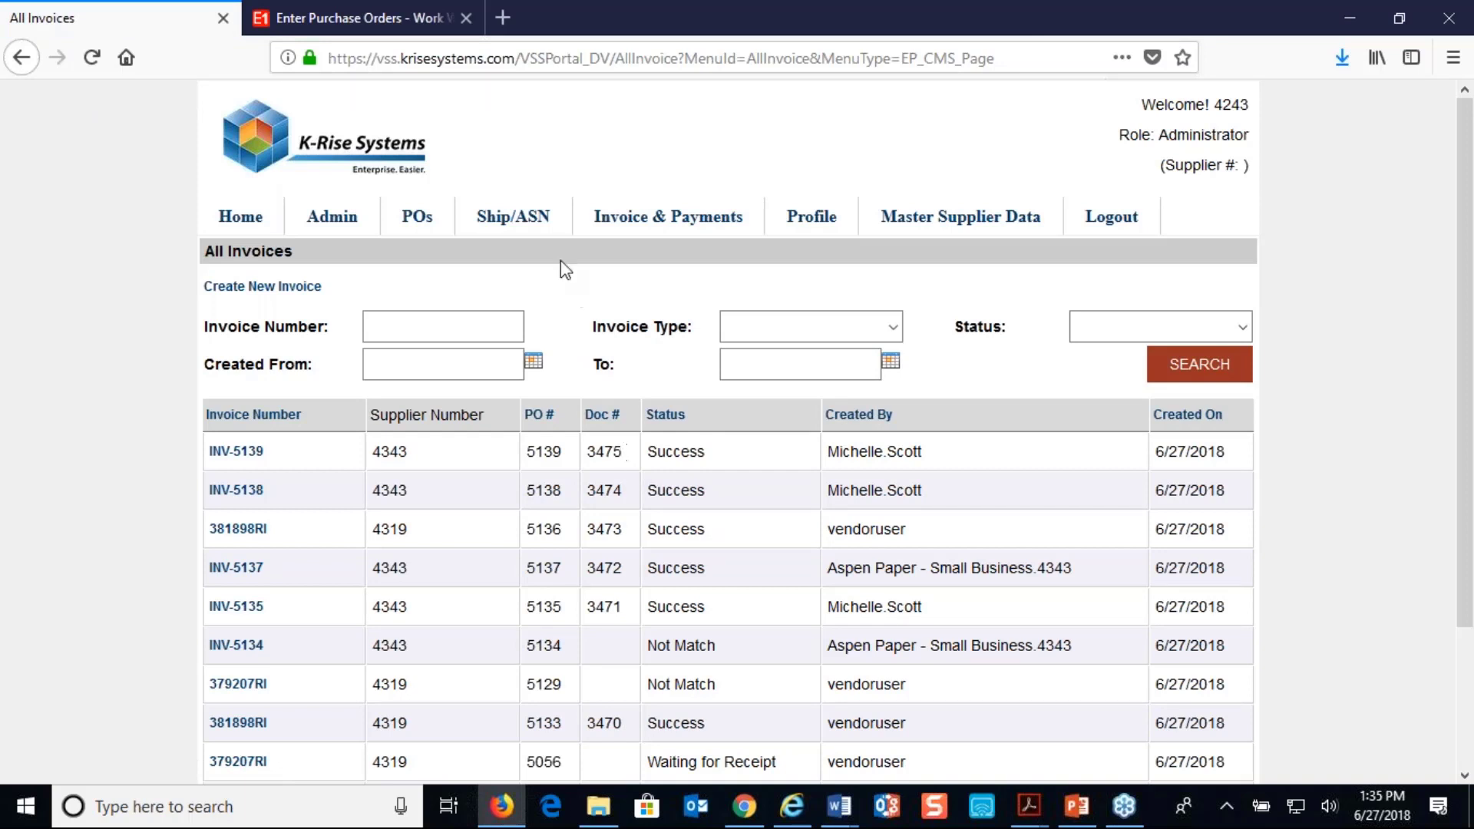
click(401, 23)
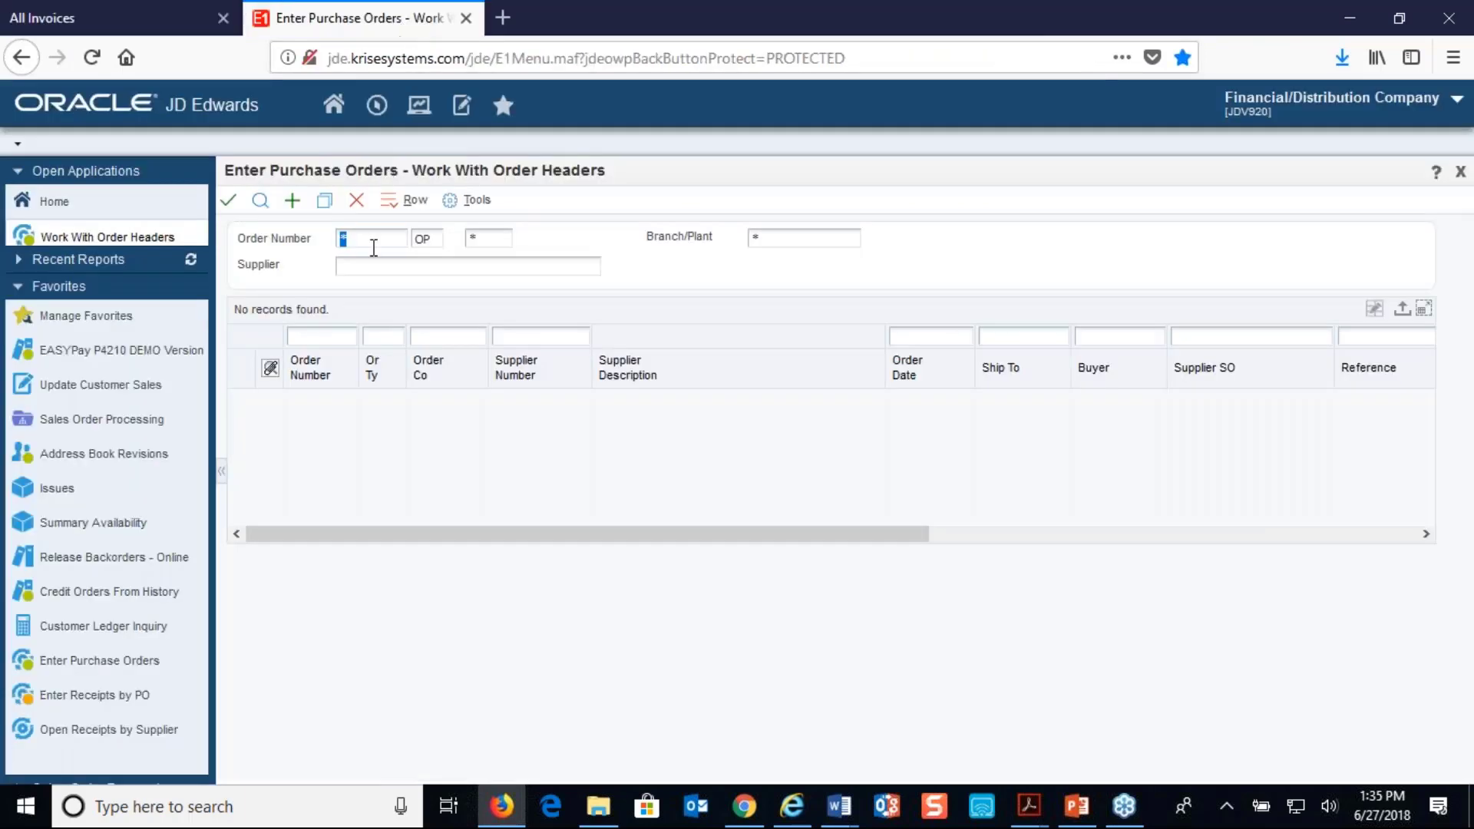
click(126, 738)
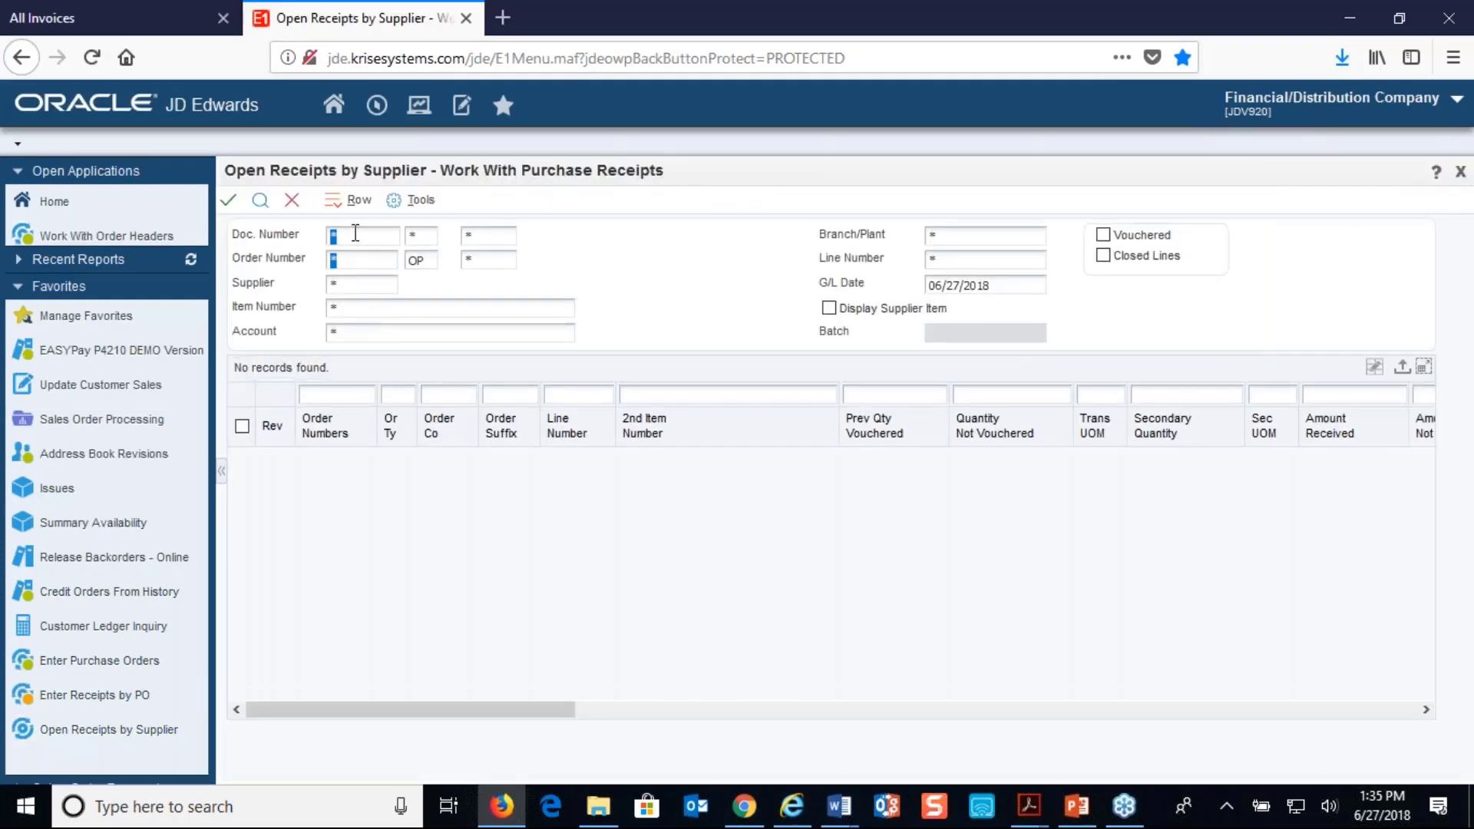
text(3475)
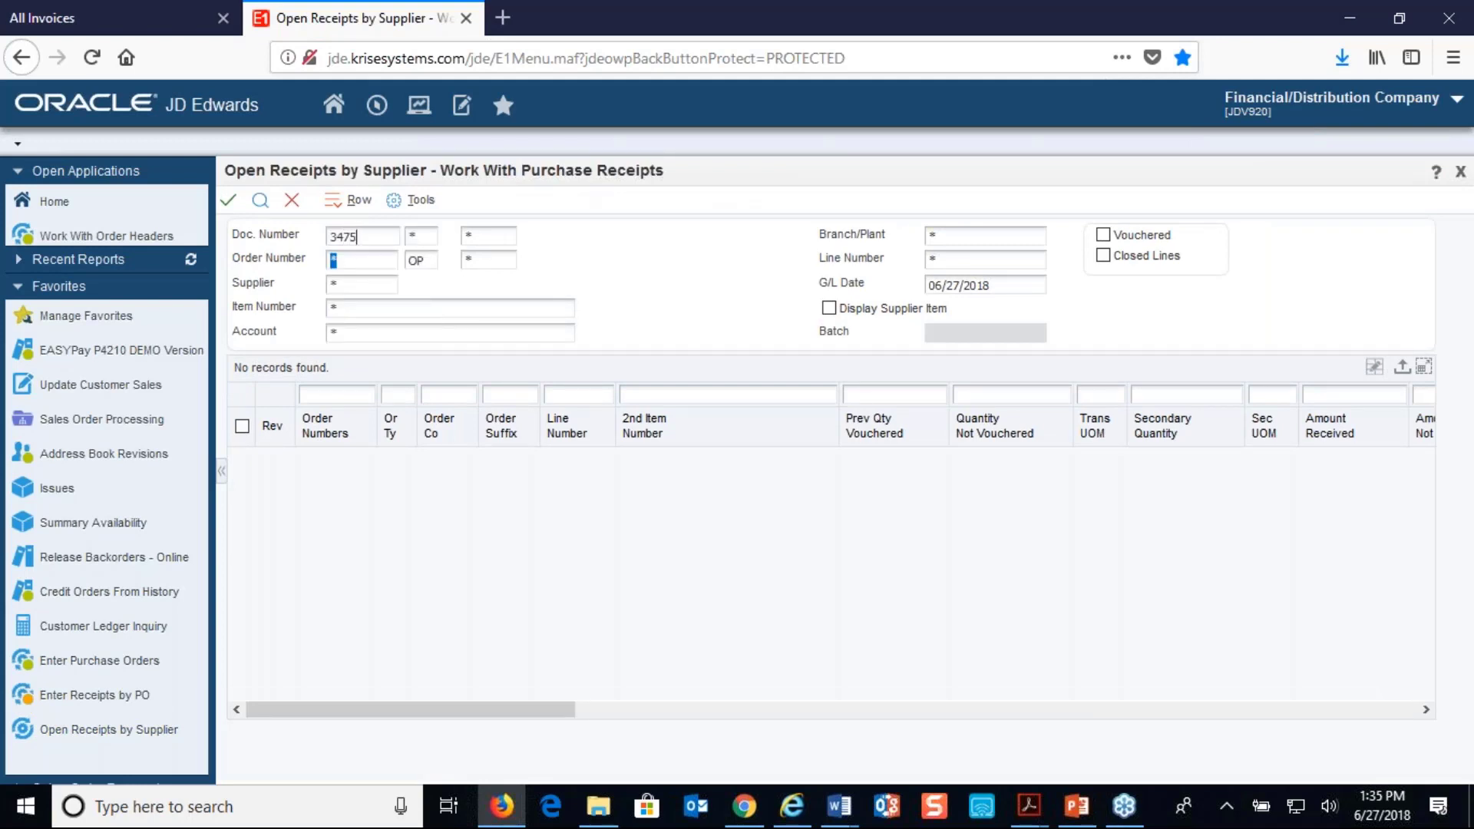
click(1105, 236)
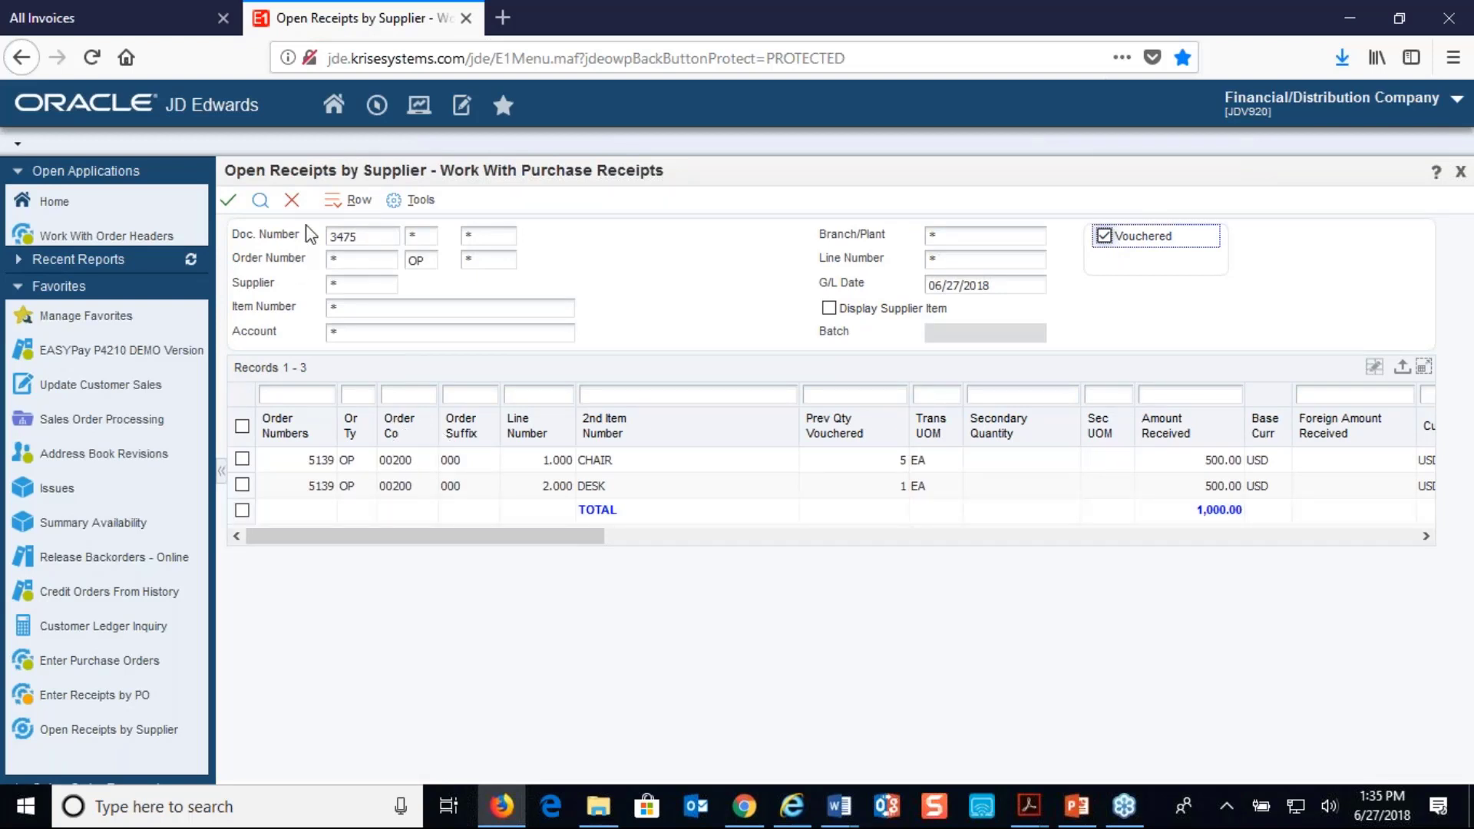
click(292, 201)
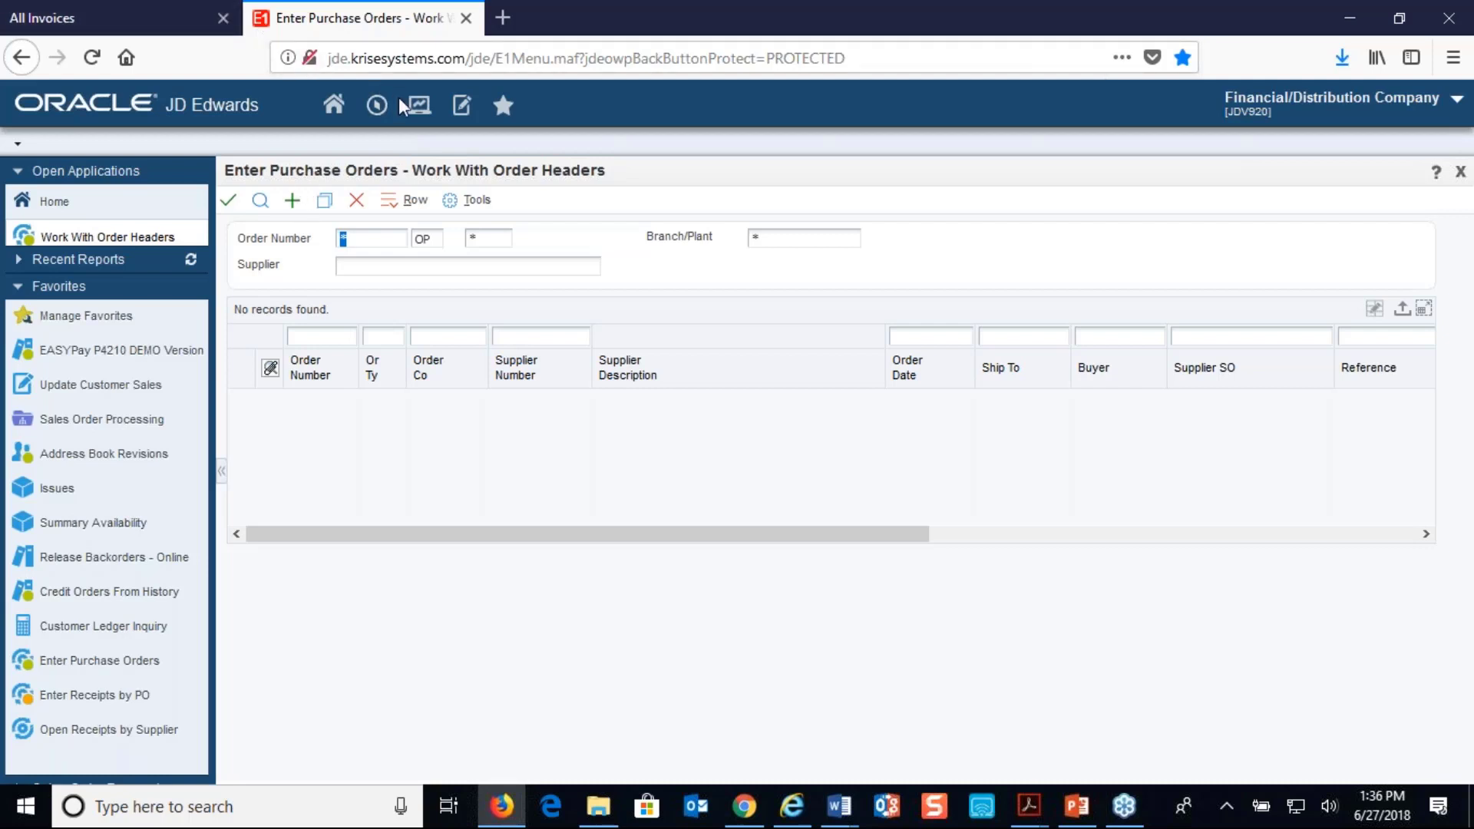
Create a purchase order header in JD Edwards with branch/plant M30 and supplier 4319
click(293, 202)
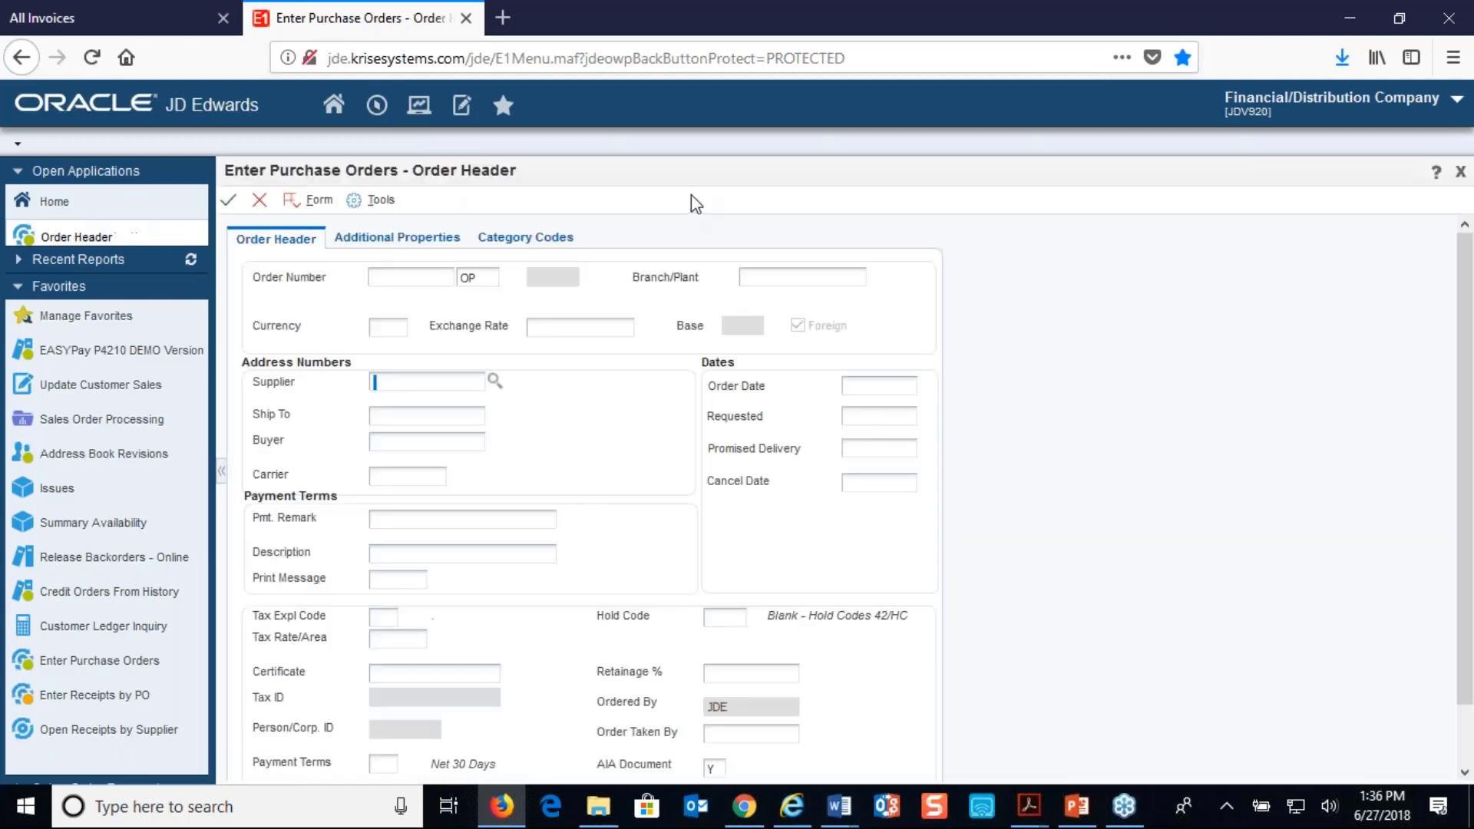
click(777, 281)
text(m)
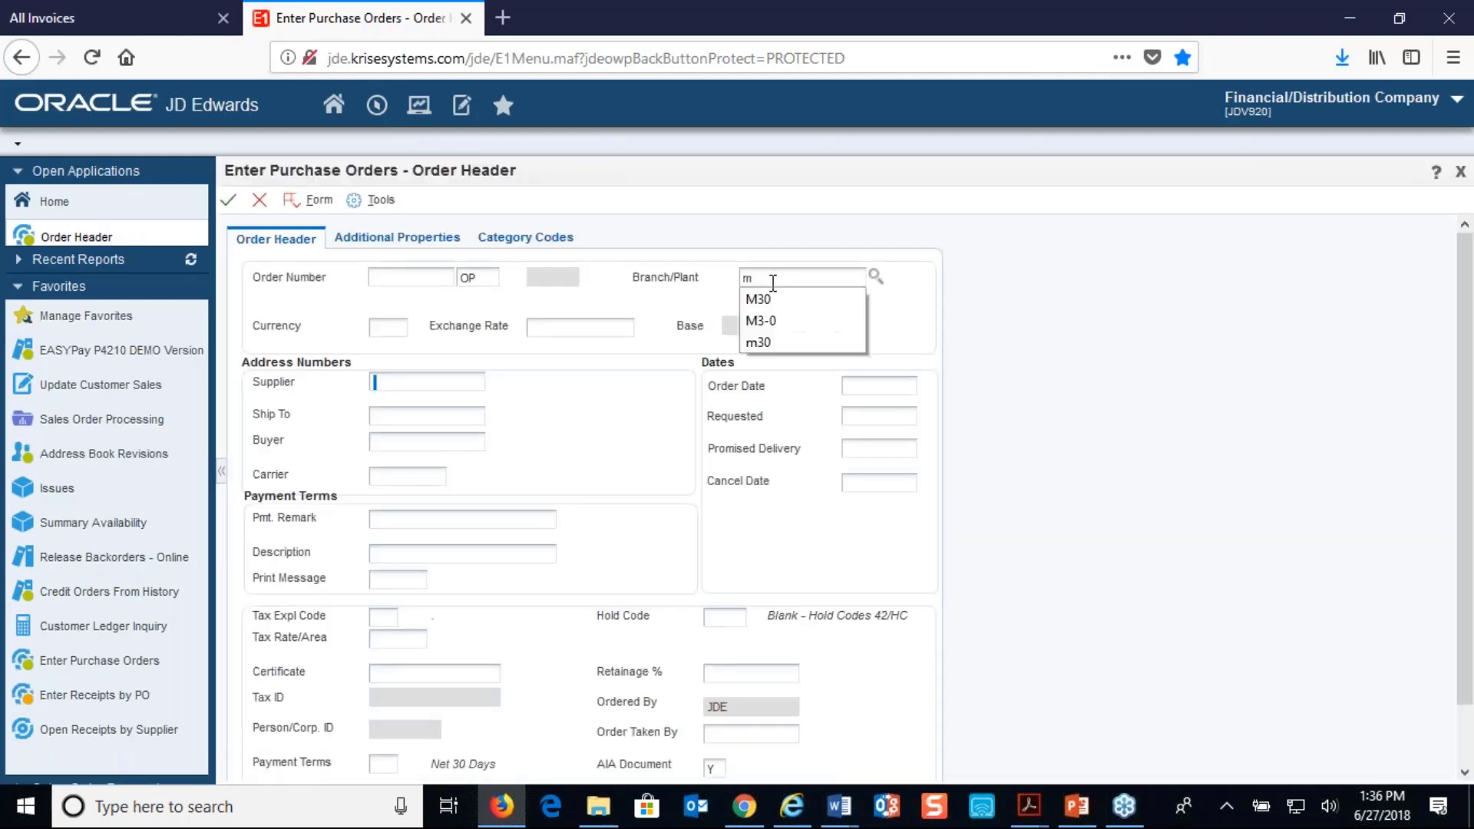
key(Return)
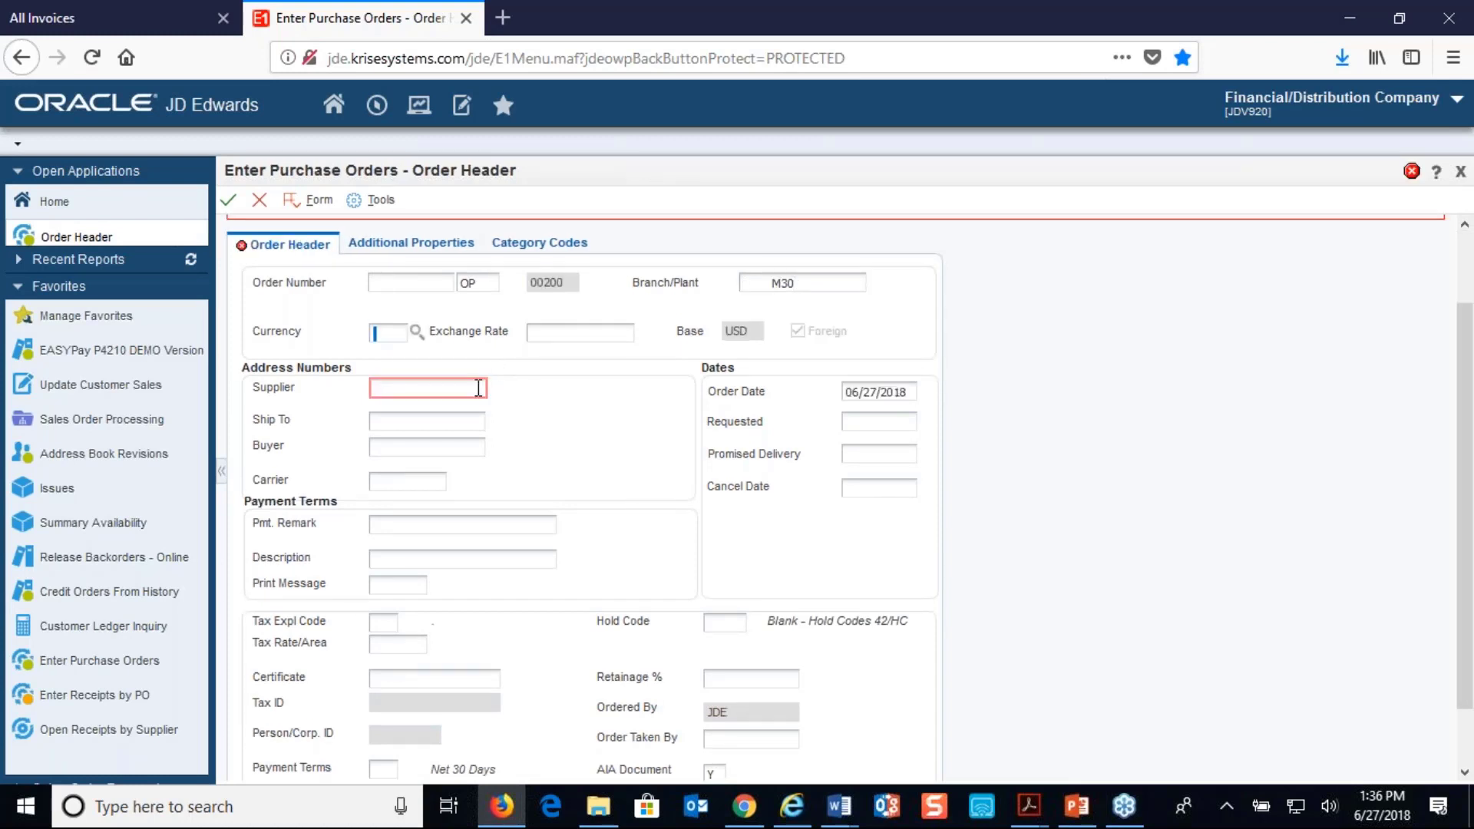
click(480, 387)
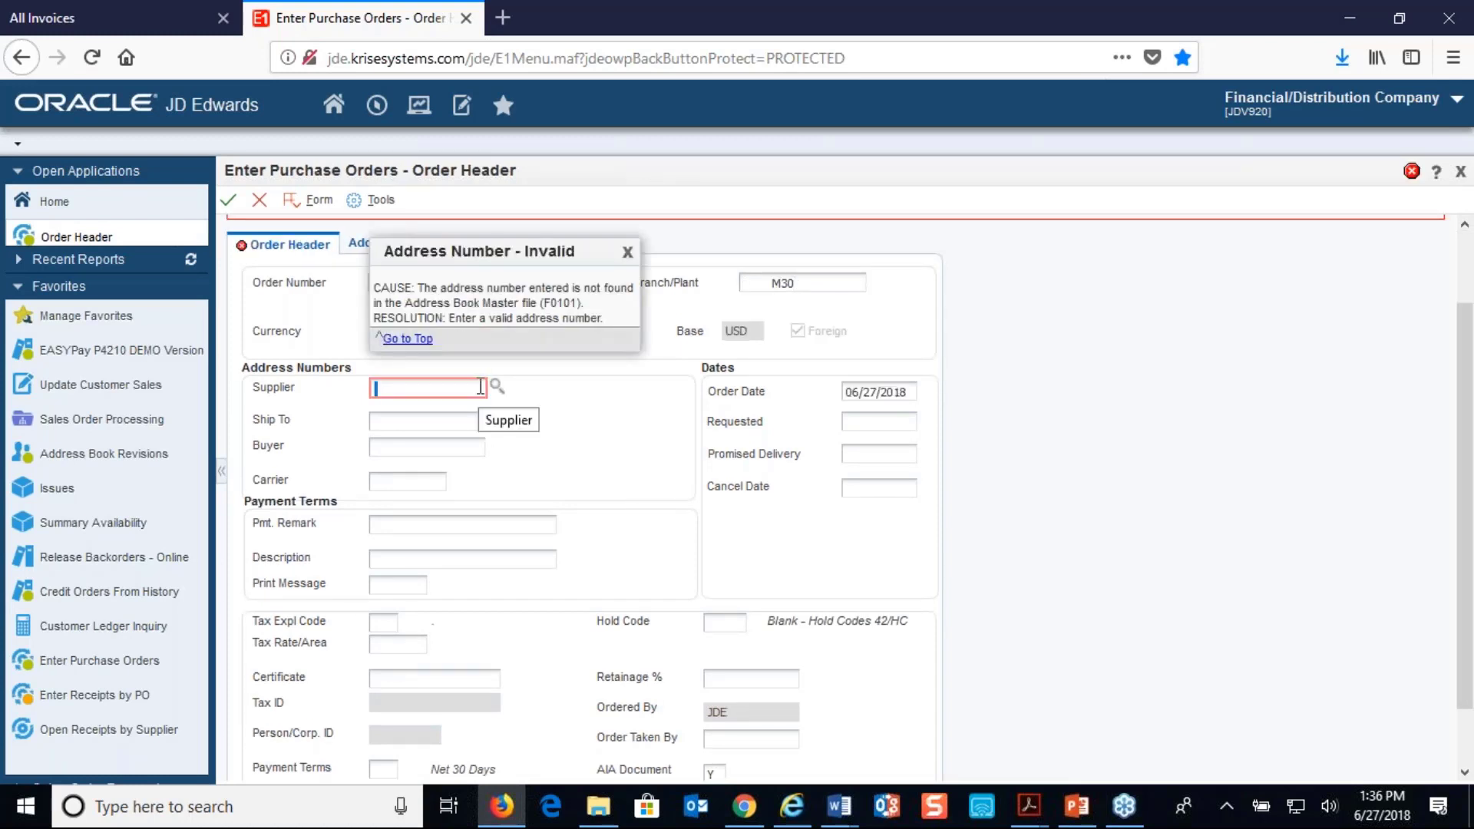
text(4319)
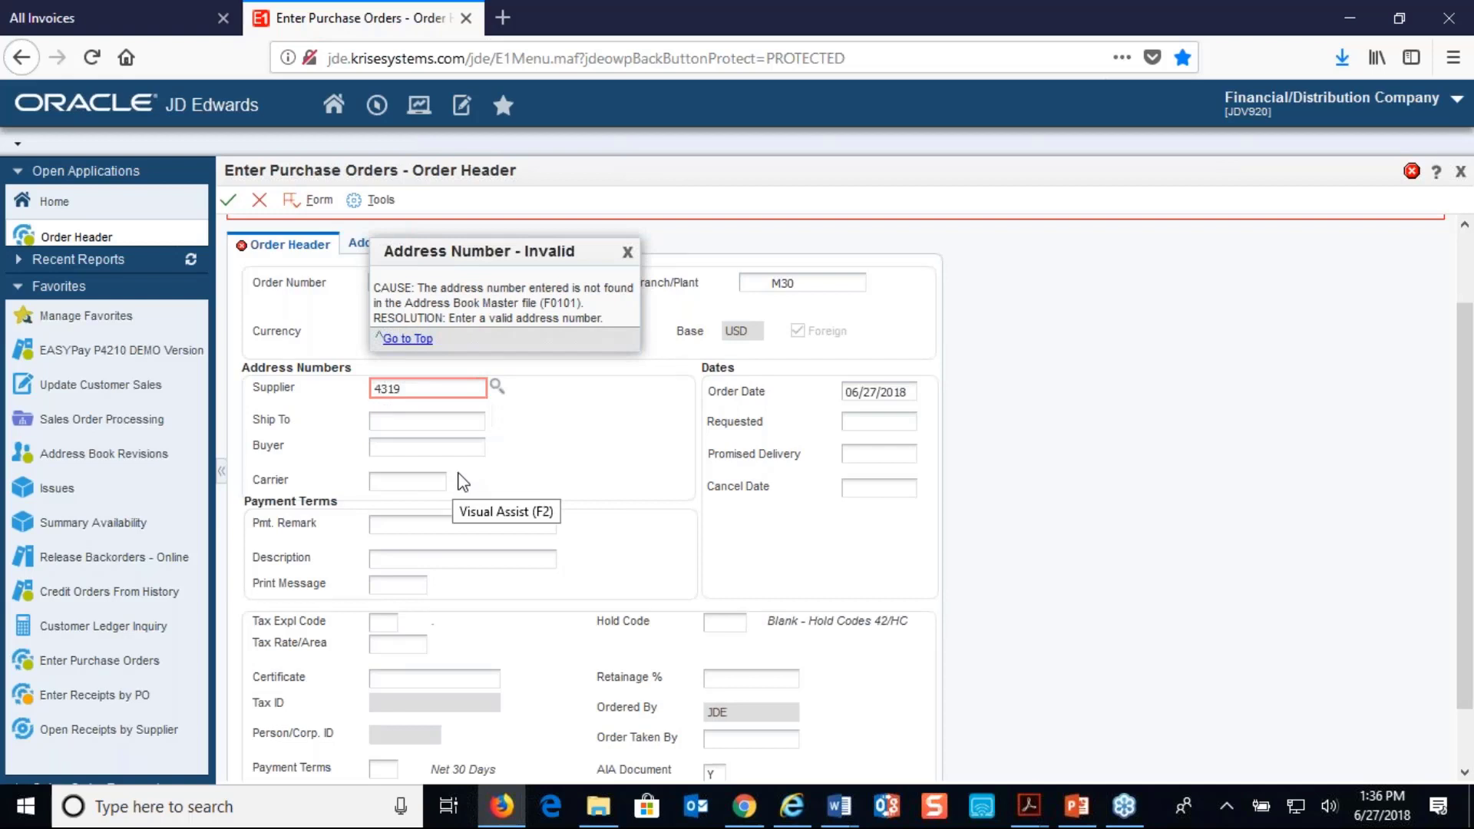
key(Tab)
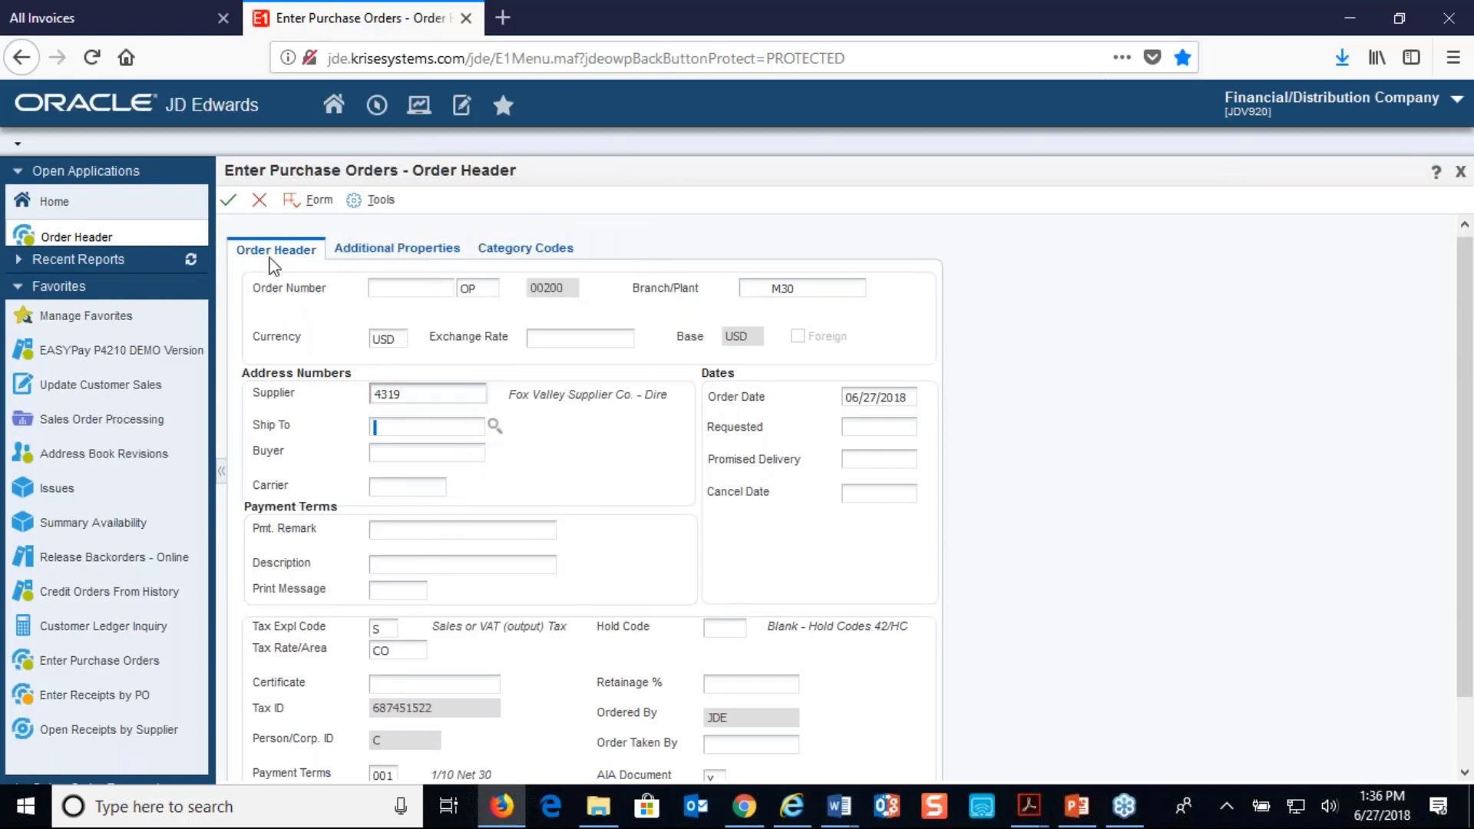
click(233, 206)
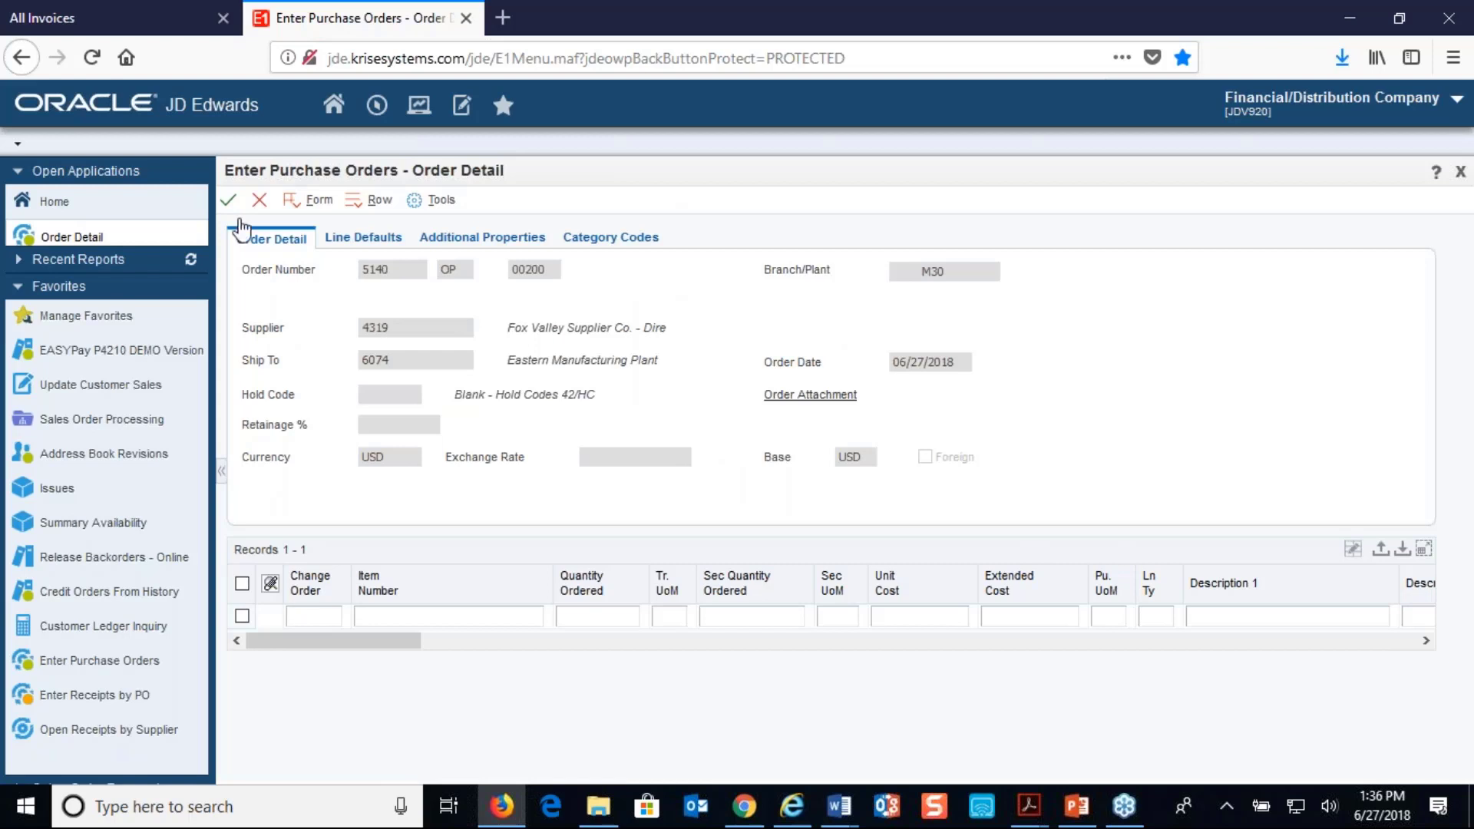
Add a line for item M001 with quantity 4 and save the purchase order
click(411, 615)
key(Tab)
click(411, 614)
text(m)
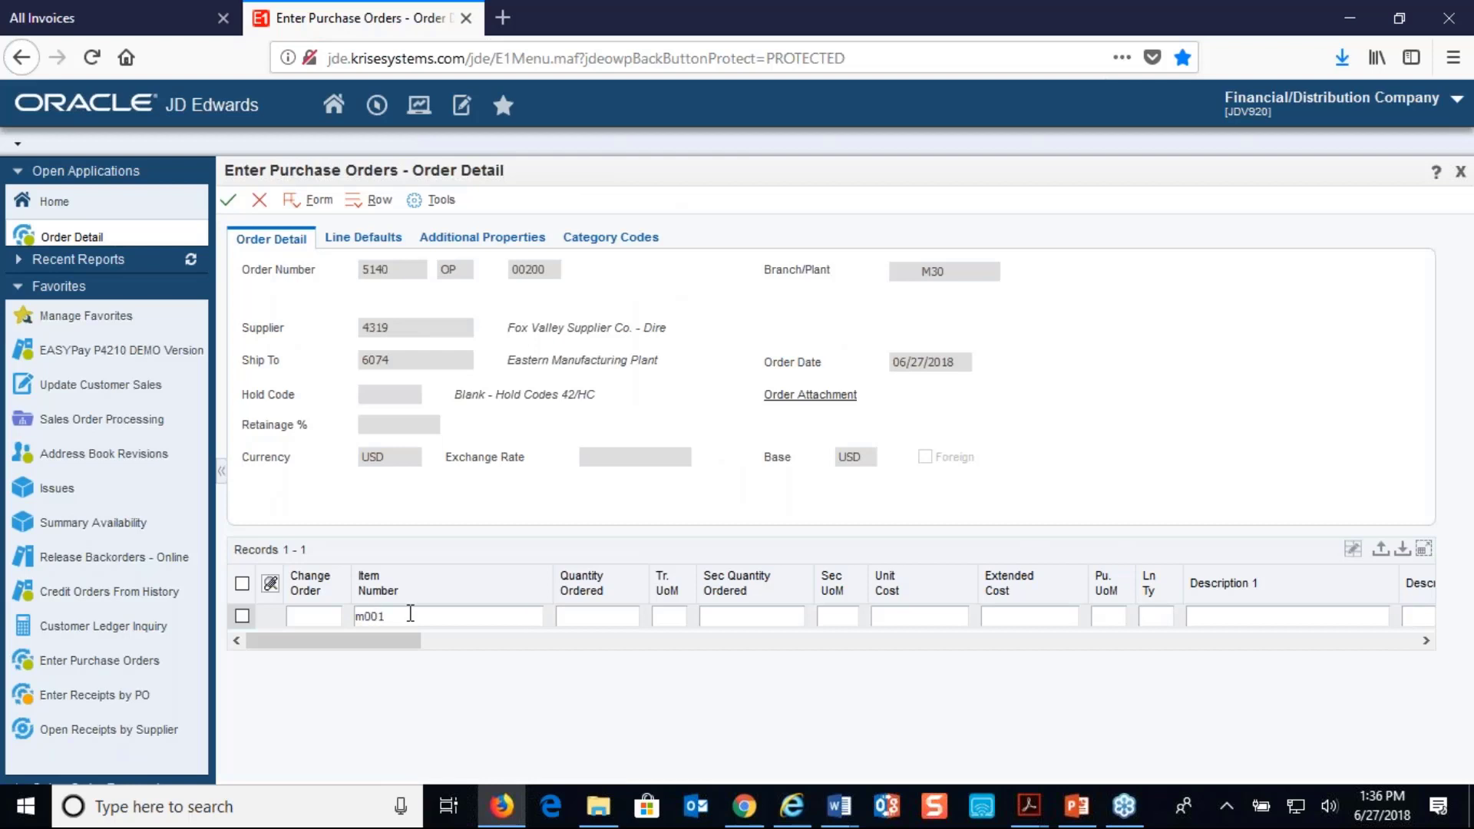
text(001)
key(Tab)
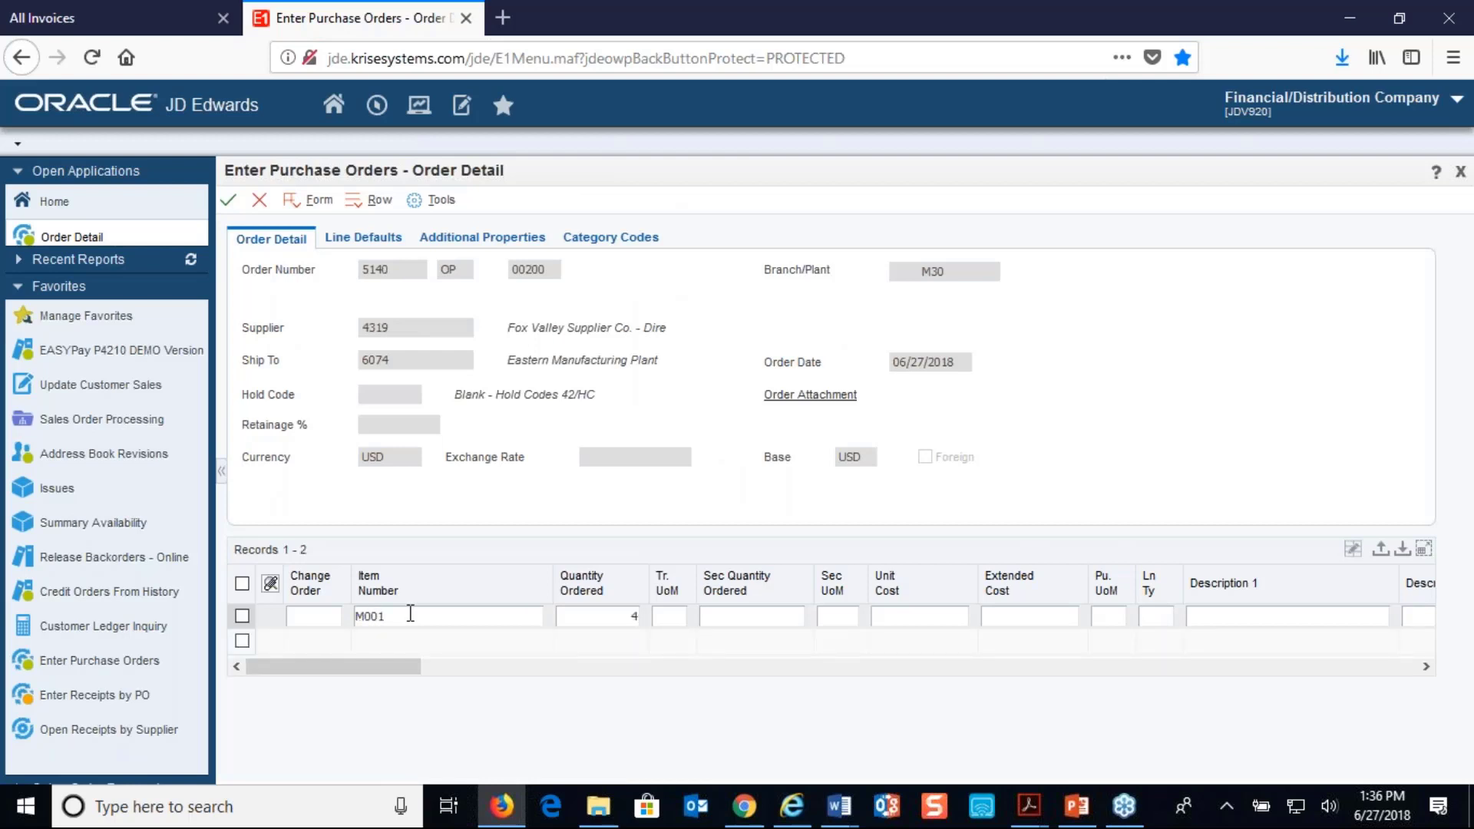
click(230, 203)
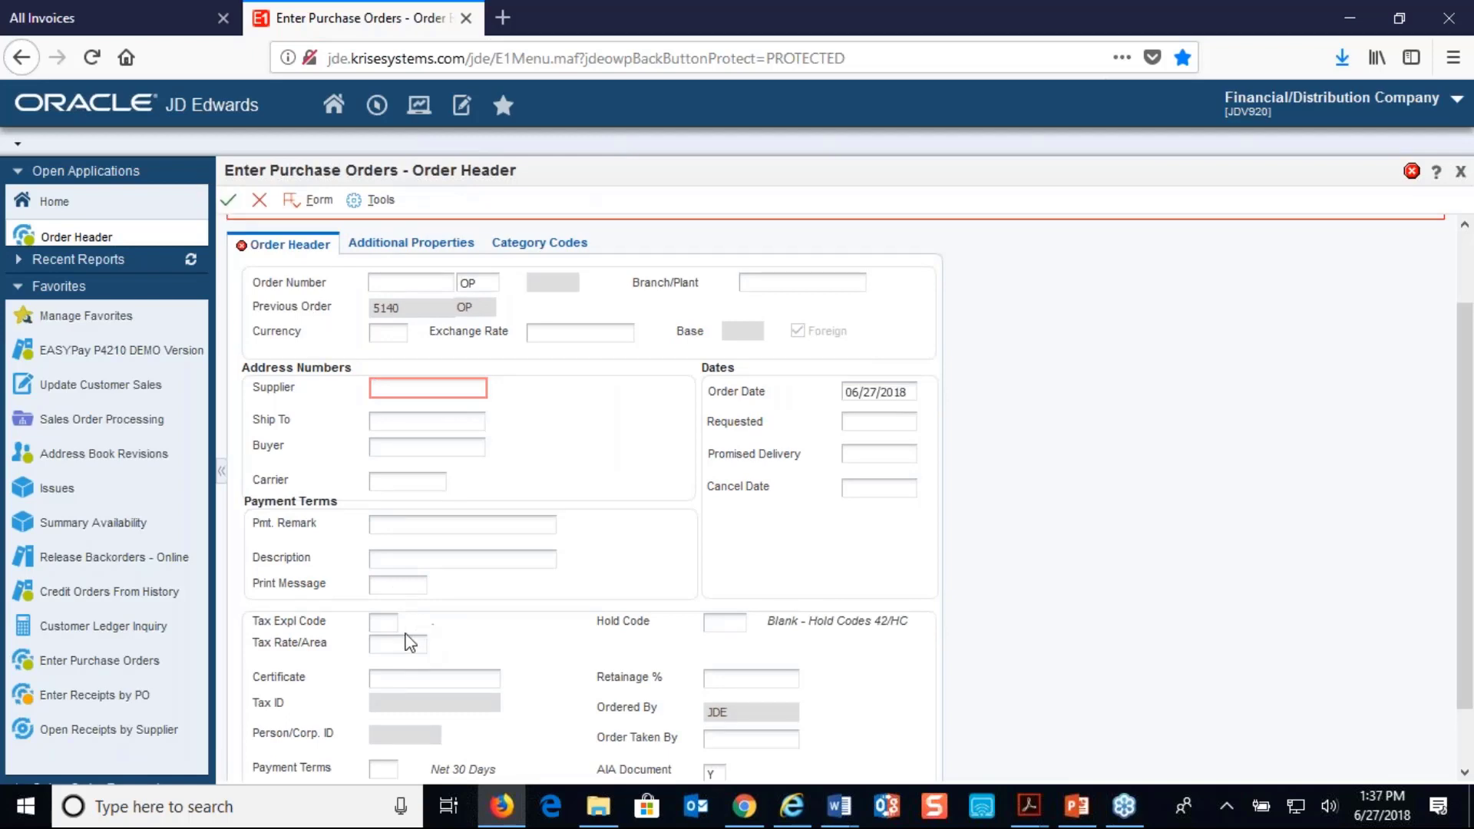
Switch to the vendor portal and run the SendSupplierNotificationEmail batch job from the administrator's batch job list
click(98, 16)
mouse_move(332, 216)
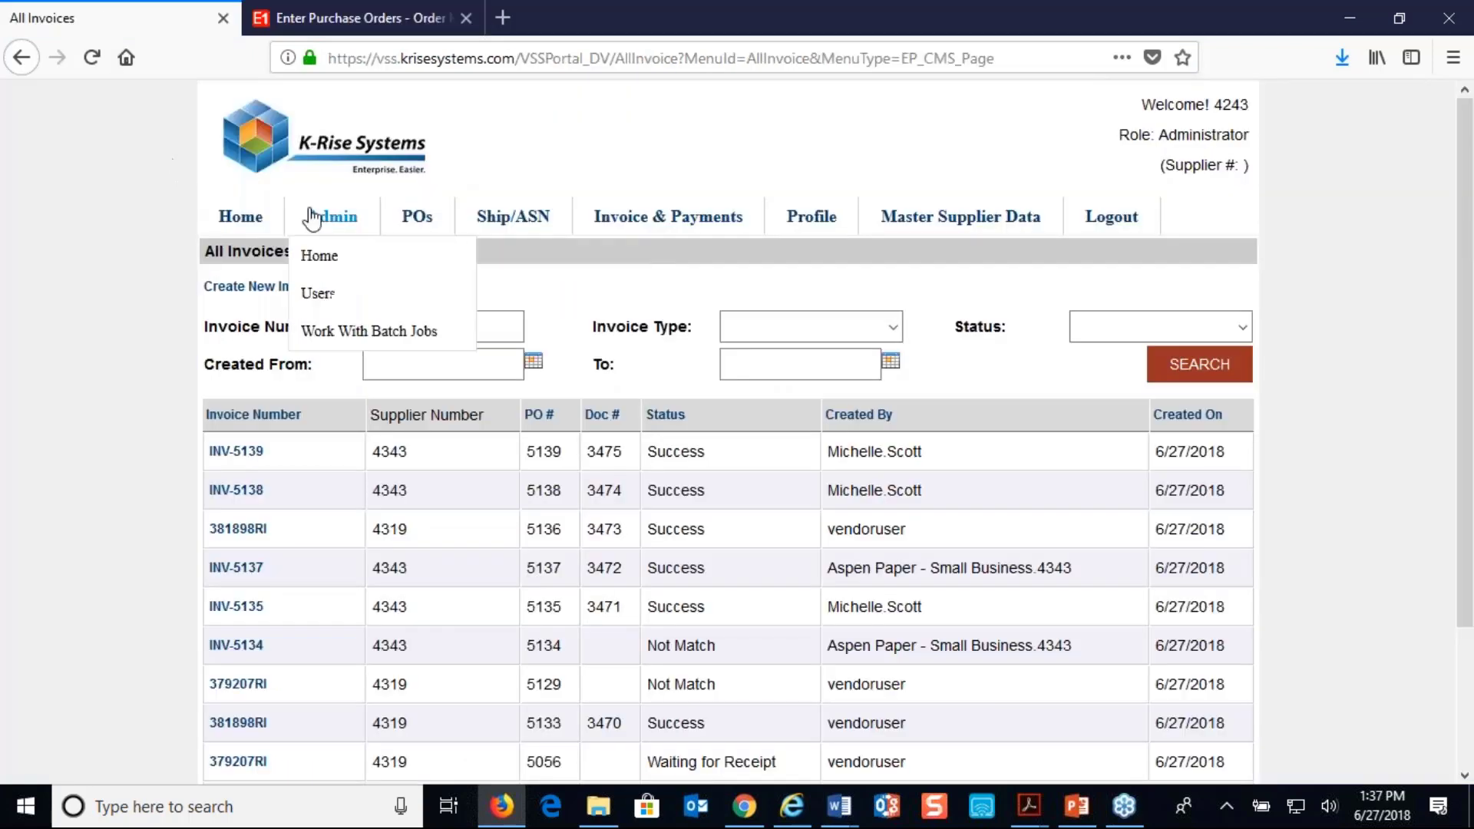
click(319, 295)
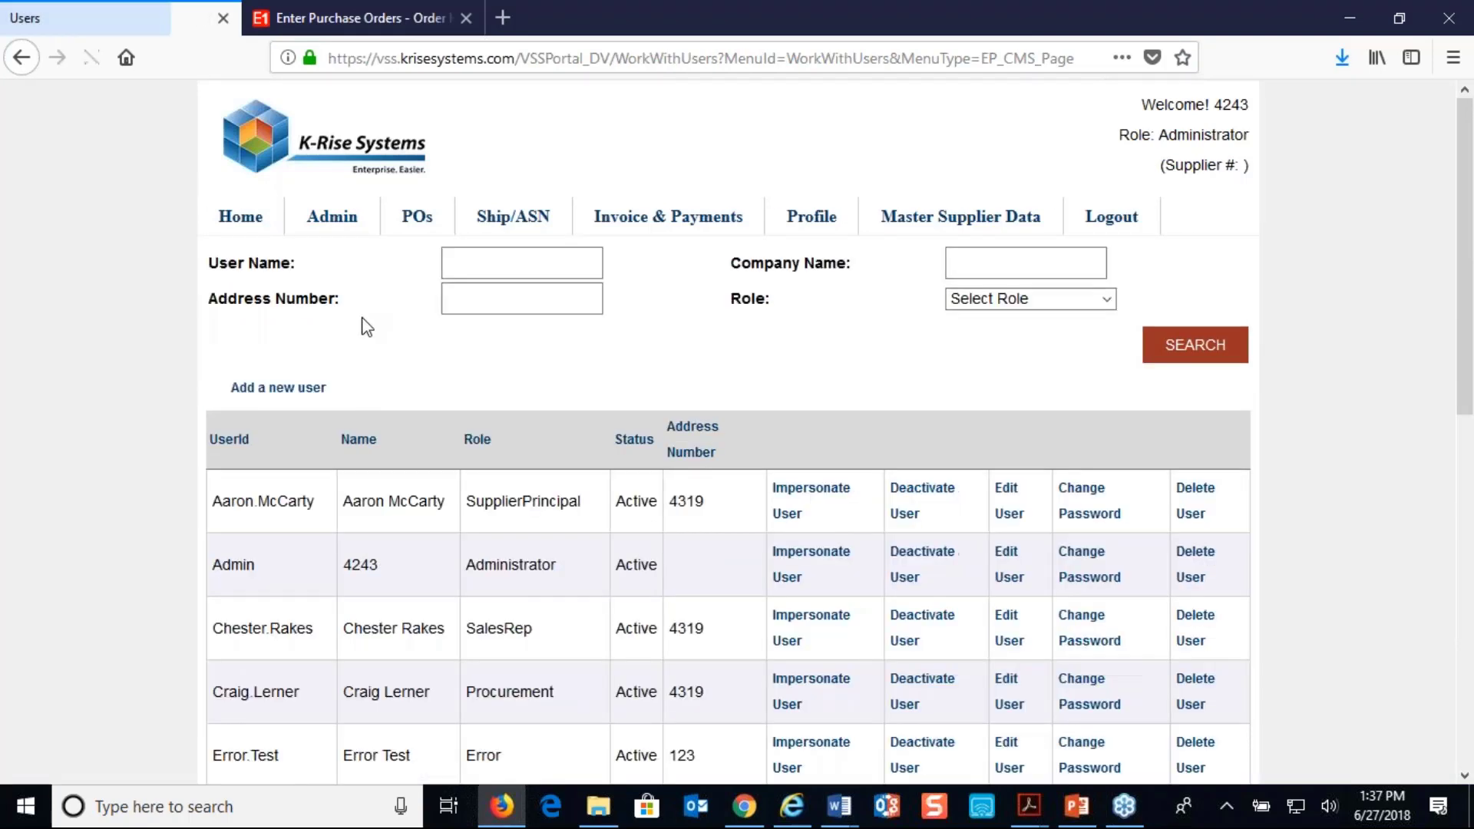
mouse_move(332, 216)
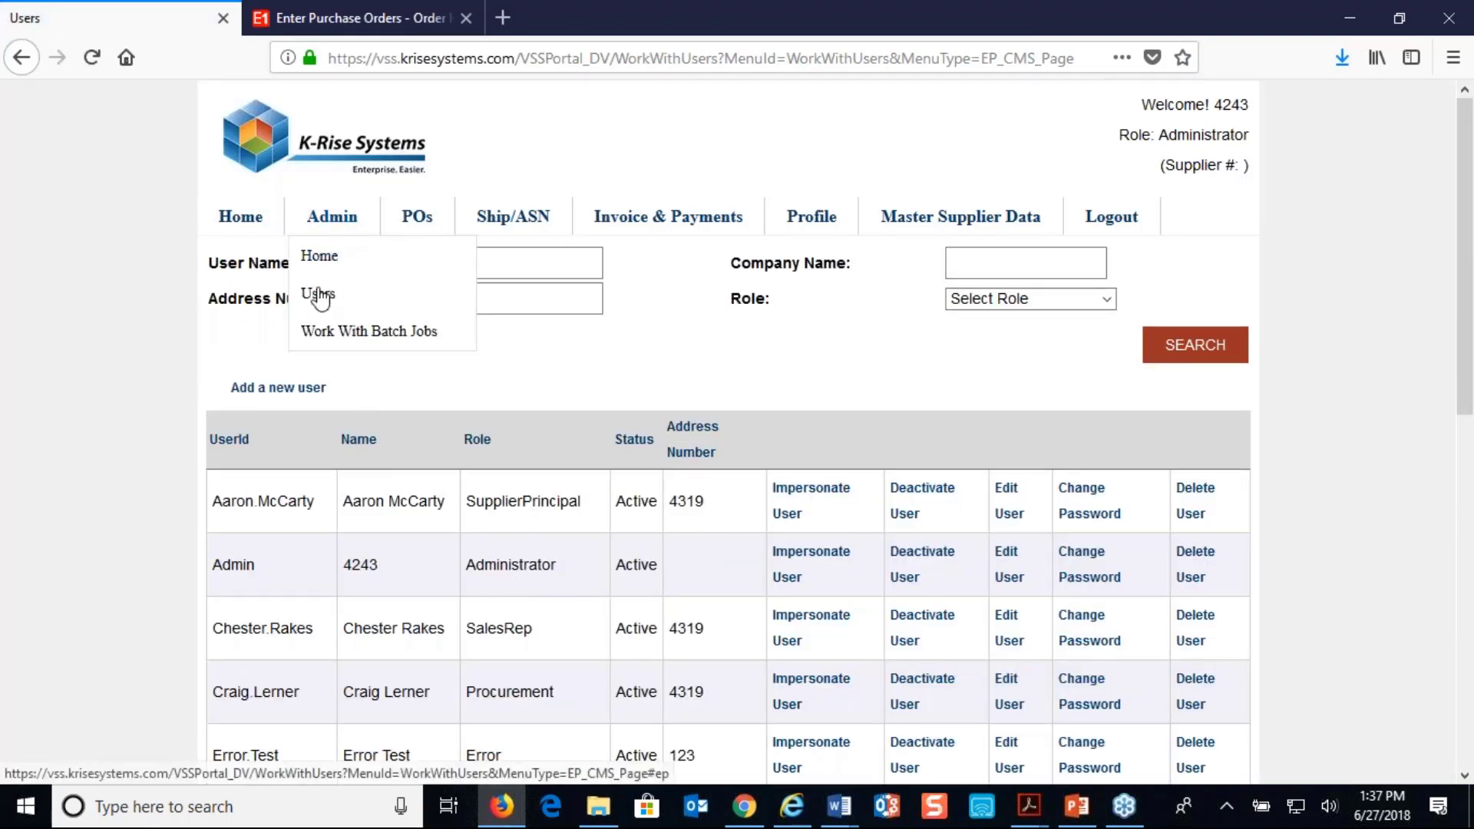
click(330, 332)
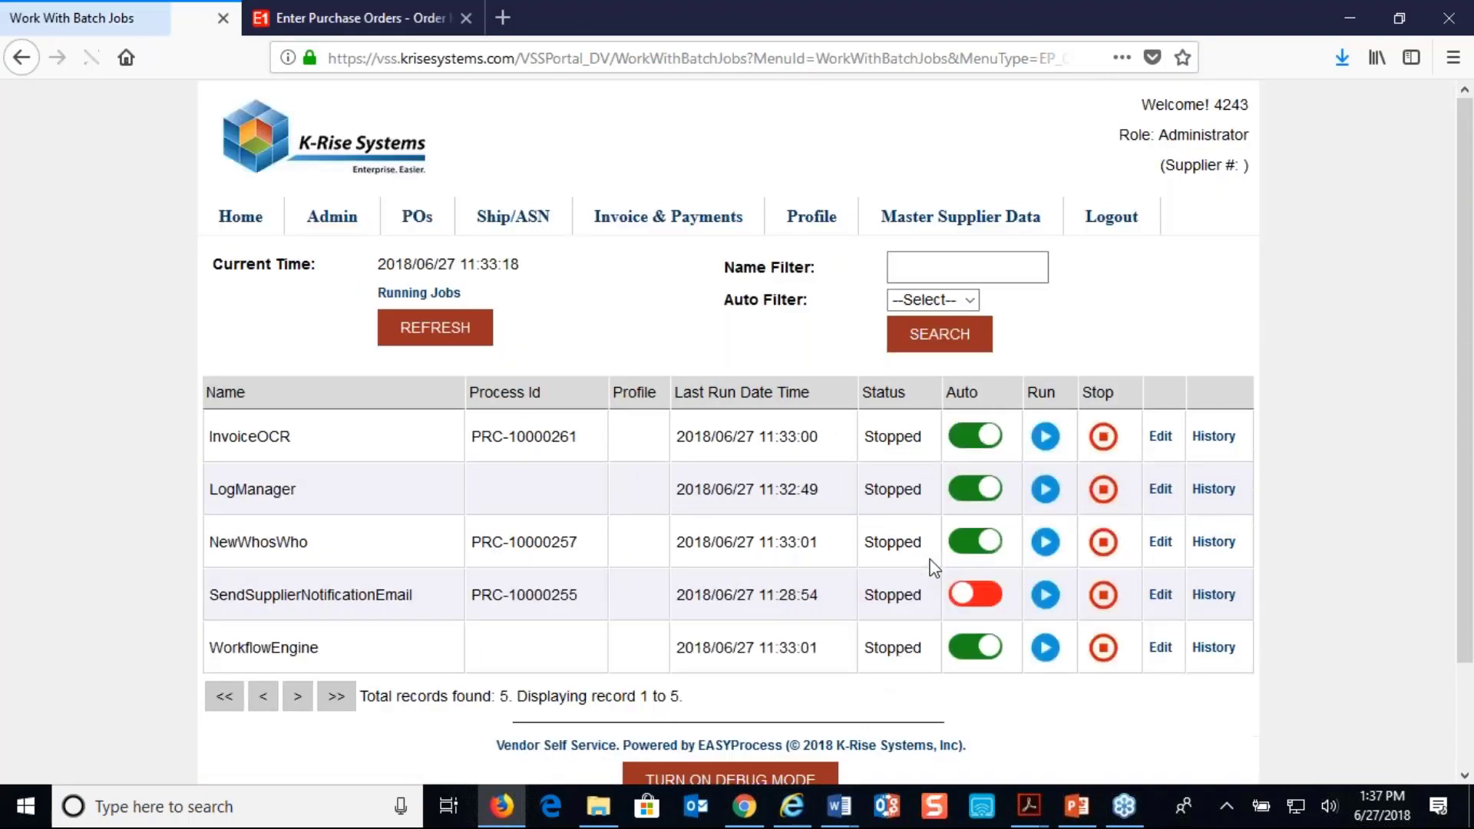
click(1044, 595)
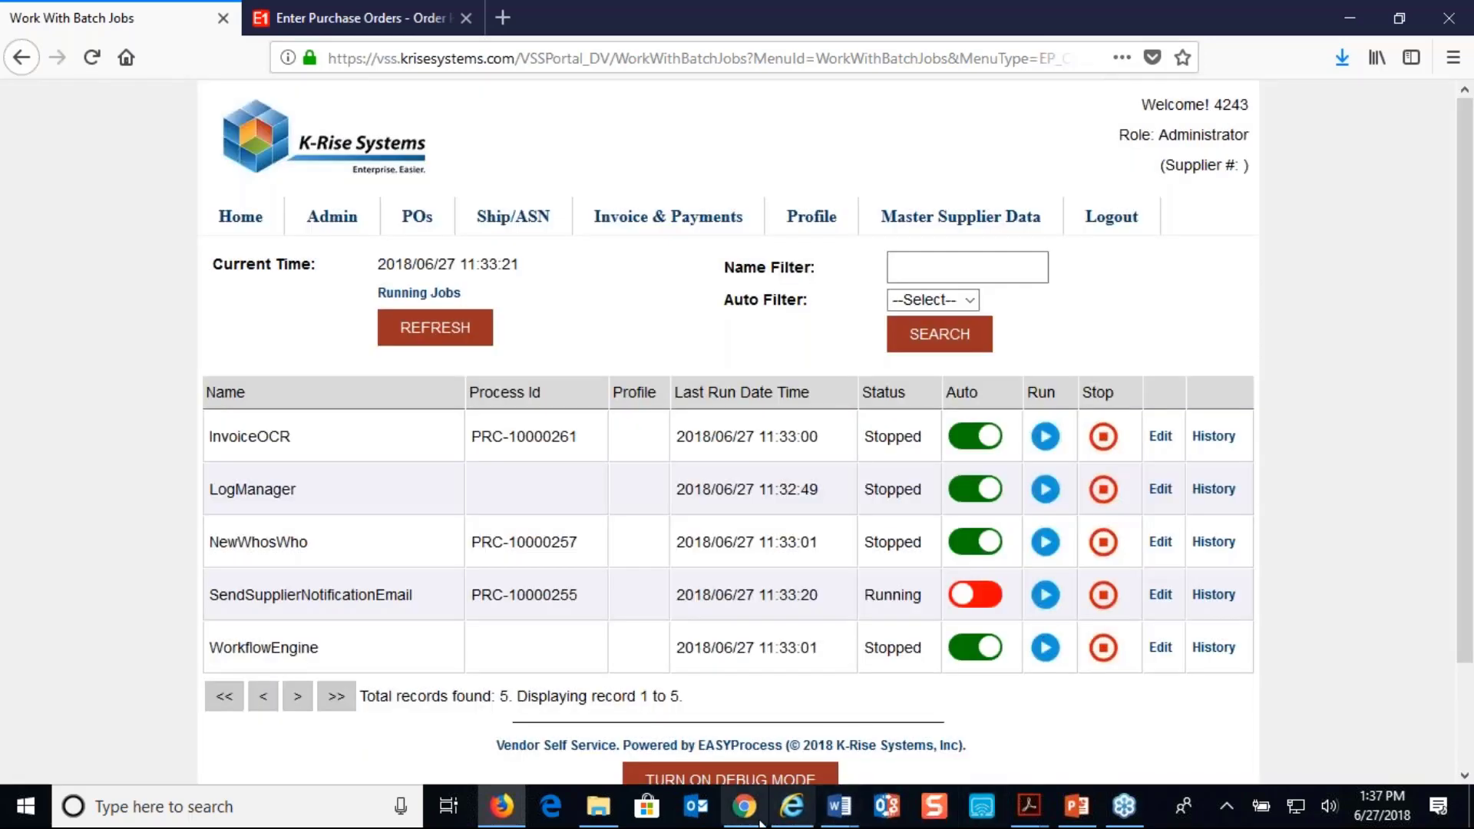
Switch to Chrome, close the portal Home page, and review the purchase orders listed in the newest notification email for supplier 4319
click(744, 806)
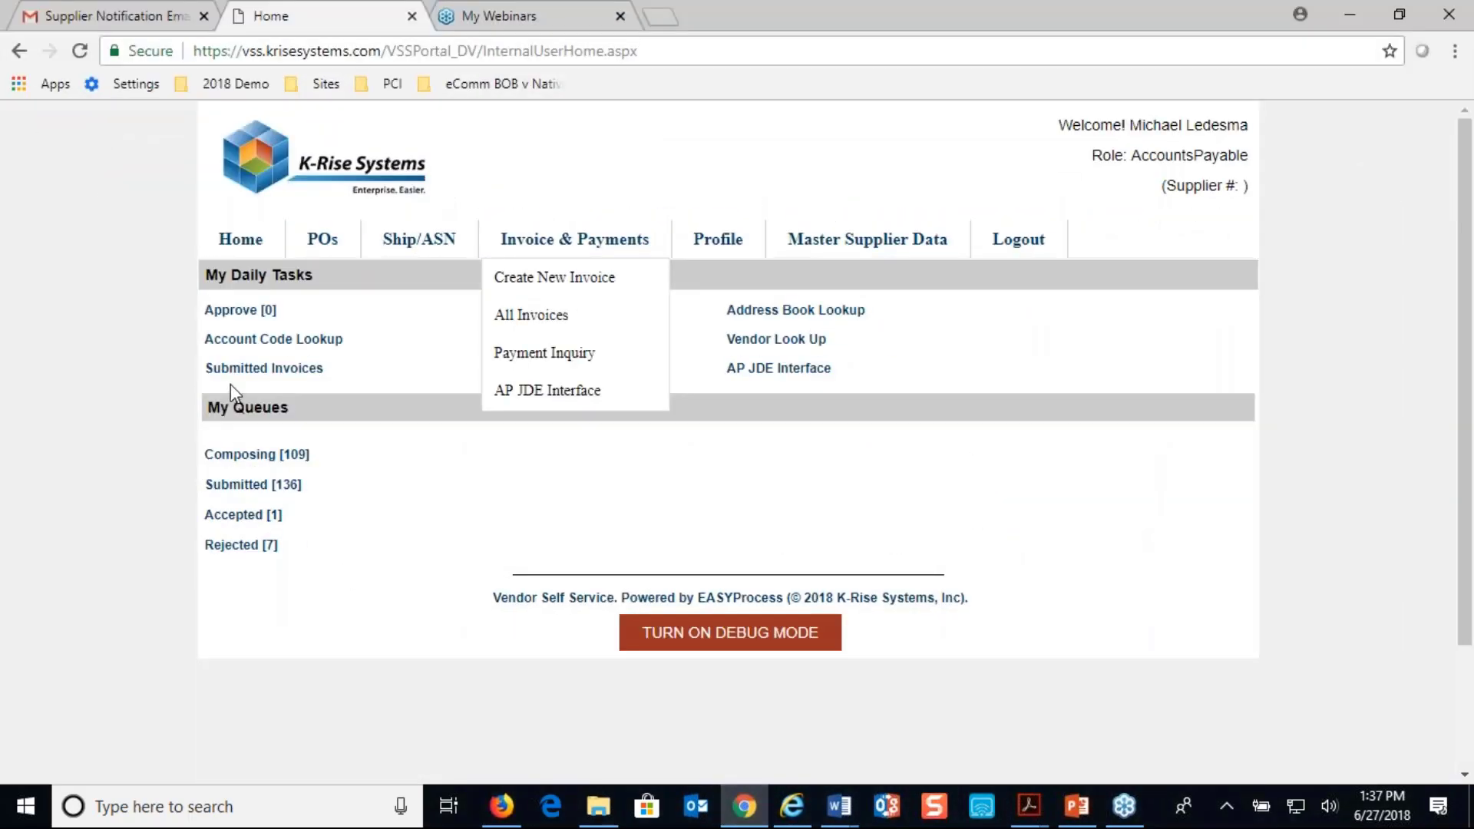
click(419, 23)
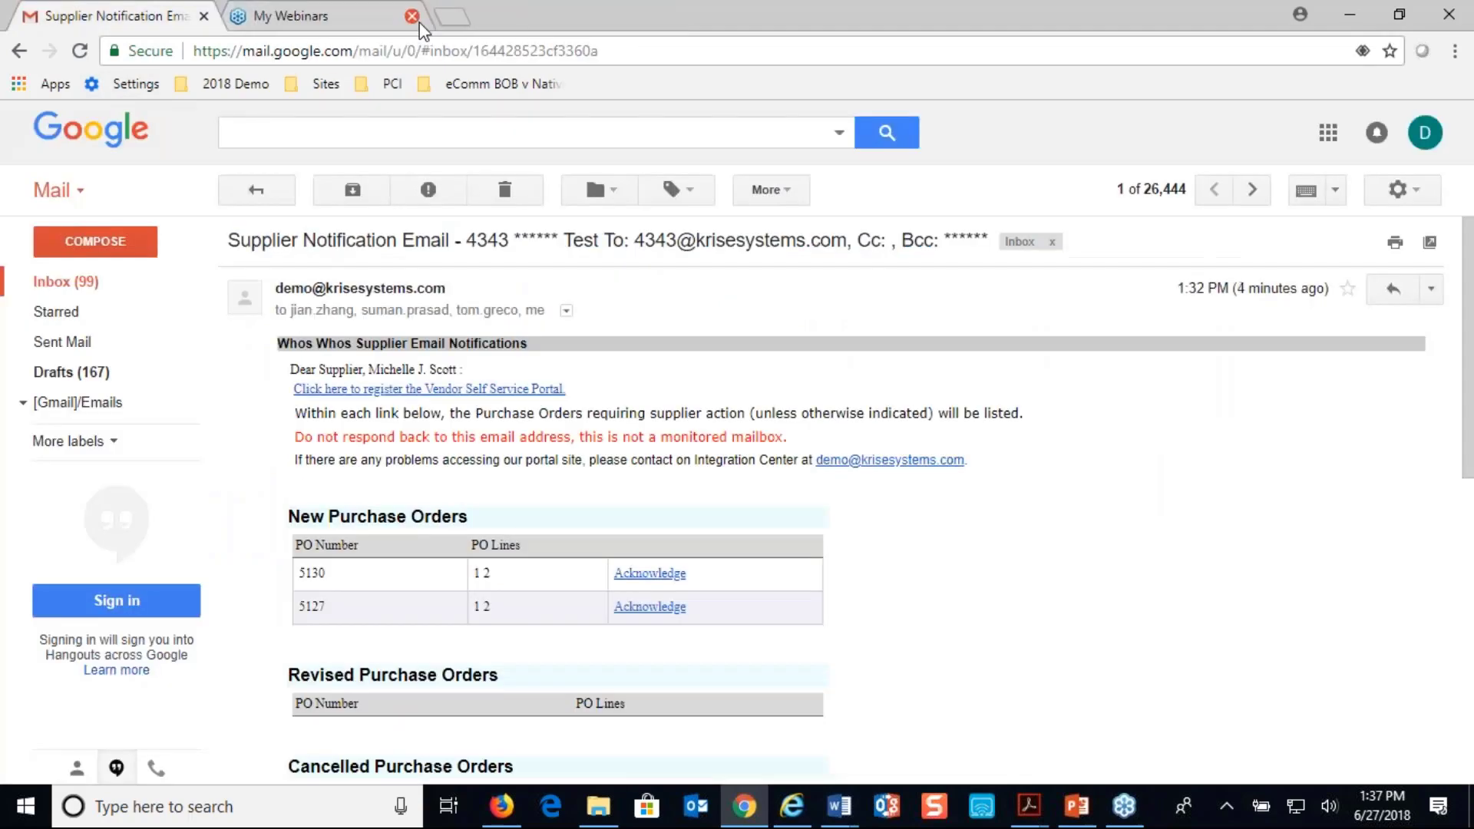
click(77, 283)
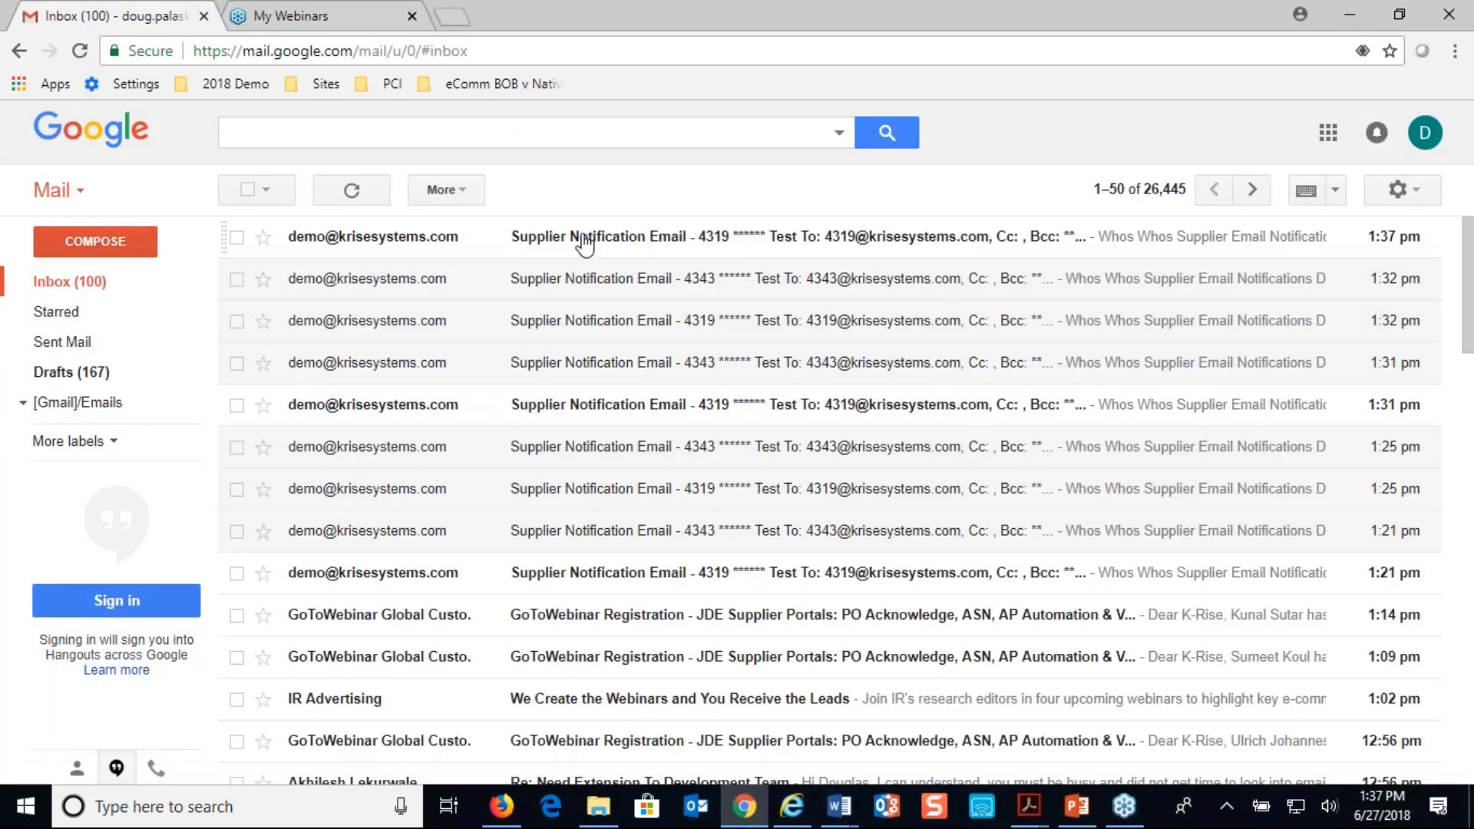
click(582, 238)
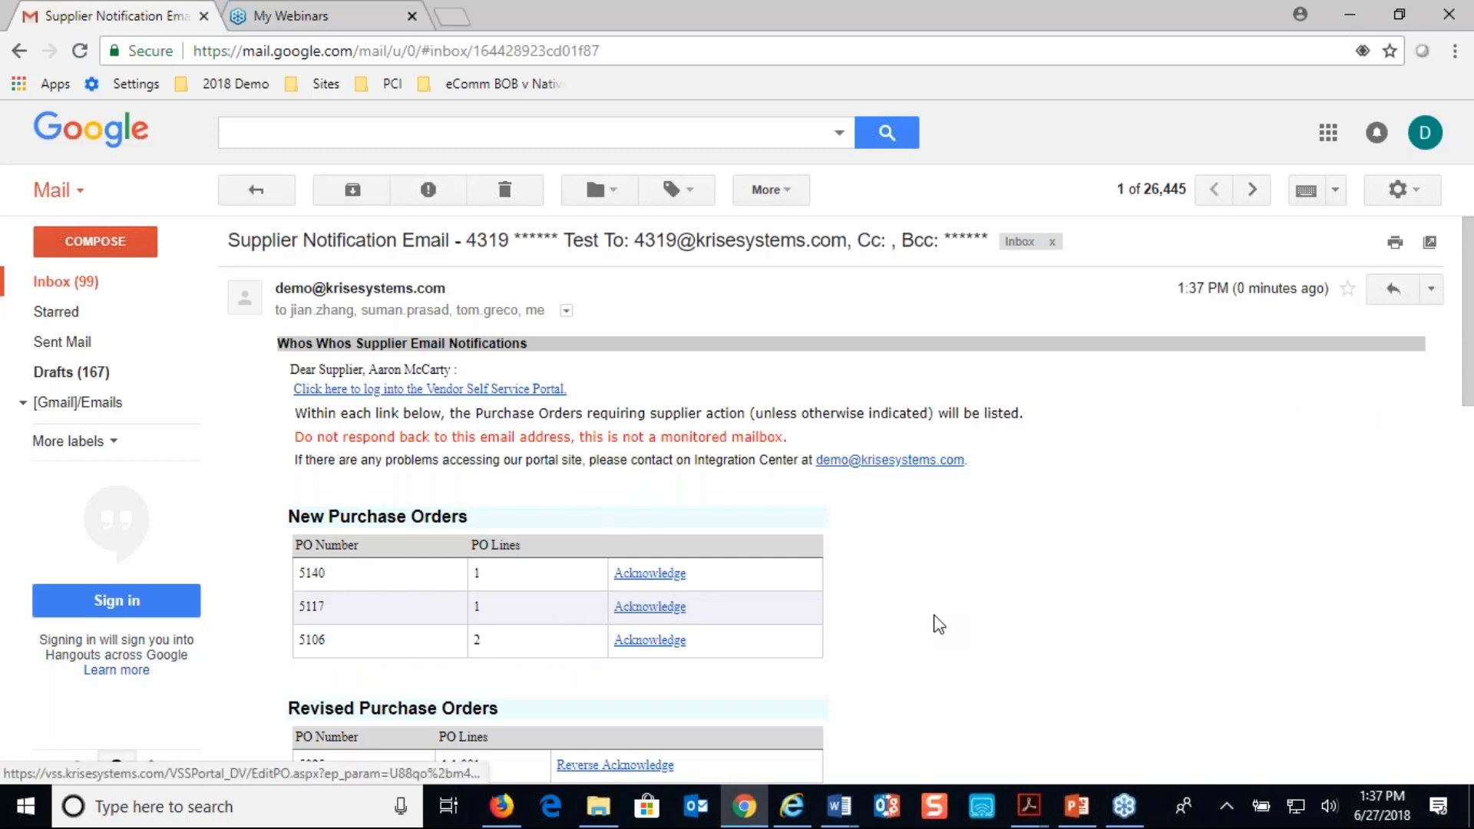
scroll(934, 615, down, 2)
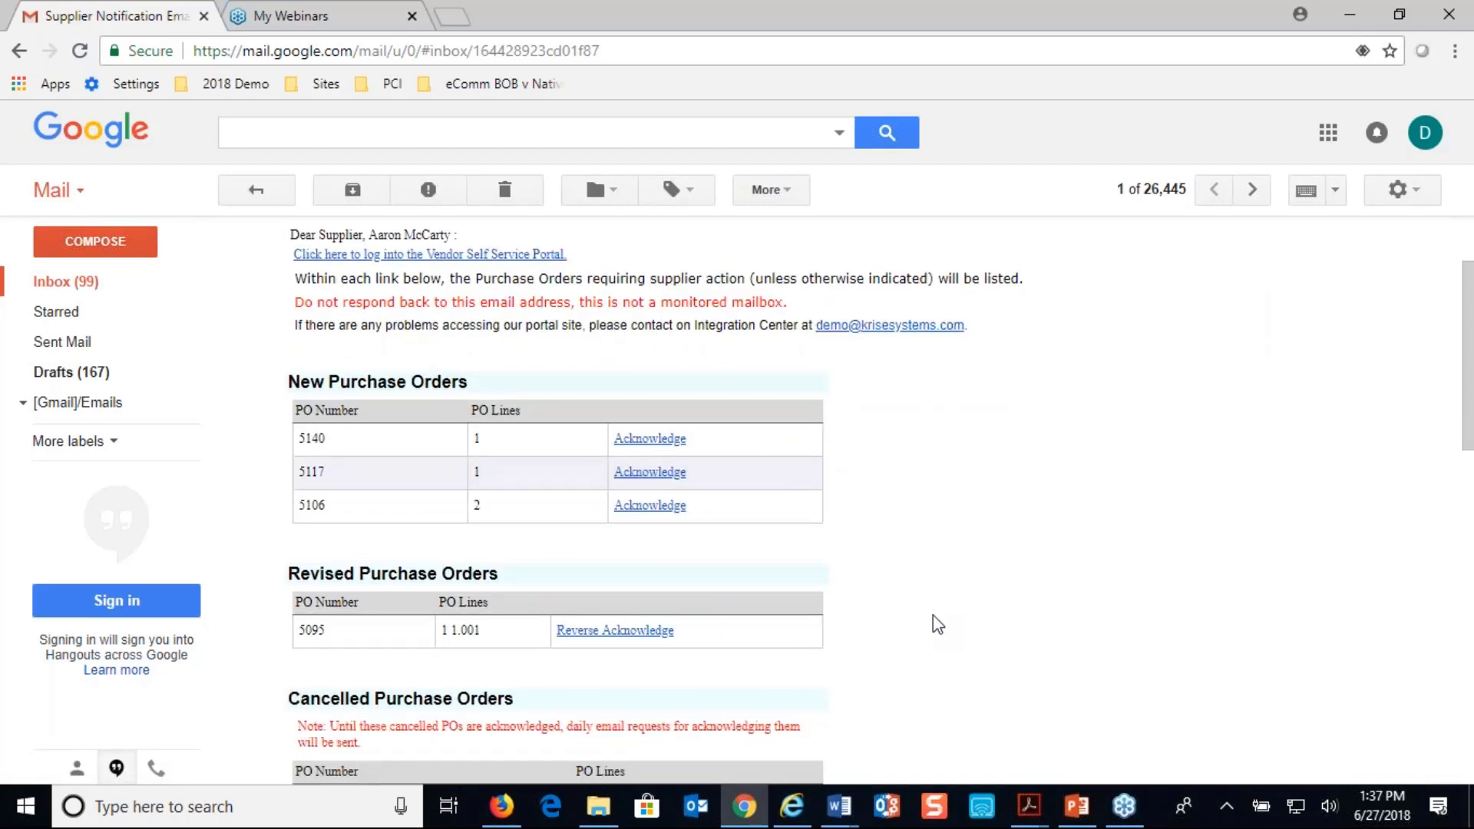
scroll(932, 615, up, 2)
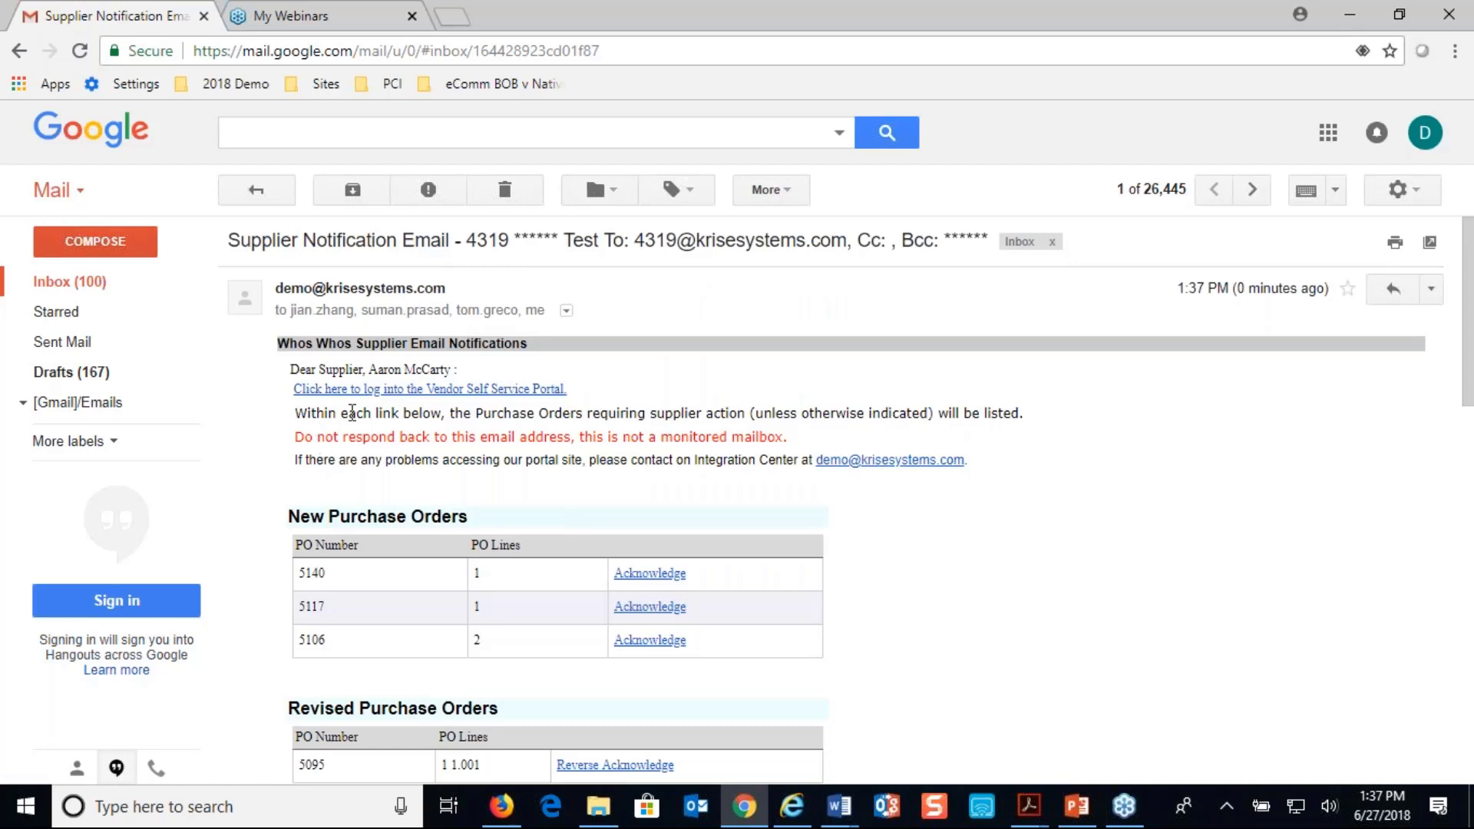
Open the vendor portal from the email link, log out, and log back in with the supplier's saved credentials
click(395, 399)
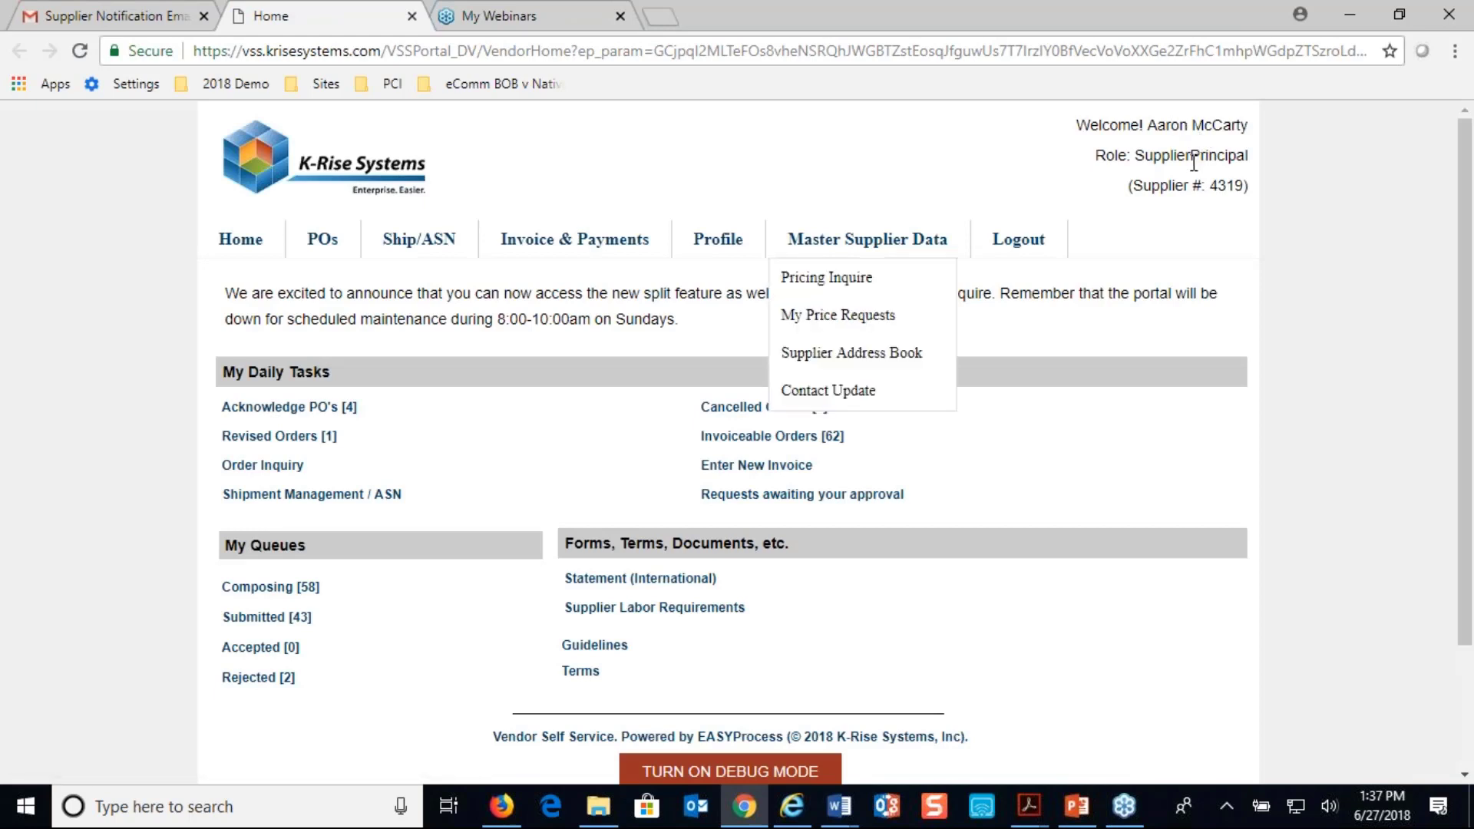
click(1019, 242)
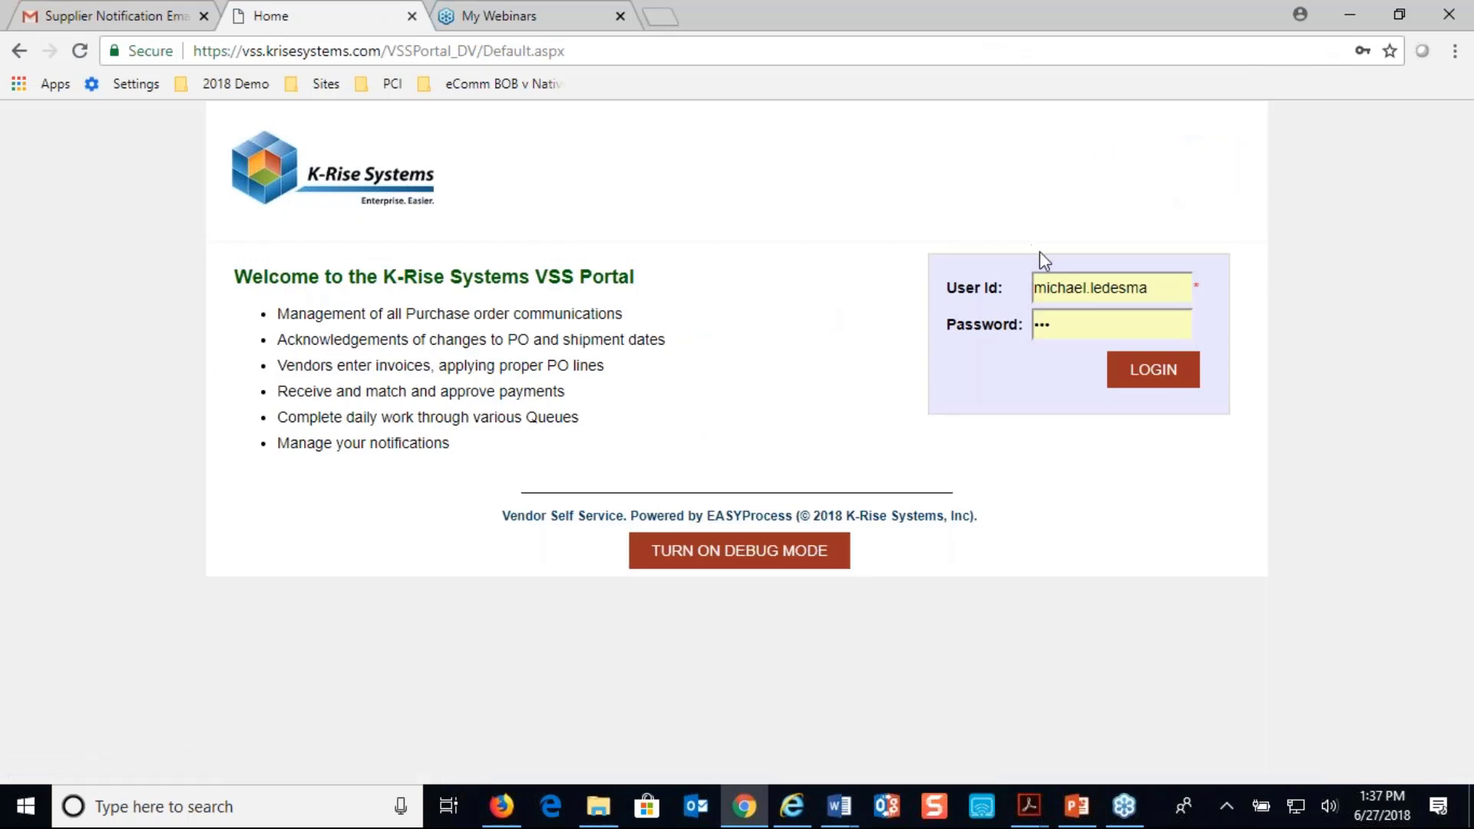
drag(1155, 287, 996, 281)
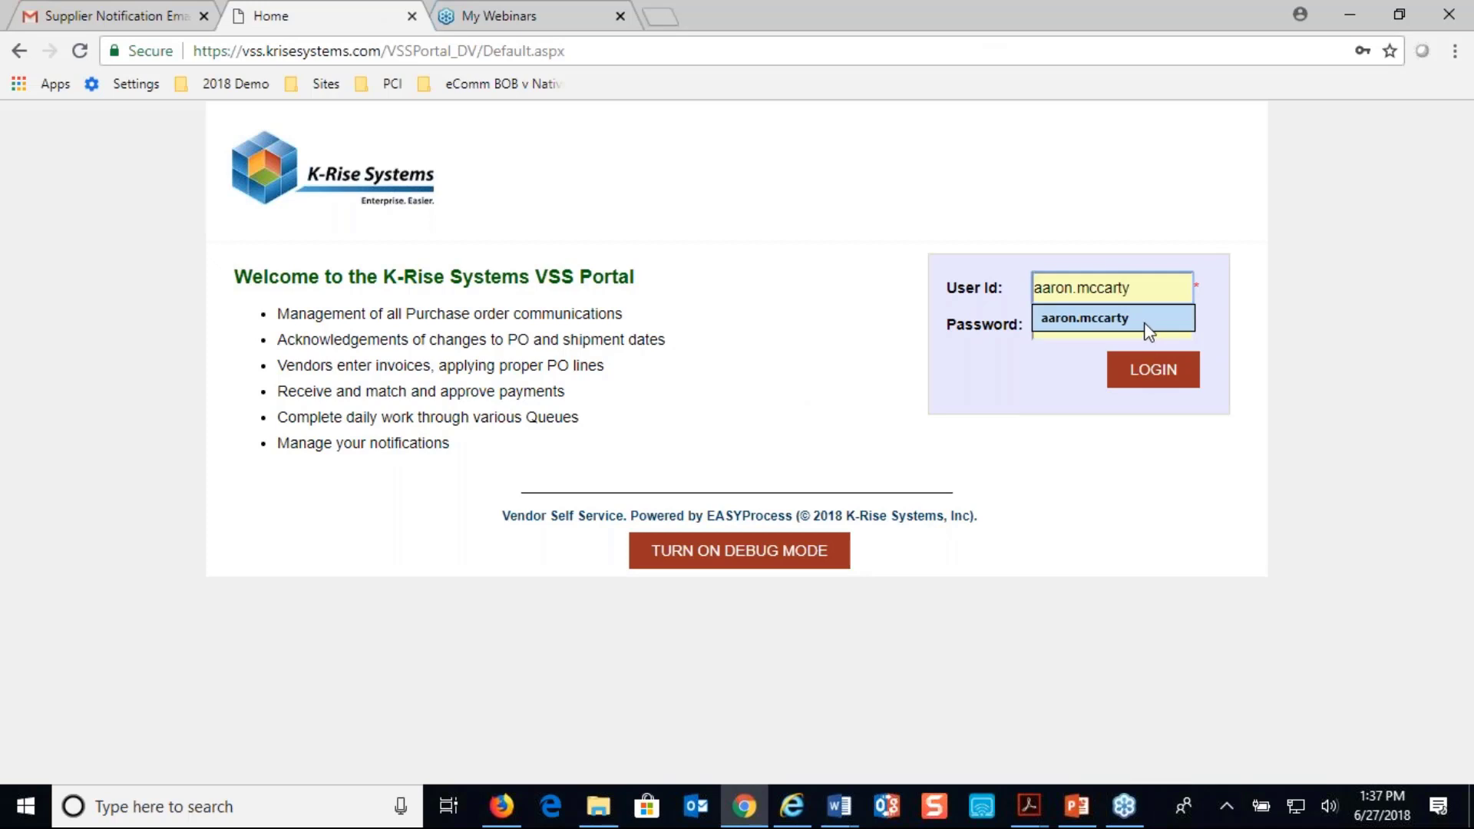
click(1129, 318)
click(1155, 372)
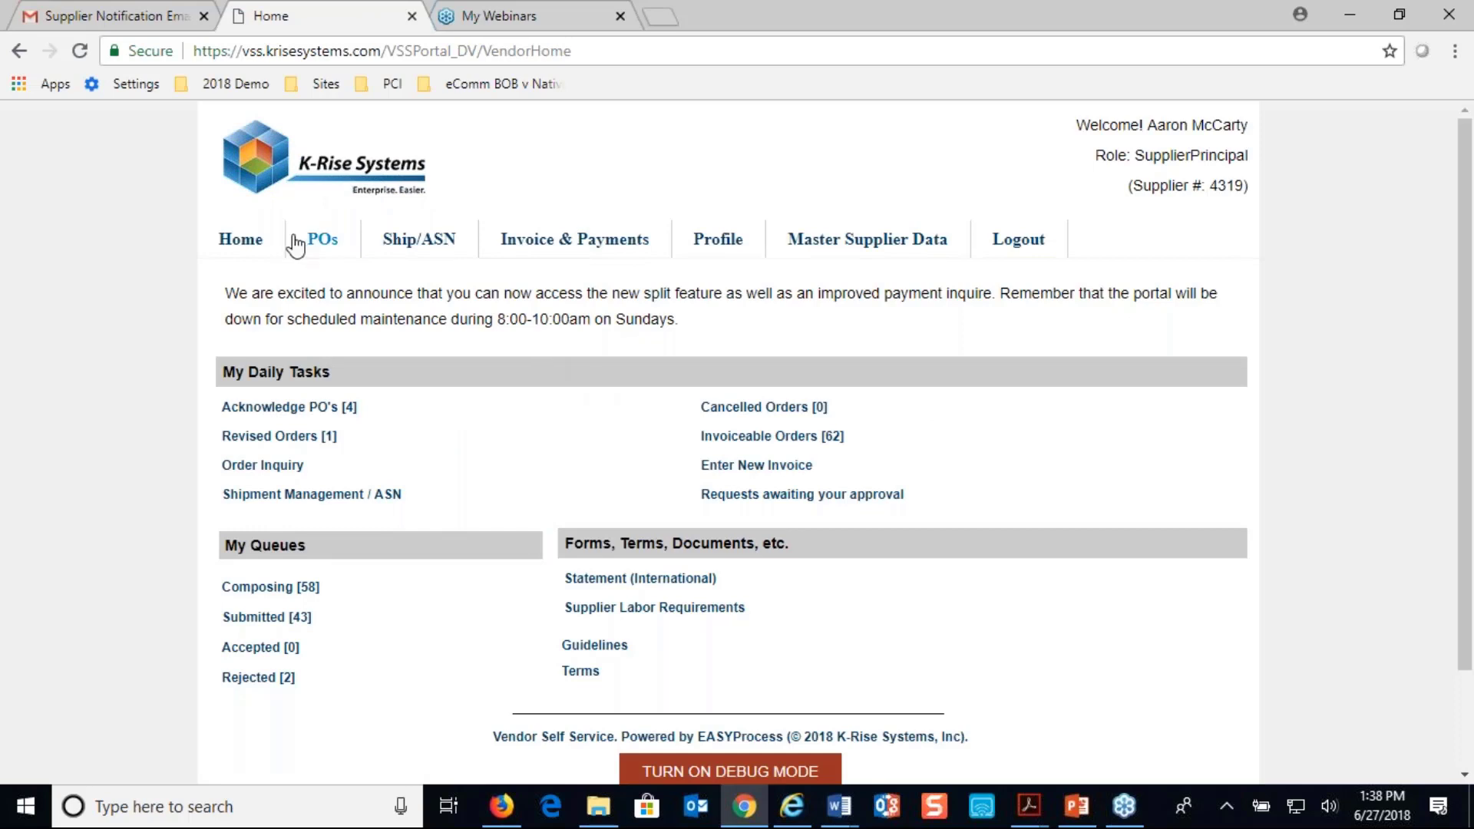
Open the PO Inquiry list and examine the entry for purchase order 5140
click(332, 244)
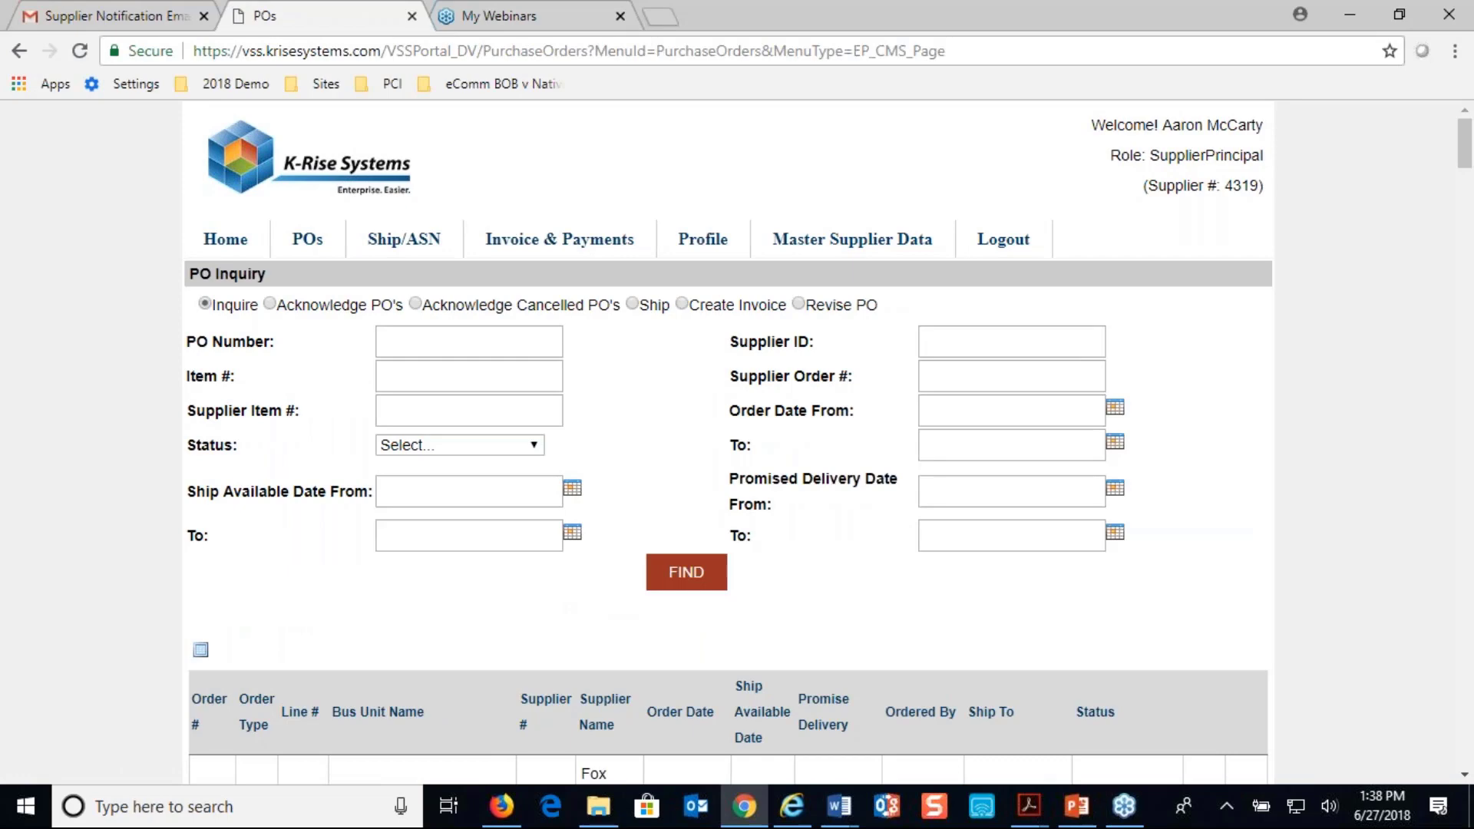
scroll(215, 603, down, 3)
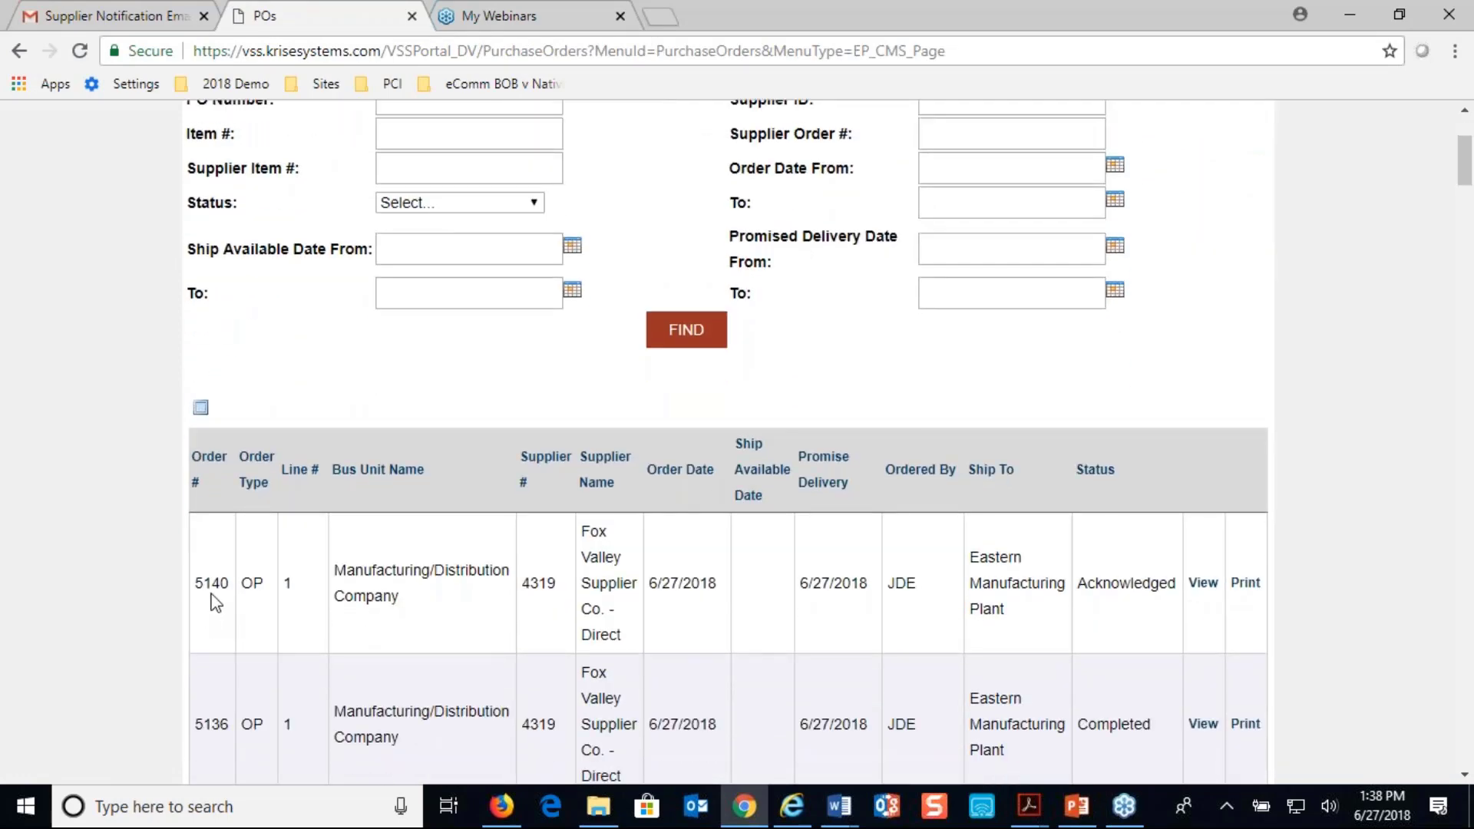
scroll(216, 585, up, 3)
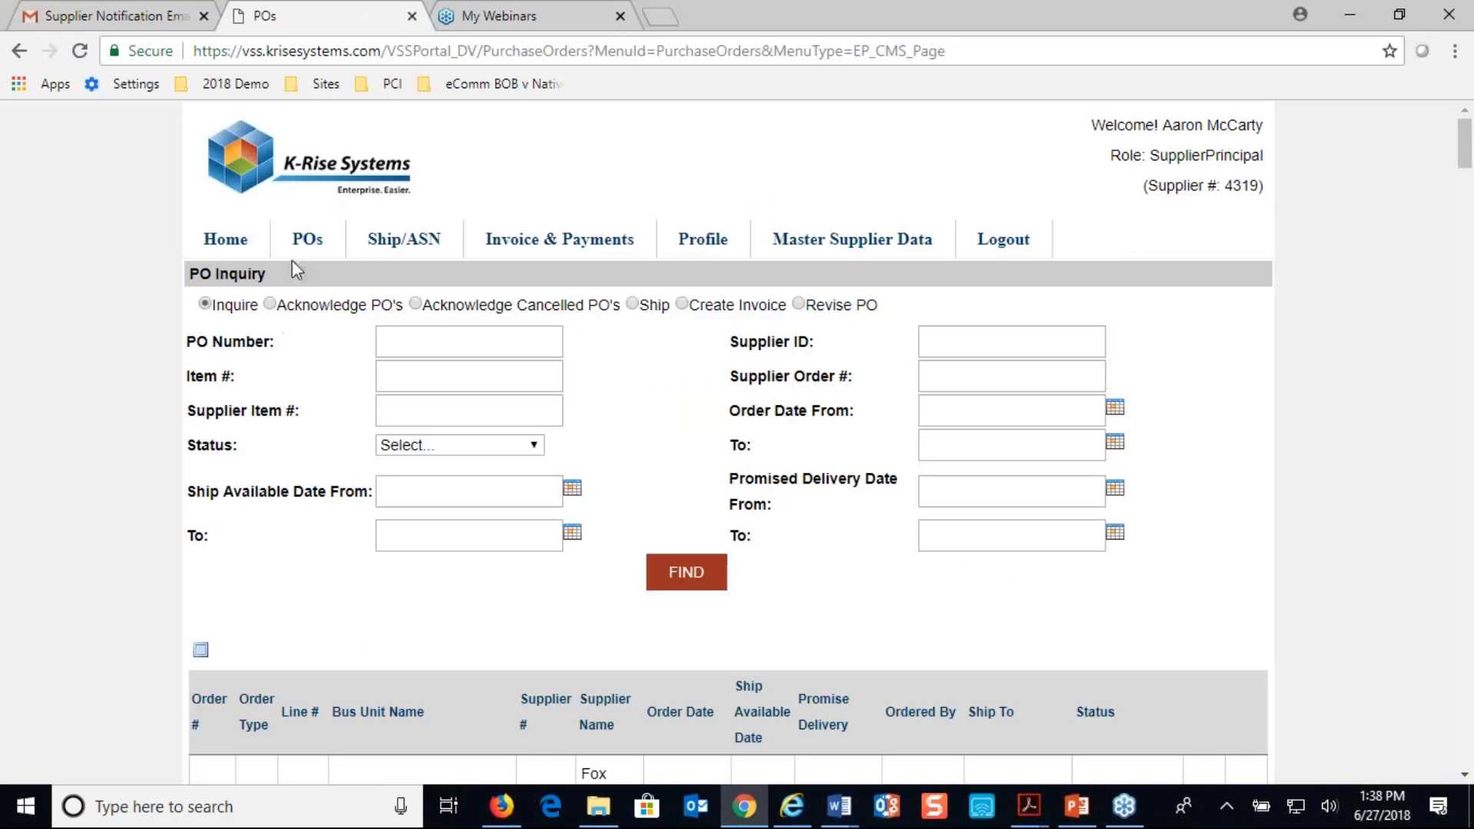
scroll(494, 418, down, 9)
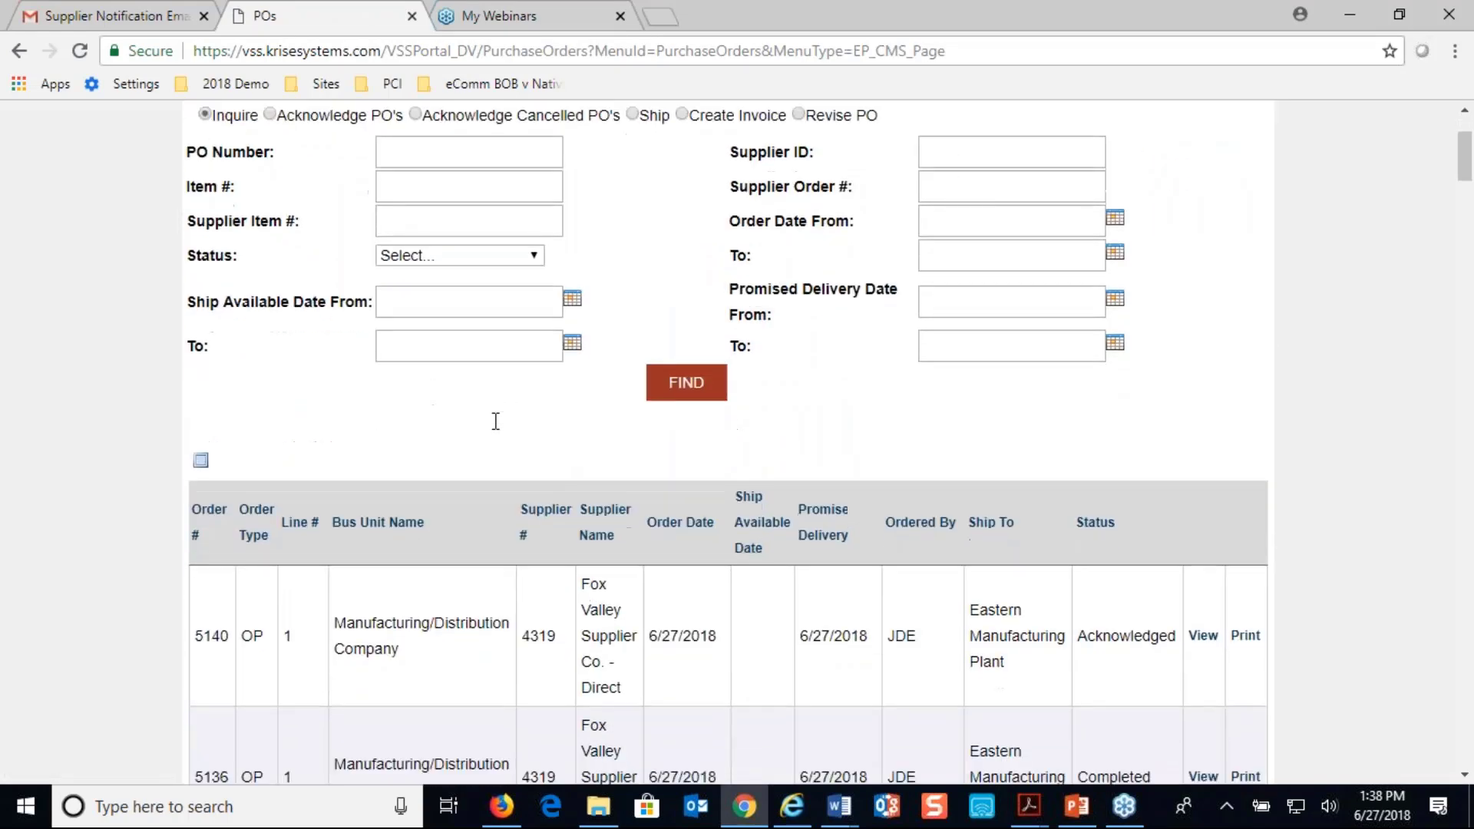
Check the PO Inquiry filters and list the purchase orders available for shipping
scroll(494, 417, up, 9)
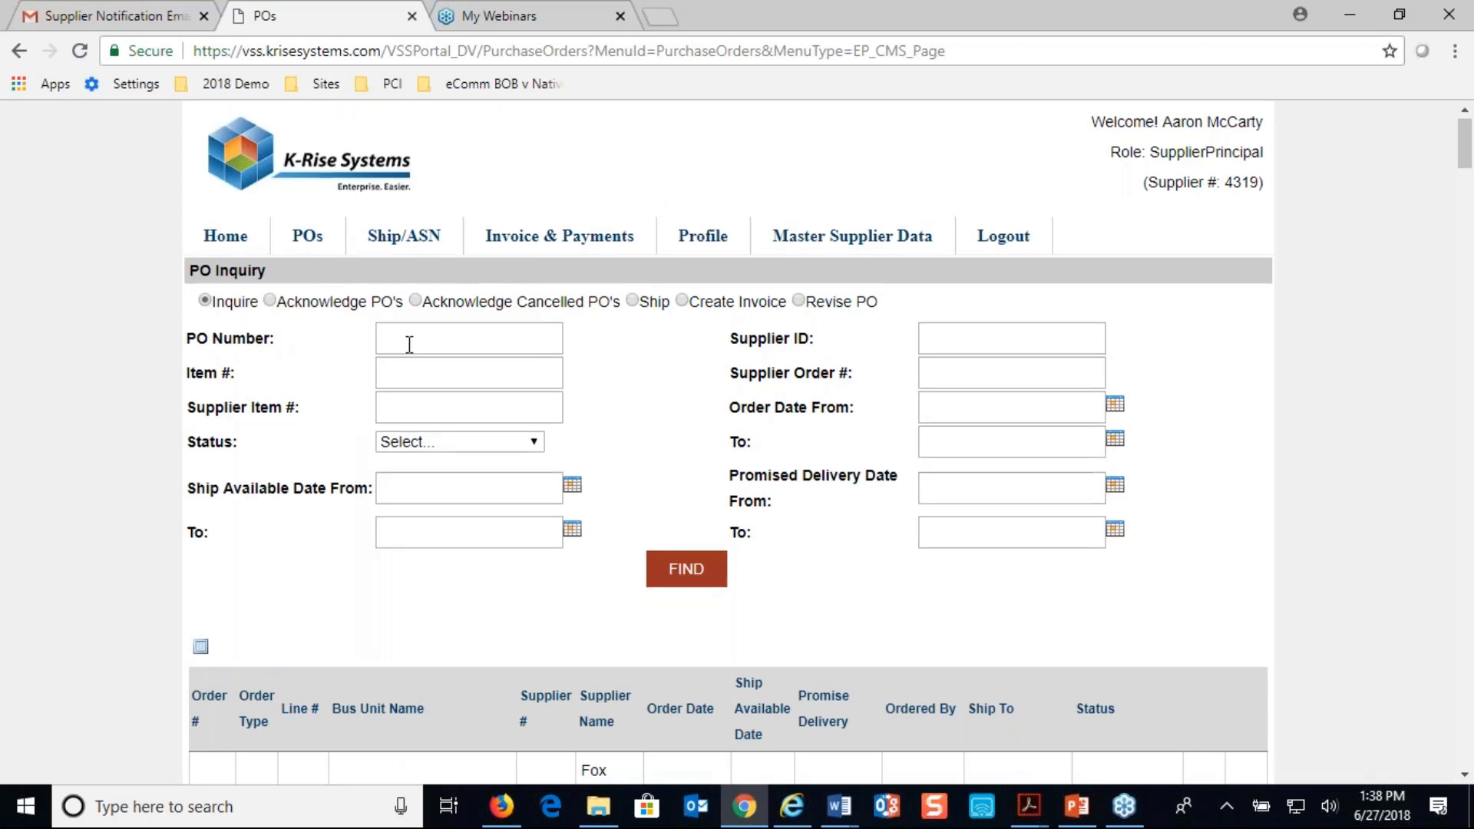
scroll(408, 342, down, 5)
scroll(247, 340, up, 5)
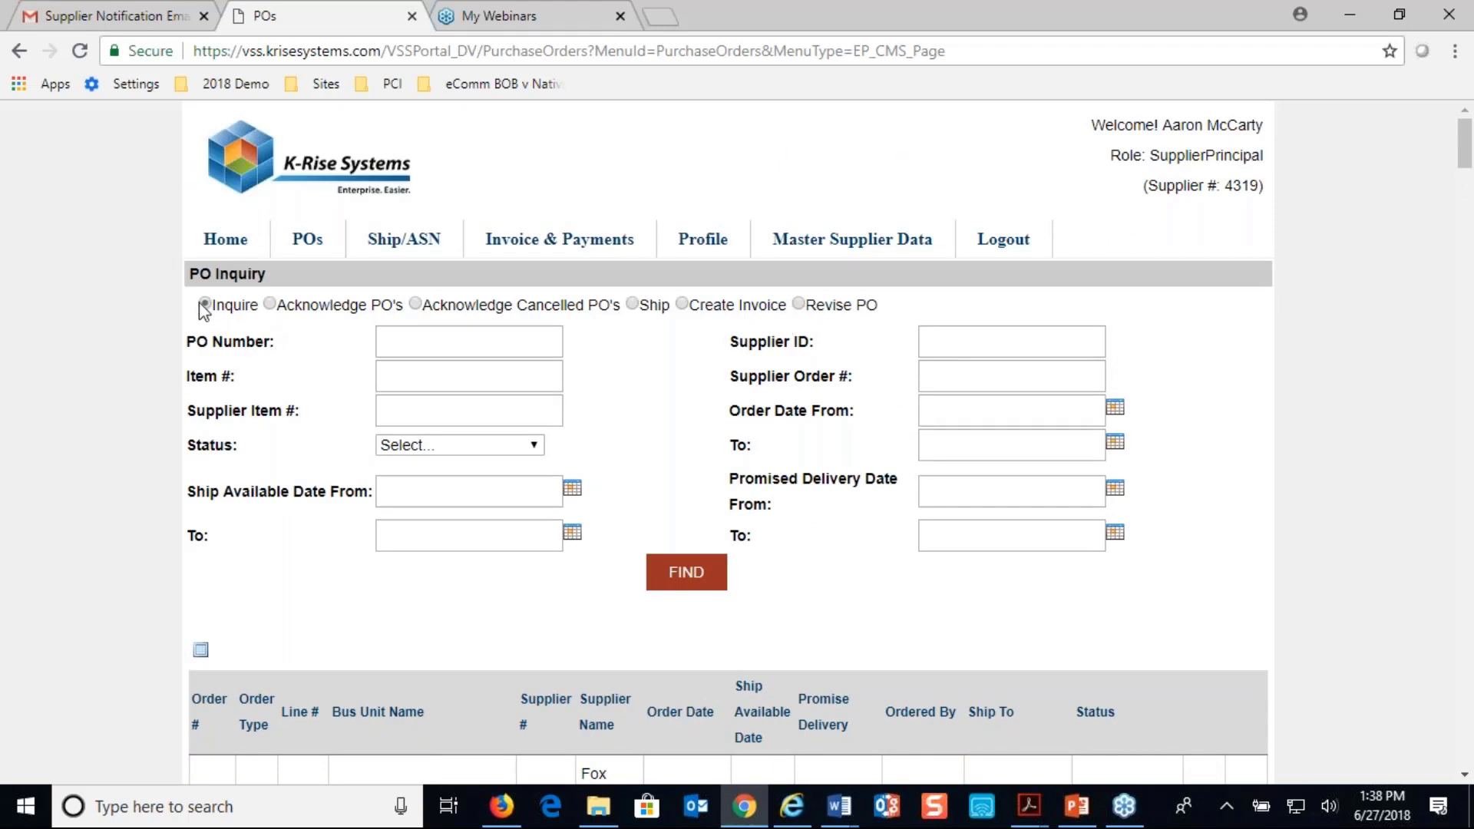
click(632, 304)
scroll(633, 310, down, 2)
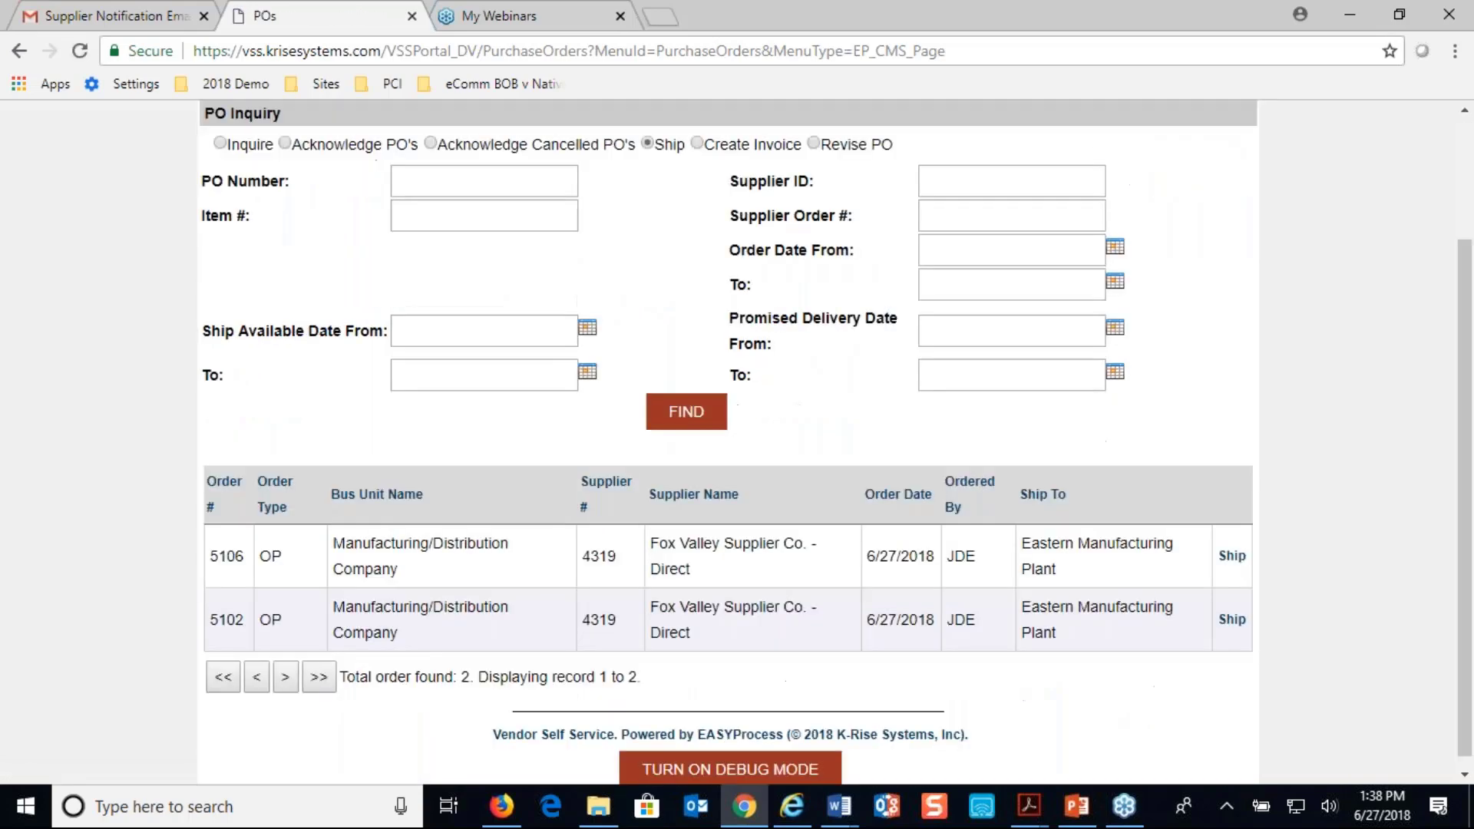
scroll(728, 442, up, 2)
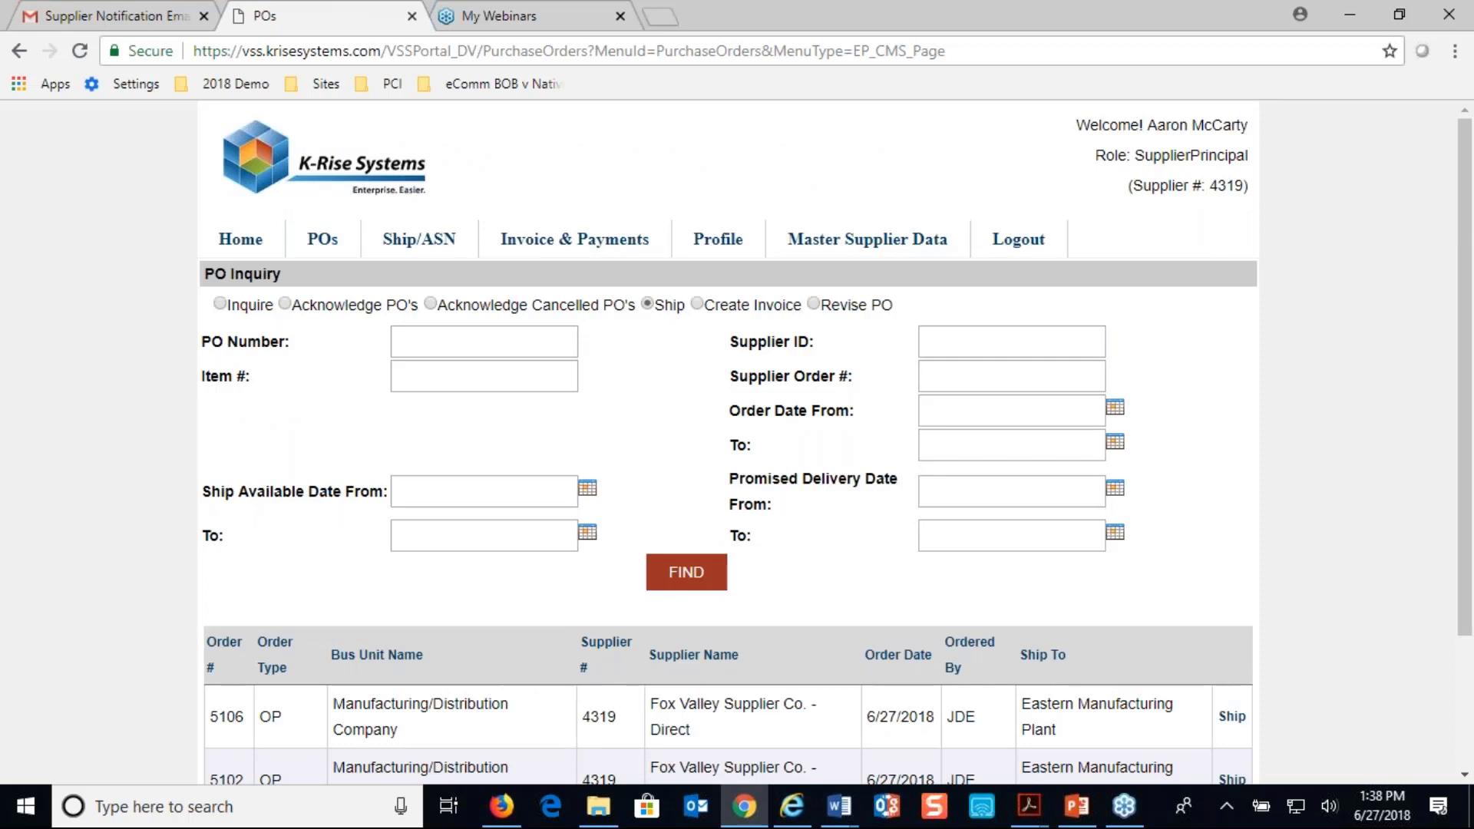
Return to the general purchase order inquiry and search for PO number 5140
click(220, 304)
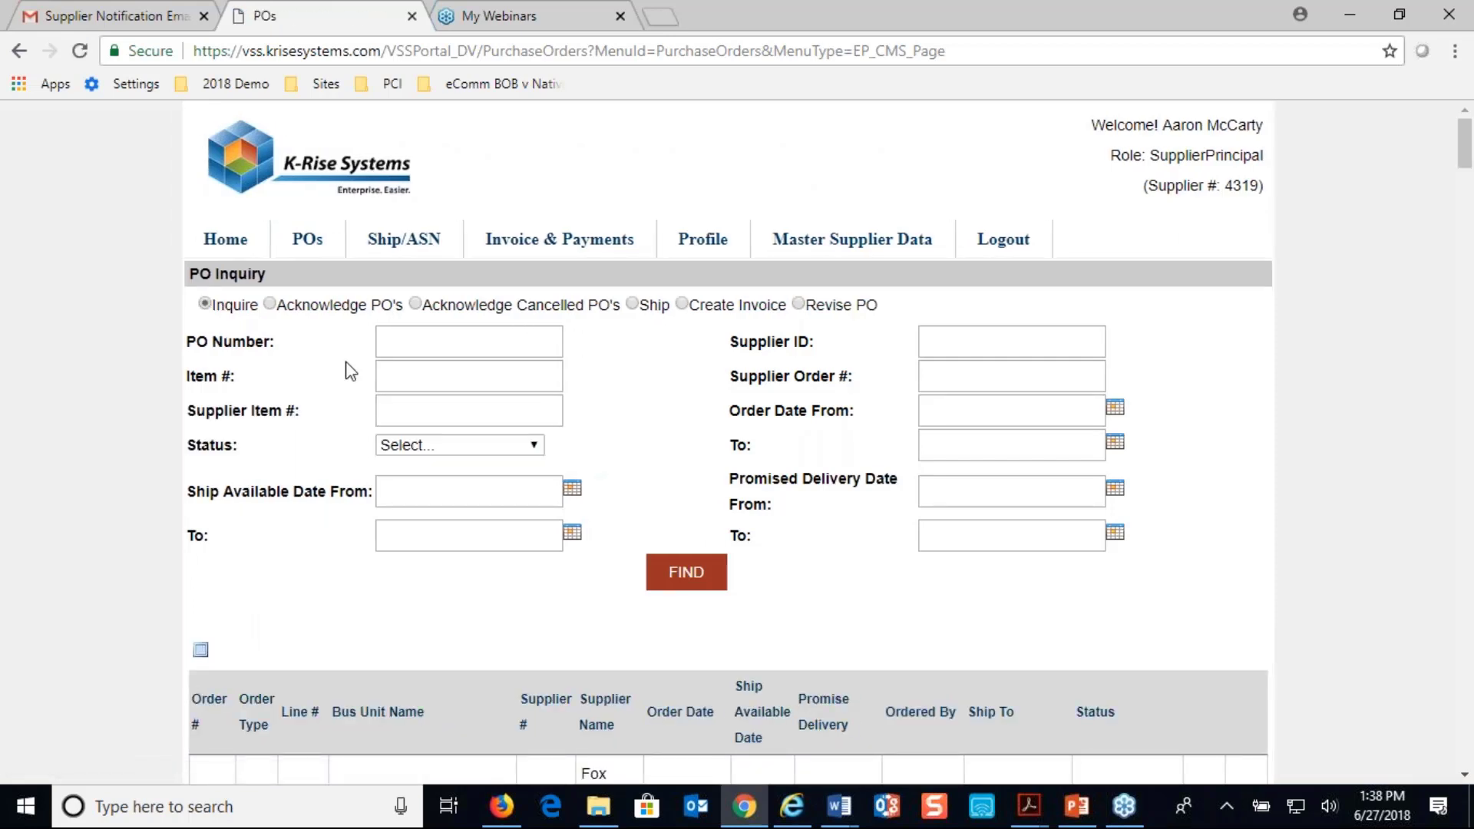
click(418, 338)
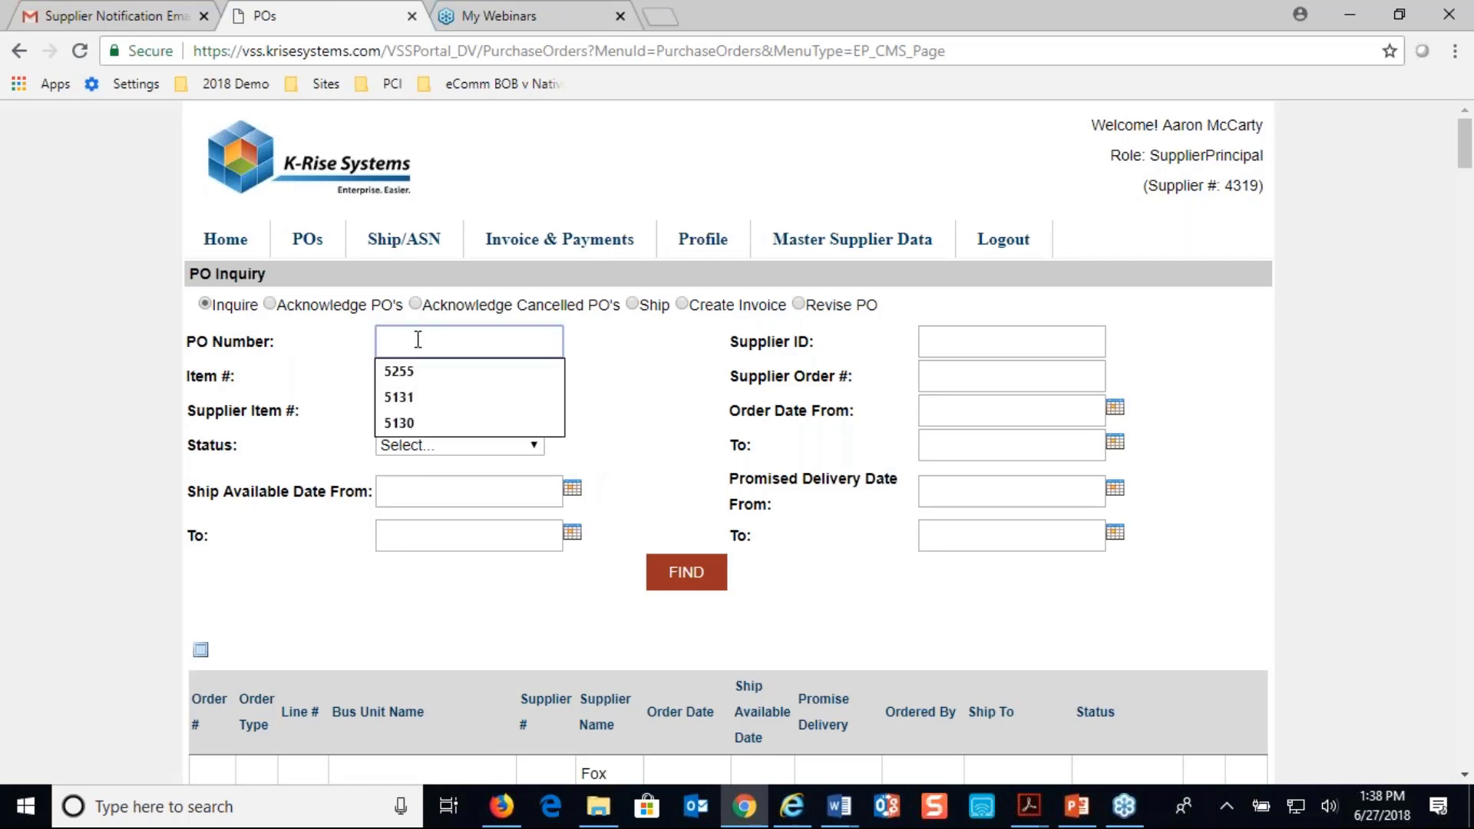
scroll(418, 339, down, 2)
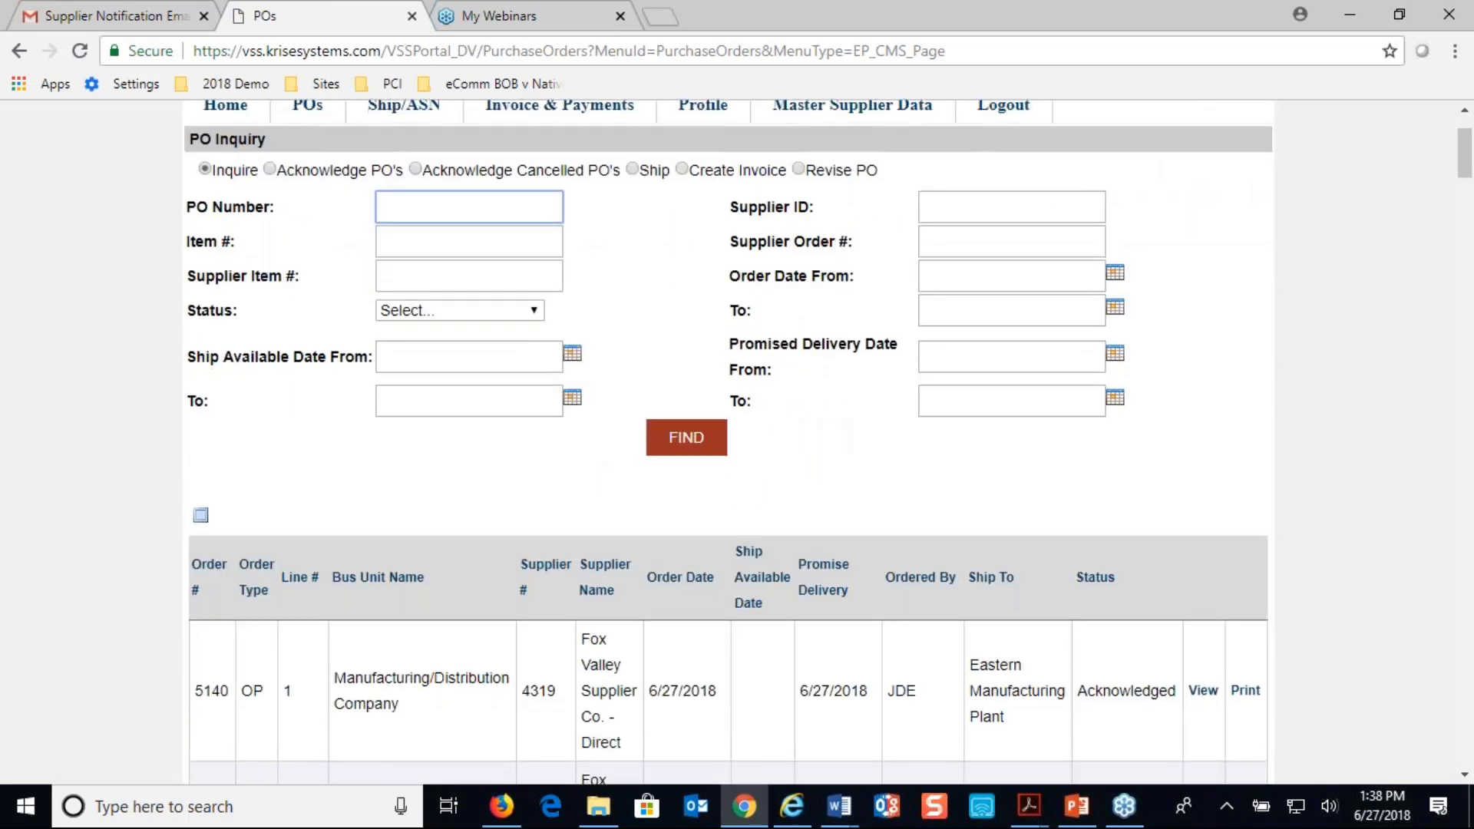
text(5140)
click(668, 437)
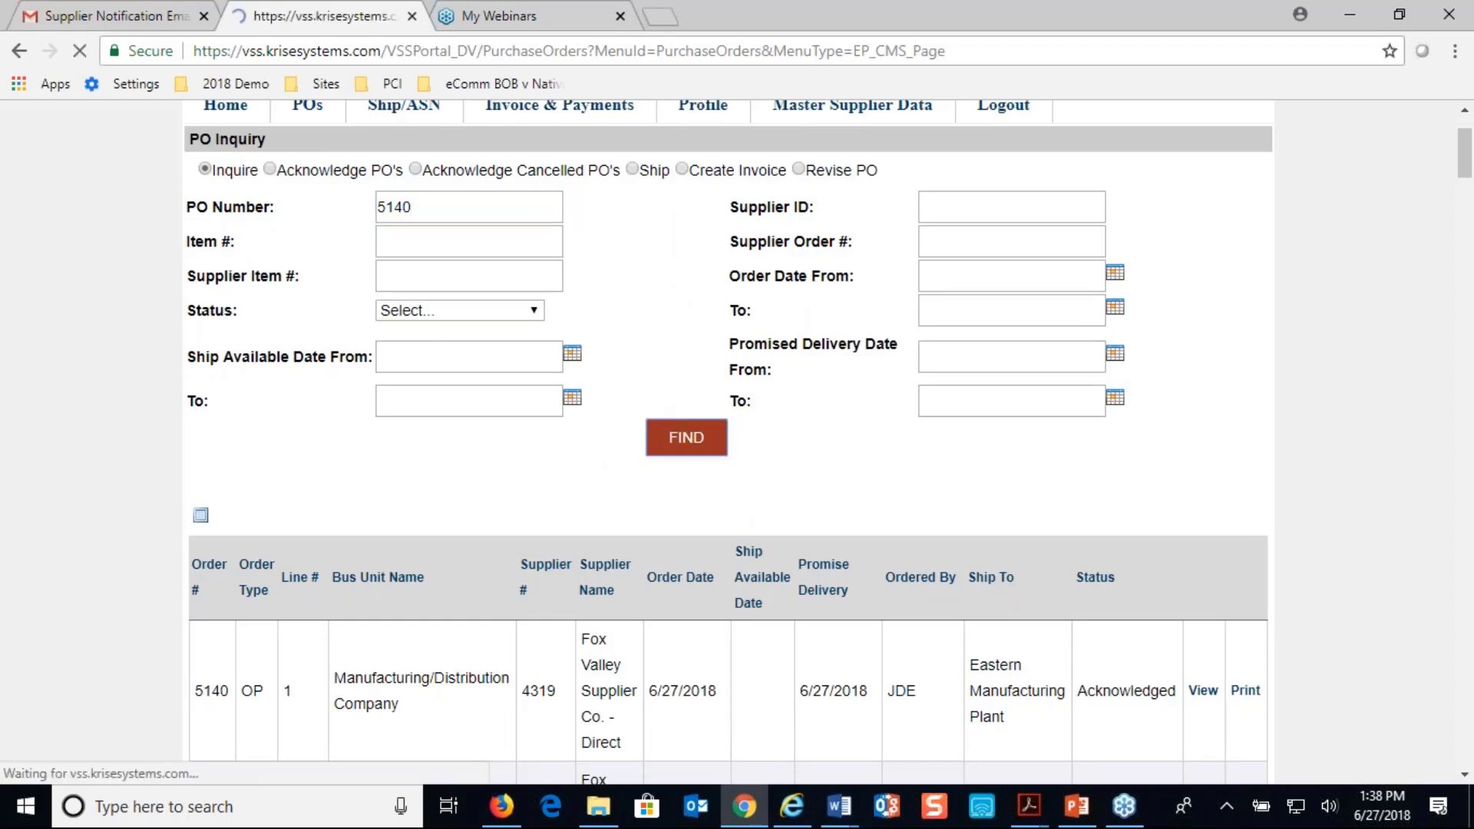
scroll(1029, 771, down, 3)
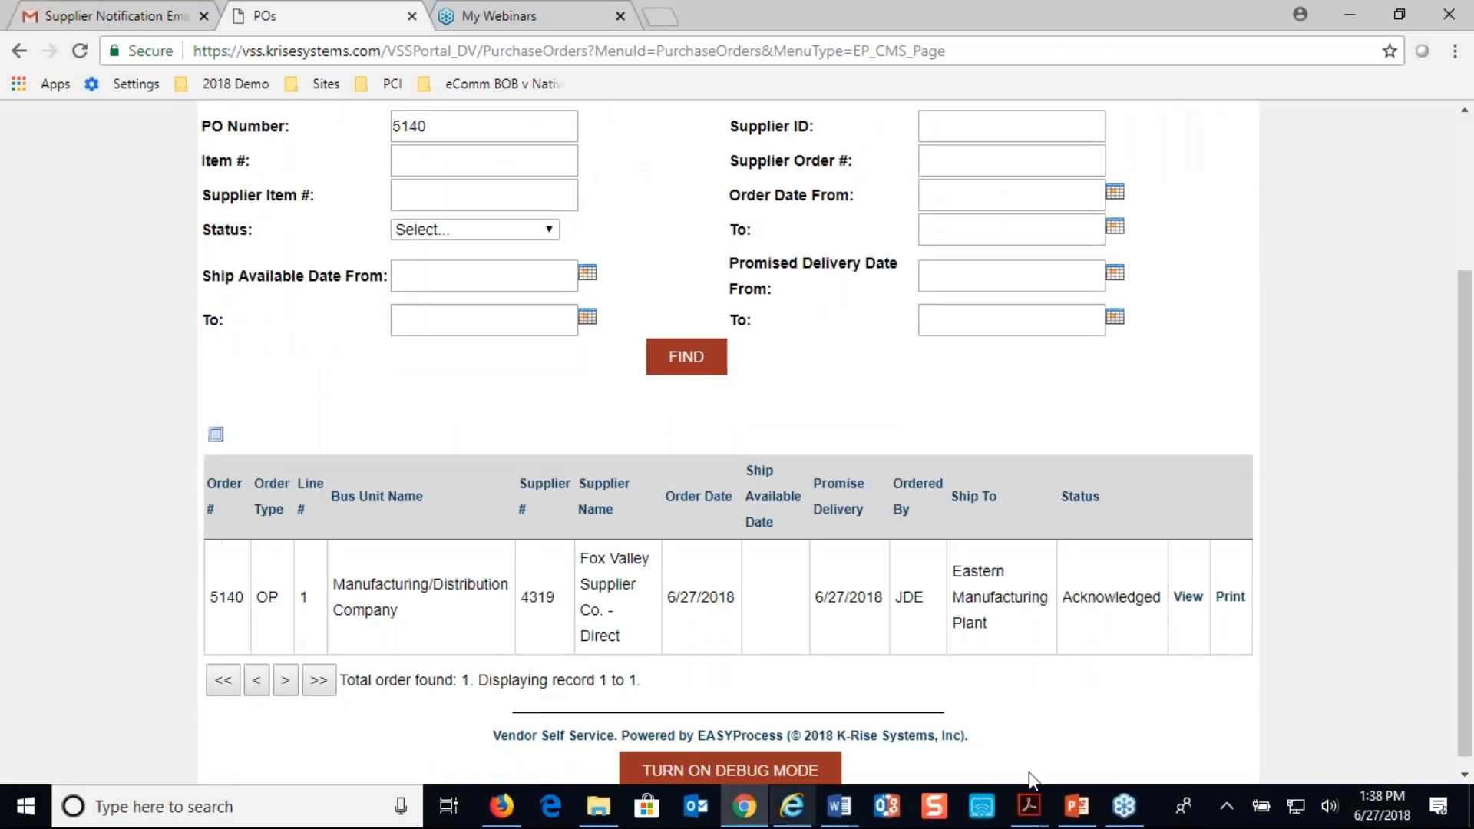
scroll(569, 518, up, 2)
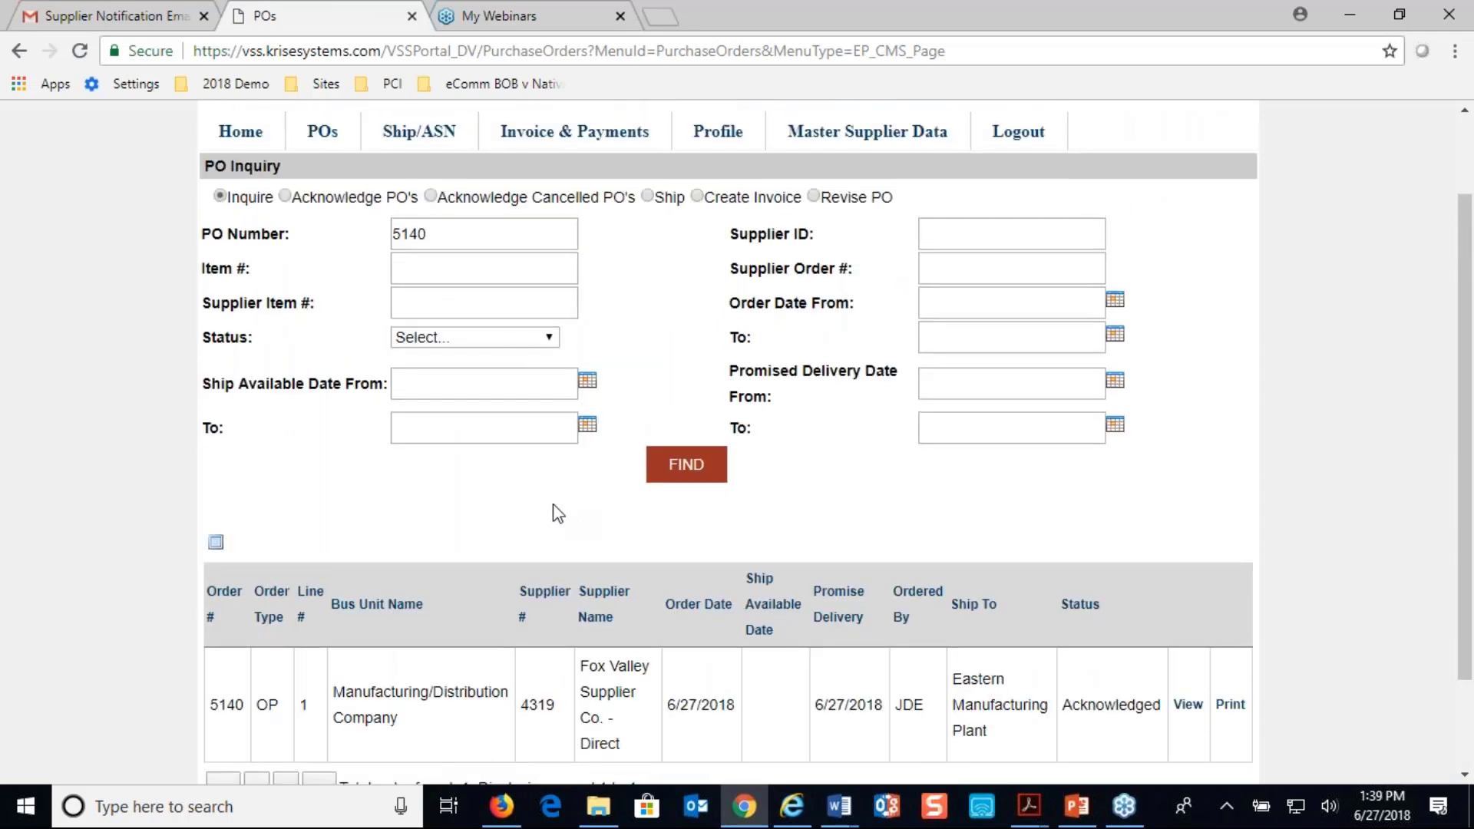
scroll(552, 505, down, 2)
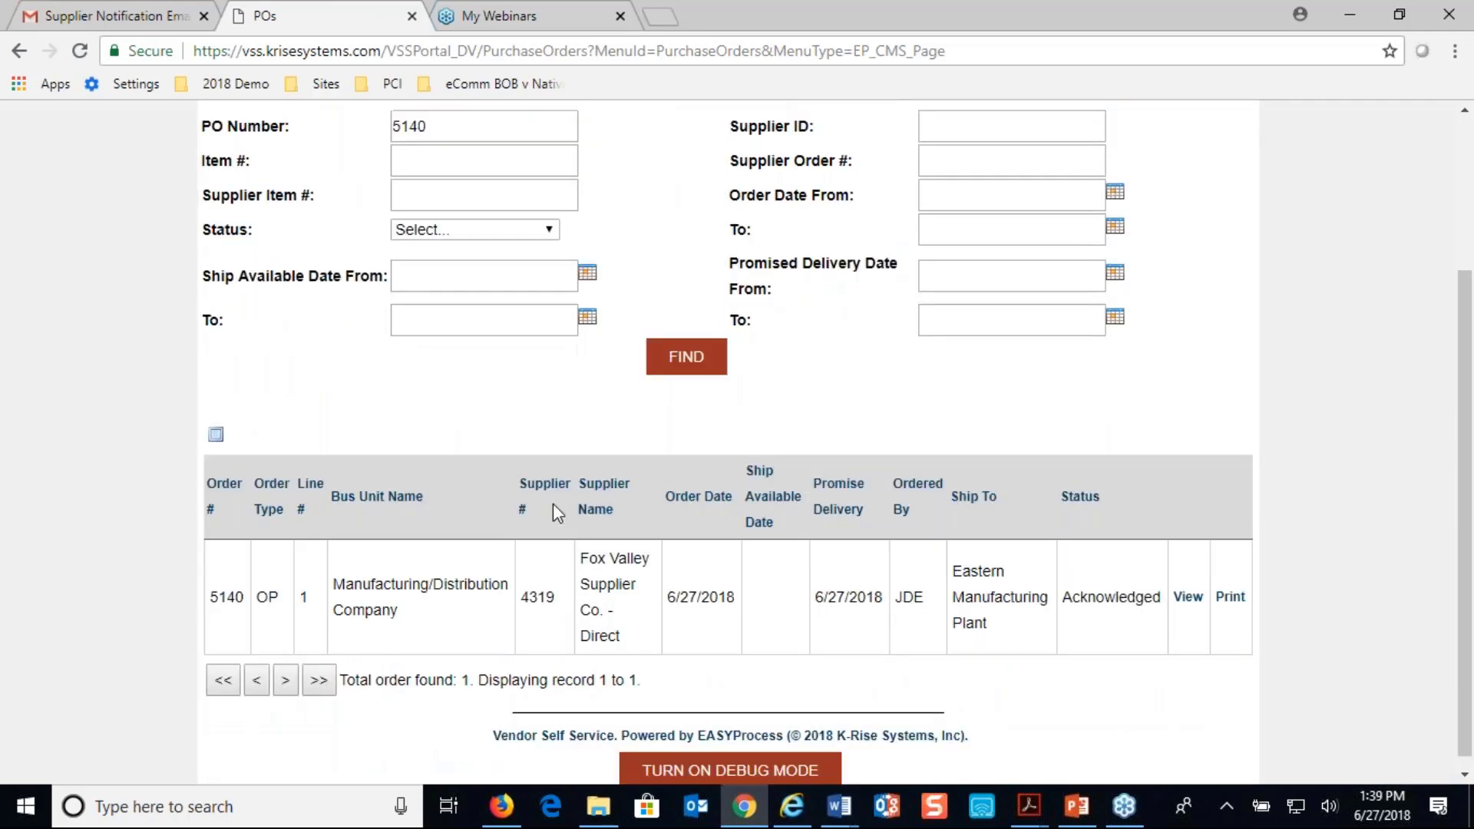
View the details of purchase order 5140, examine its header and line item, and return to the inquiry results
click(1188, 597)
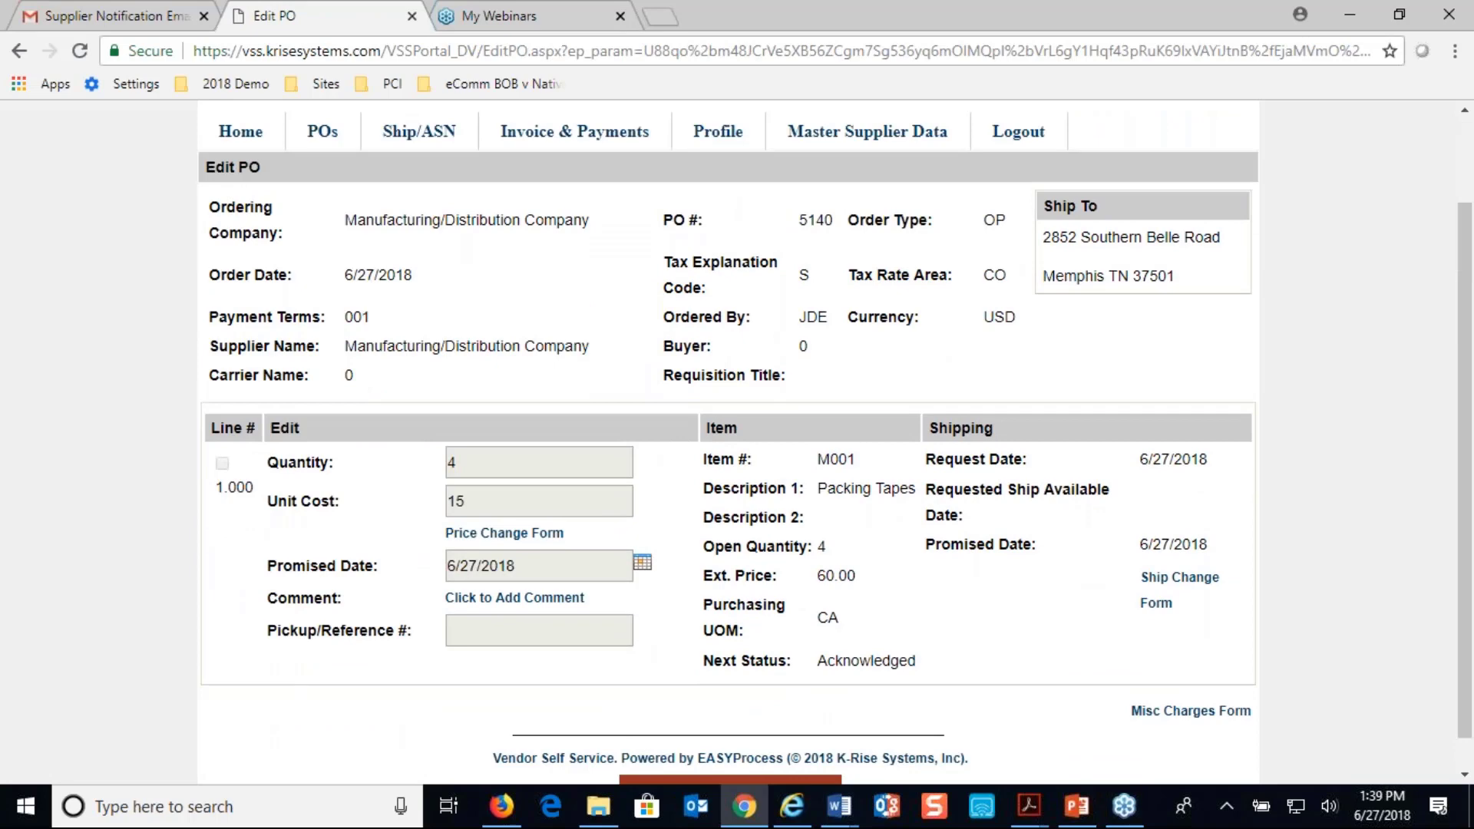
scroll(925, 571, up, 2)
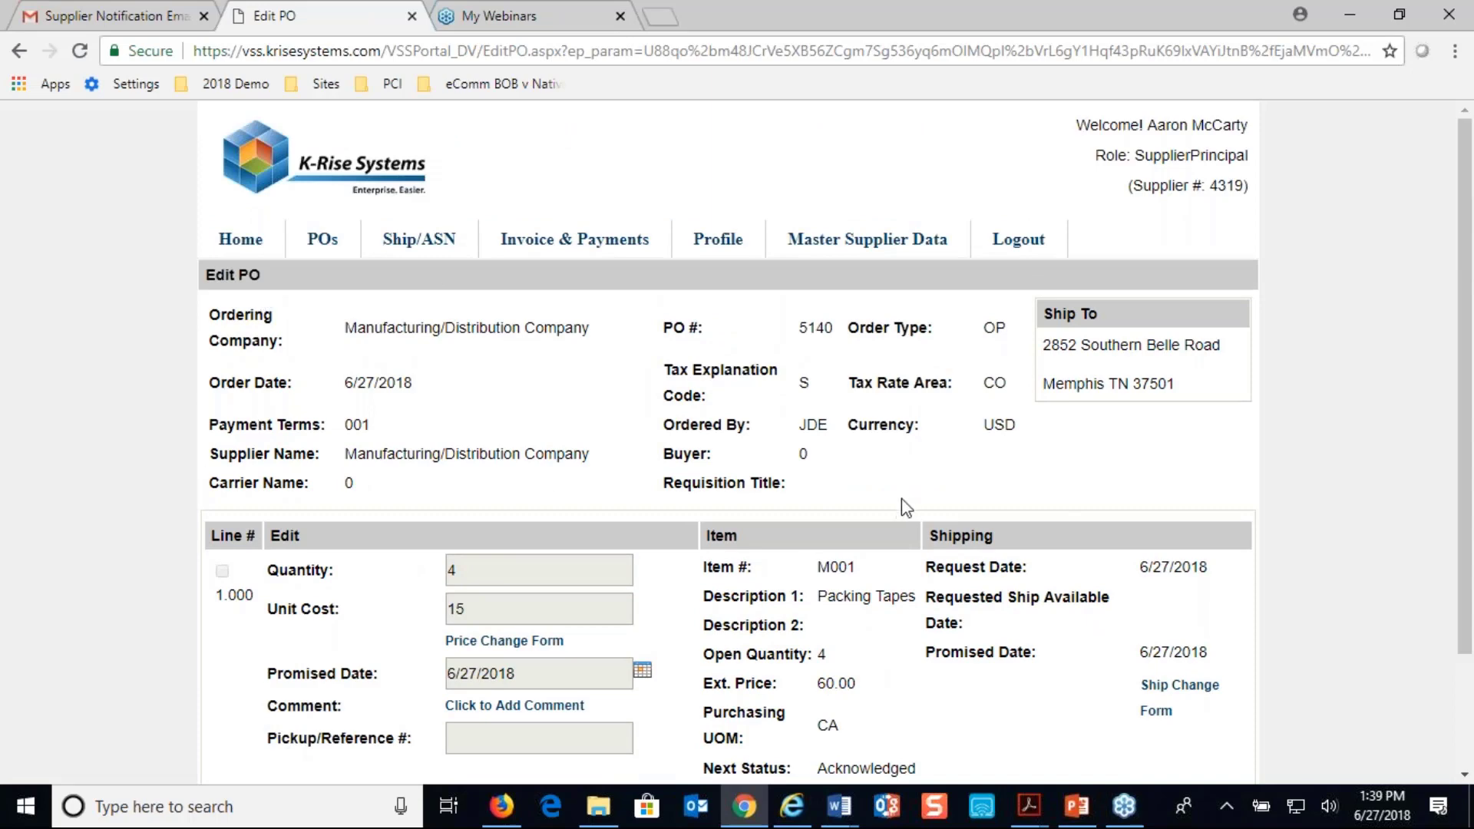
scroll(905, 503, down, 2)
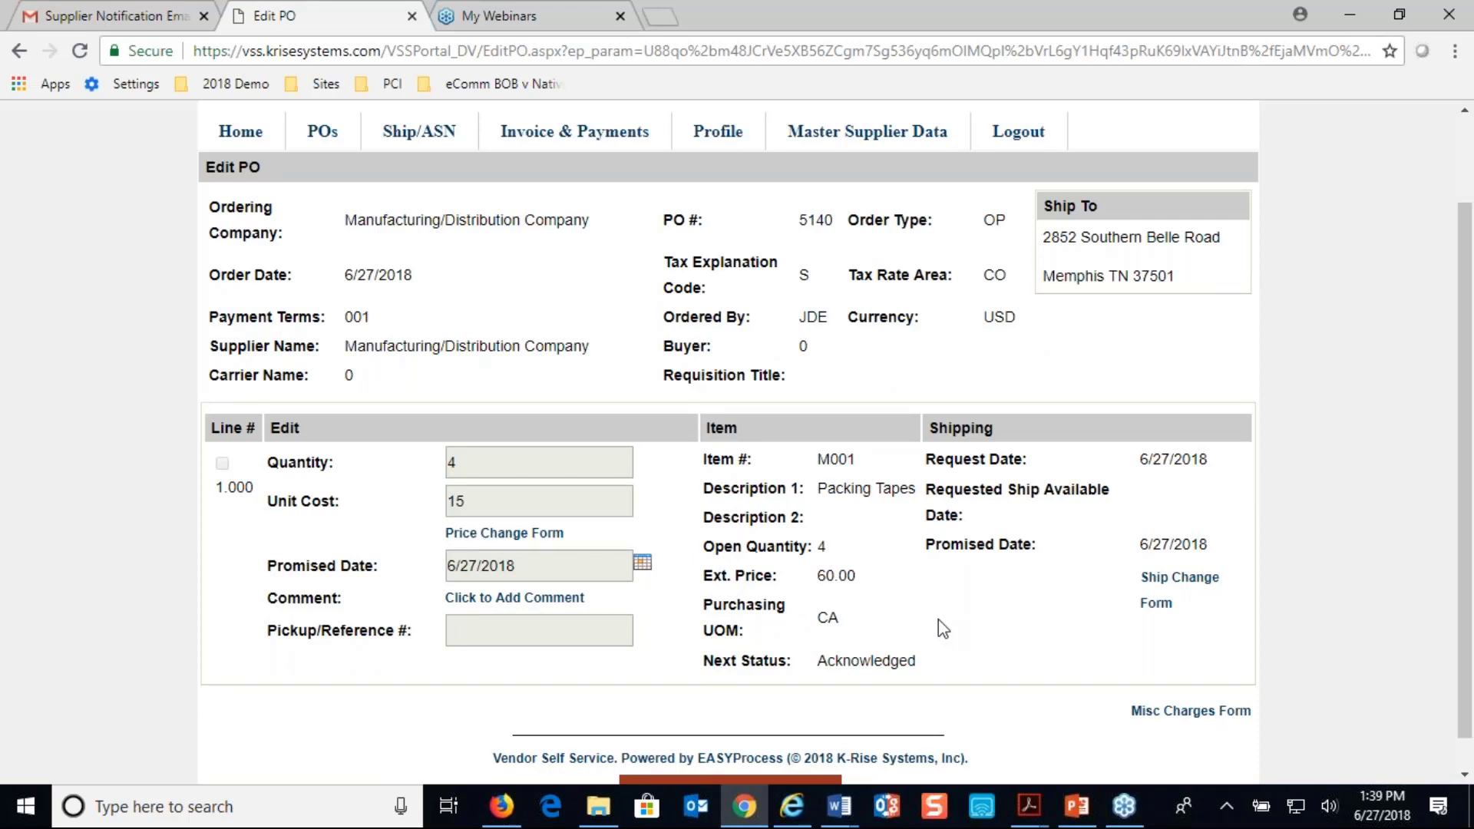
scroll(942, 628, up, 1)
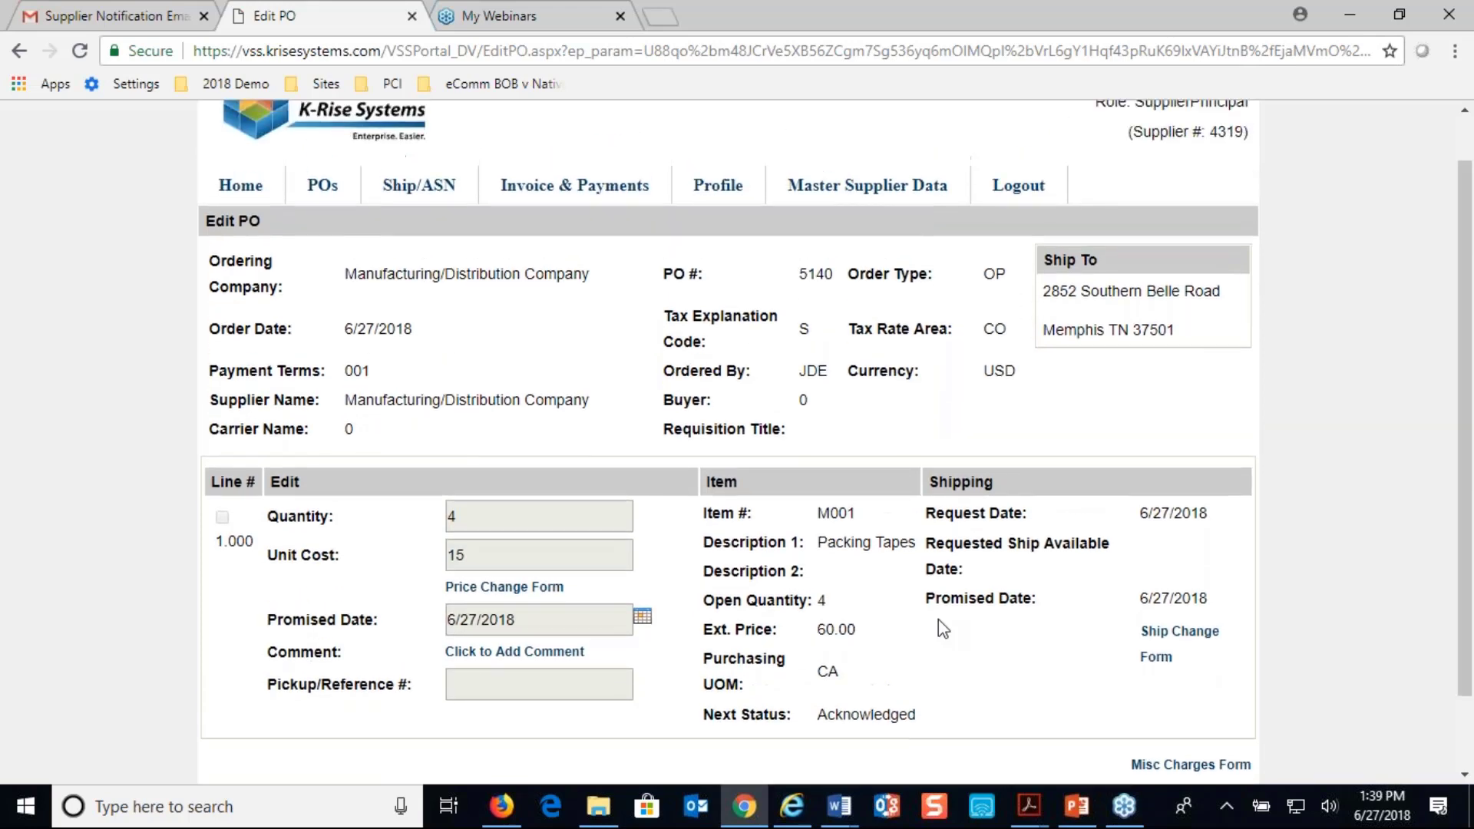
scroll(943, 628, down, 2)
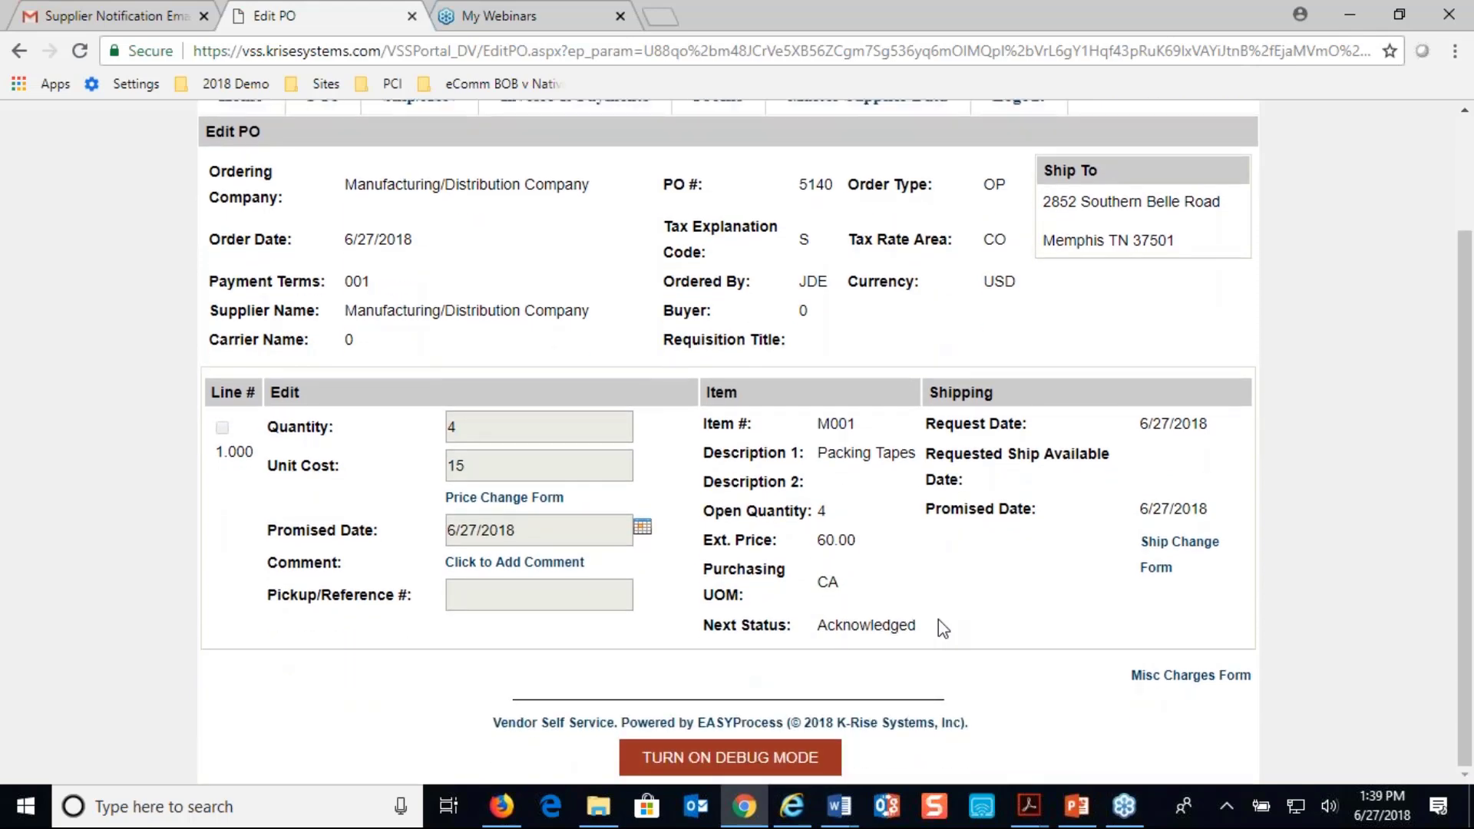
scroll(942, 628, up, 3)
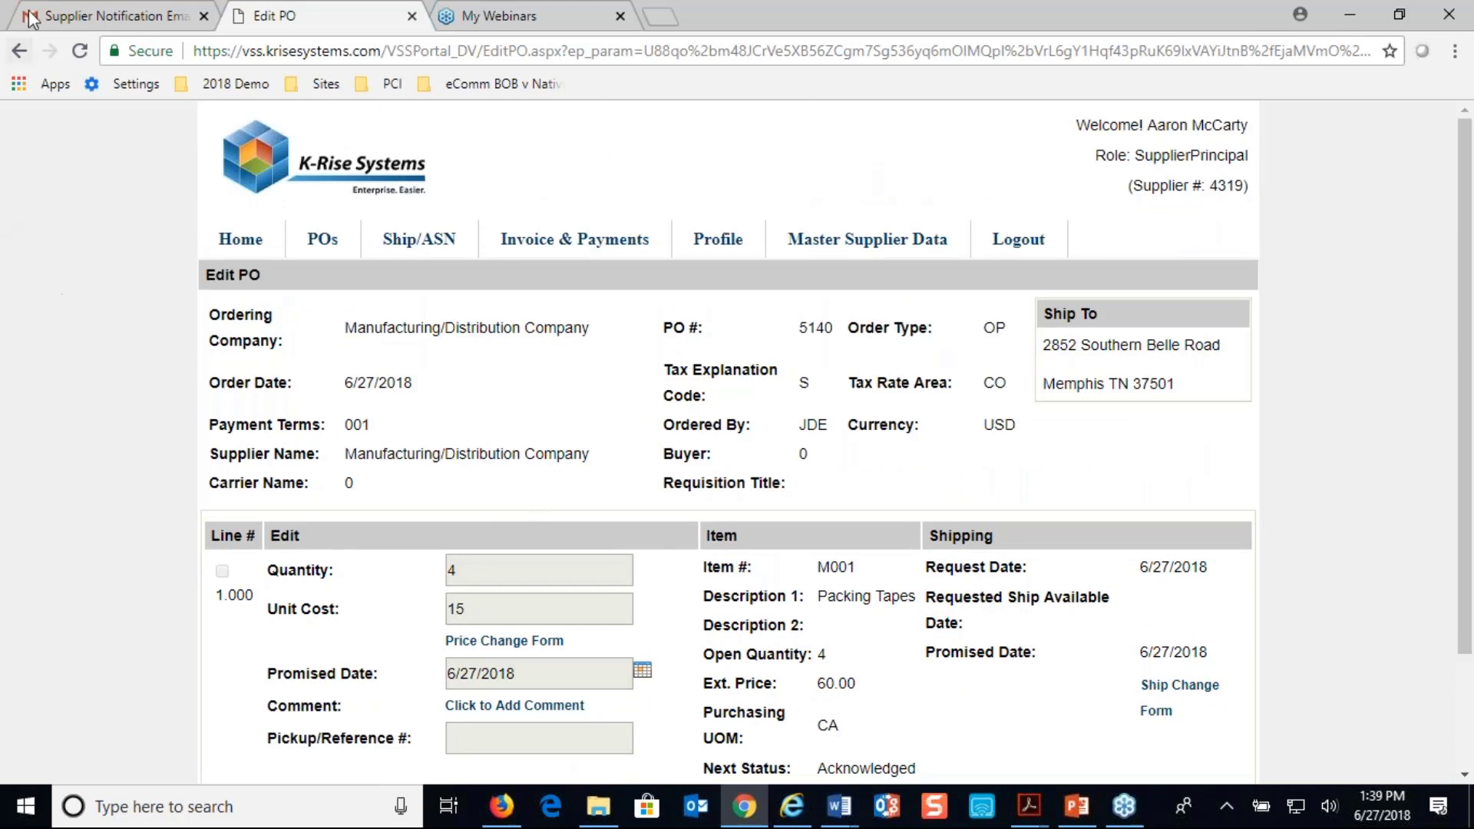
click(20, 54)
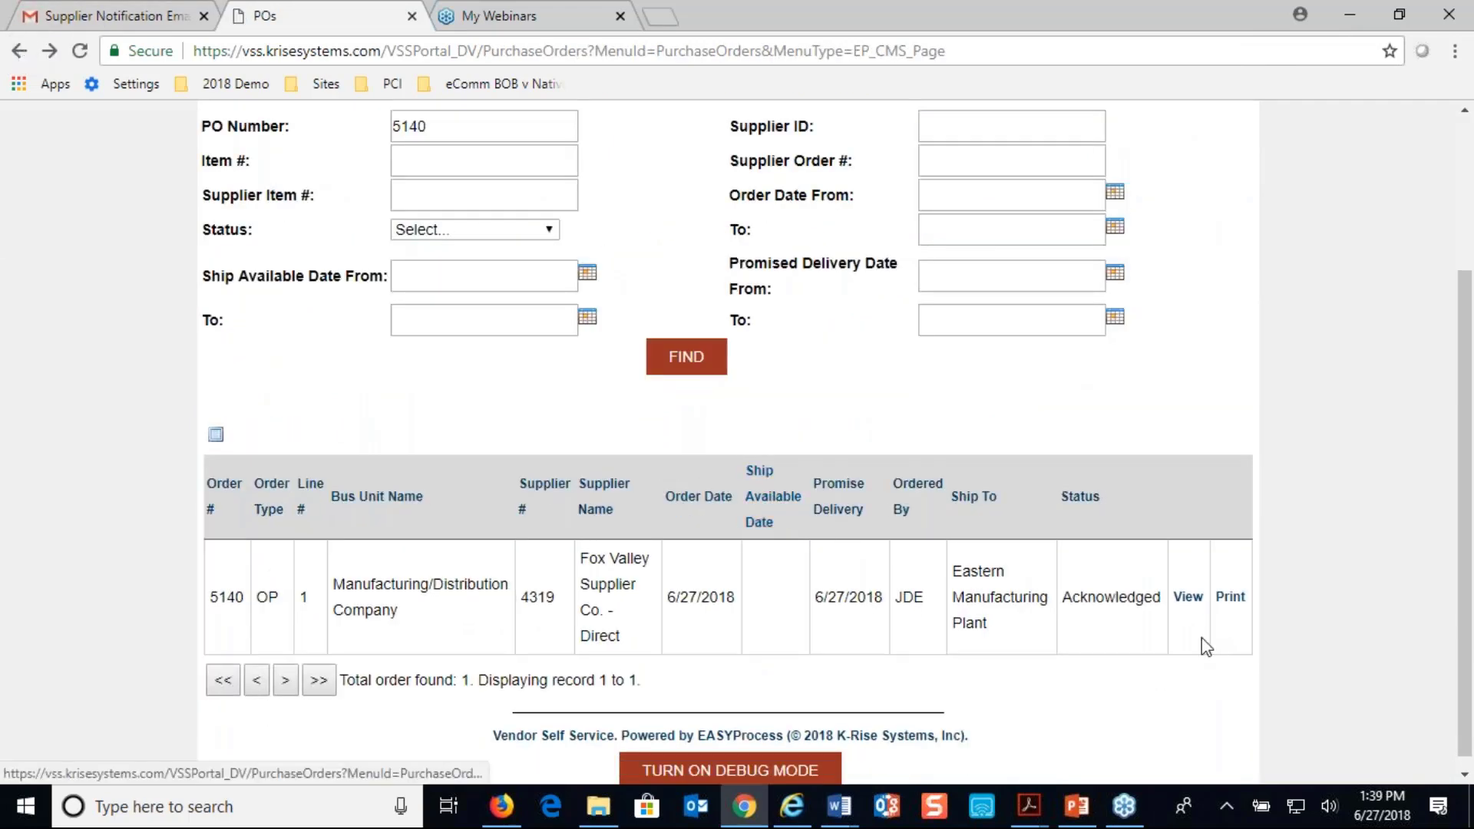
Print purchase order 5140 to a PDF, review the document, and close it
click(1230, 598)
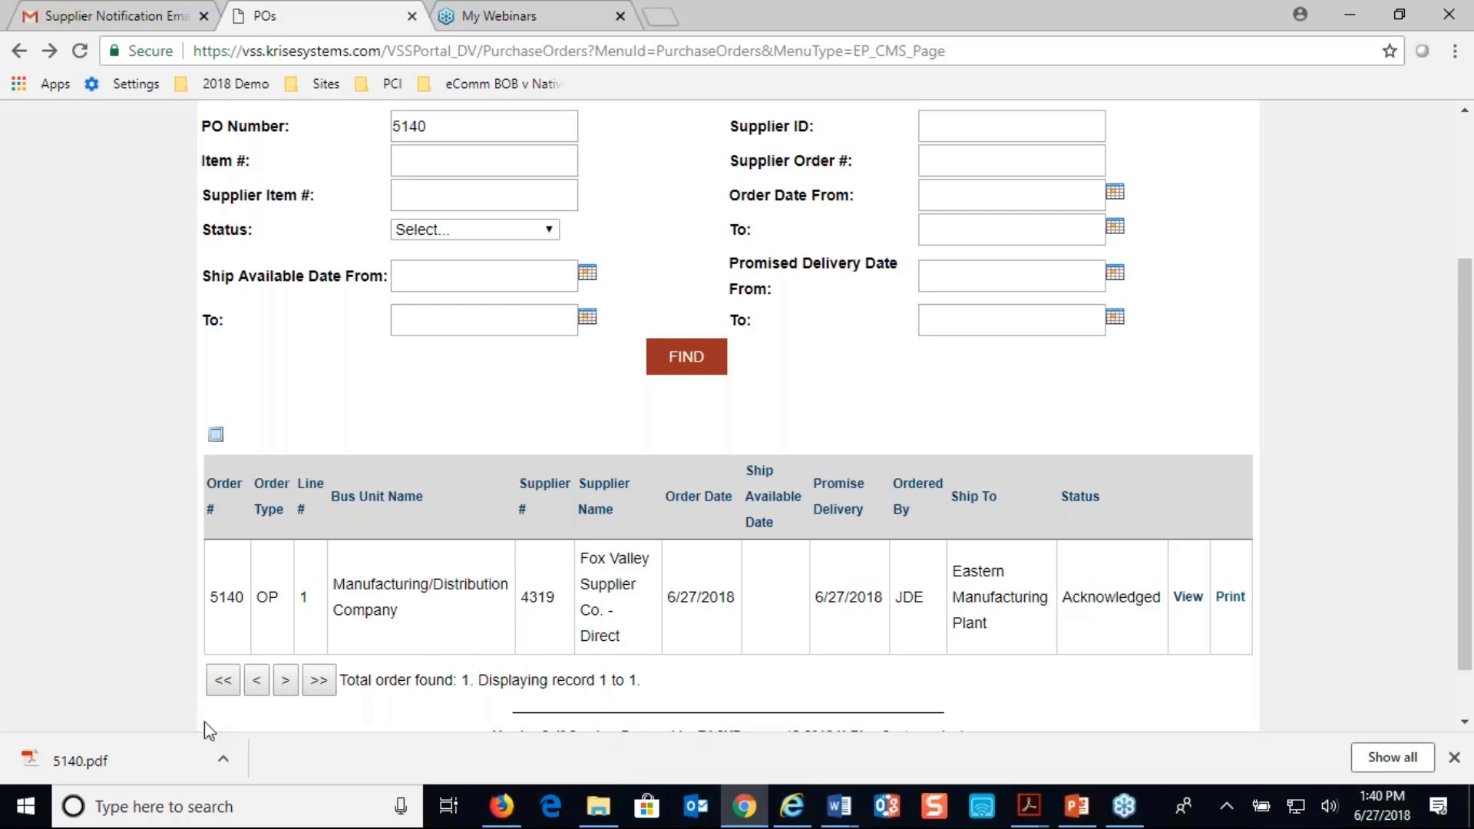
click(84, 761)
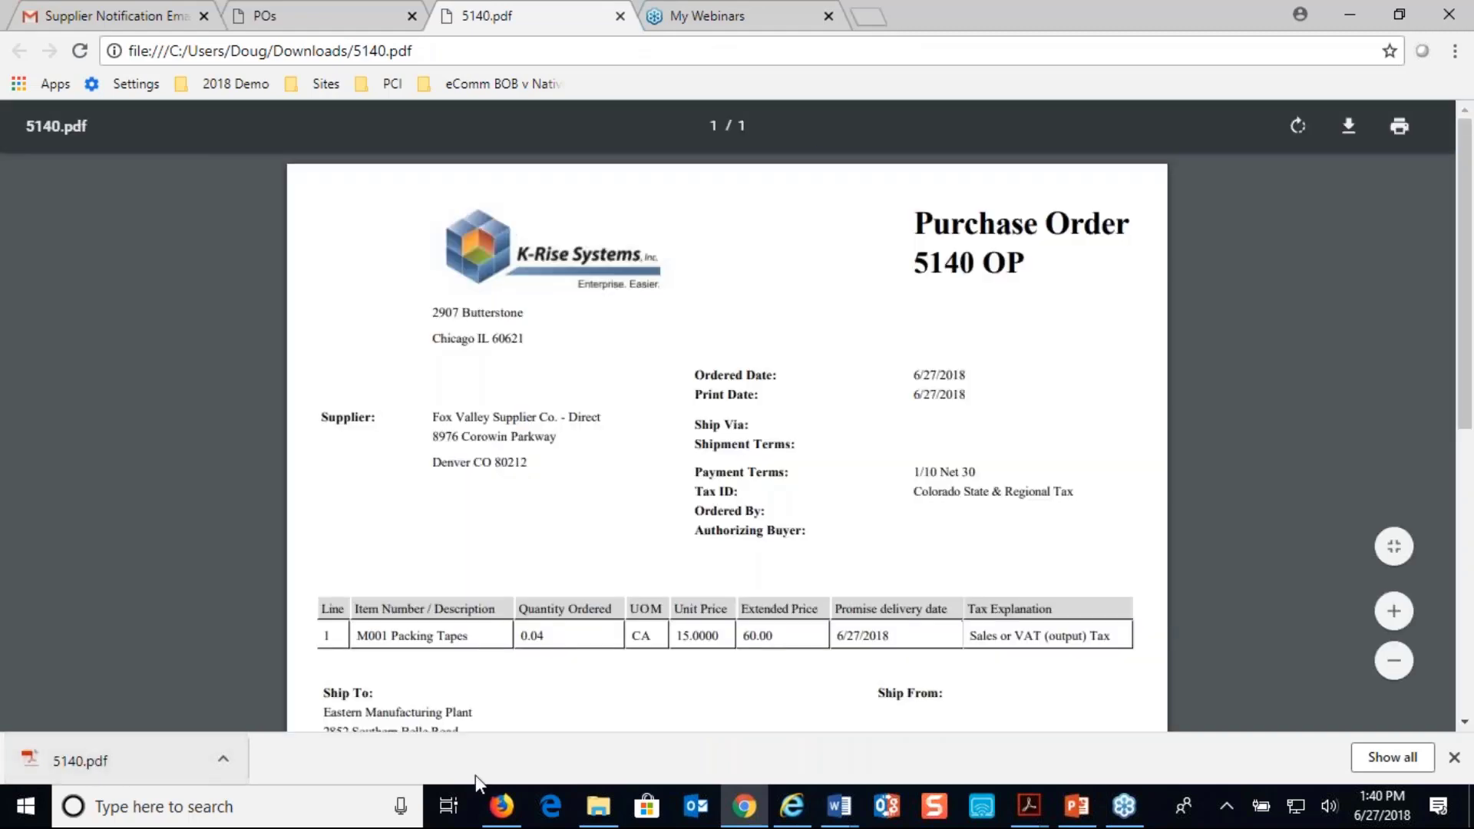
scroll(485, 720, down, 5)
scroll(485, 722, up, 5)
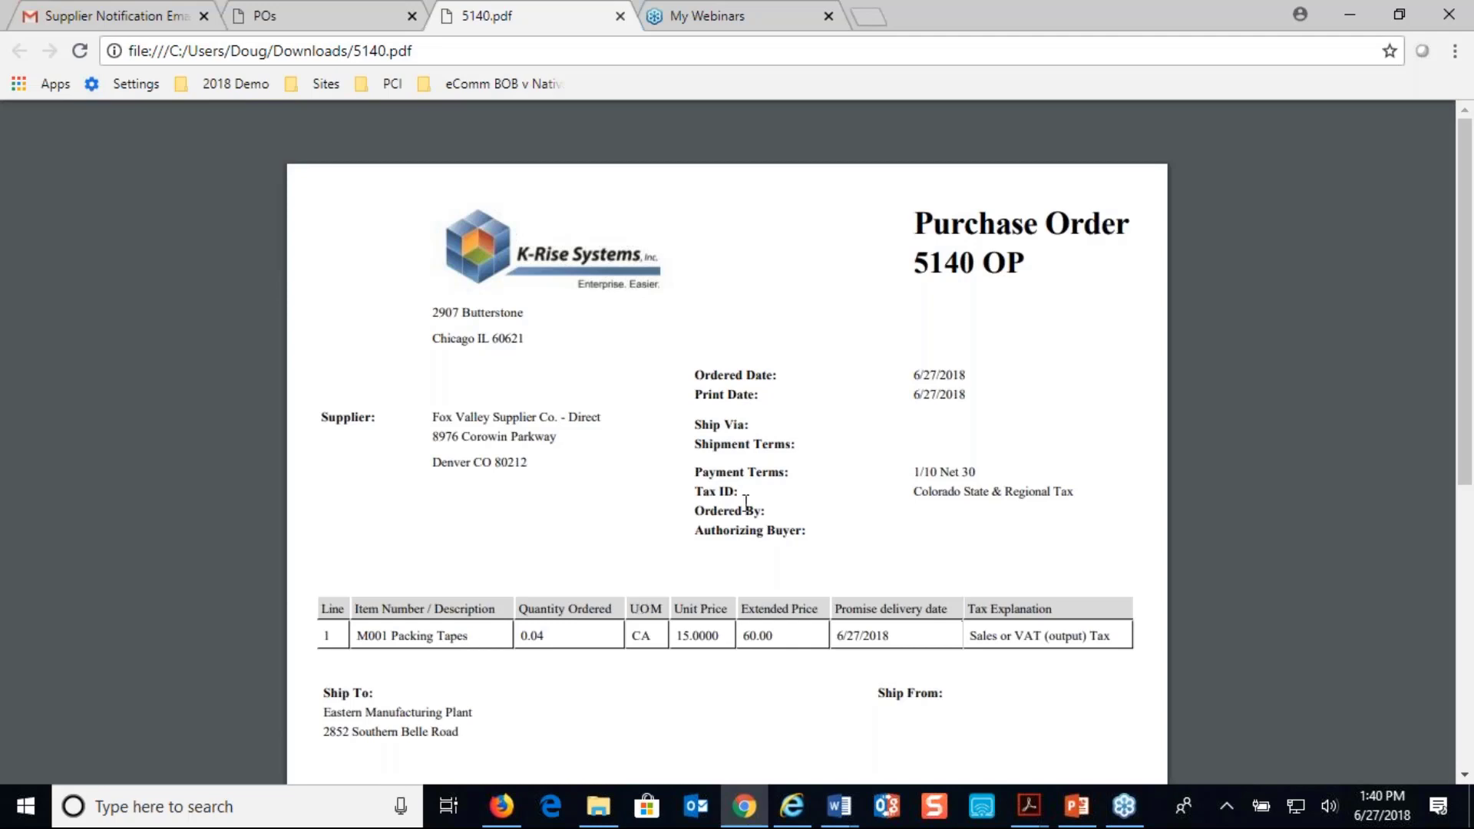
click(620, 15)
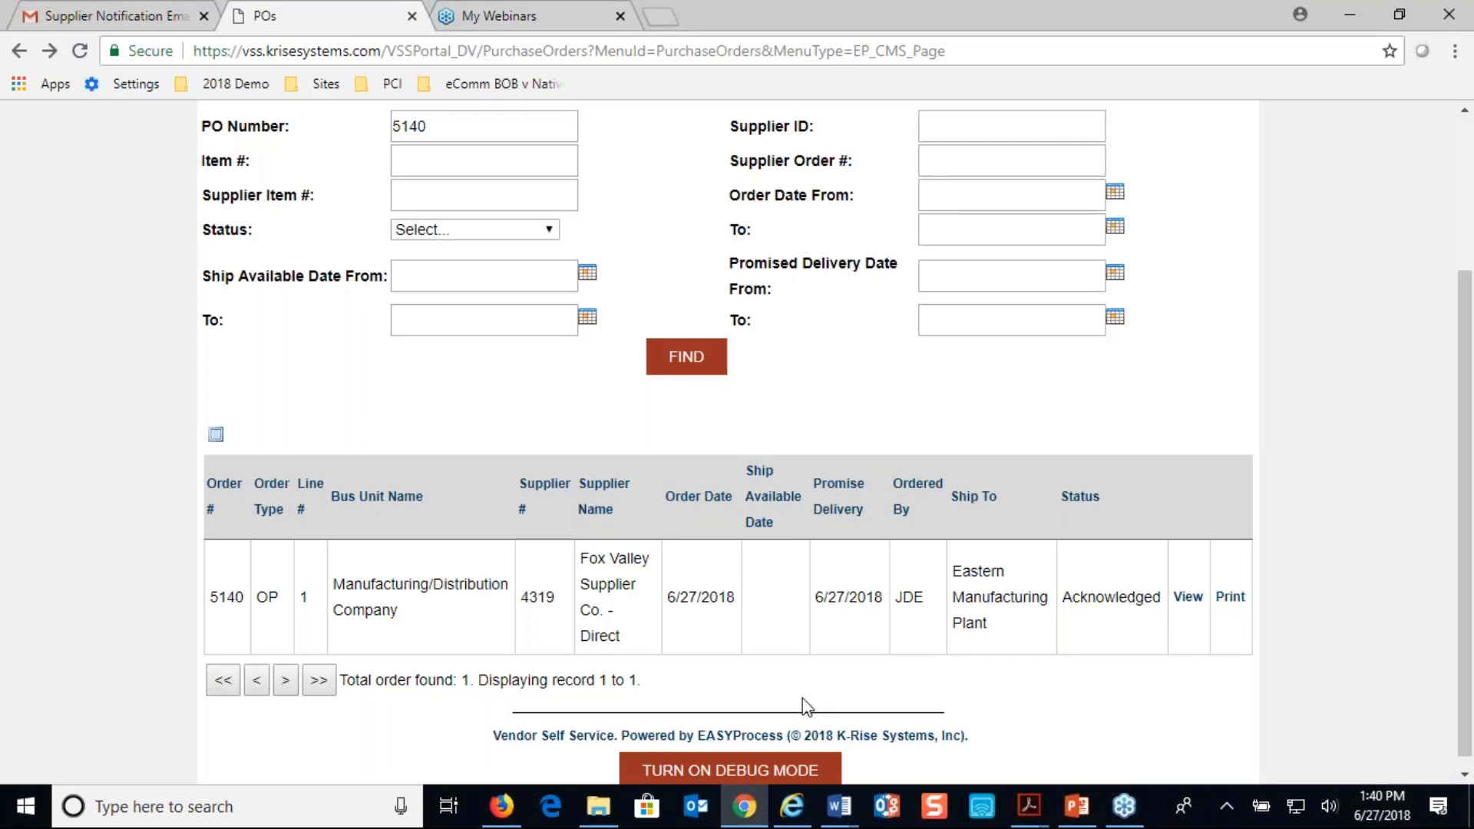
Open purchase order 5140 for acknowledgement and look at the split form for its line quantity without splitting it
scroll(803, 697, up, 3)
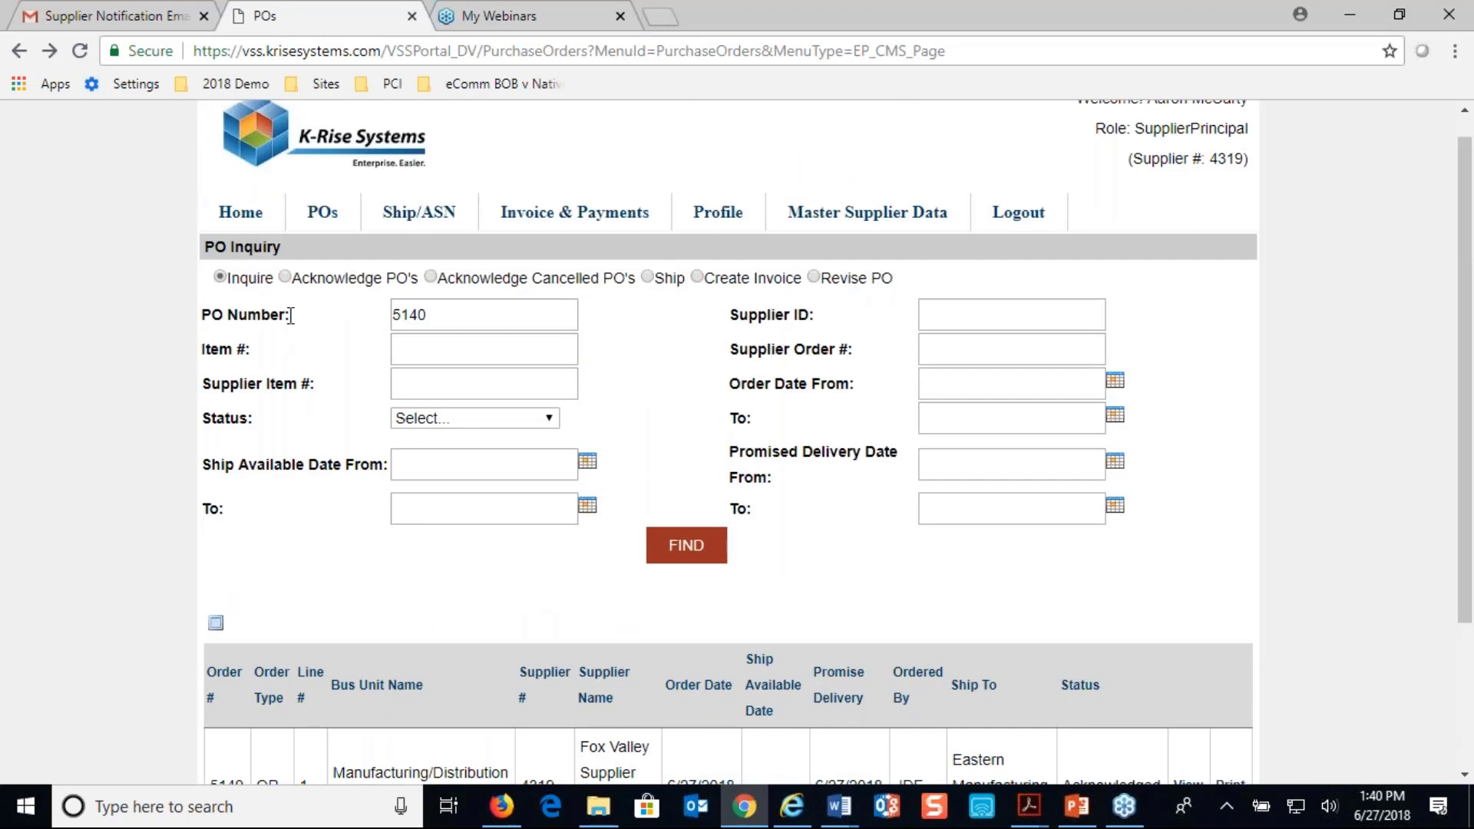
click(285, 278)
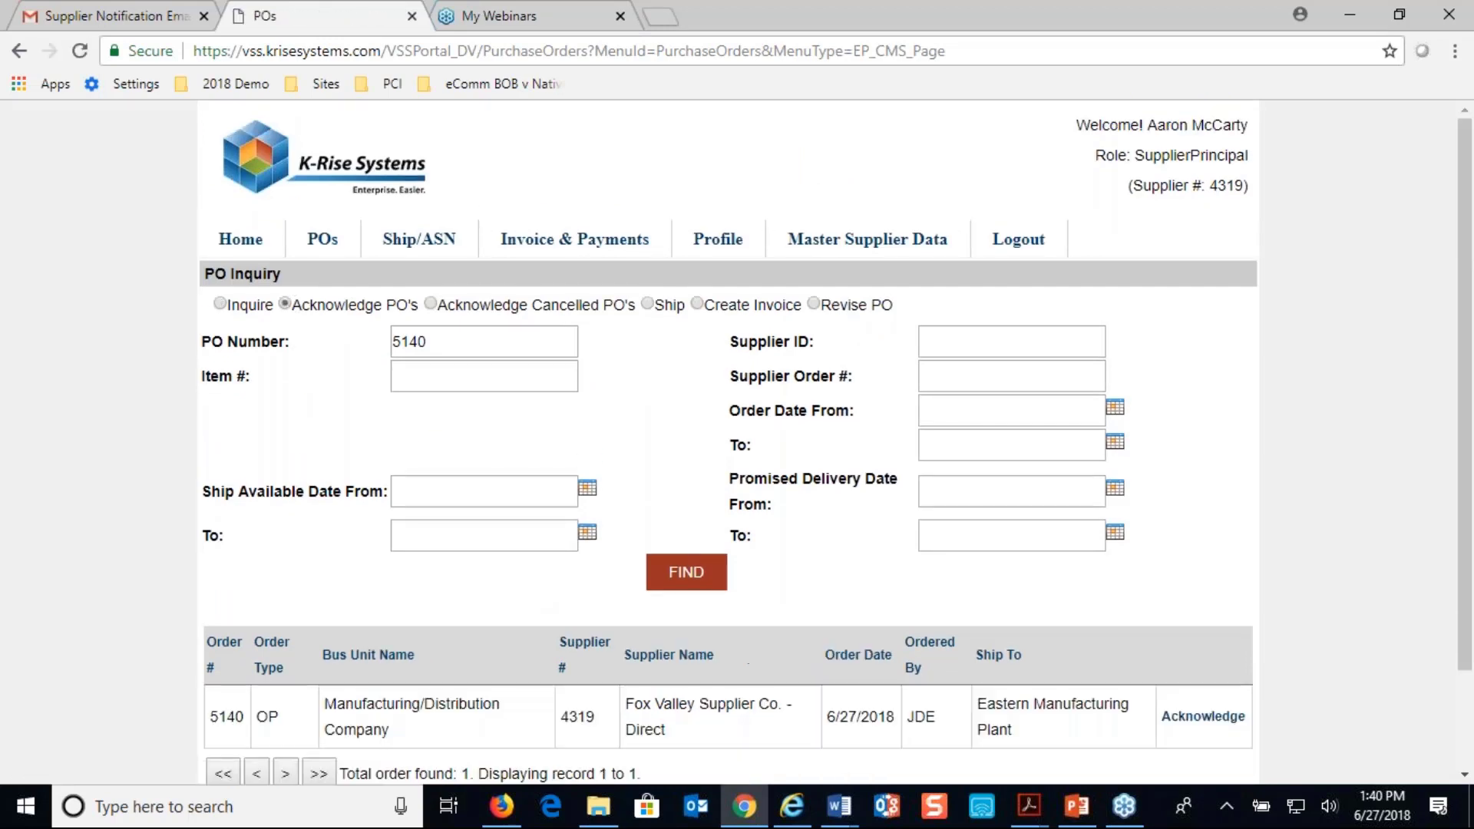
scroll(357, 400, down, 2)
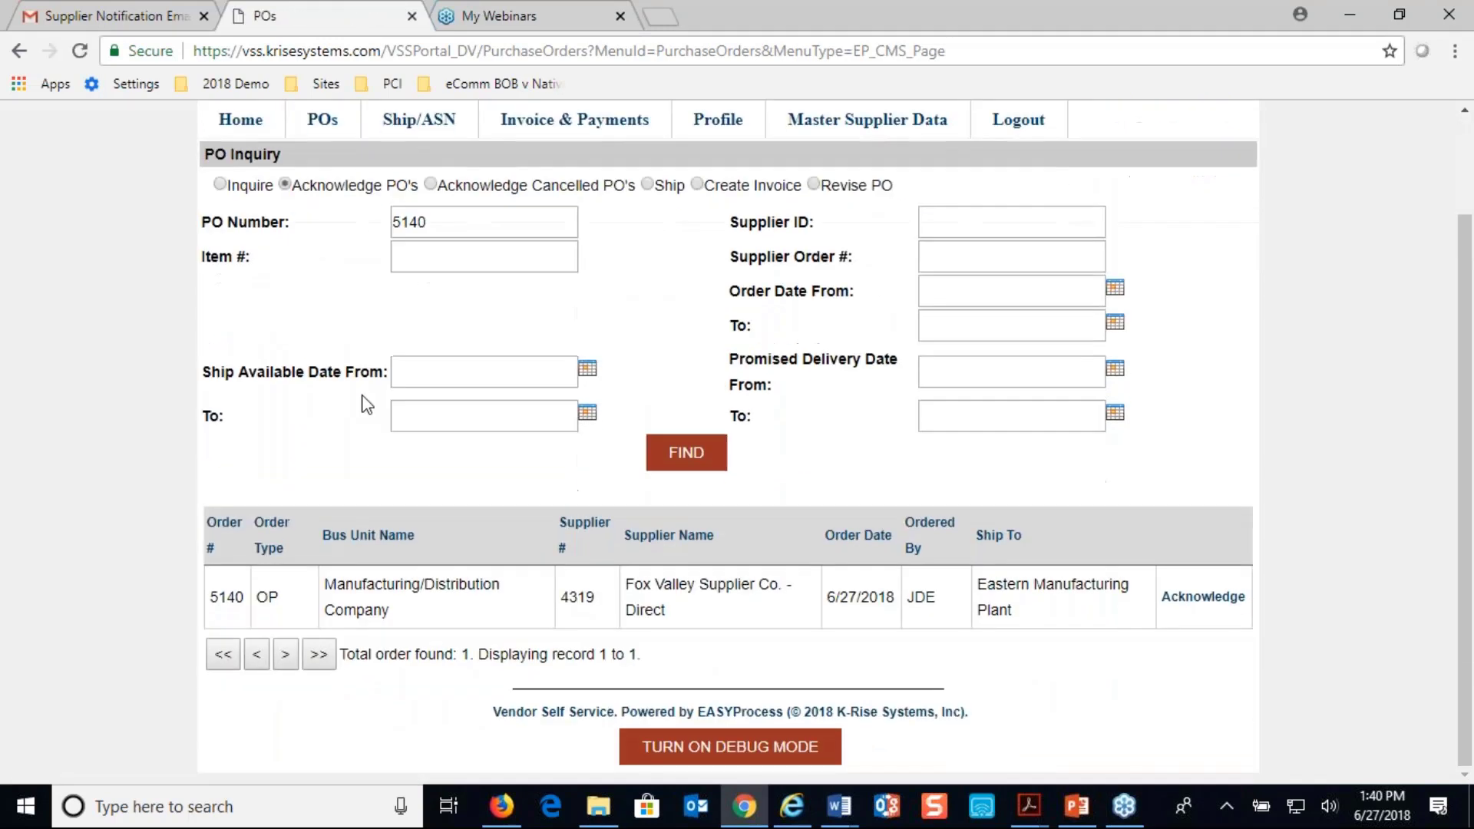
click(1226, 600)
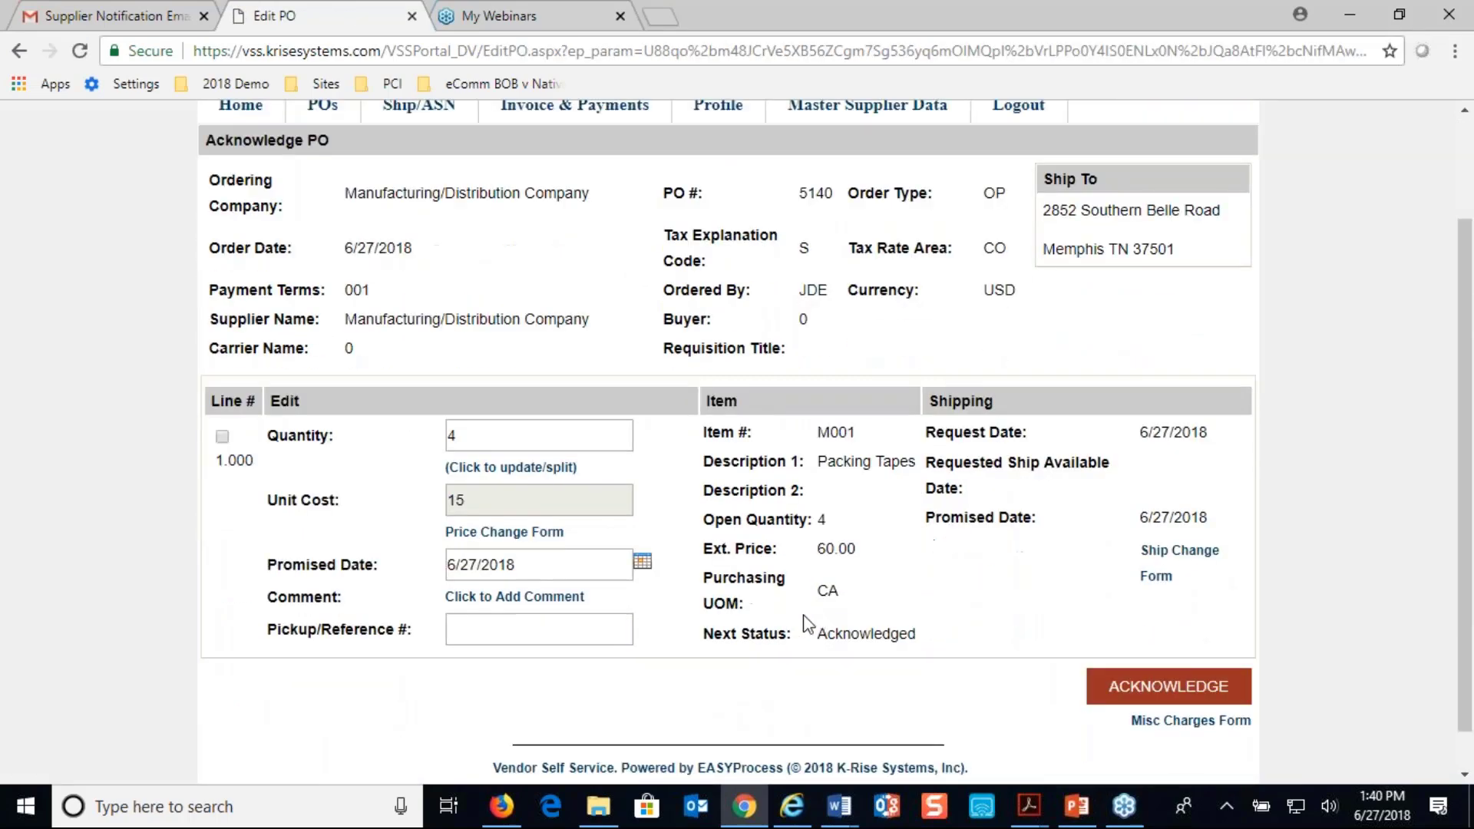
click(499, 475)
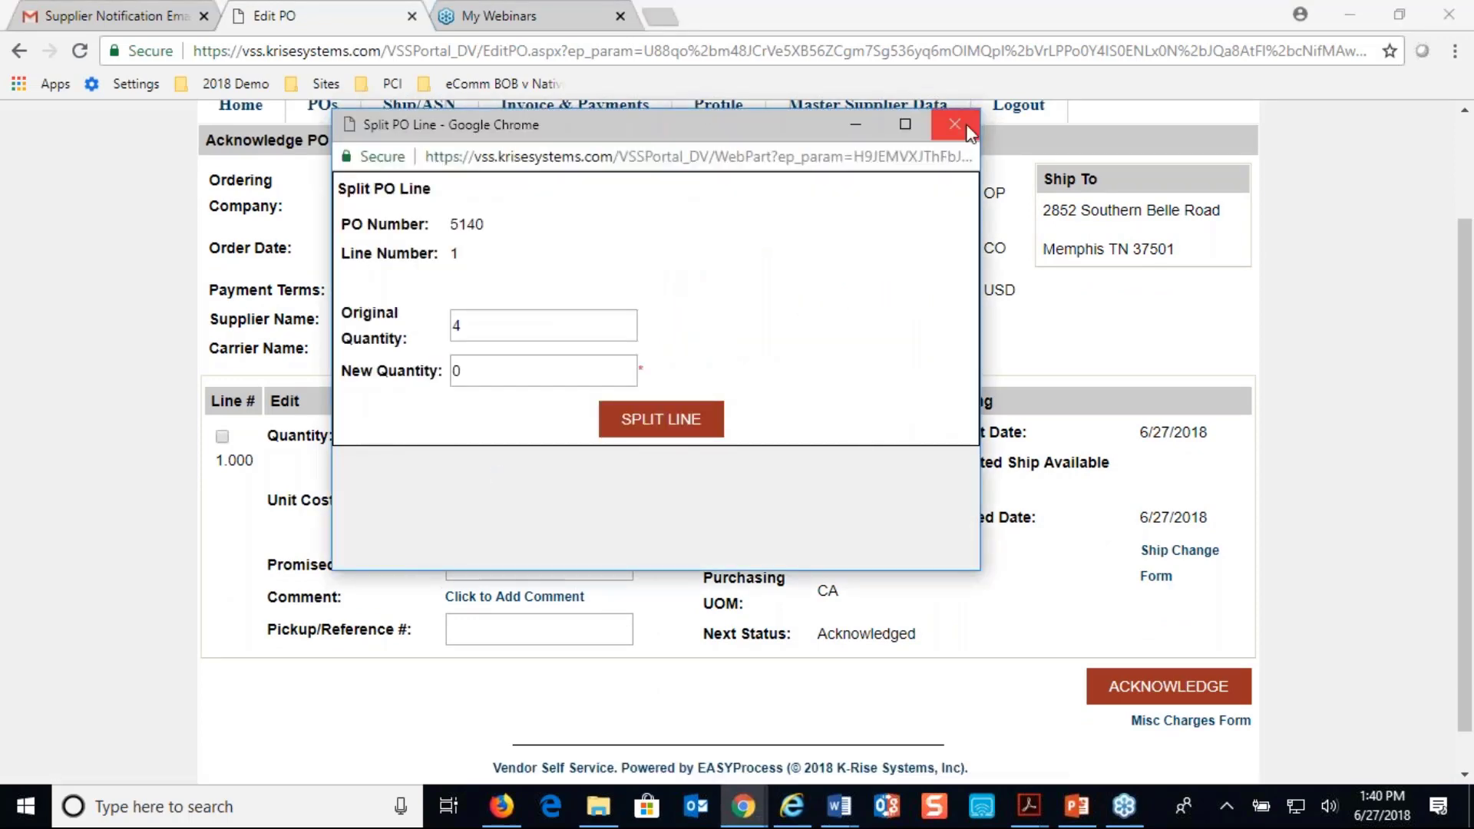
click(955, 125)
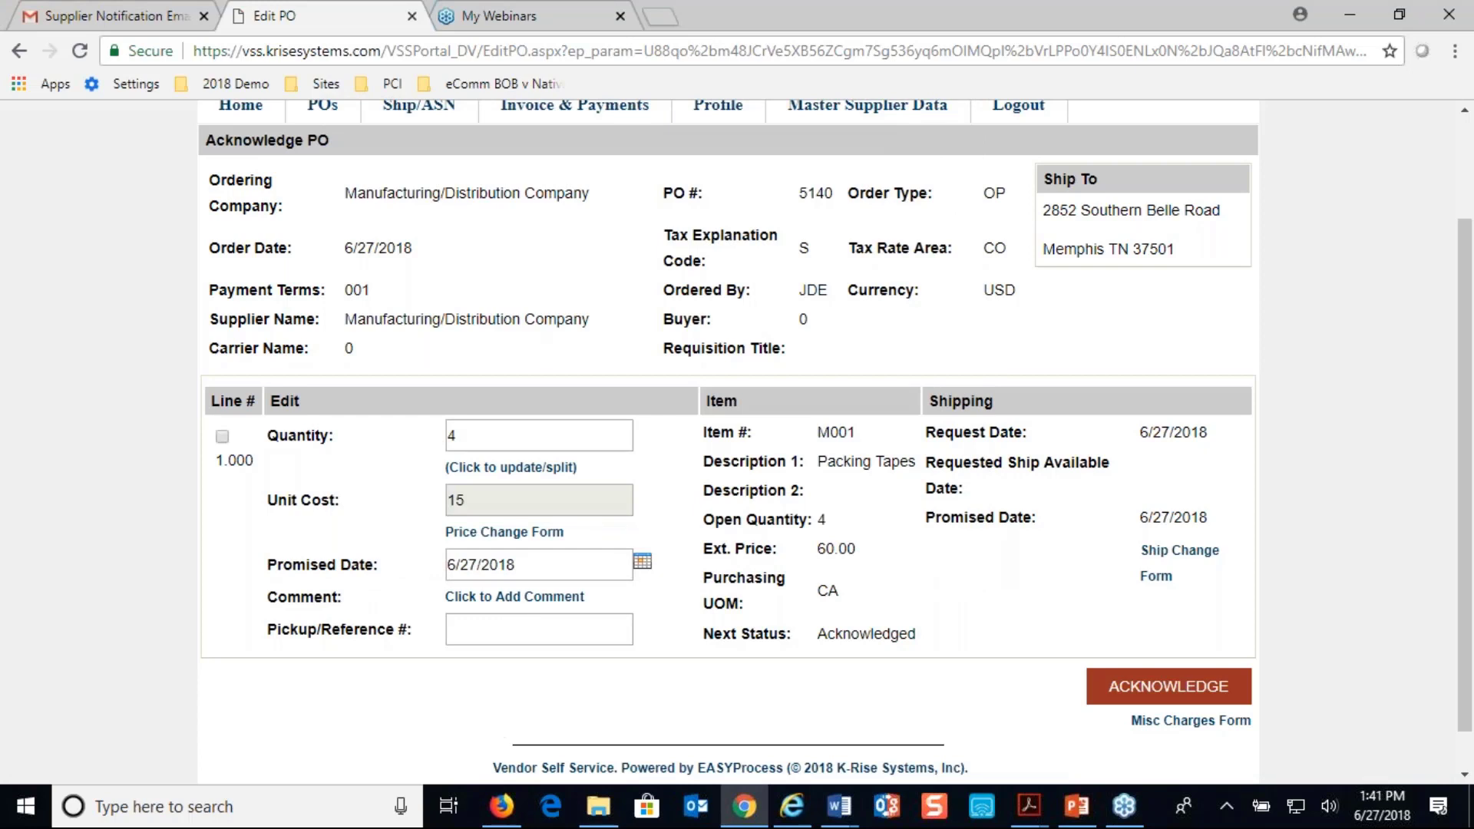
Add the comment "Manual comment entered" to line 1 of purchase order 5140 and close the comments
click(525, 599)
click(490, 453)
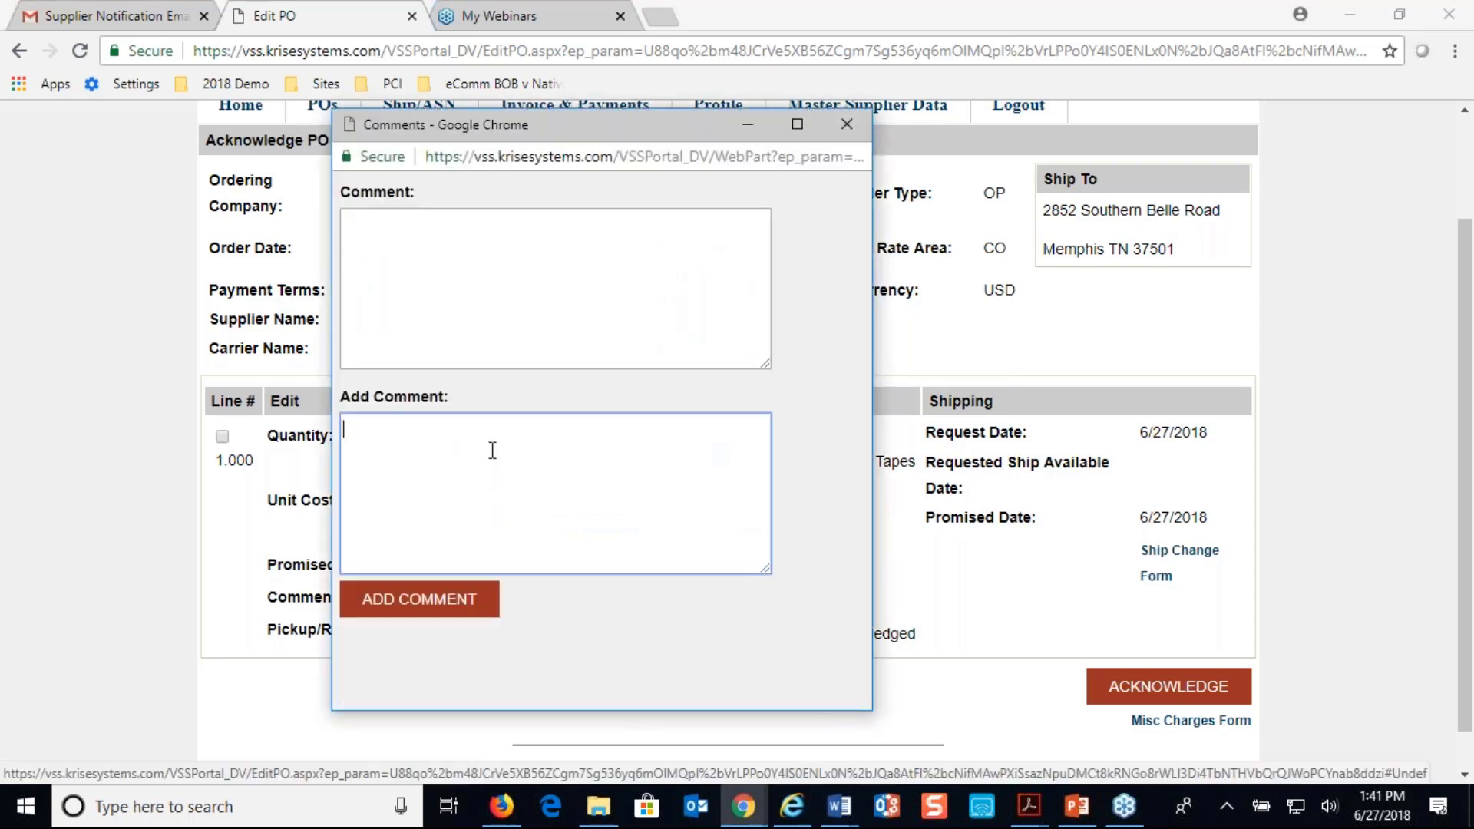
text(Manual comment entered)
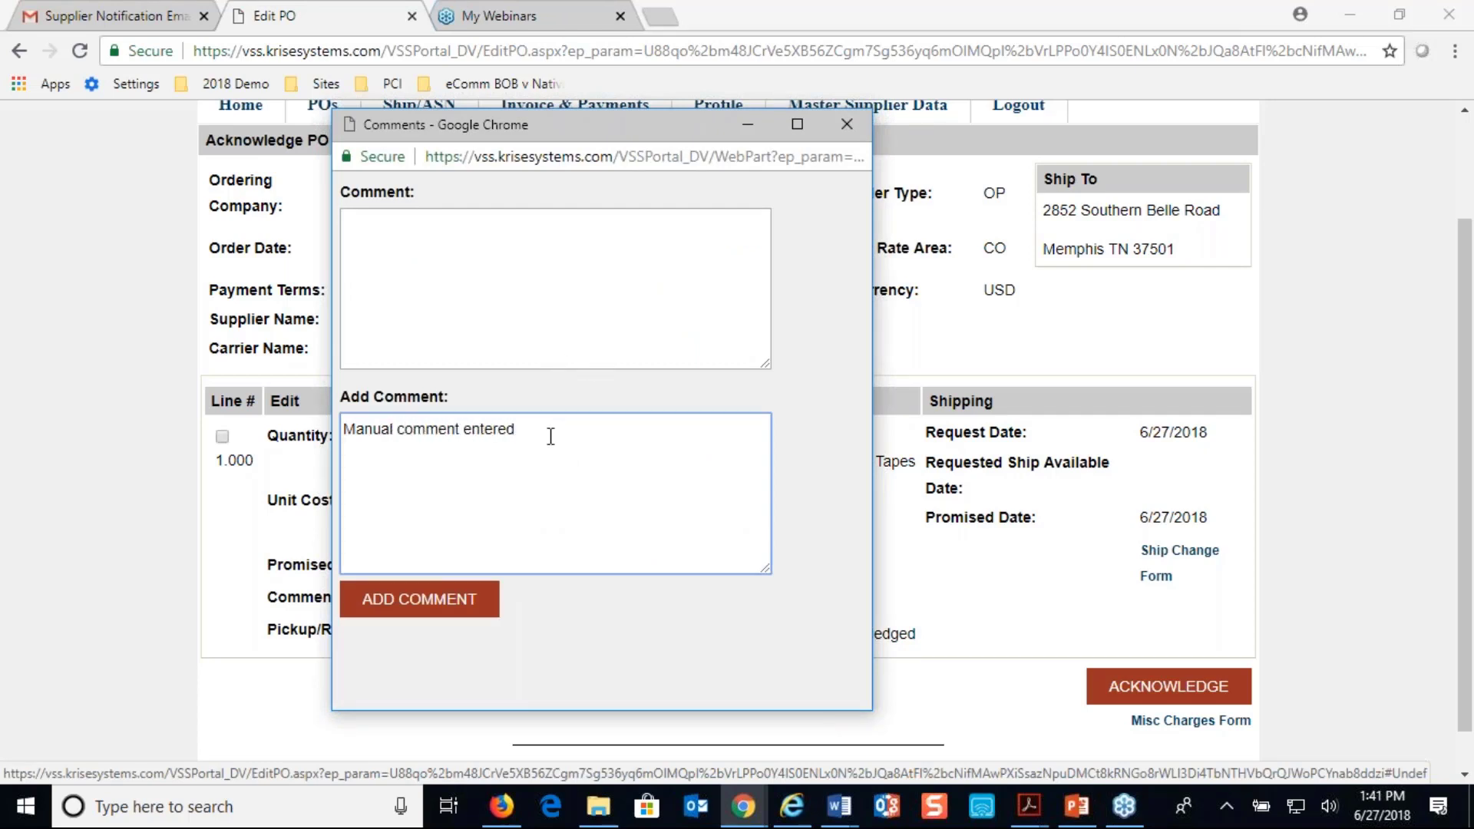
click(430, 606)
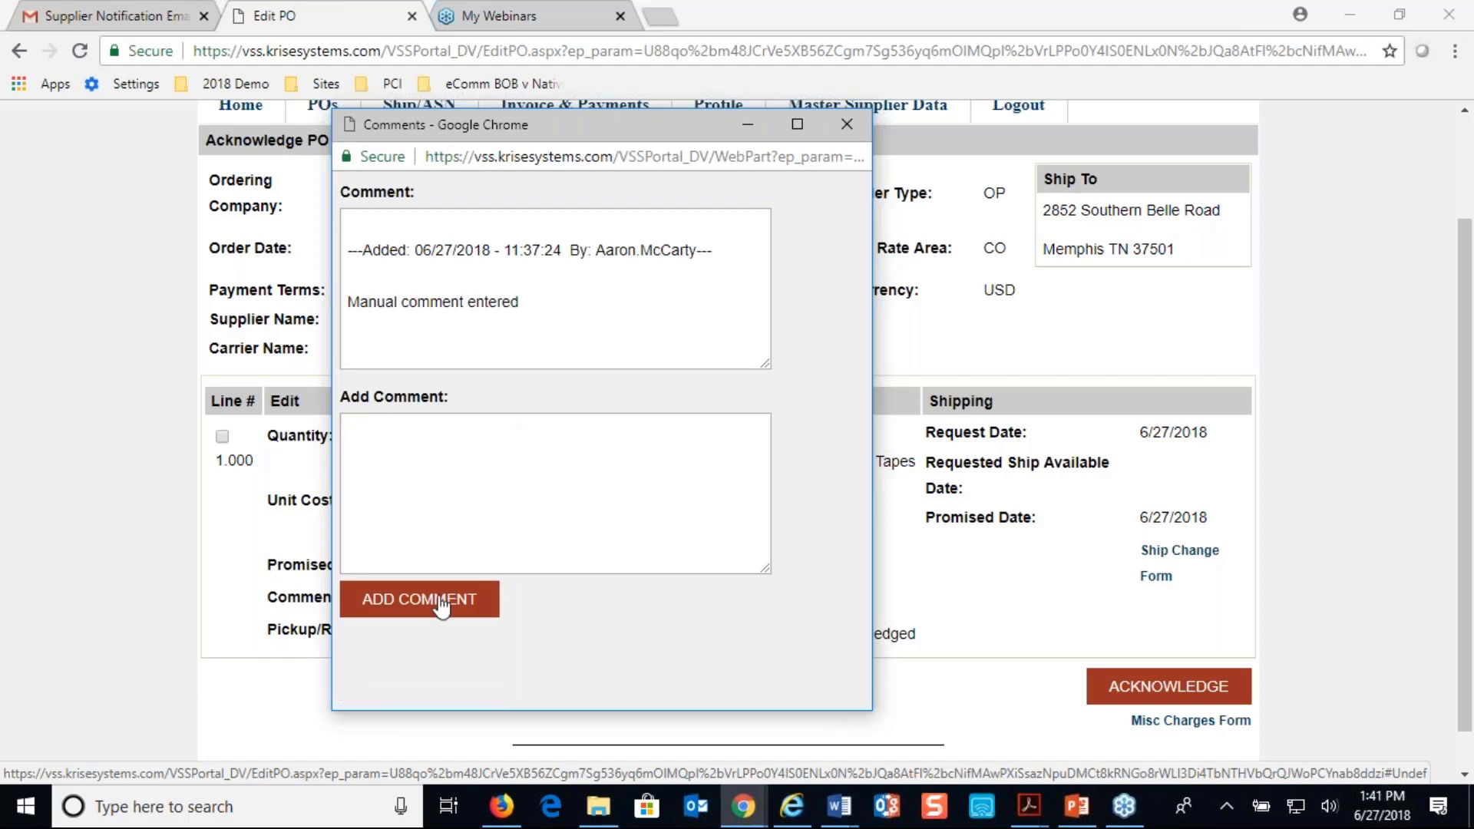
click(848, 127)
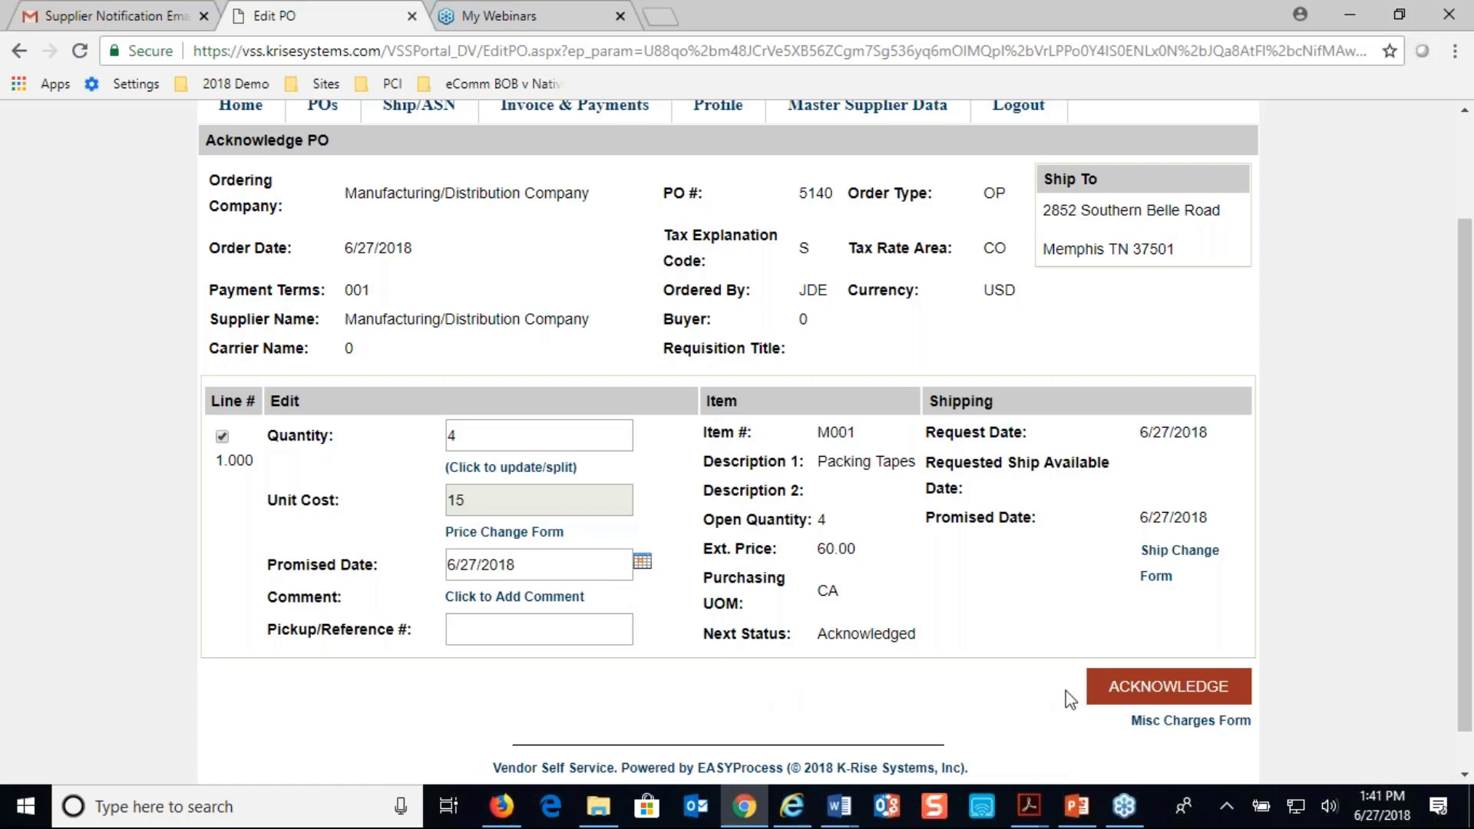
Acknowledge the selected line of purchase order 5140 and accept that changes are subject to approval
click(1120, 691)
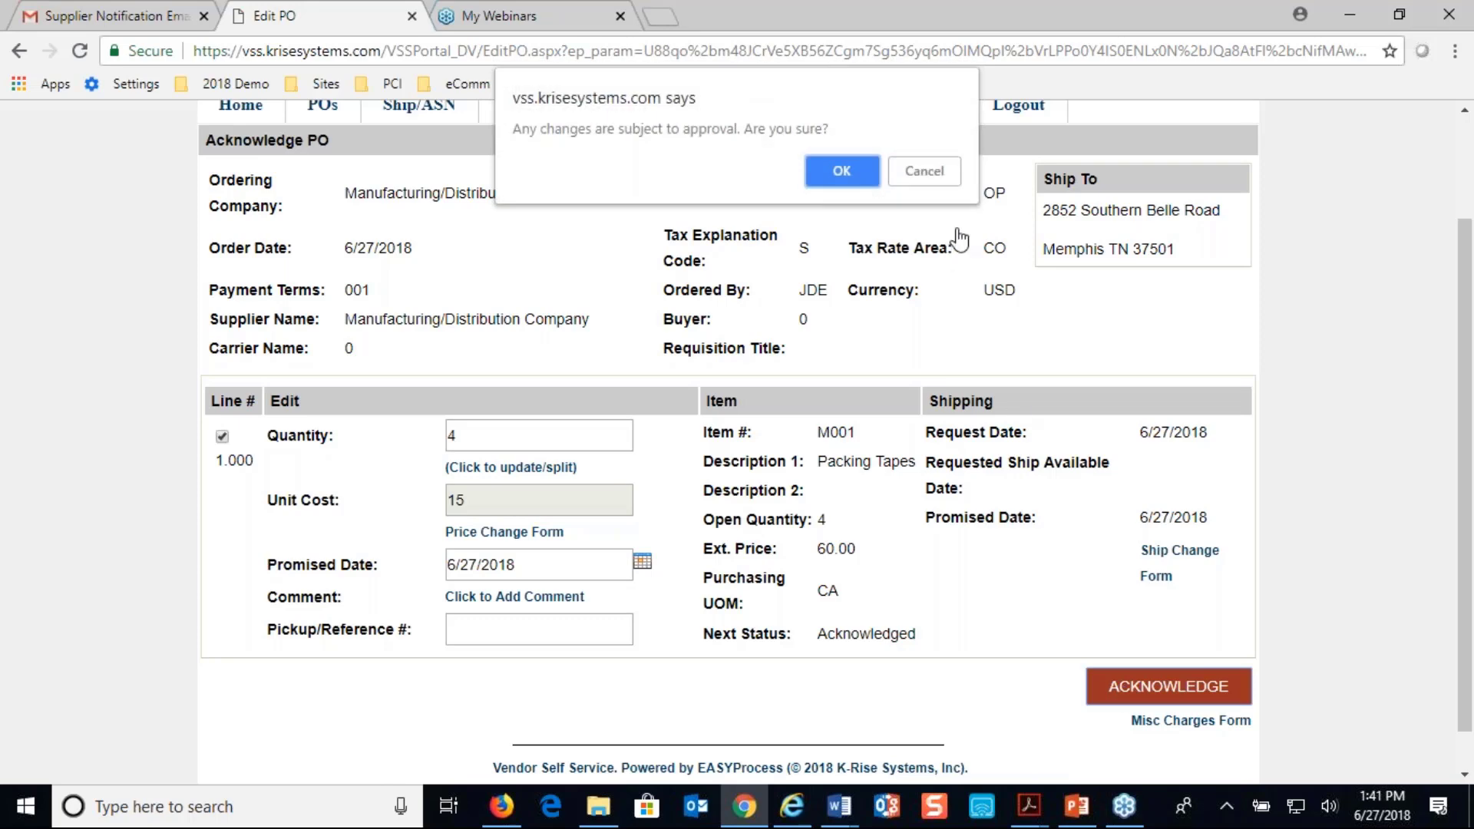
click(845, 172)
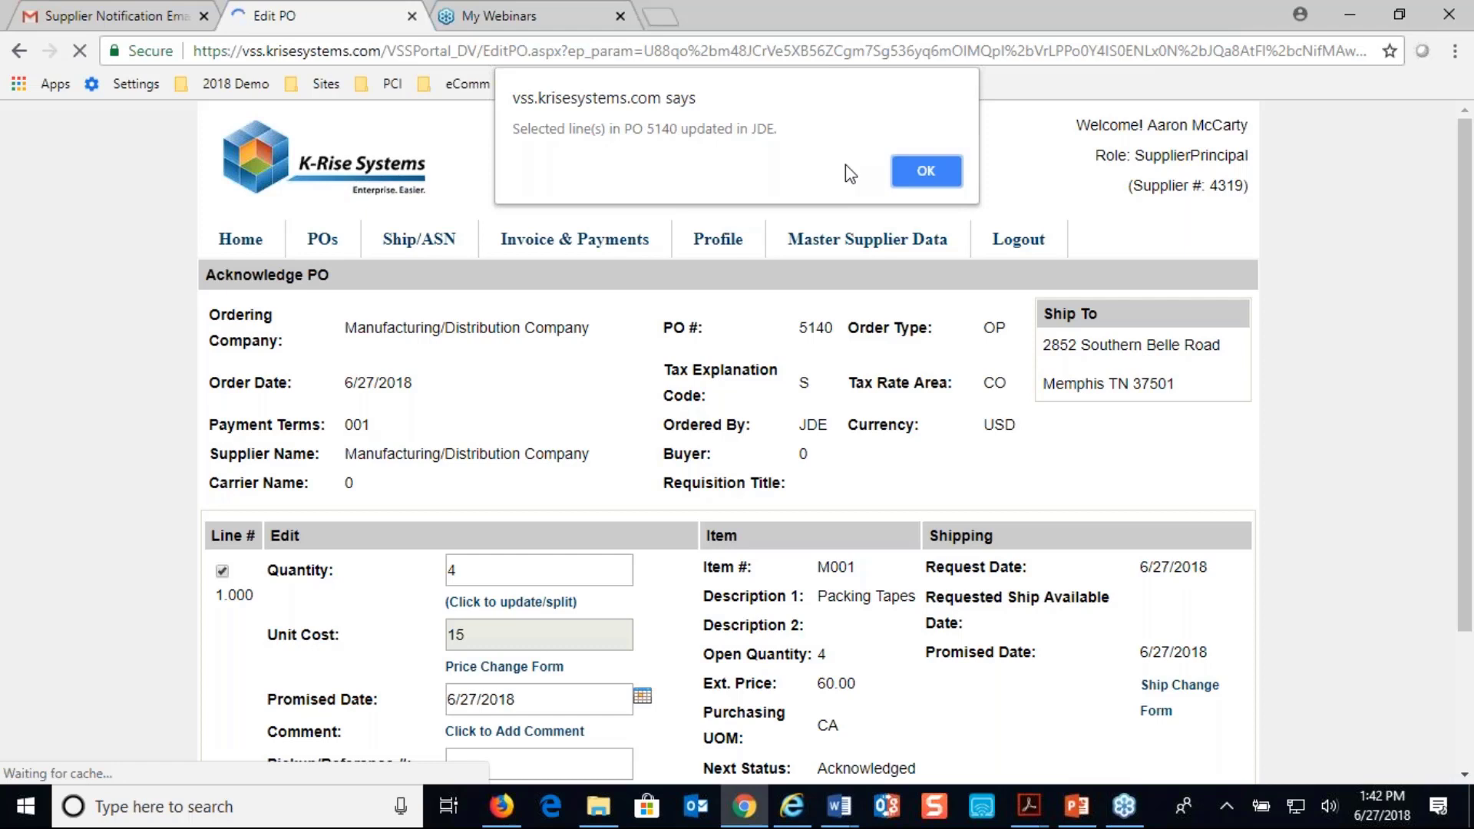
click(926, 170)
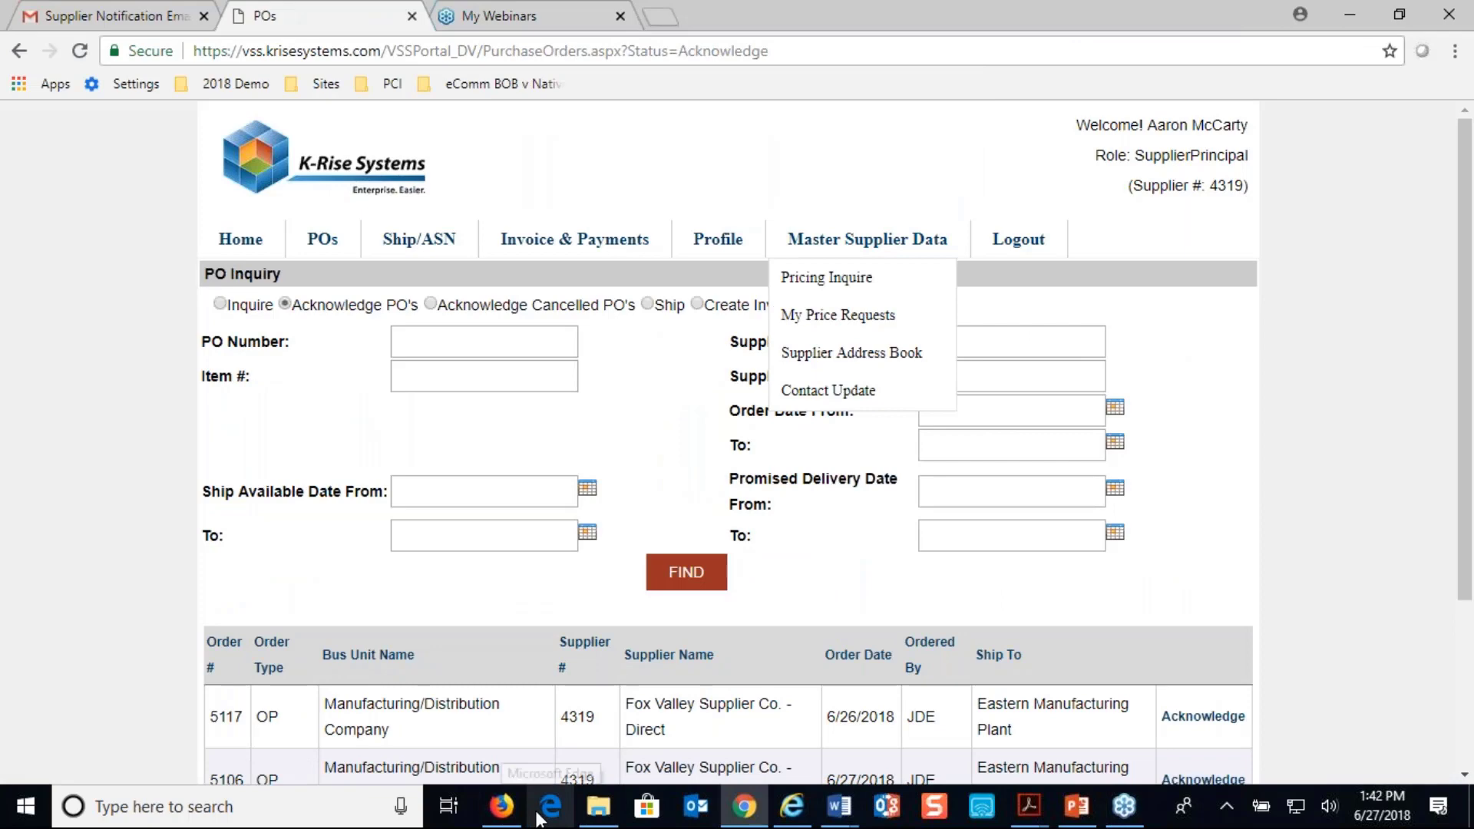
Switch to JD Edwards in Firefox and find purchase order 5140 in the Enter Purchase Orders order headers
click(538, 737)
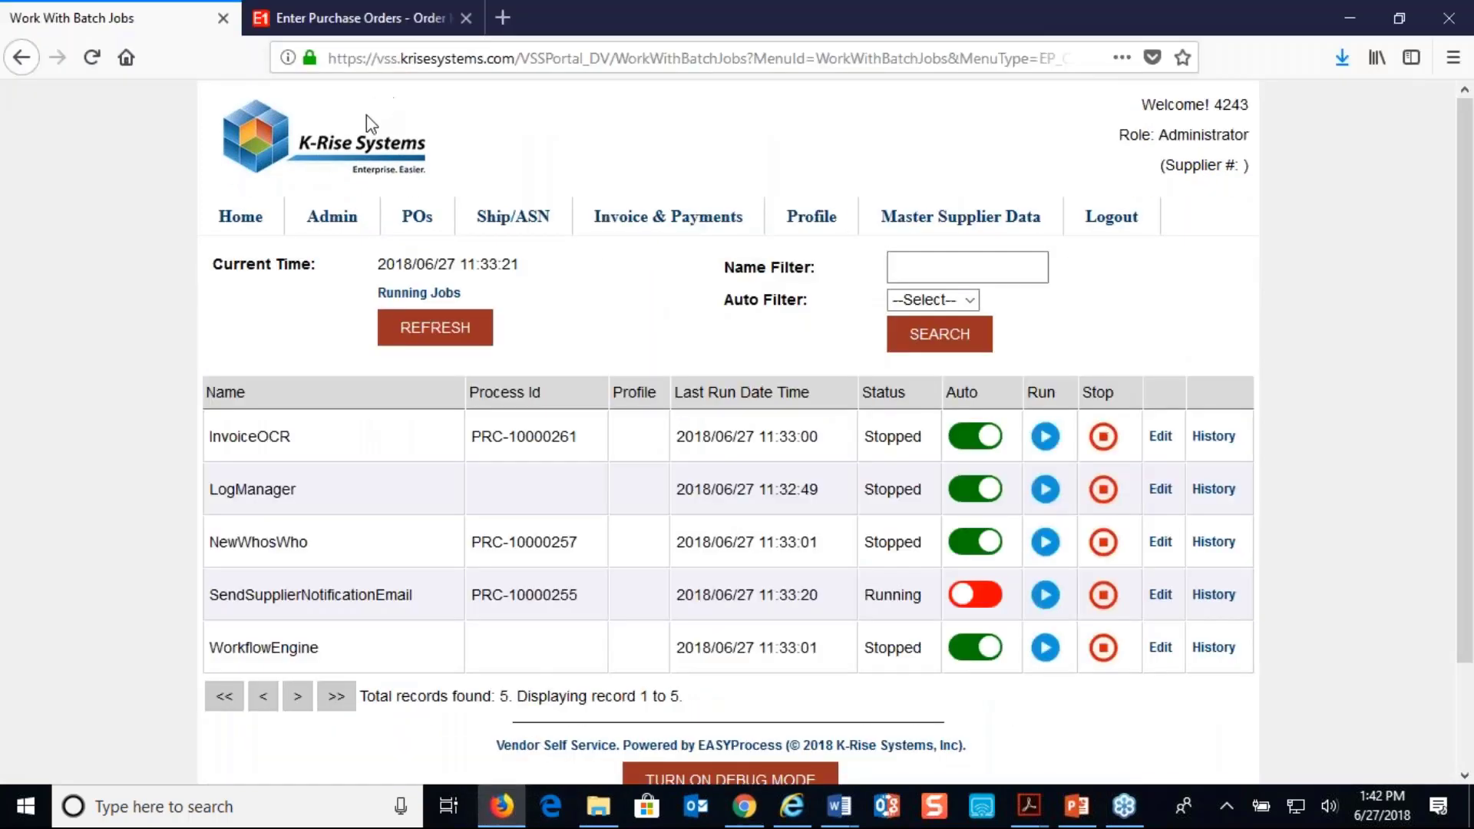
click(385, 11)
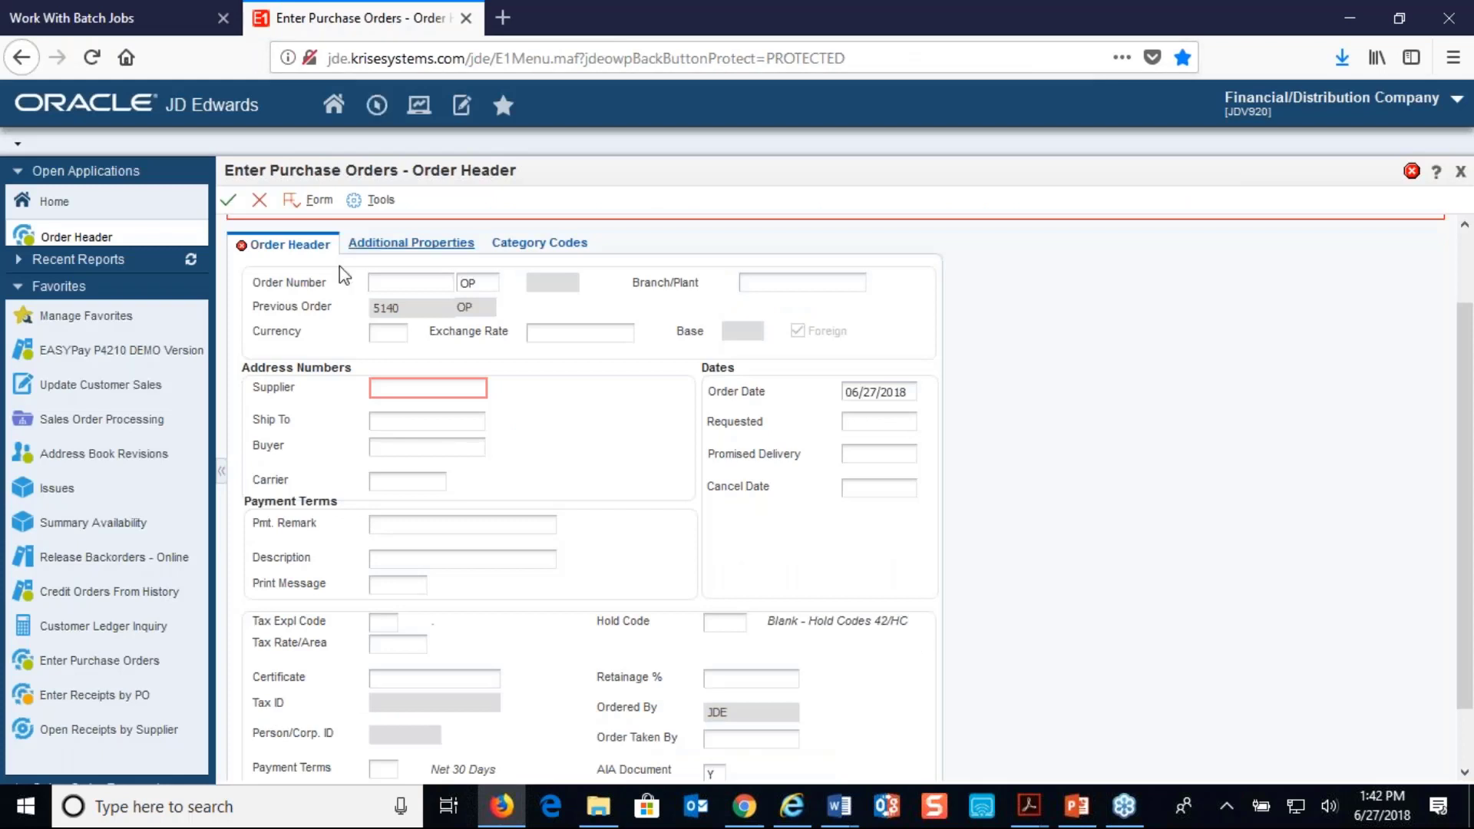
click(260, 201)
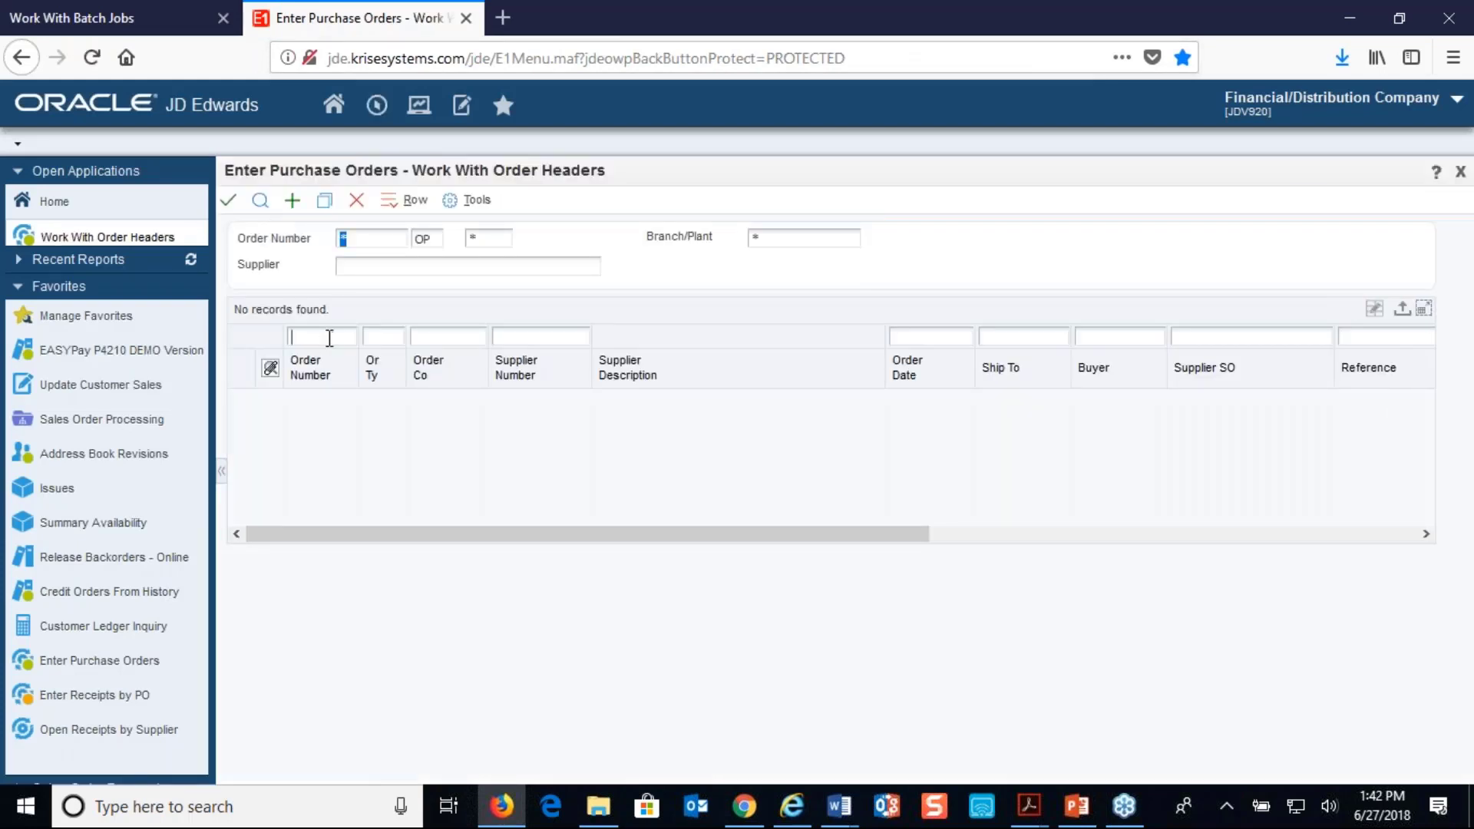
text(5140)
click(260, 201)
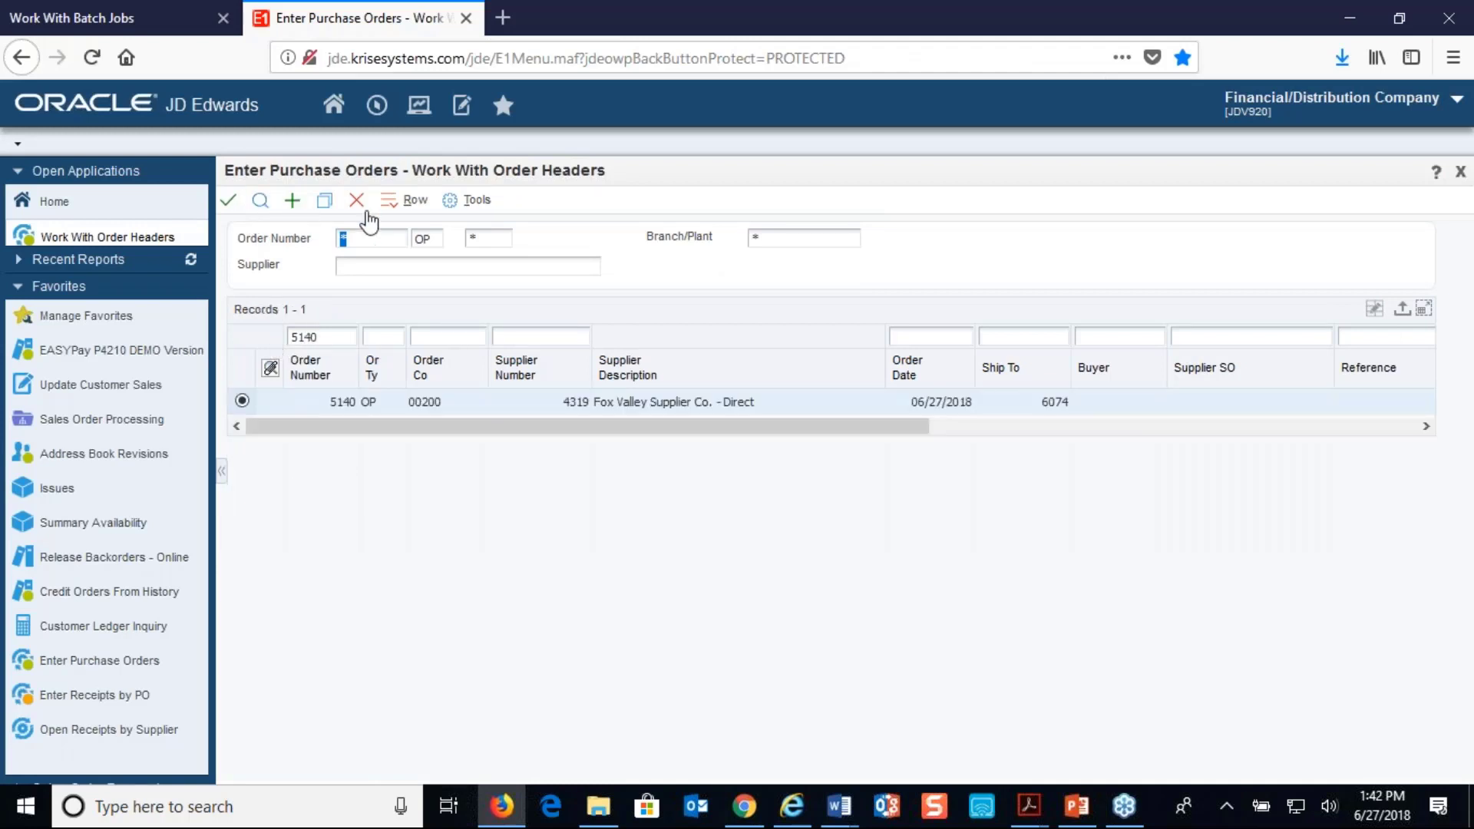
Open the order detail of purchase order 5140 and download the line's text attachment, opening Text.rtf with Microsoft Word
click(418, 199)
click(471, 306)
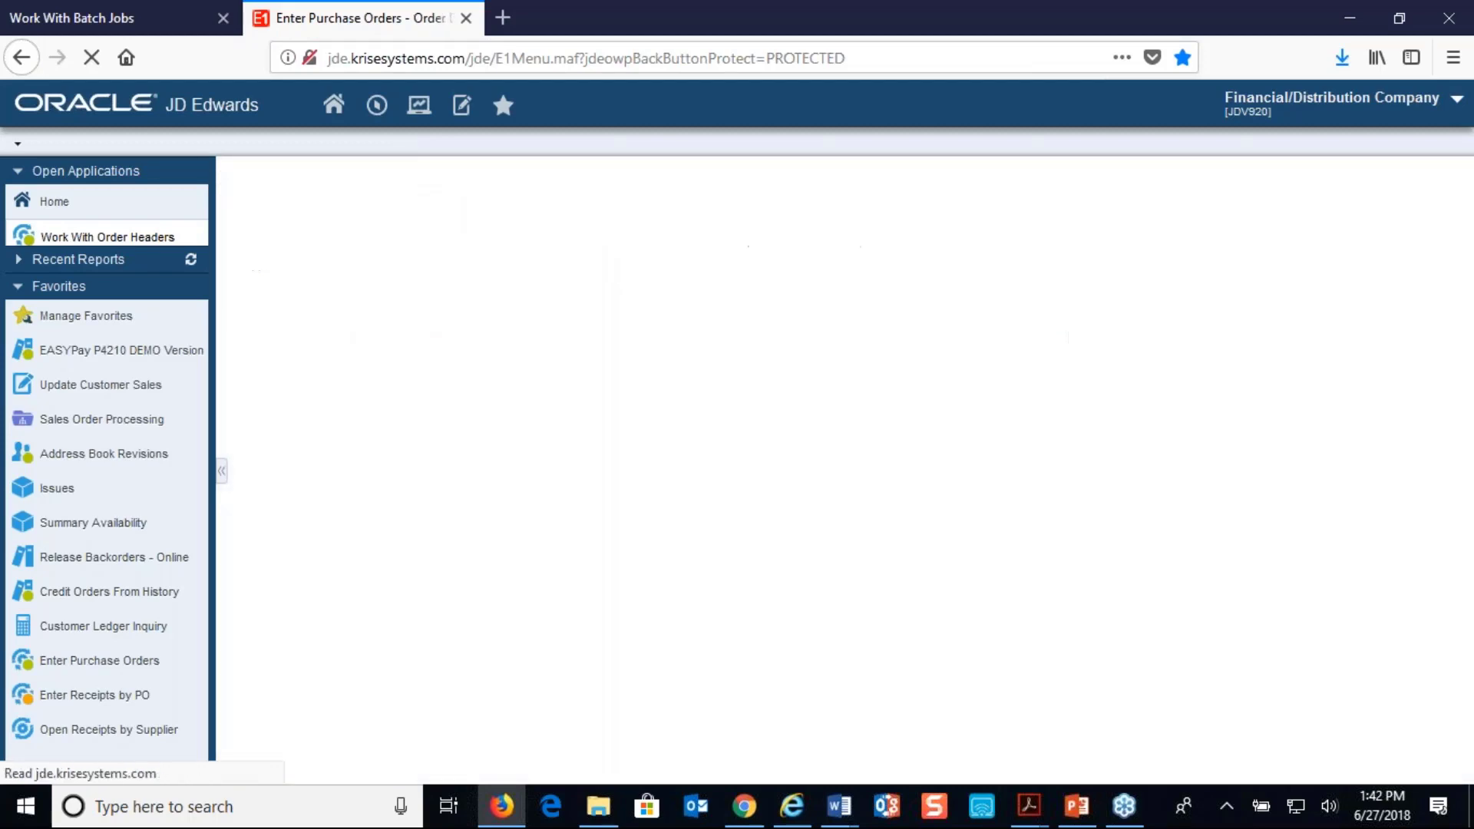
click(267, 615)
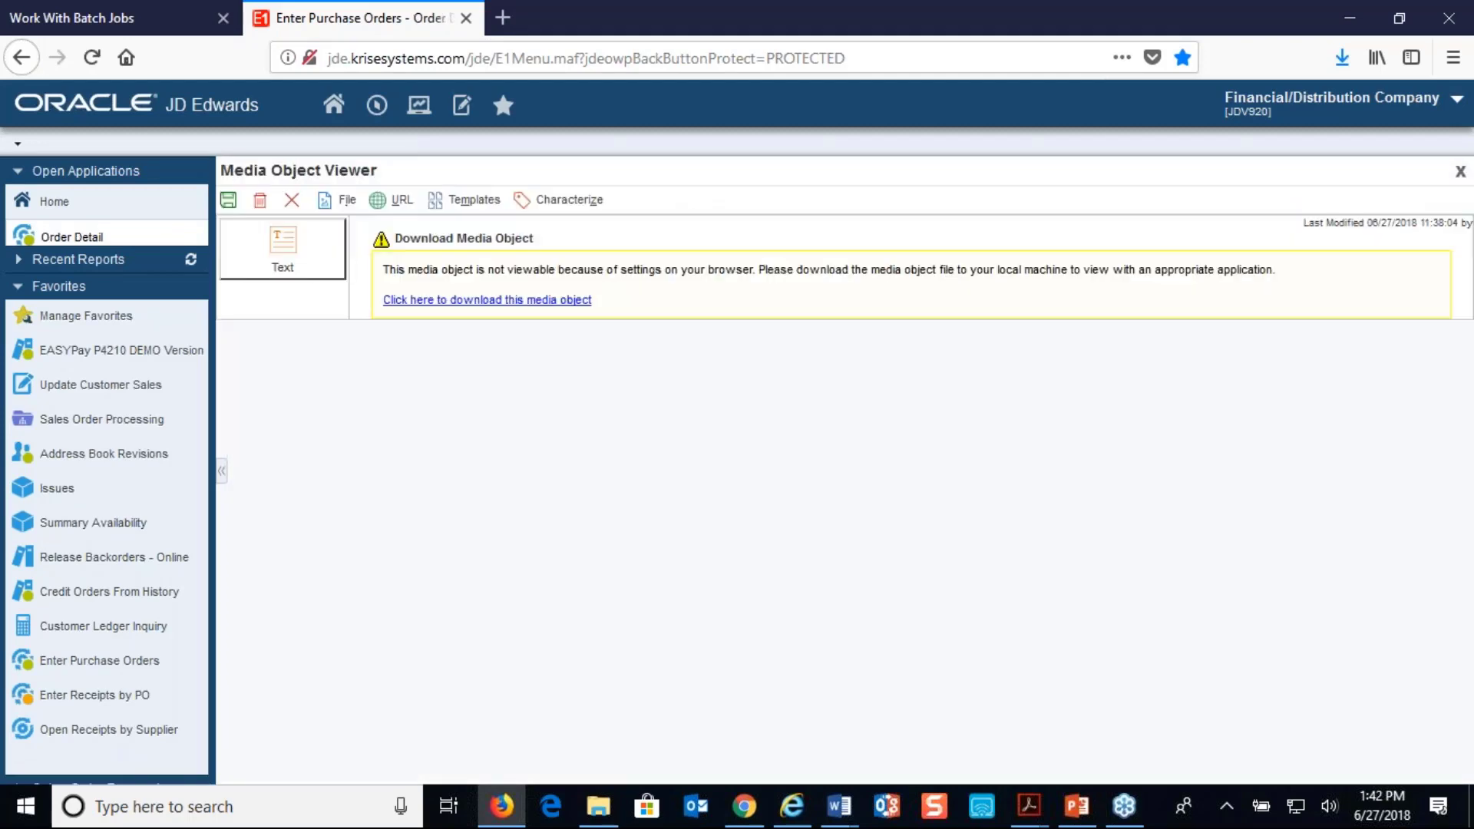
click(527, 301)
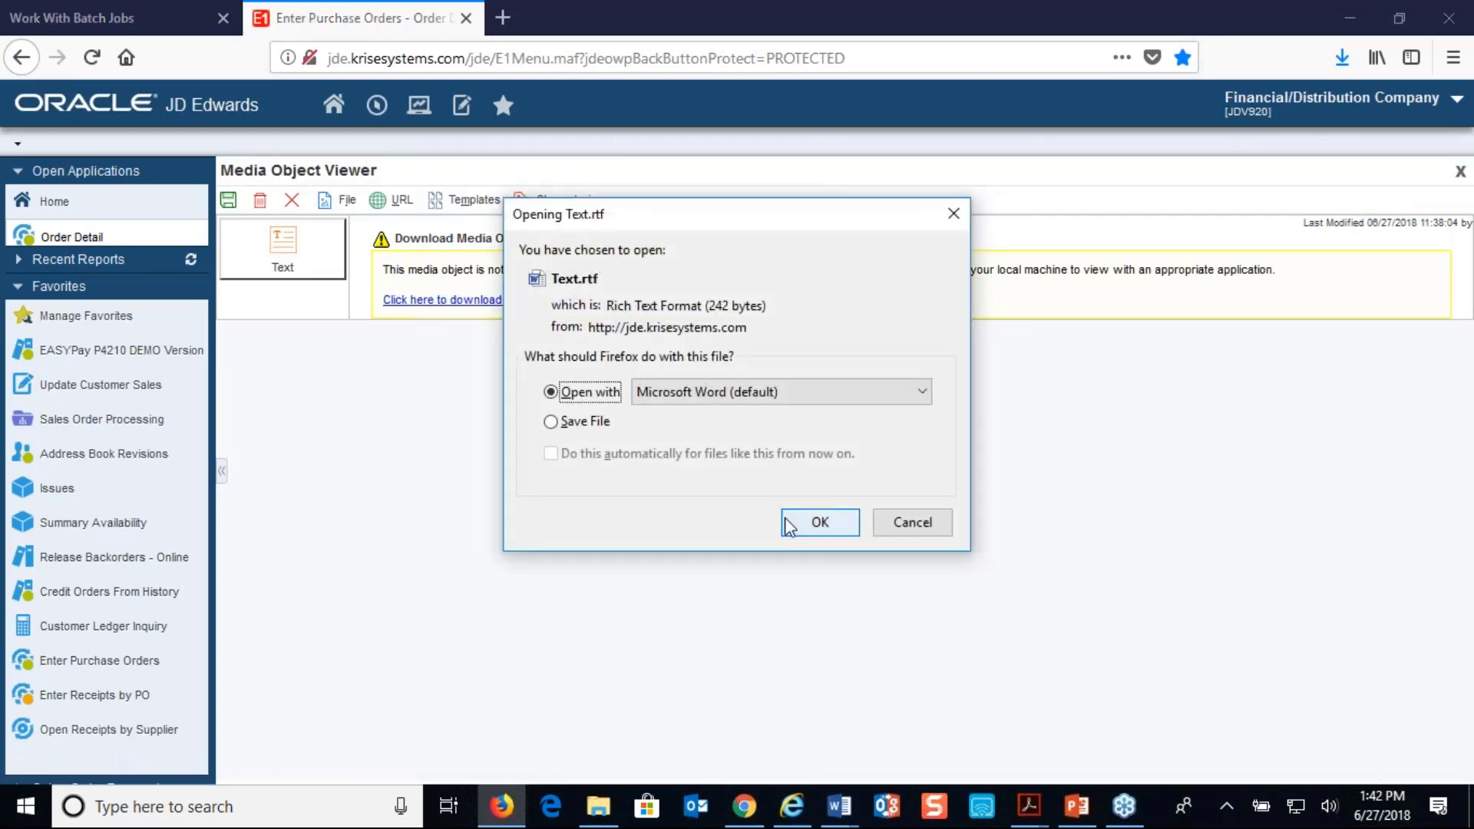
click(786, 522)
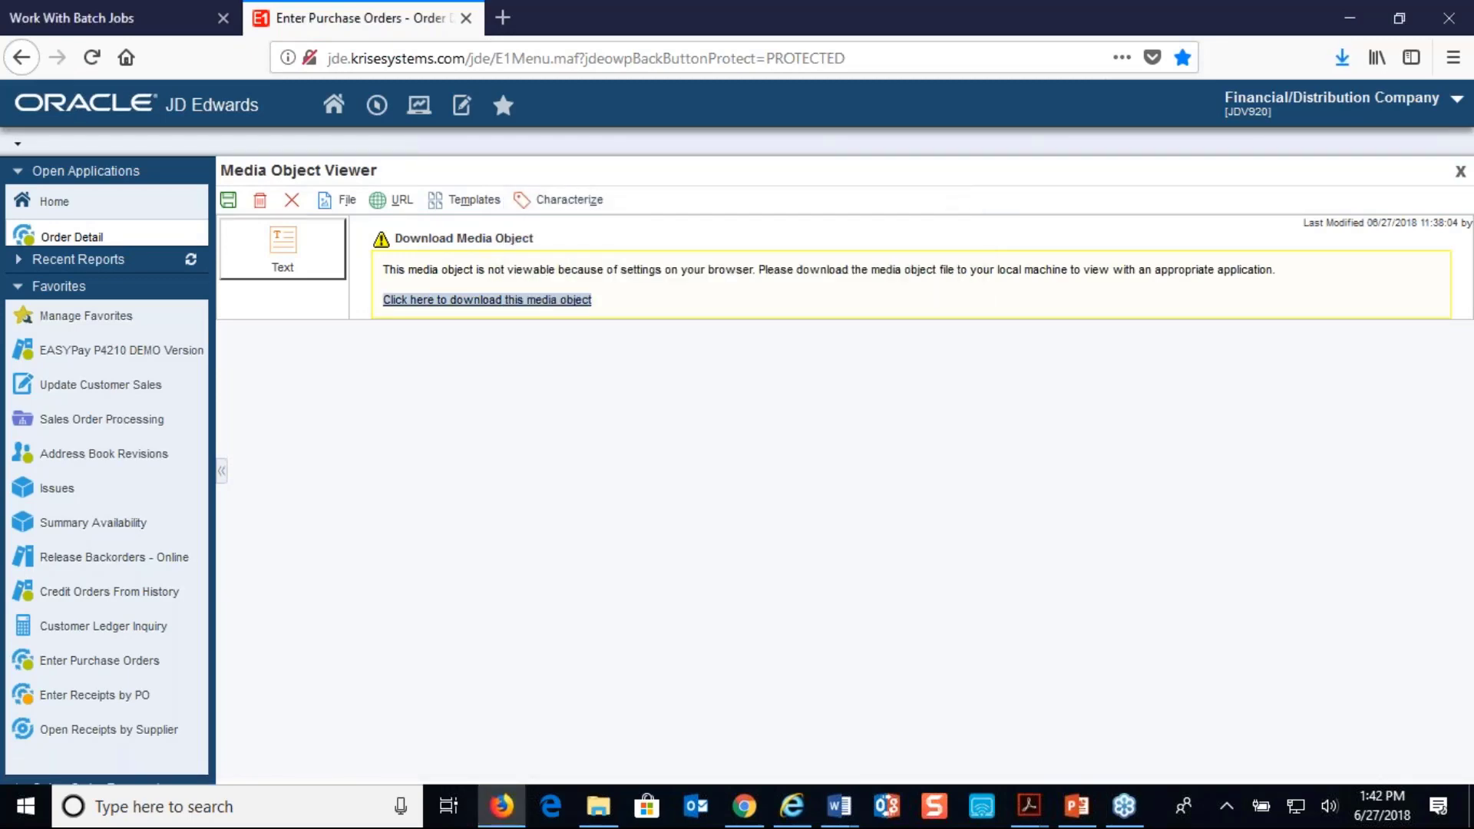
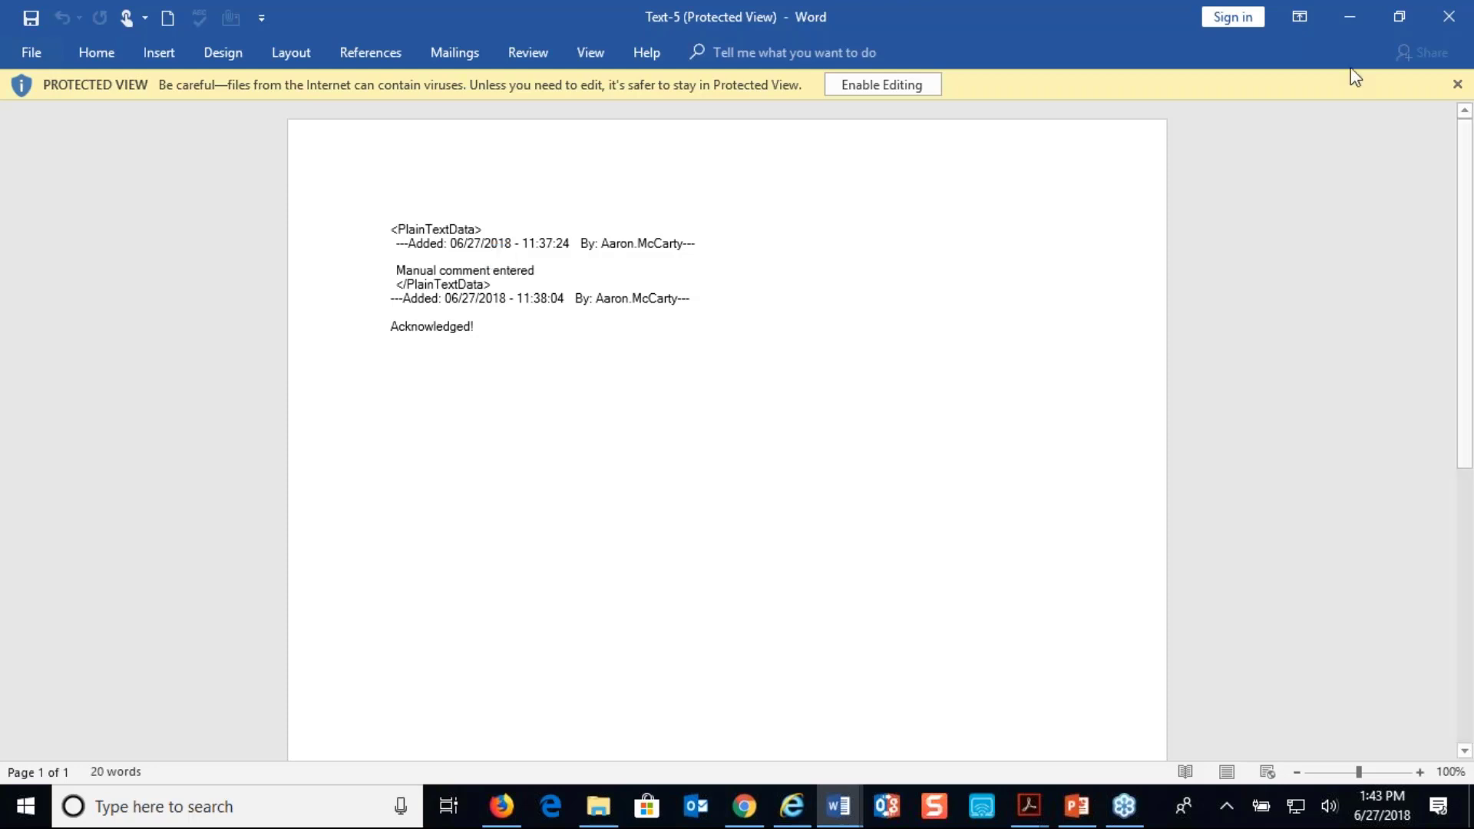
Close the text attachment in Word and switch to the supplier portal in Chrome
click(1448, 19)
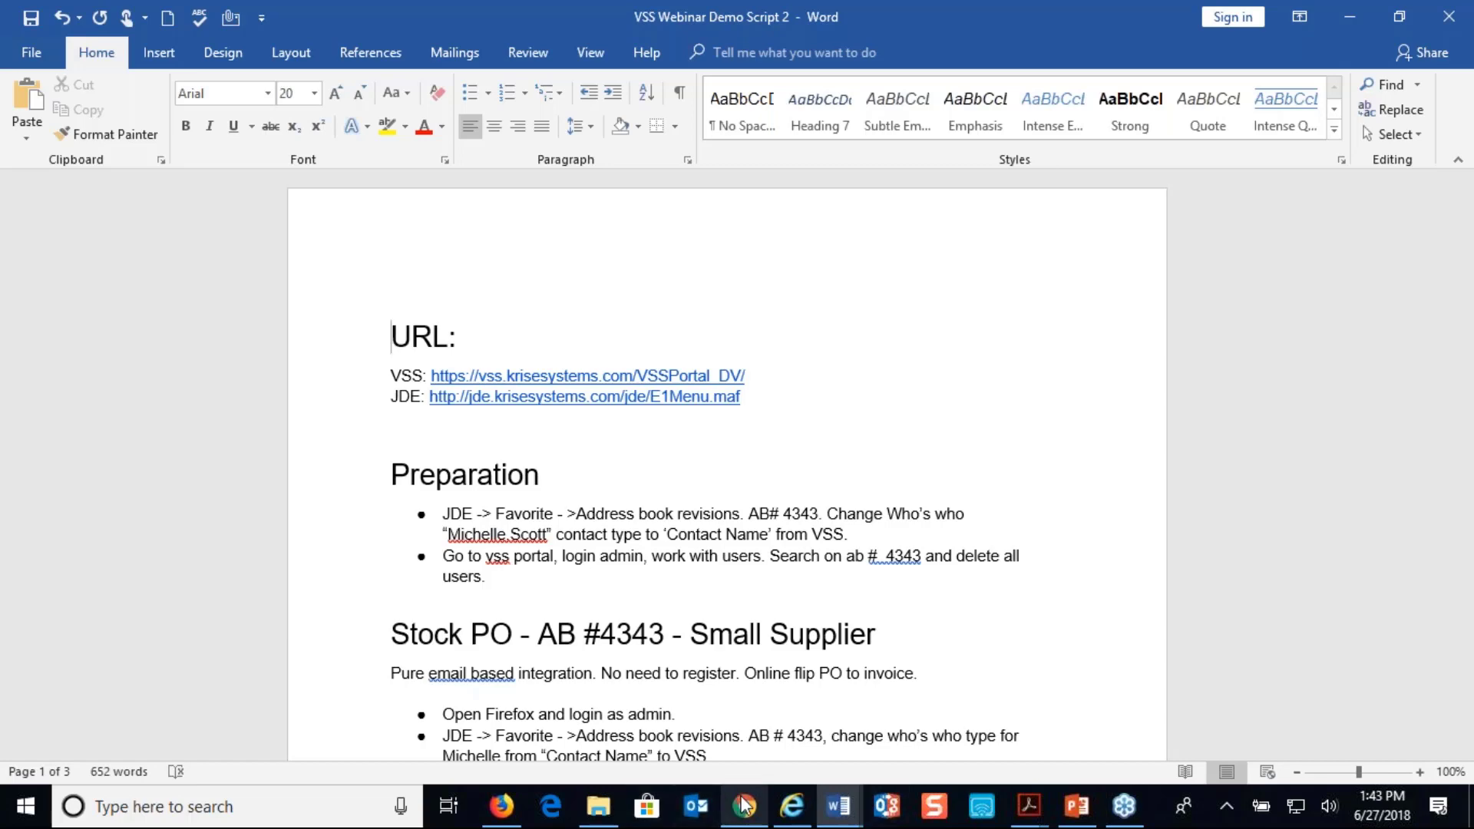
mouse_move(743, 803)
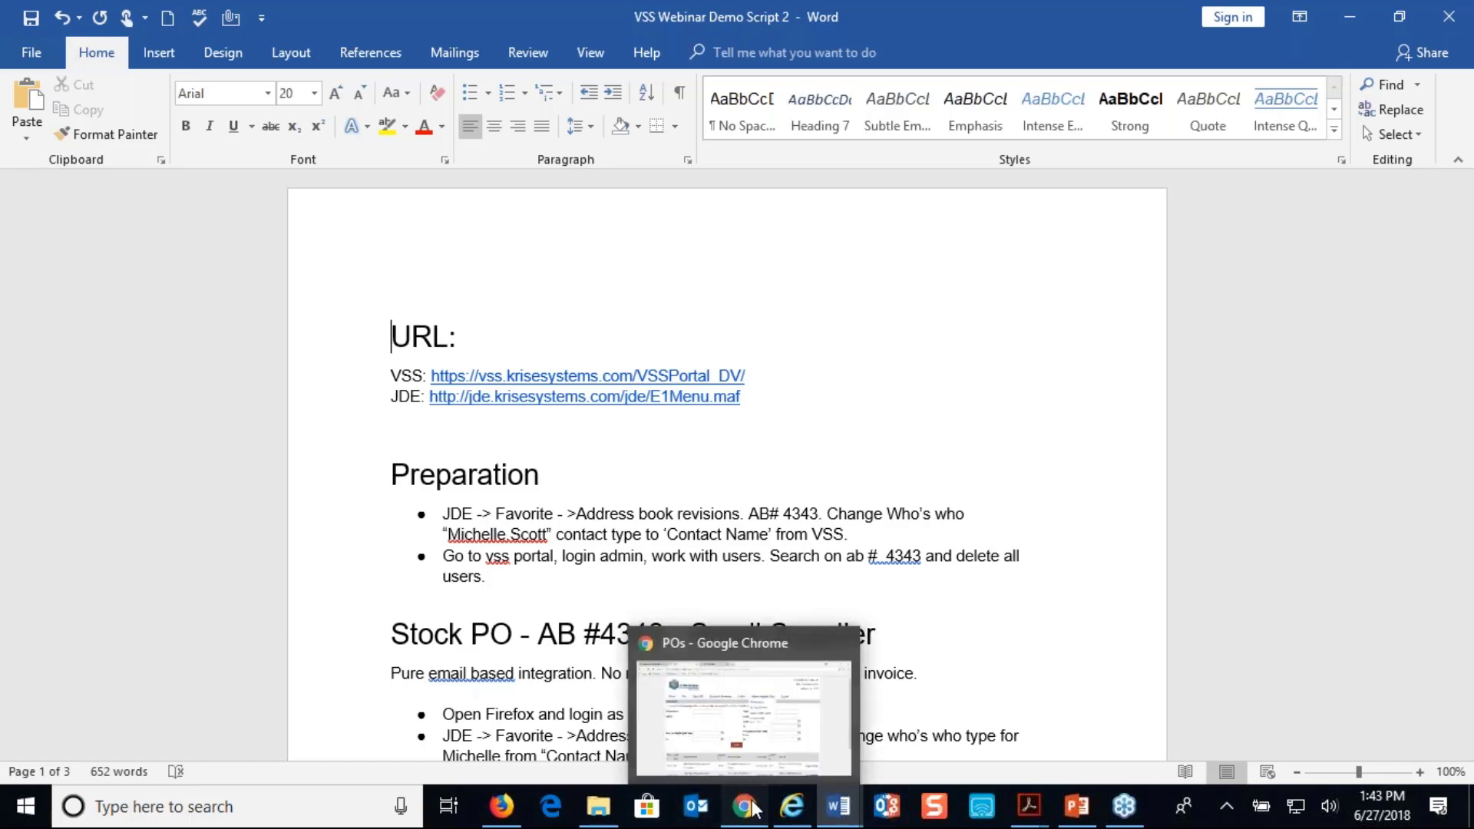
click(746, 804)
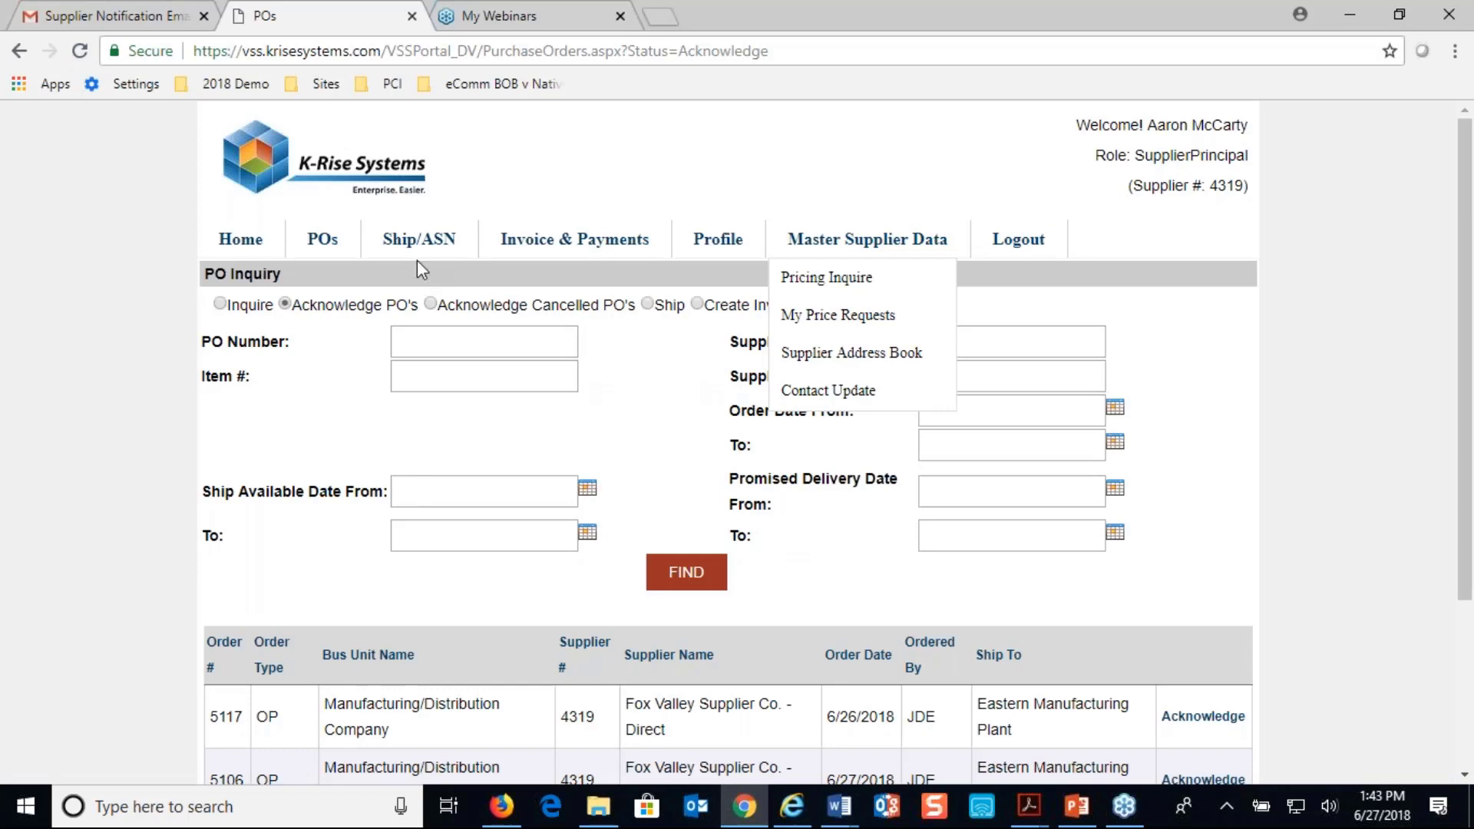
List the purchase orders available for shipping in the portal and look through them
mouse_move(415, 246)
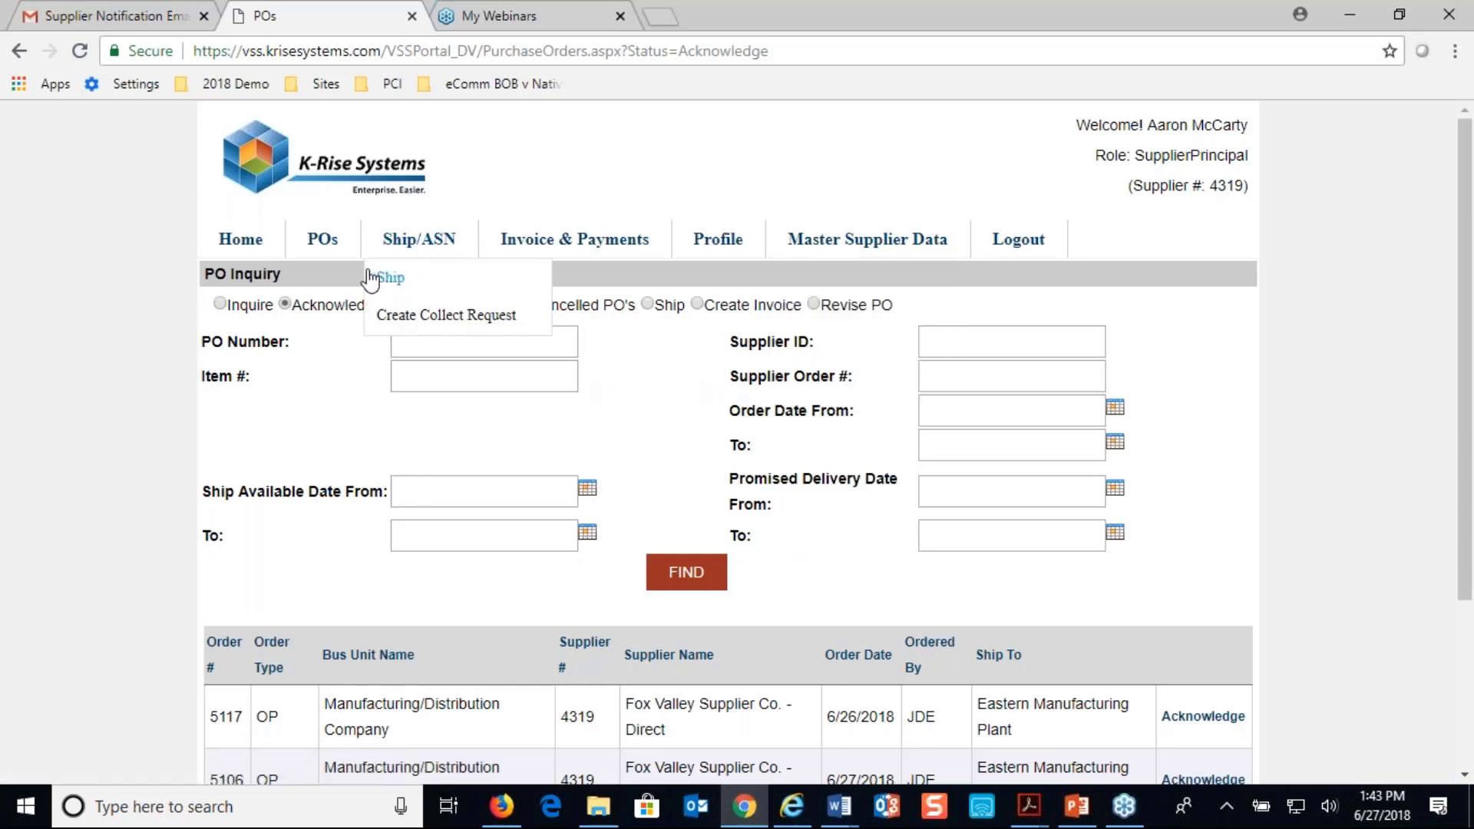
click(393, 278)
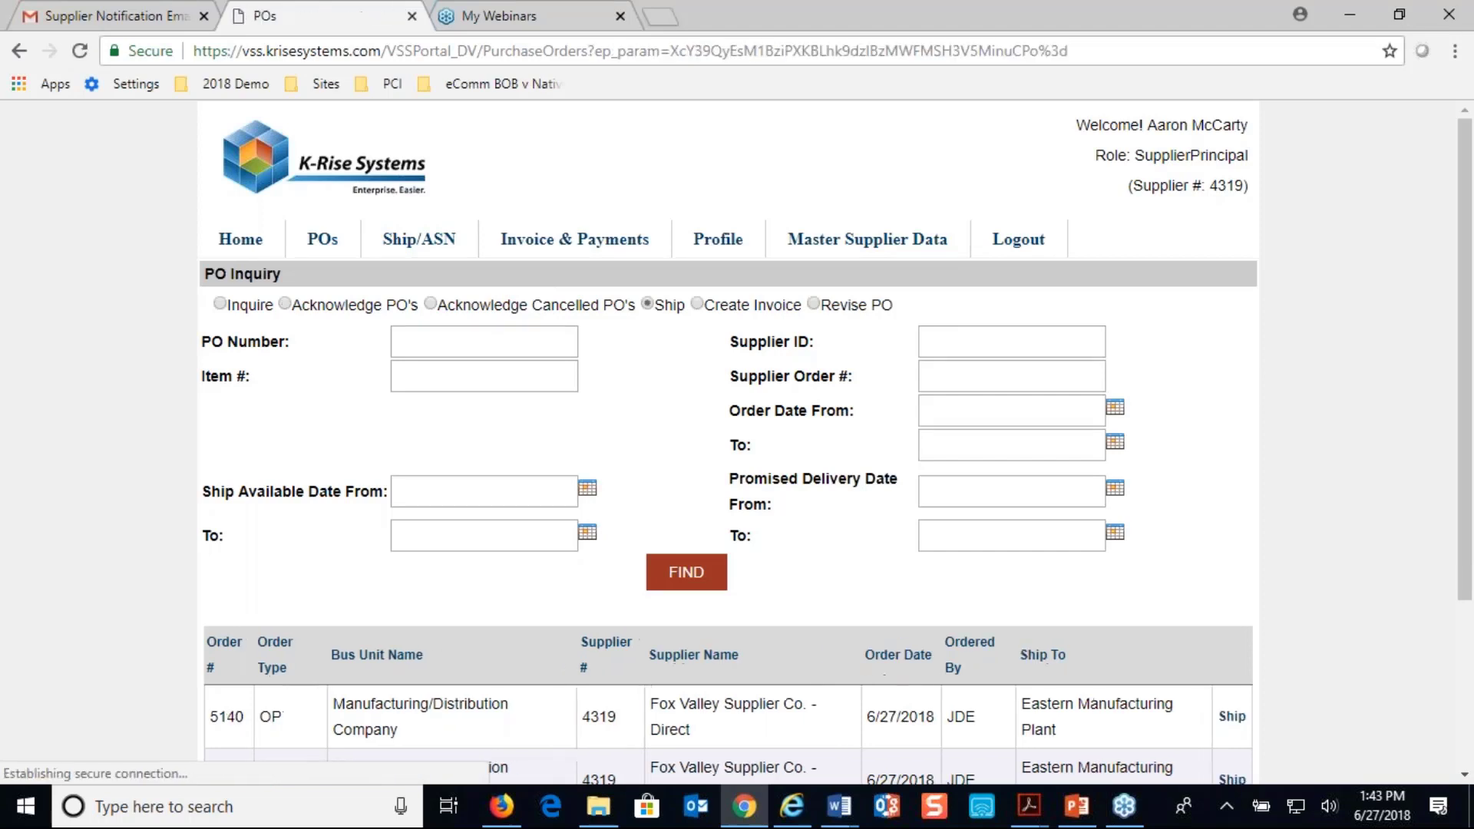
mouse_move(419, 244)
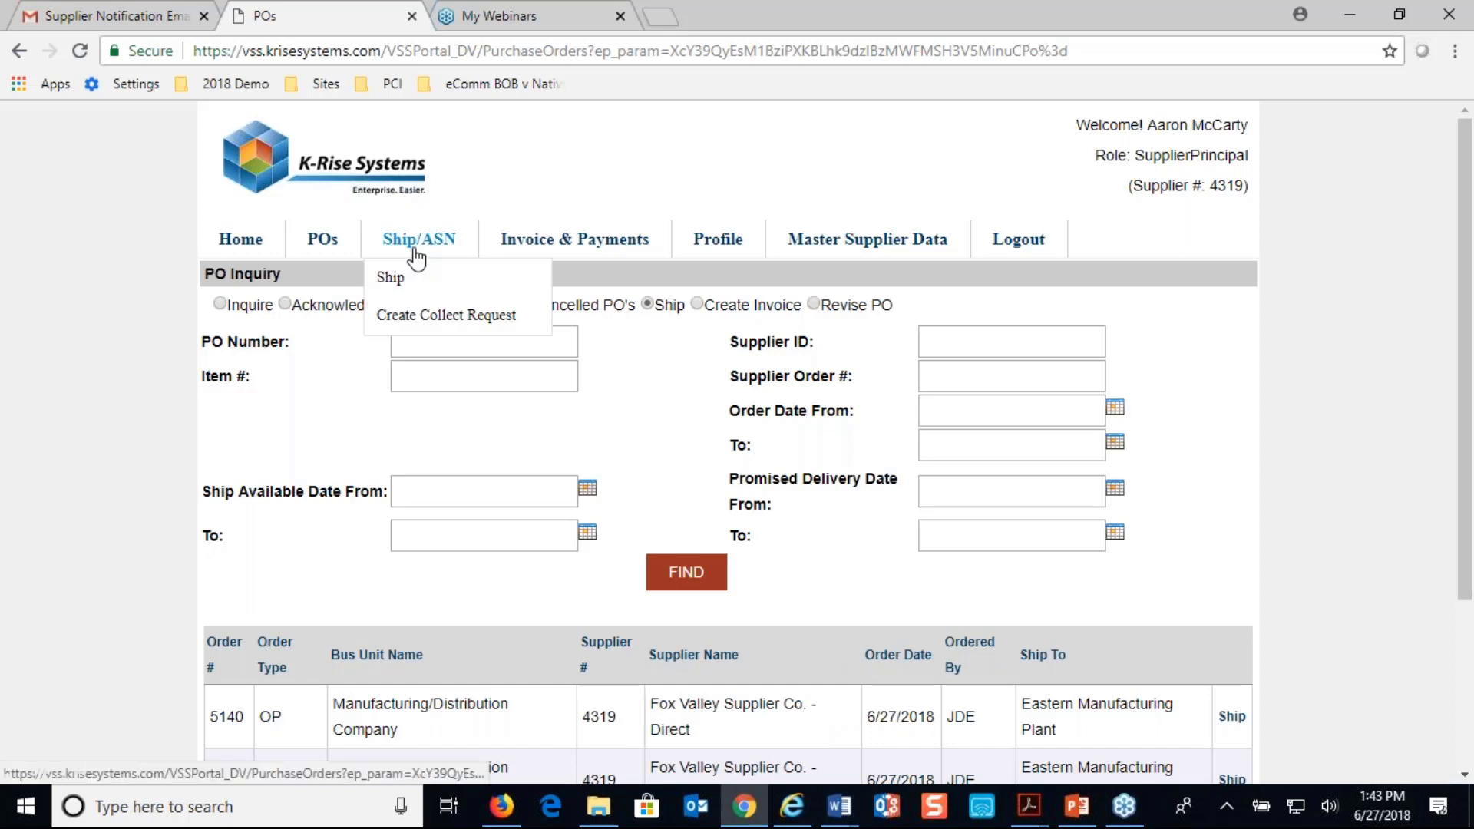
click(391, 278)
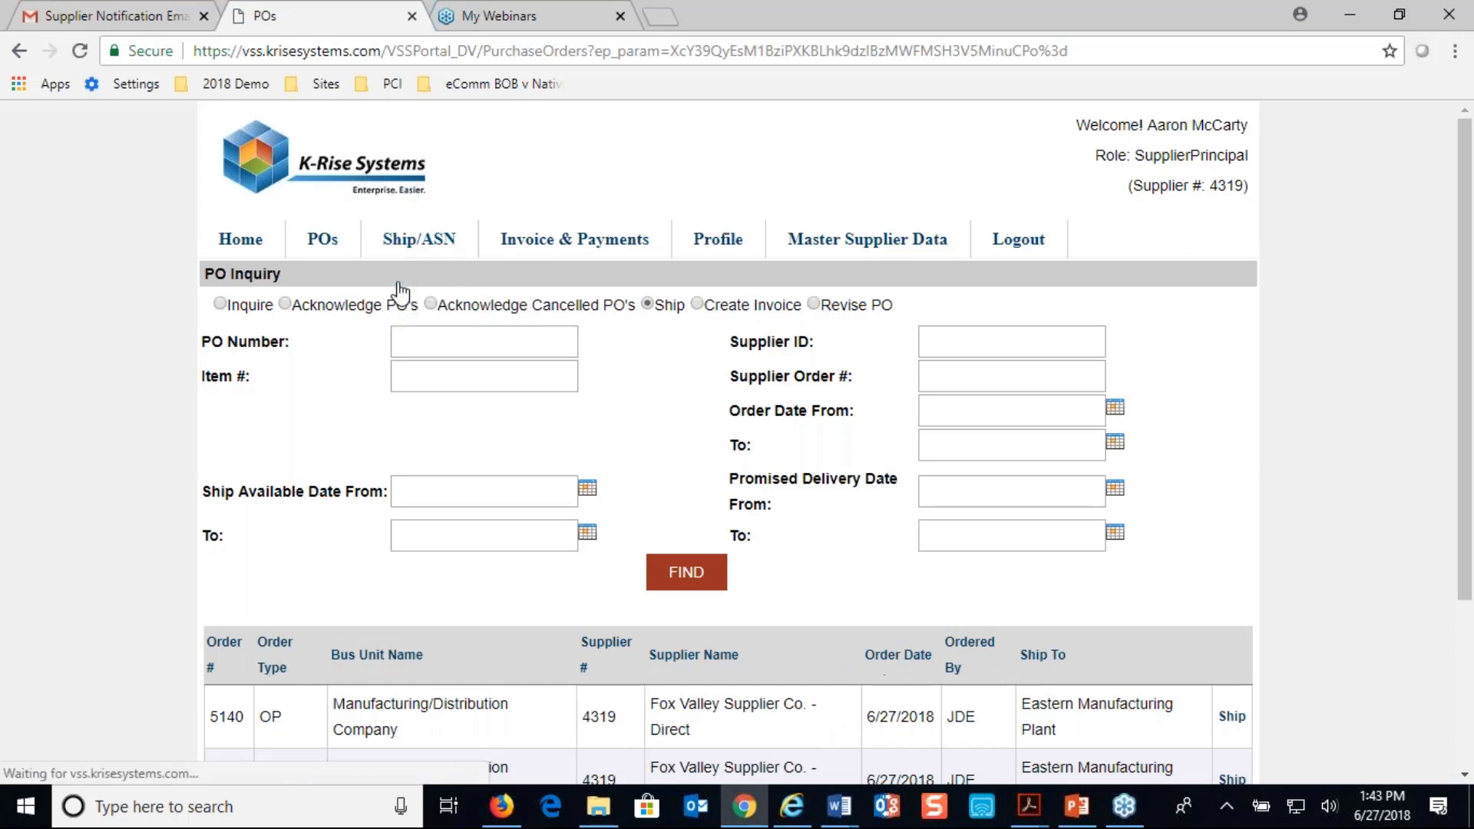
scroll(399, 302, down, 2)
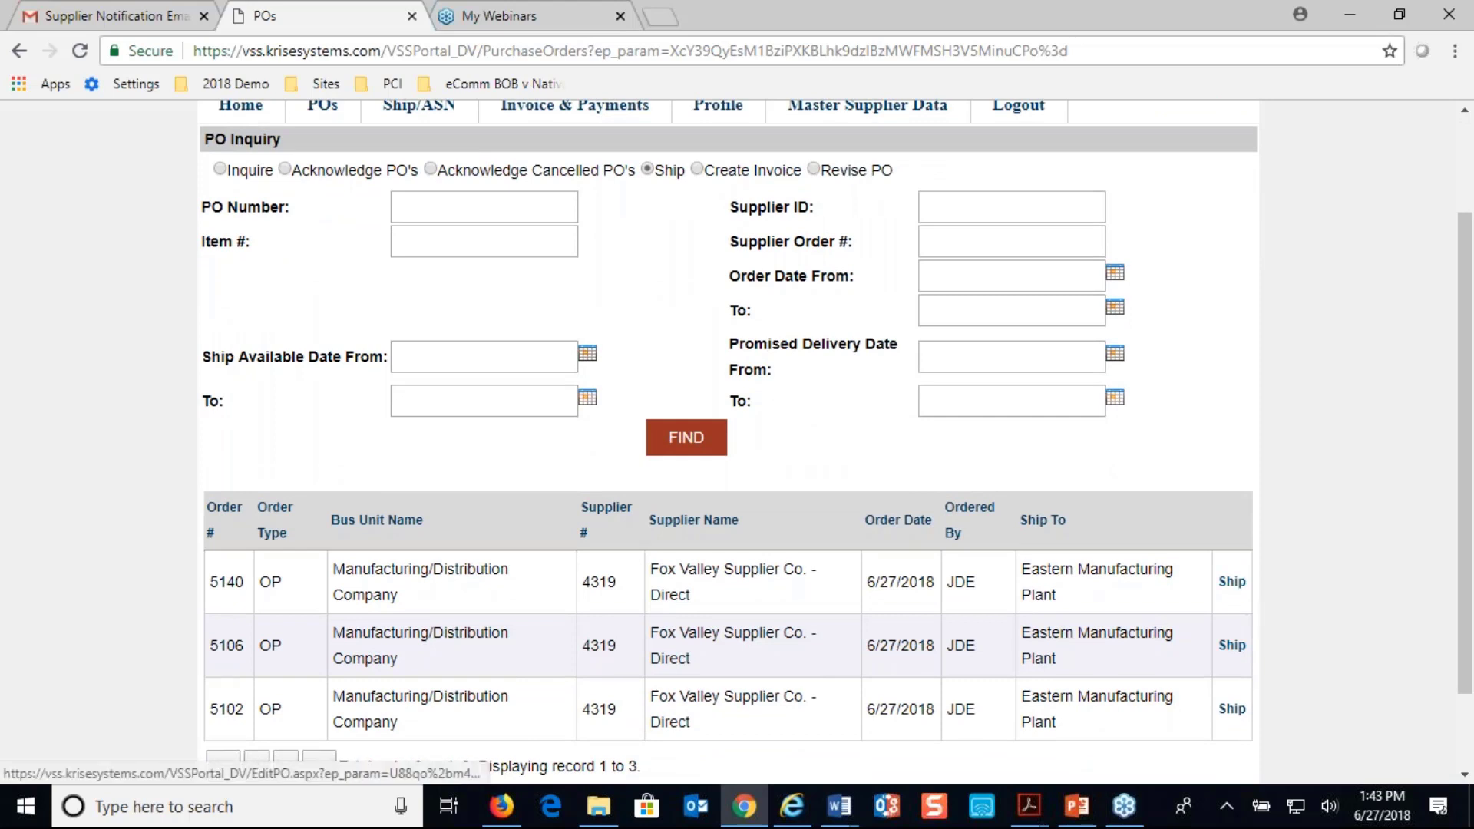
scroll(835, 503, up, 2)
Go to the collect requests and start a new shipment request
mouse_move(438, 261)
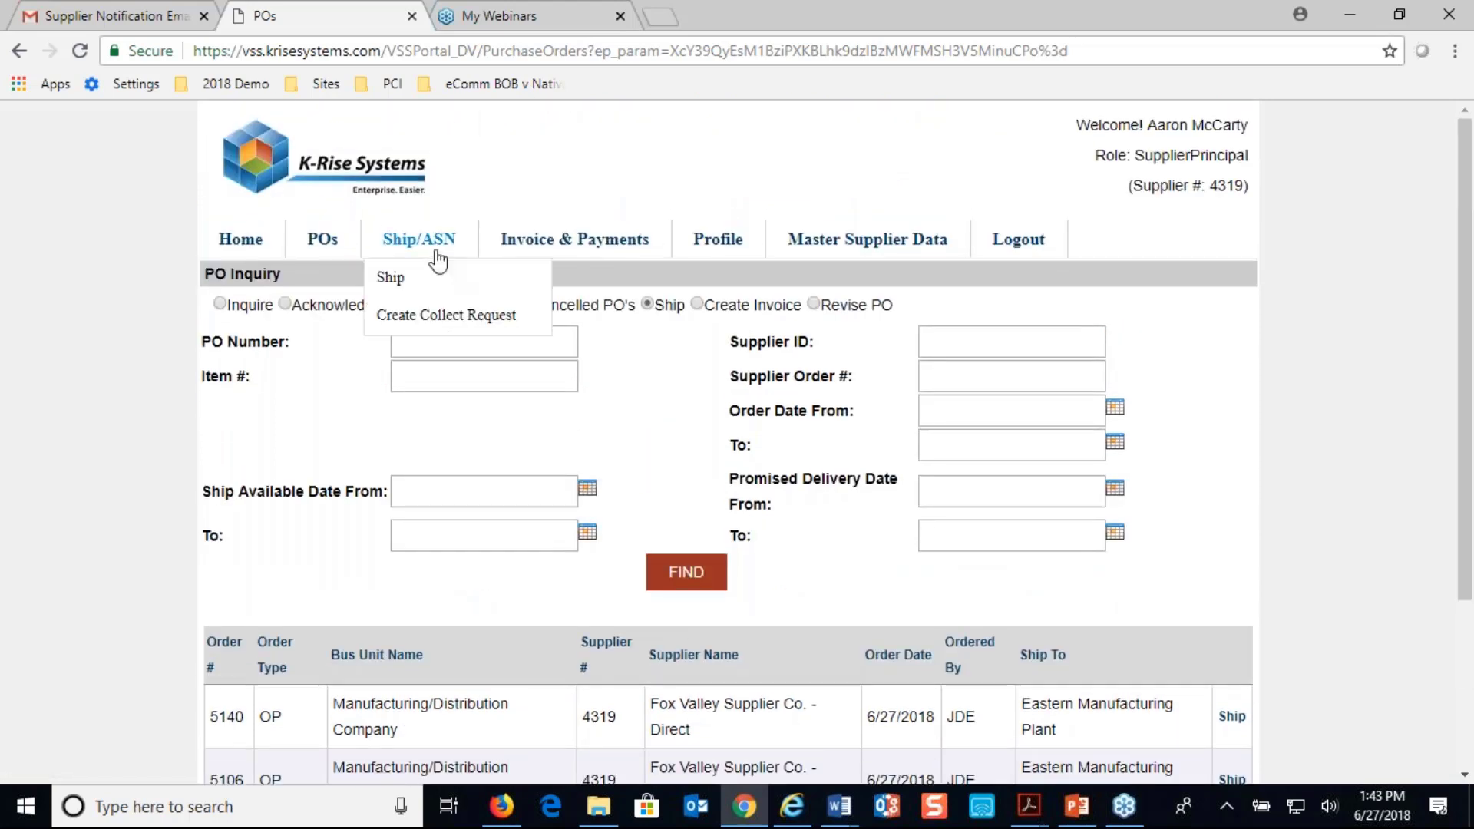
click(415, 315)
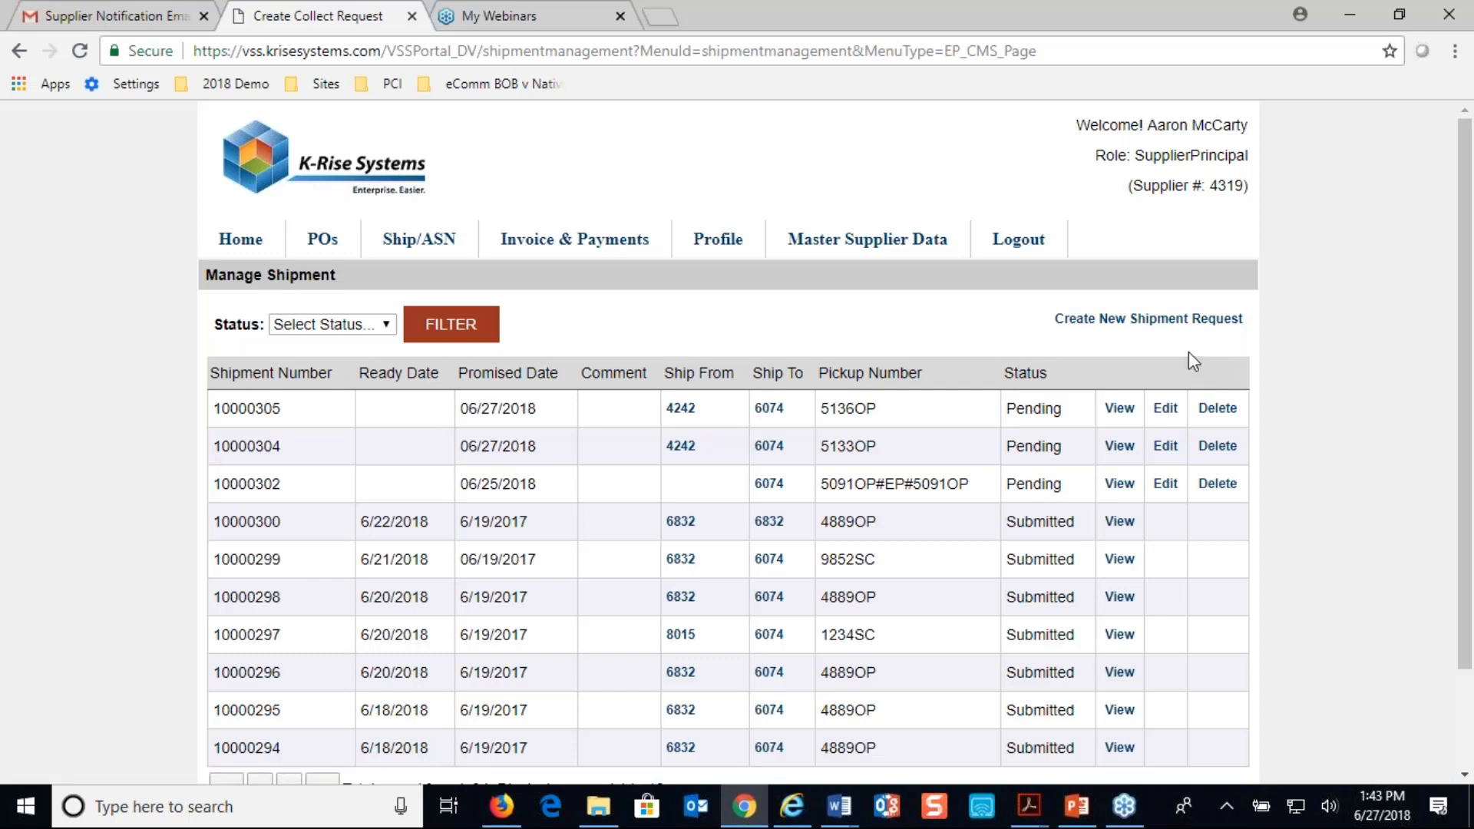
click(1158, 319)
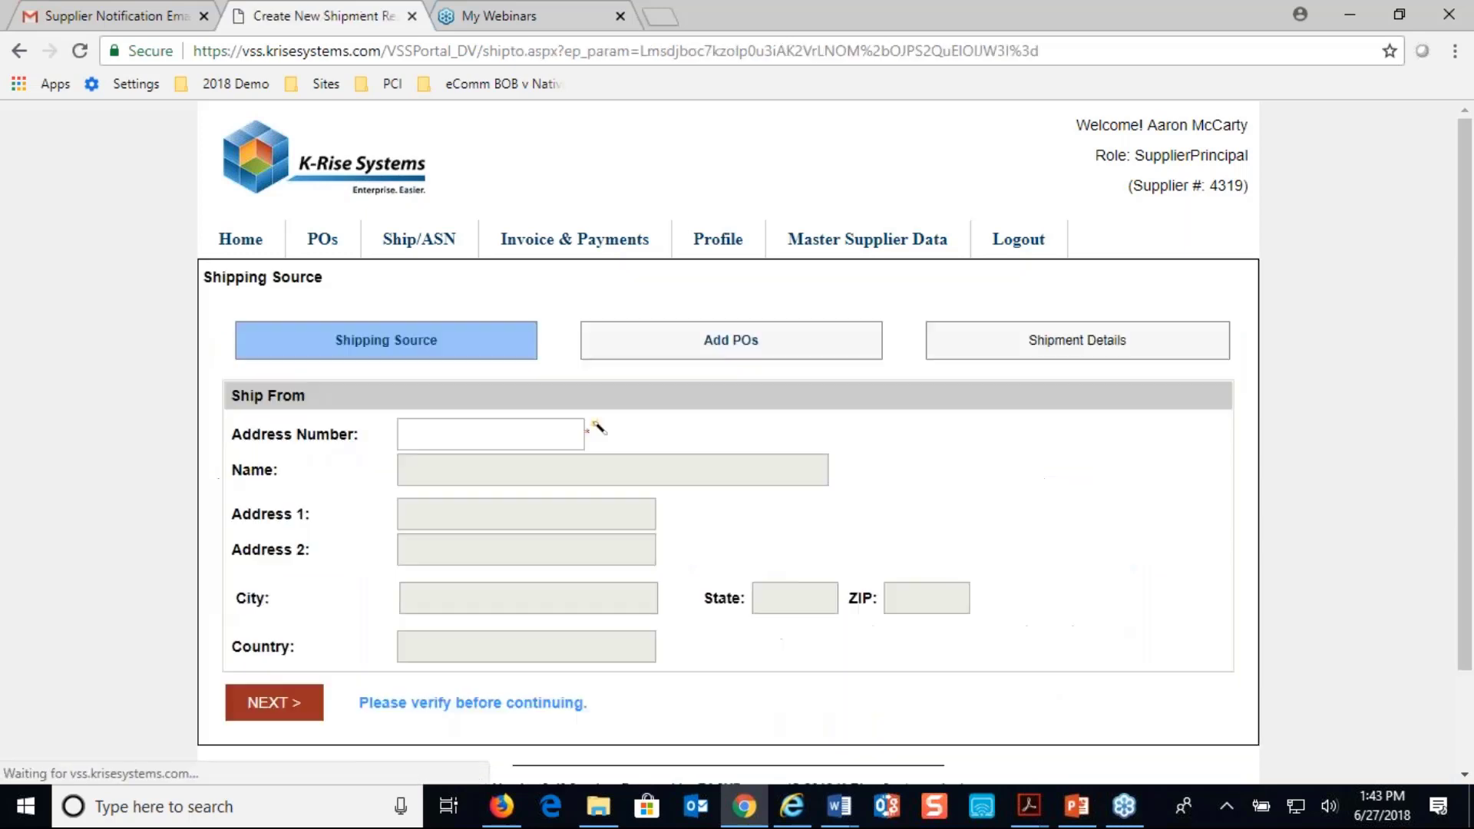
Set the ship-from address number to 4242 and confirm that the location is correct
click(448, 444)
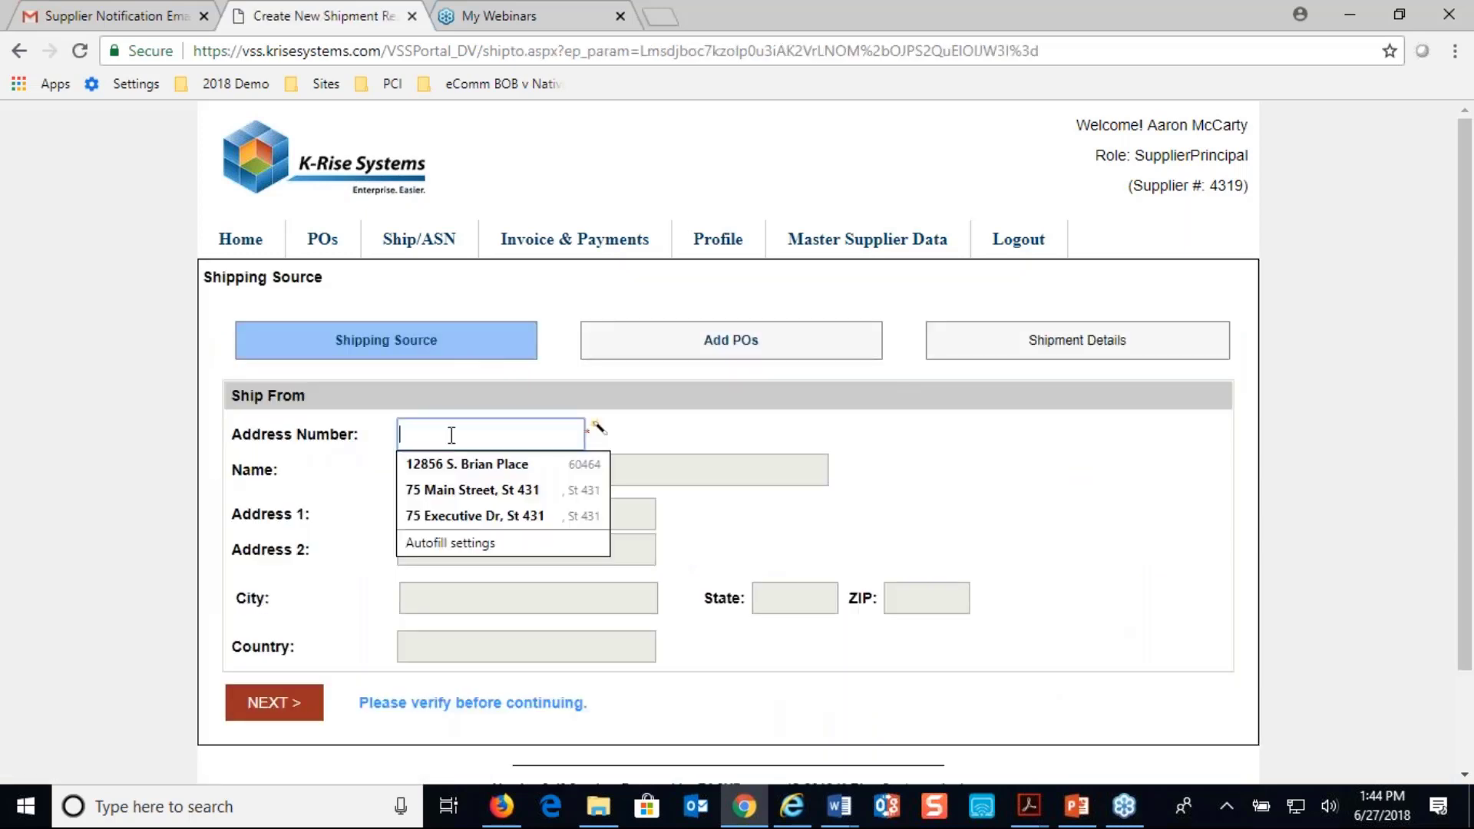
text(4242)
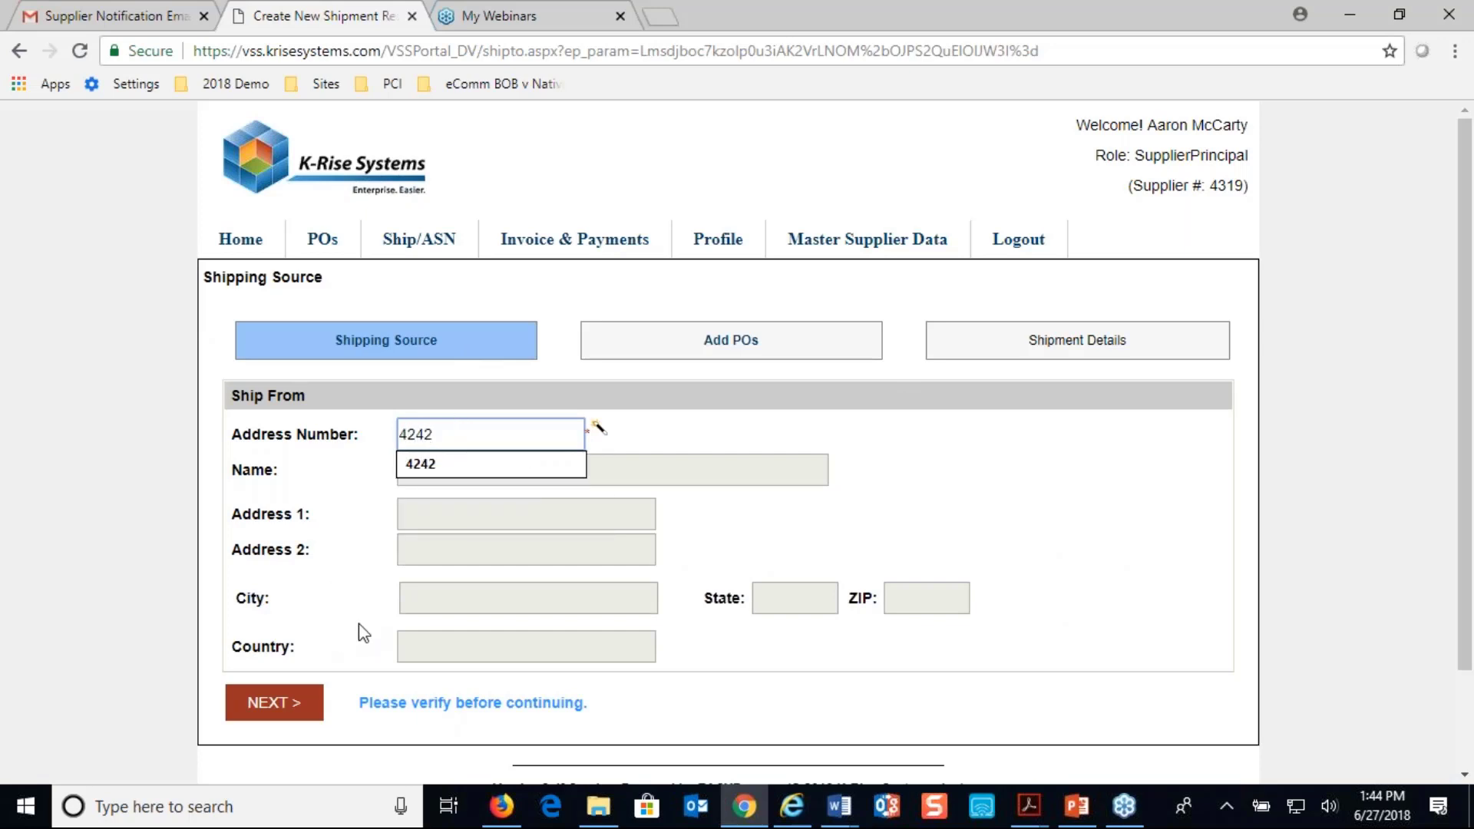
key(Tab)
click(305, 711)
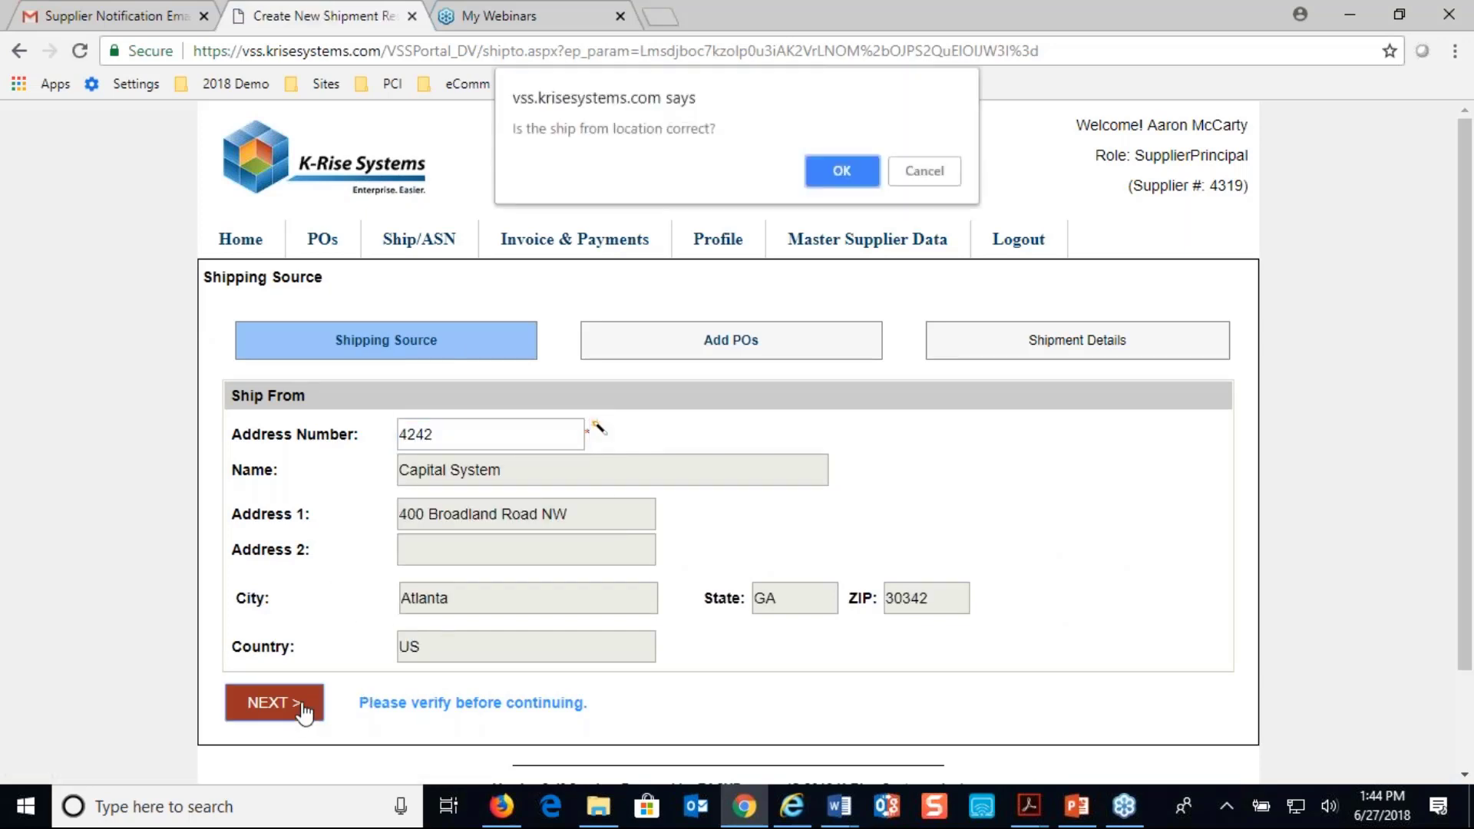
click(855, 179)
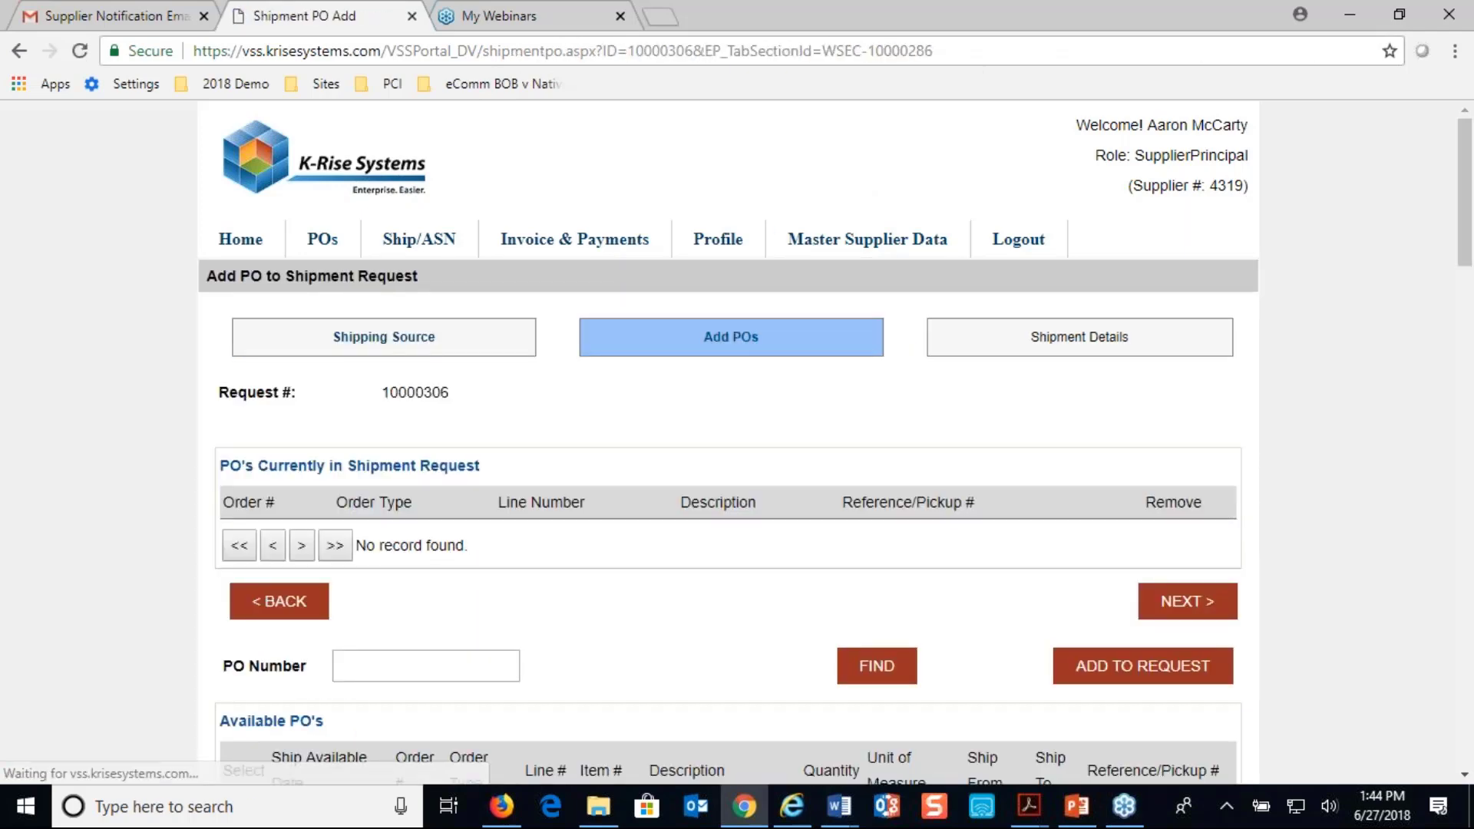
Add line 1 of purchase order 5140 to the shipment request and continue to the shipment details
scroll(278, 710, down, 3)
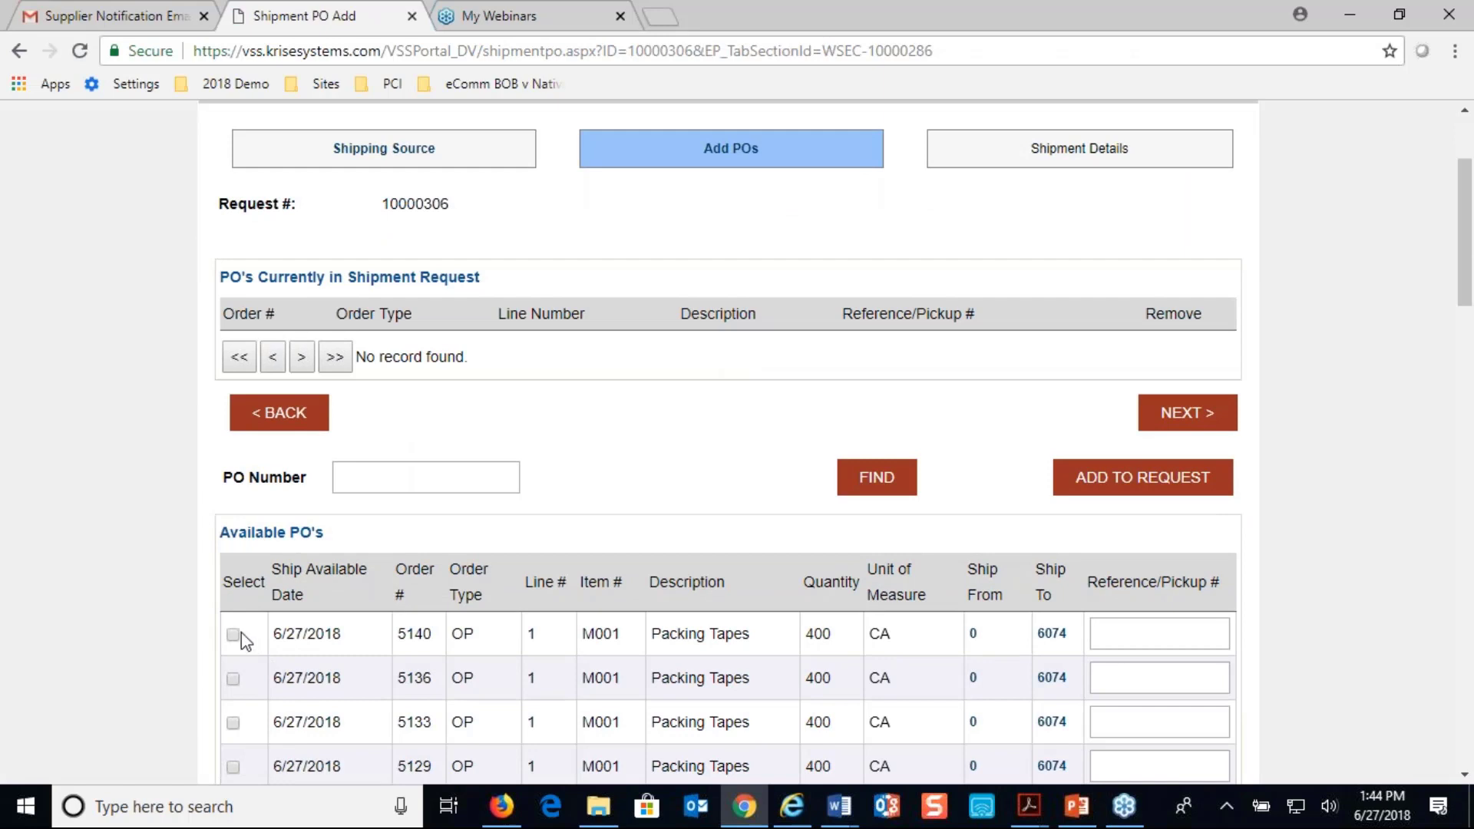
click(233, 635)
click(1186, 479)
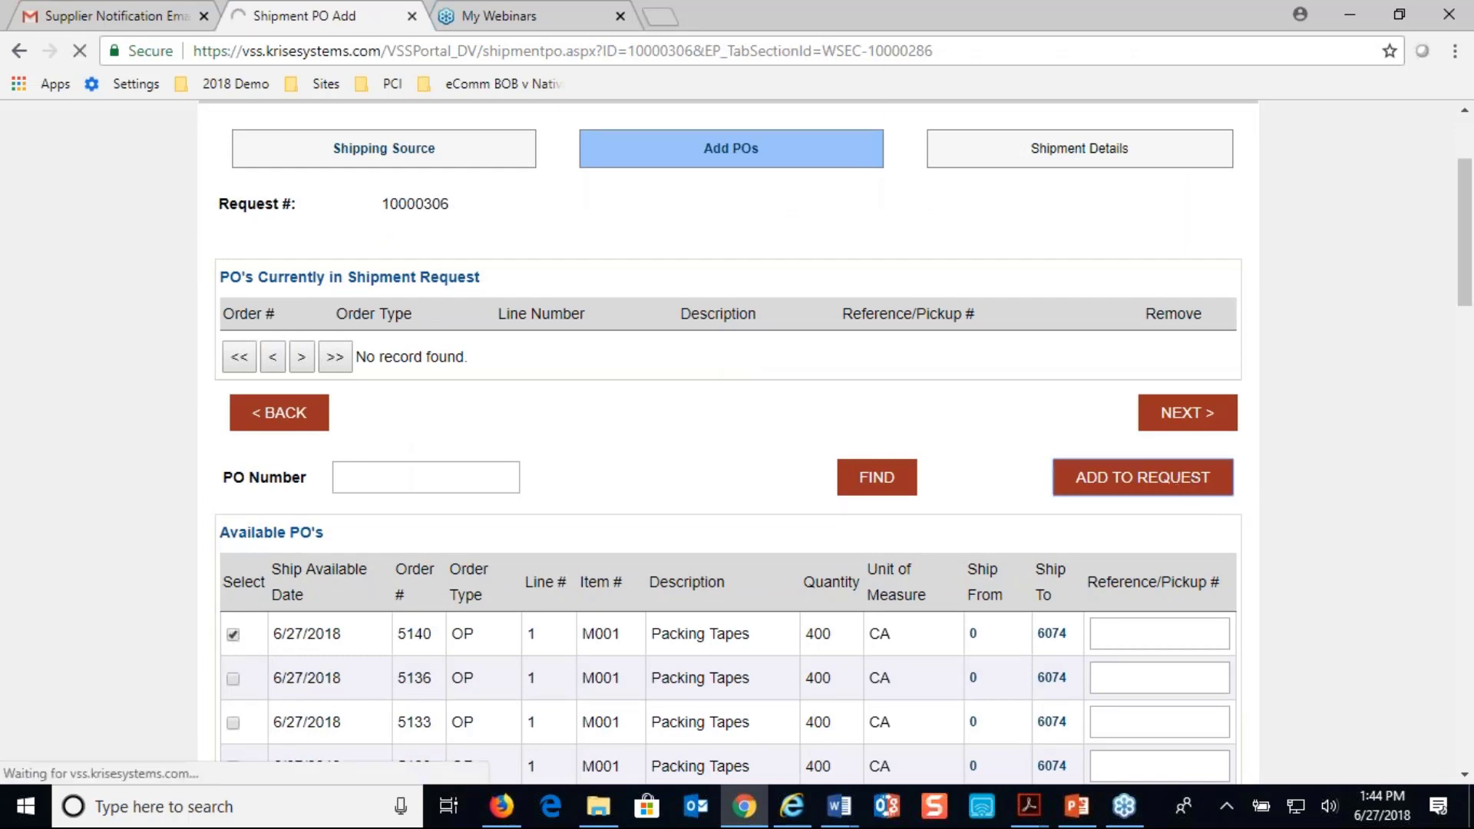
click(1189, 644)
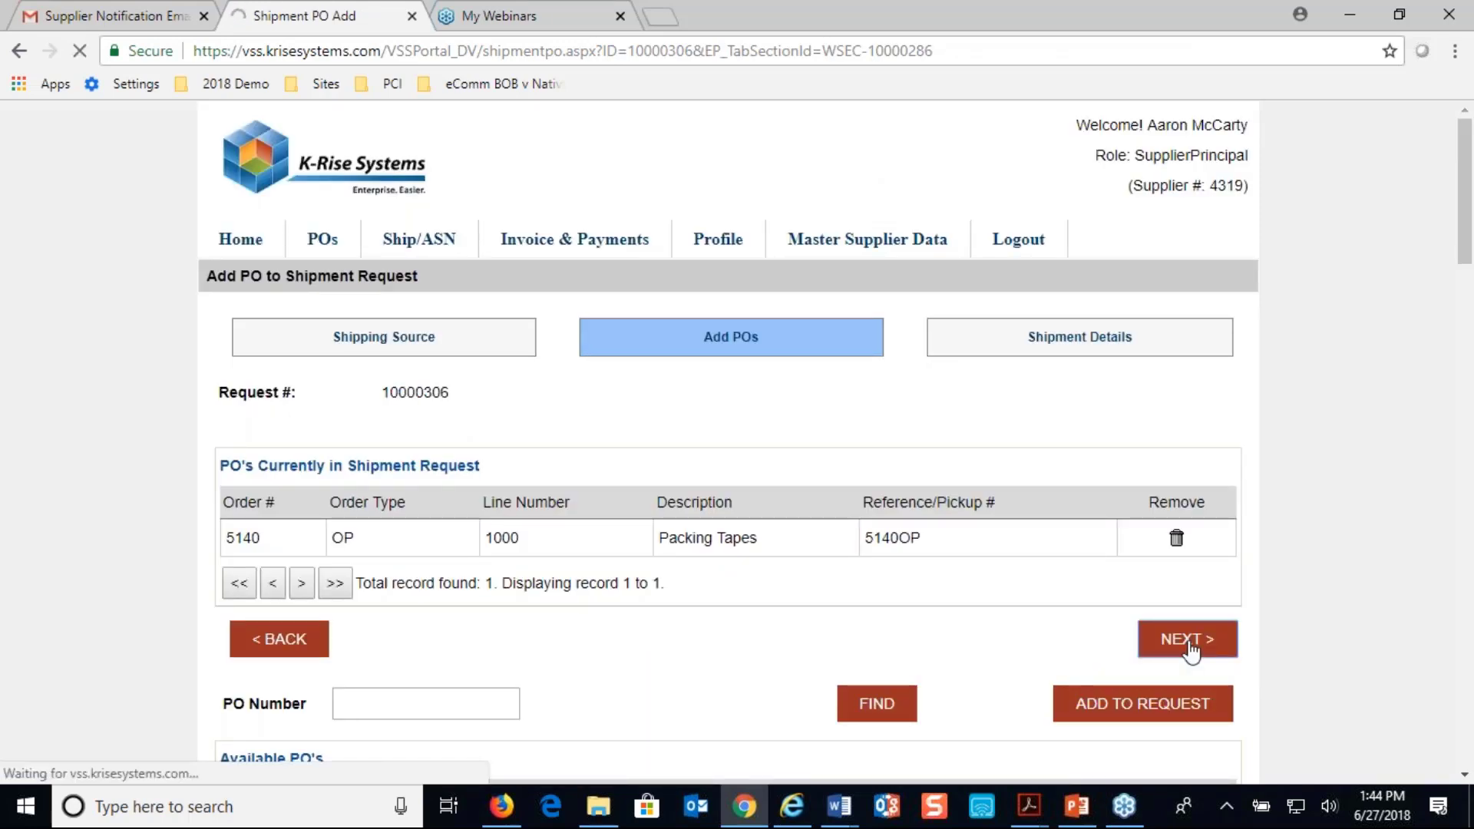
Examine the requestor, availability and special handling details of the shipment request and mark temperature protection as required
scroll(1040, 516, down, 3)
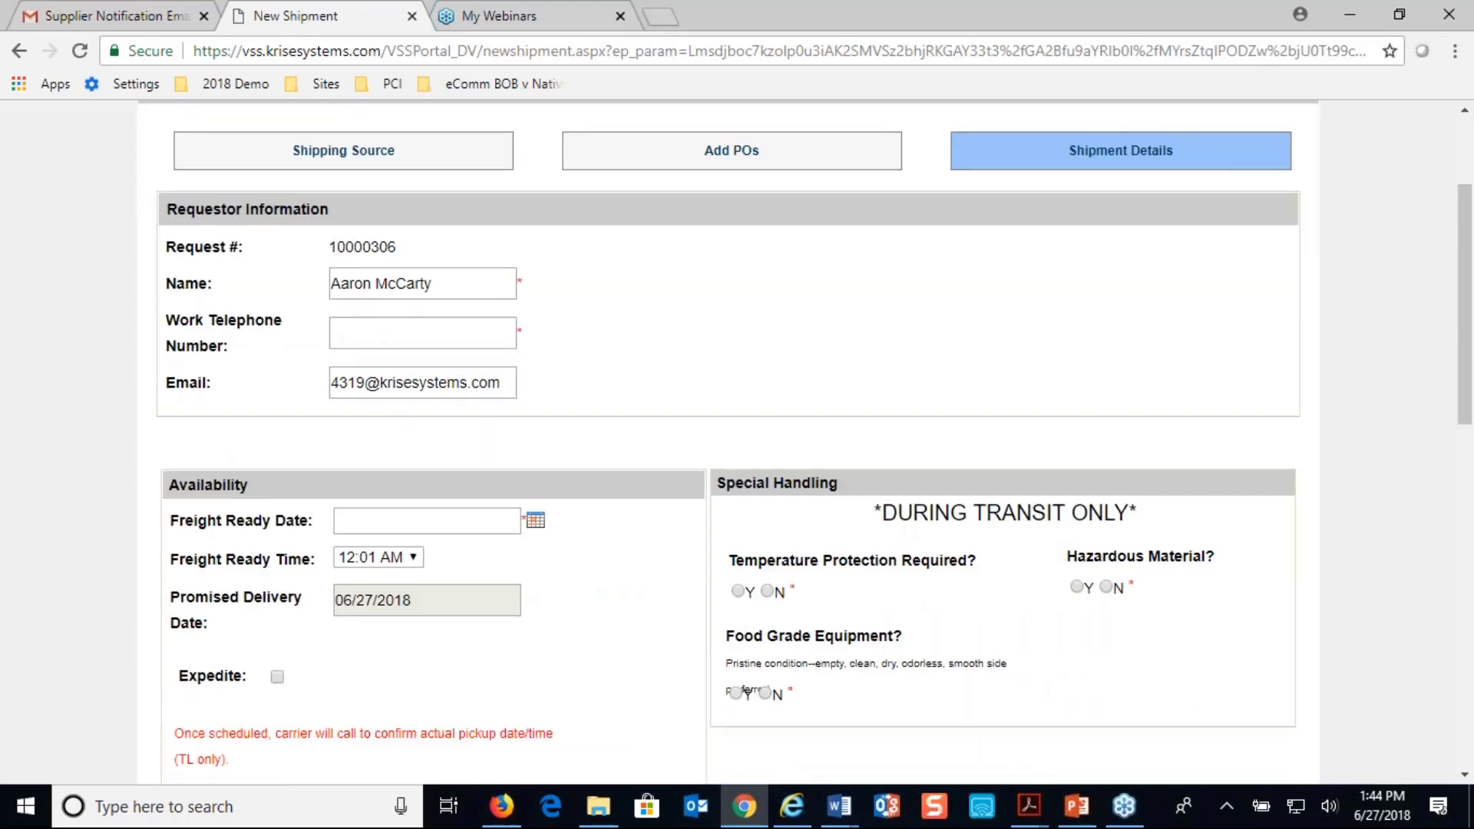
scroll(1039, 516, down, 3)
scroll(1039, 516, up, 5)
scroll(1039, 516, down, 3)
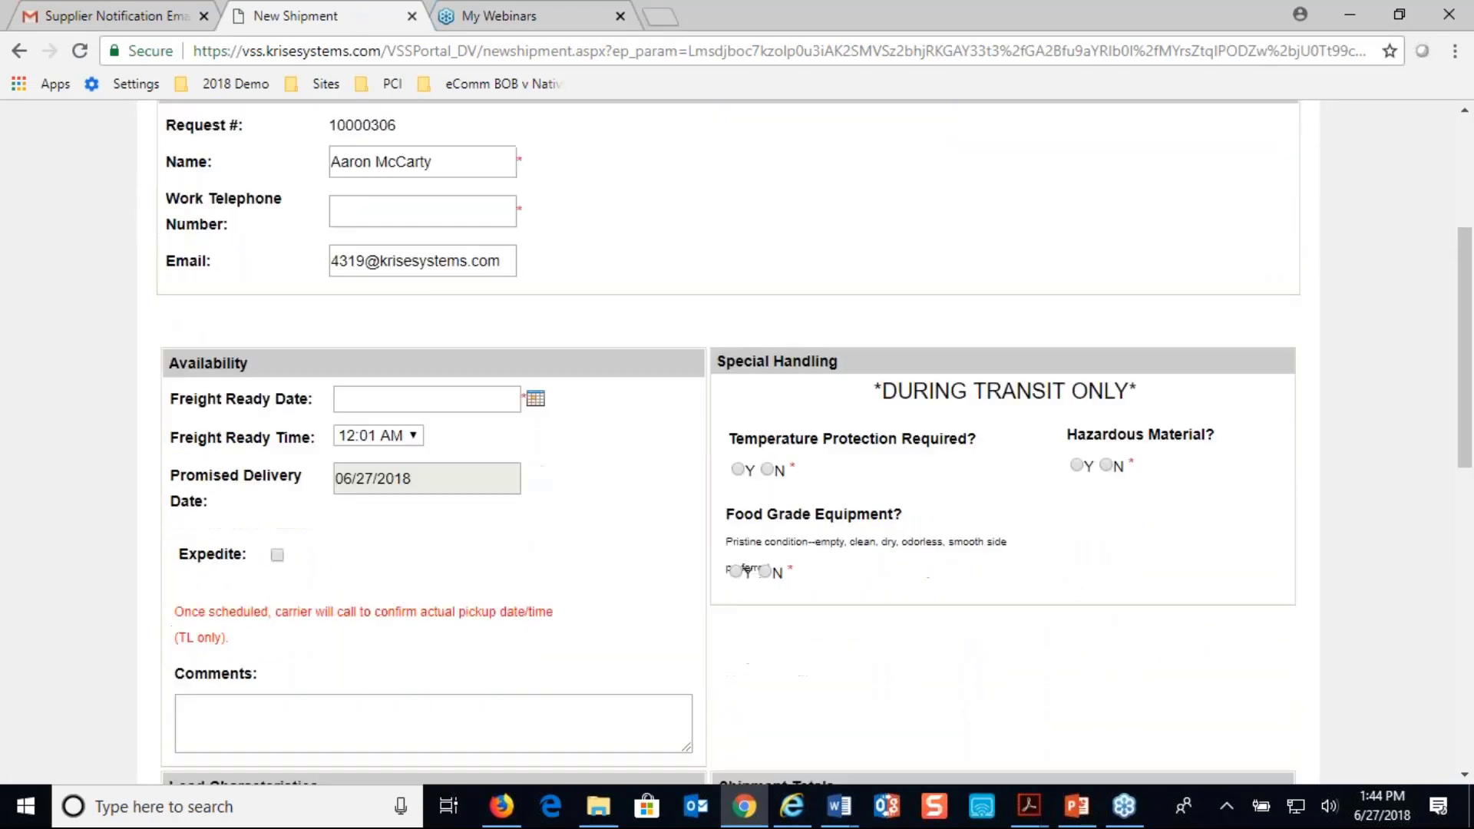
scroll(868, 562, down, 6)
scroll(868, 562, up, 6)
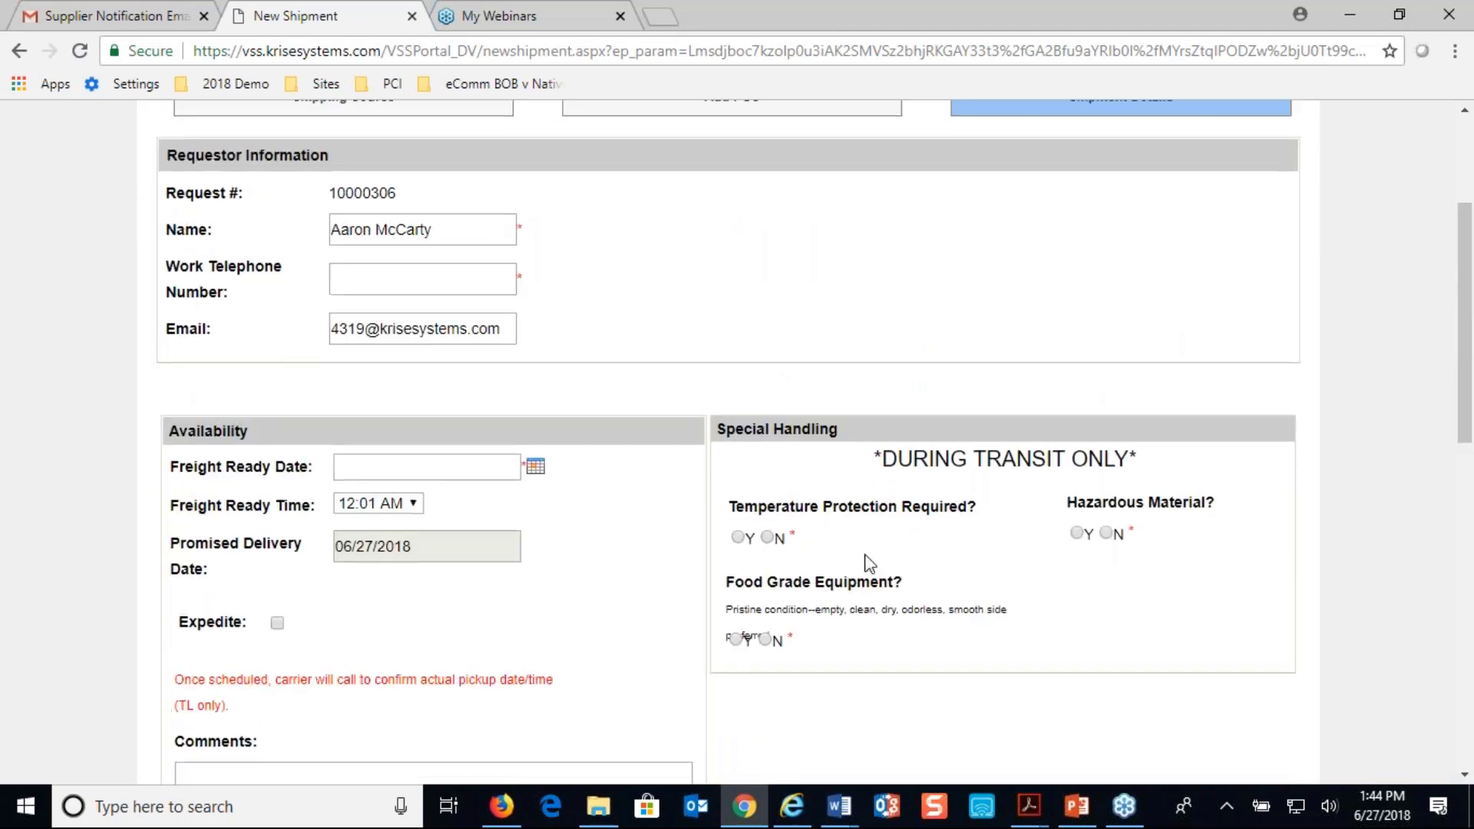
click(744, 542)
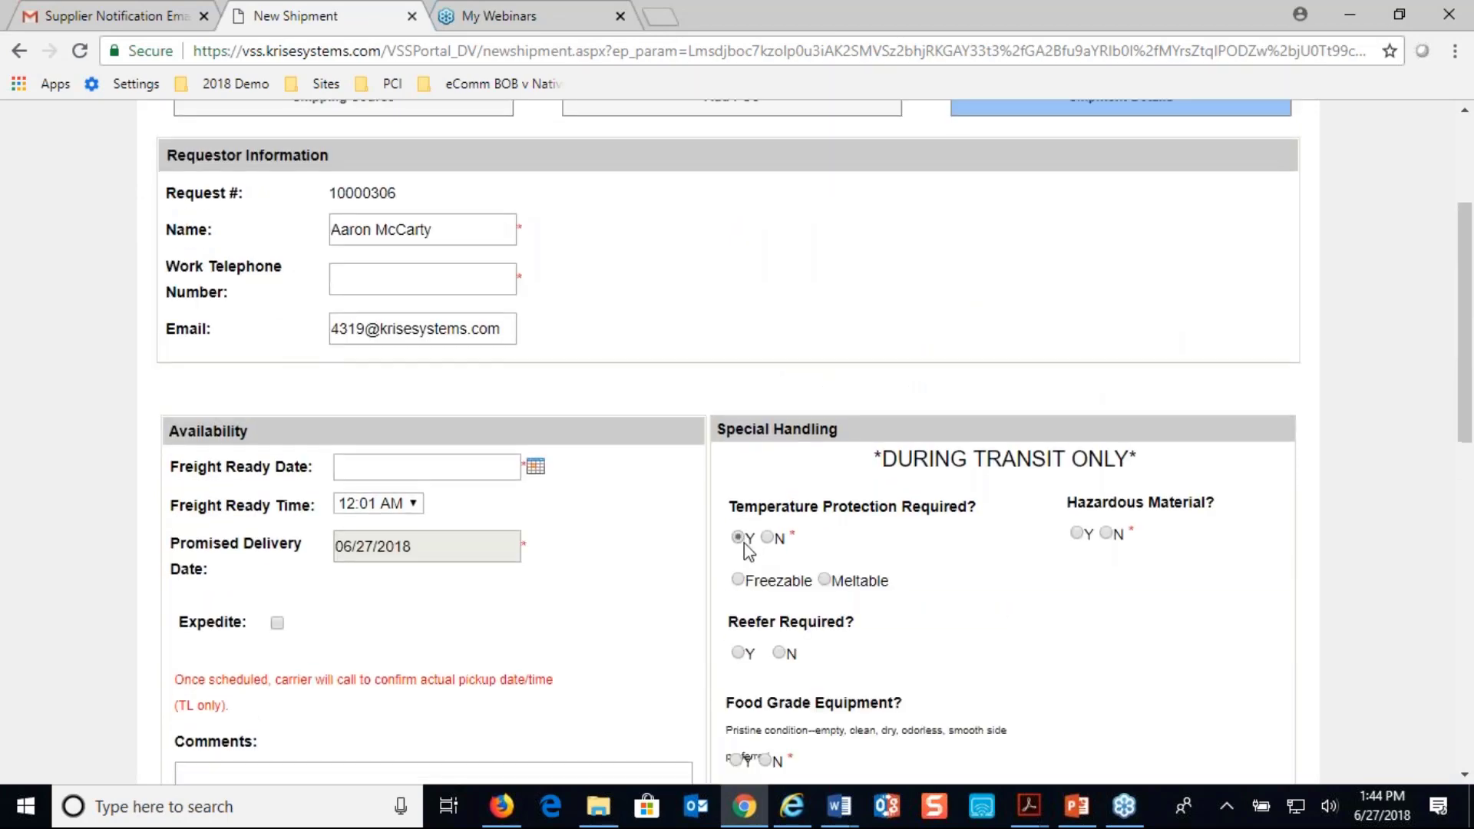
Open and close the Total Cube helper and examine the load, ship-from, ship-to and purchase order sections of the request
scroll(744, 542, down, 2)
scroll(746, 545, down, 3)
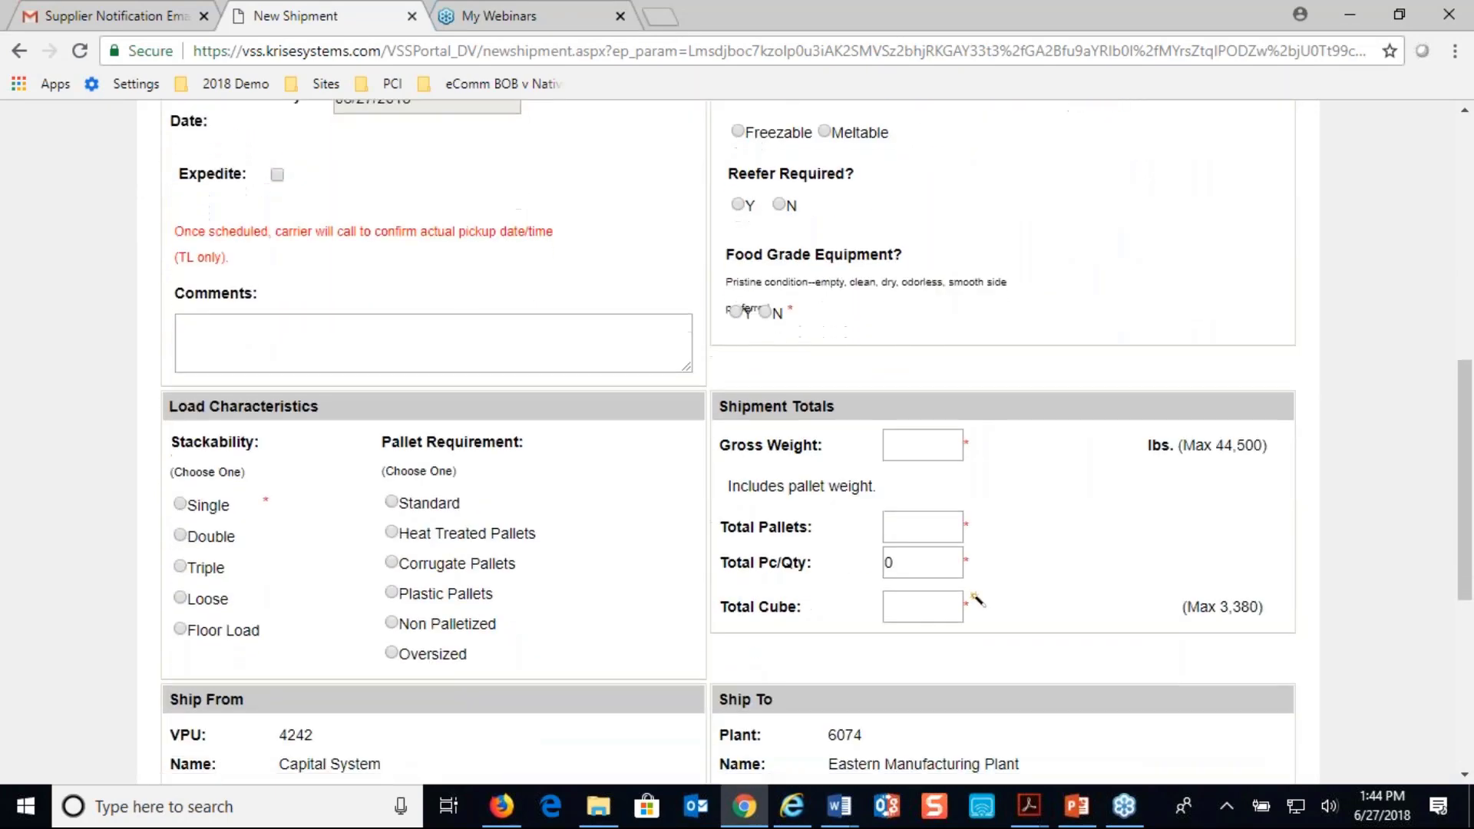
click(976, 591)
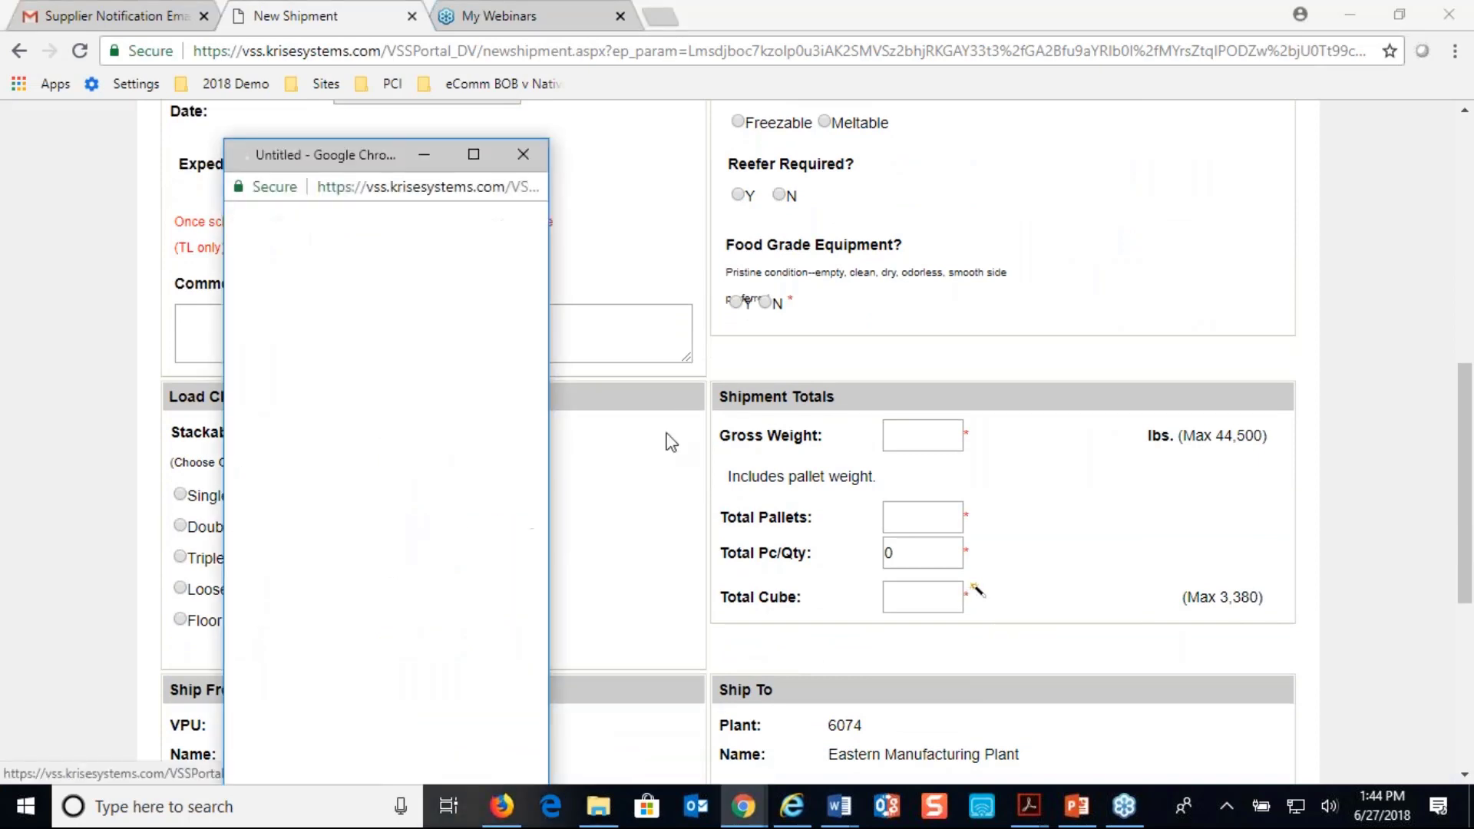
click(523, 155)
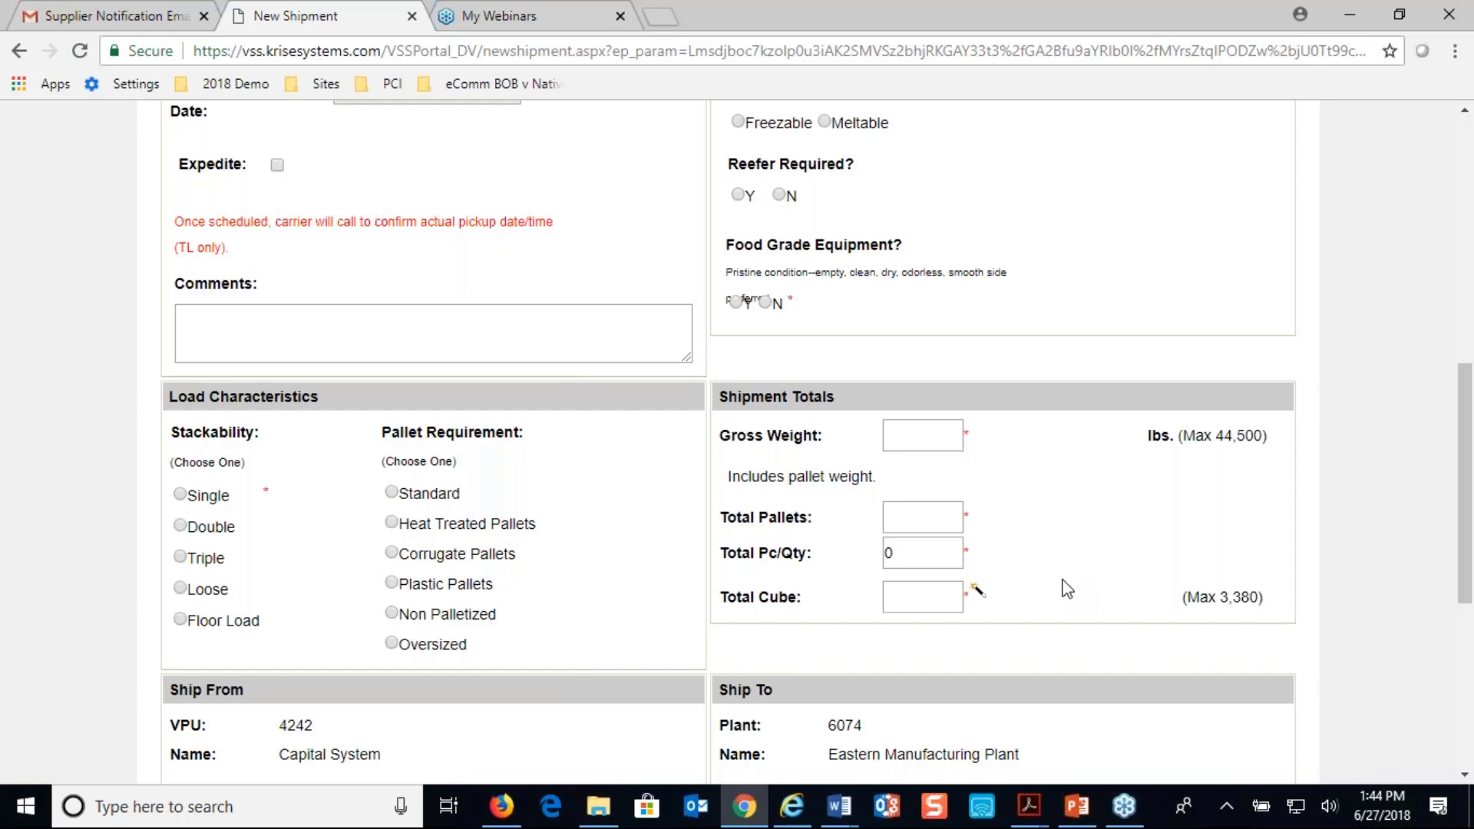
scroll(1067, 589, down, 2)
scroll(1067, 589, down, 3)
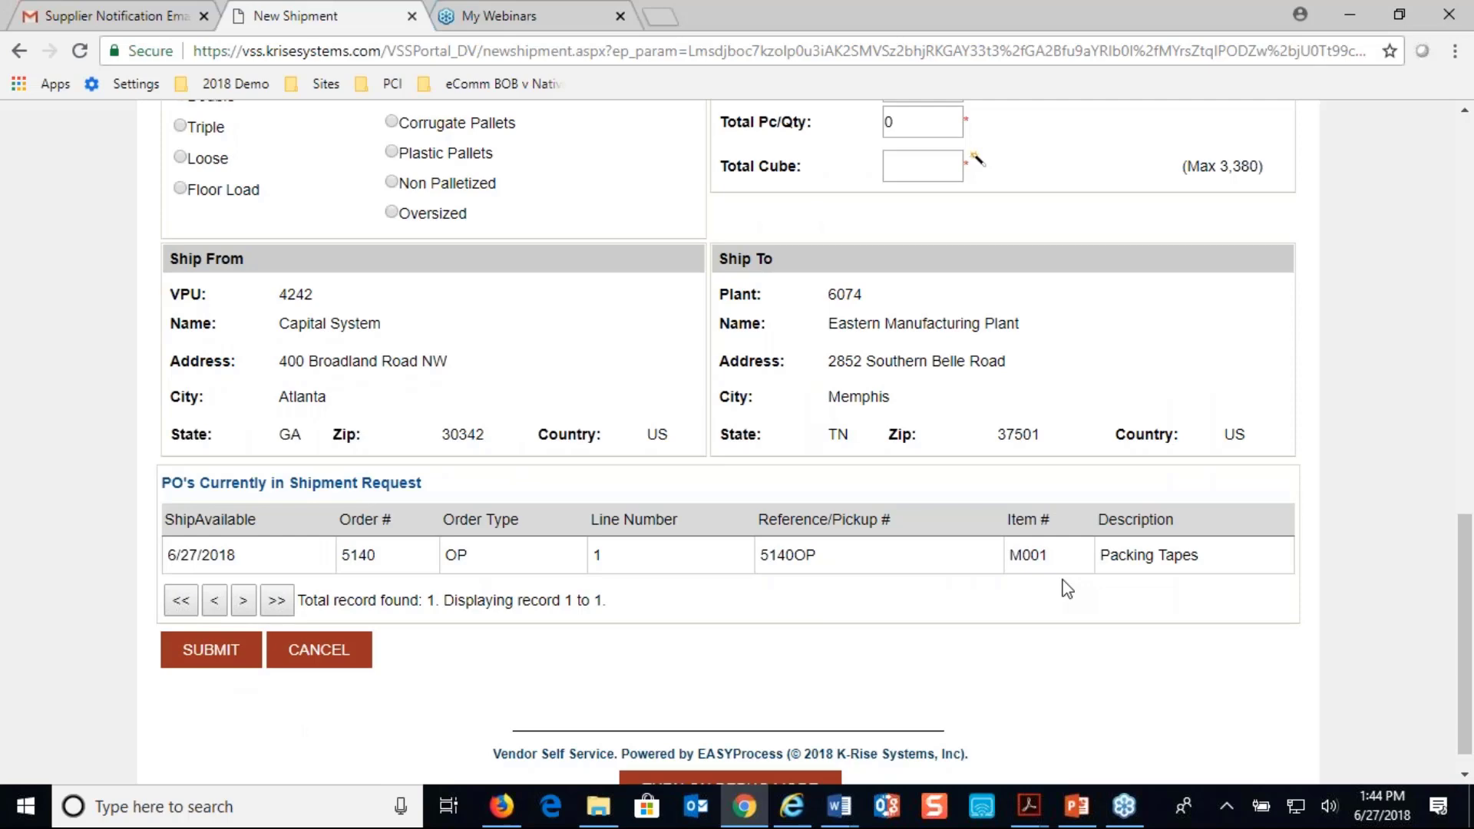
scroll(1067, 589, up, 9)
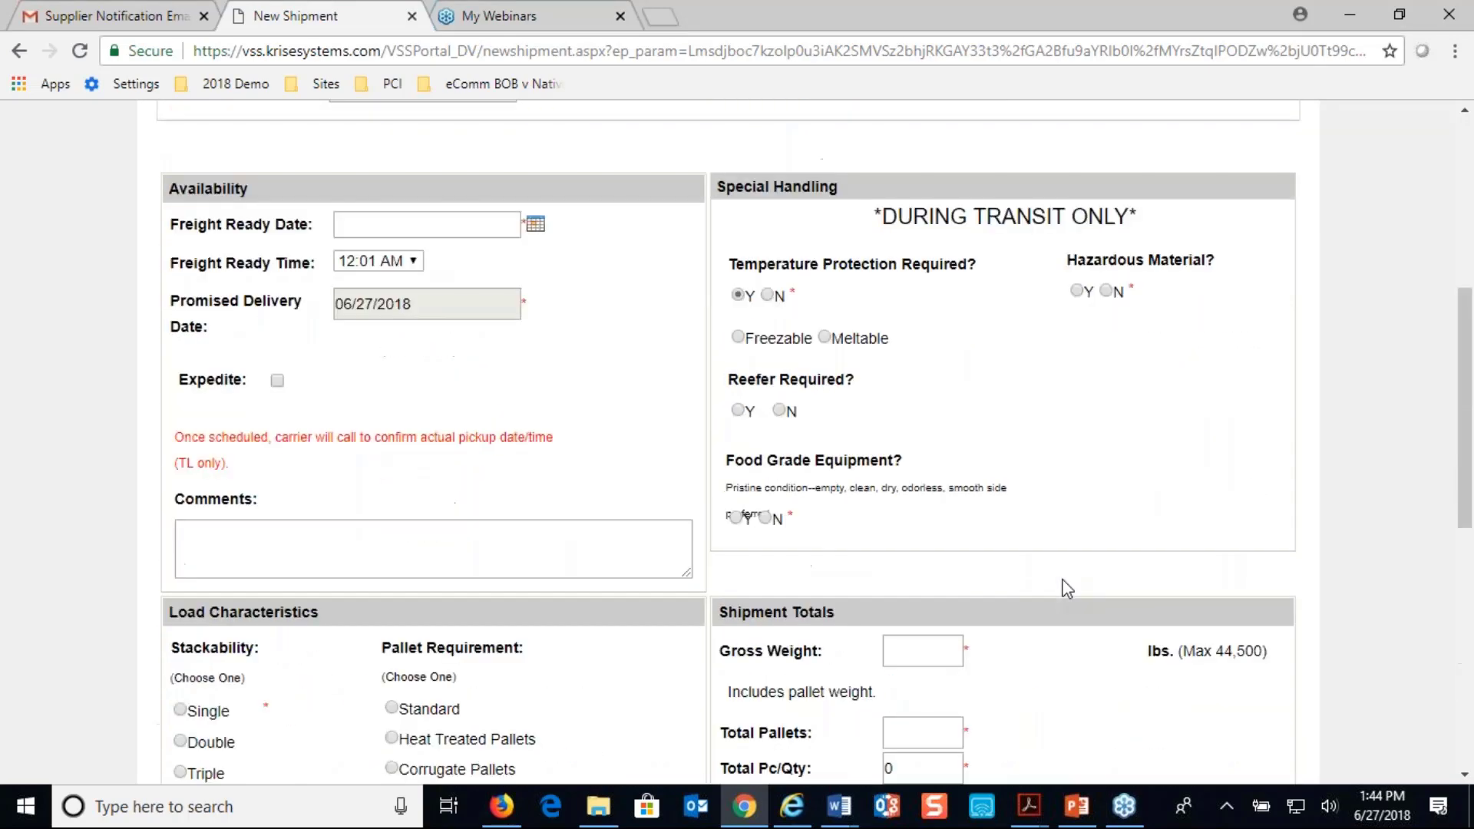
scroll(1067, 588, up, 4)
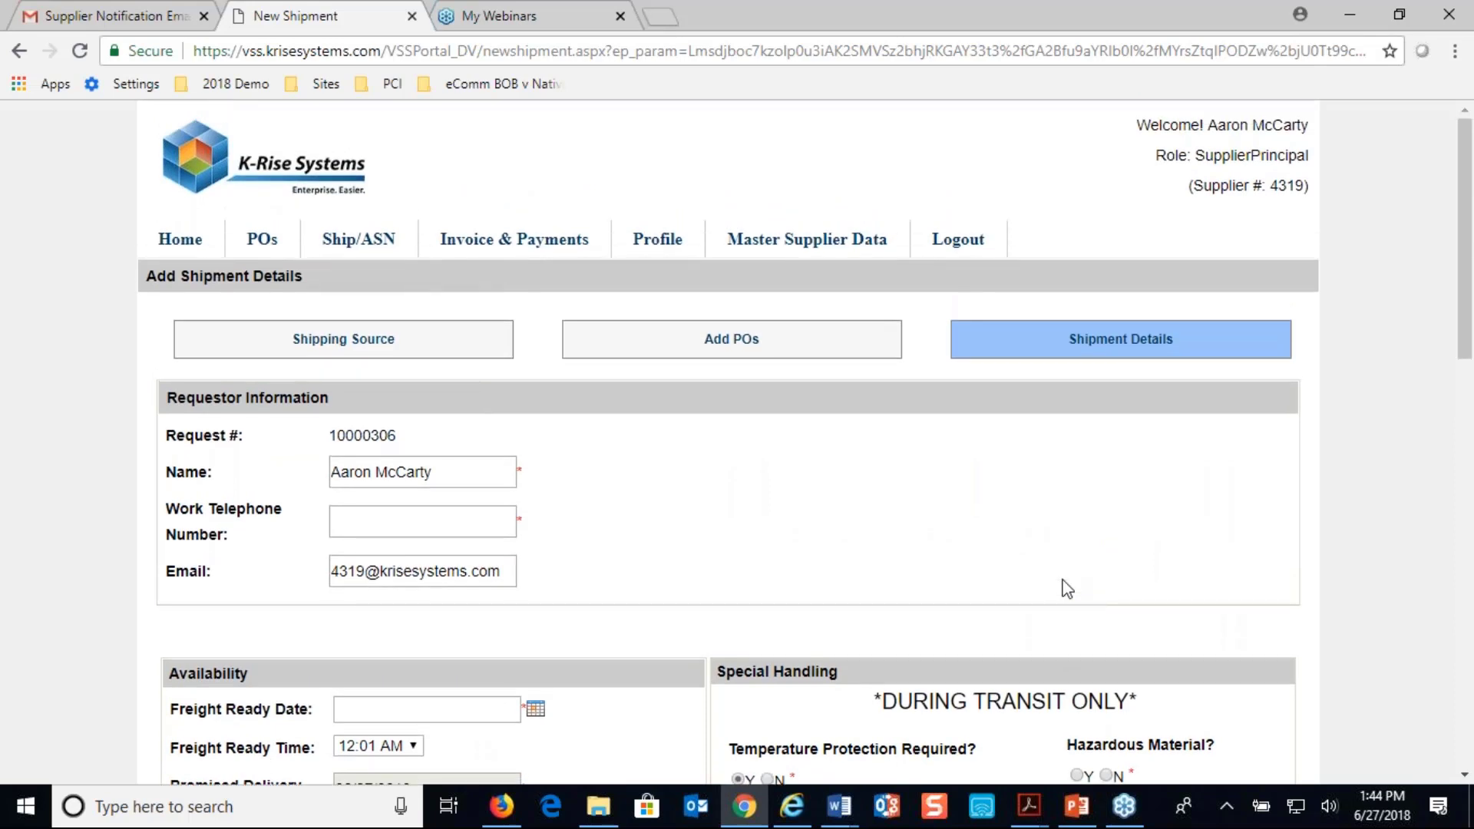
Open purchase order 5140 for shipping from the list of shippable orders and select its line 1
mouse_move(352, 249)
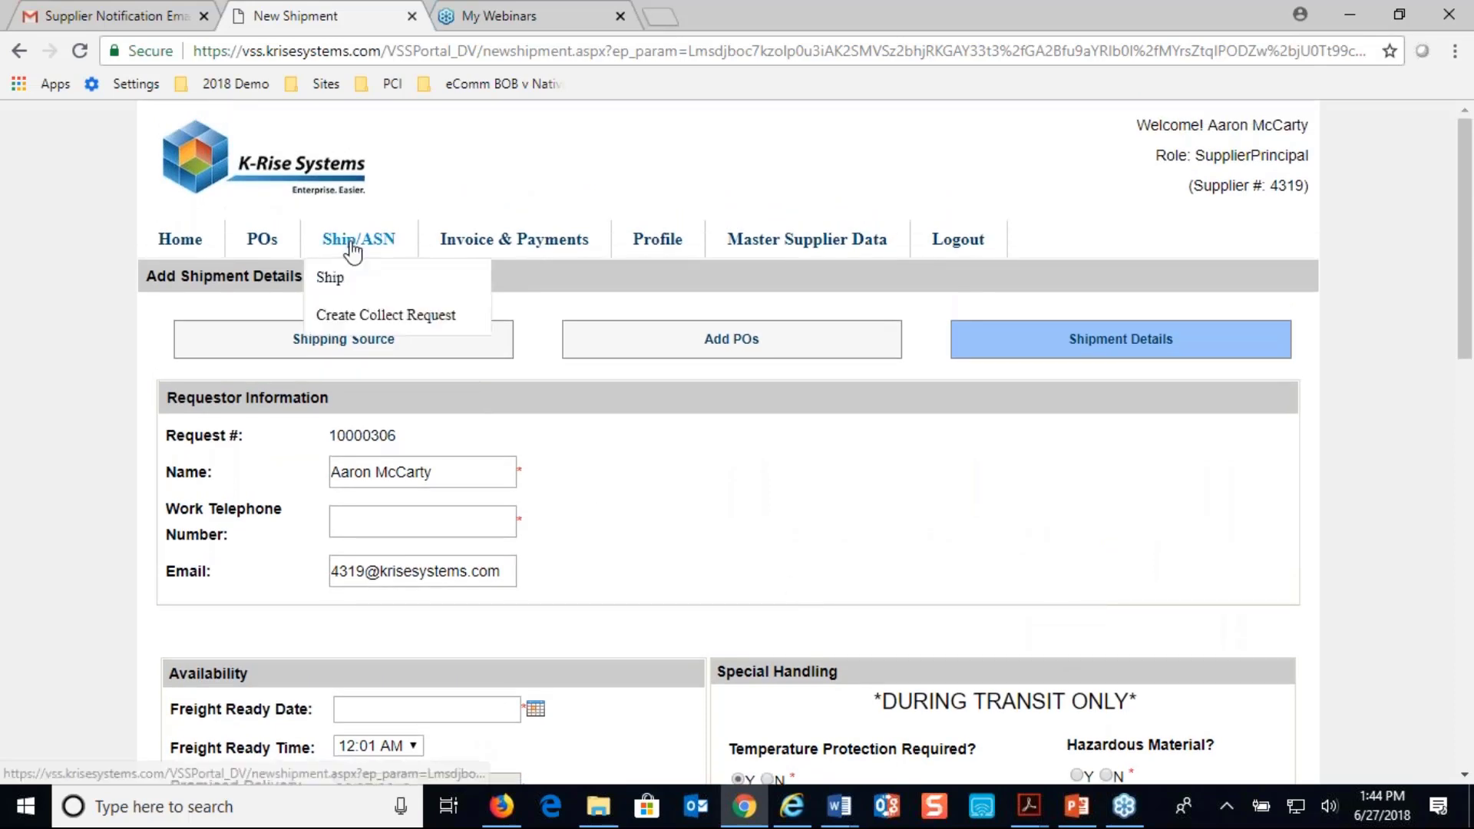
click(330, 279)
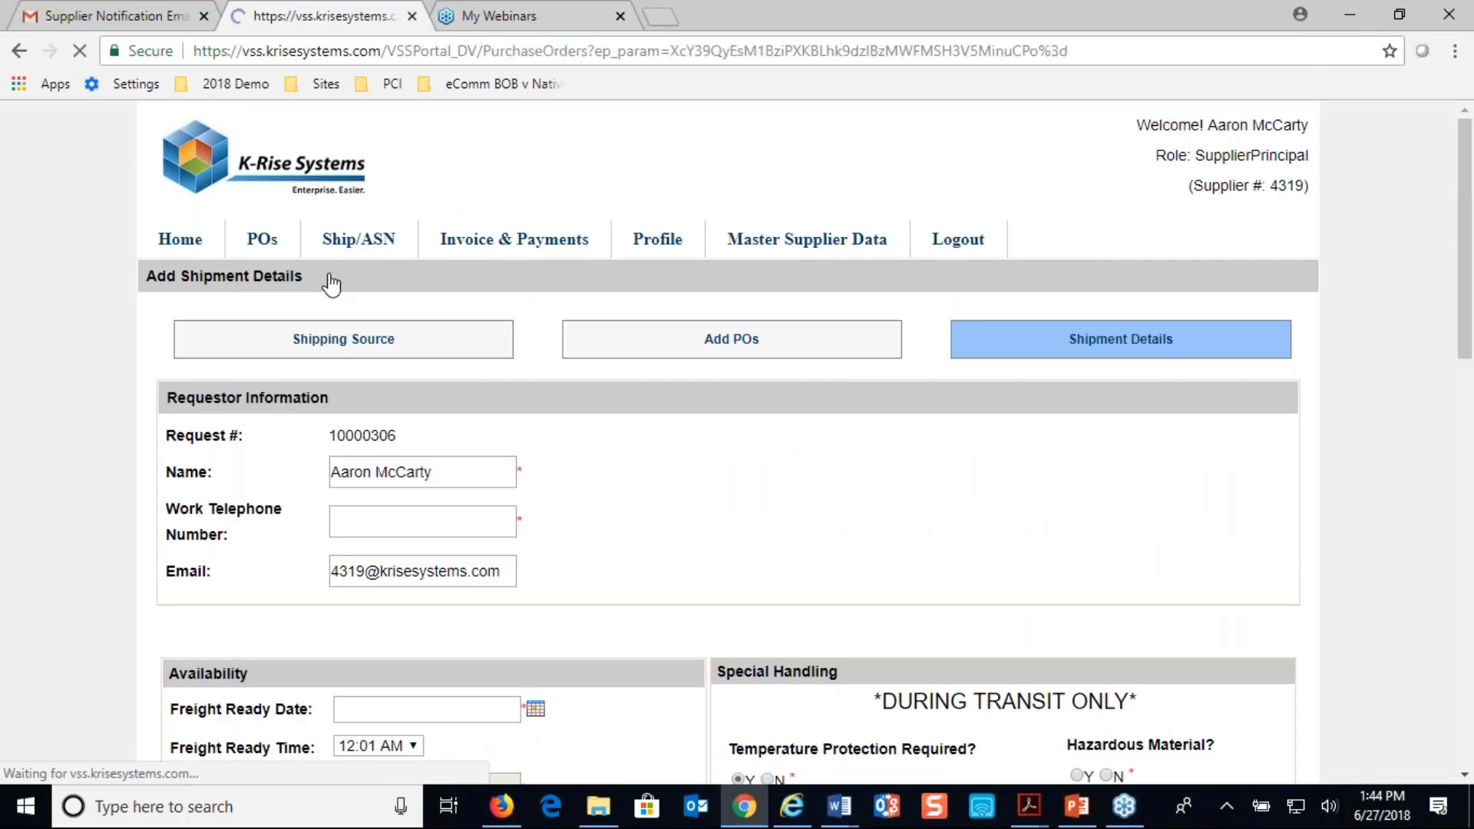
scroll(353, 353, down, 3)
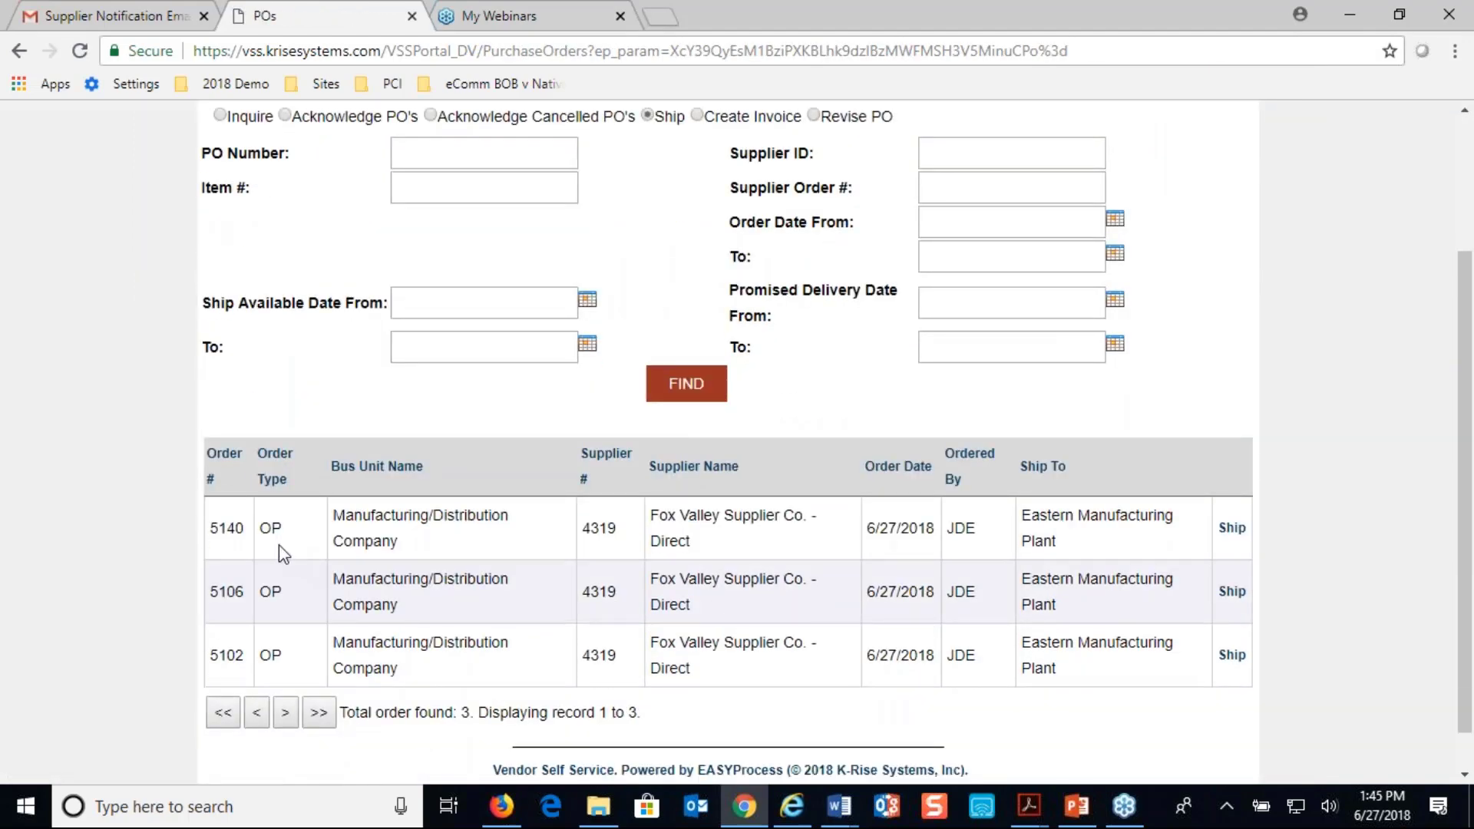
click(1232, 529)
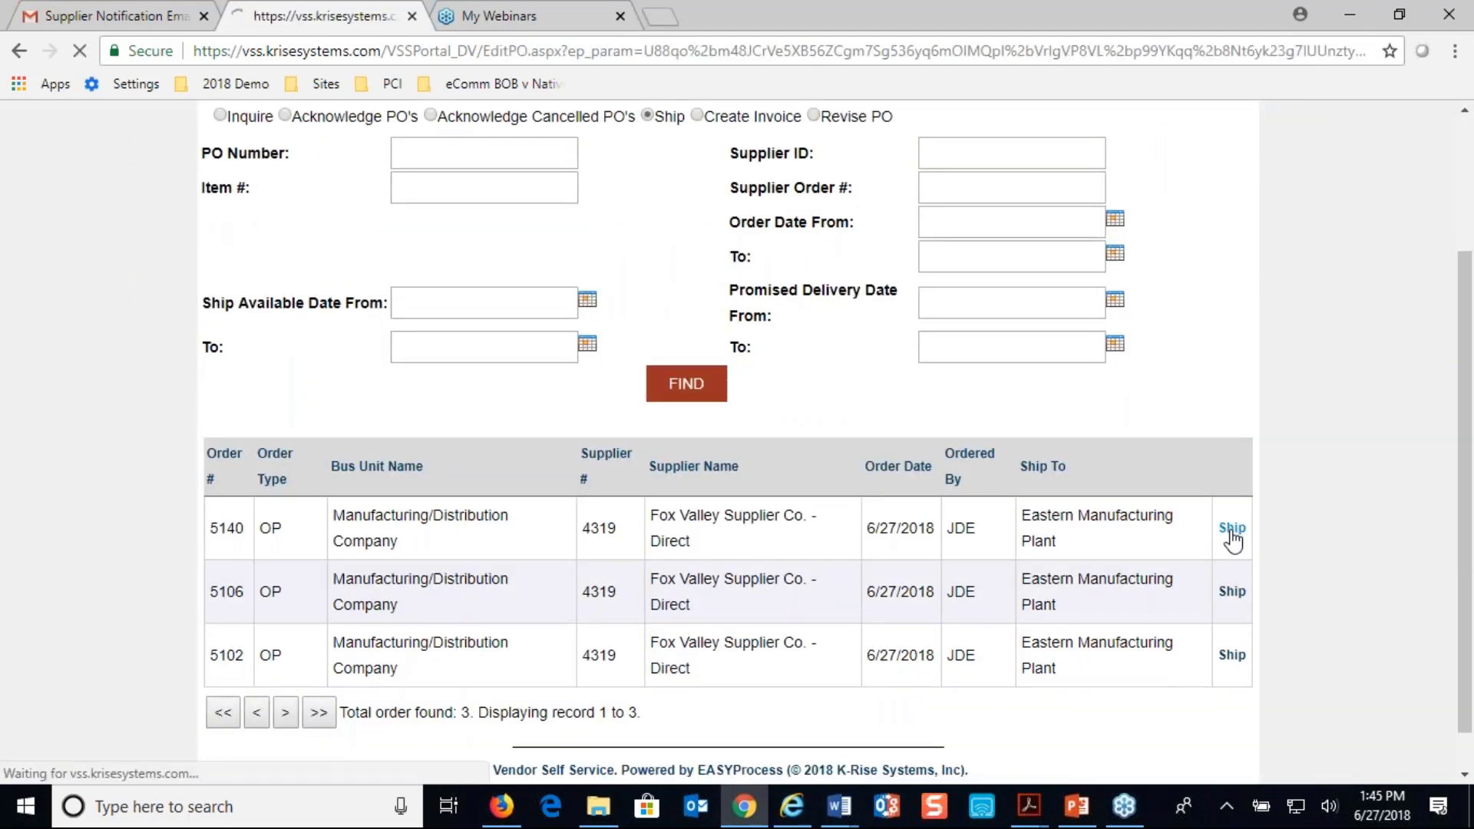
click(221, 571)
Set the pickup/reference number of line 1 to "Tracking #: 199988sdlff", based on the suggested earlier entry
scroll(231, 583, down, 3)
click(476, 535)
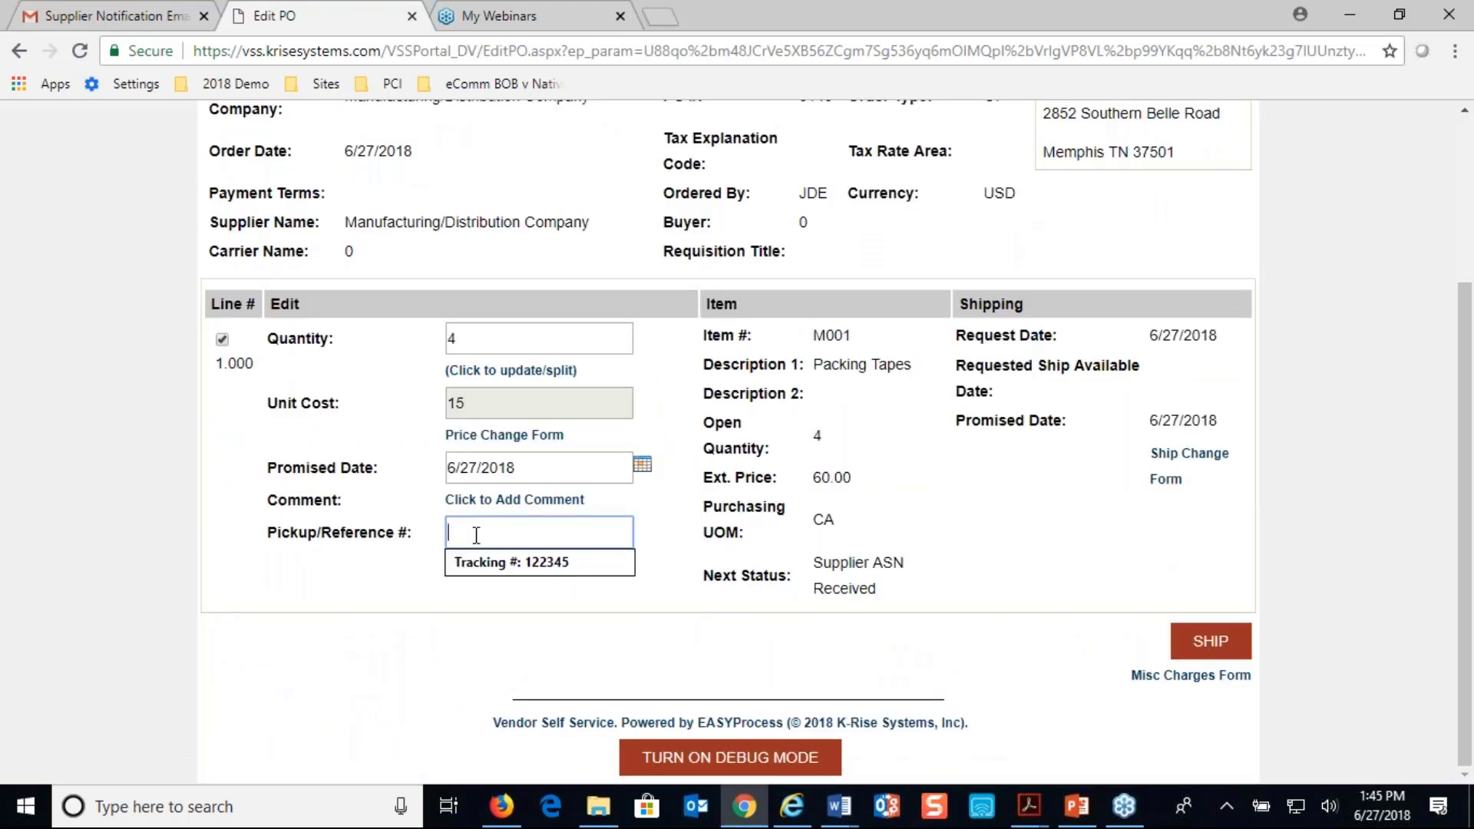
click(486, 559)
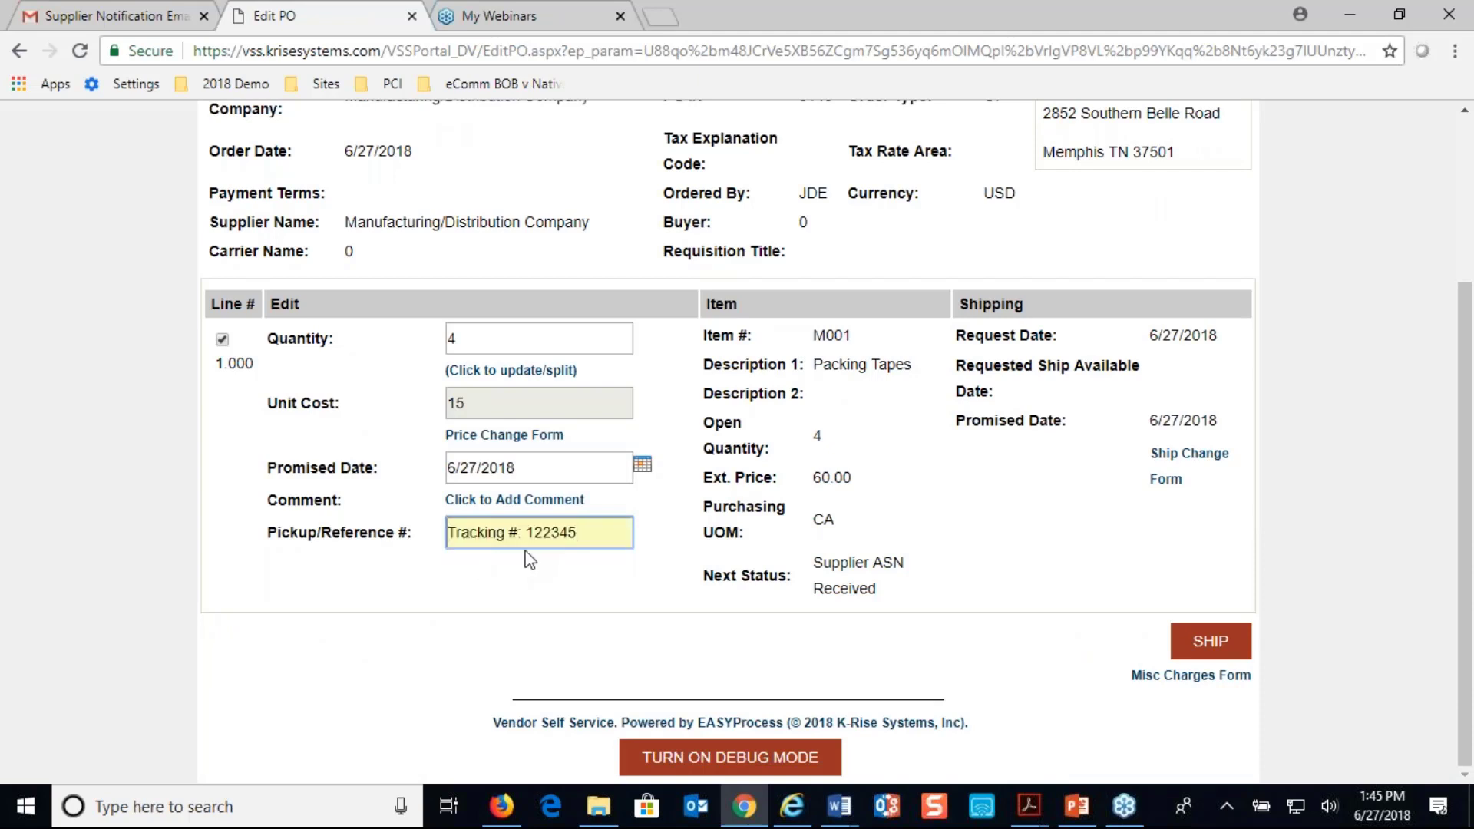
key(BackSpace)
key(BackSpace)
key(BackSpace)
key(BackSpace)
text(99988sdlff)
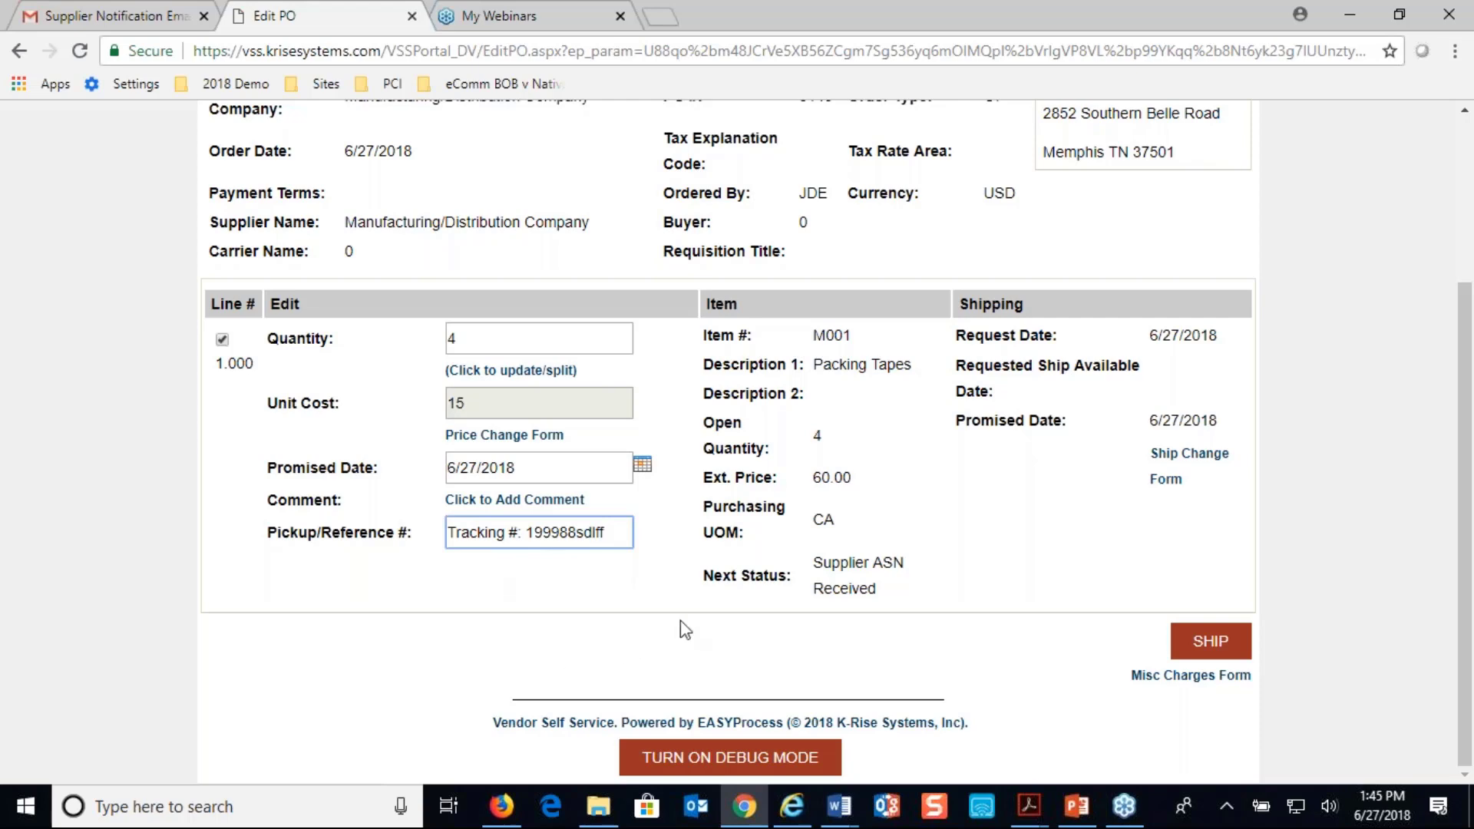
Ship the selected line of purchase order 5140 and confirm the changes for approval
click(1197, 651)
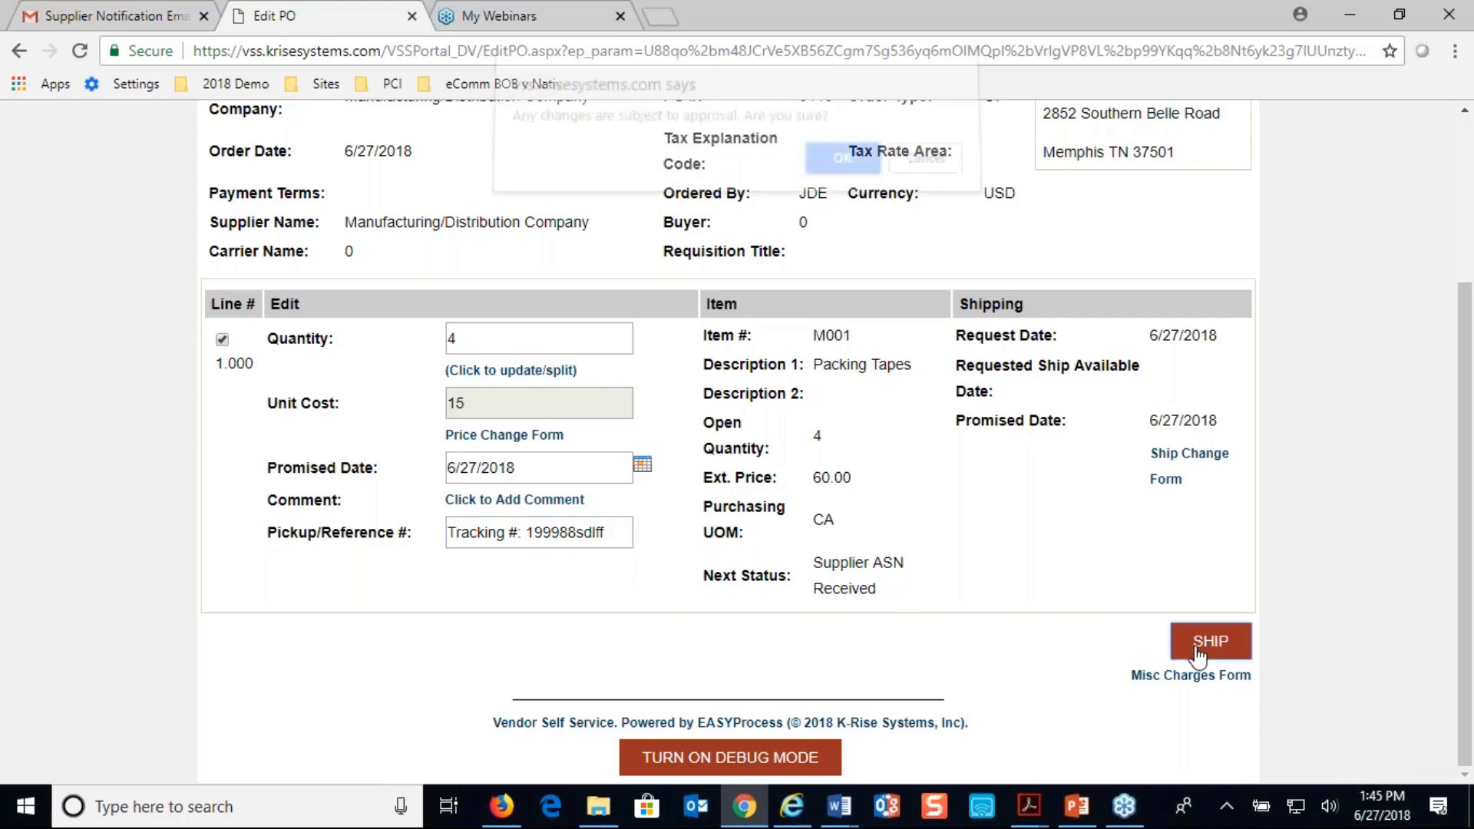
click(833, 164)
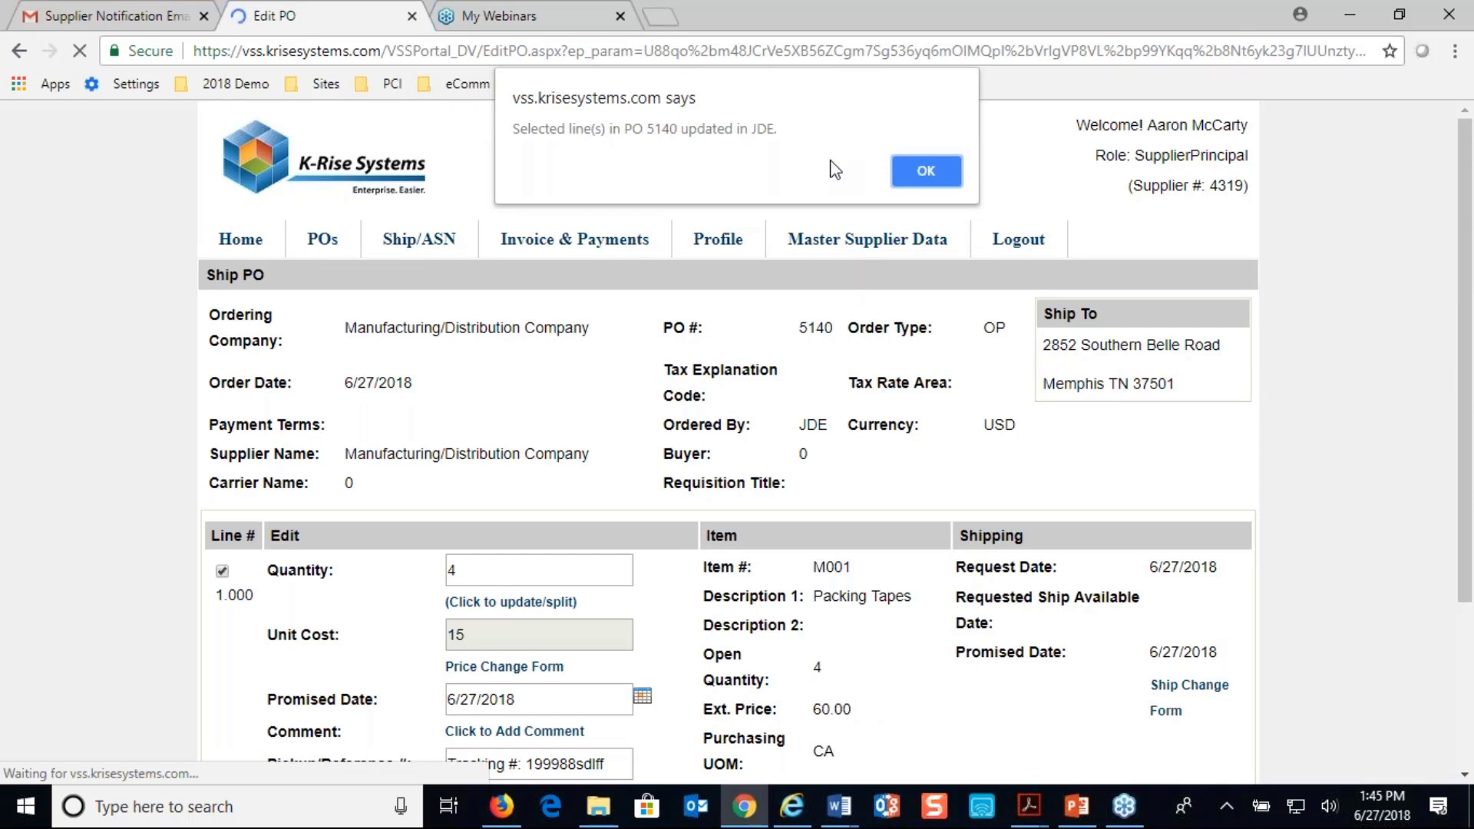
click(892, 175)
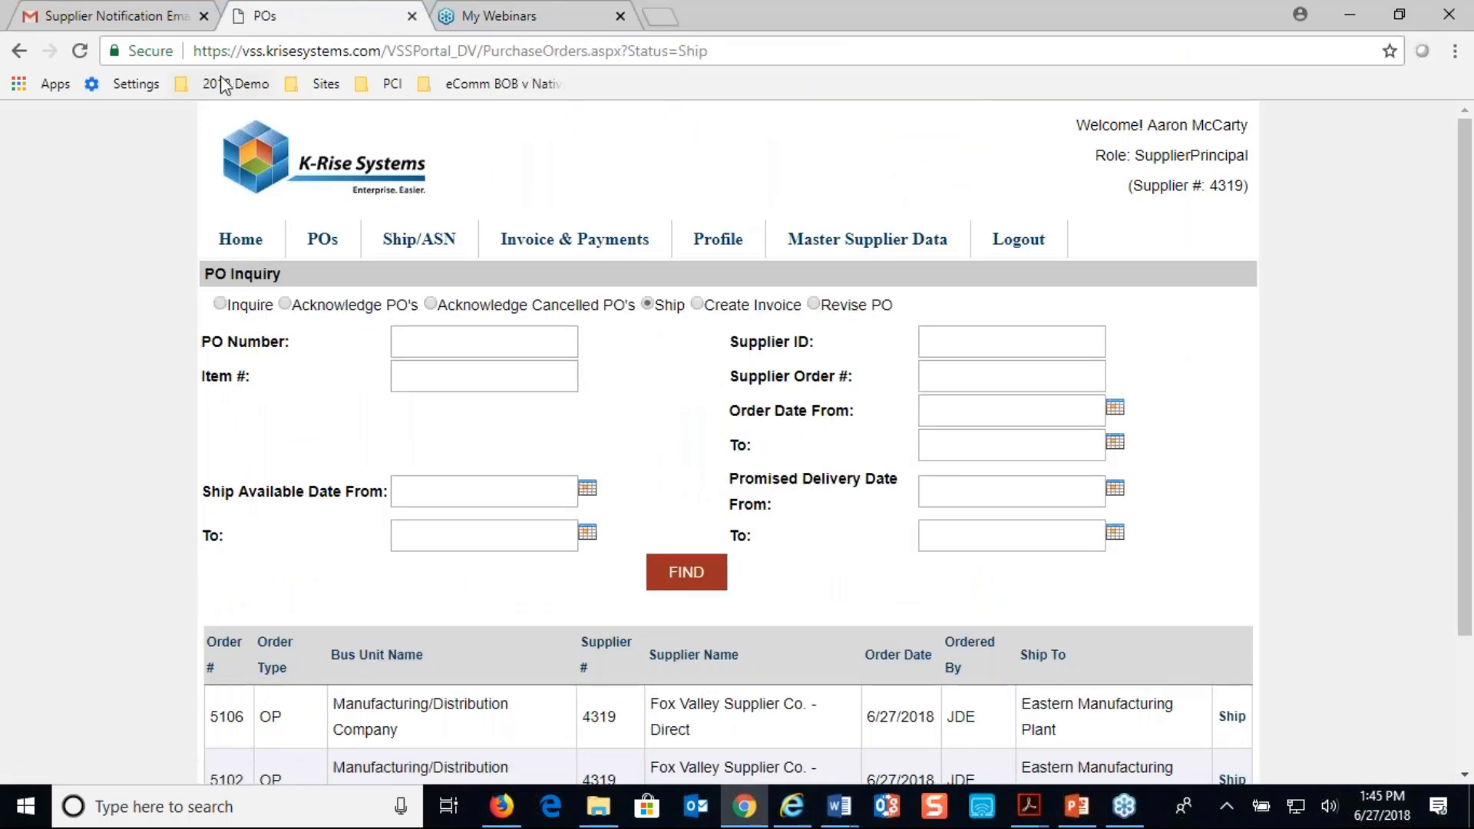
Switch to JD Edwards, close the media object viewer and reopen the order detail of purchase order 5140
click(501, 806)
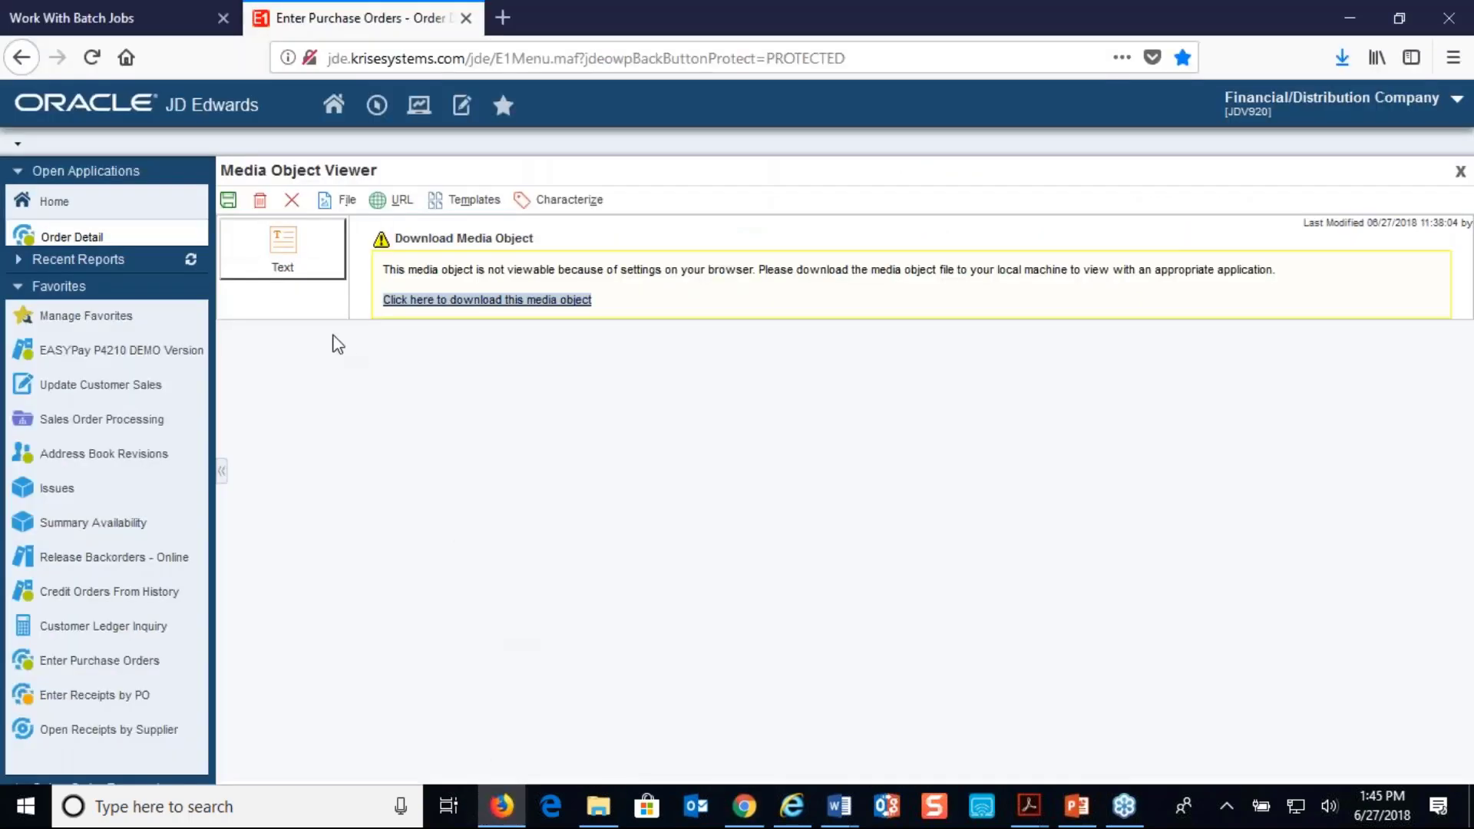
click(293, 202)
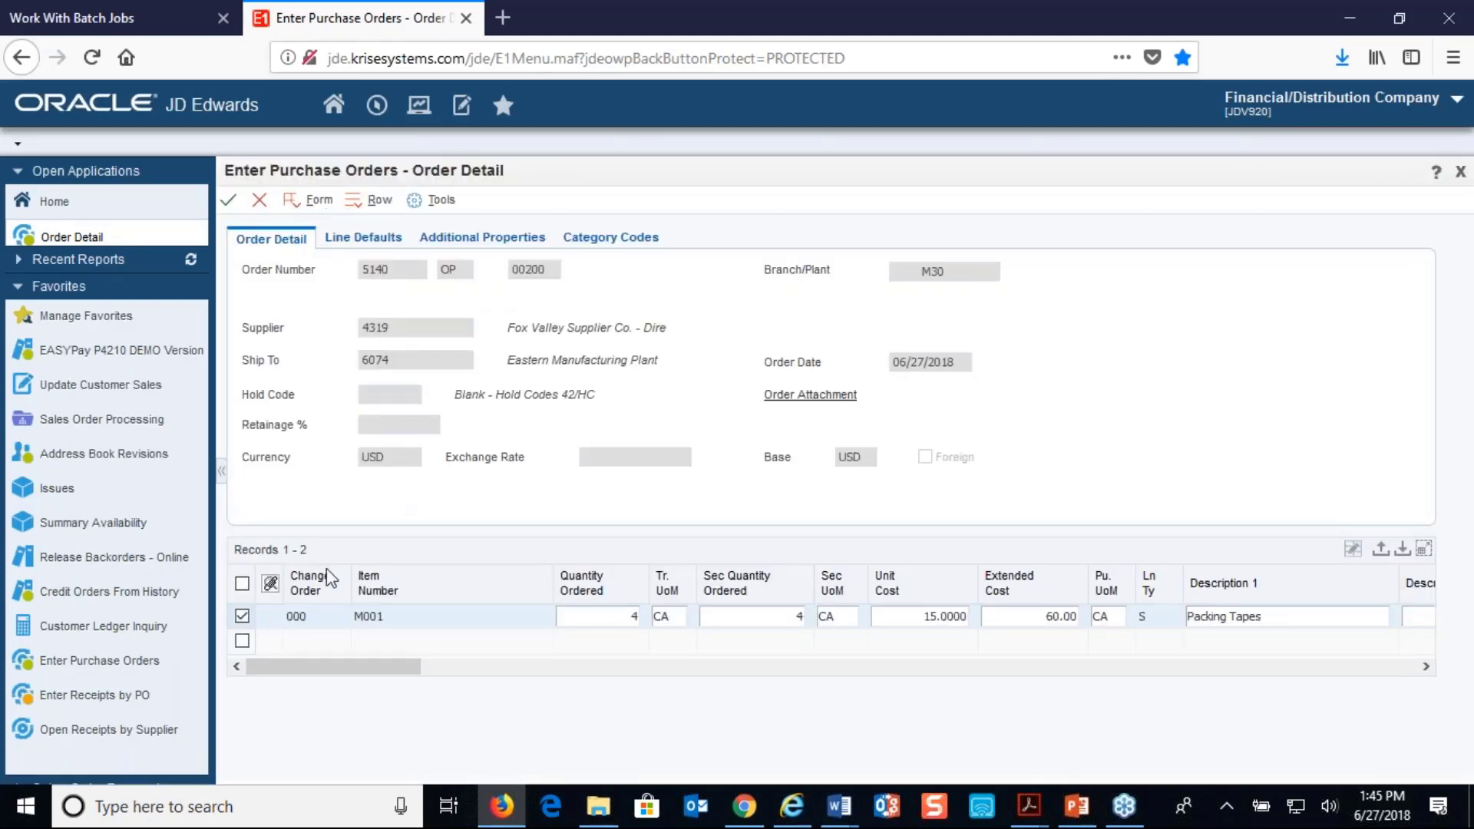
click(264, 202)
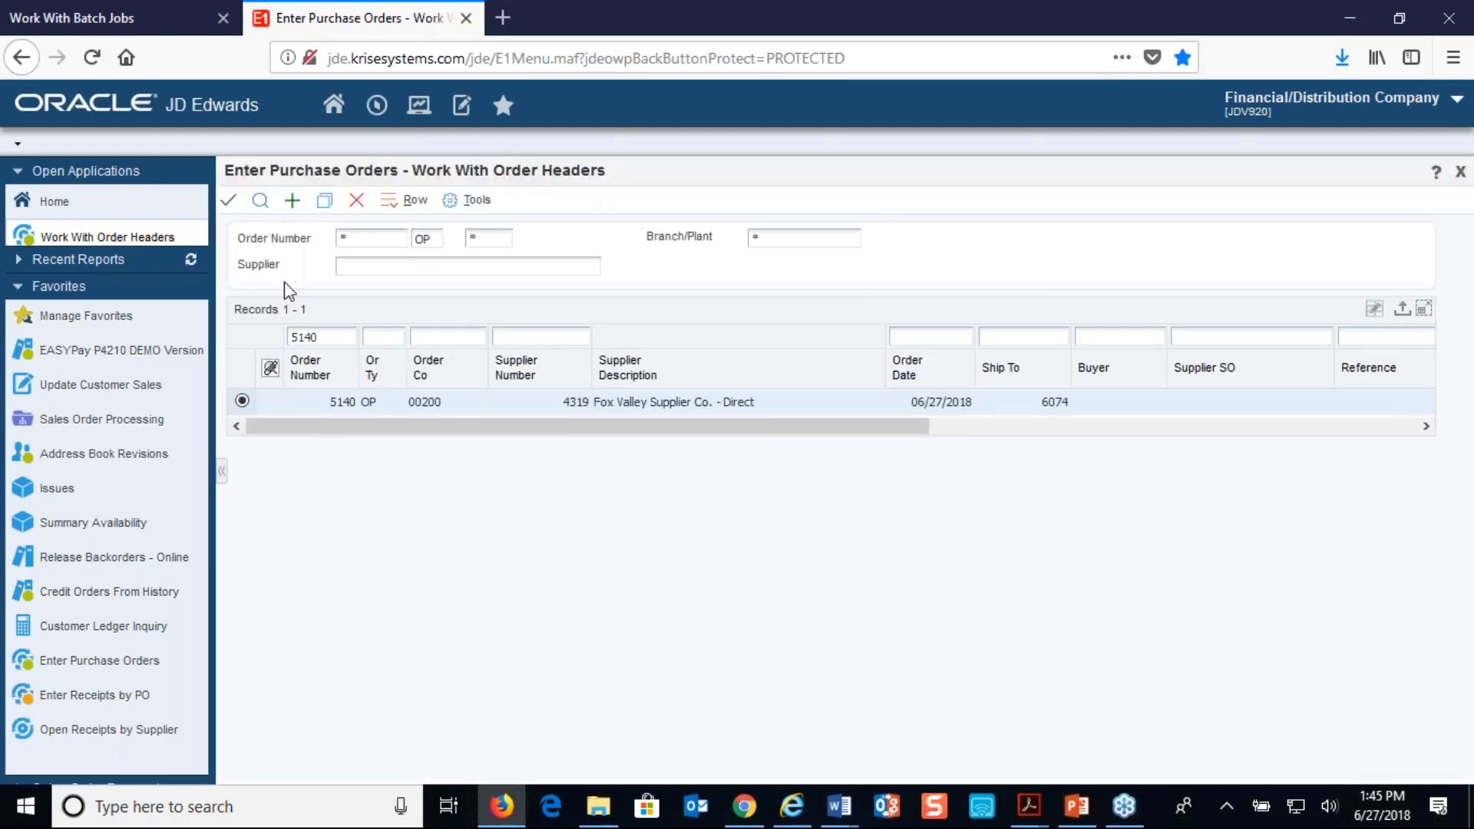
click(409, 200)
click(469, 334)
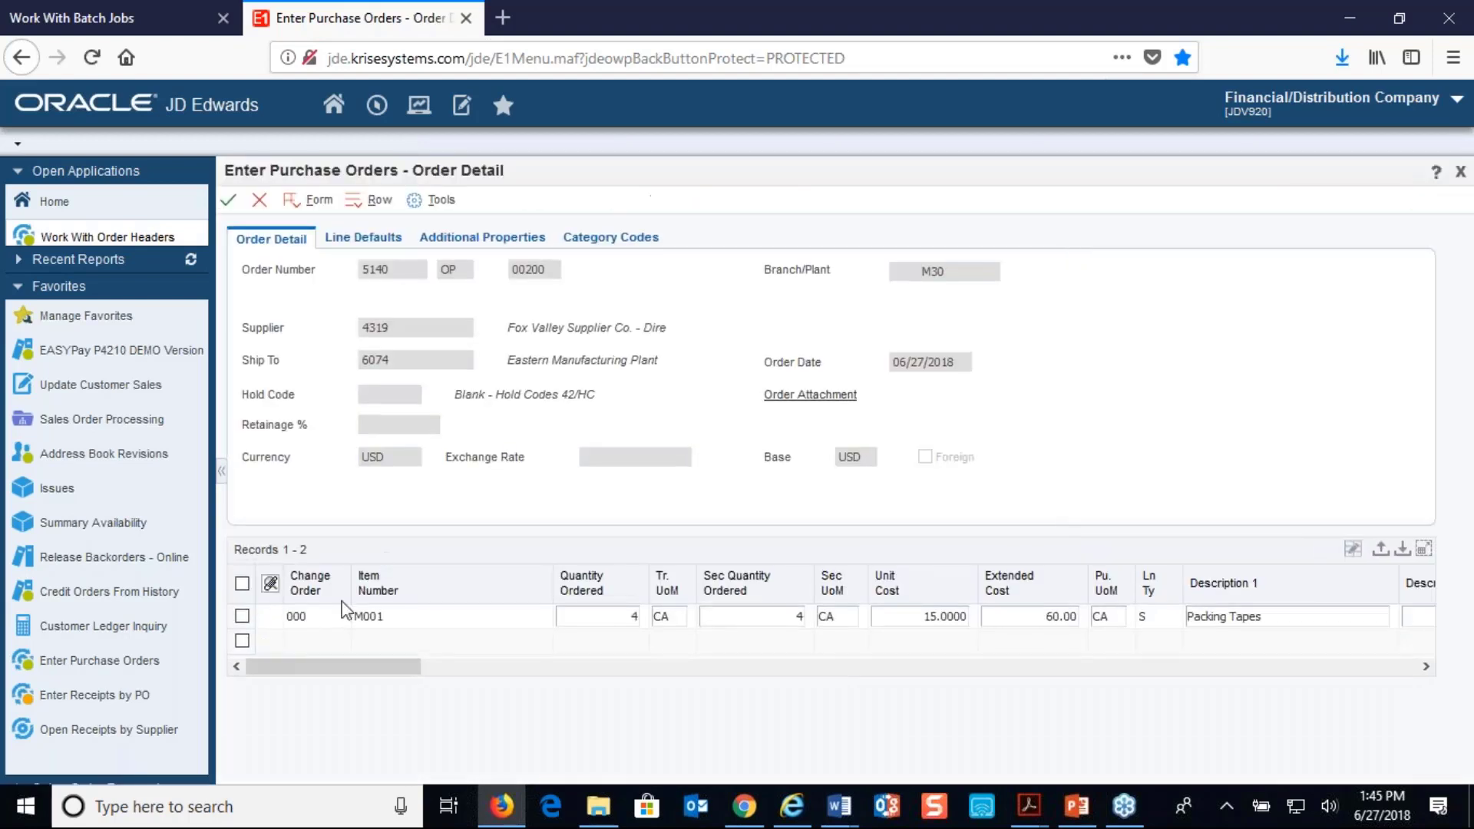
Examine the last status, next status and reference of the Packing Tapes line and close the order detail
drag(323, 655, 668, 684)
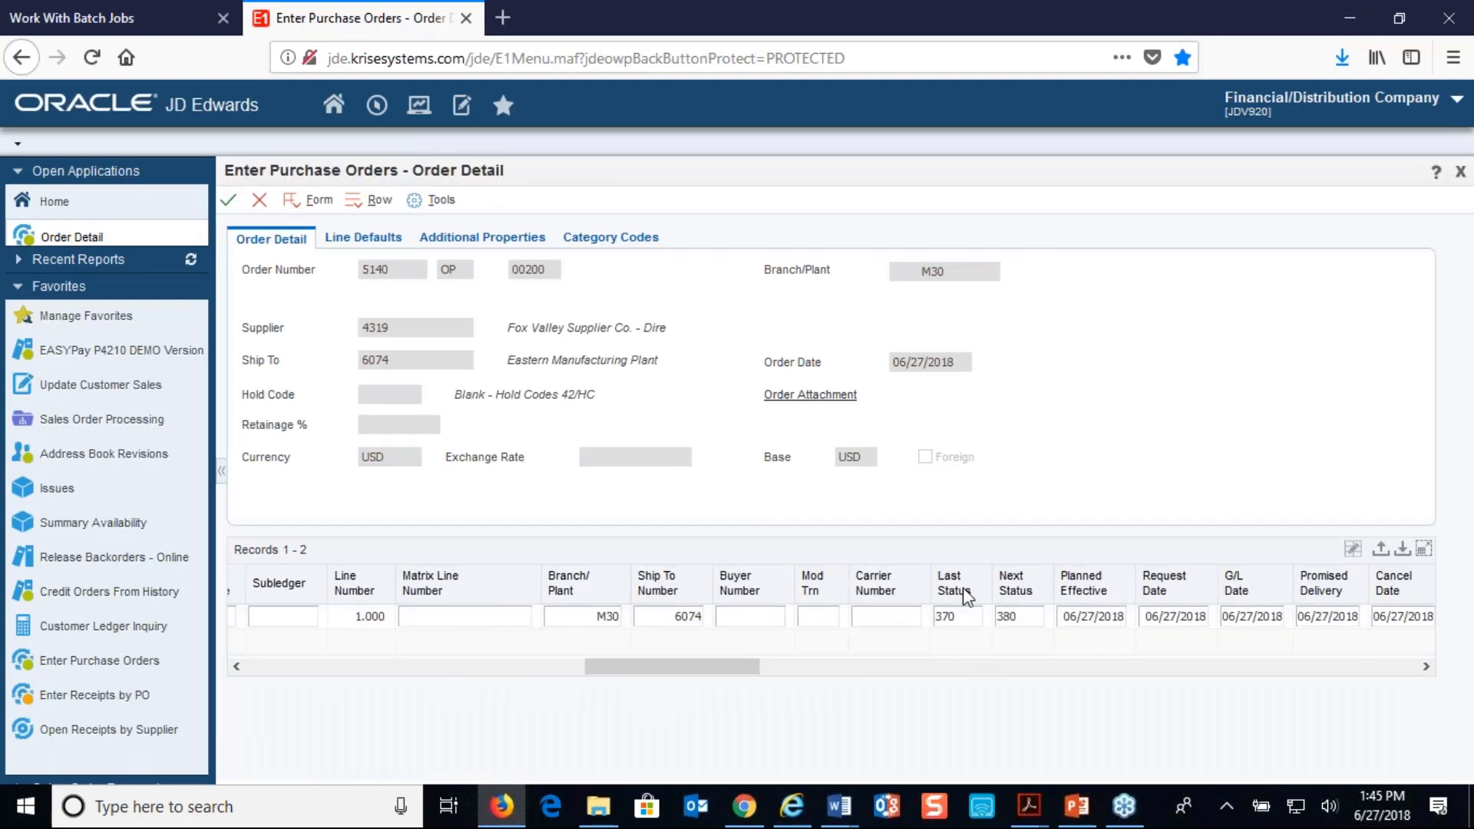
drag(740, 667, 1155, 681)
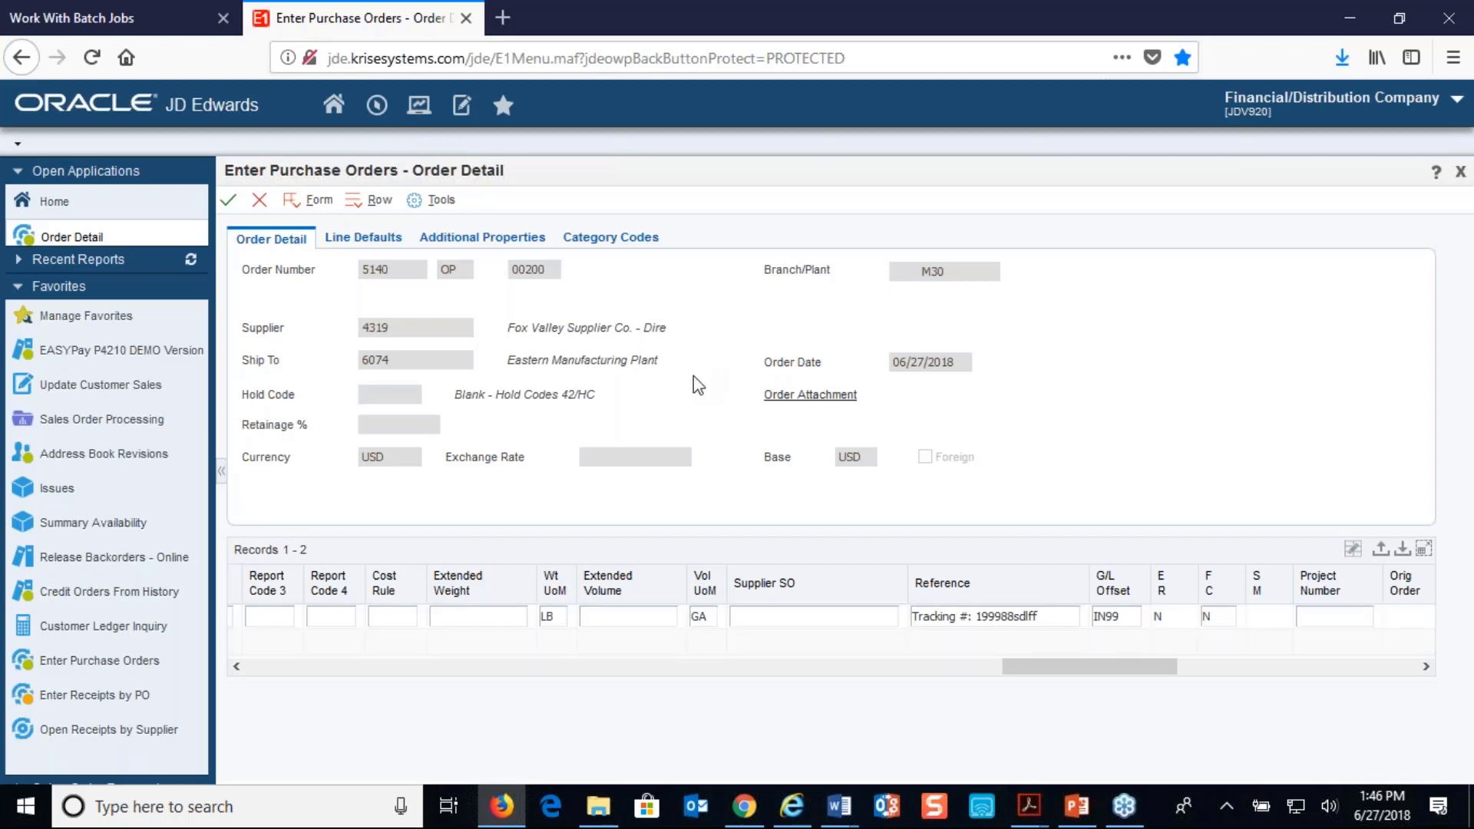
click(260, 200)
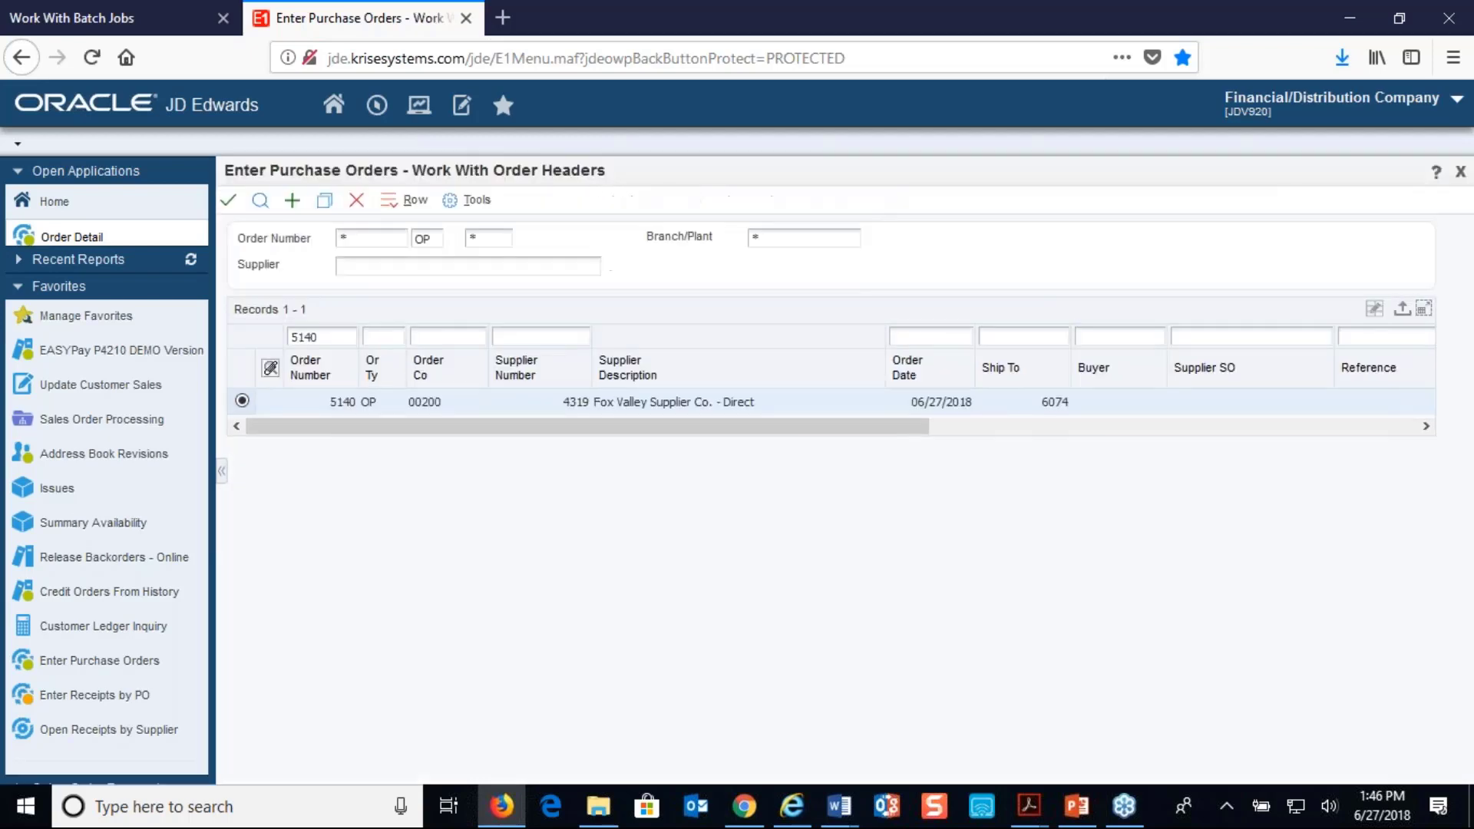
Run the SendSupplierNotificationEmail batch job in the portal and open the newest supplier notification email in the Gmail inbox
click(123, 23)
click(1045, 595)
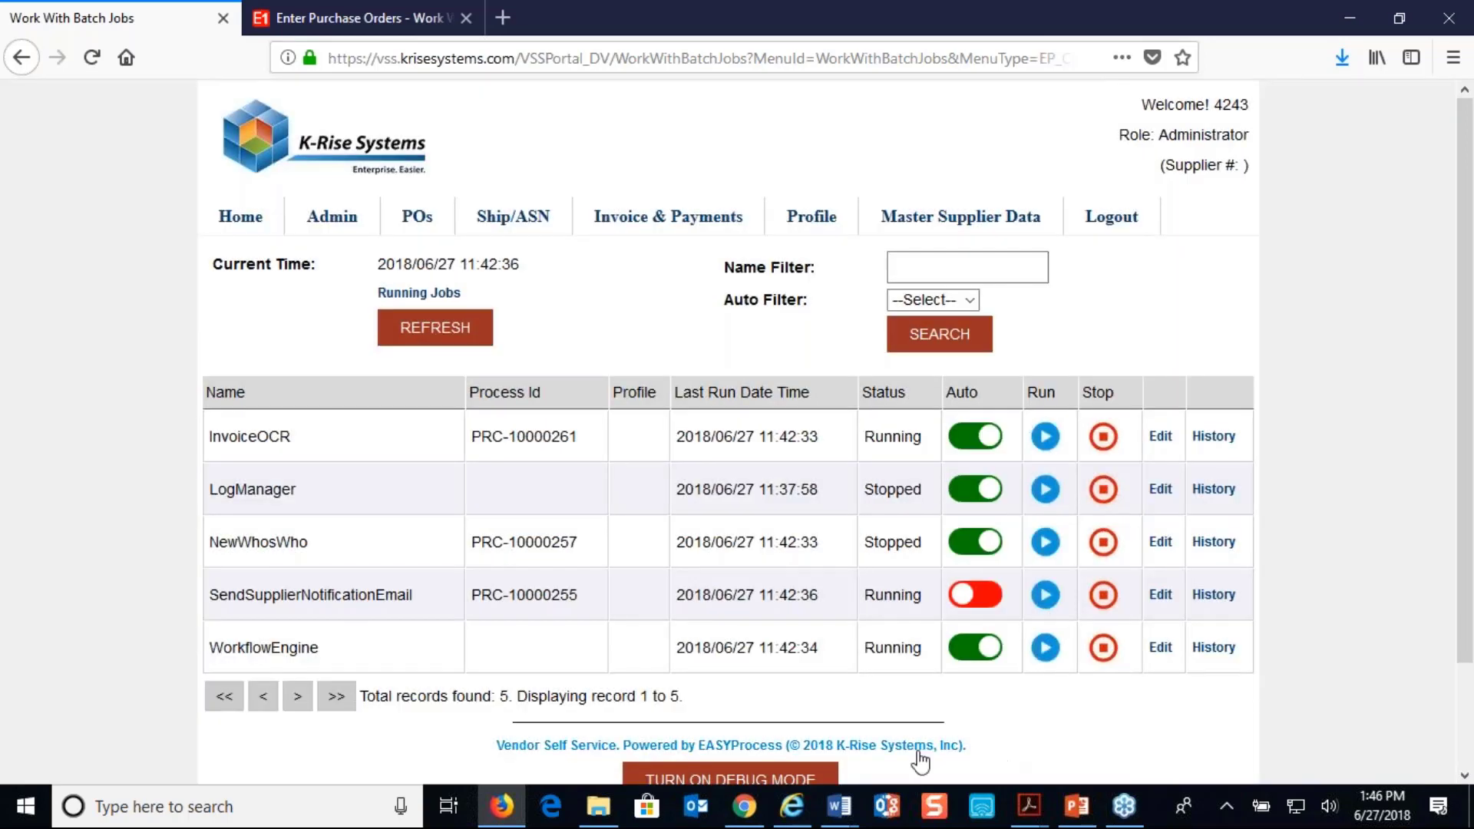
click(752, 811)
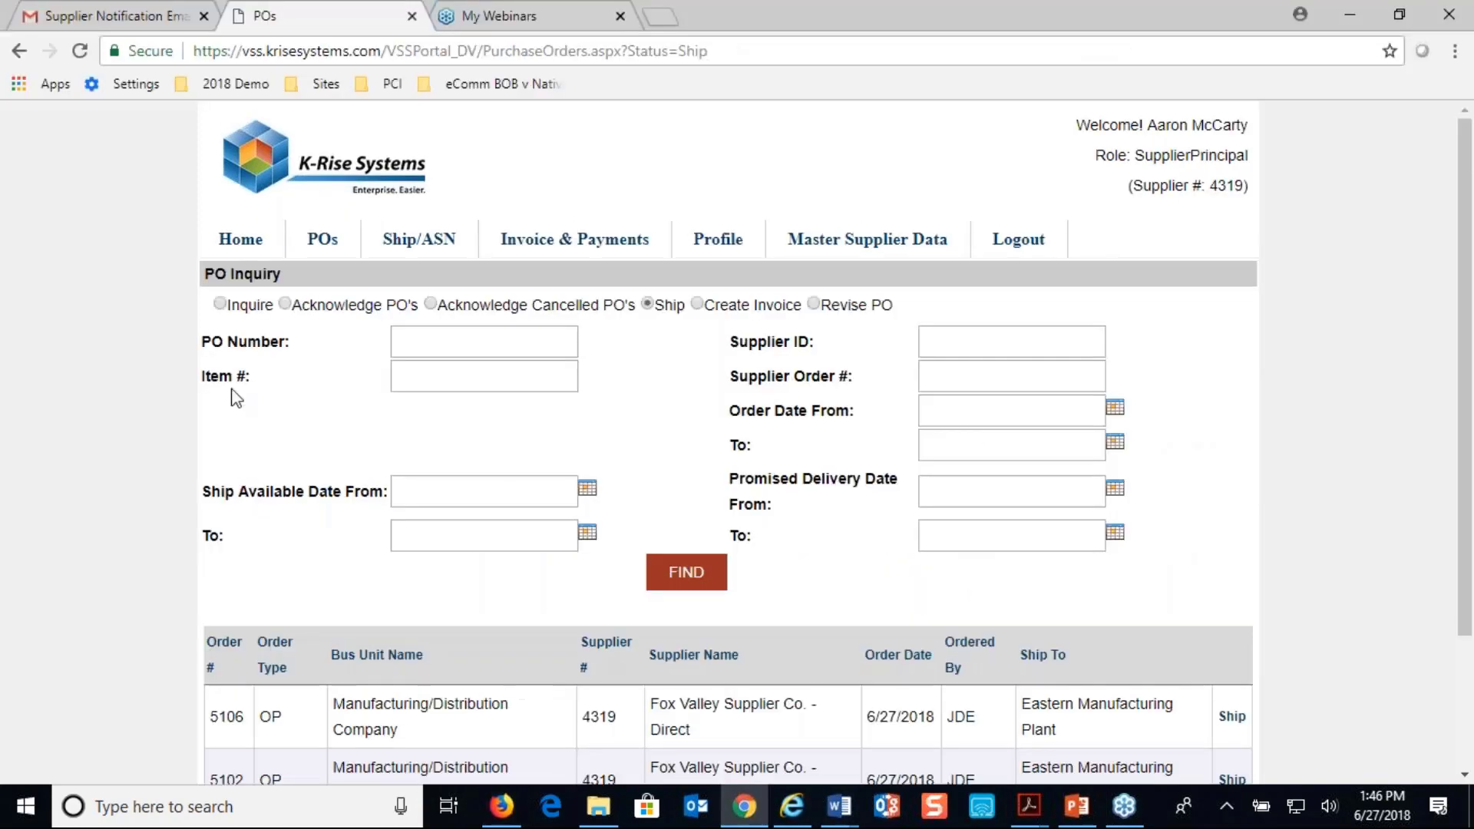
click(121, 18)
click(59, 283)
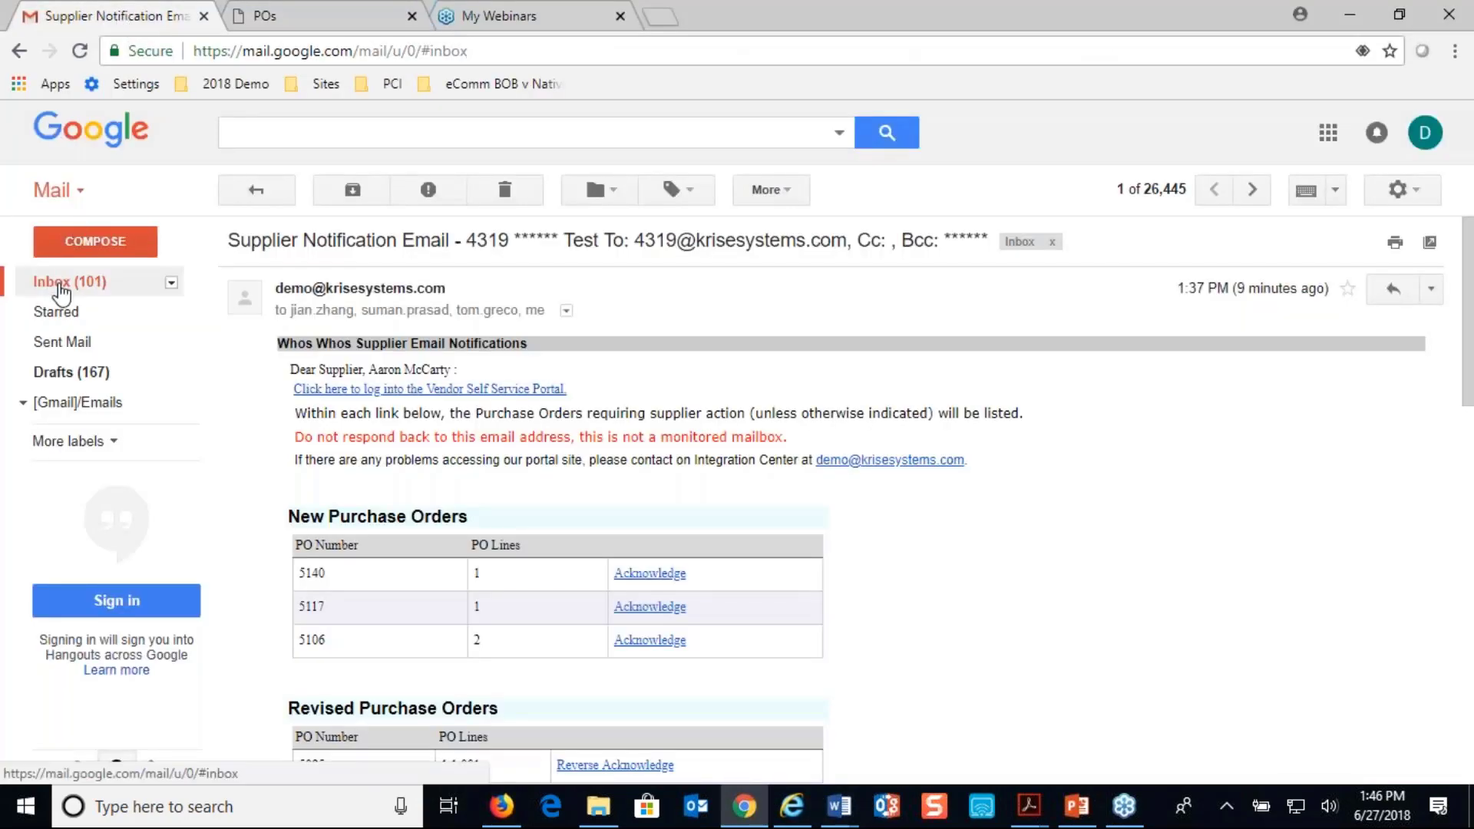
click(607, 238)
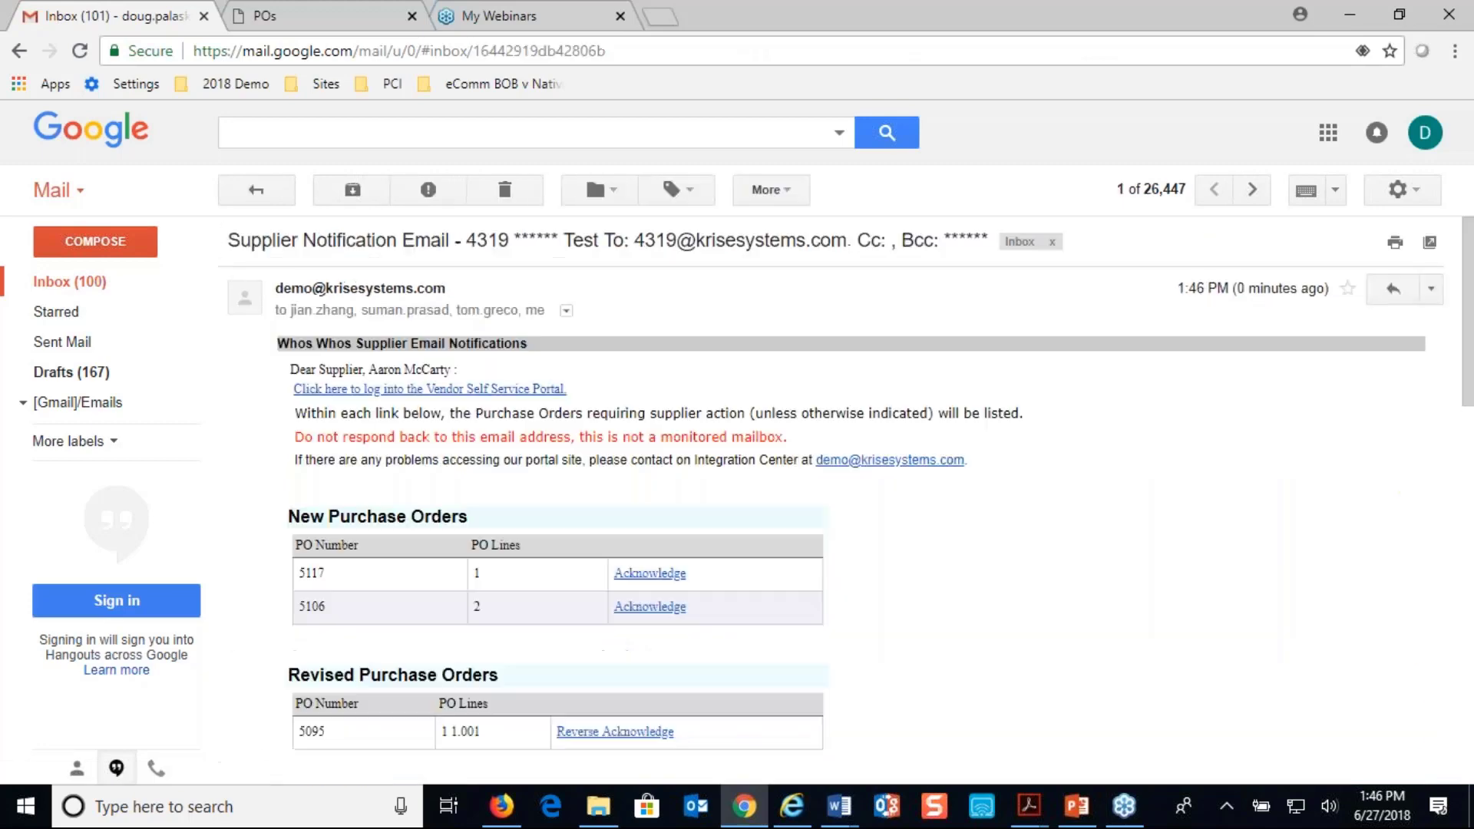
Send the email invoice for ready-to-invoice purchase order 5140 with INV-5131.pdf attached
scroll(614, 240, down, 8)
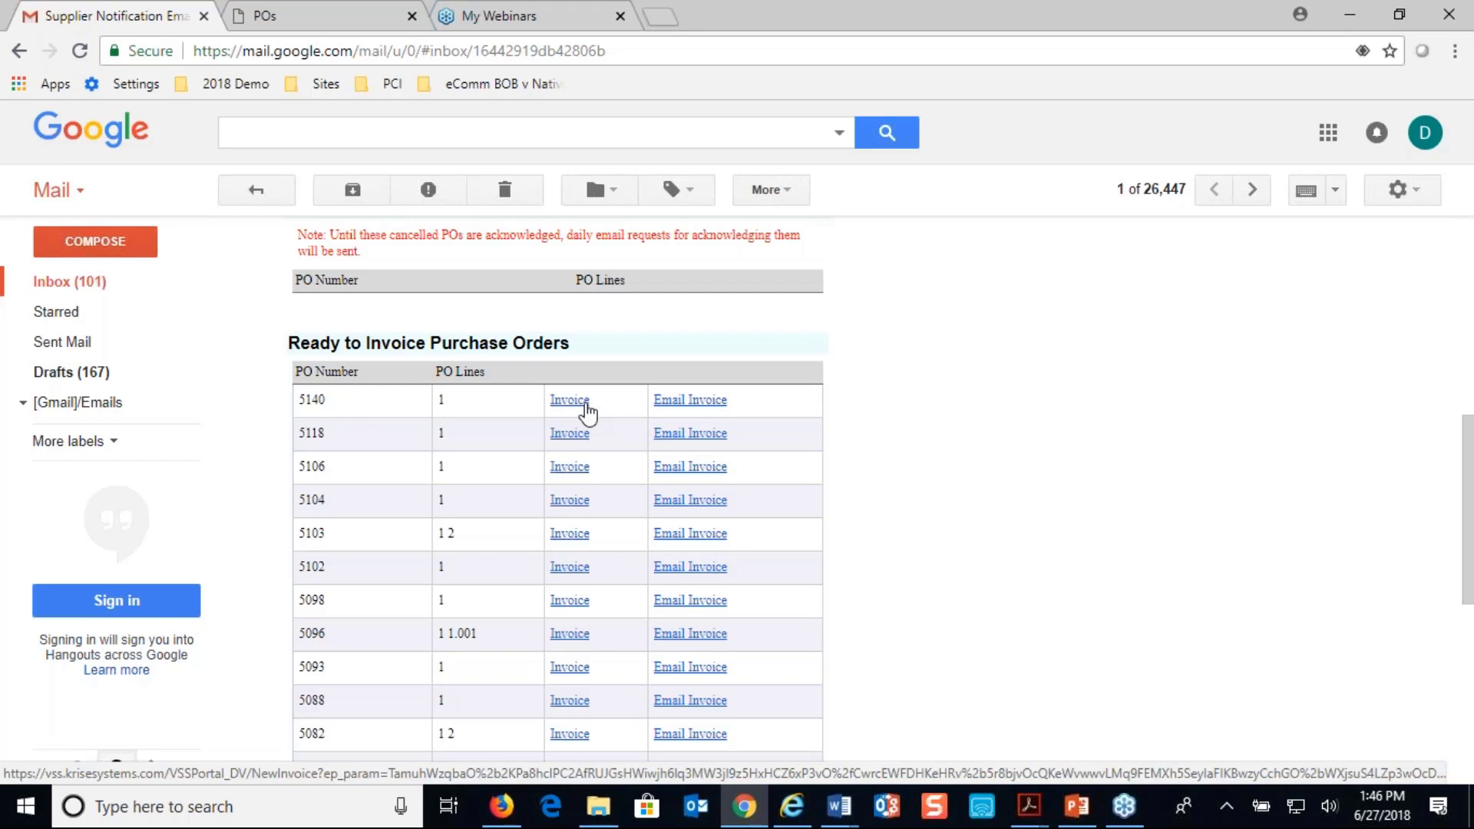
click(680, 413)
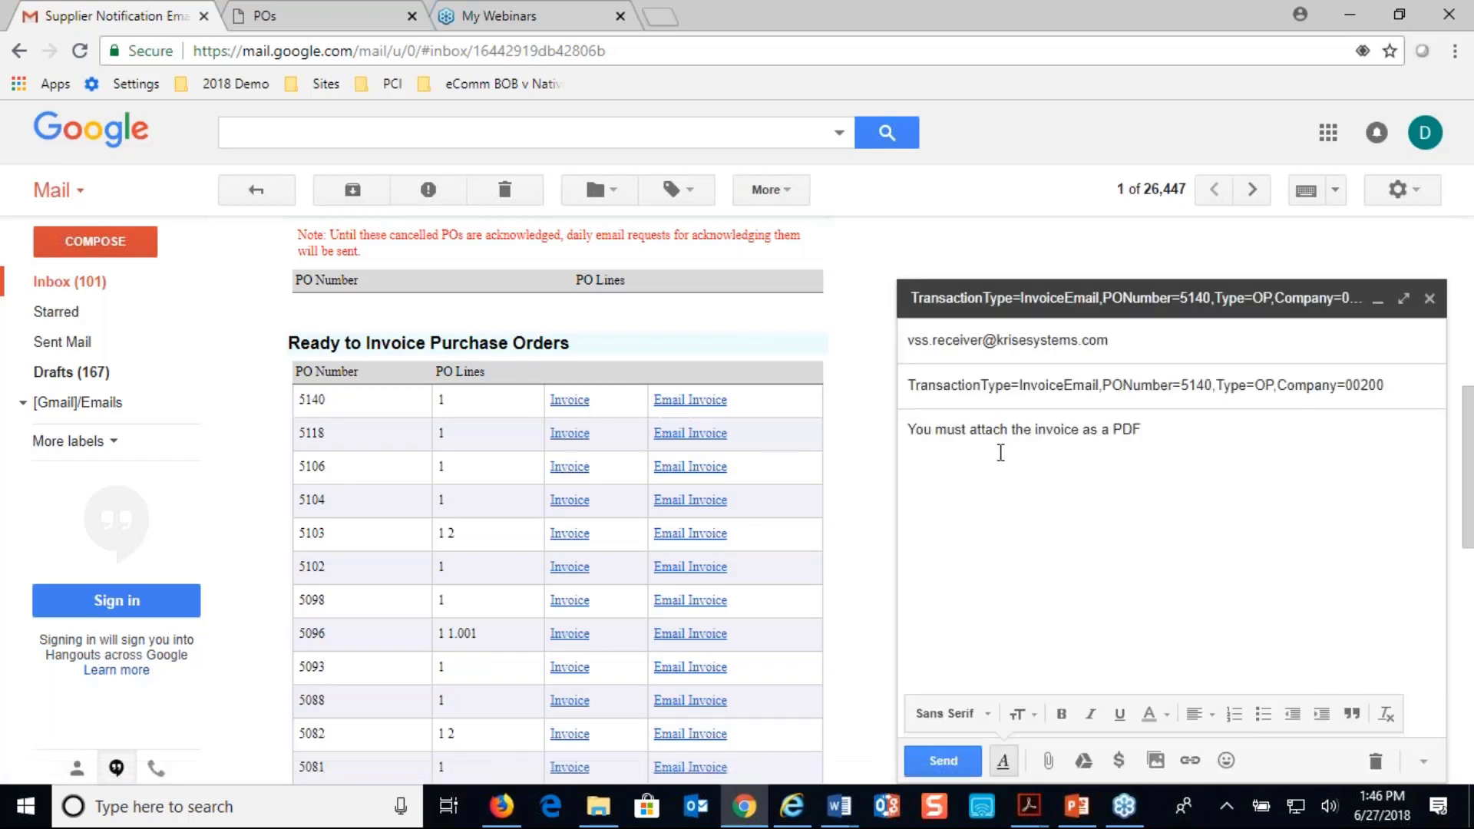
click(1047, 760)
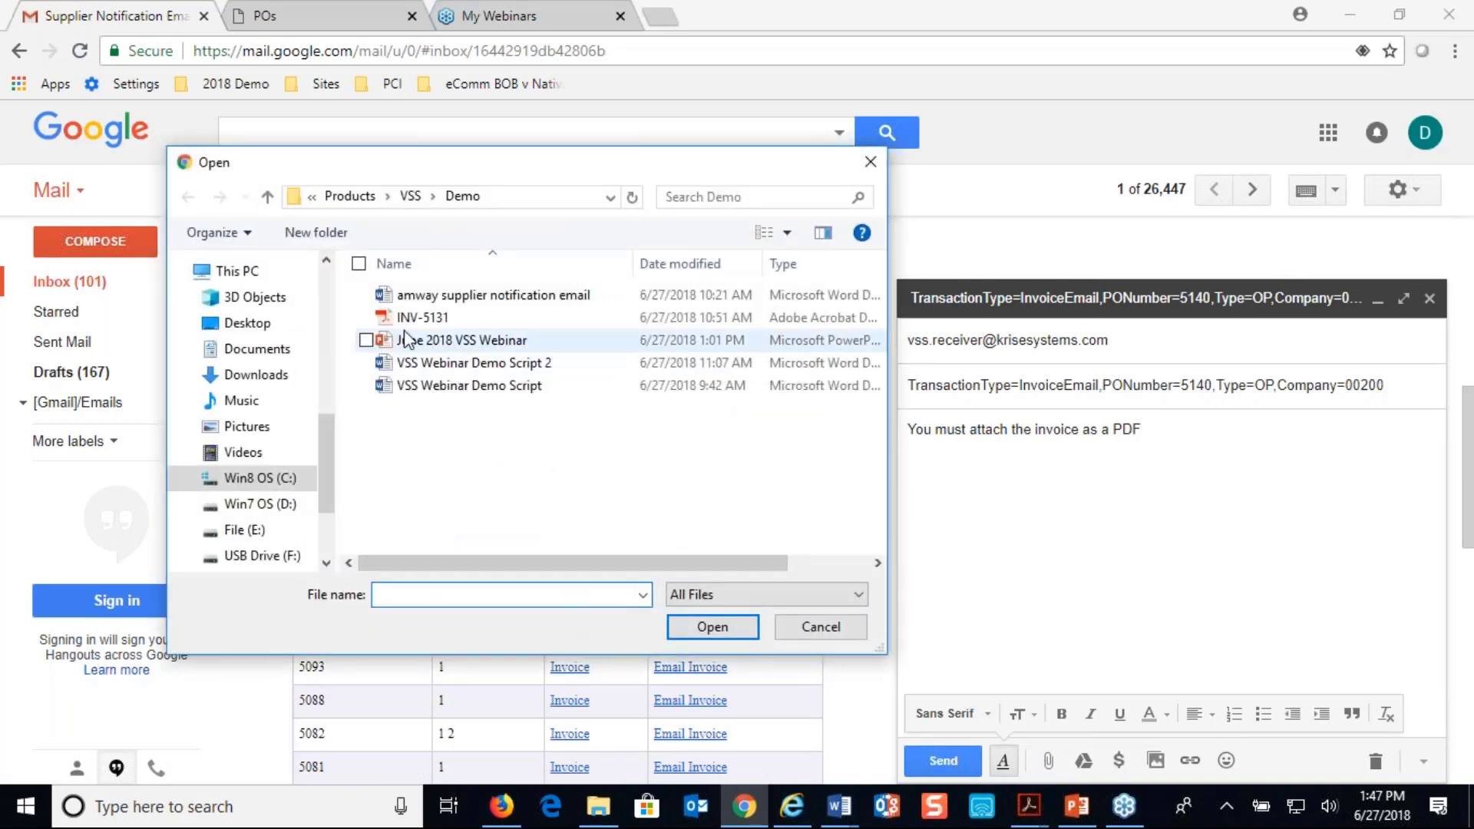
double_click(422, 317)
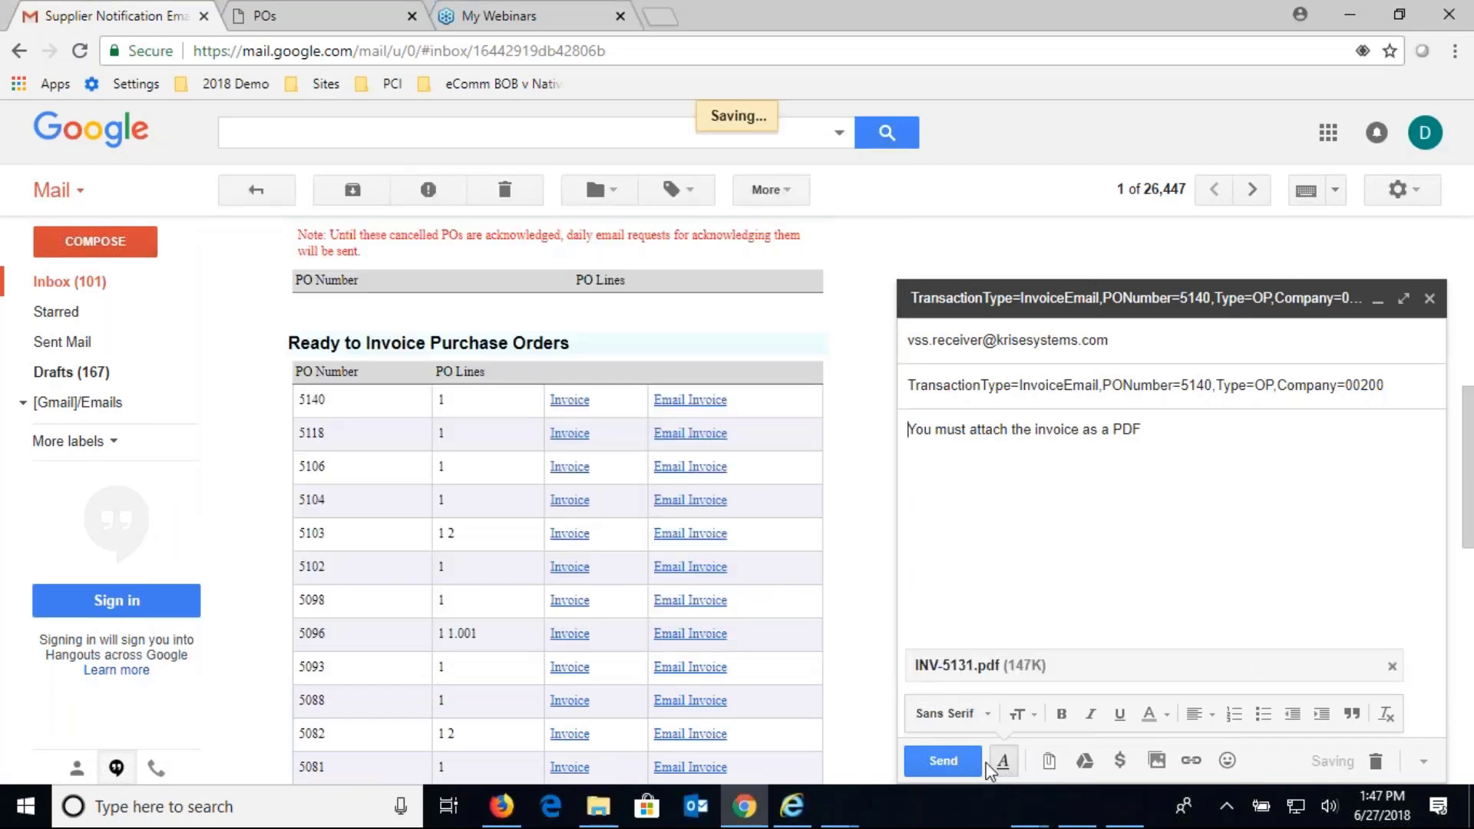
click(947, 763)
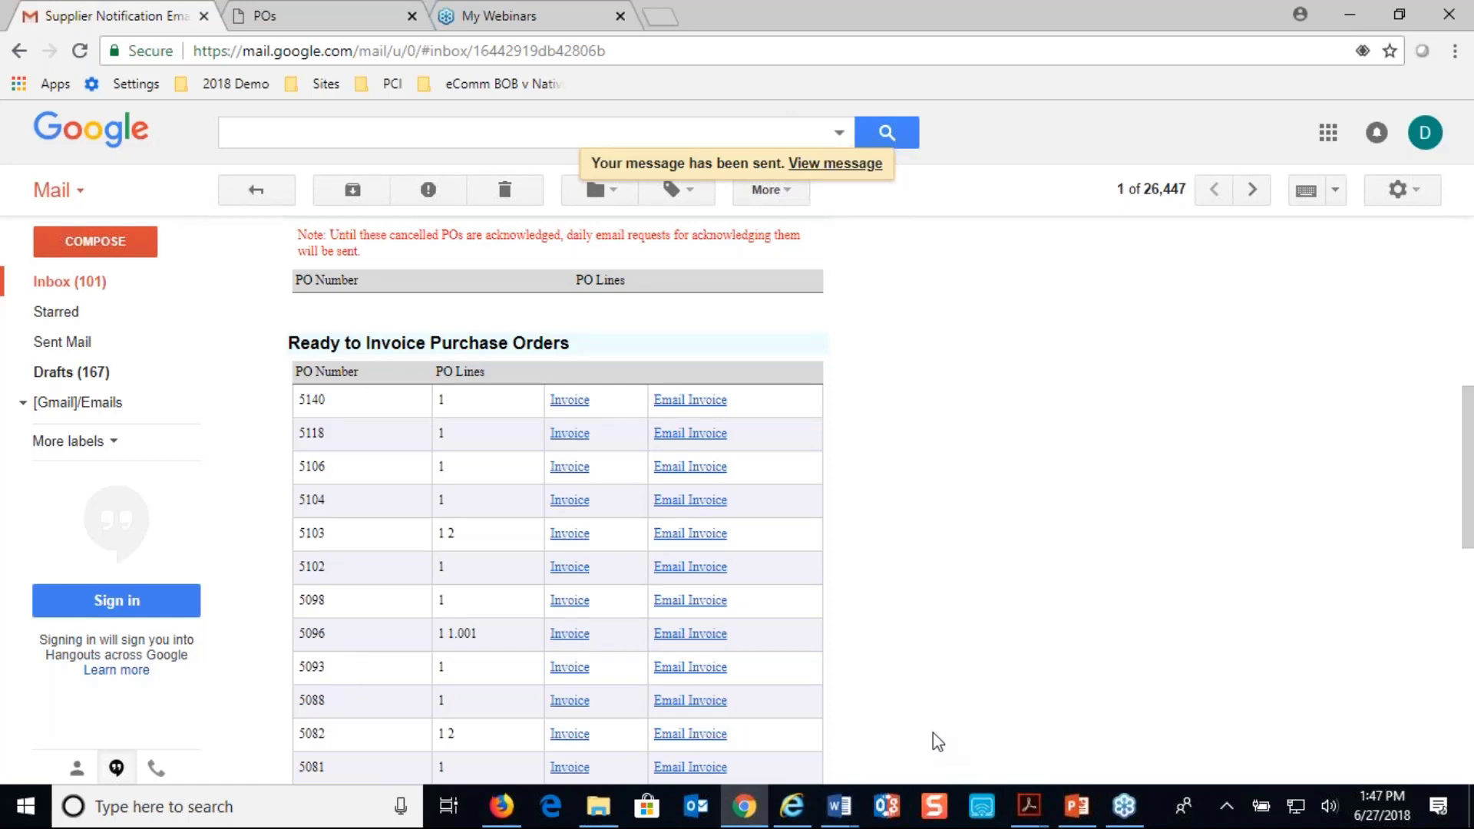
Switch to the administrator portal, list all invoices and reload the list to follow the status of the invoice for purchase order 5140
click(499, 804)
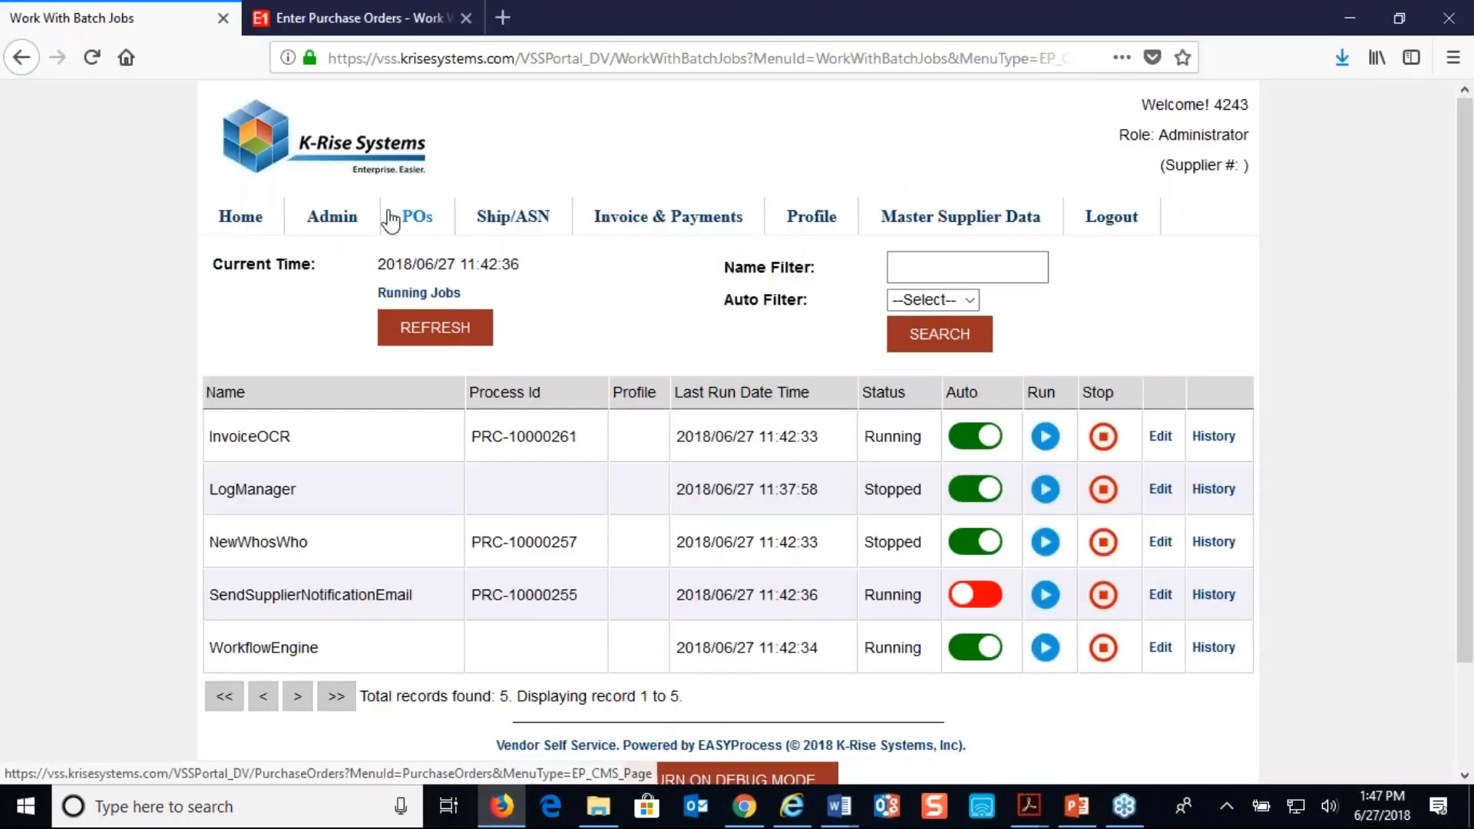
mouse_move(608, 260)
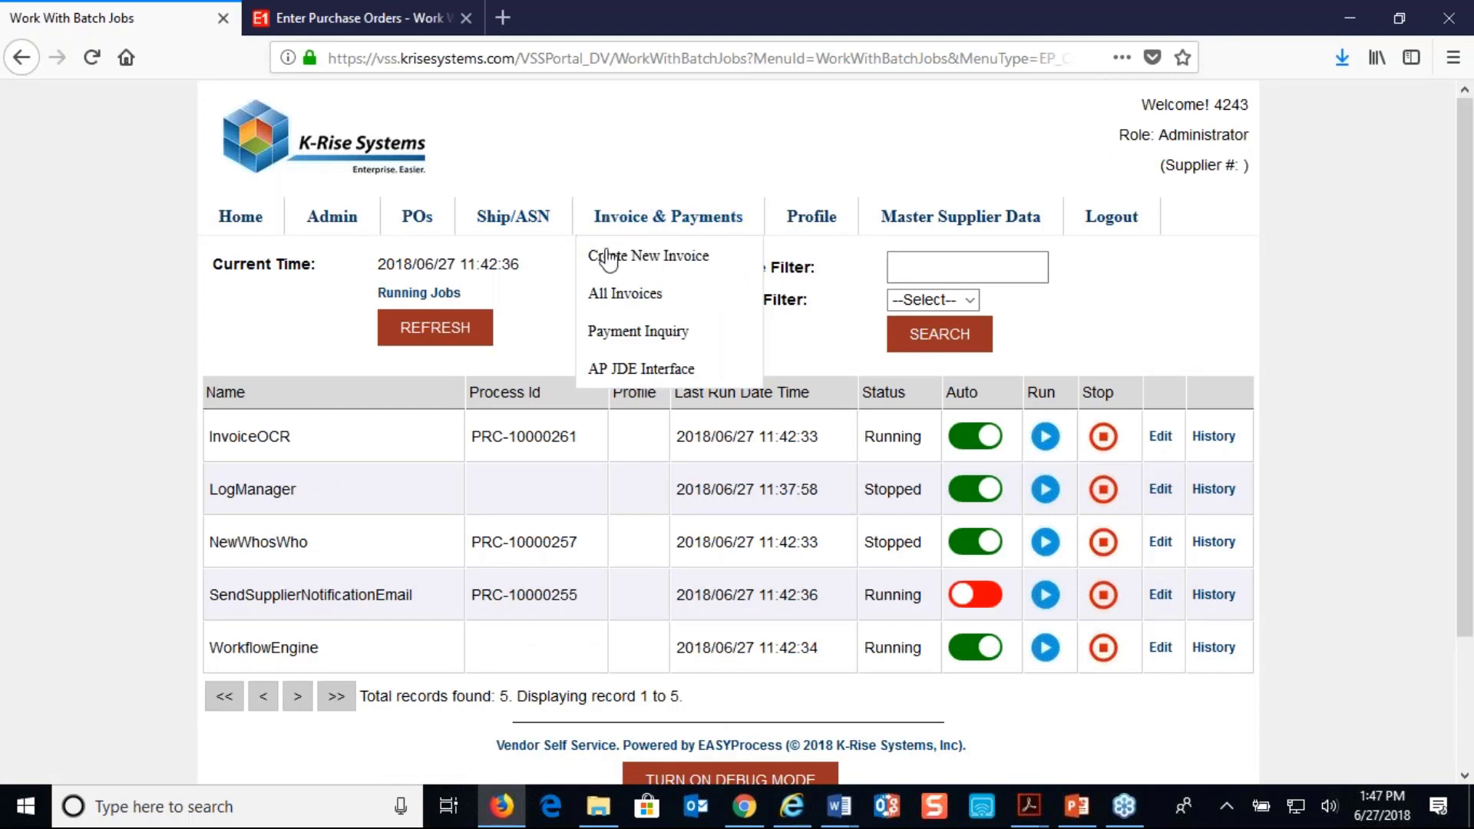
click(596, 293)
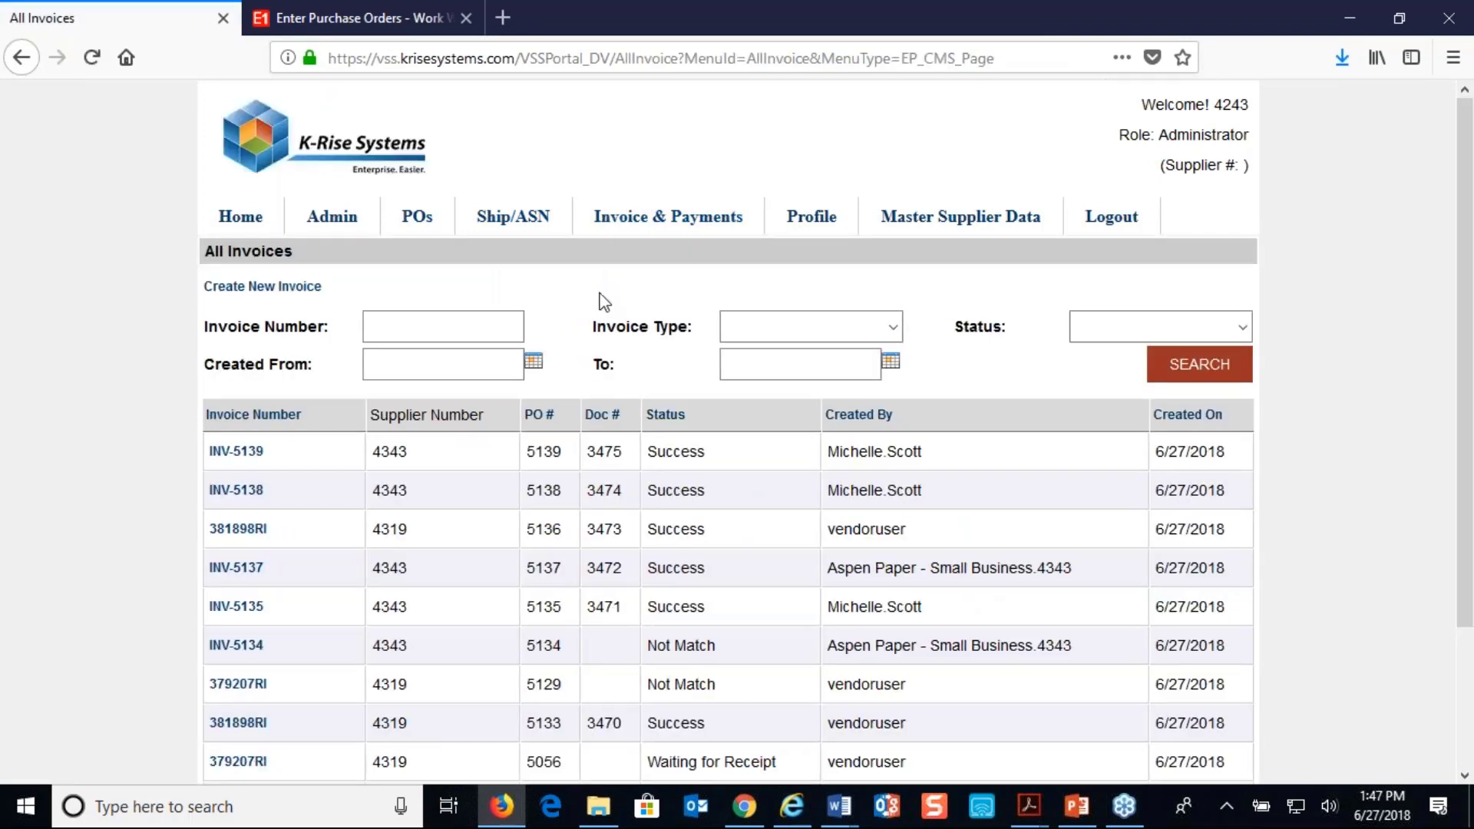
mouse_move(667, 222)
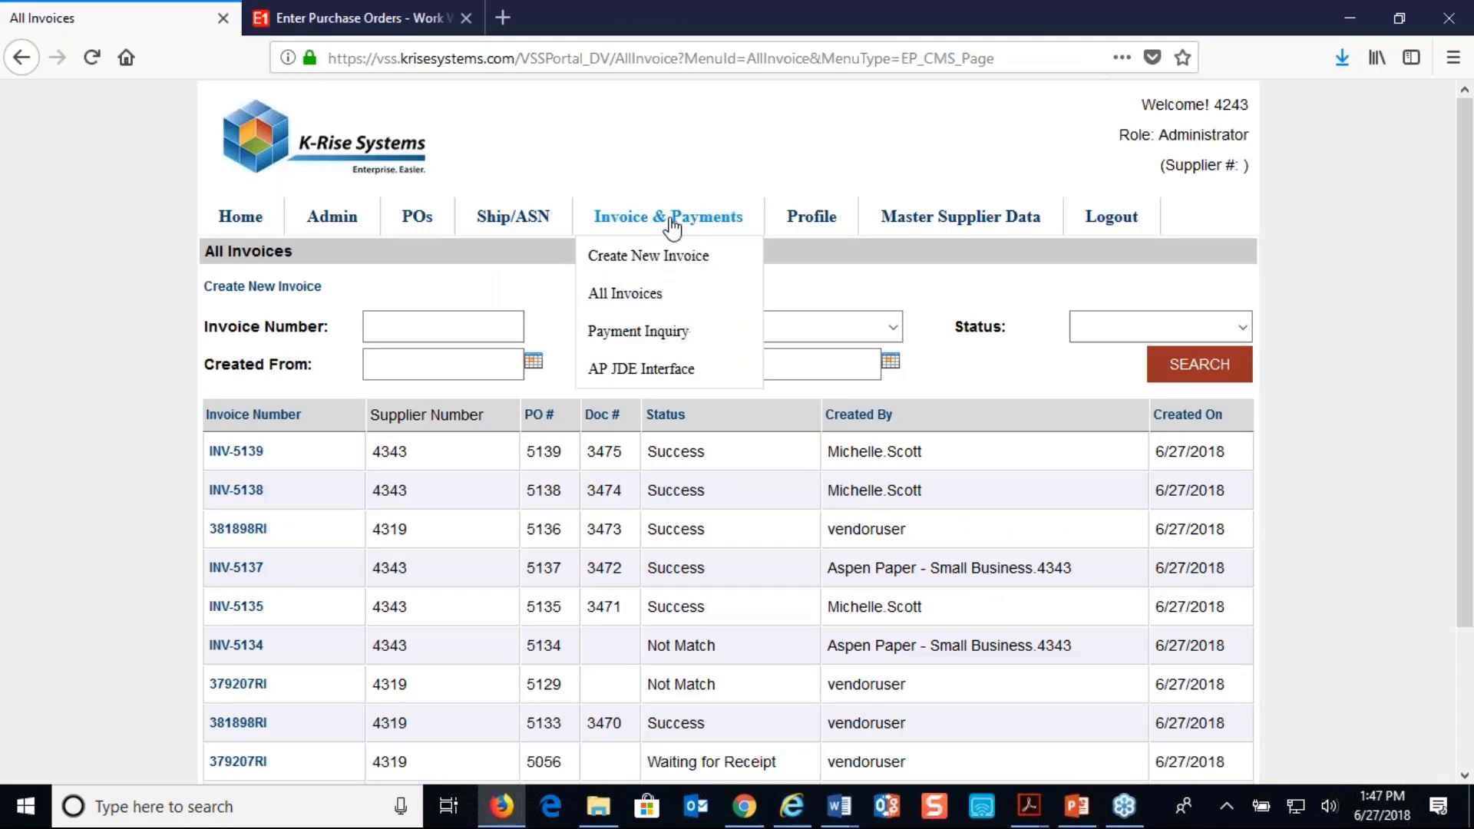
click(658, 290)
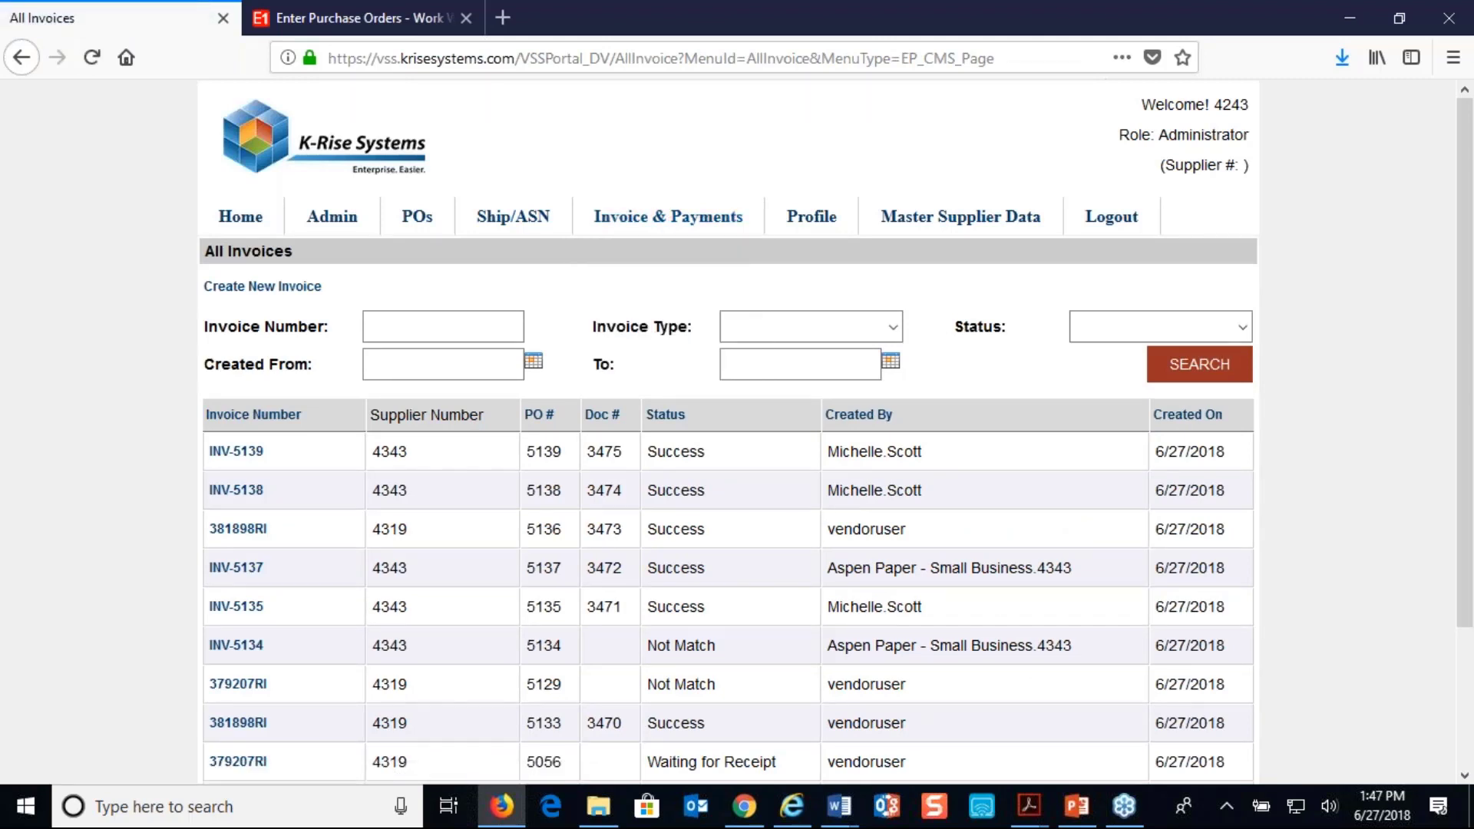
mouse_move(654, 240)
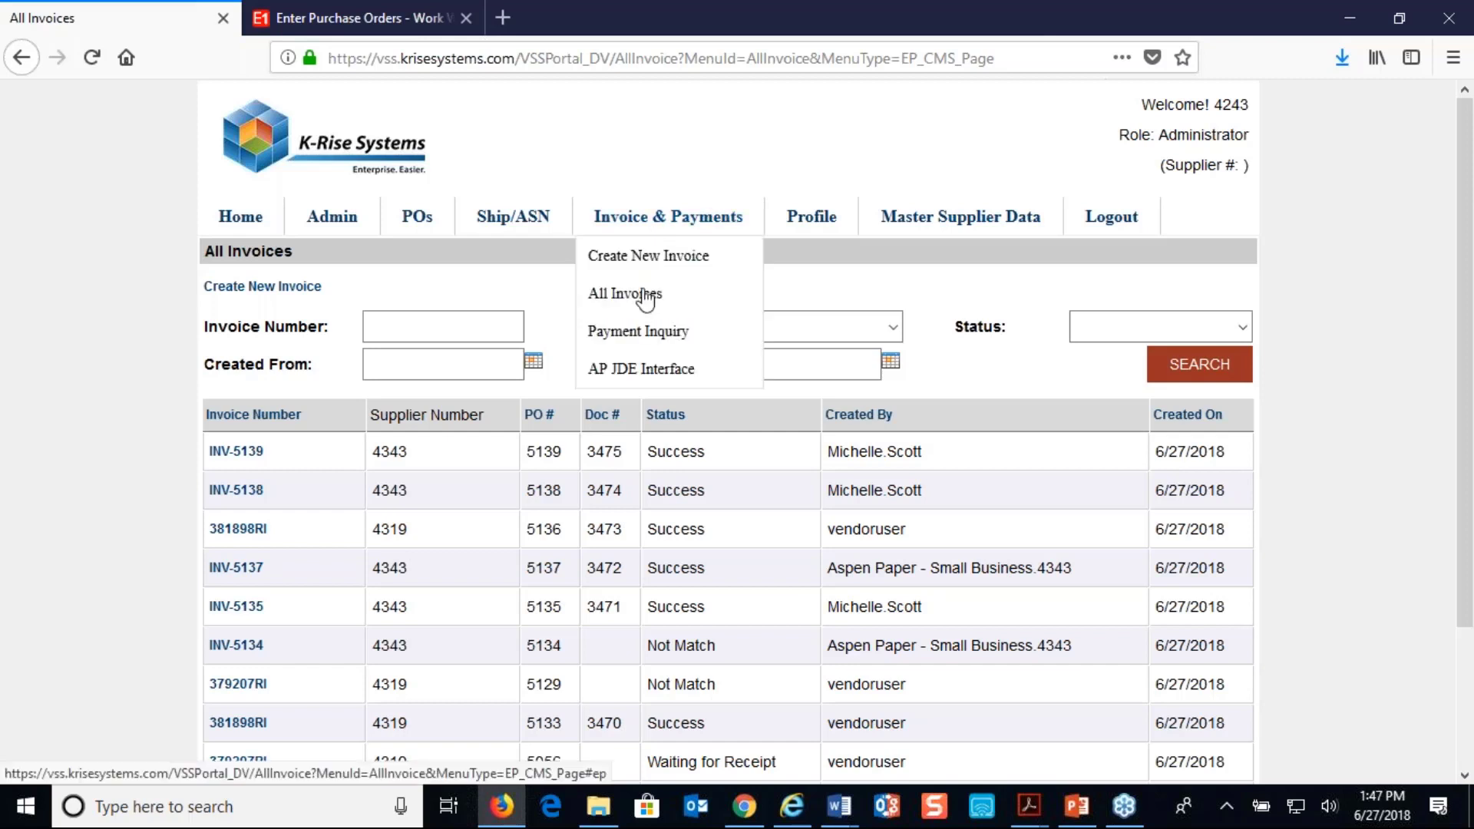
click(644, 295)
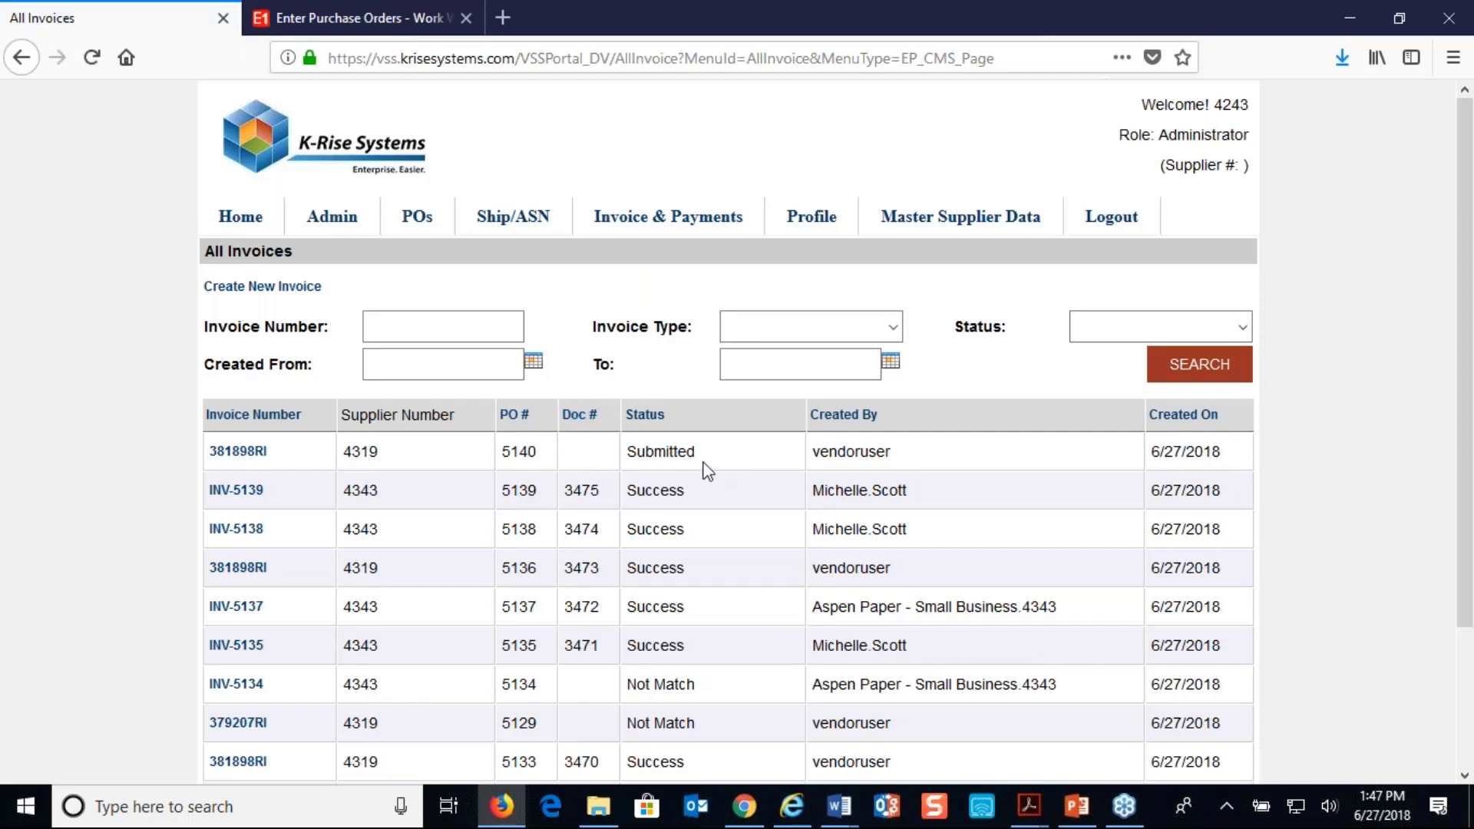
mouse_move(658, 226)
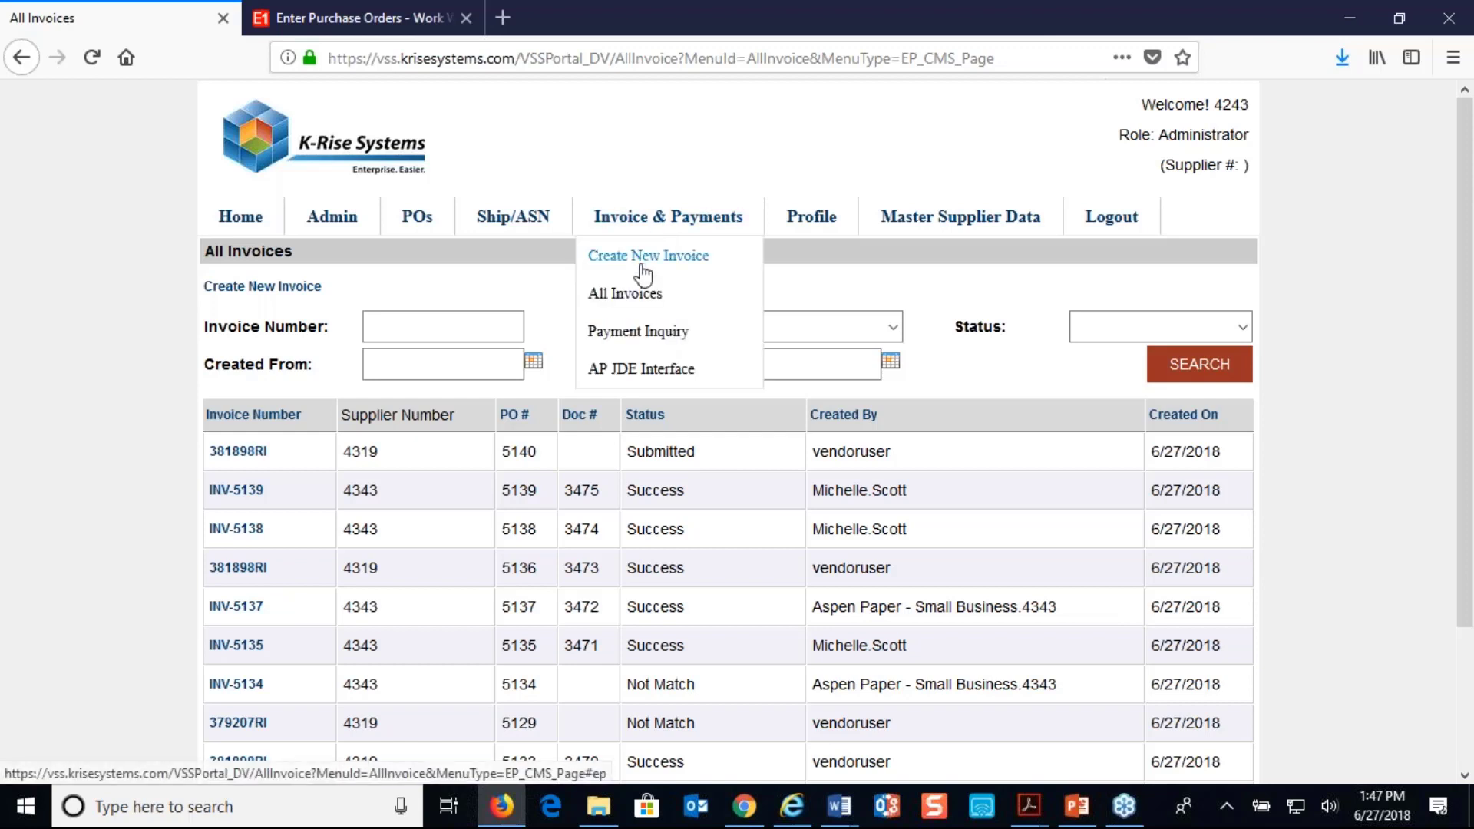
click(643, 296)
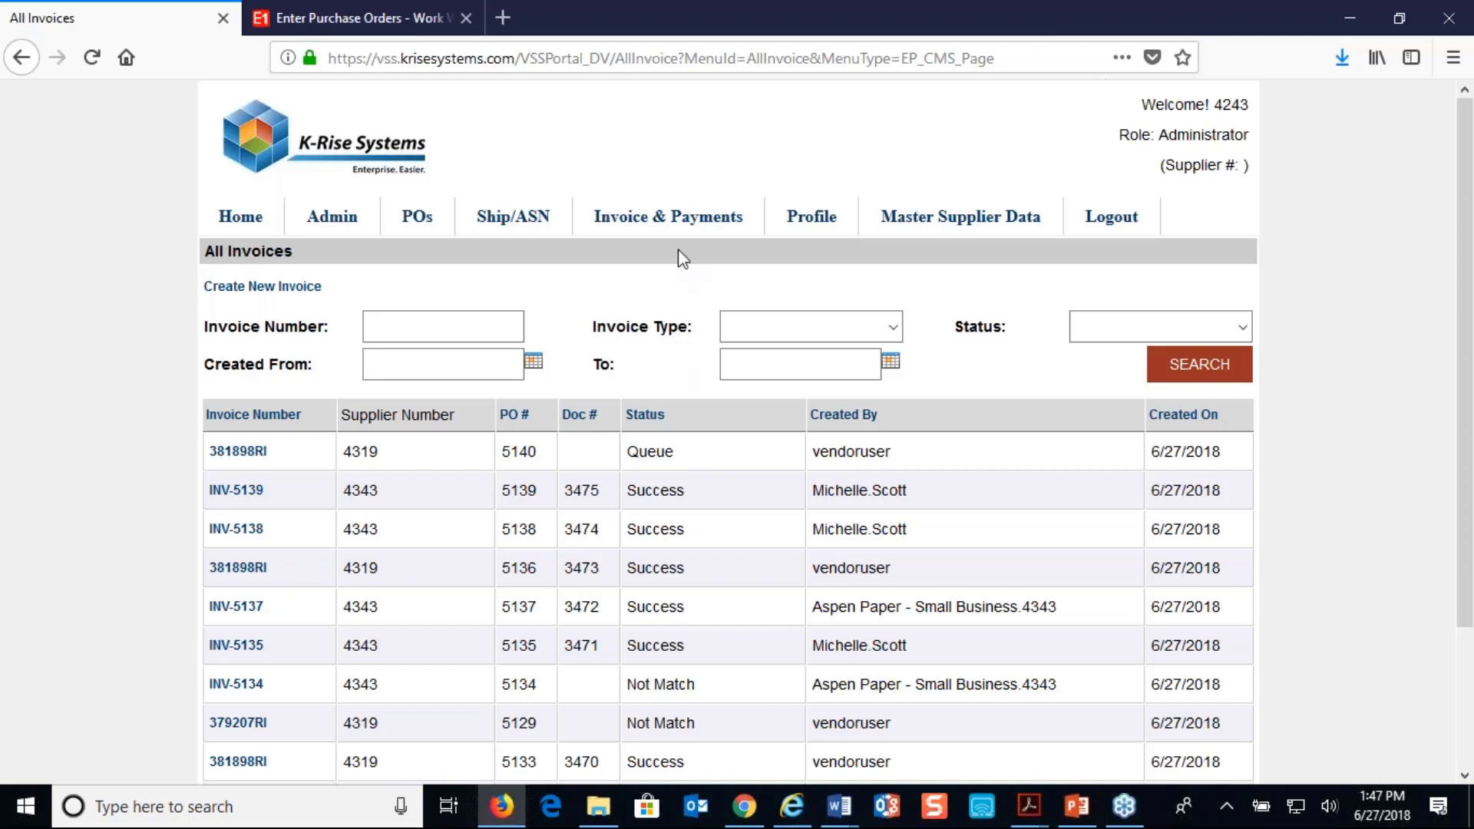
mouse_move(667, 219)
click(628, 293)
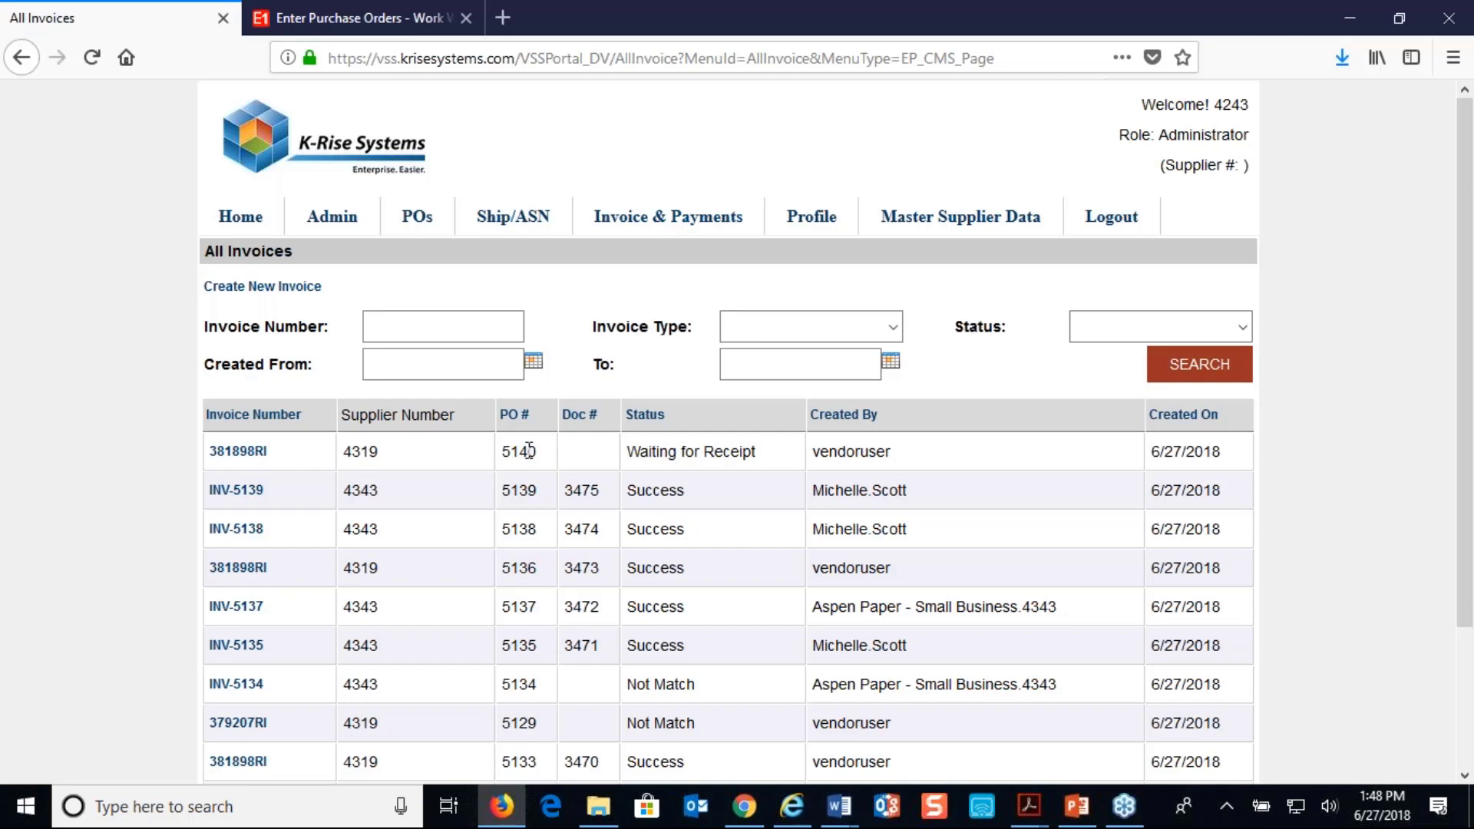
Open the InvoiceOCR batch job's history, examine the entry for purchase order 5140 and close the history
mouse_move(335, 218)
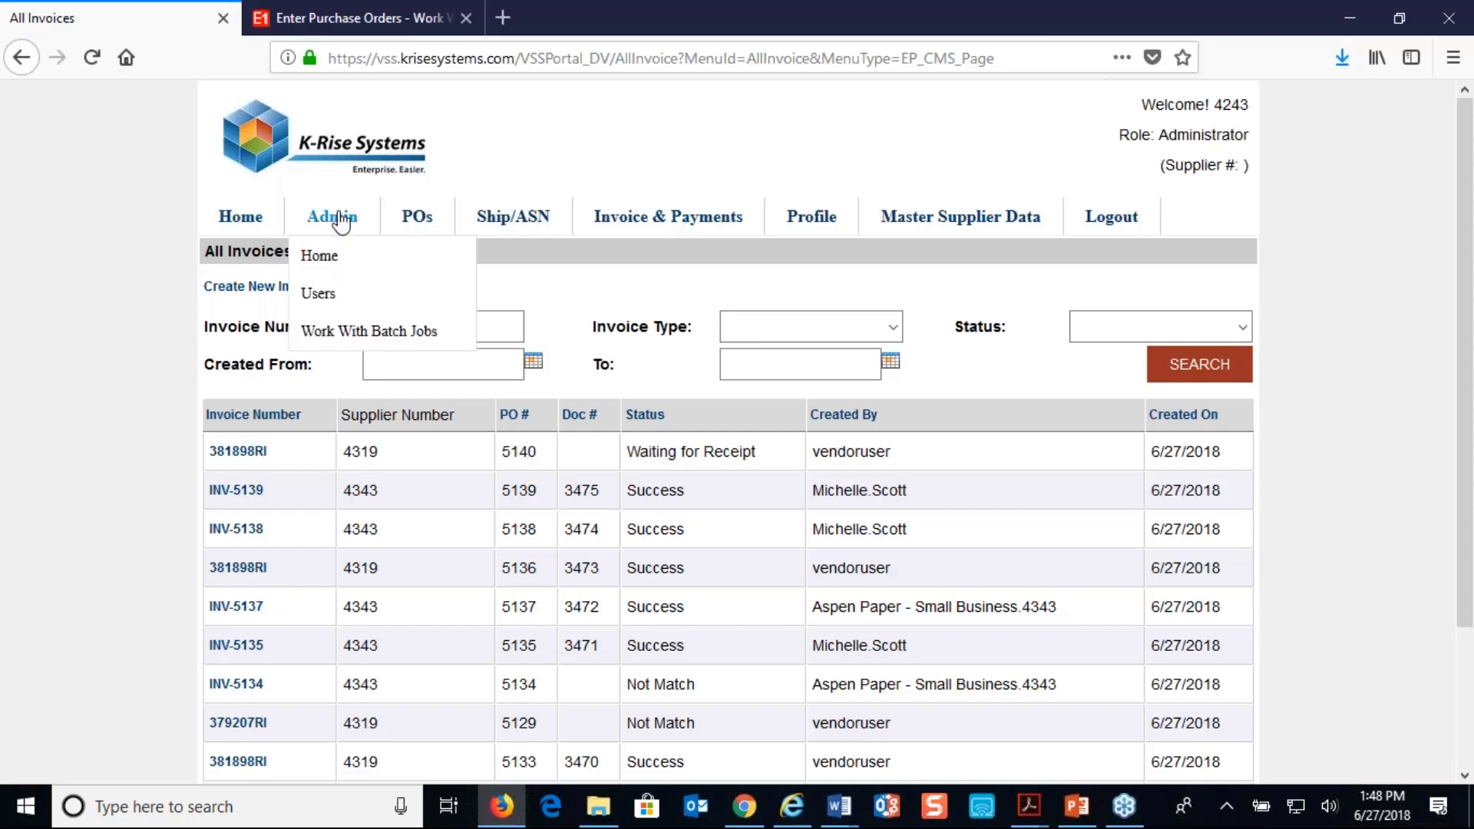
click(333, 332)
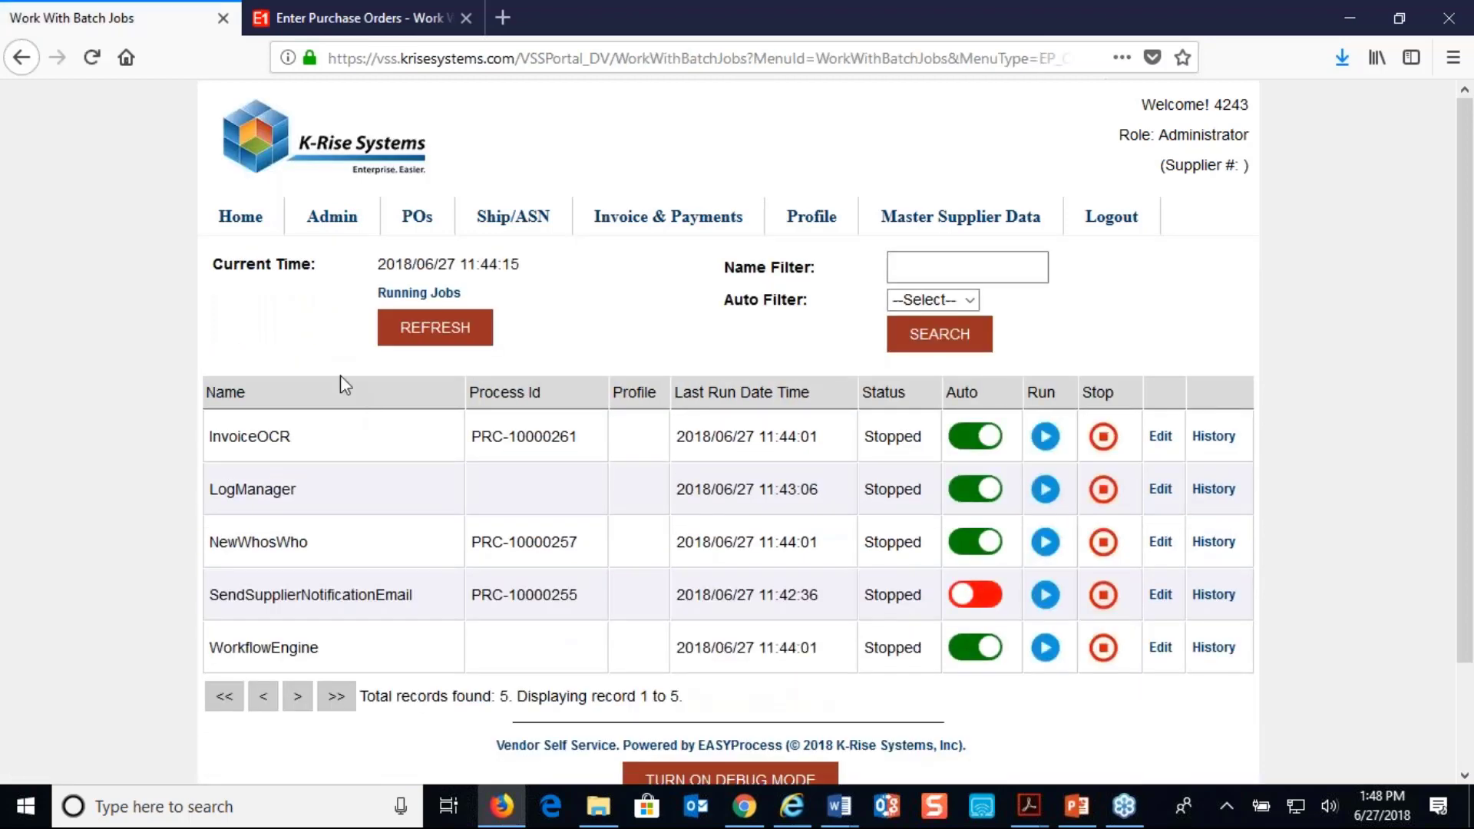
click(1218, 439)
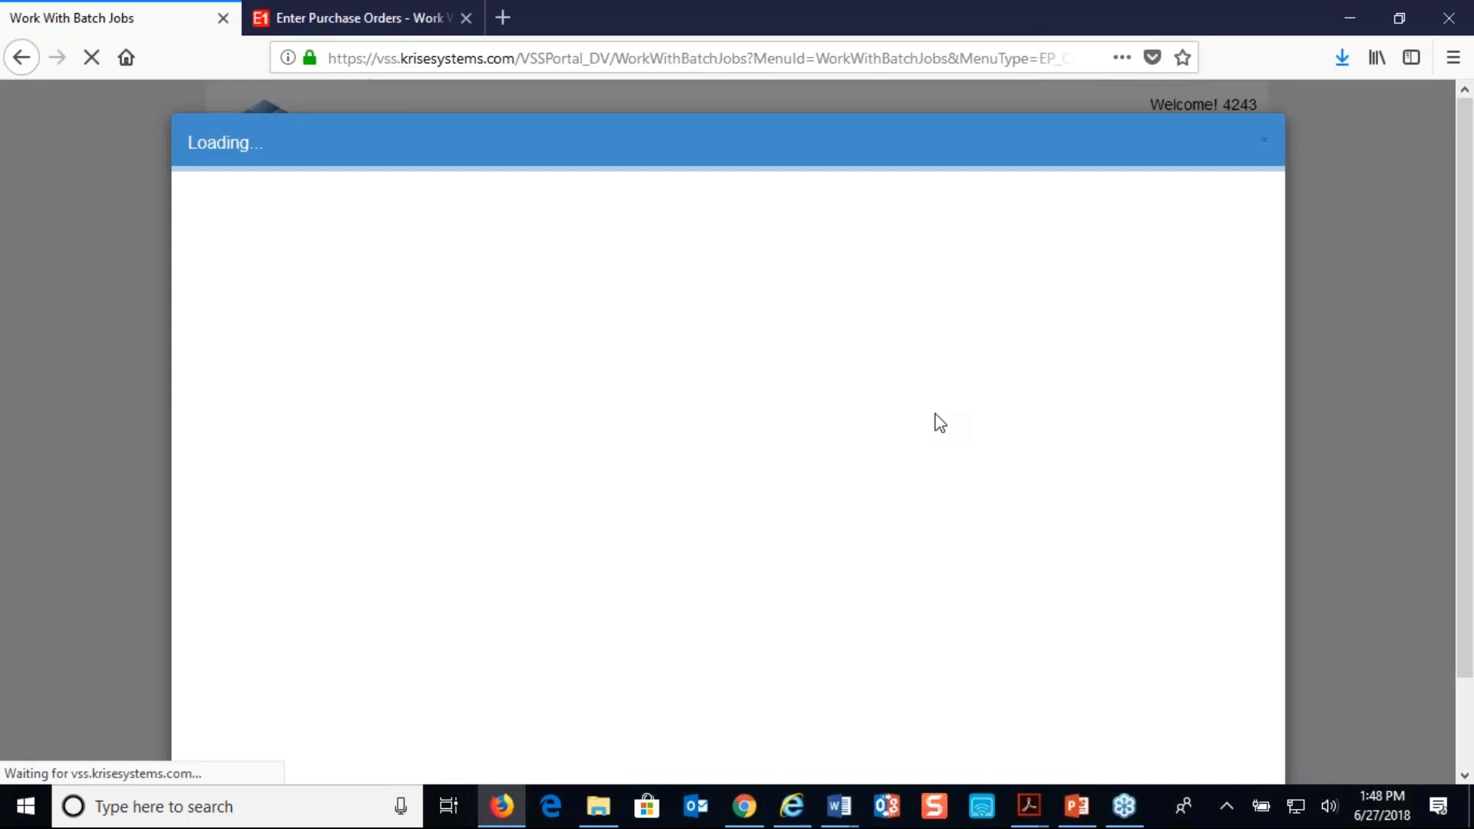
scroll(938, 423, down, 5)
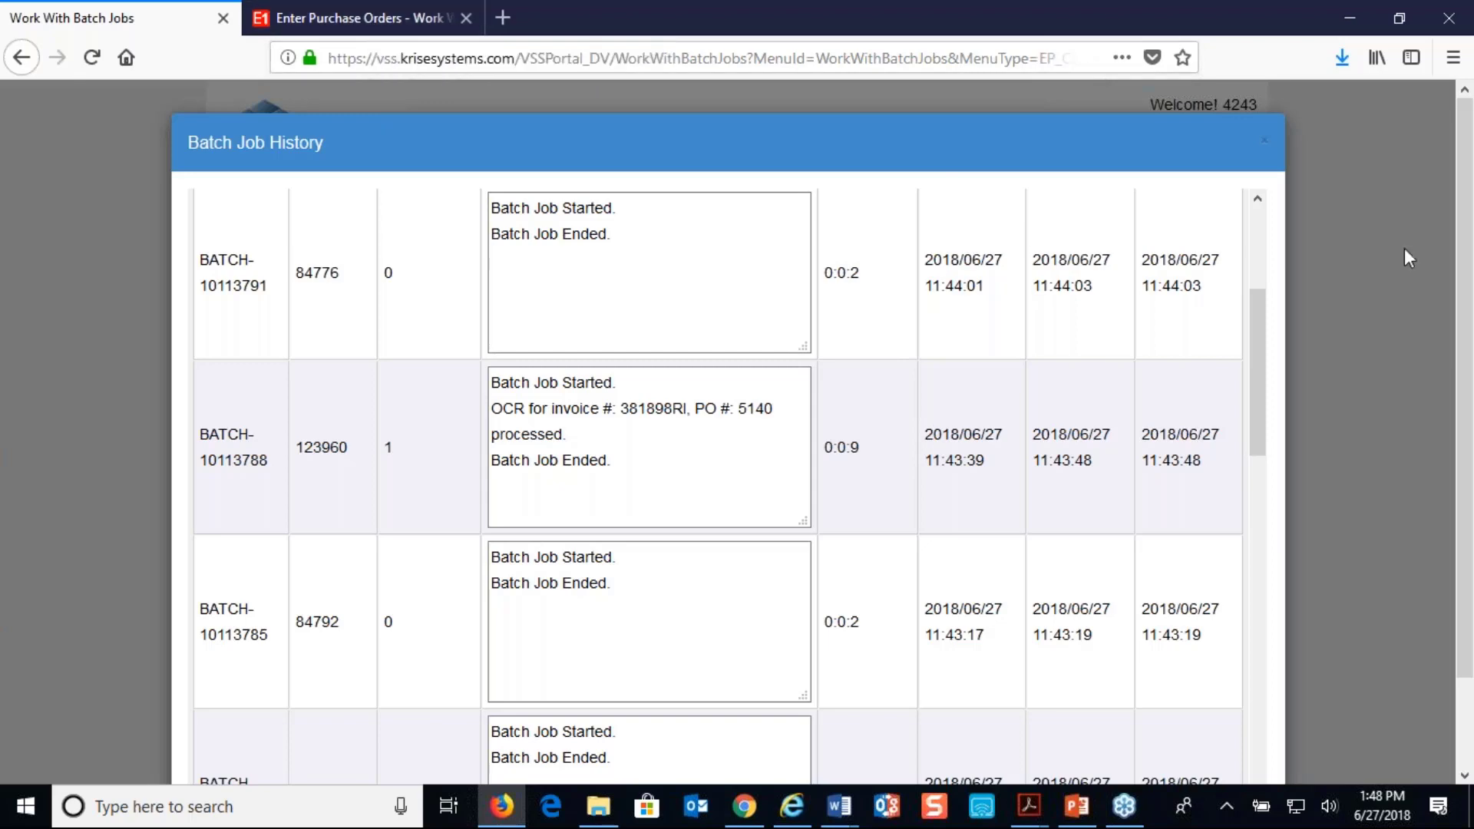
click(1262, 142)
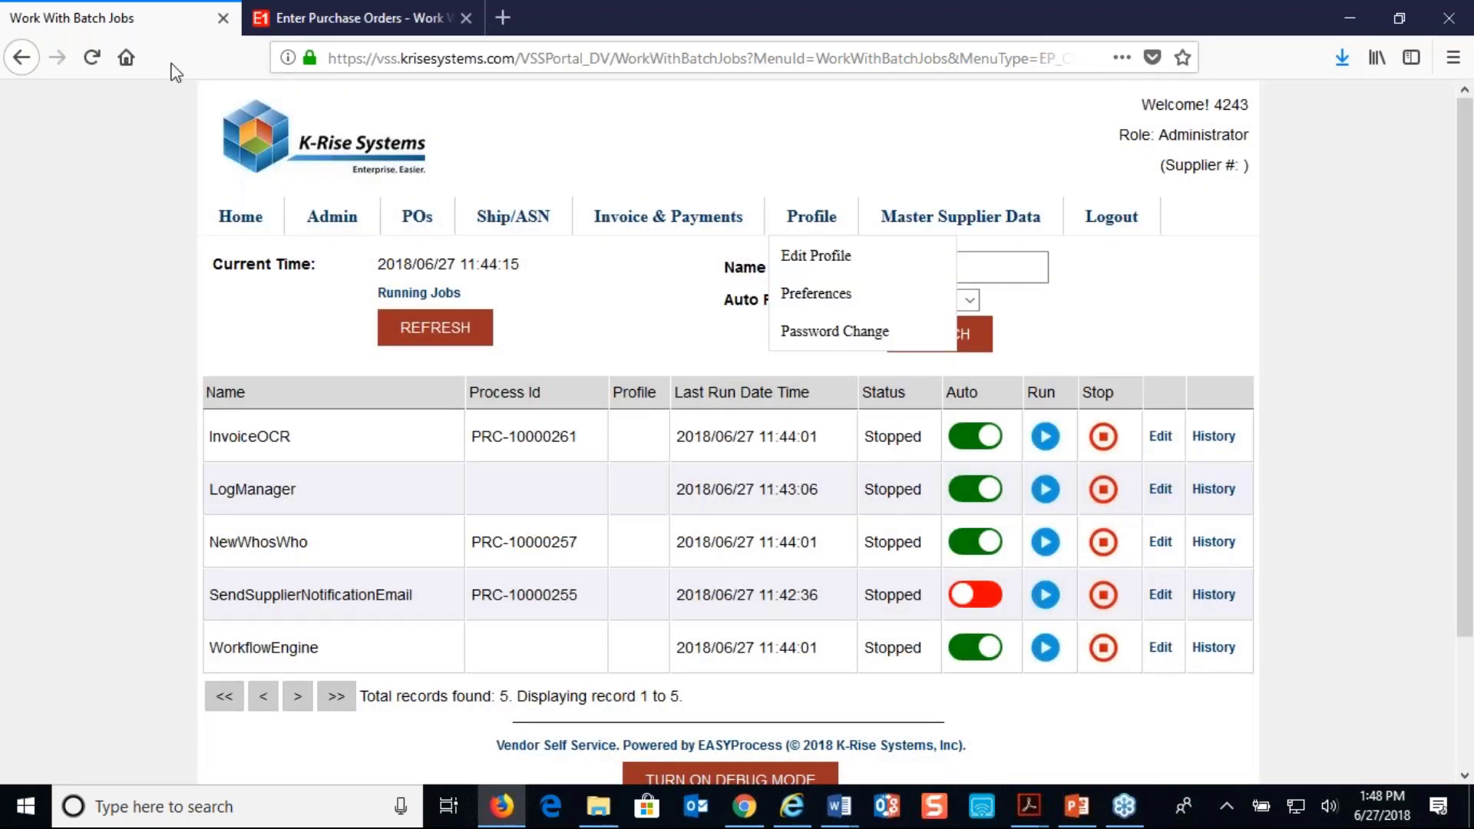
Switch to JD Edwards, close the order headers and find the same purchase order in Enter Receipts by PO
click(329, 20)
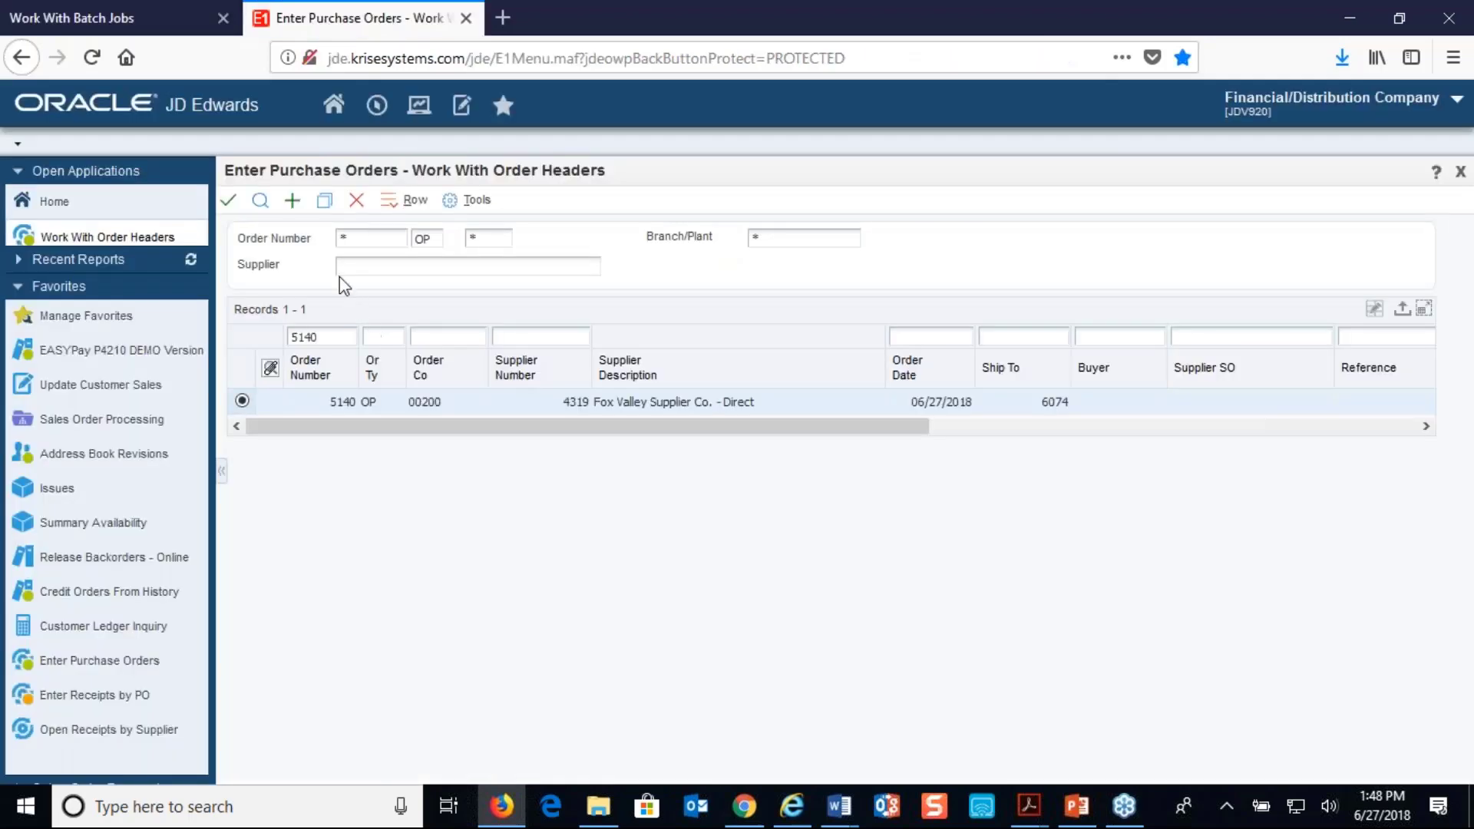
click(356, 200)
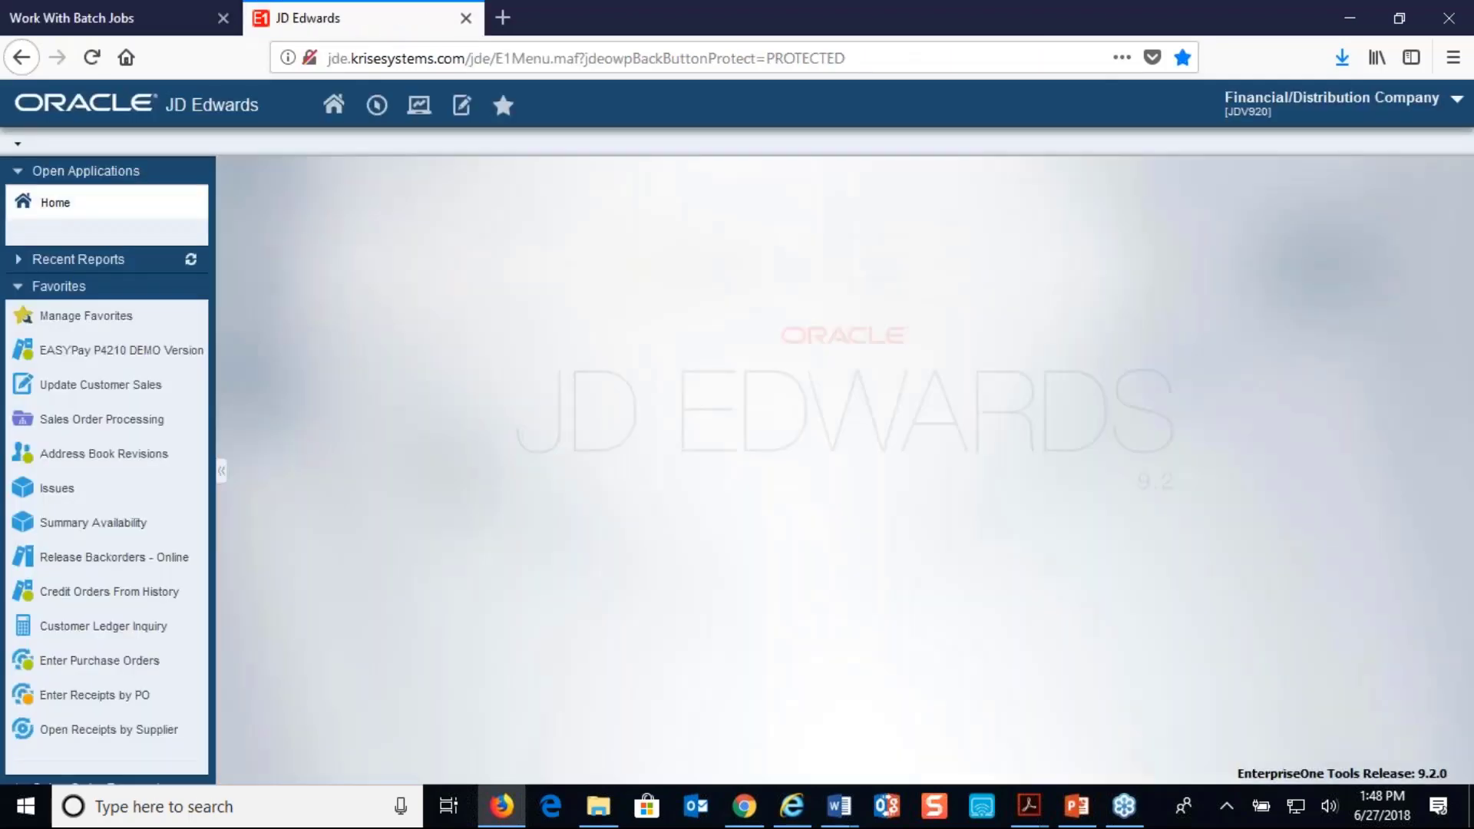
click(131, 700)
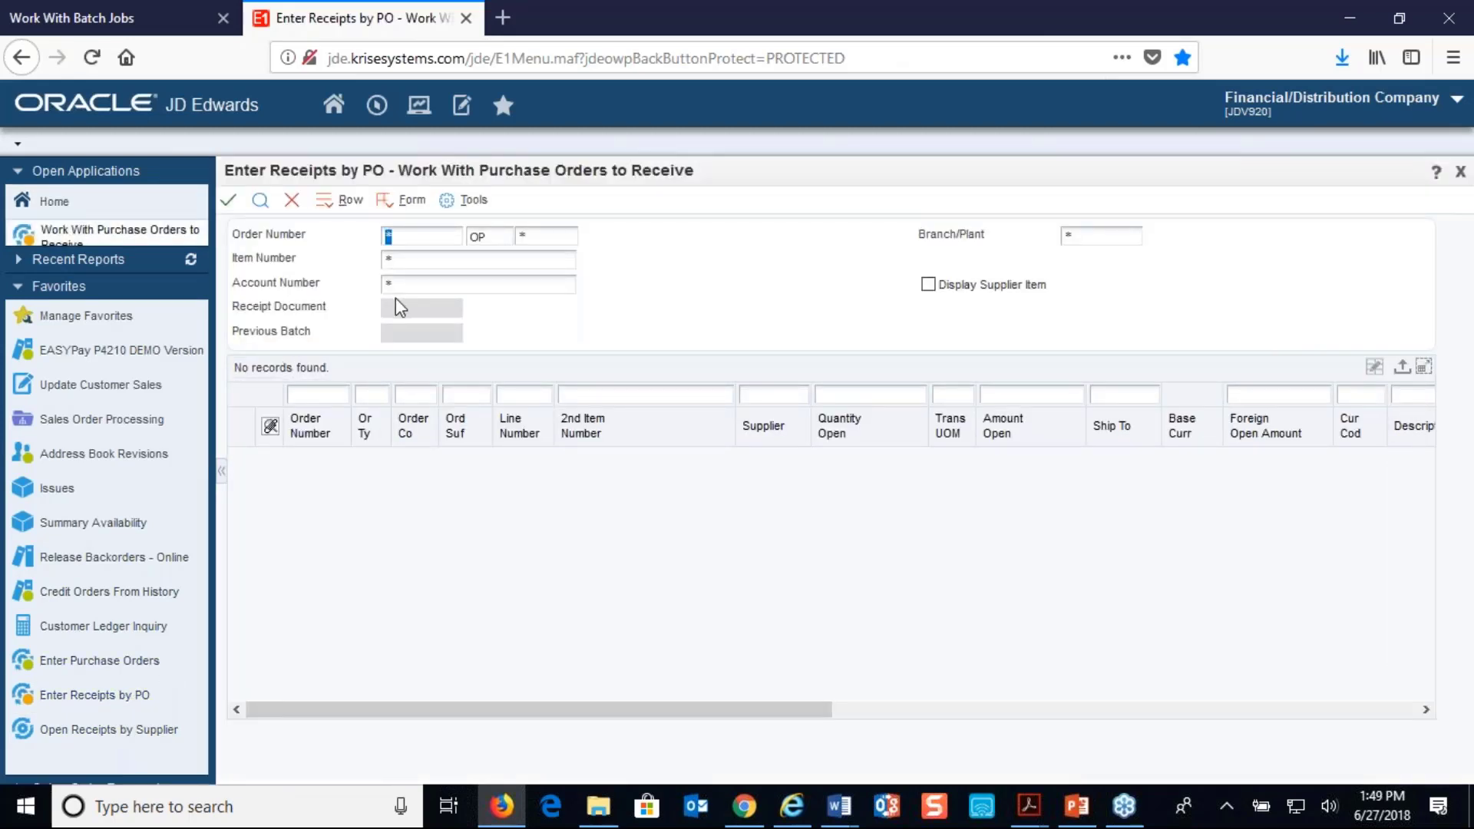
text(5140)
click(261, 201)
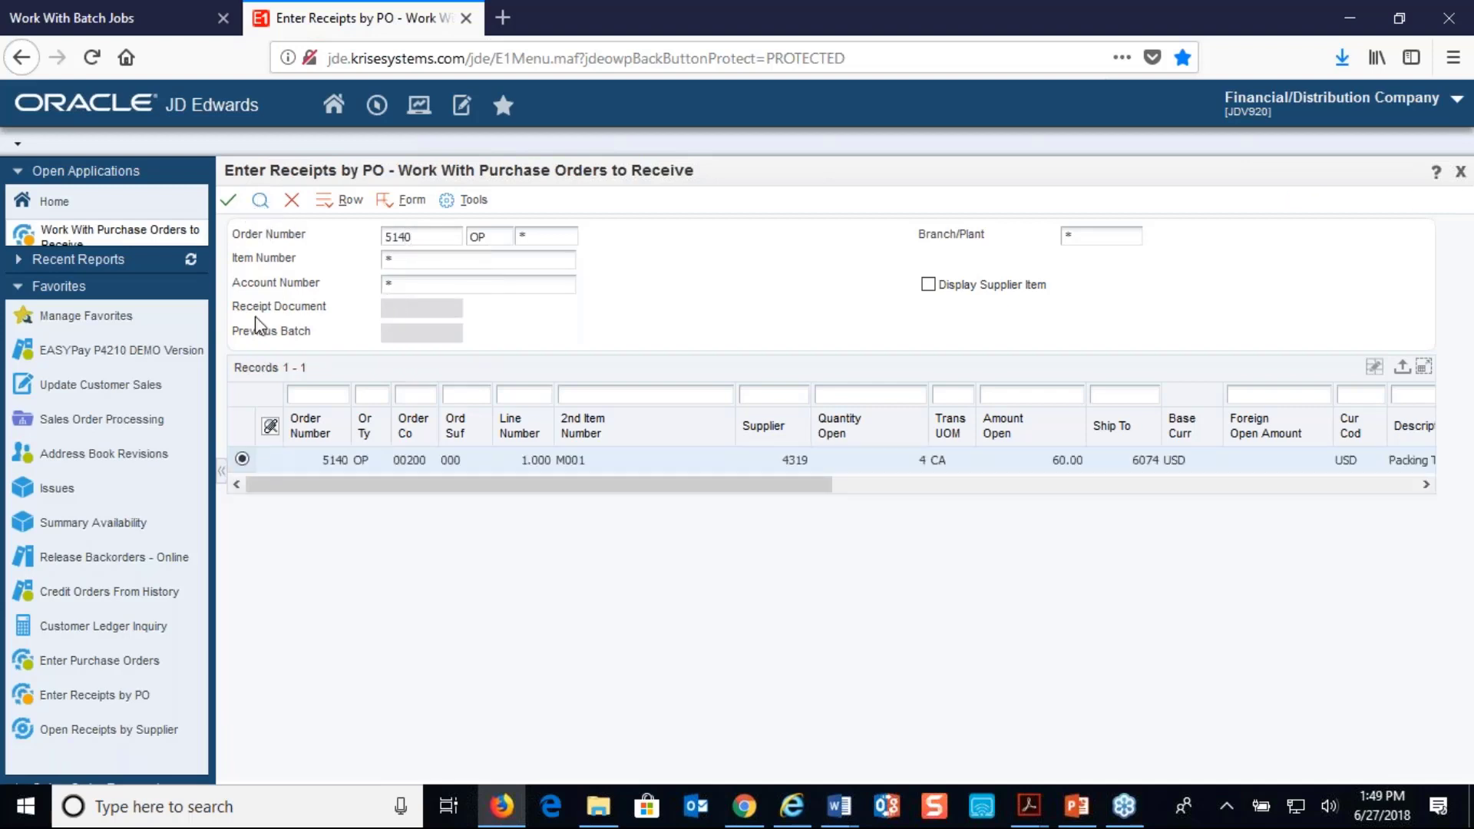
Receive the purchase order's M001 Packing Tapes line with receipt option 1 and accept the landed cost selection
click(238, 203)
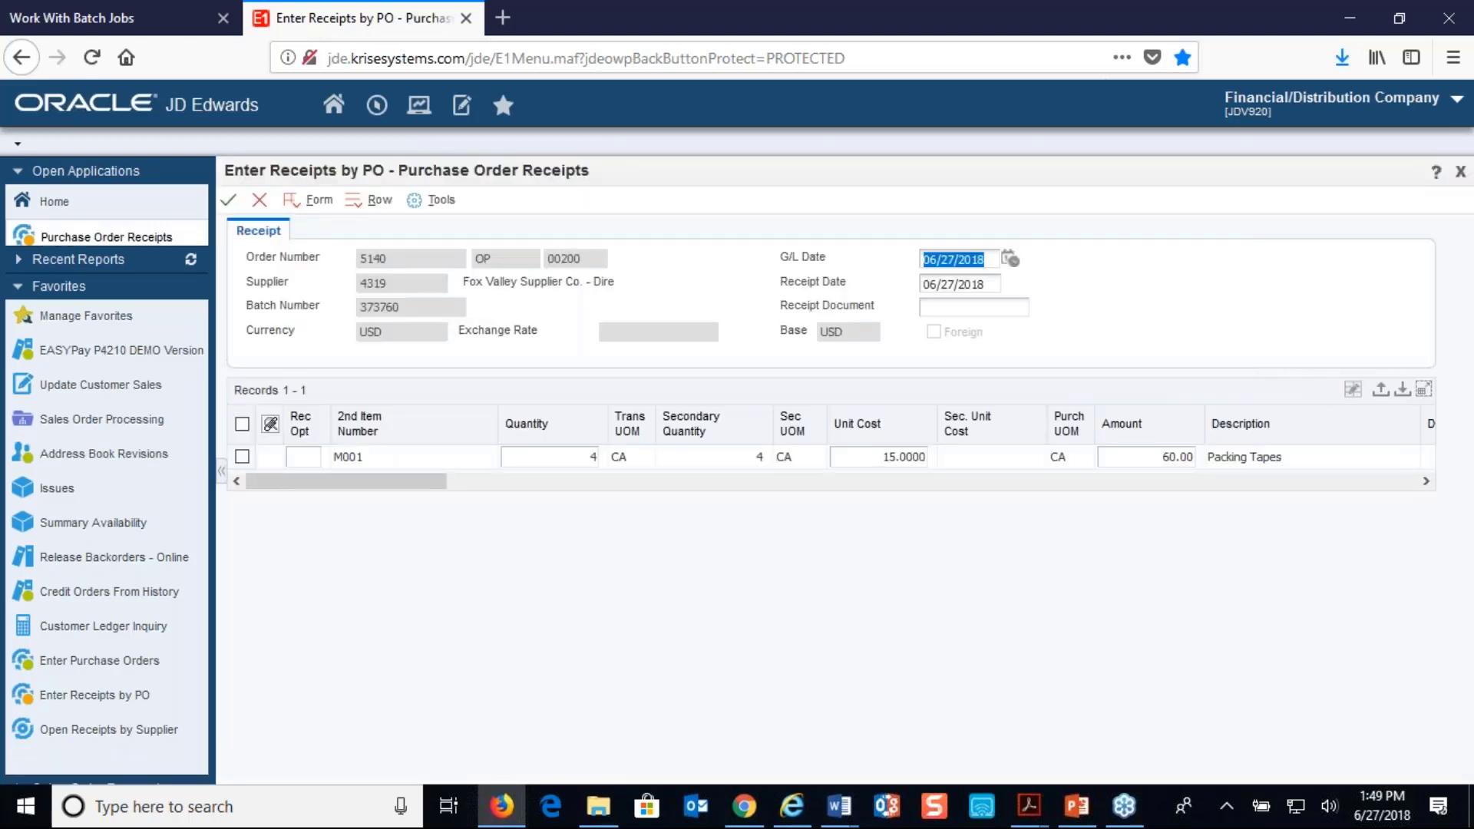
click(242, 456)
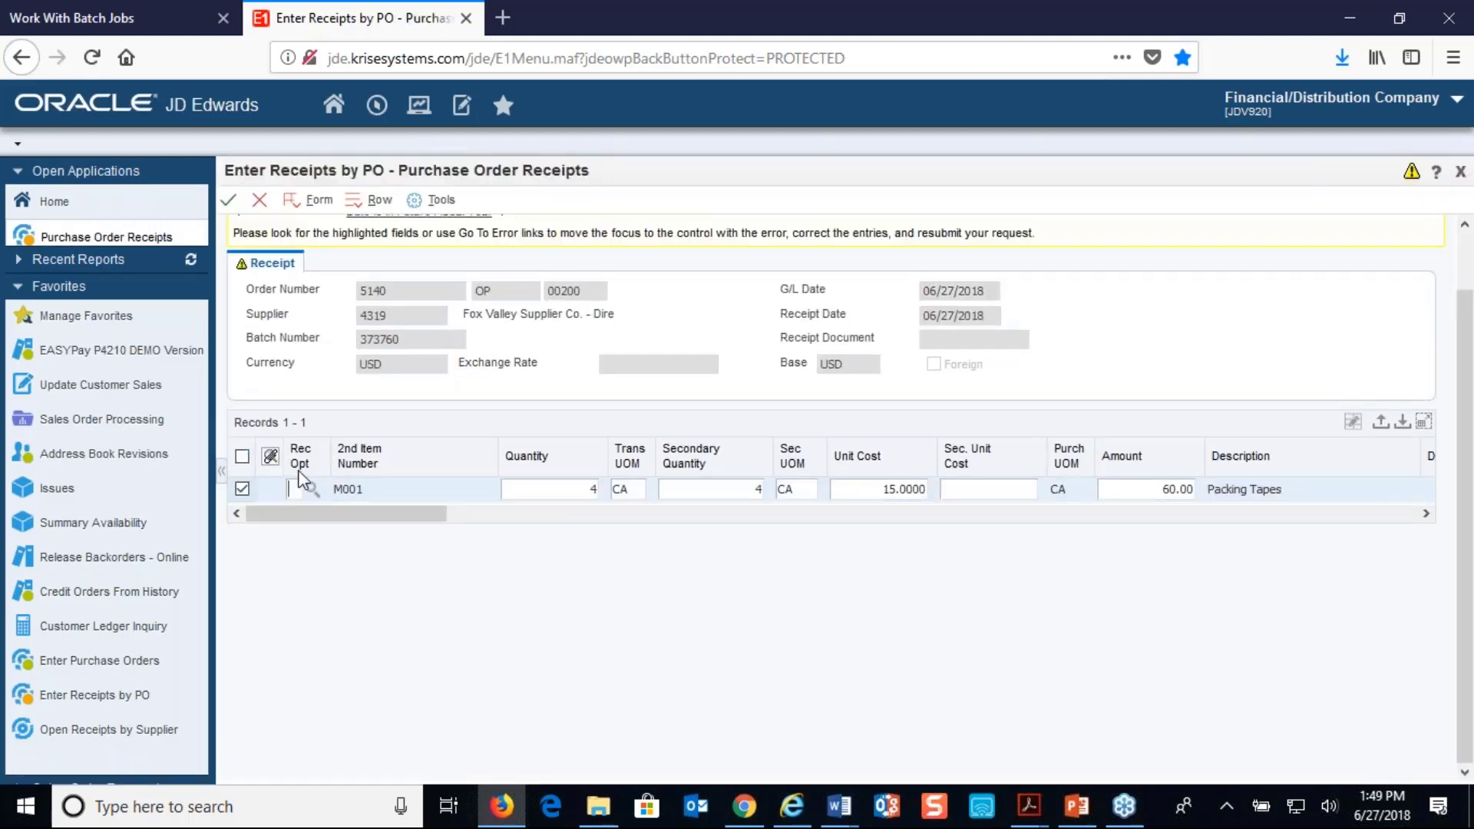
text(1)
click(235, 205)
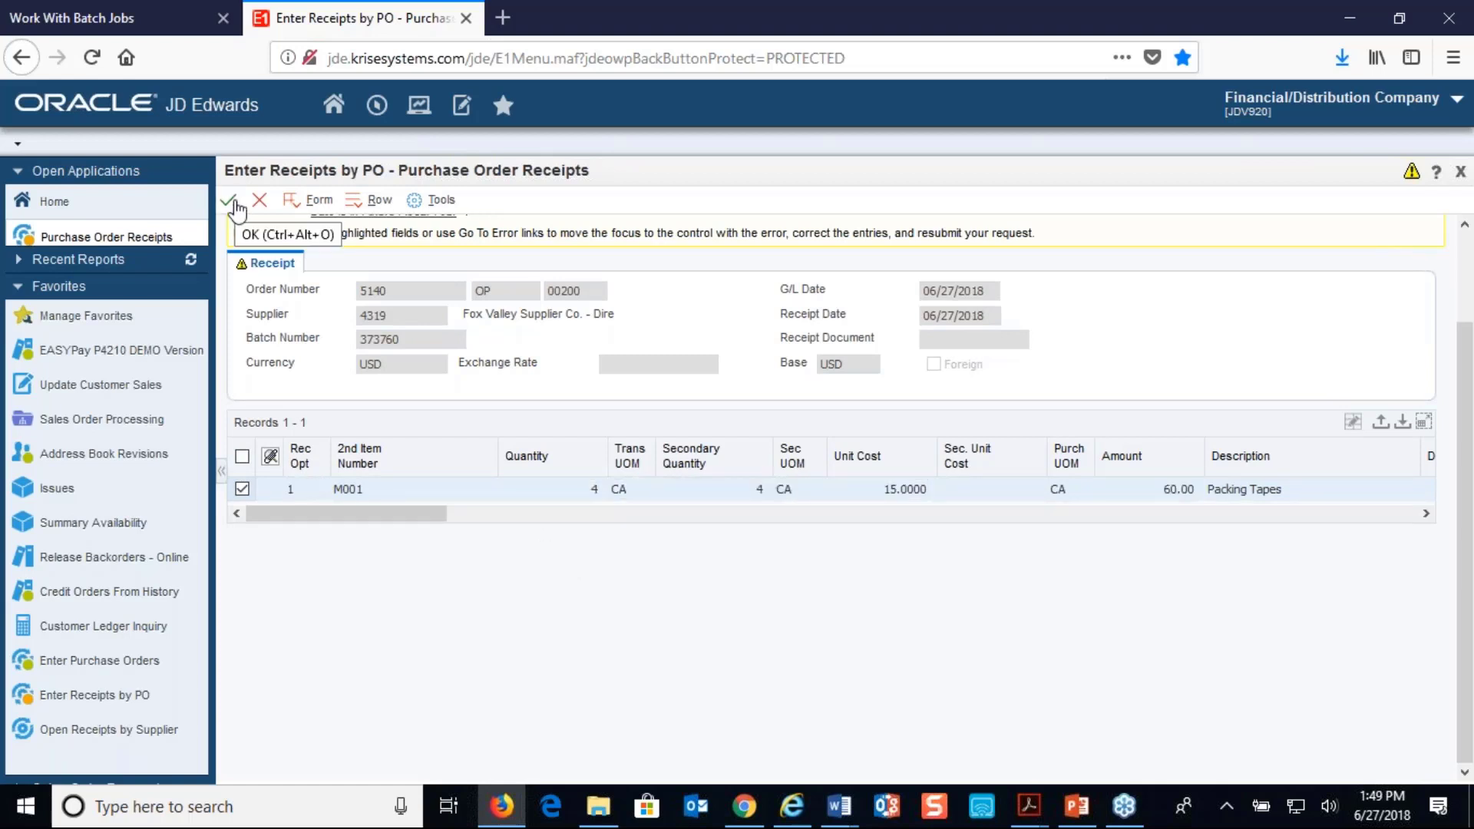
click(235, 205)
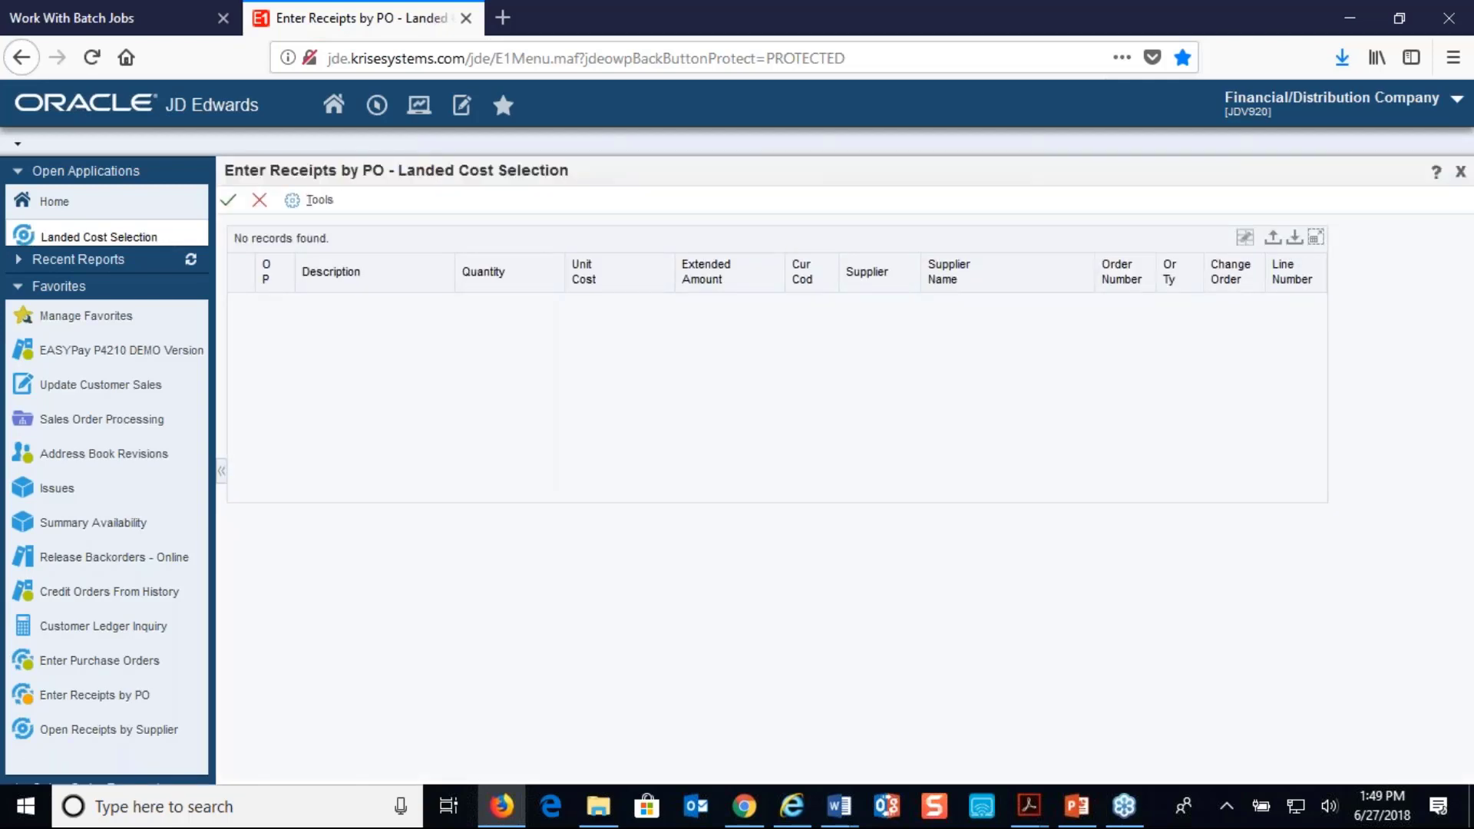
click(233, 203)
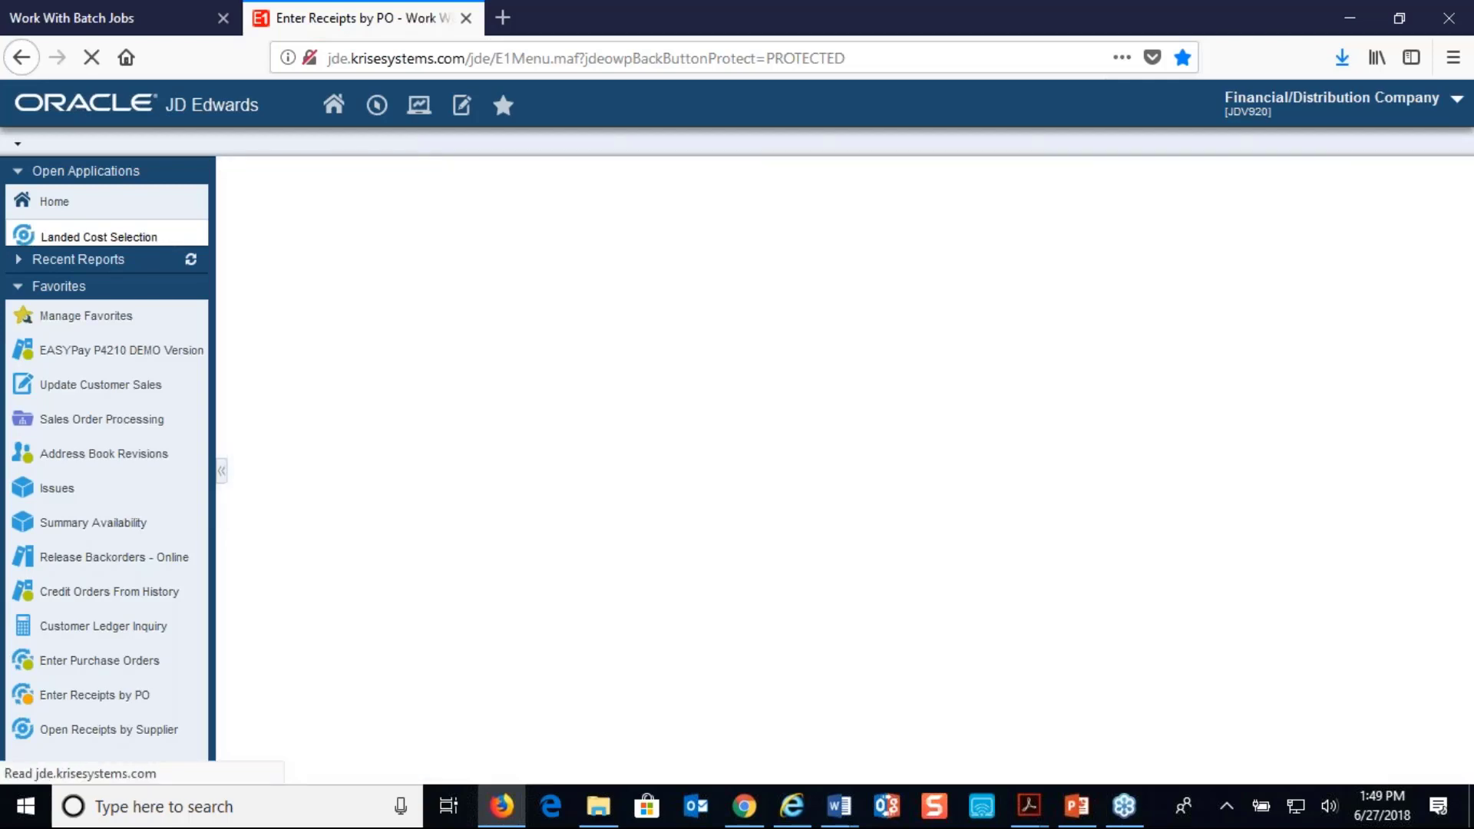
Switch back to the vendor self-service portal and list all invoices to check the purchase order's invoice status
click(113, 21)
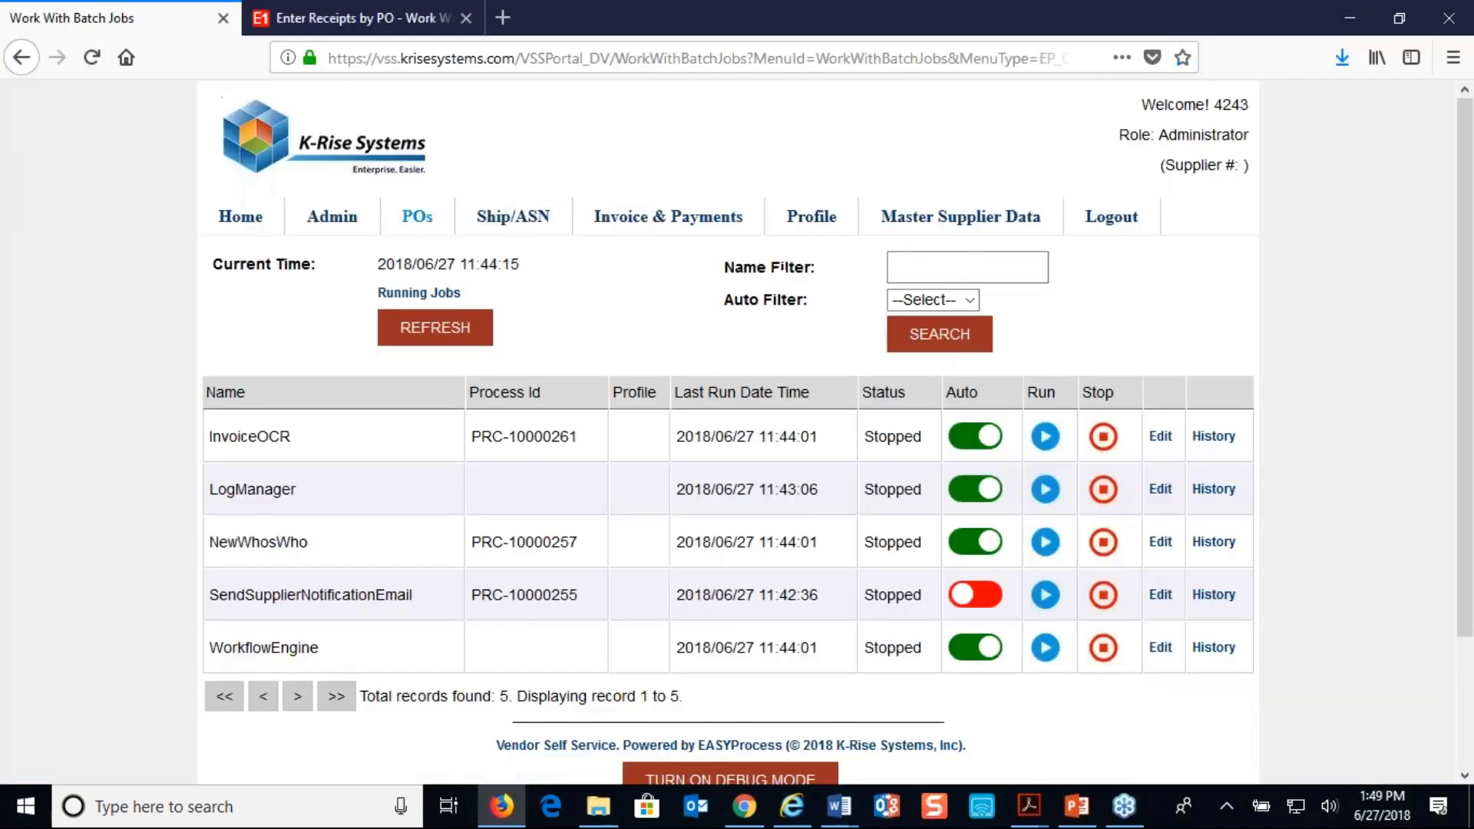
mouse_move(645, 223)
click(662, 305)
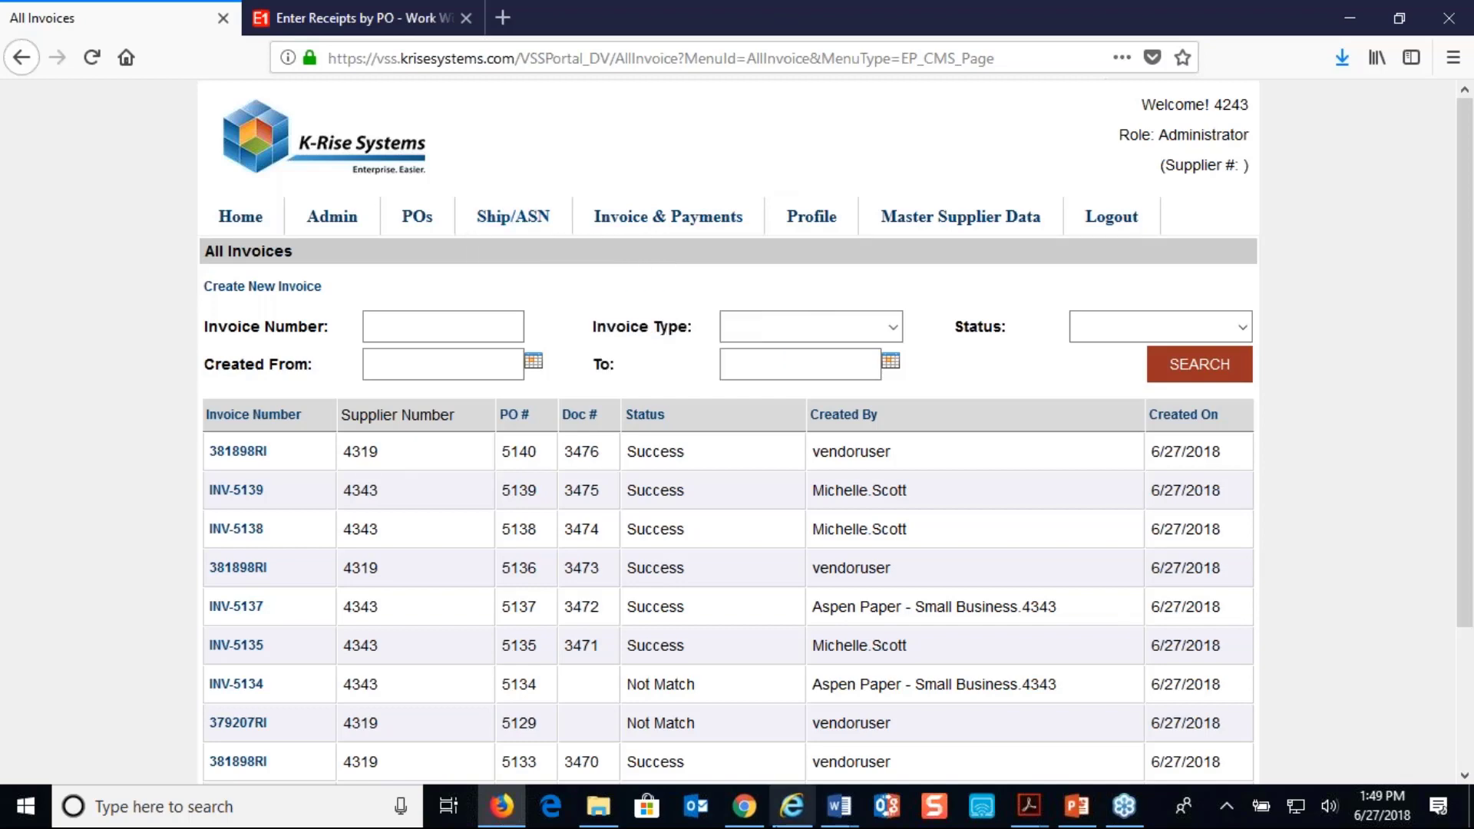
Switch to Chrome and open the NEW EASYBUYER bookmark from the 2018 Demo folder in a new browser tab
click(744, 820)
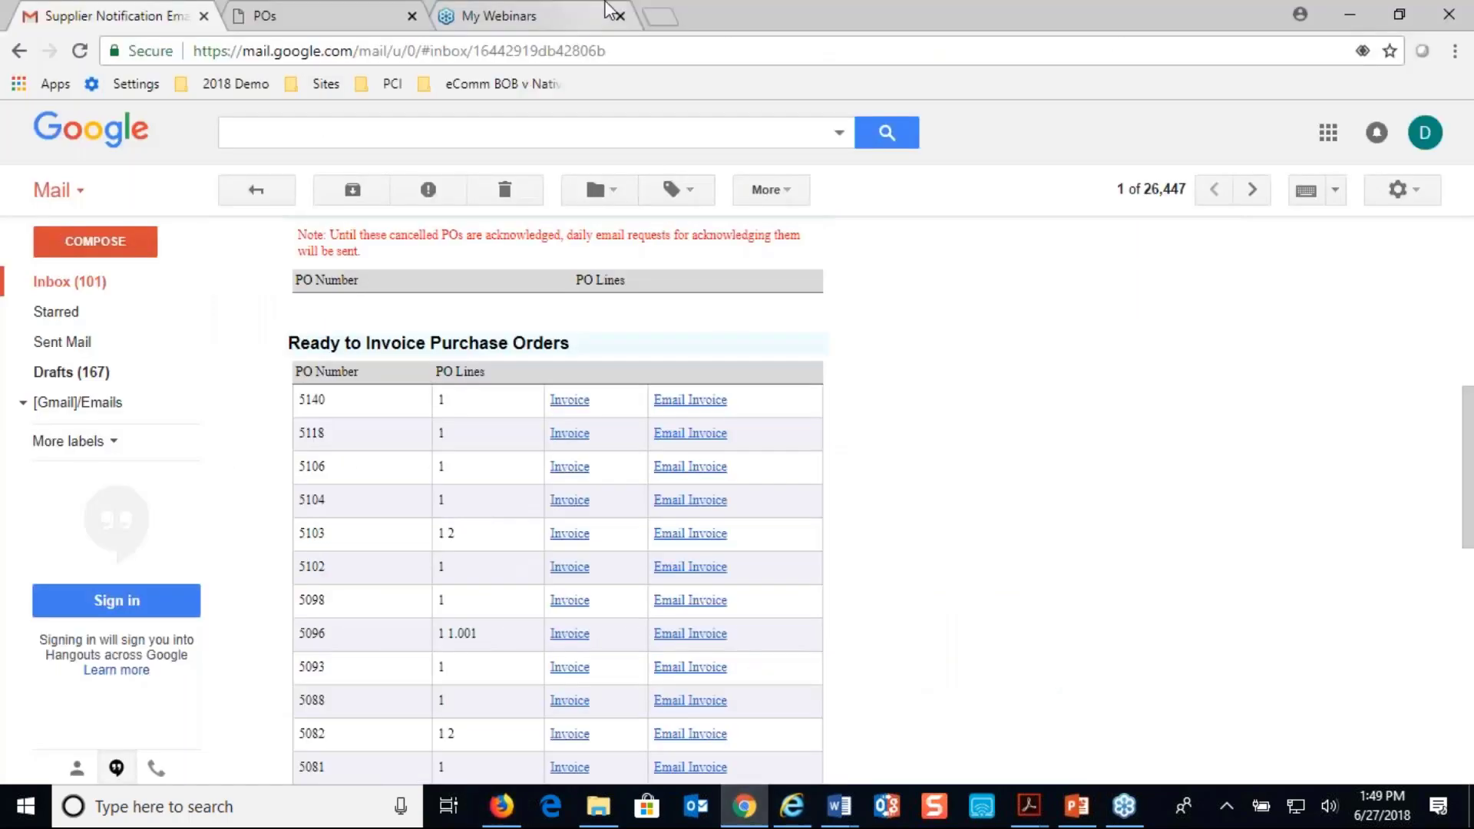
click(661, 16)
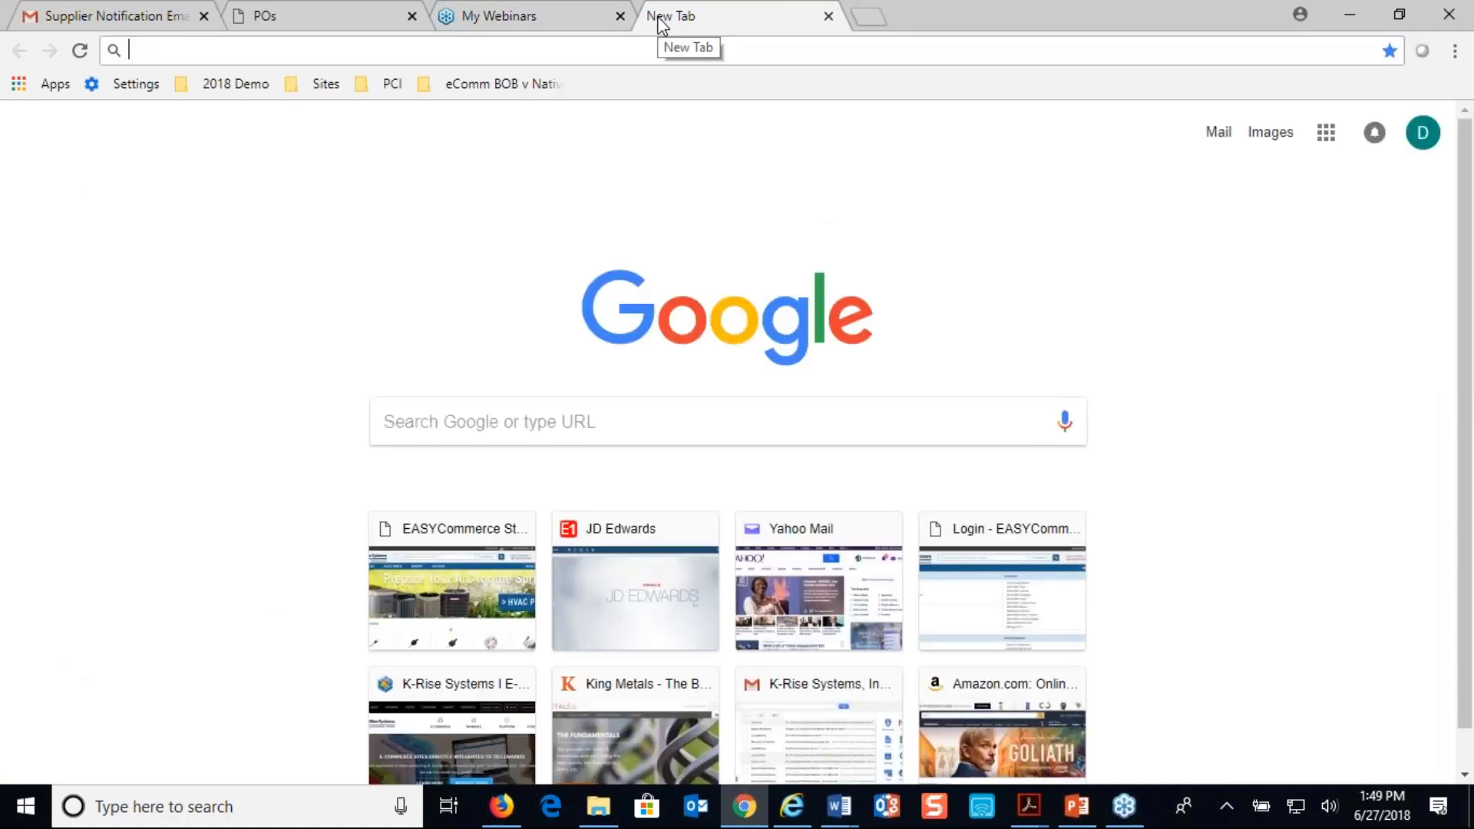
click(236, 84)
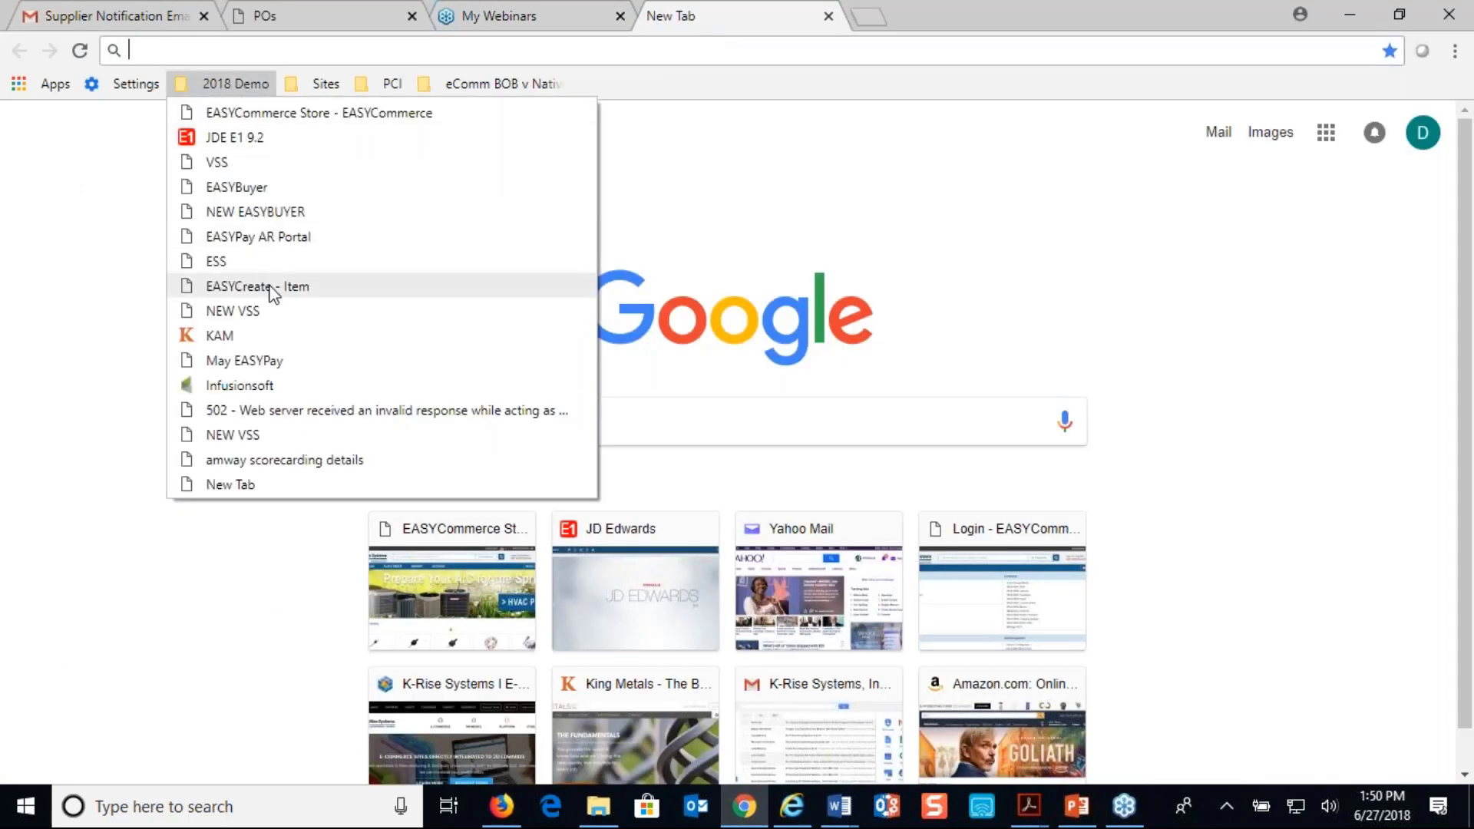
click(274, 215)
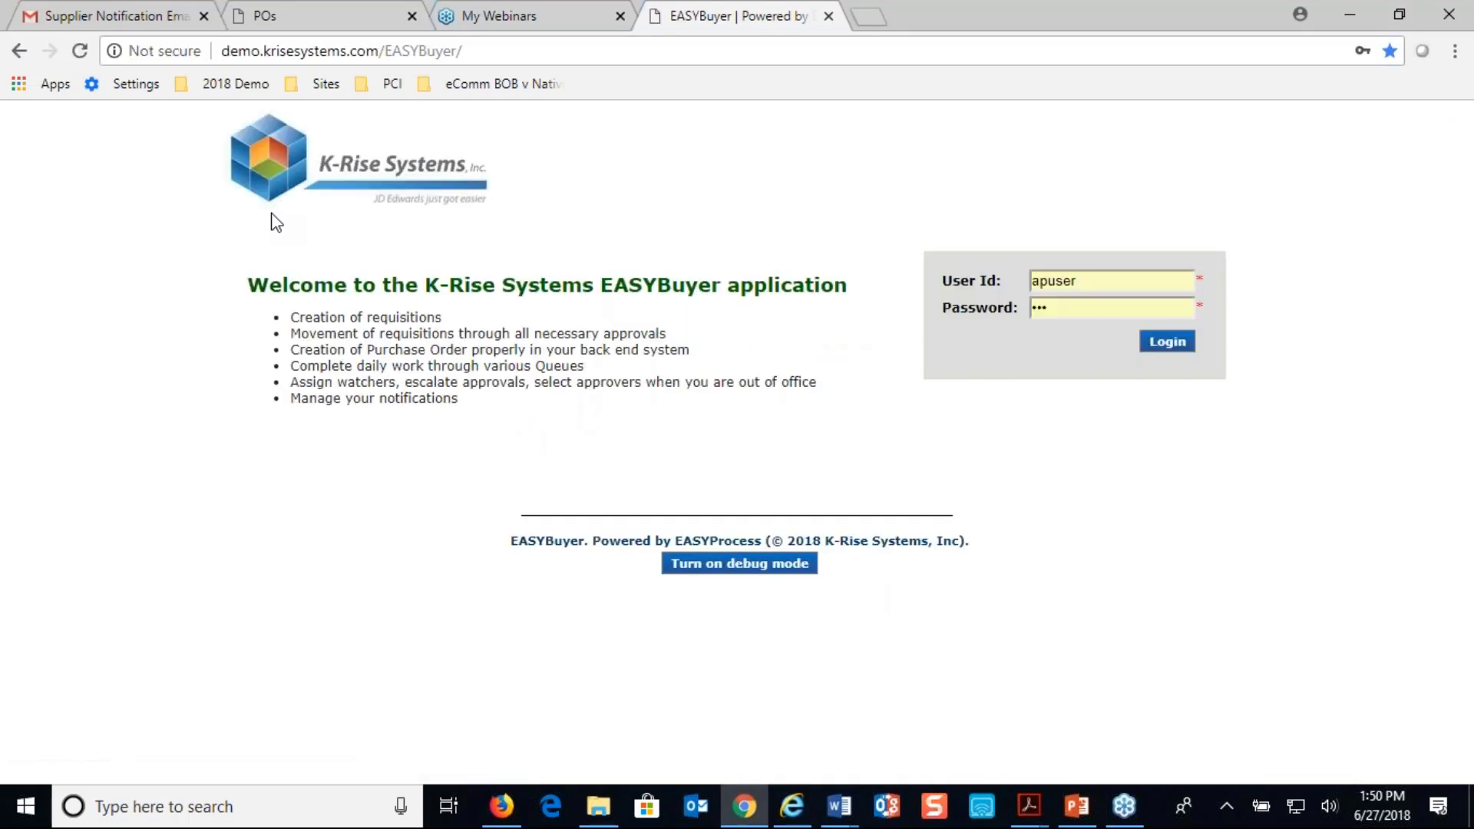
Sign in to EASYBuyer with the saved requester login
click(1092, 284)
key(ctrl+a)
text(re)
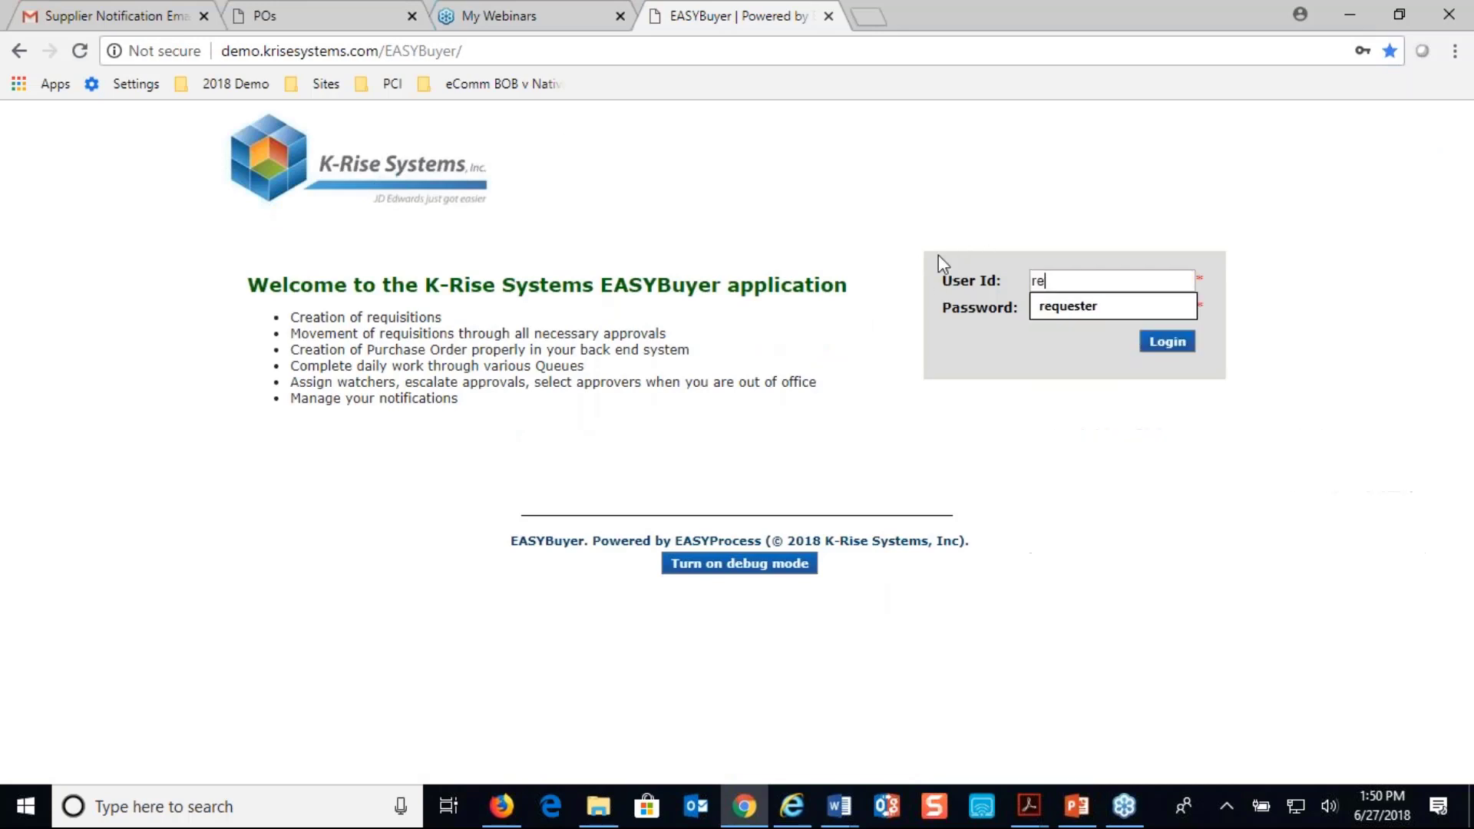
click(1068, 307)
click(1182, 347)
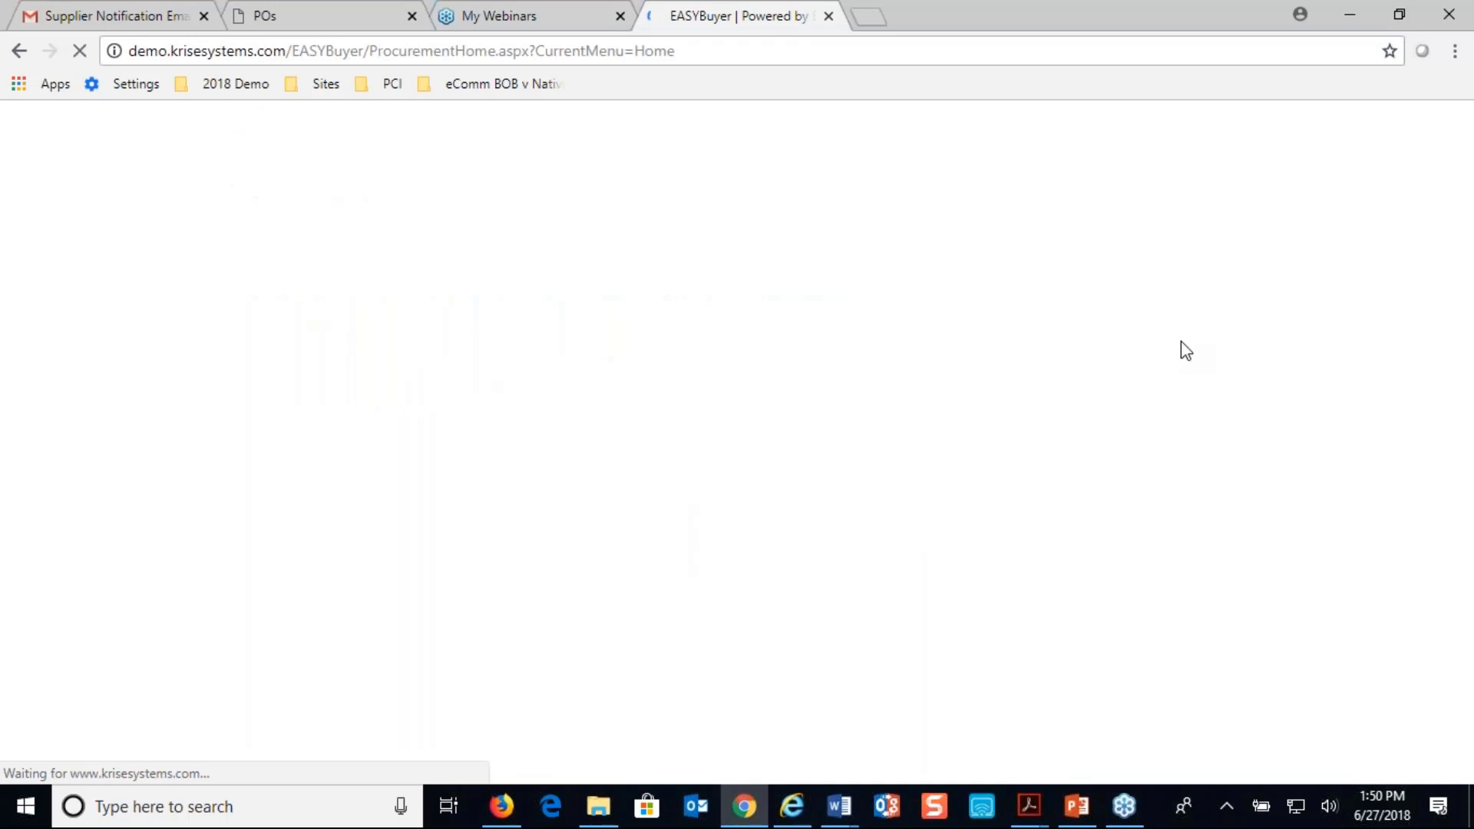
Start a new vendor request from the miscellaneous requests and enter Supplier Webinar June 123 as the vendor name
click(1019, 631)
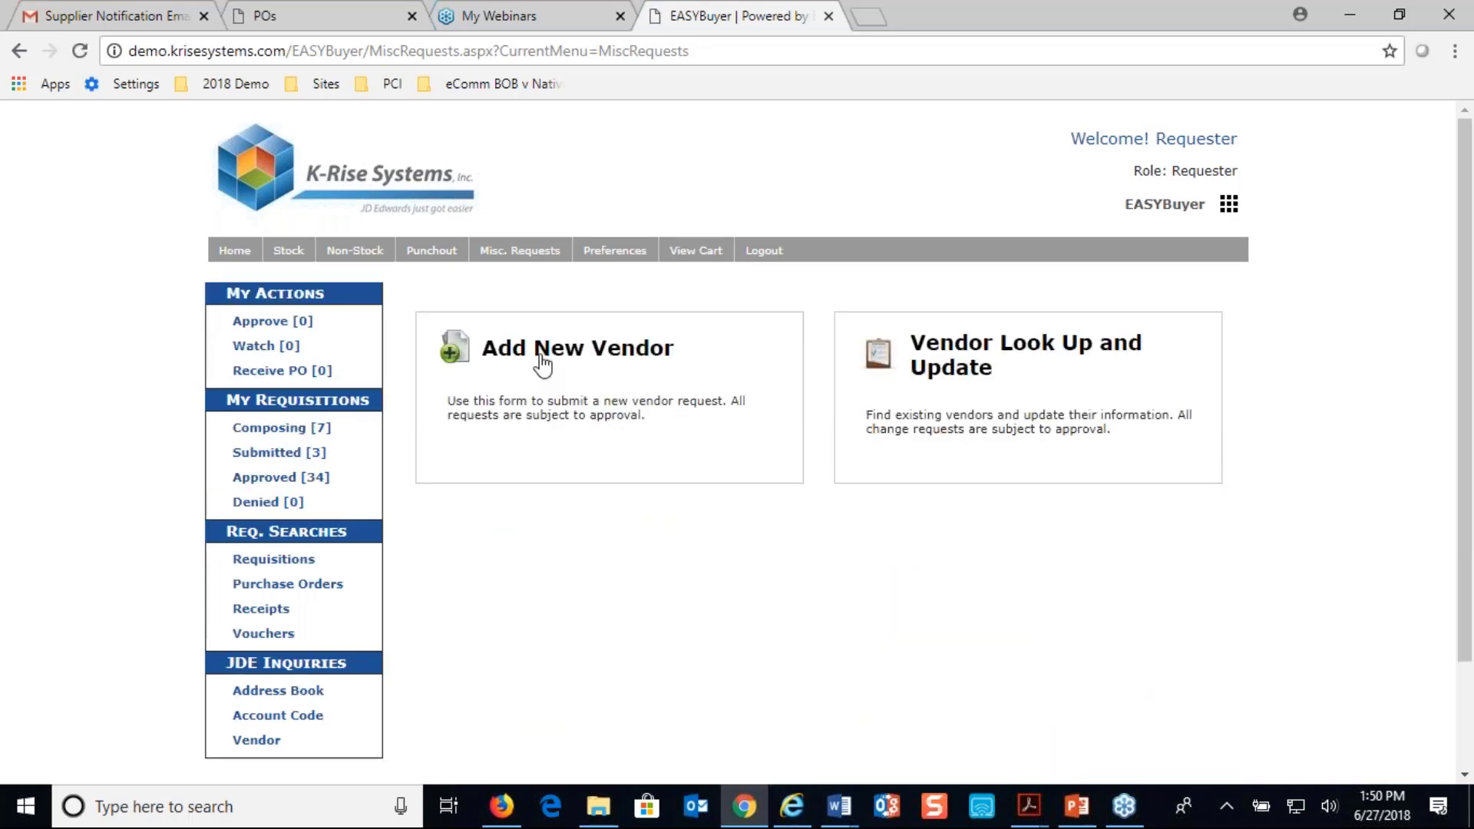
click(548, 354)
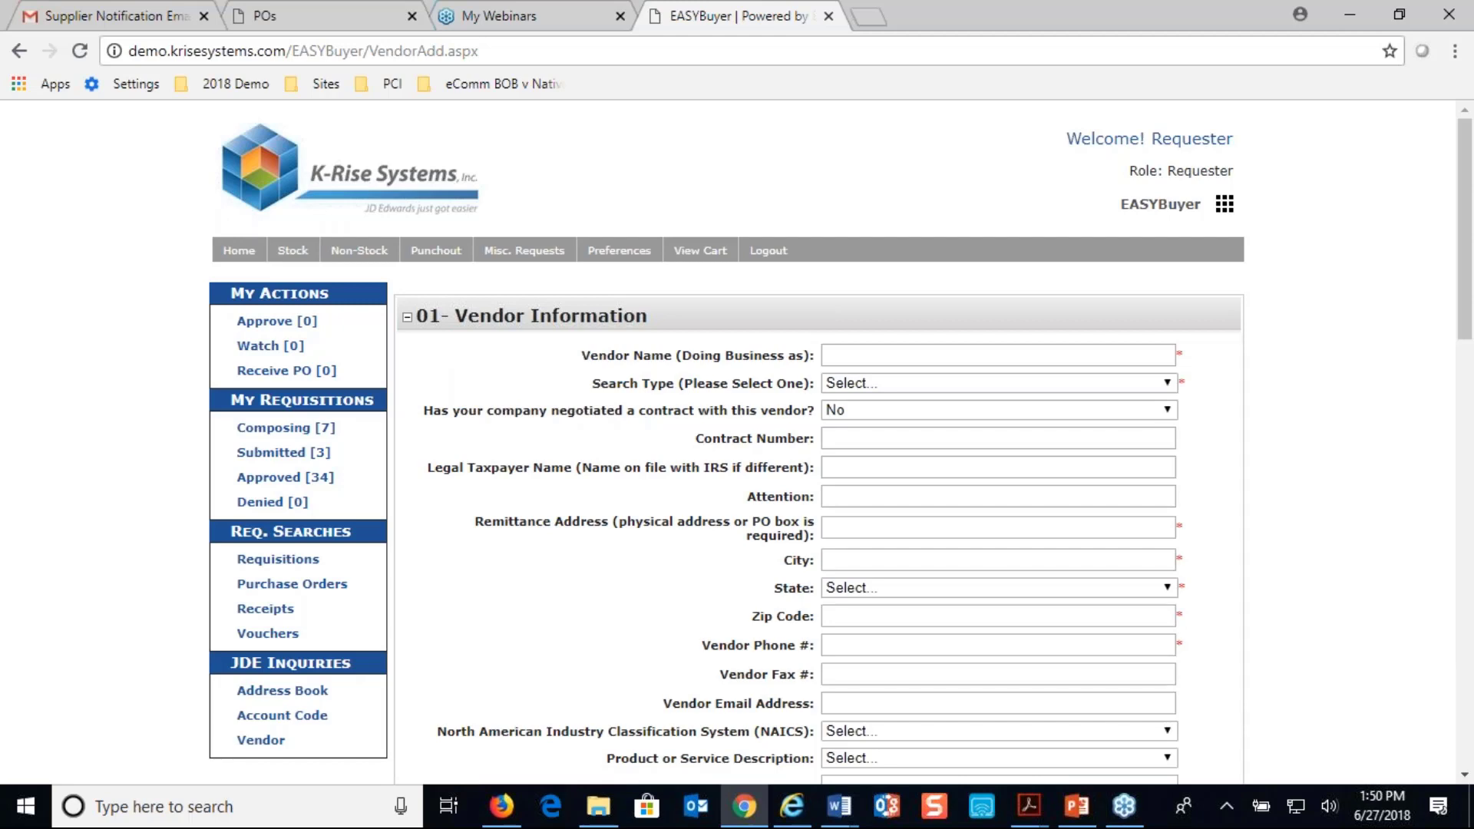
click(942, 358)
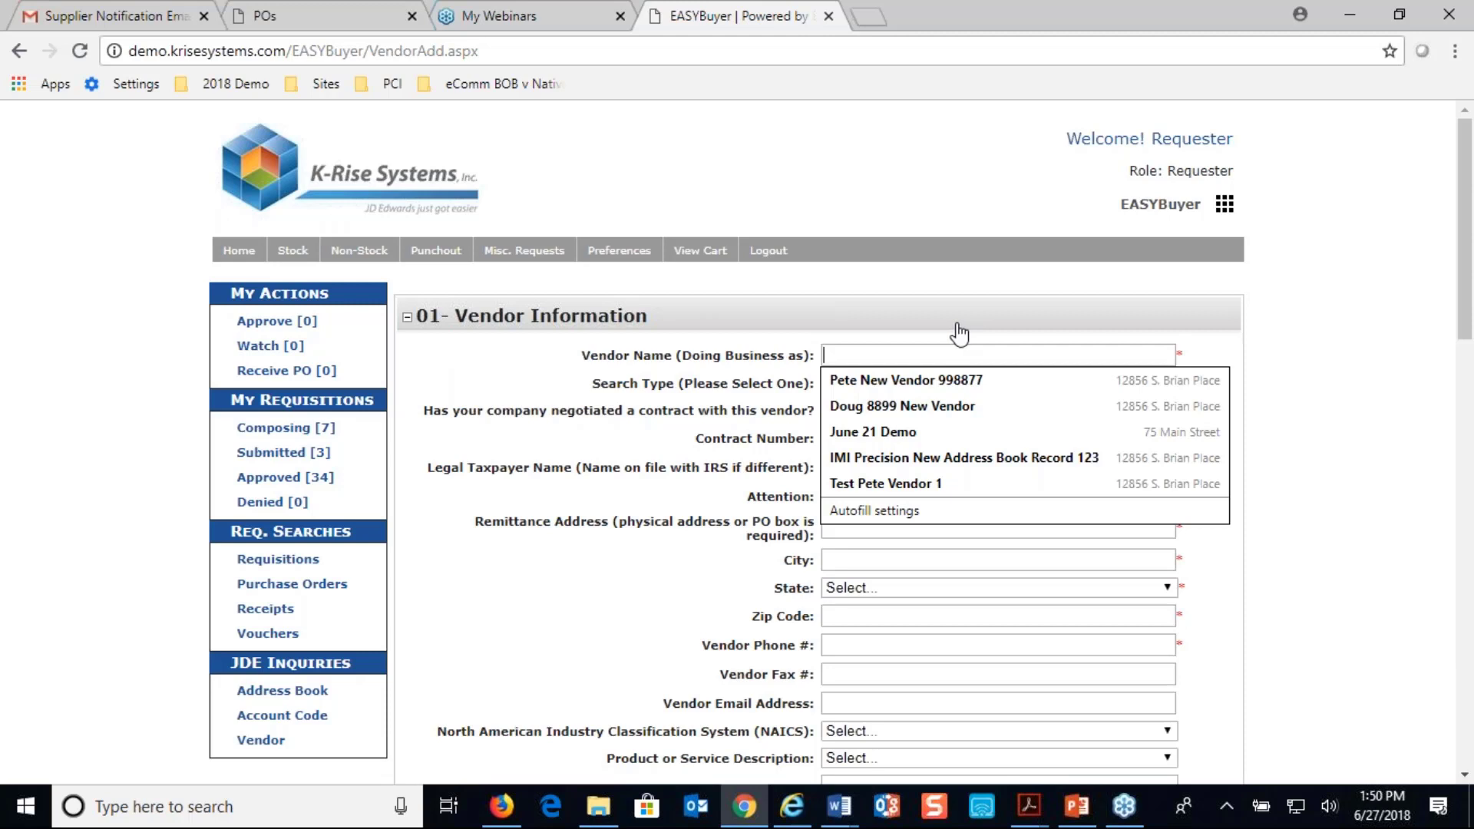
text(S)
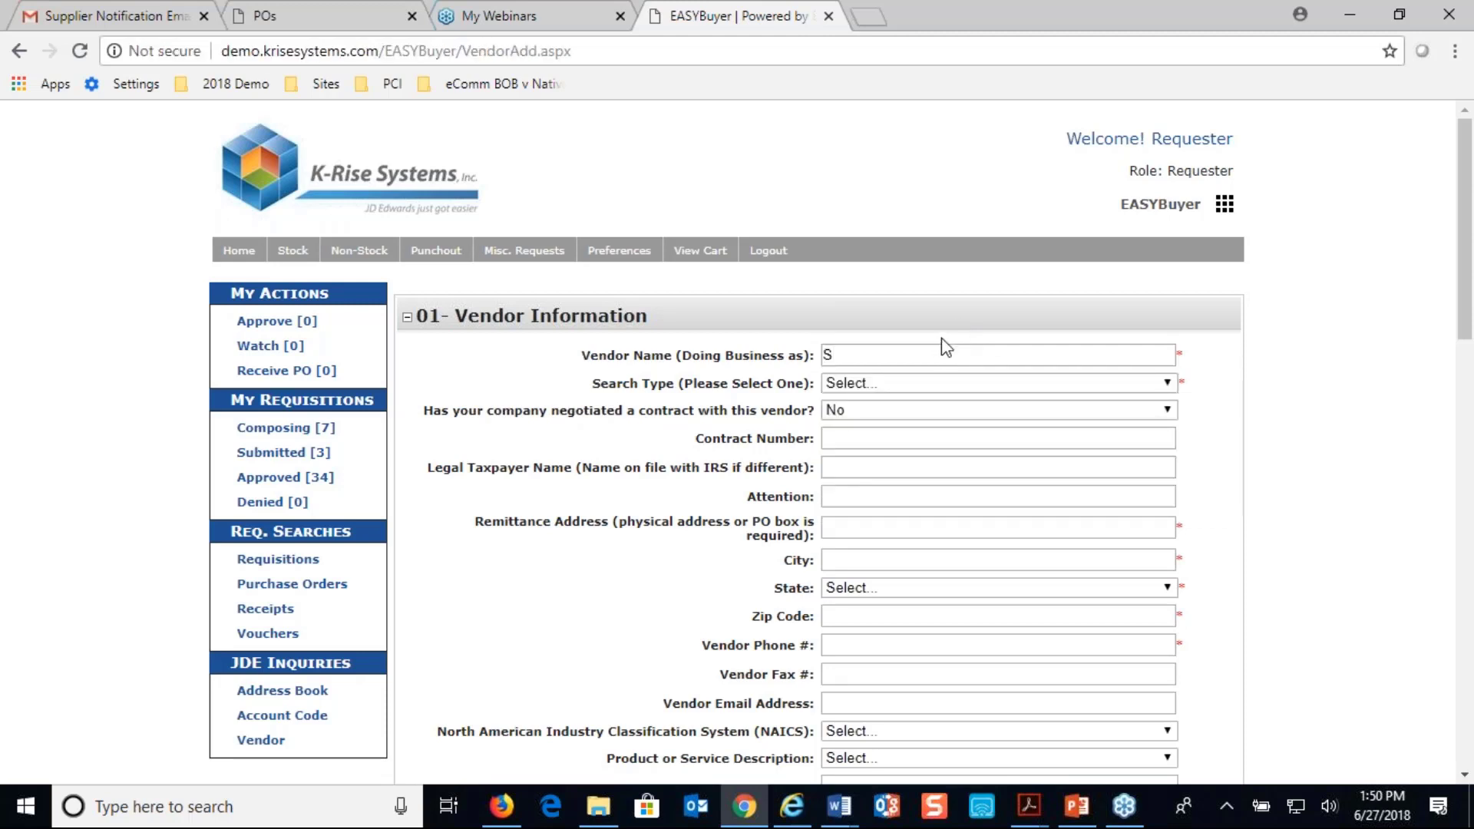
text(upplier Webinar June 123)
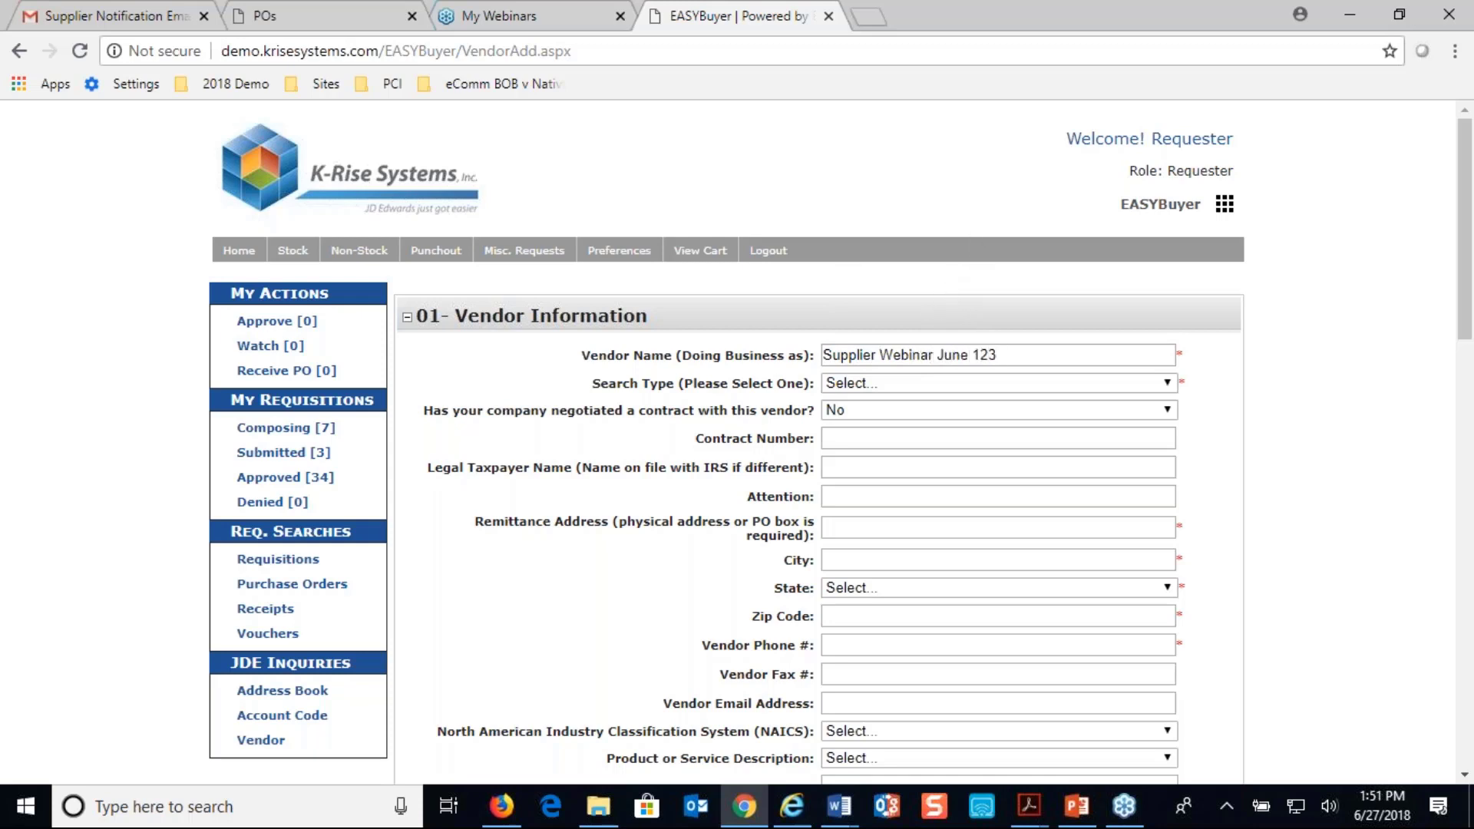
Set the new vendor's search type to V=Vendors
click(1012, 384)
drag(1169, 442, 1127, 655)
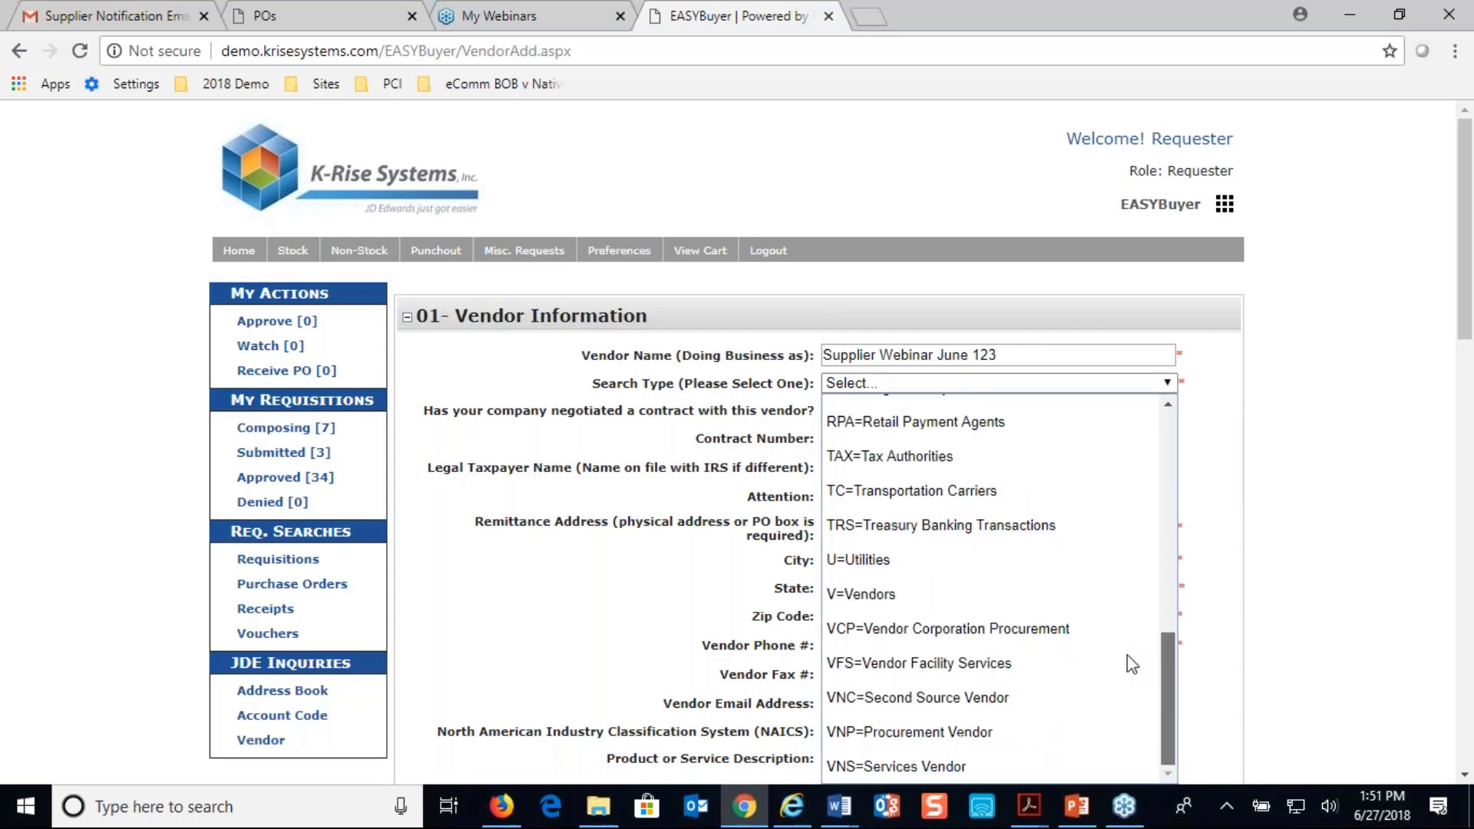
click(899, 605)
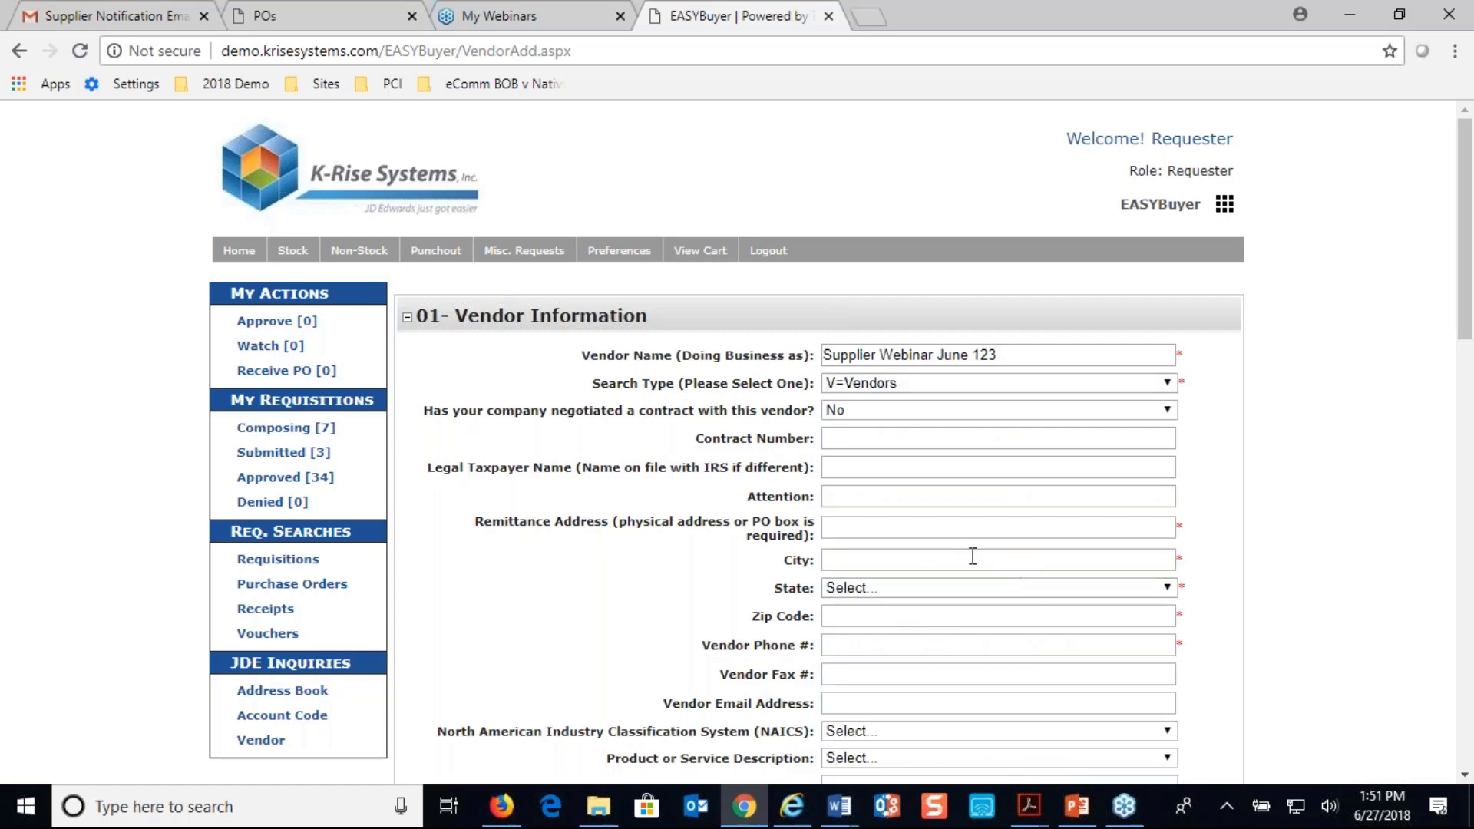
Fill in the vendor's remittance address from a saved autofill entry and enter the vendor's phone number
click(967, 528)
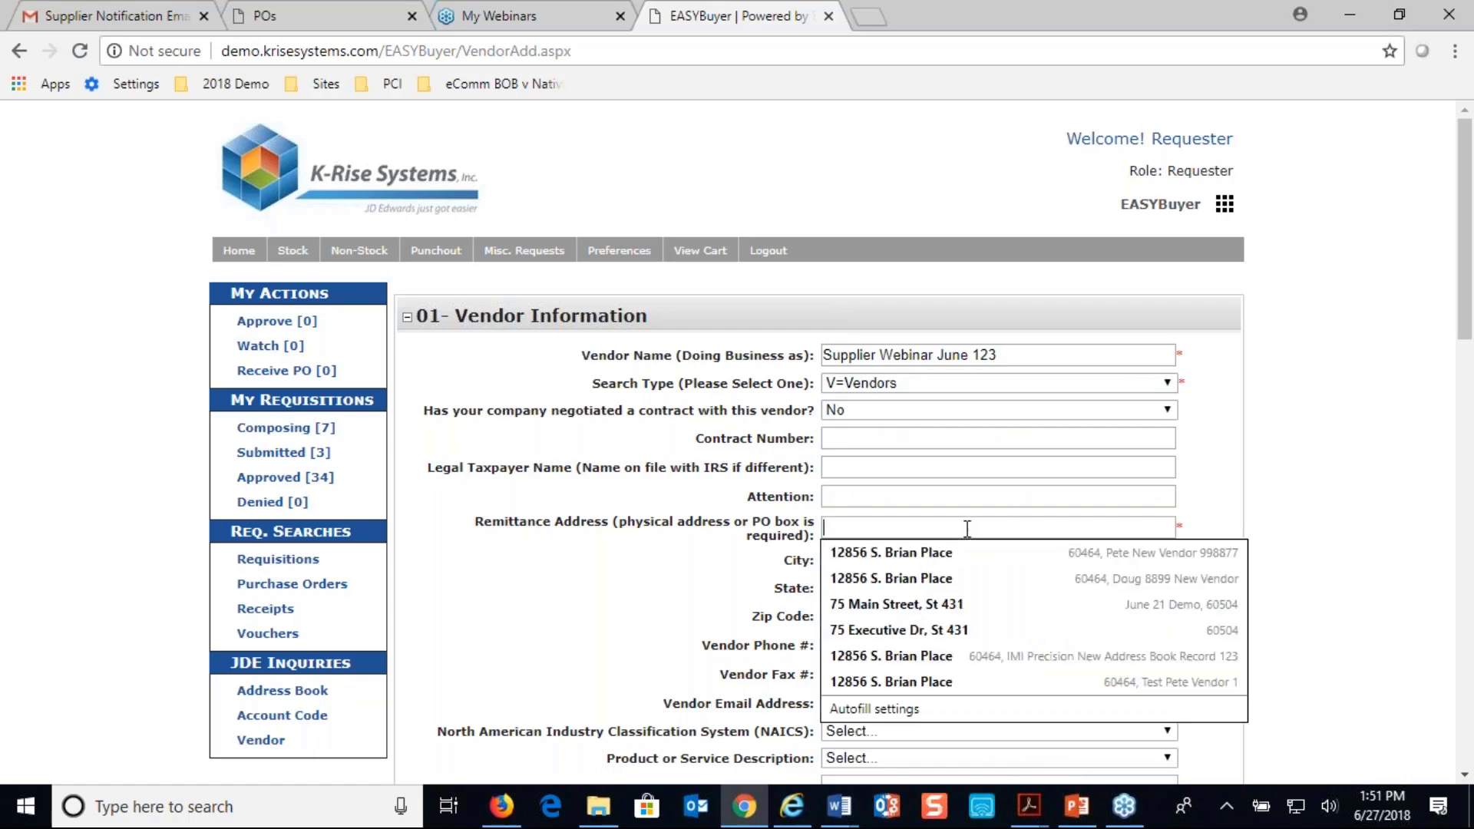
click(978, 578)
scroll(978, 578, down, 3)
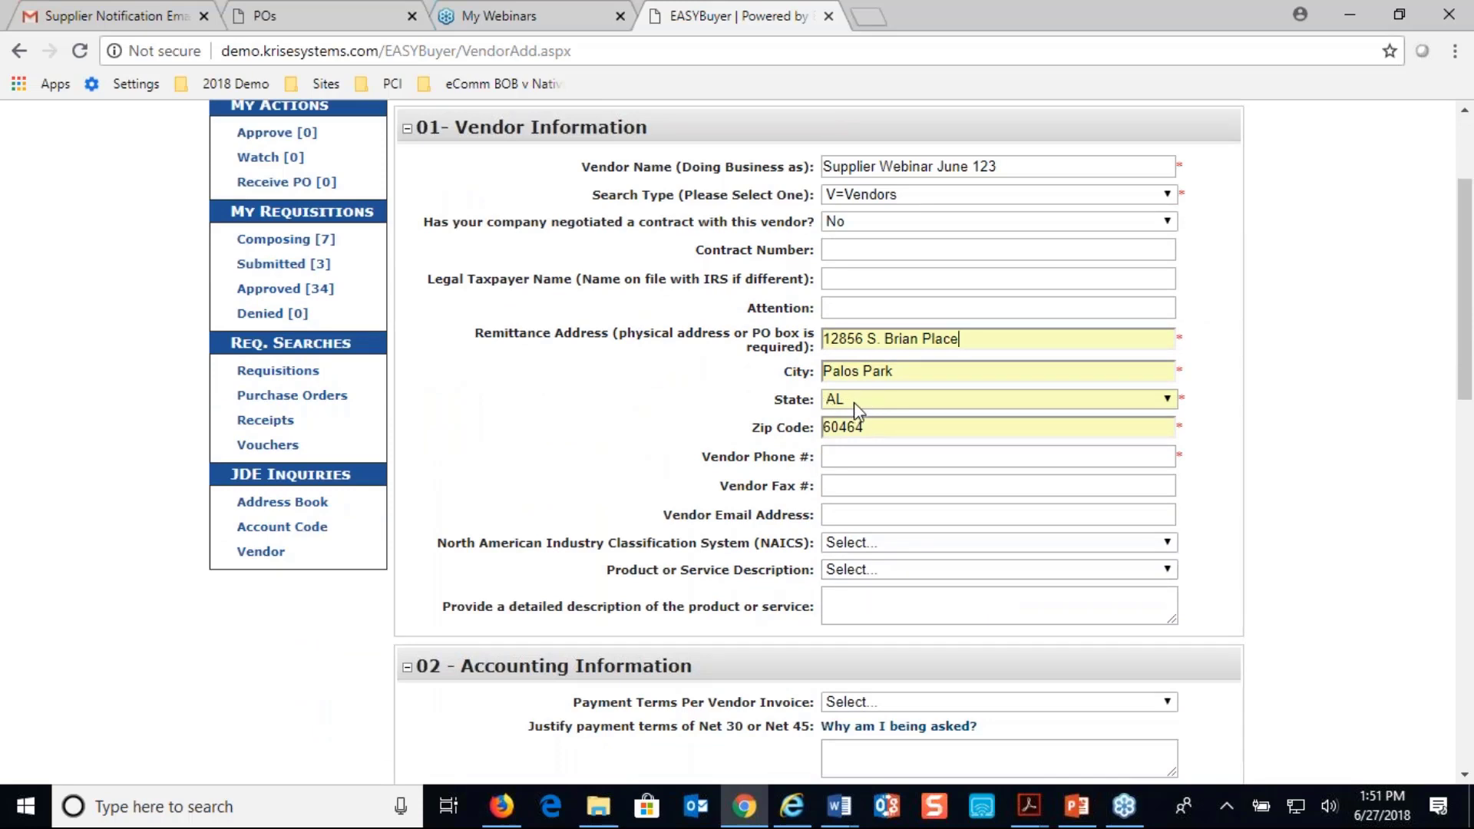
click(885, 455)
text(12345)
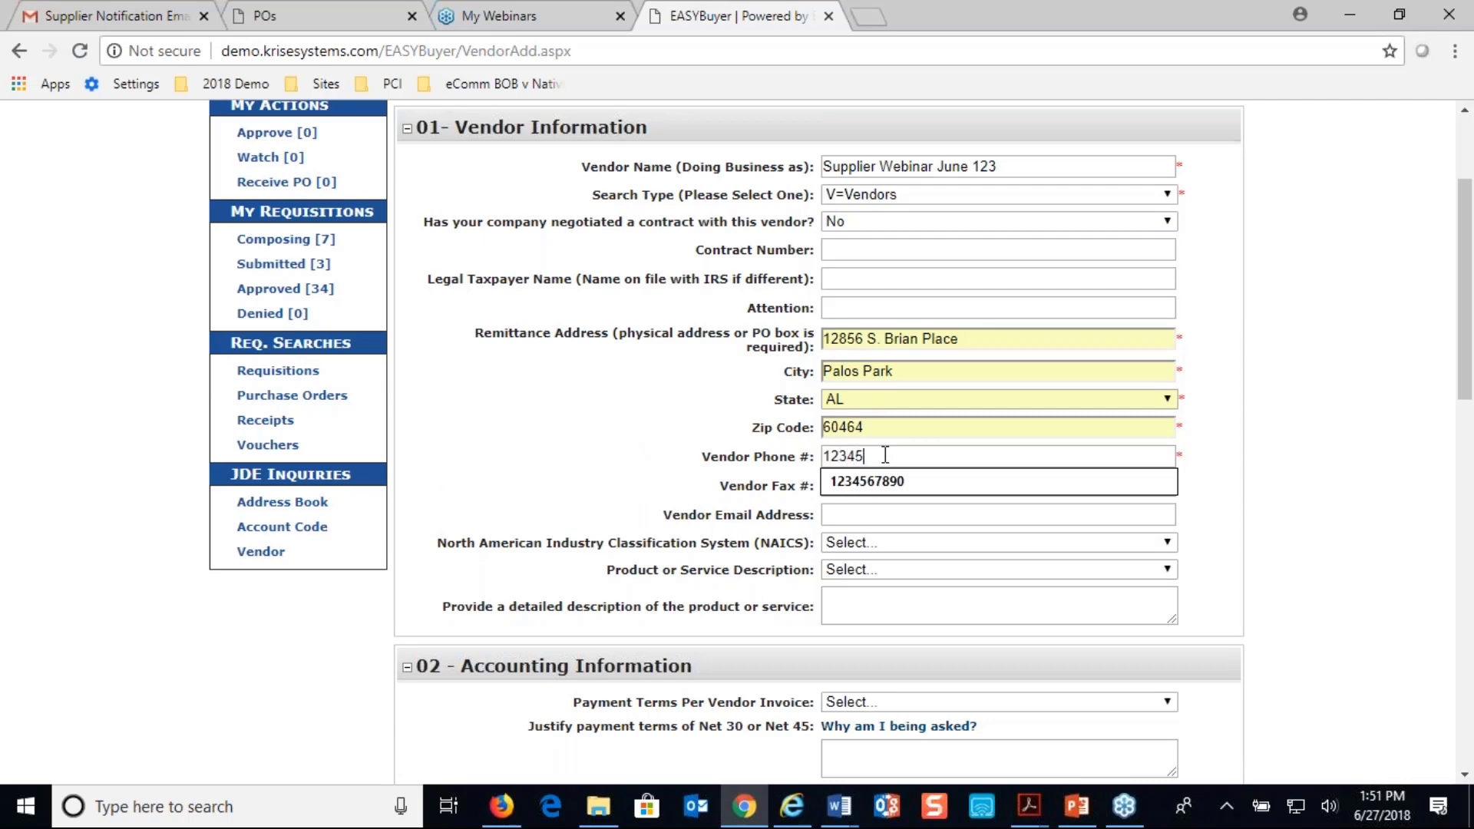
click(890, 481)
Set the vendor's payment terms to Net 30 and enter the vendor's federal tax ID in the accounting information
scroll(1190, 463, down, 4)
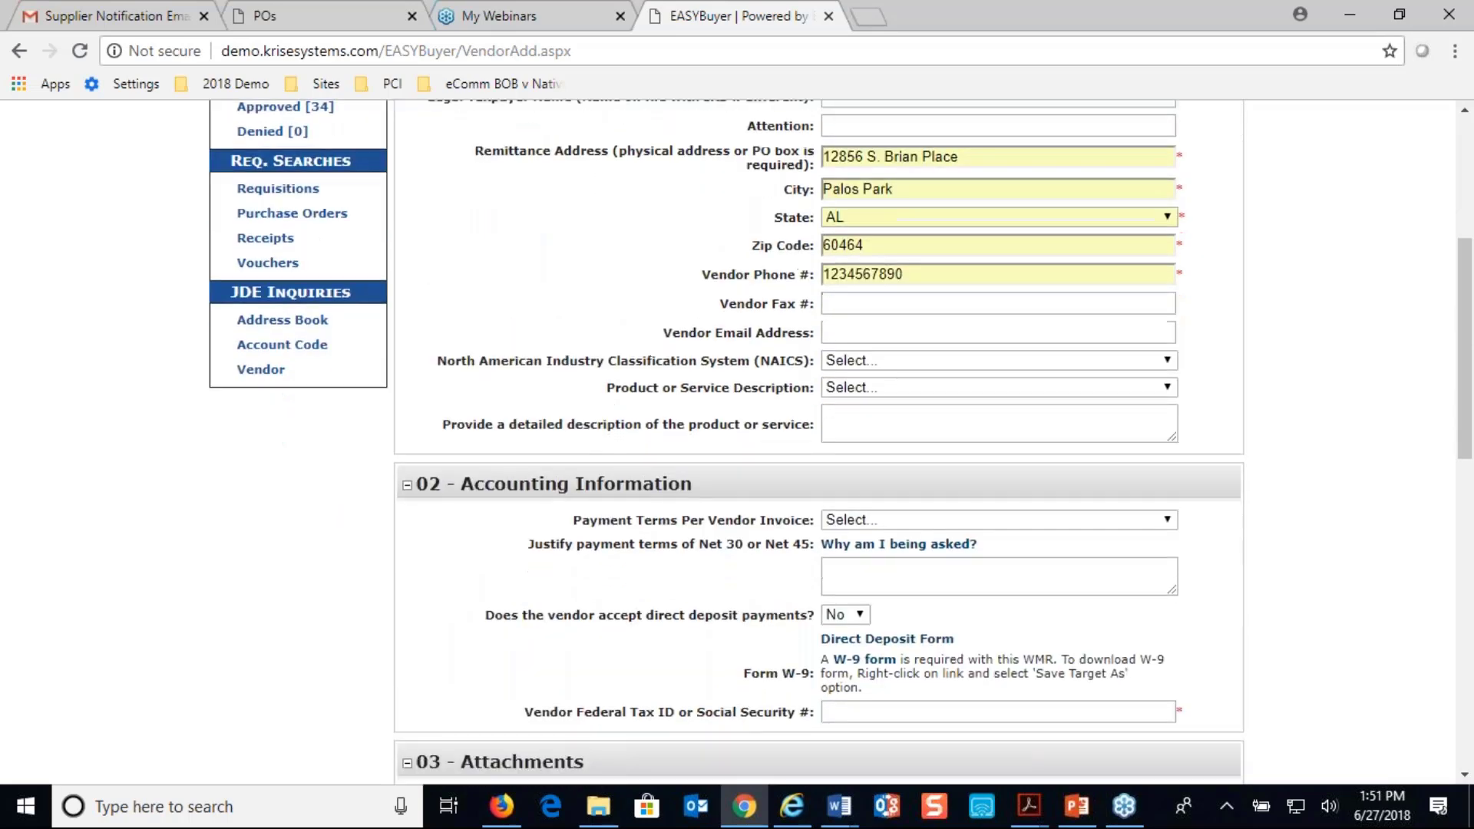
click(1163, 433)
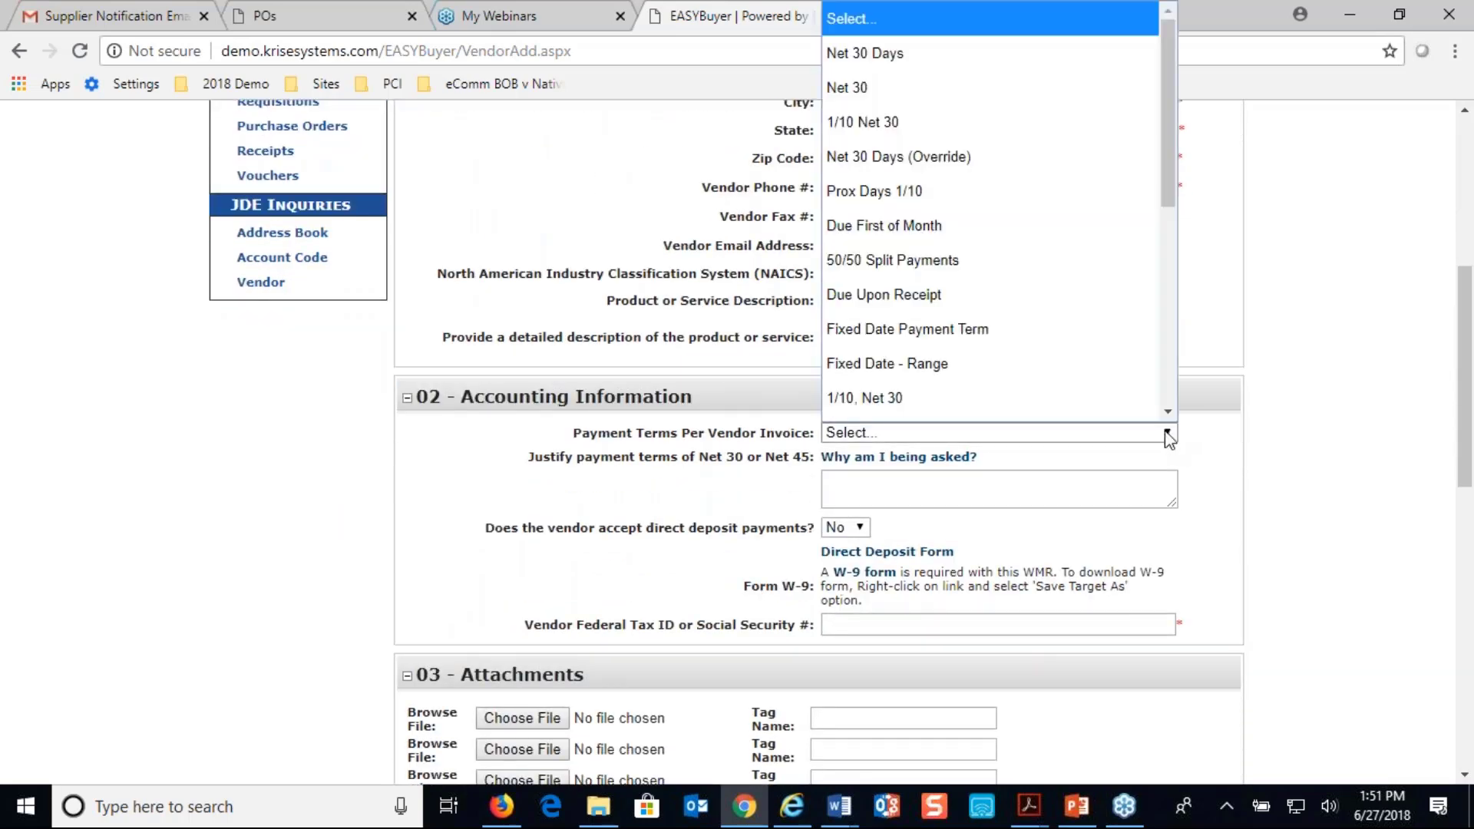
click(971, 60)
scroll(932, 322, down, 5)
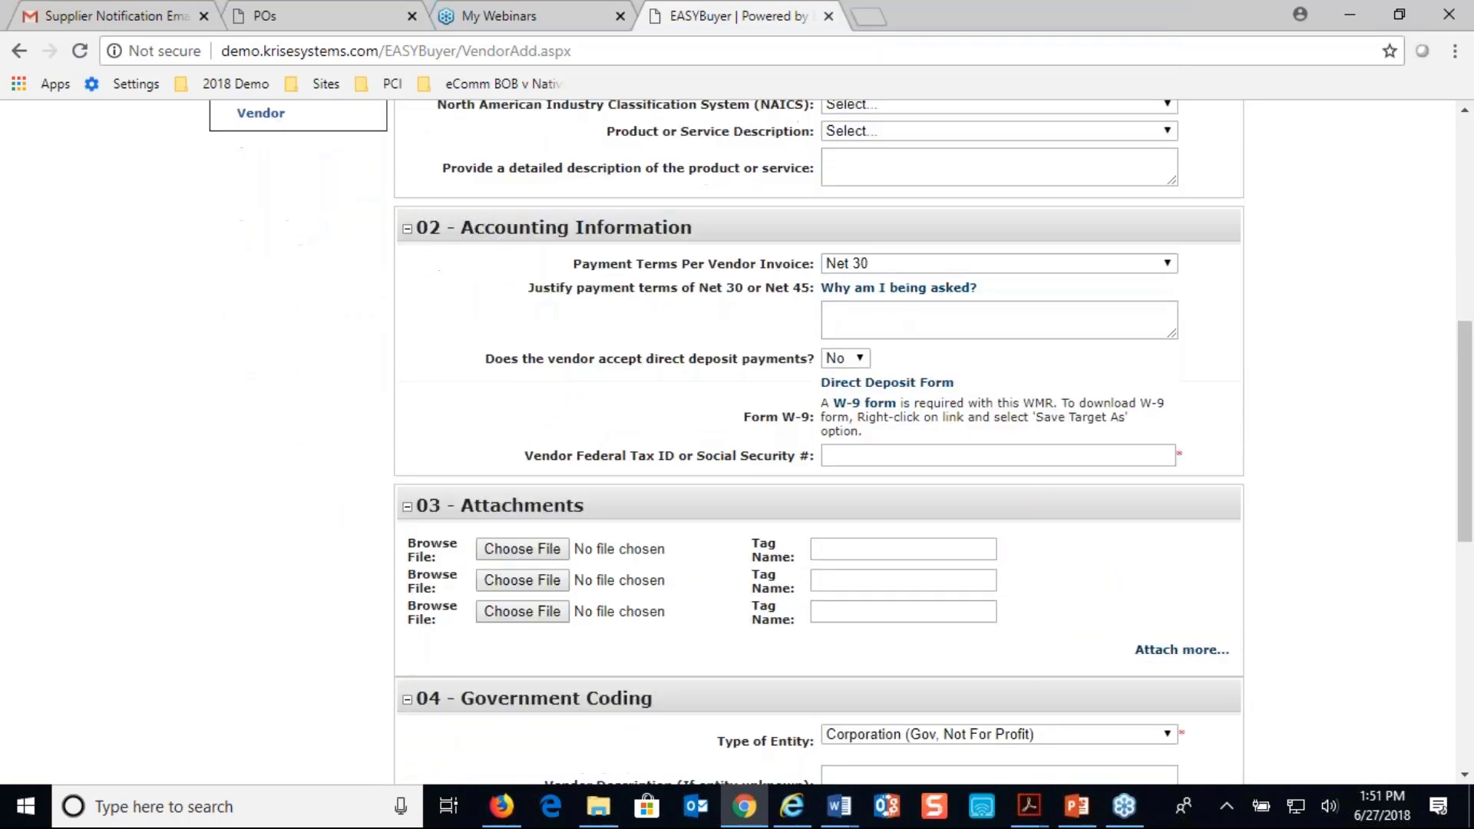
click(923, 325)
text(1)
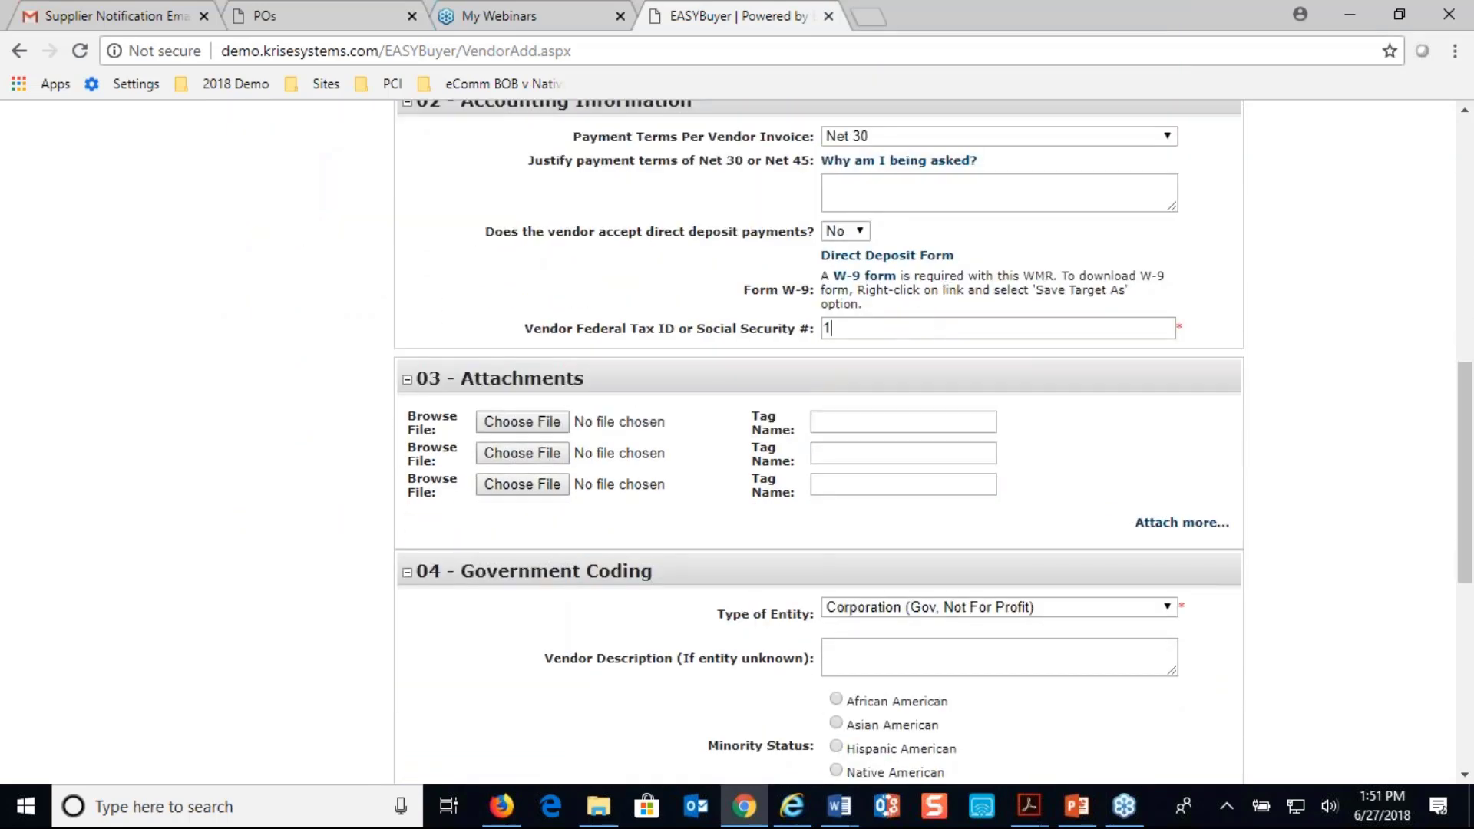
text(23456789)
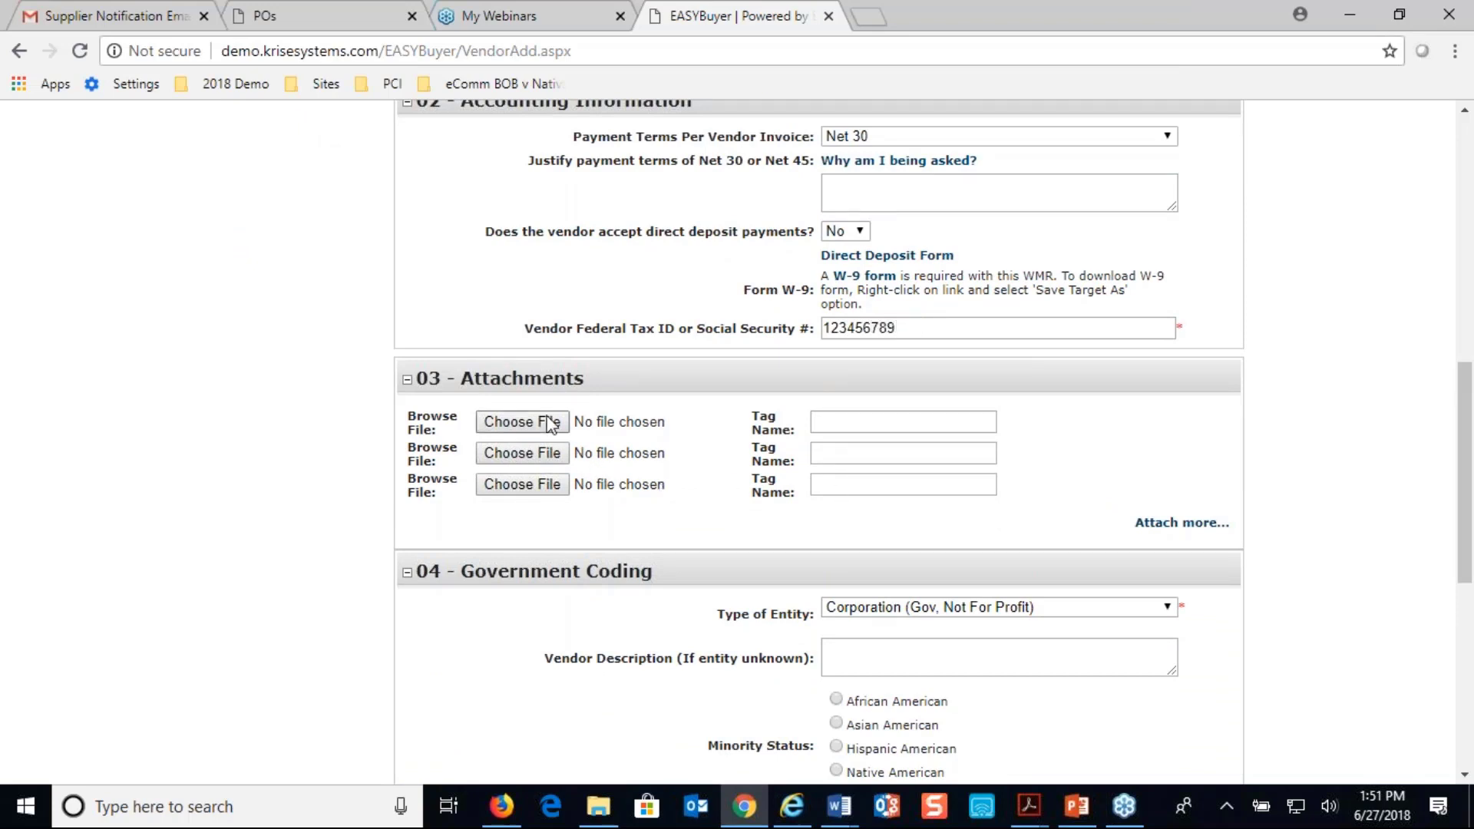
Choose the copied Excel file in the Desktop folder as the vendor request's first attachment
click(503, 422)
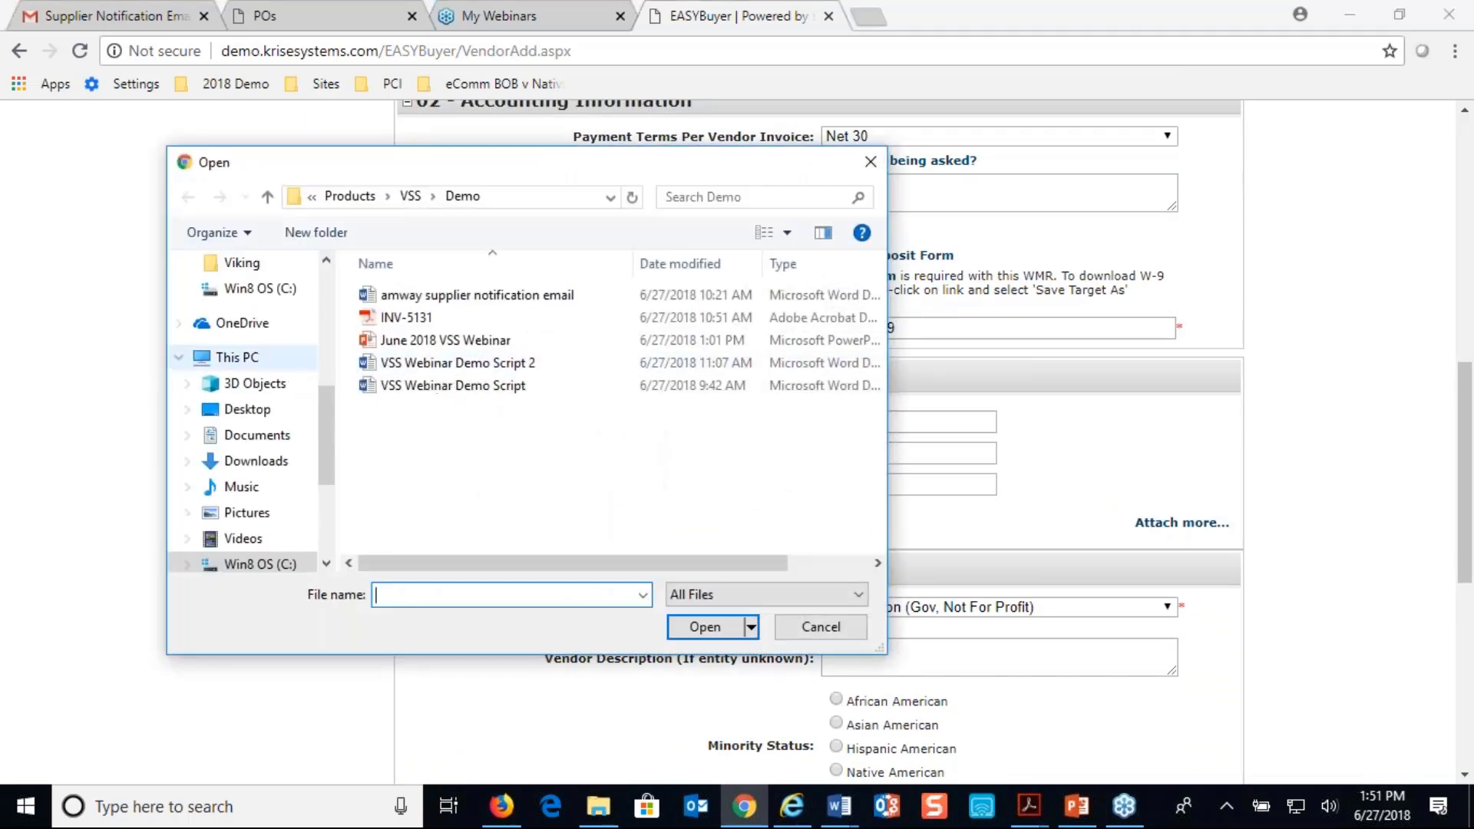
scroll(300, 426, up, 5)
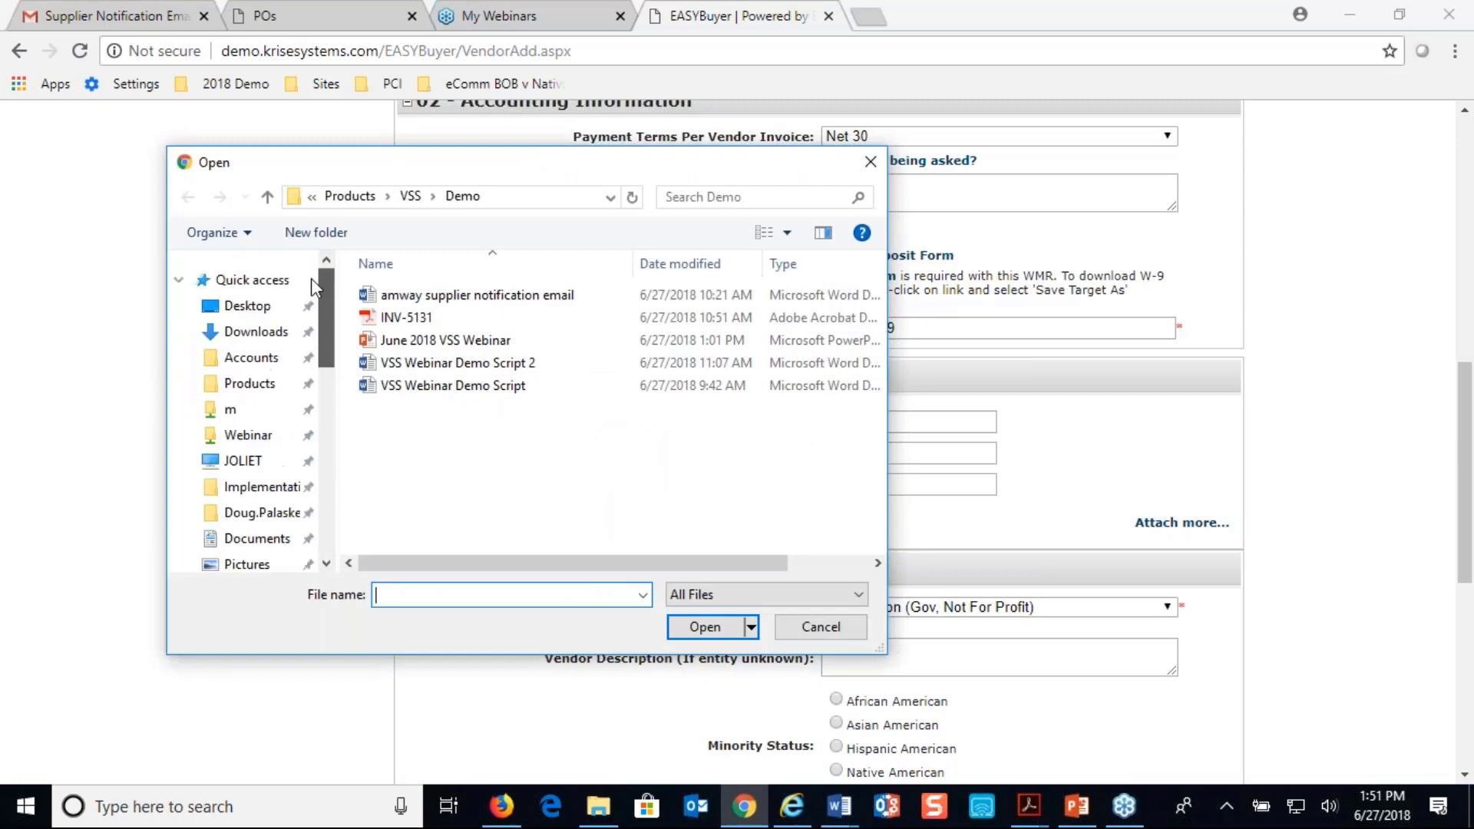
click(257, 309)
double_click(416, 318)
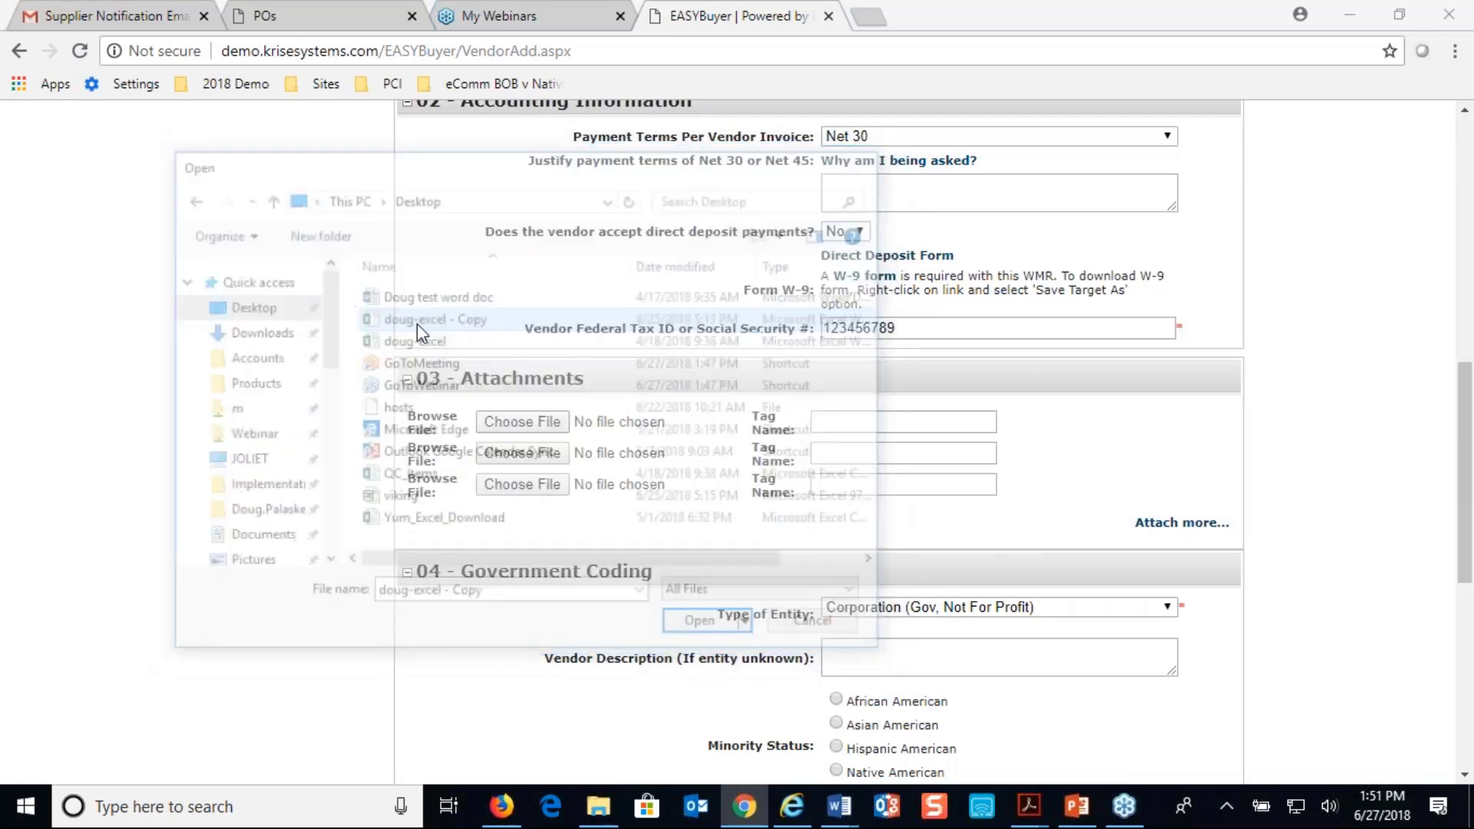
Tag the attached Excel file as 33444 and submit the new vendor request for approval
click(870, 422)
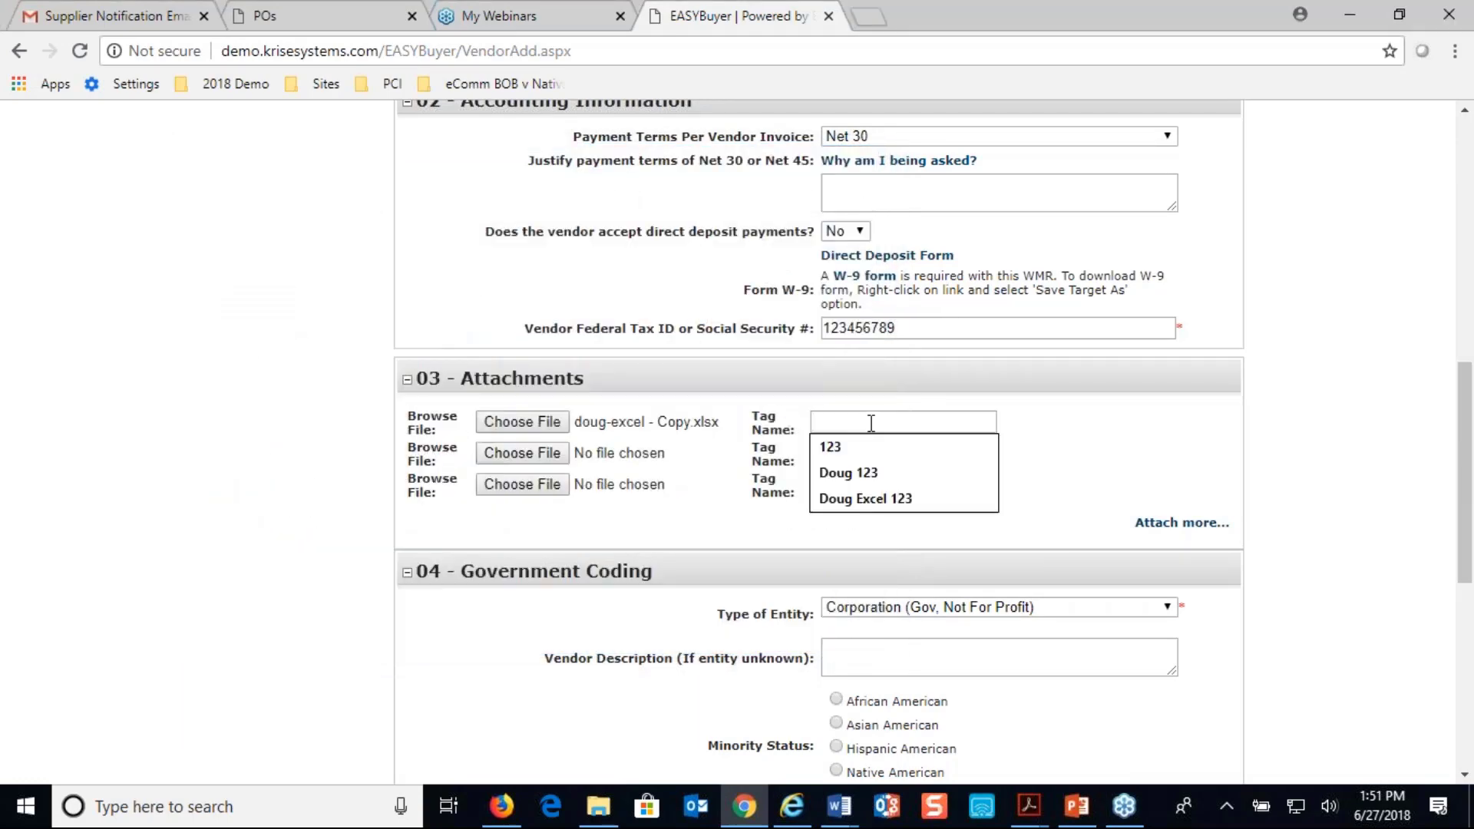
text(33444)
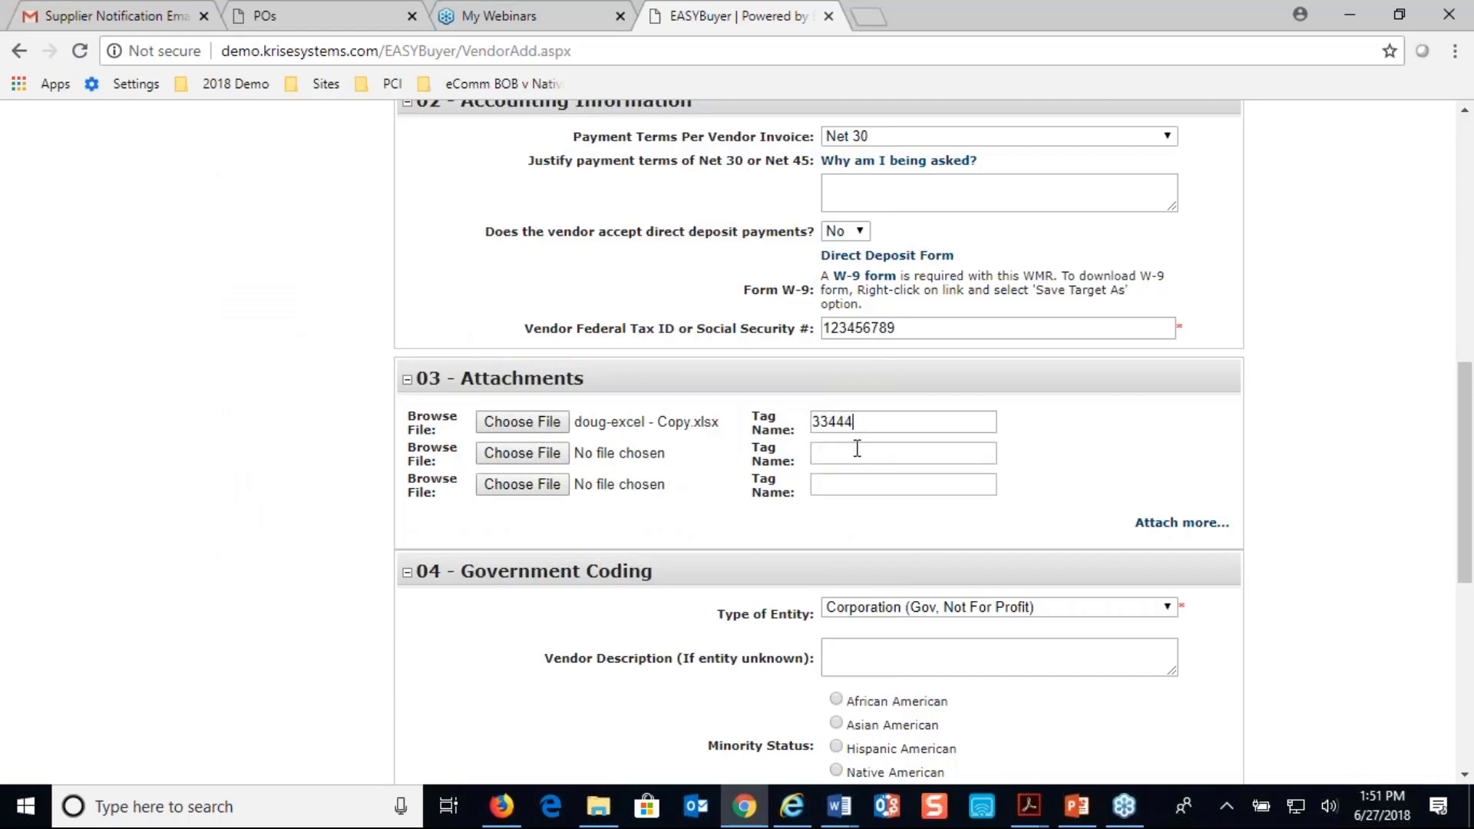
scroll(860, 461, down, 2)
scroll(899, 540, down, 4)
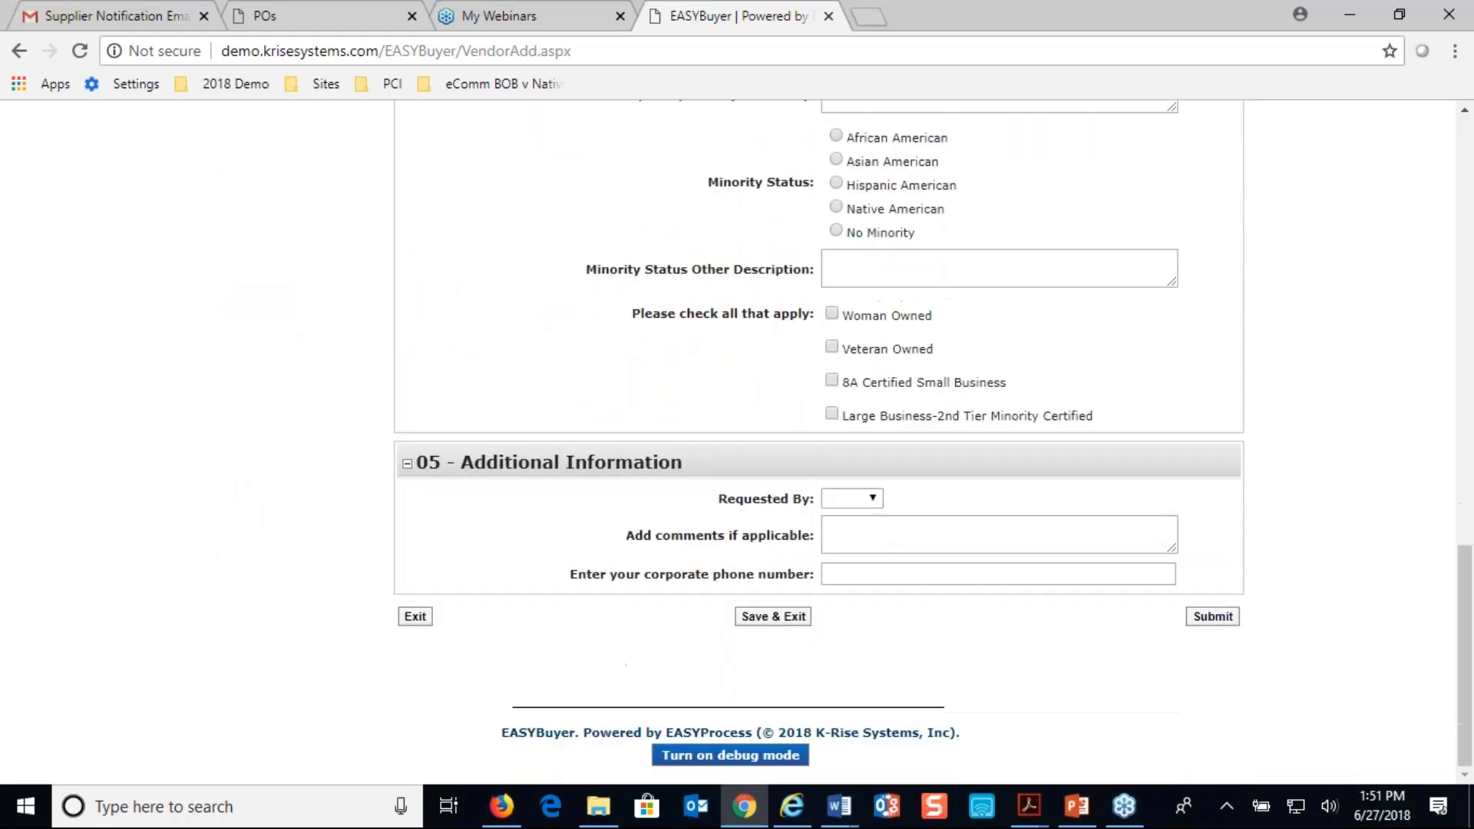
click(1226, 622)
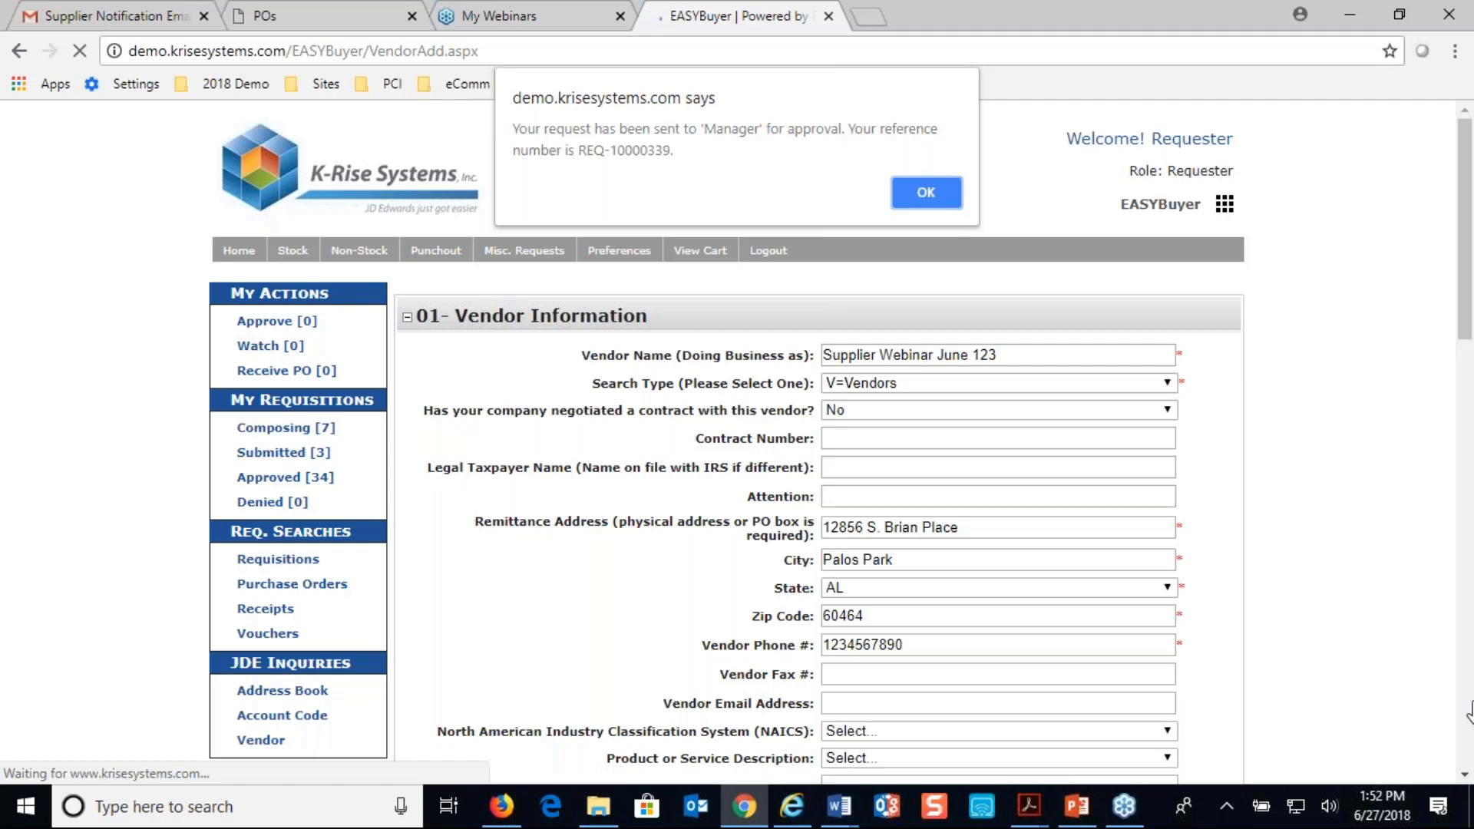
click(909, 186)
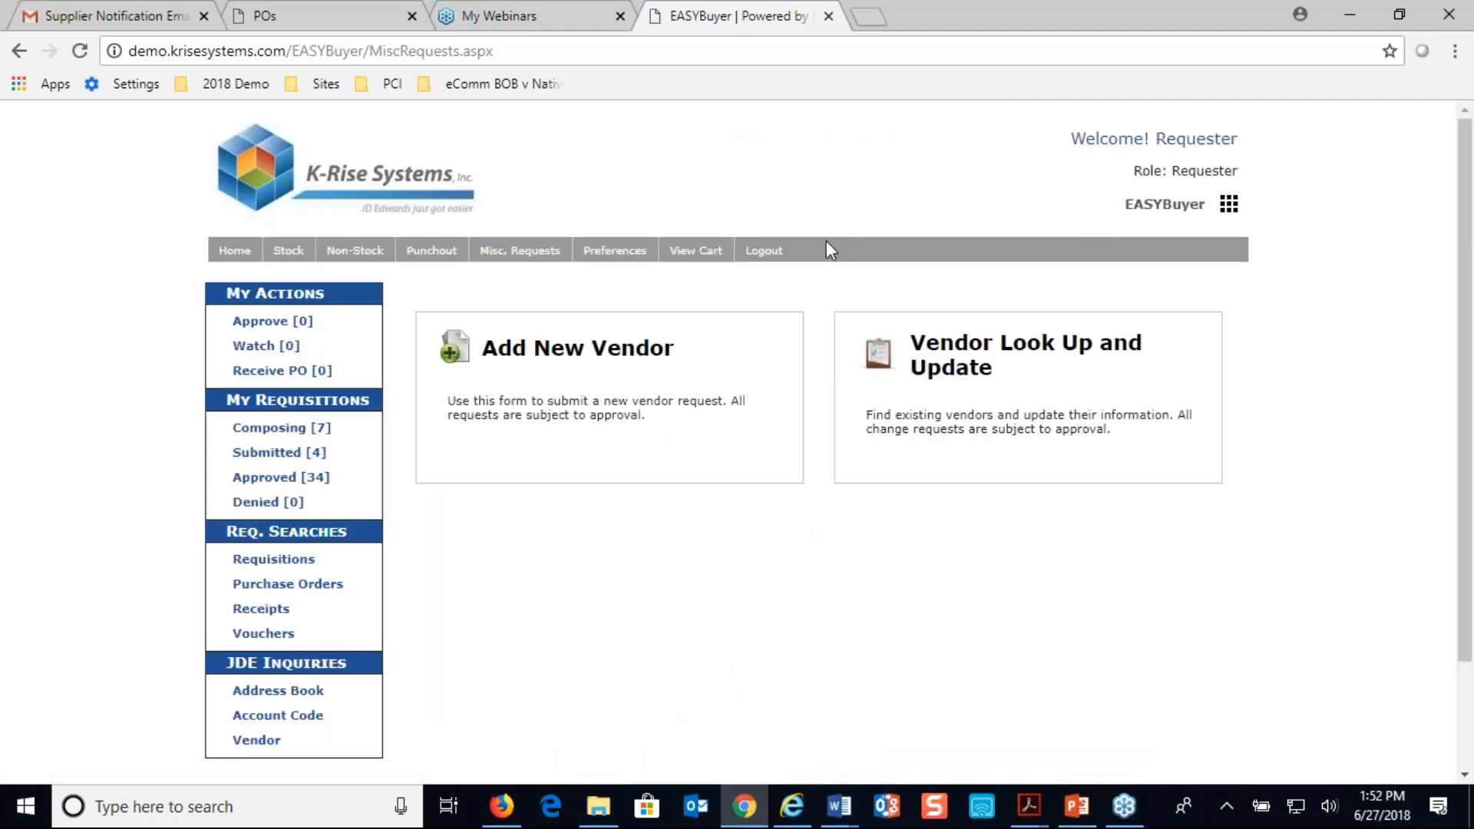
Log out of the requester account and sign in as manager with the saved credentials
click(764, 254)
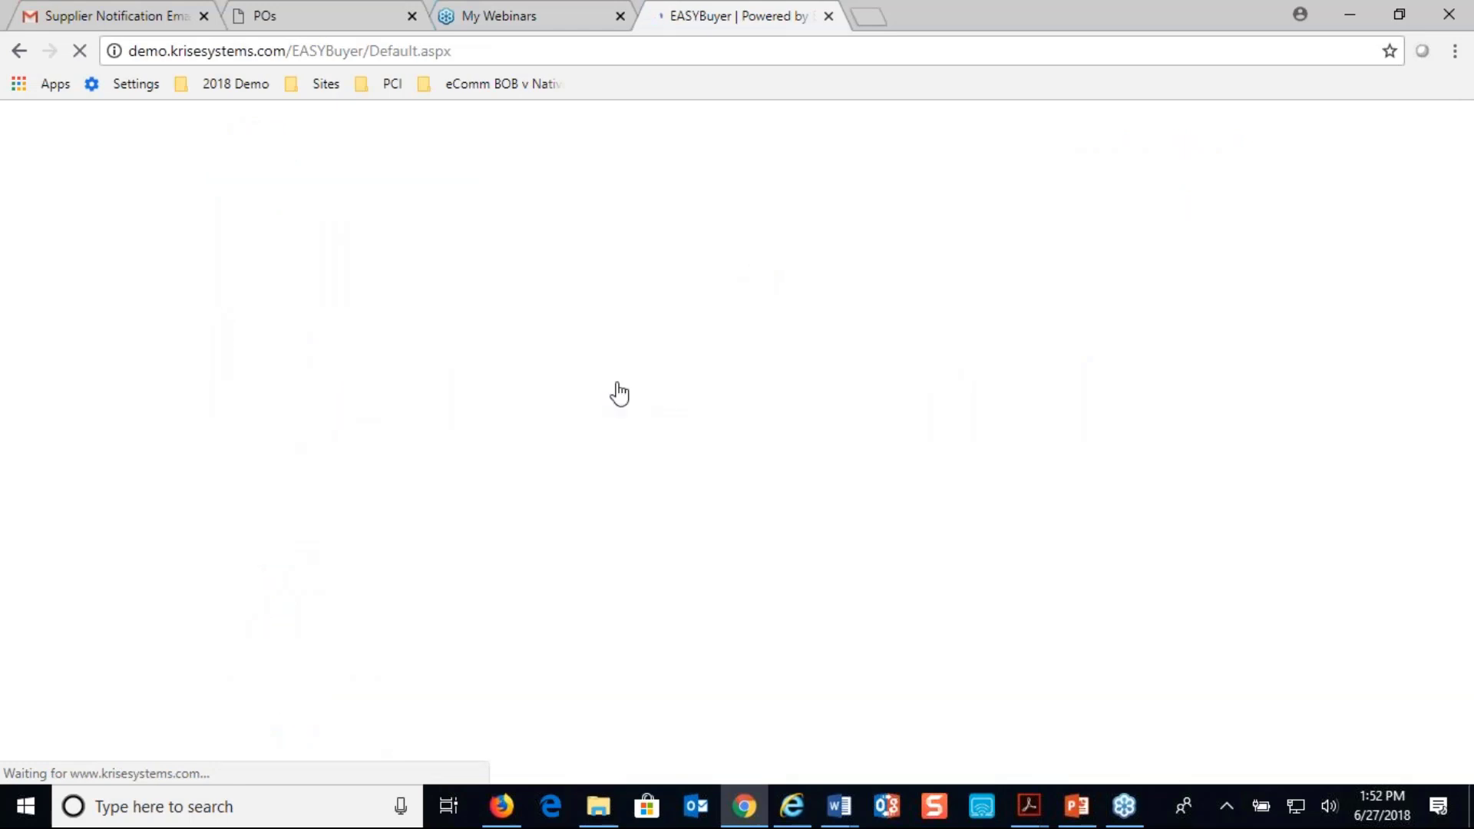
double_click(1077, 280)
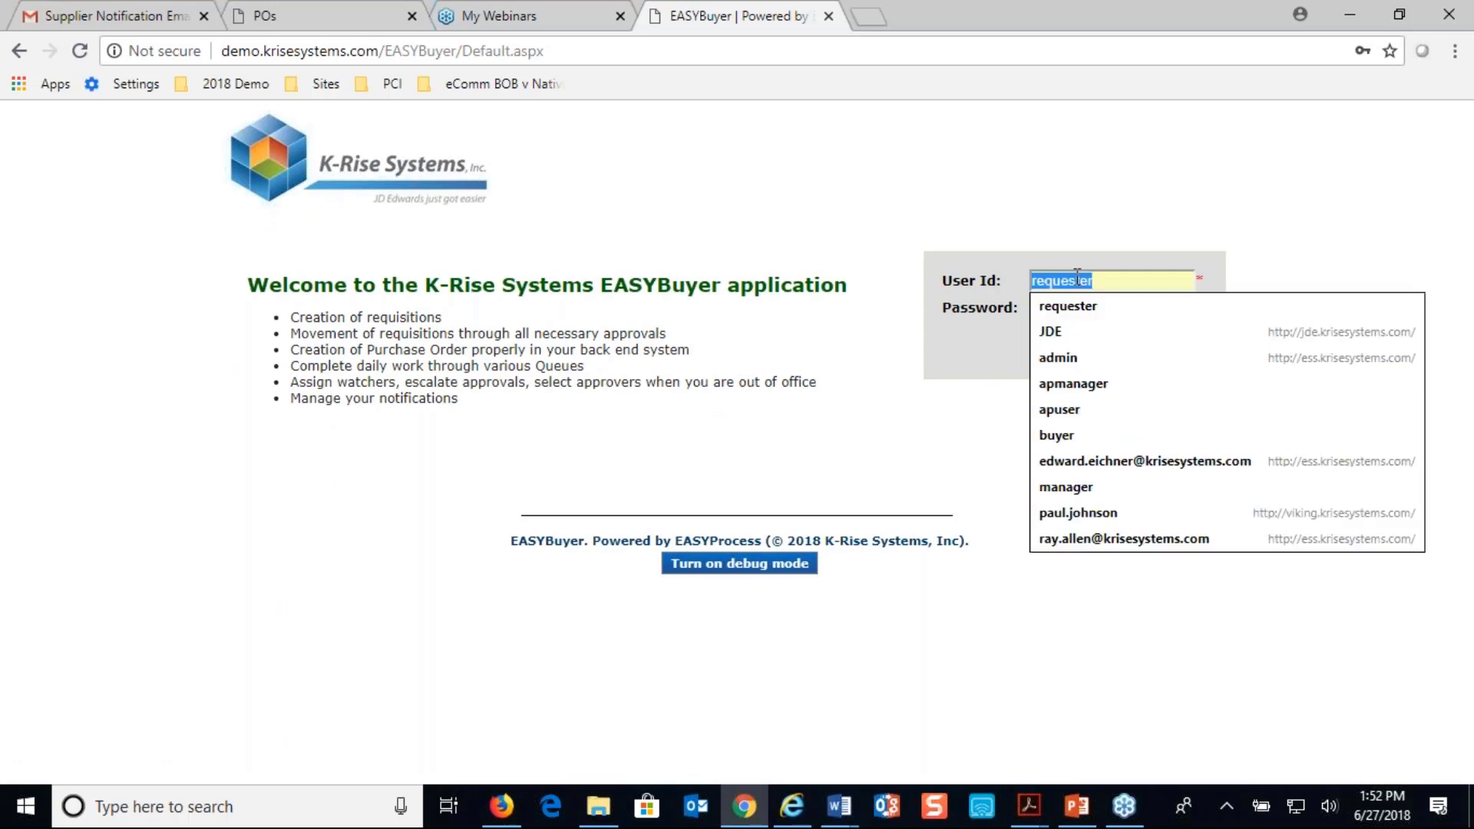
text(m)
click(1076, 302)
click(1148, 345)
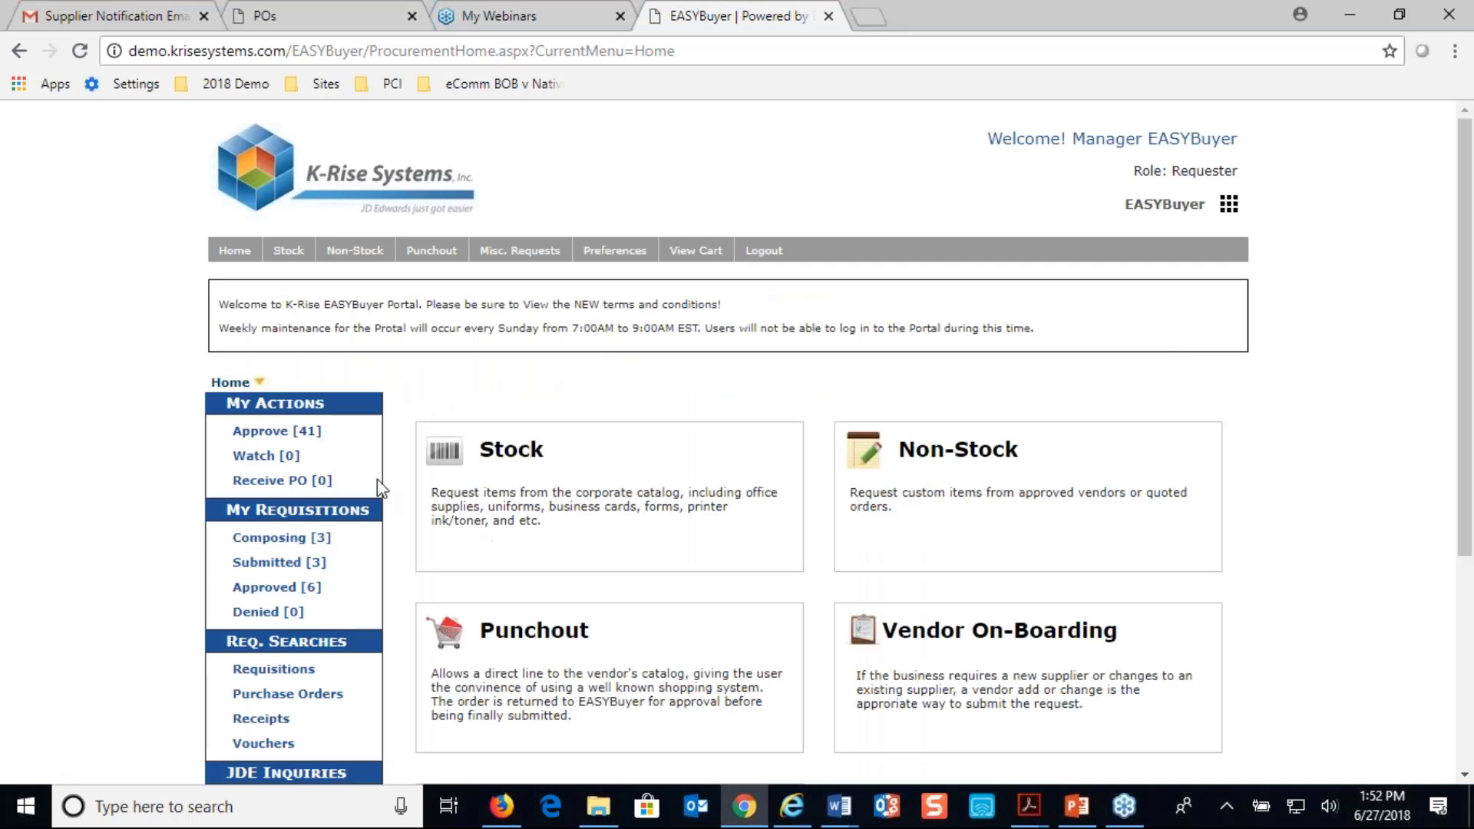
Open the pending new vendor request for Supplier Webinar June 123 and review its vendor details, attachment and approver flow
click(273, 434)
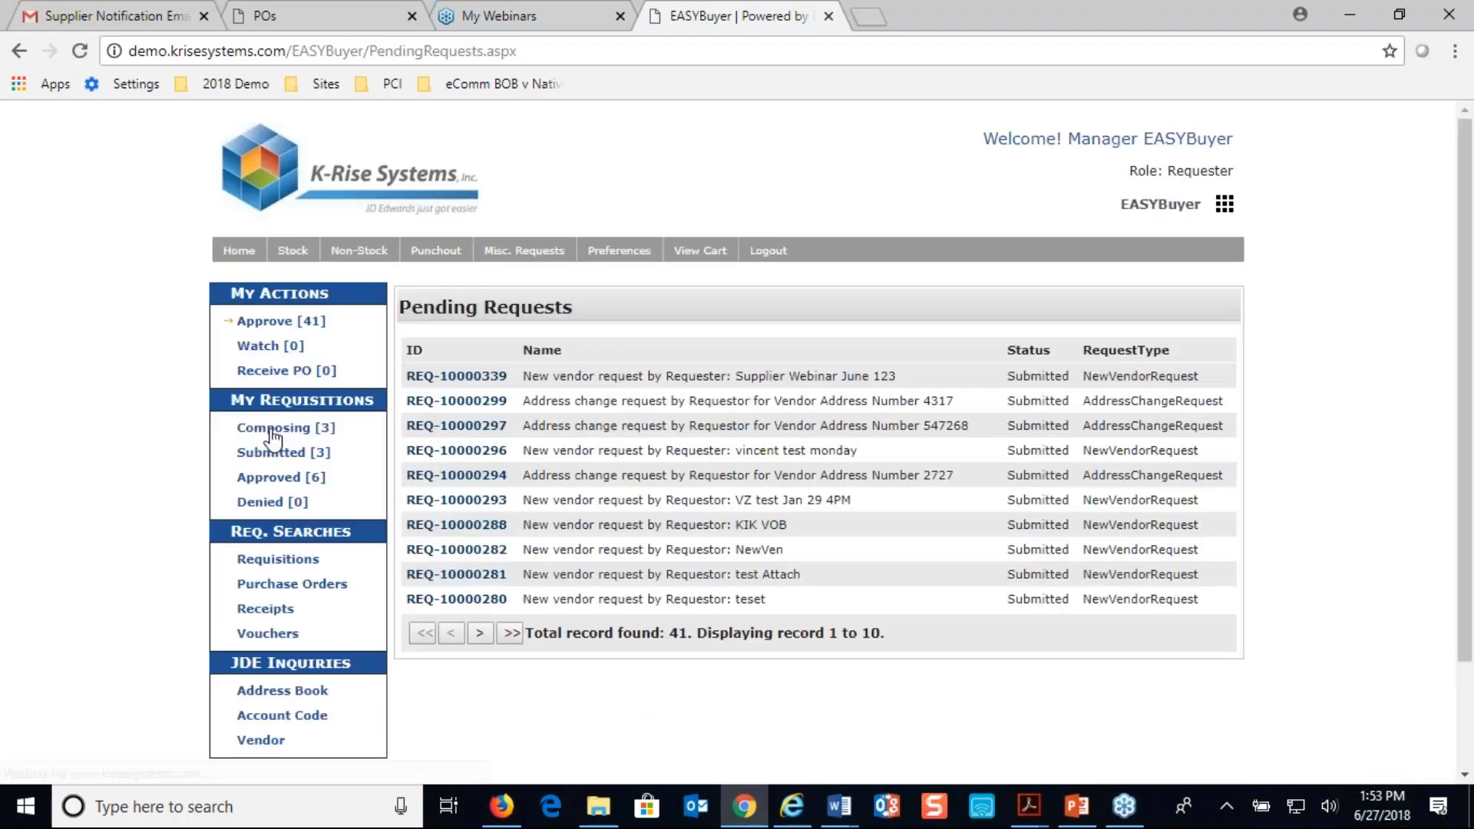
click(453, 377)
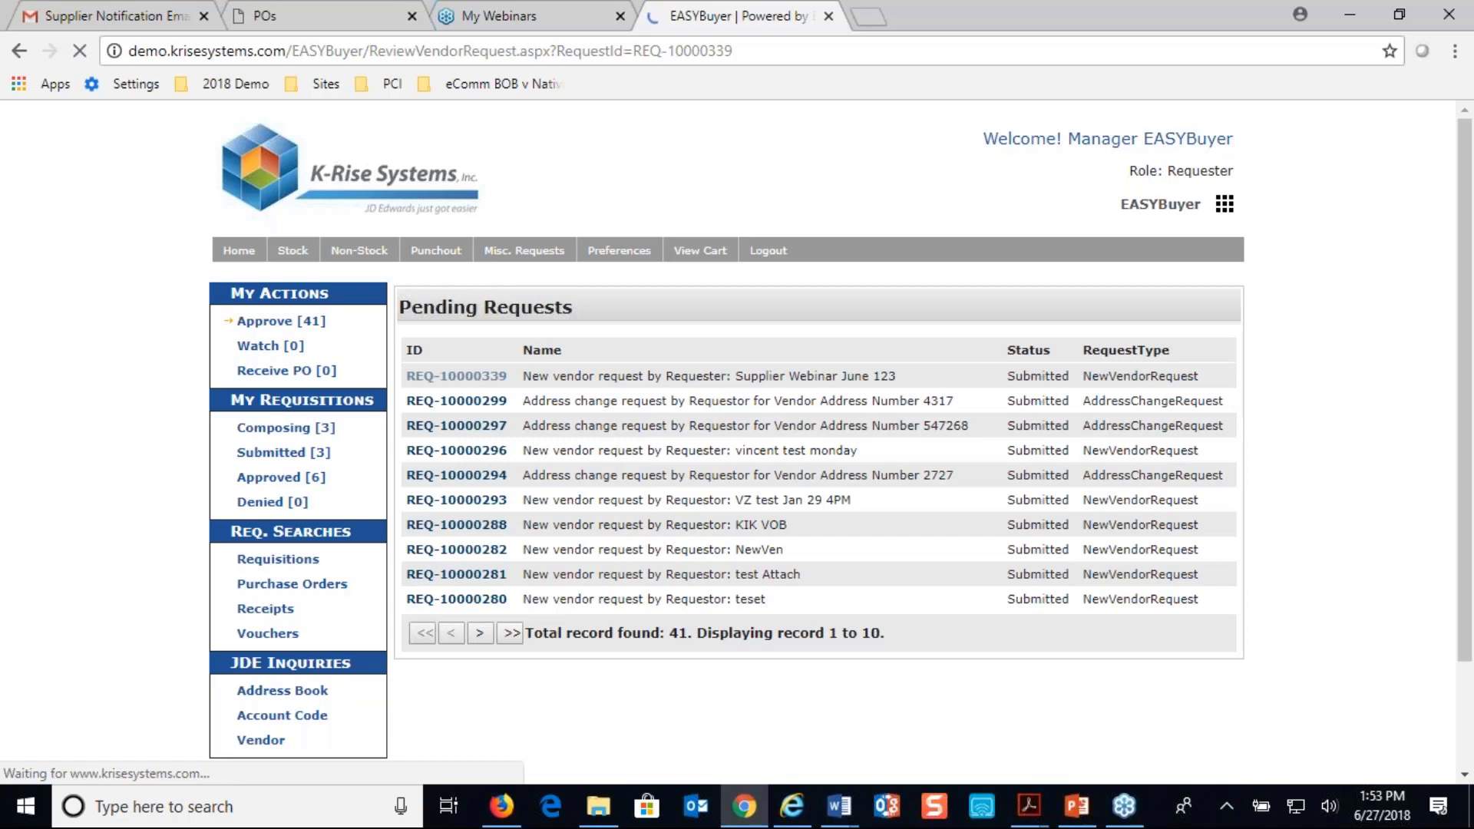
scroll(1044, 499, down, 2)
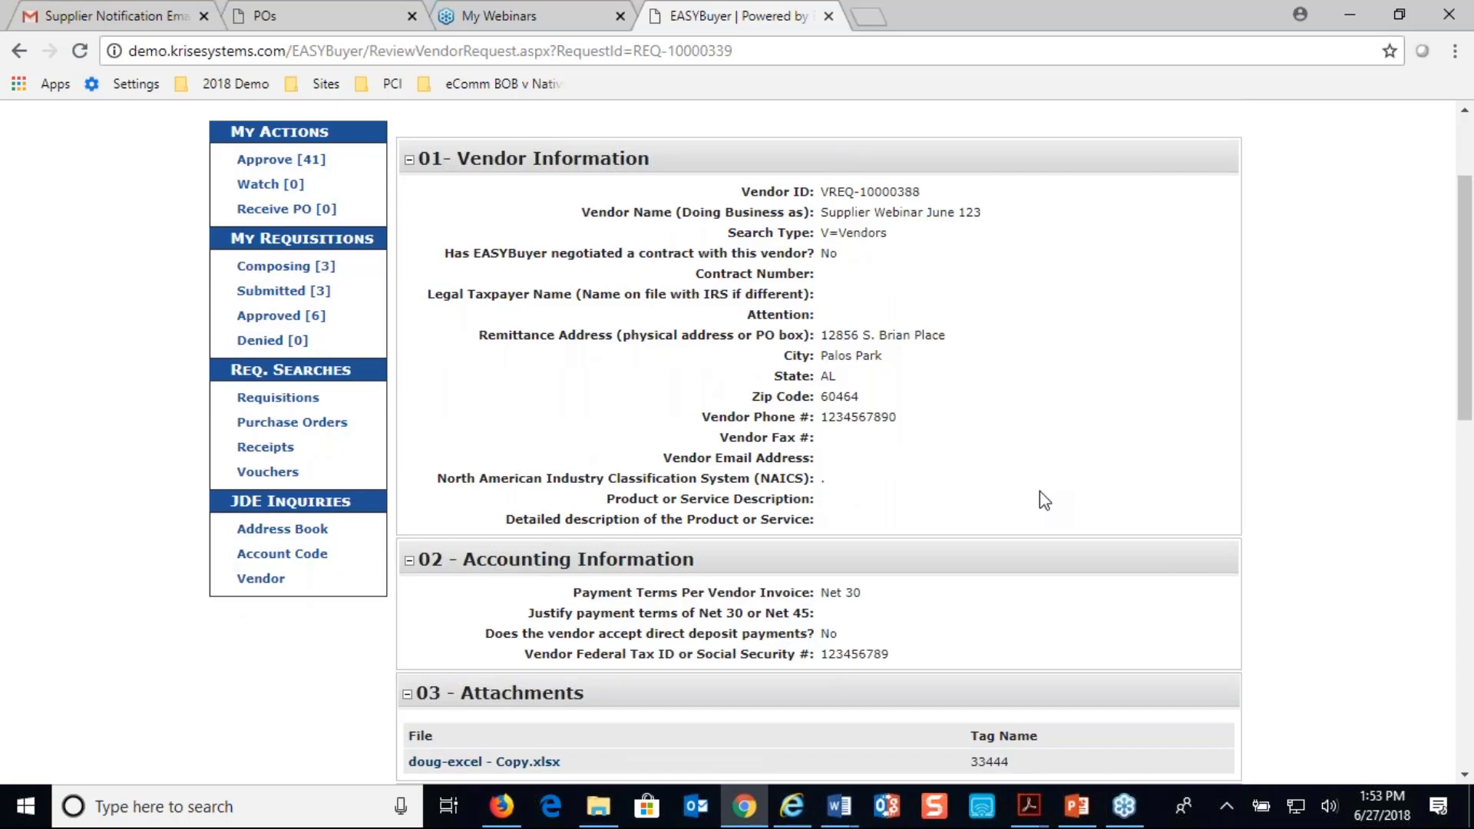
scroll(1044, 499, up, 2)
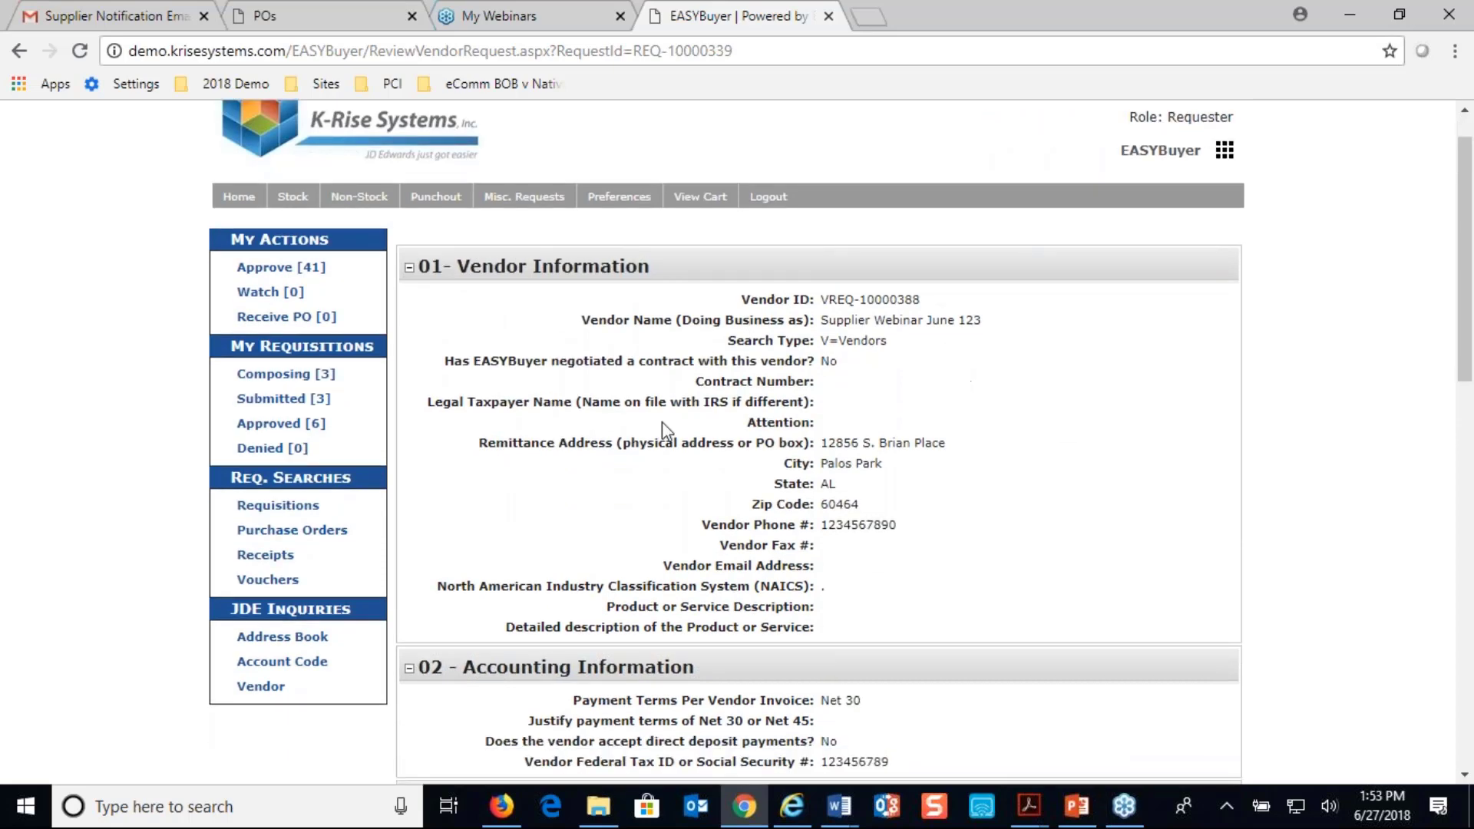
scroll(949, 380, down, 1)
scroll(949, 381, up, 2)
scroll(948, 380, down, 2)
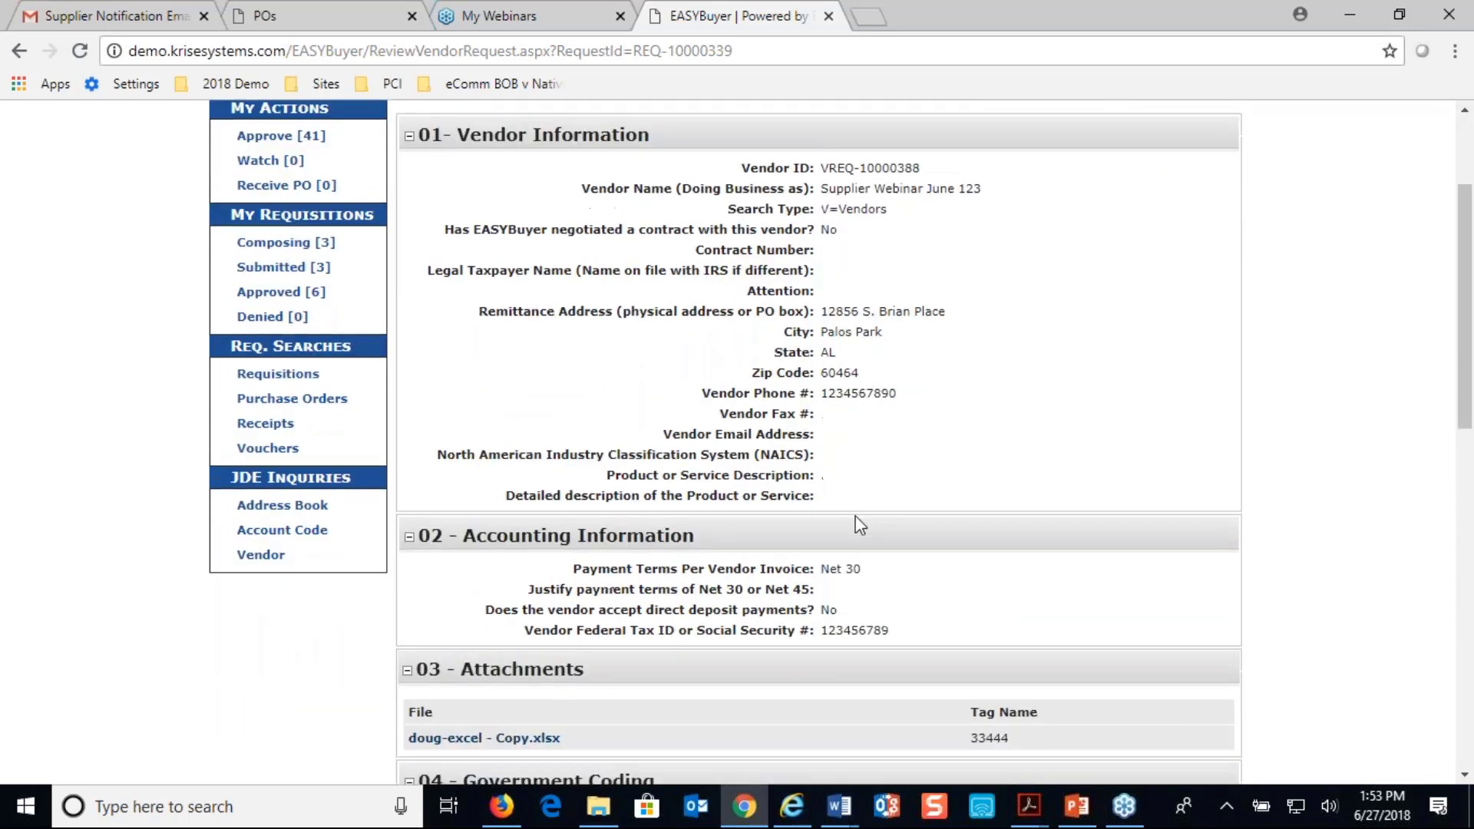
scroll(860, 525, down, 9)
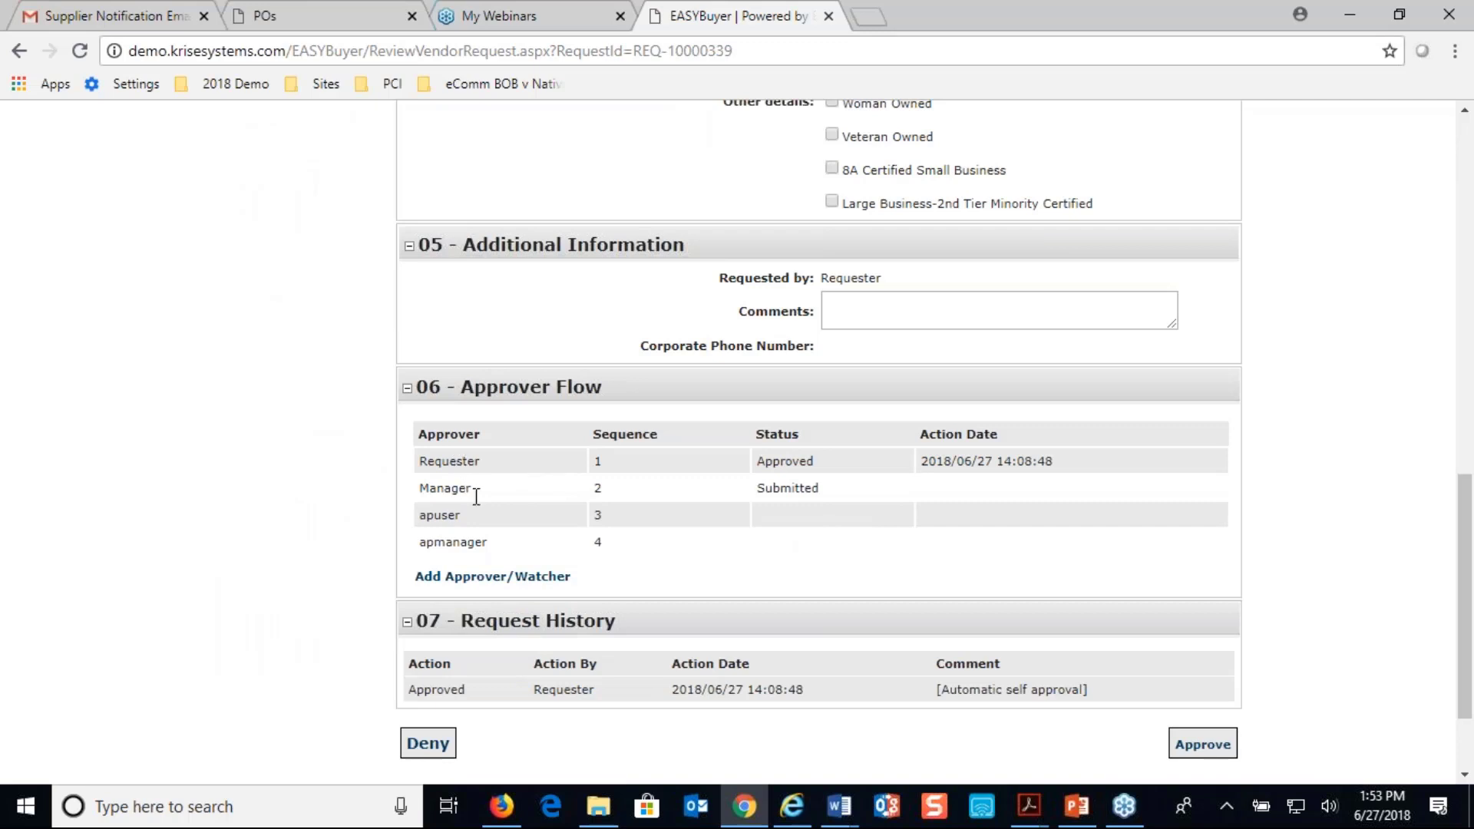
scroll(806, 602, down, 1)
scroll(715, 564, up, 1)
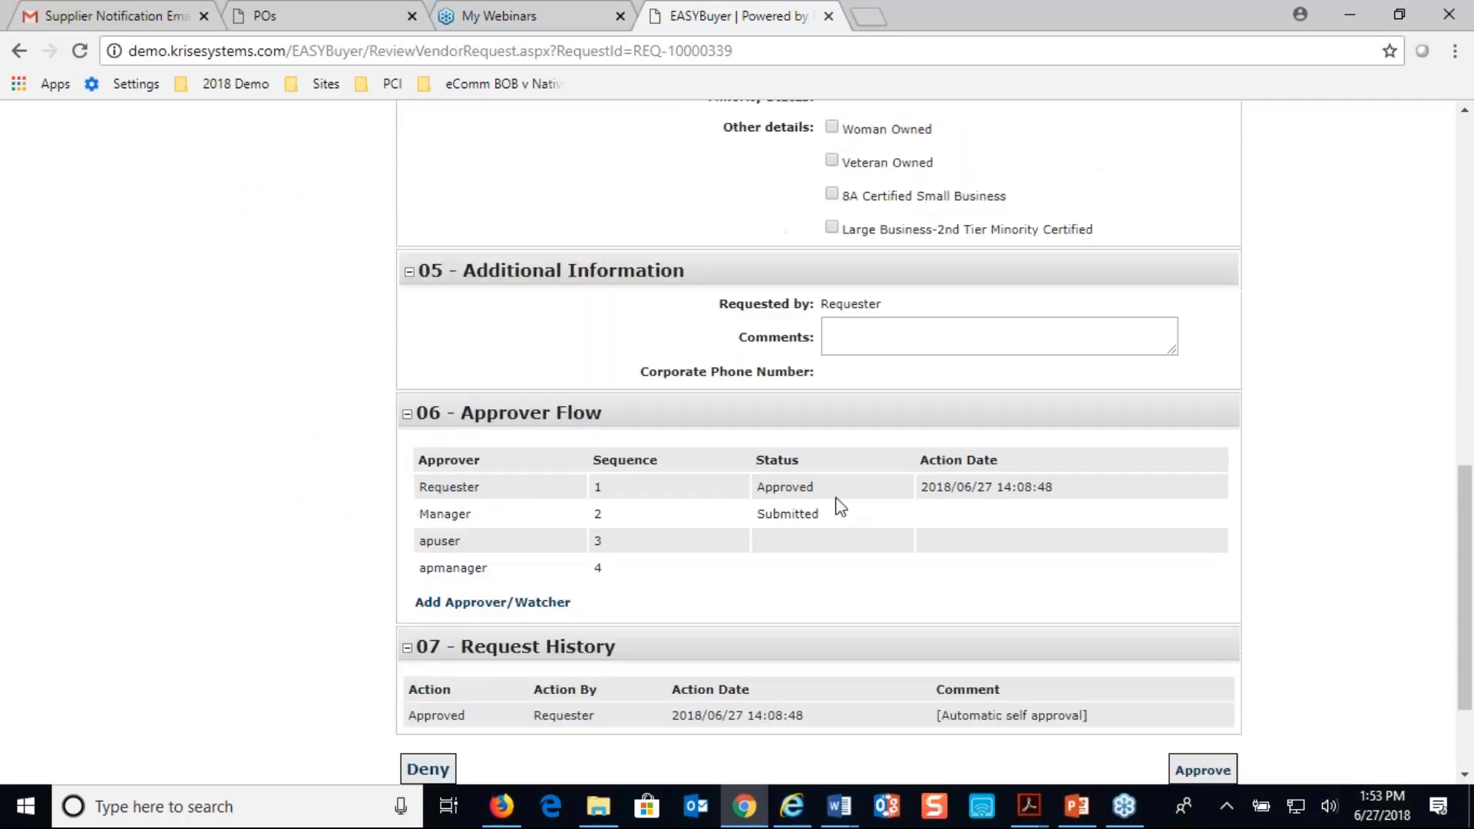
Add the comment "approve by manager" to the vendor request and approve it
click(886, 334)
text(a)
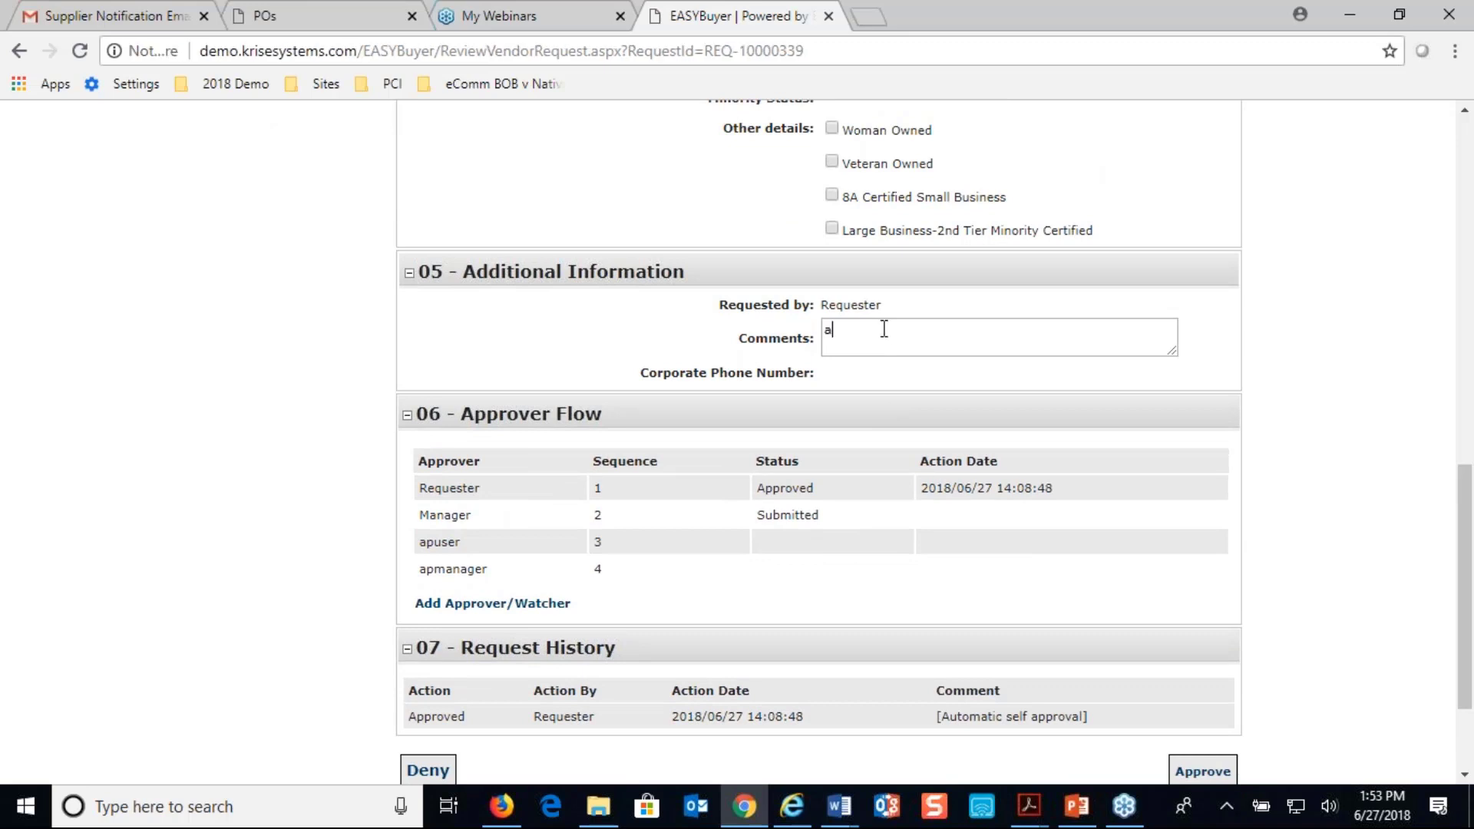
text(pprove by manager)
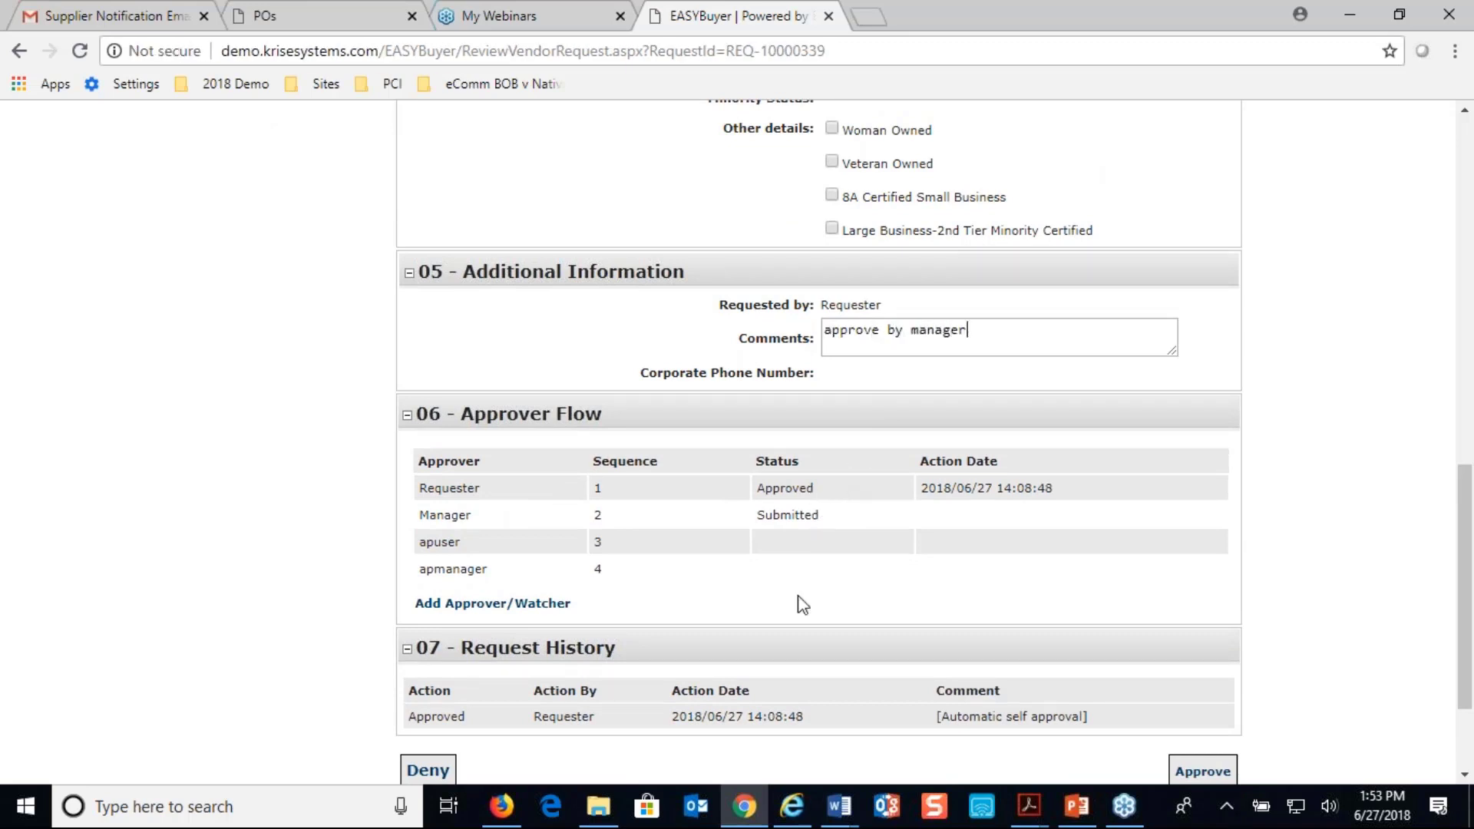
scroll(798, 628, down, 1)
scroll(798, 635, down, 1)
click(1180, 667)
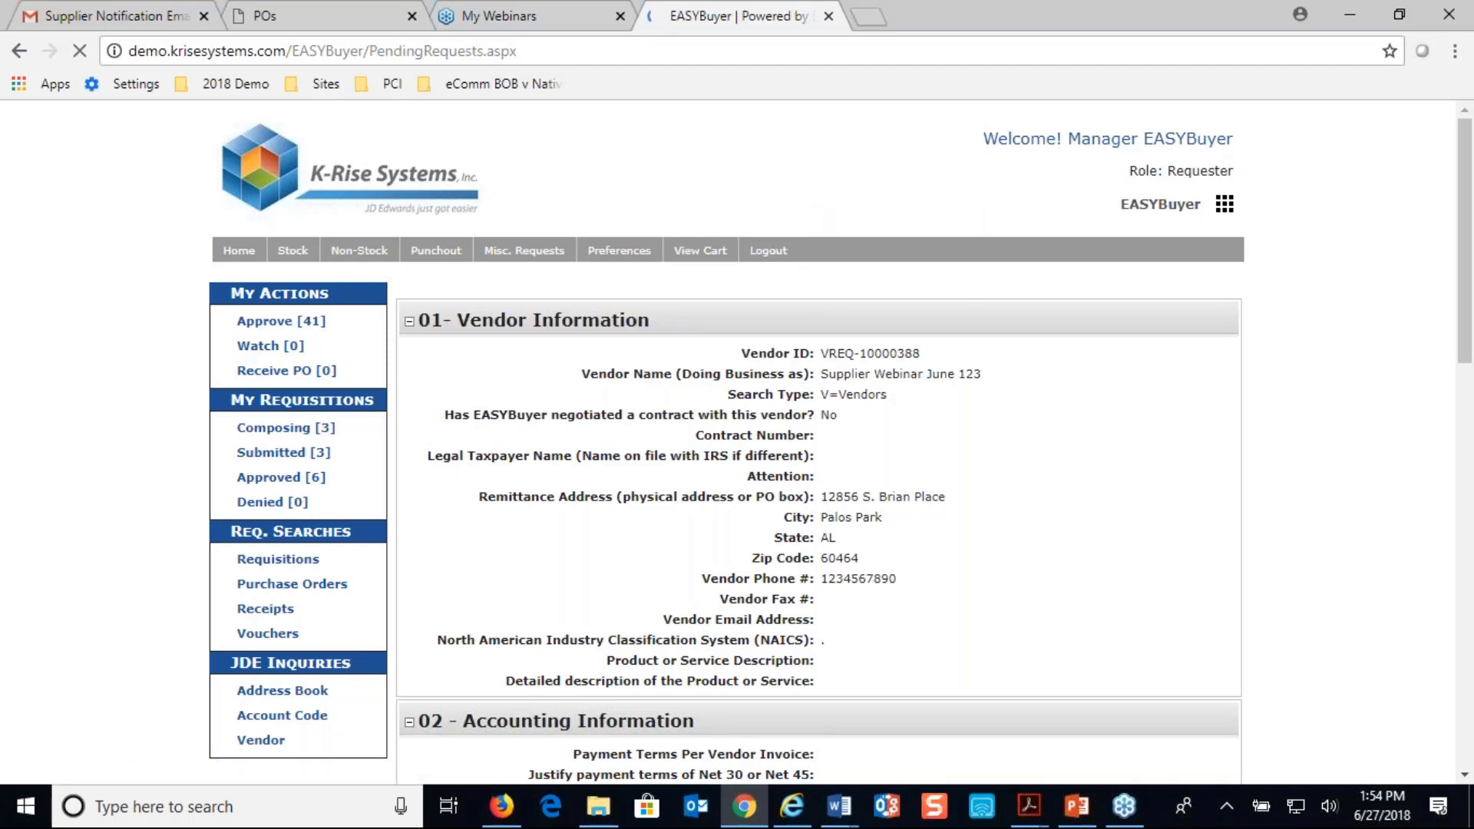
Log out of the manager account and sign in as apuser with the saved credentials
click(770, 250)
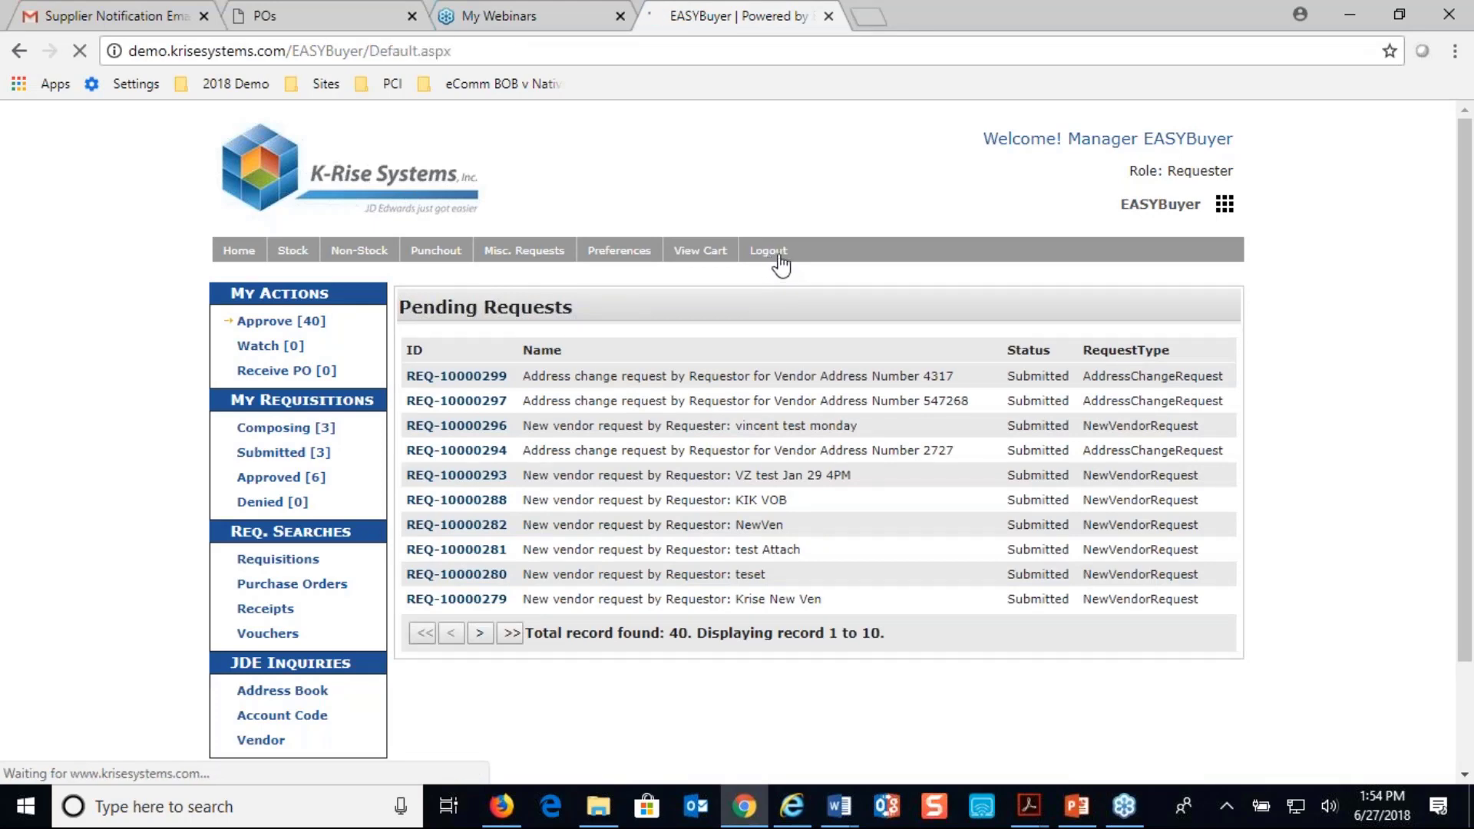
double_click(1093, 278)
text(apuser)
click(1059, 331)
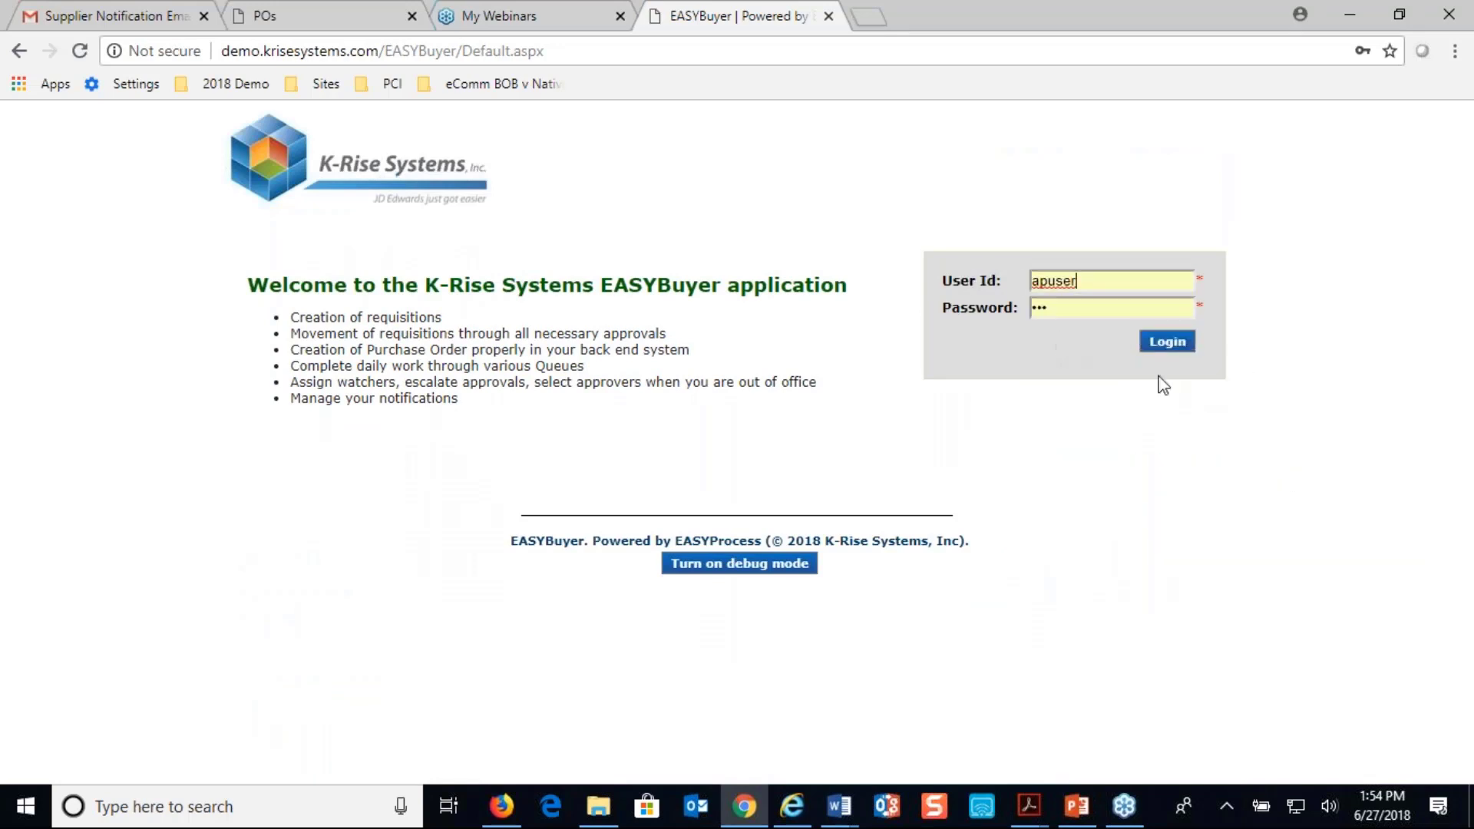
click(1174, 343)
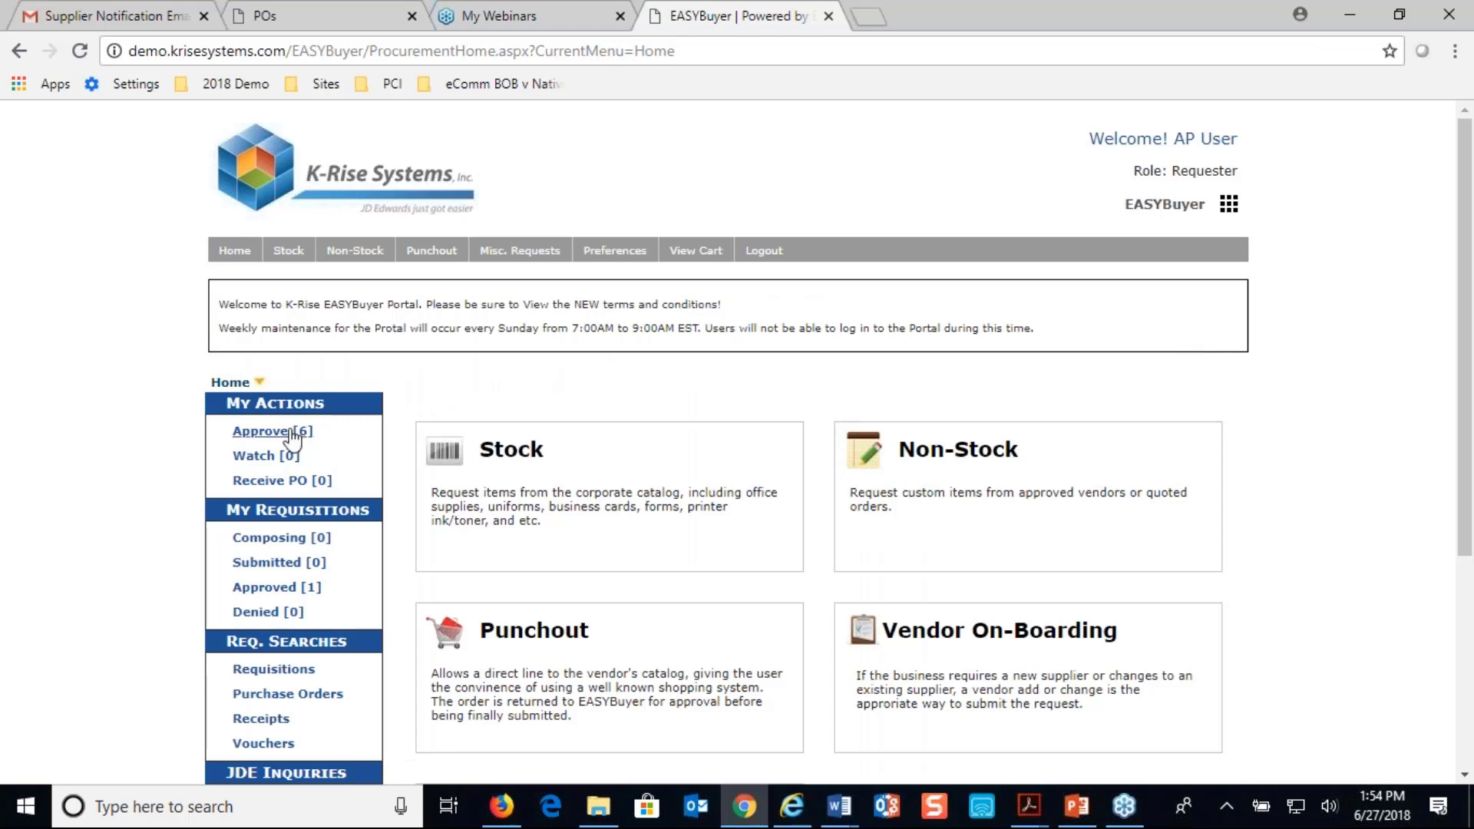
Open the pending Supplier Webinar June 123 request and change its vendor name to "Supplier Webinar June 123 456"
click(278, 436)
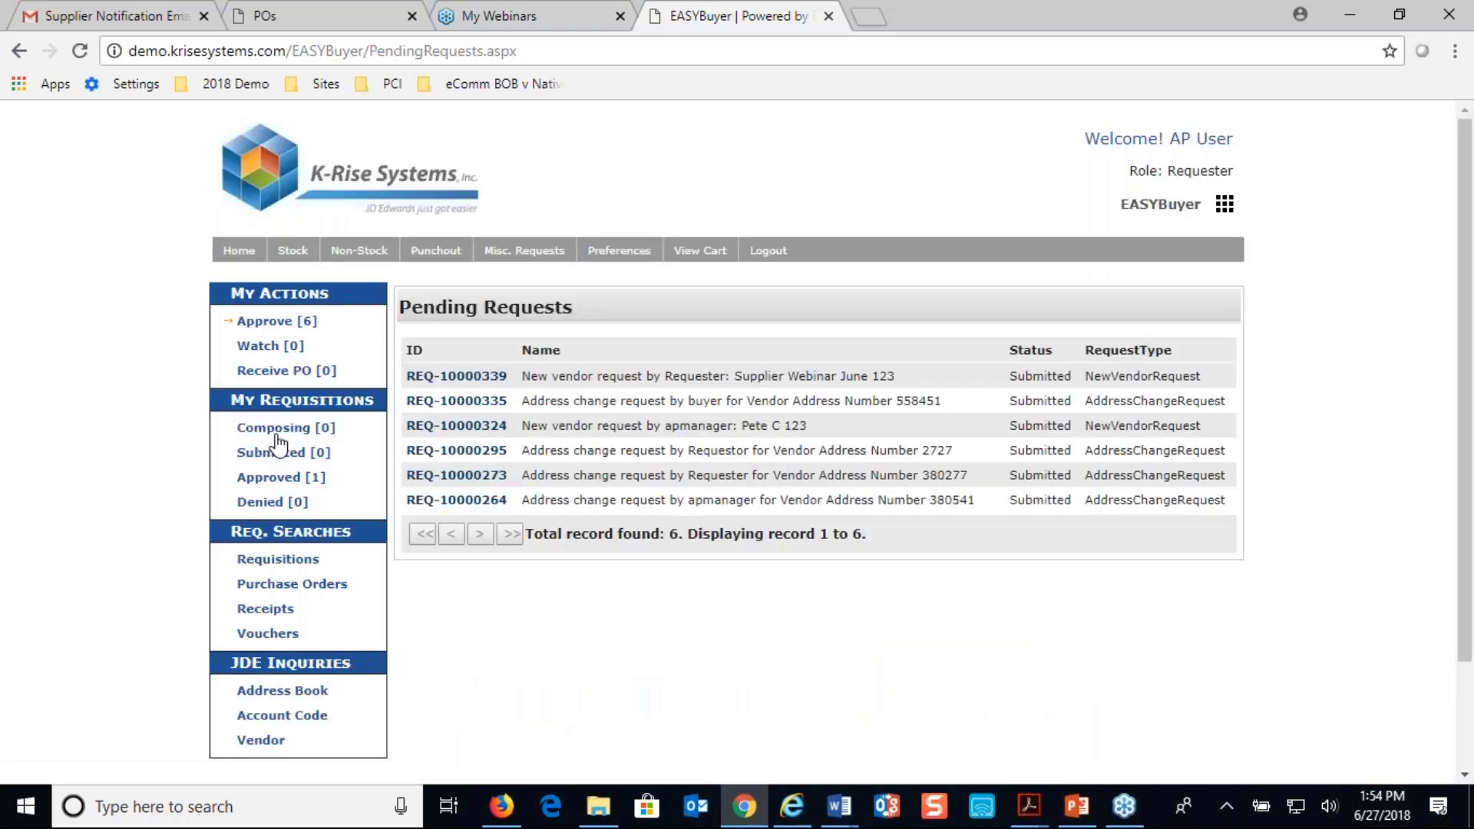
click(437, 381)
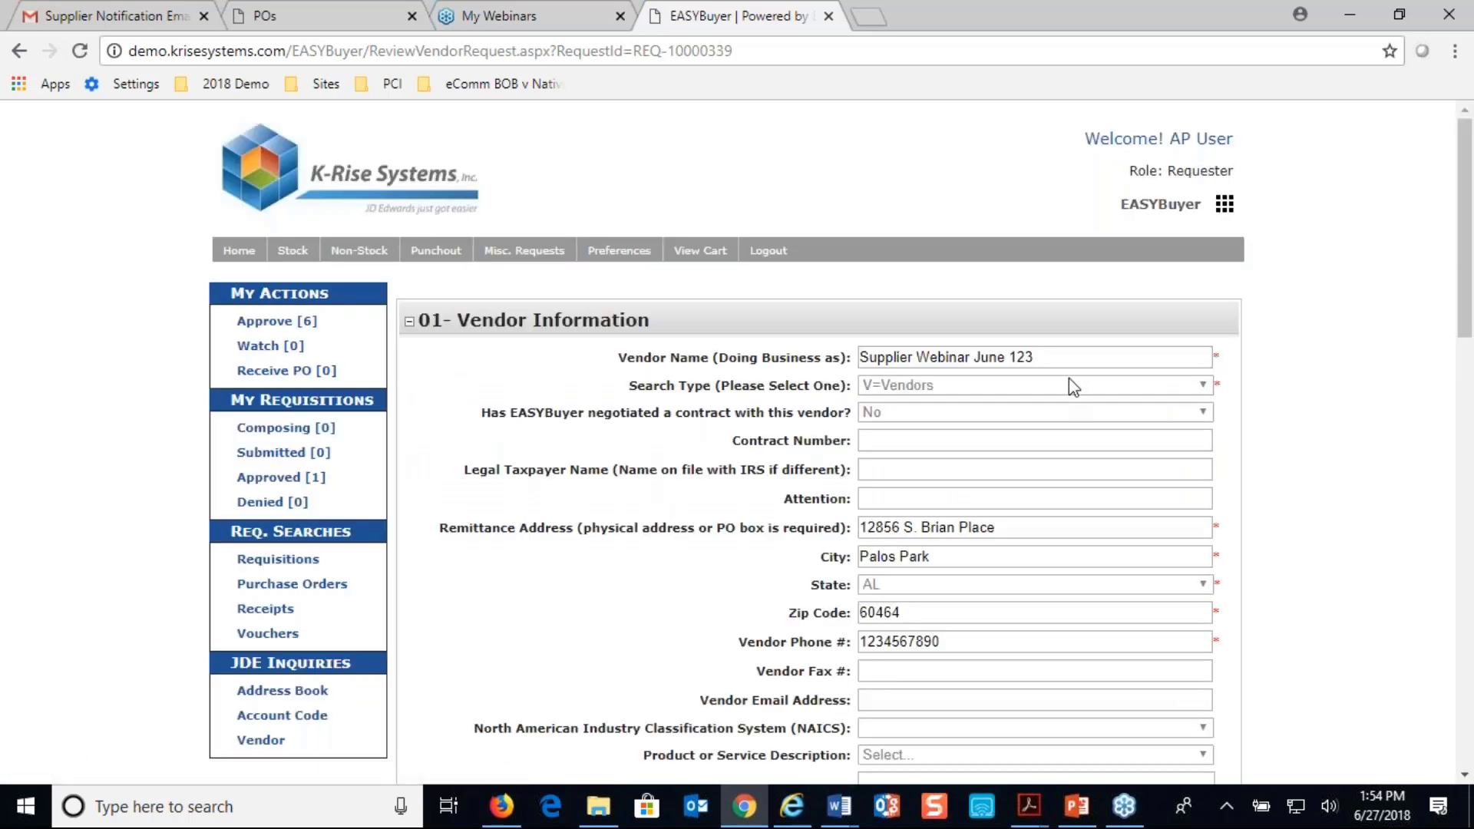
click(1070, 358)
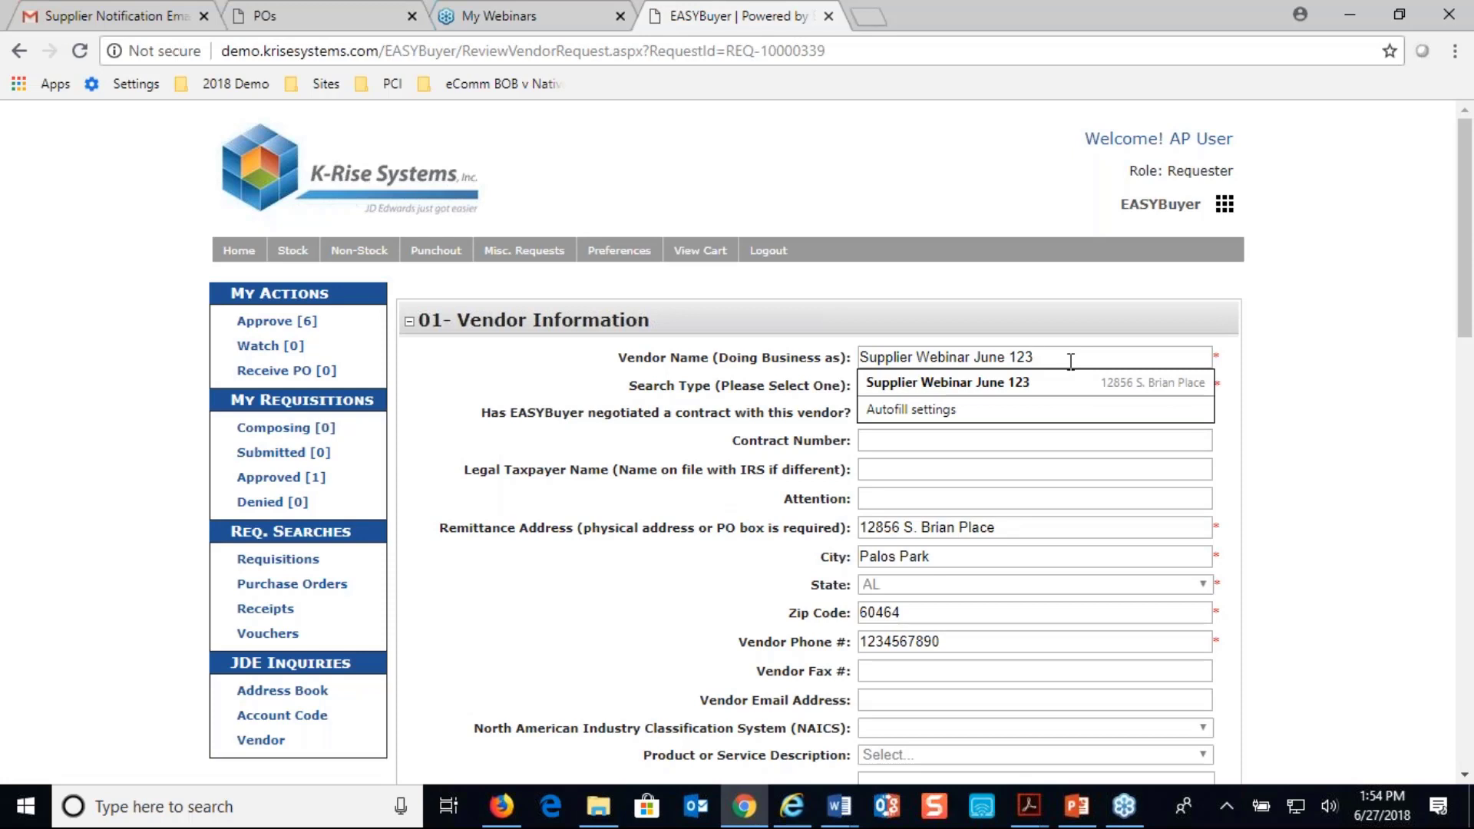
text(456)
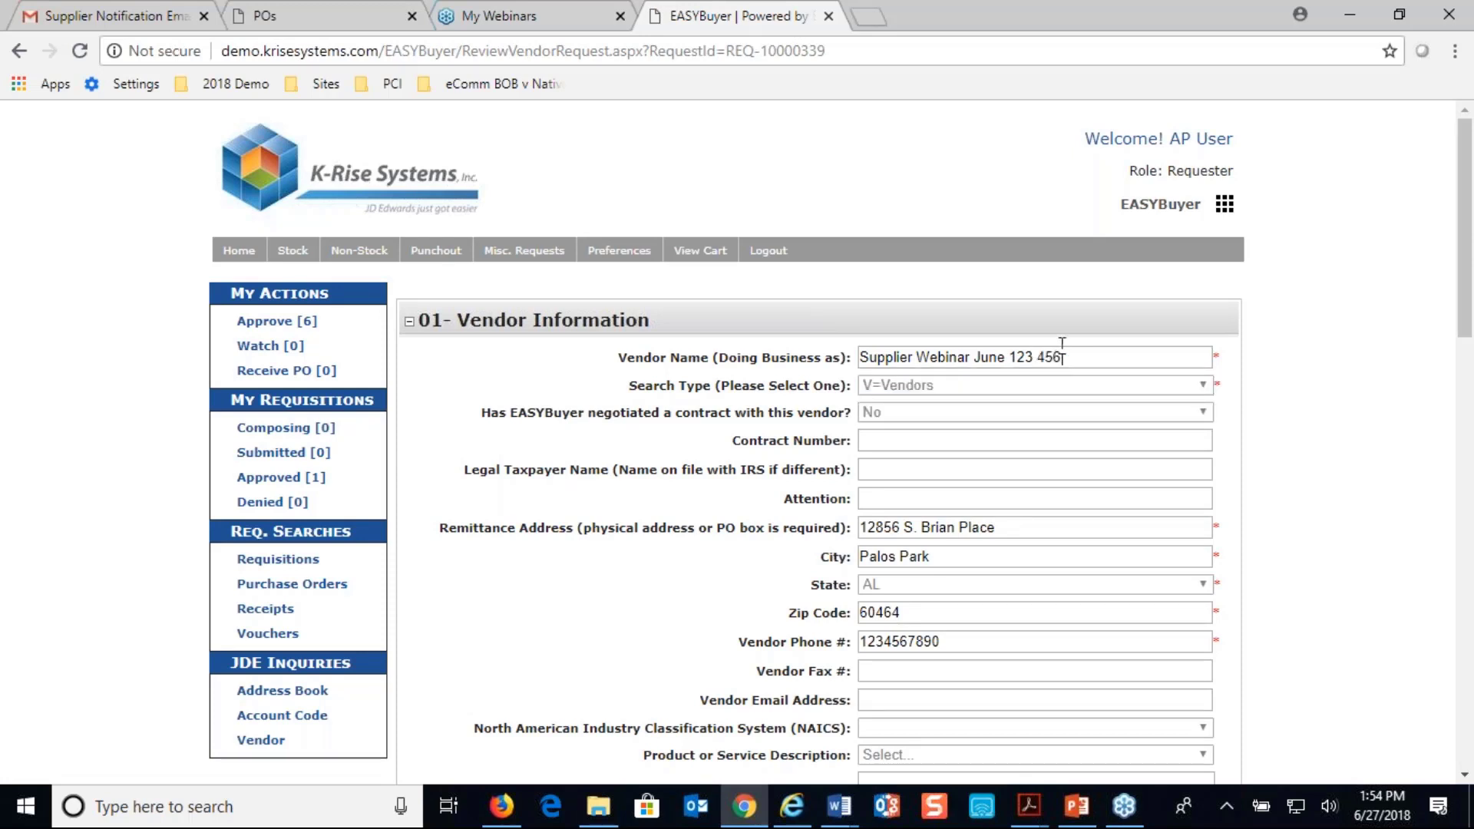
Add the comment "approve by apuser" to the renamed vendor's request and approve it
scroll(1088, 347, down, 7)
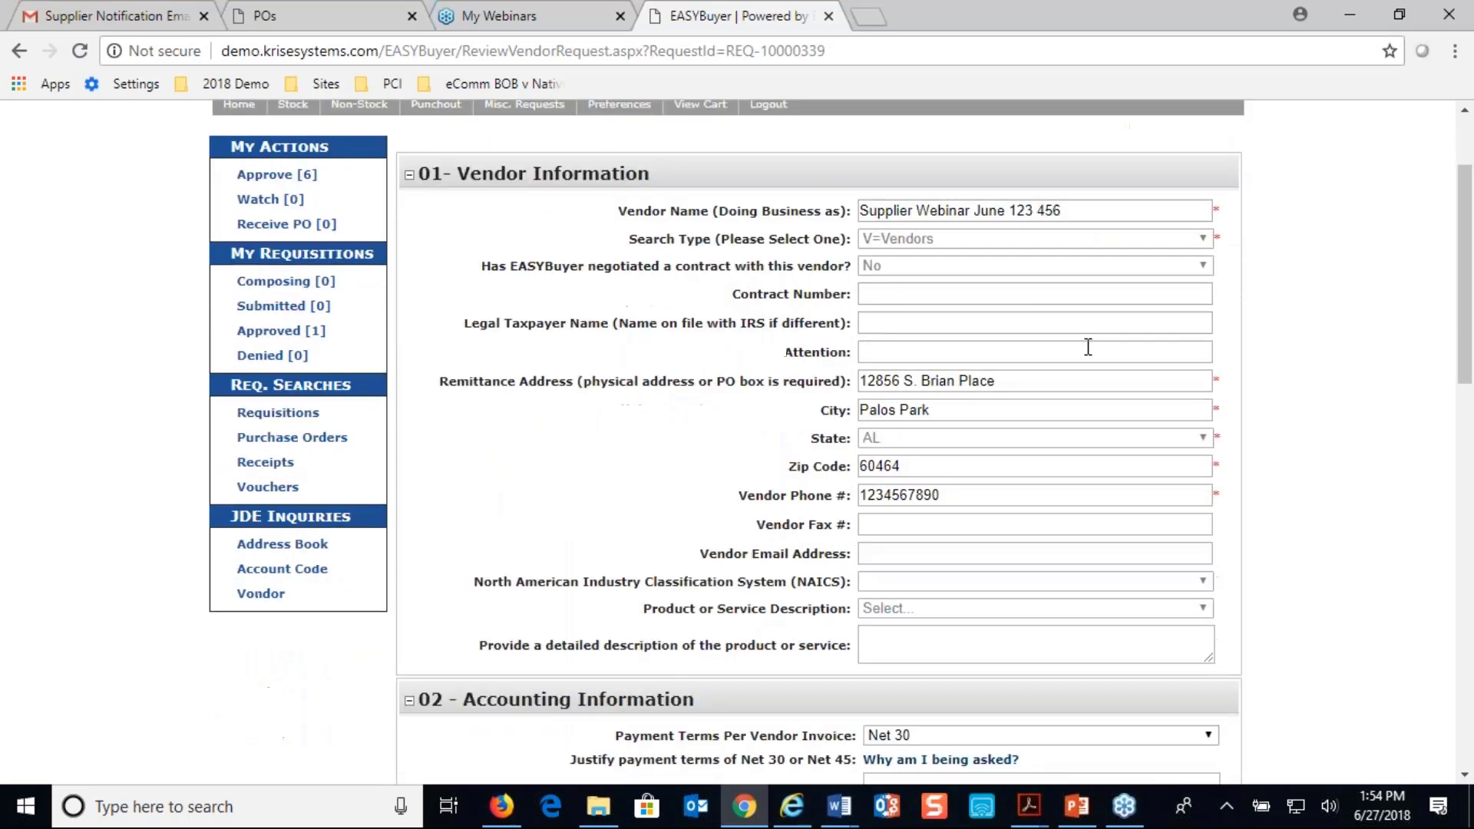
scroll(693, 654, down, 6)
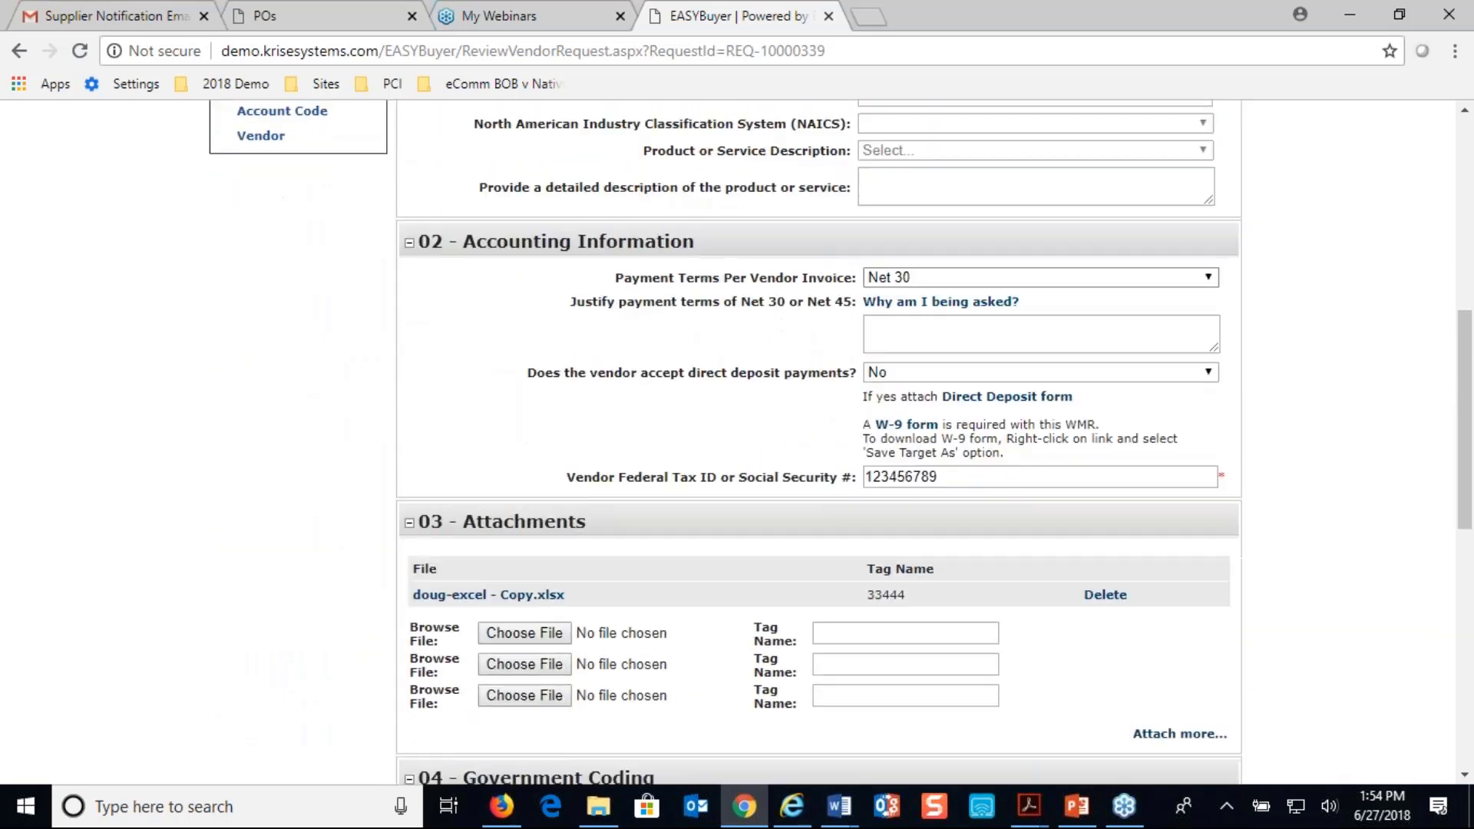
scroll(693, 654, down, 5)
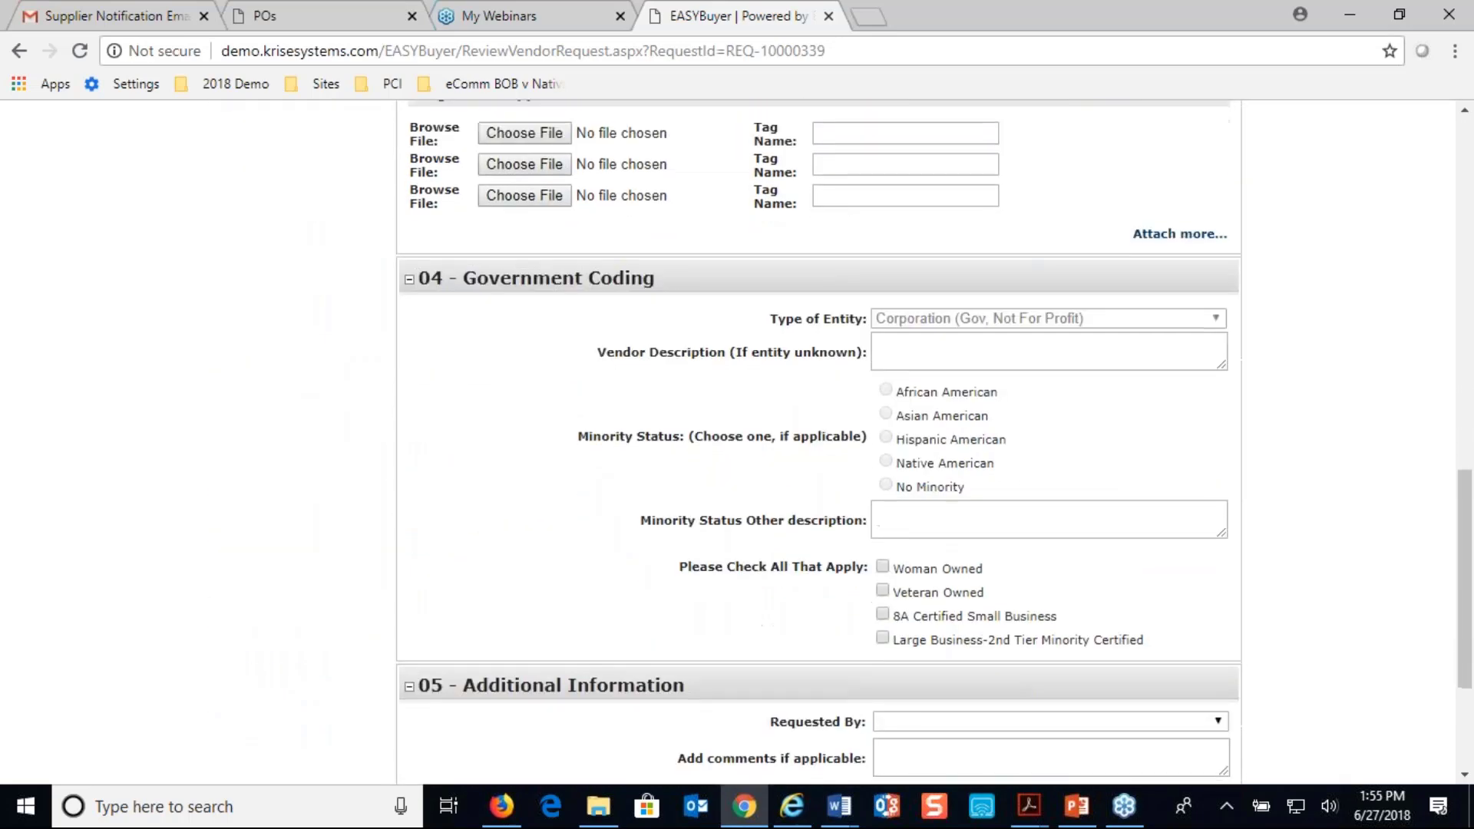
click(905, 525)
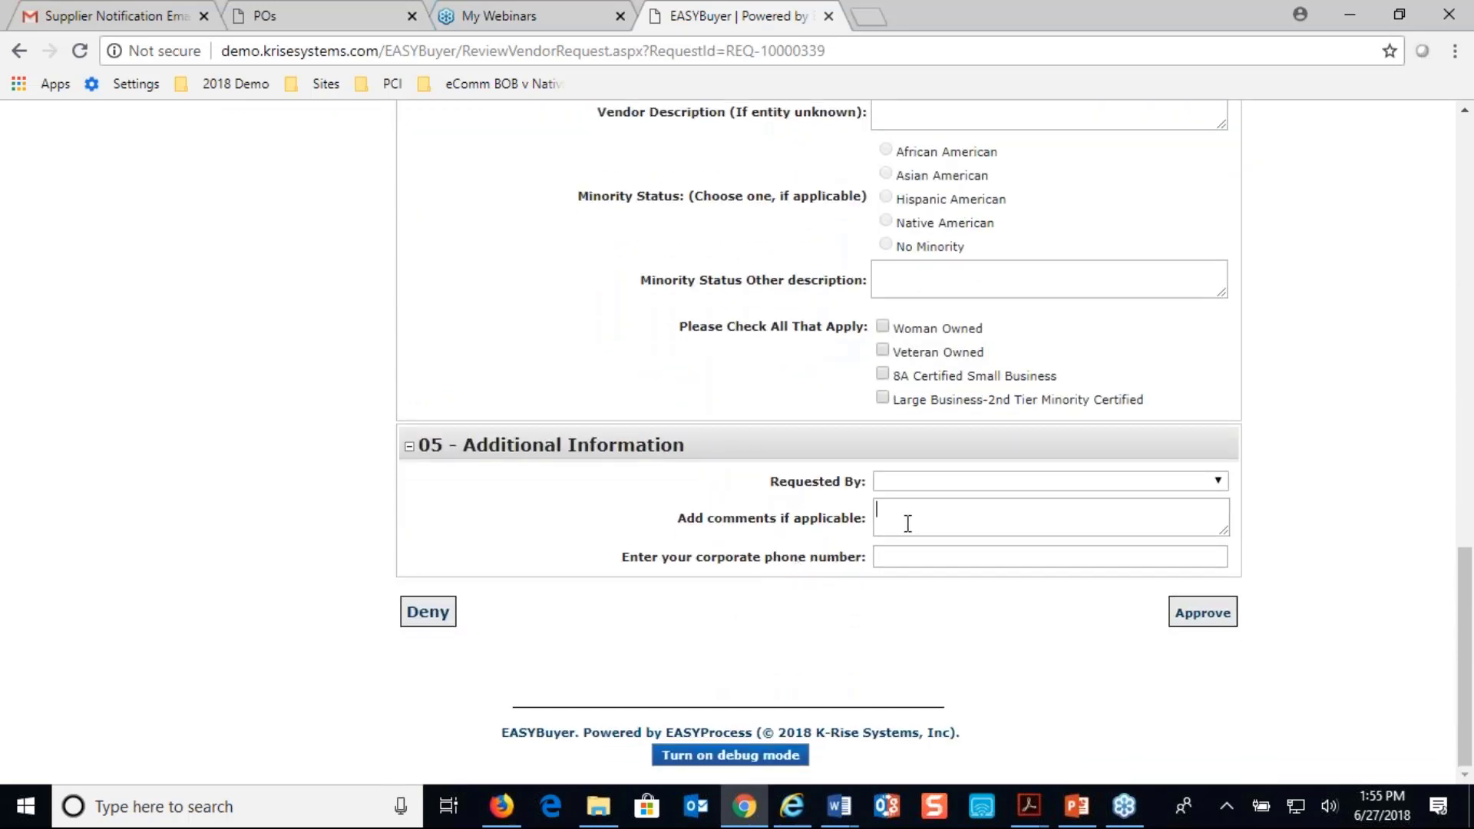
text(approve by apuser)
double_click(1209, 625)
click(1210, 625)
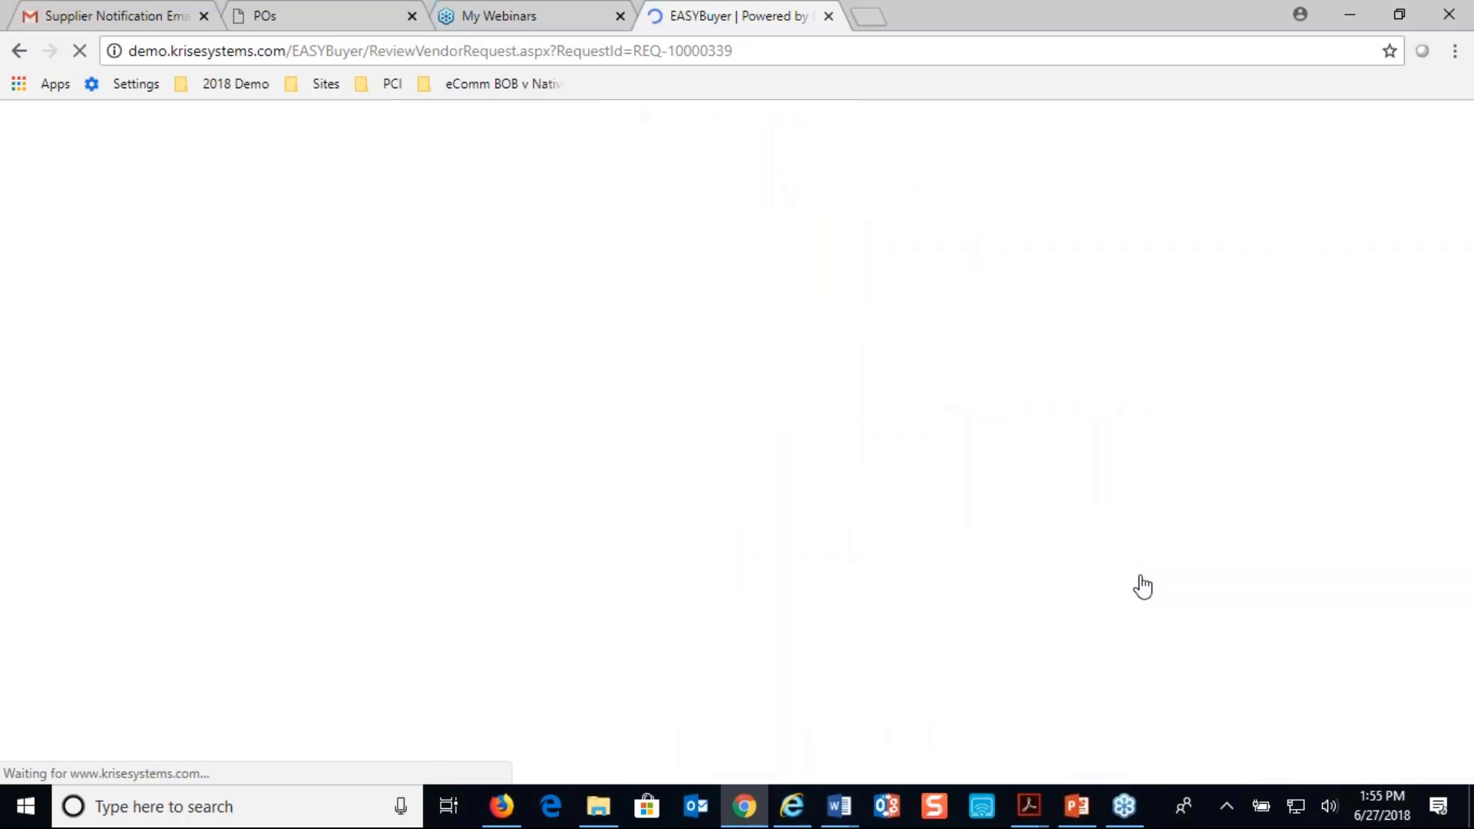
click(914, 164)
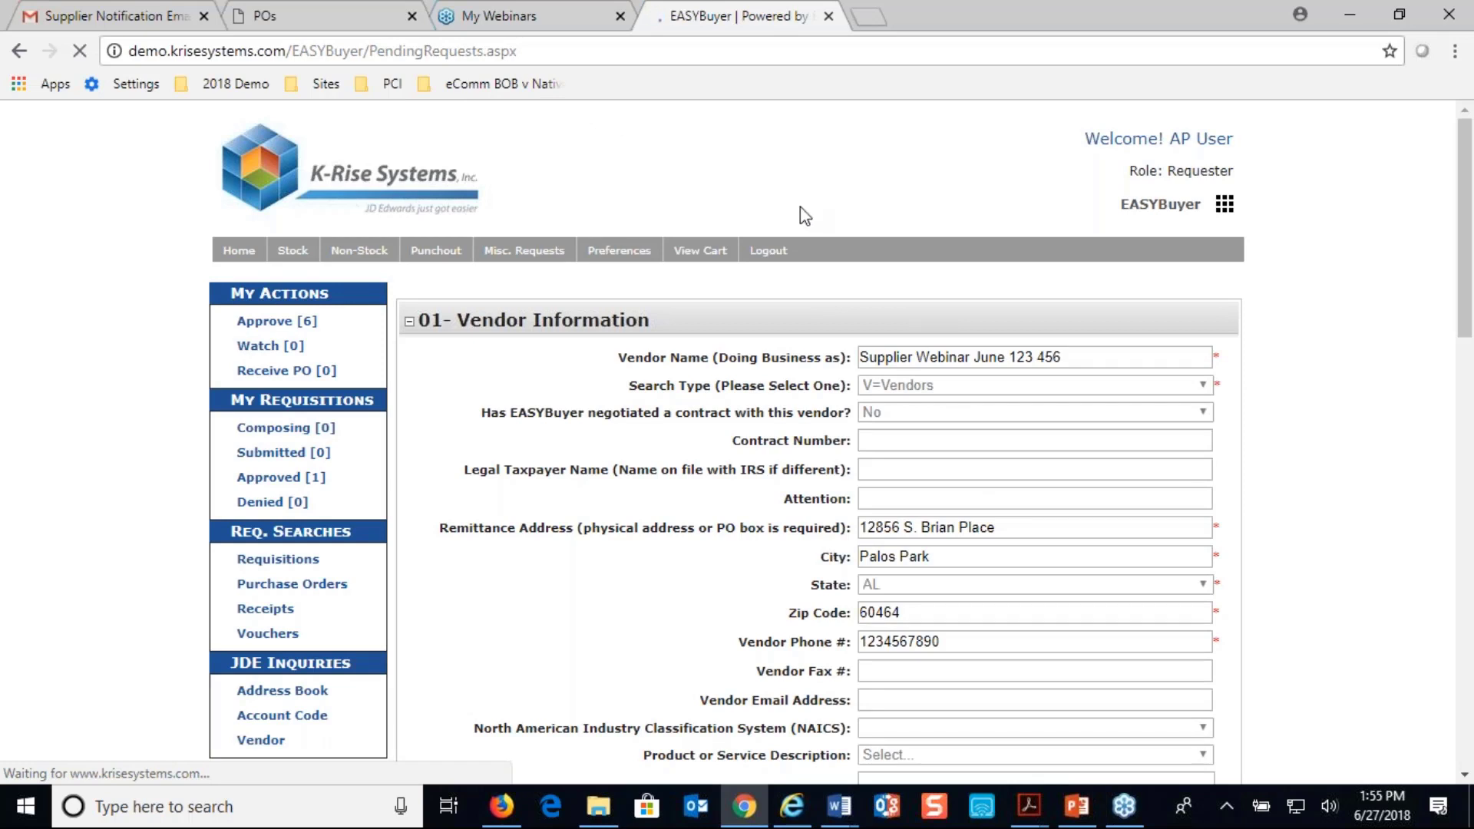
Log out of the apuser account and sign in as apmanager with the saved credentials
click(781, 256)
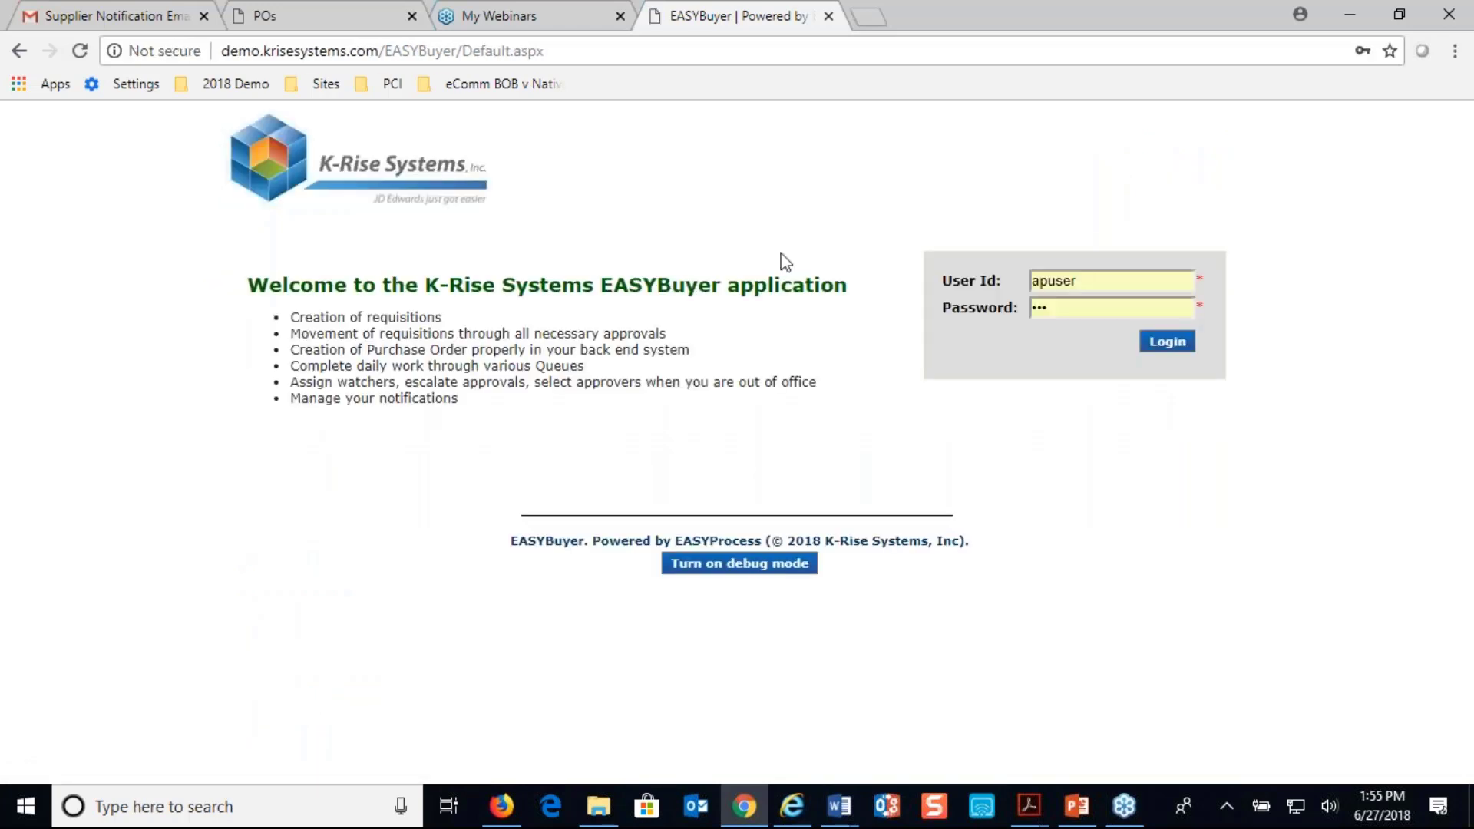
click(966, 278)
text(ap)
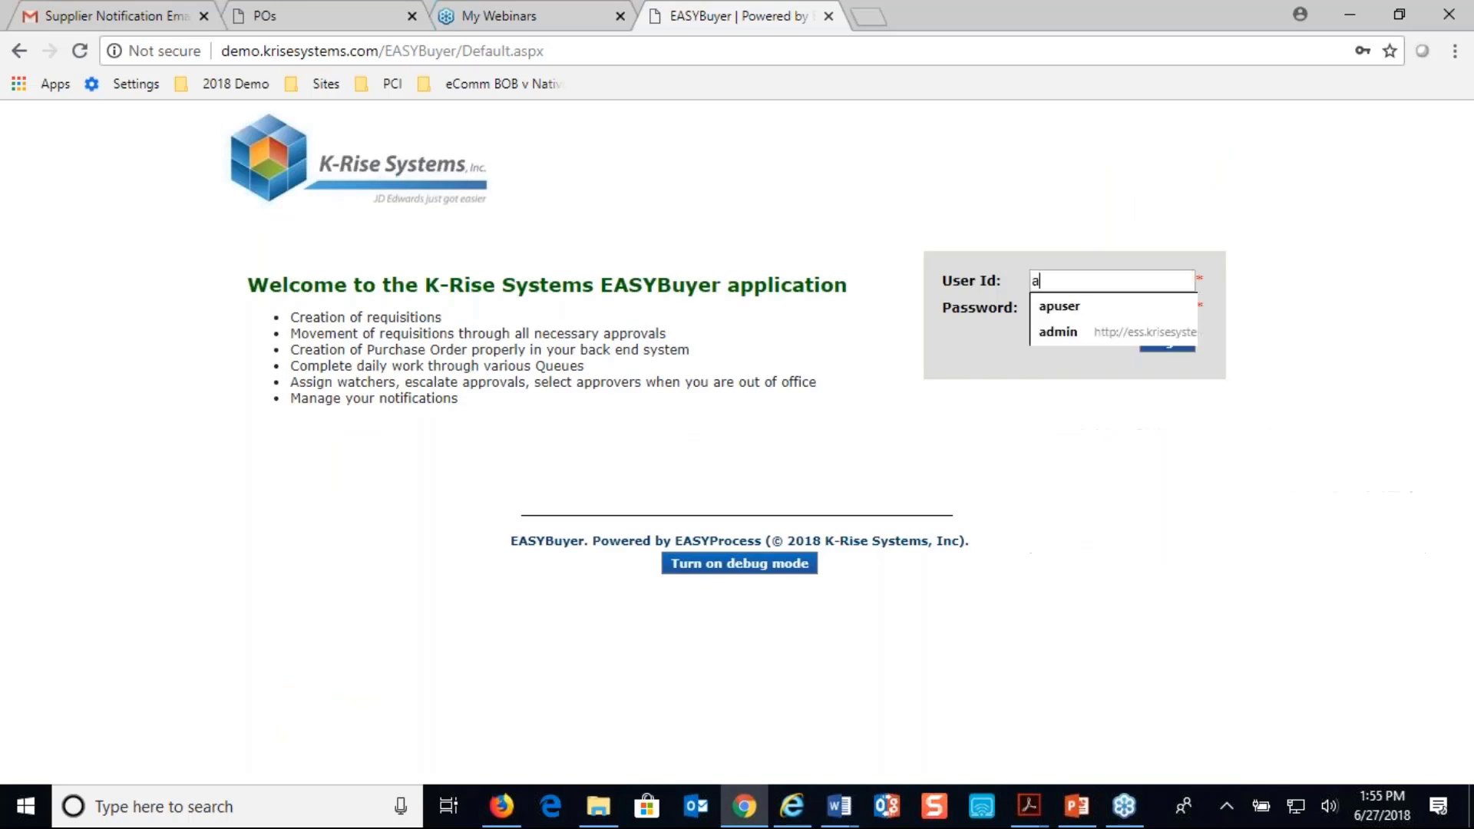
click(1133, 333)
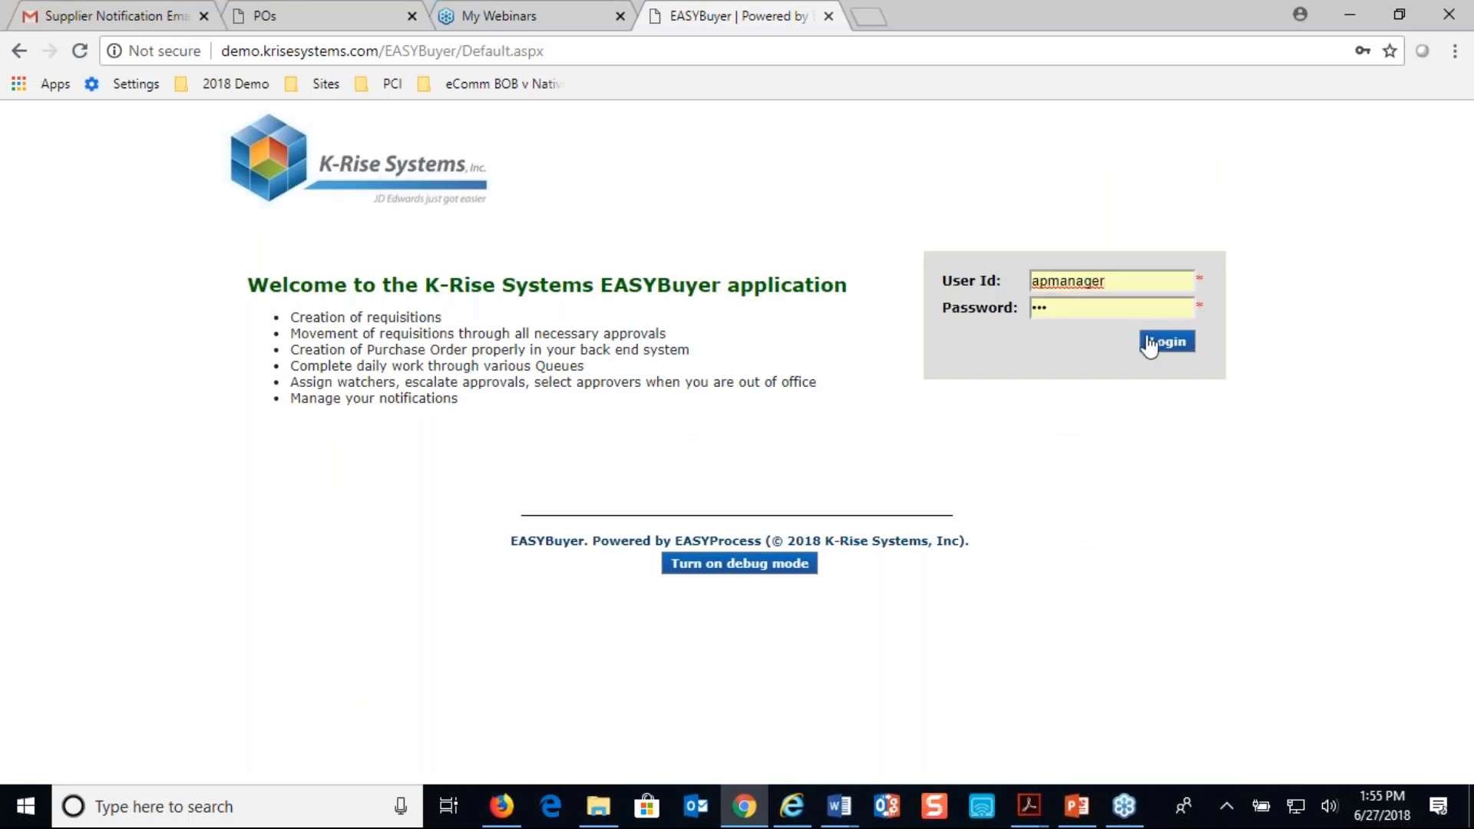
click(1146, 345)
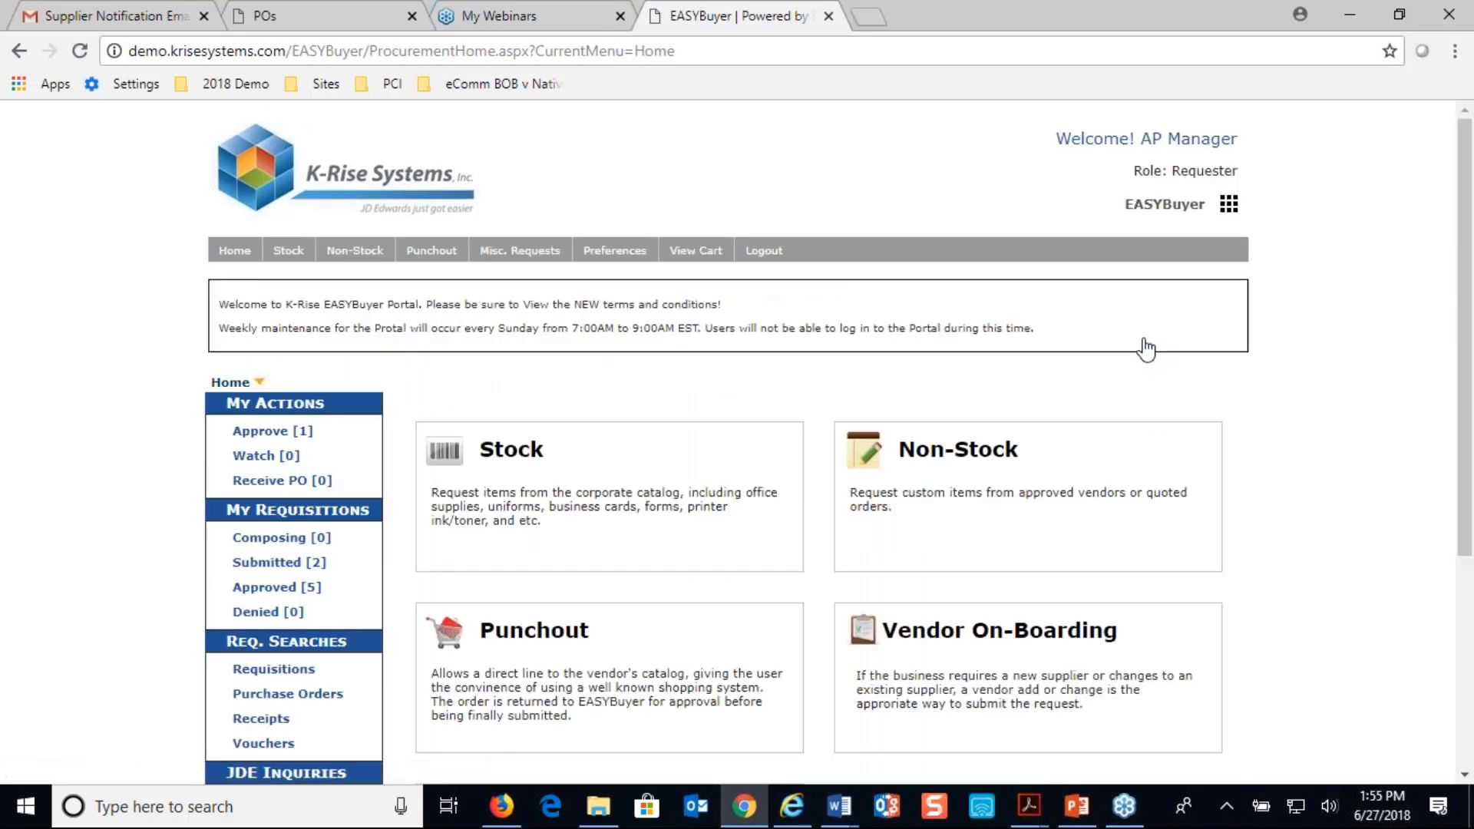
Open the pending Supplier Webinar June 123 new vendor request, approve it as apmanager and acknowledge the vendor creation message
scroll(1119, 393, down, 4)
scroll(346, 265, up, 3)
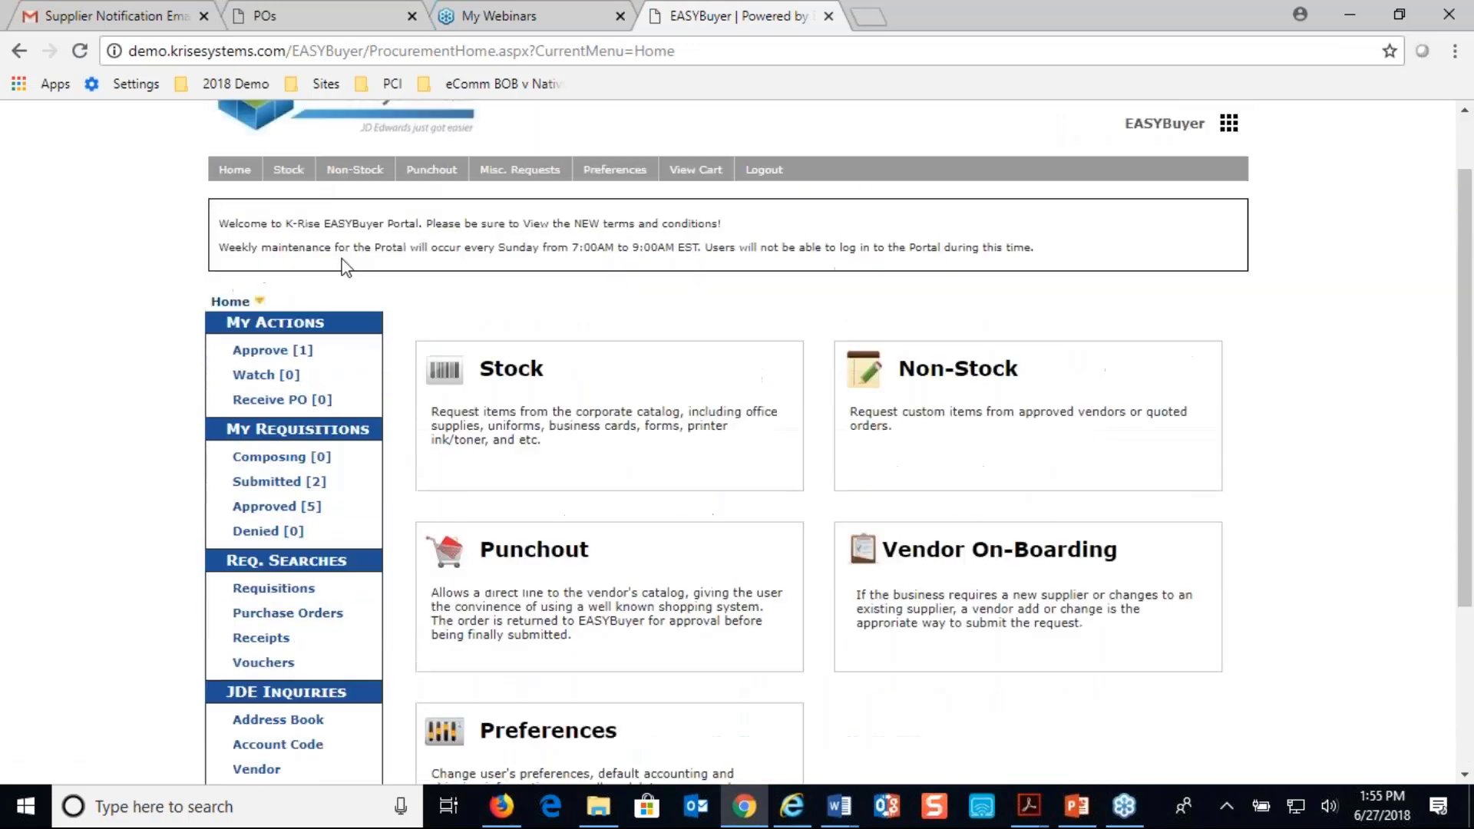
click(269, 350)
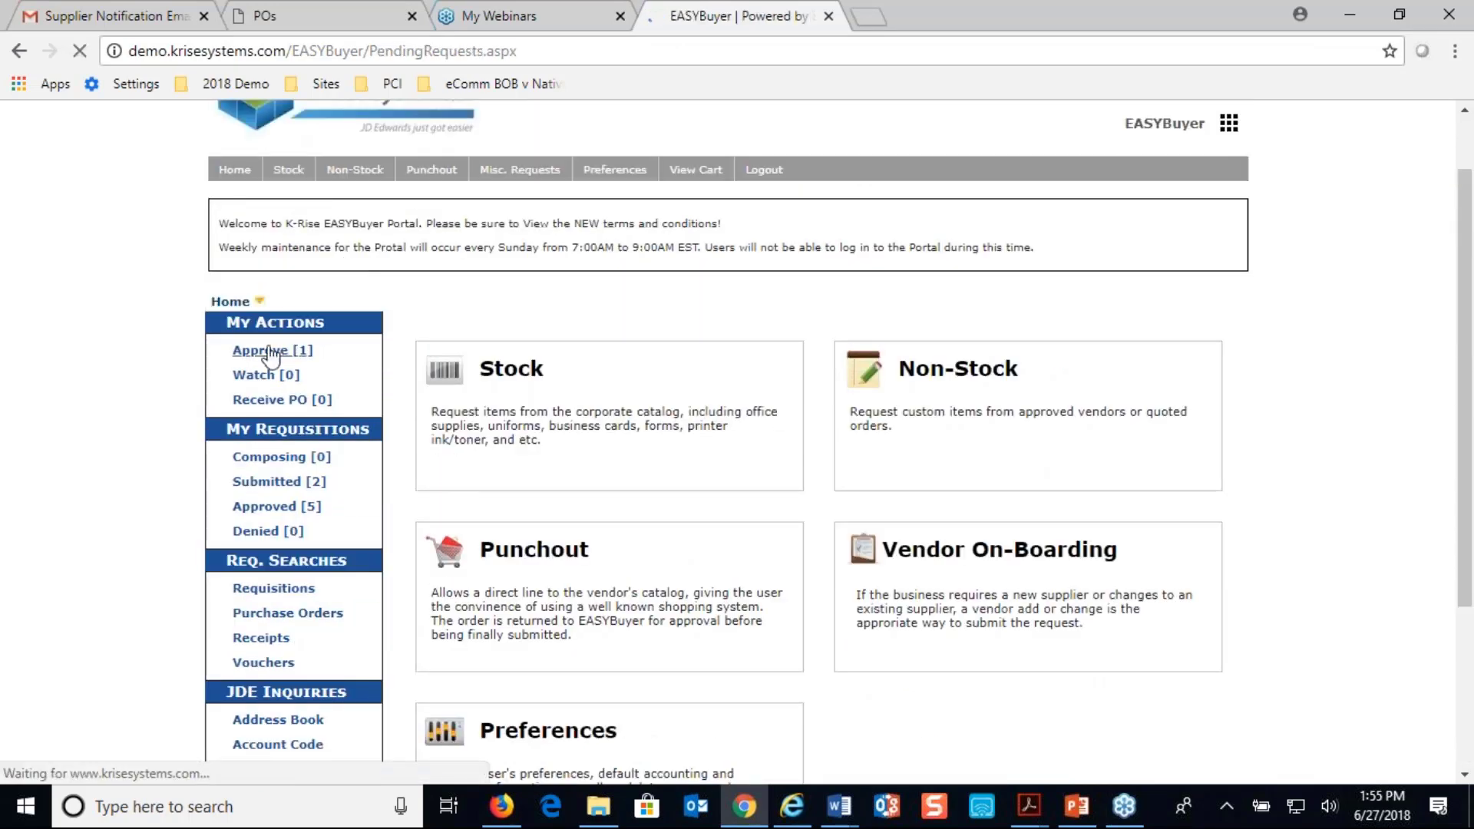
scroll(269, 355, down, 2)
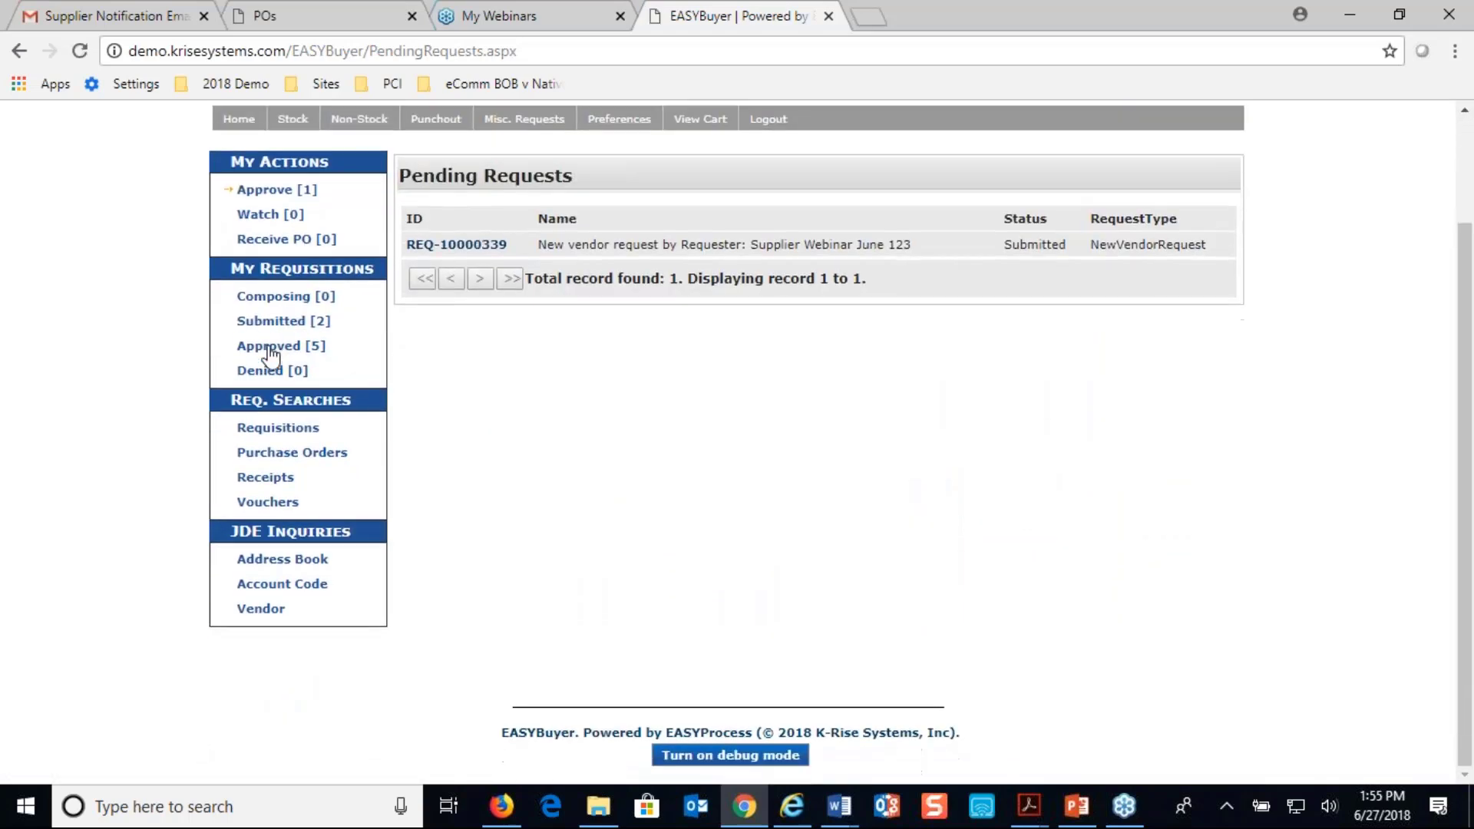
click(449, 247)
click(449, 250)
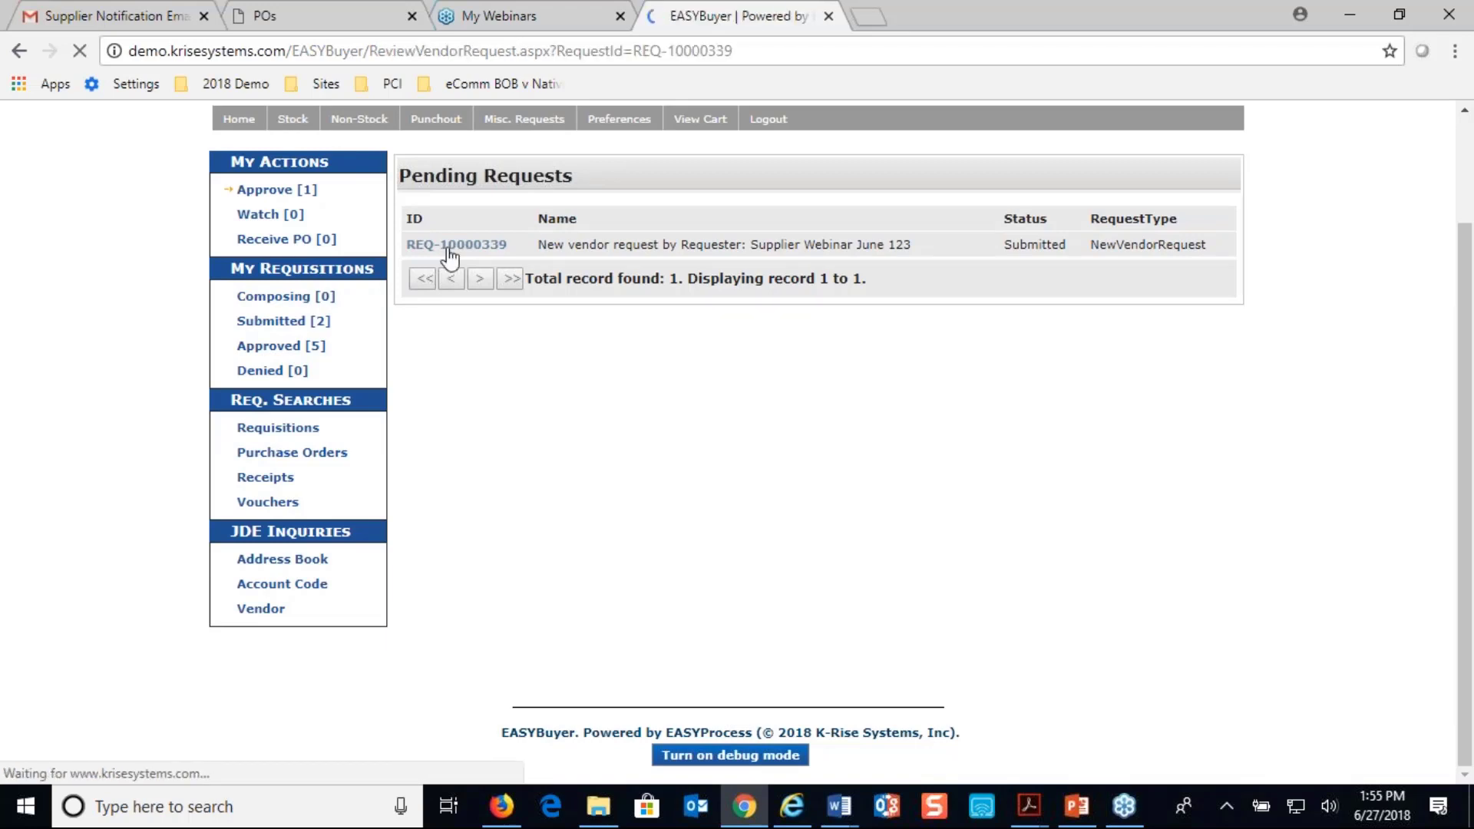
scroll(450, 259, down, 8)
scroll(450, 259, down, 7)
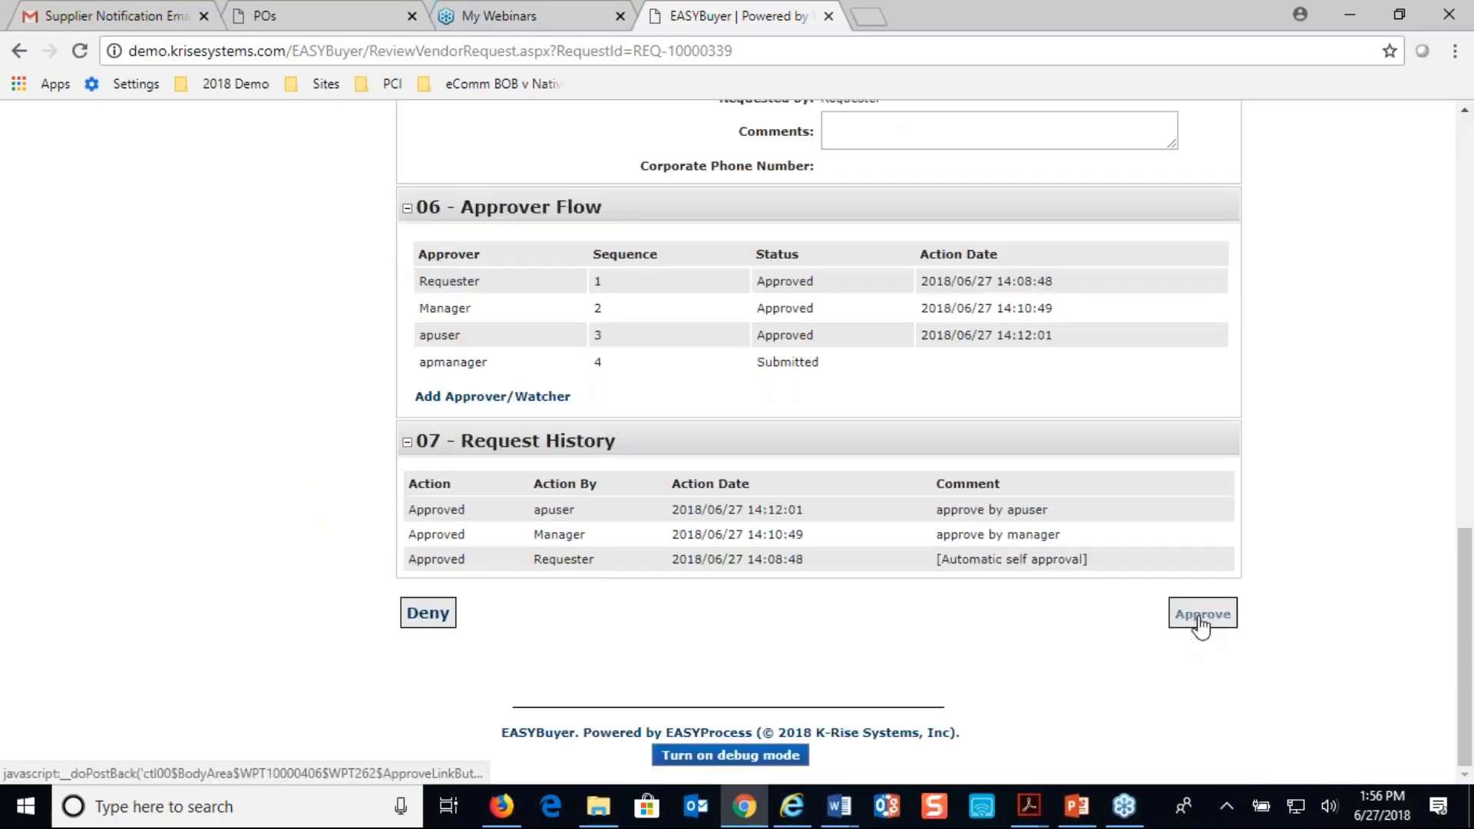
click(1199, 618)
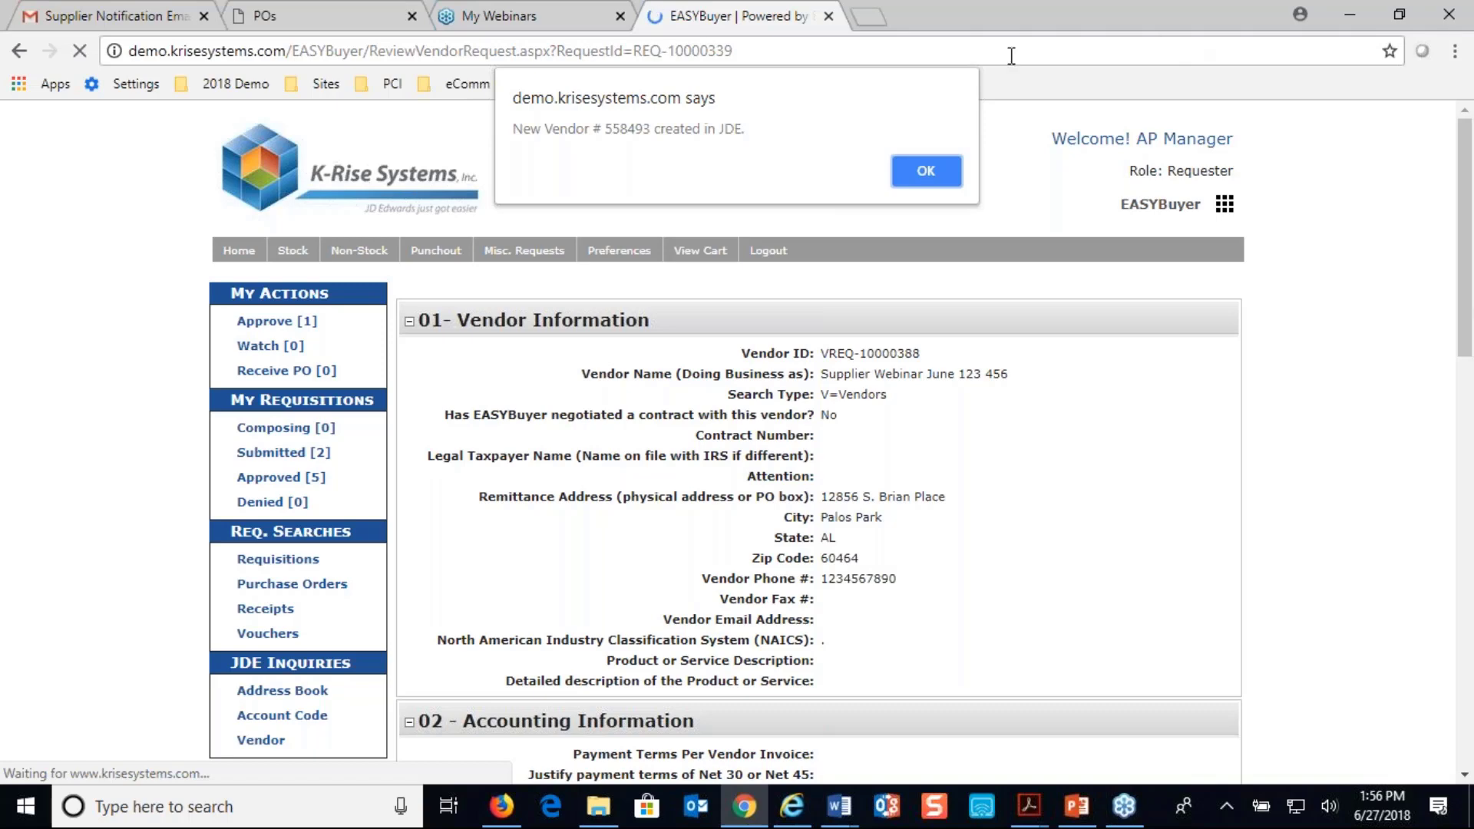
click(944, 171)
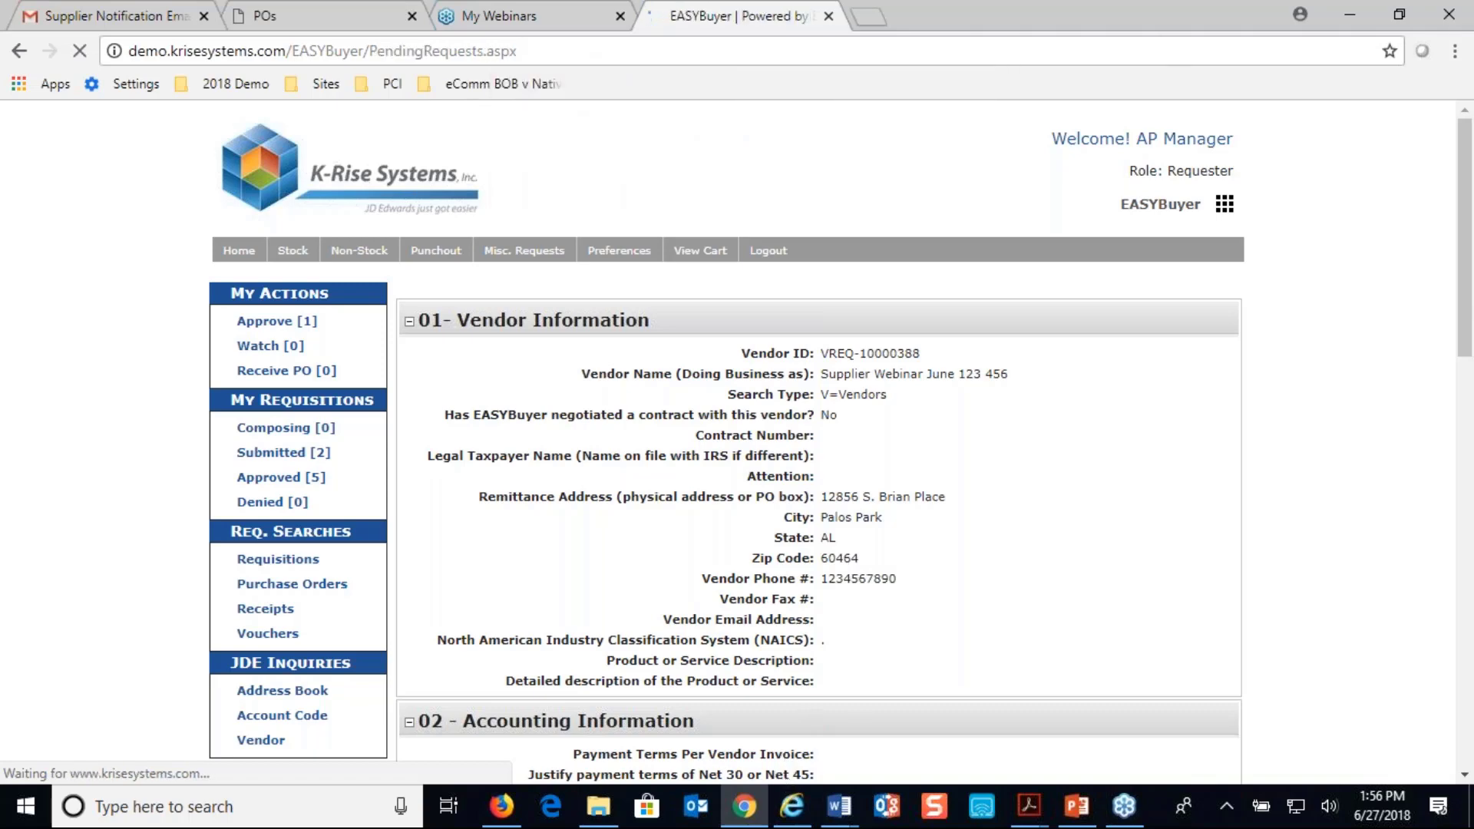
Switch to JD Edwards in Internet Explorer and try to find the newly created vendor by its address number
click(793, 800)
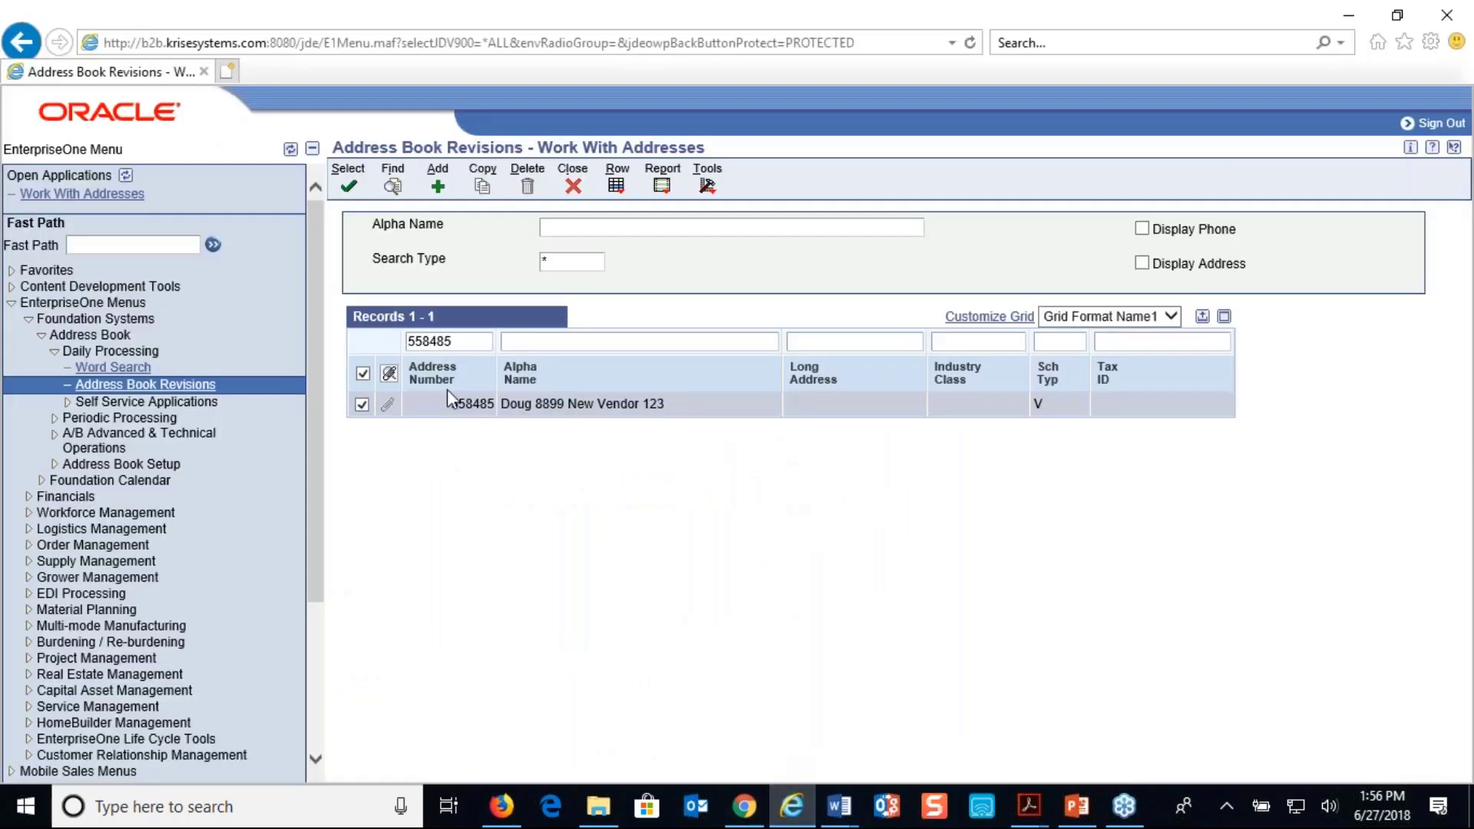
click(469, 339)
key(BackSpace)
key(BackSpace)
text(93)
click(392, 187)
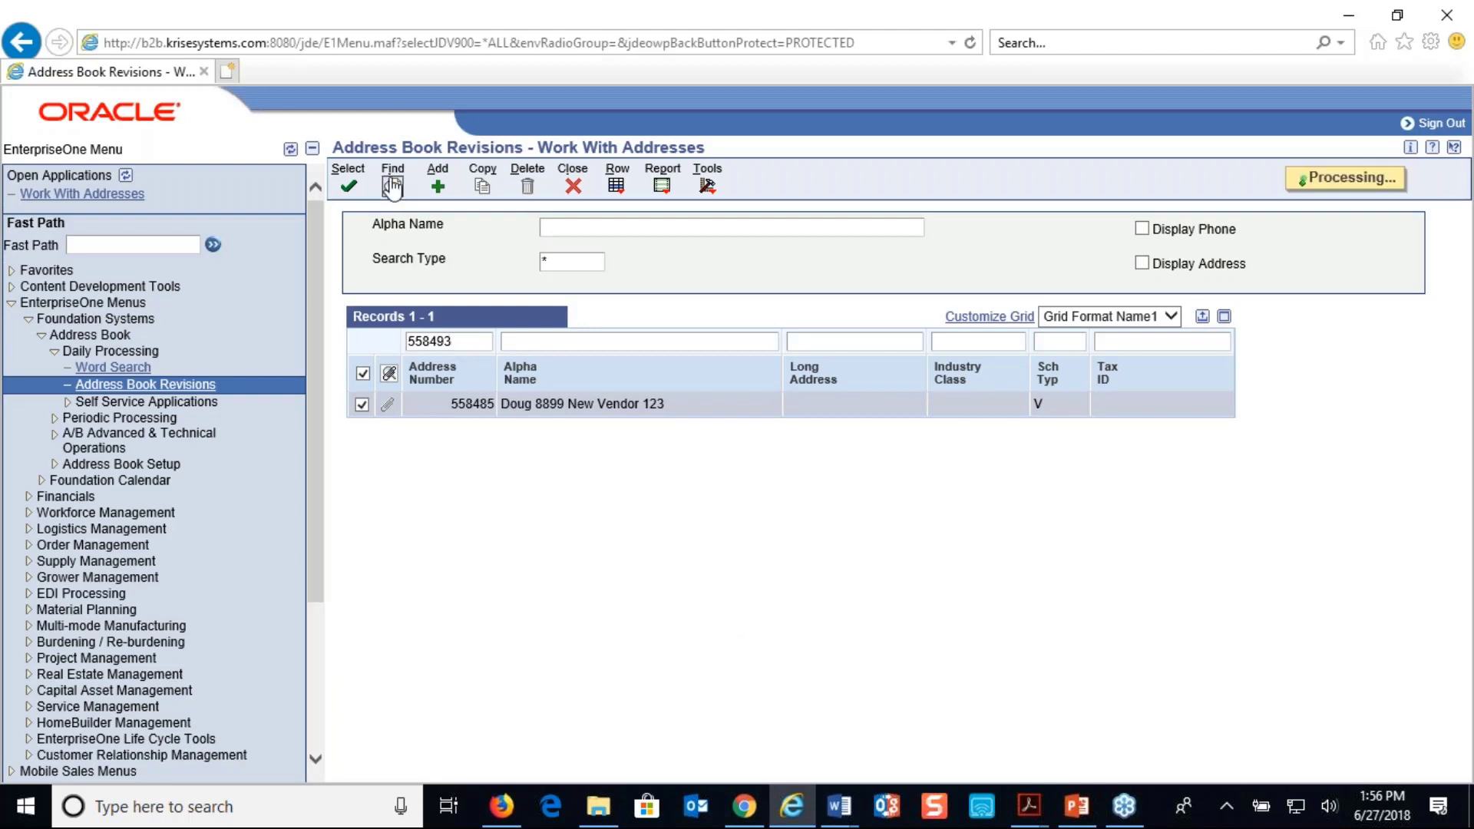
click(912, 485)
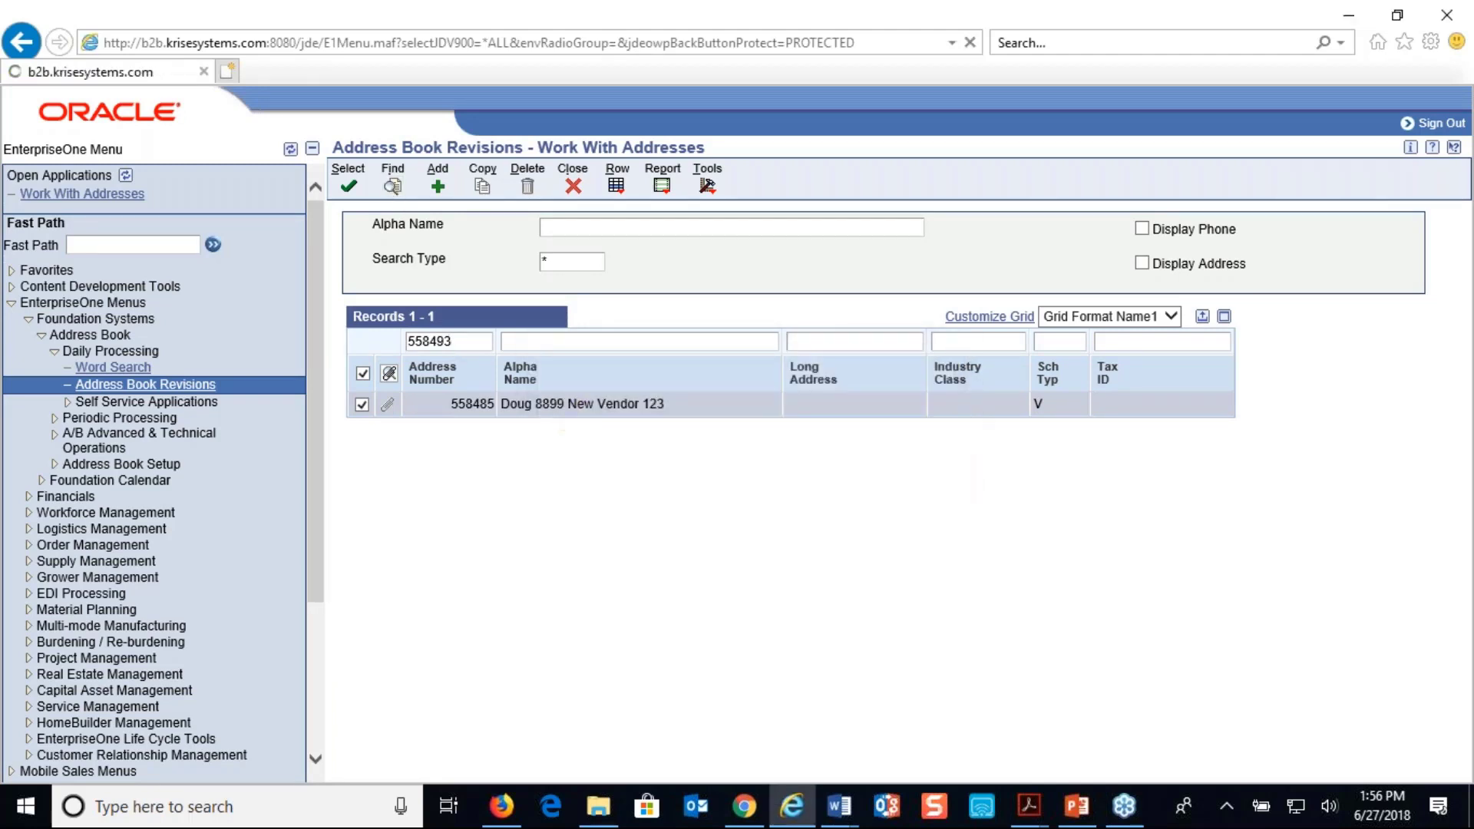
Sign back in to JD Edwards as jde with the saved password and accept the JDV900 environment with the *ALL role
text(jde)
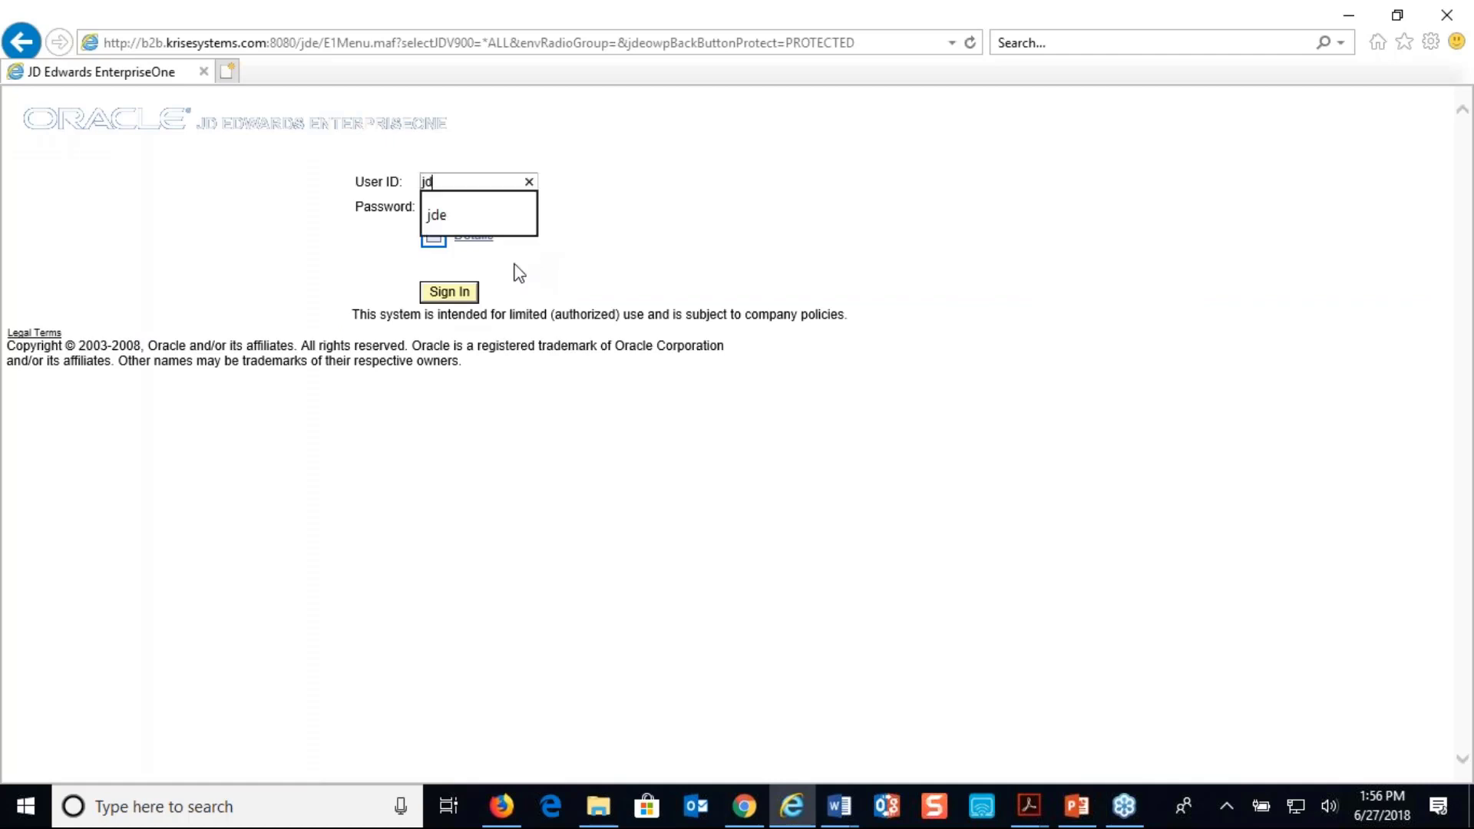
key(Tab)
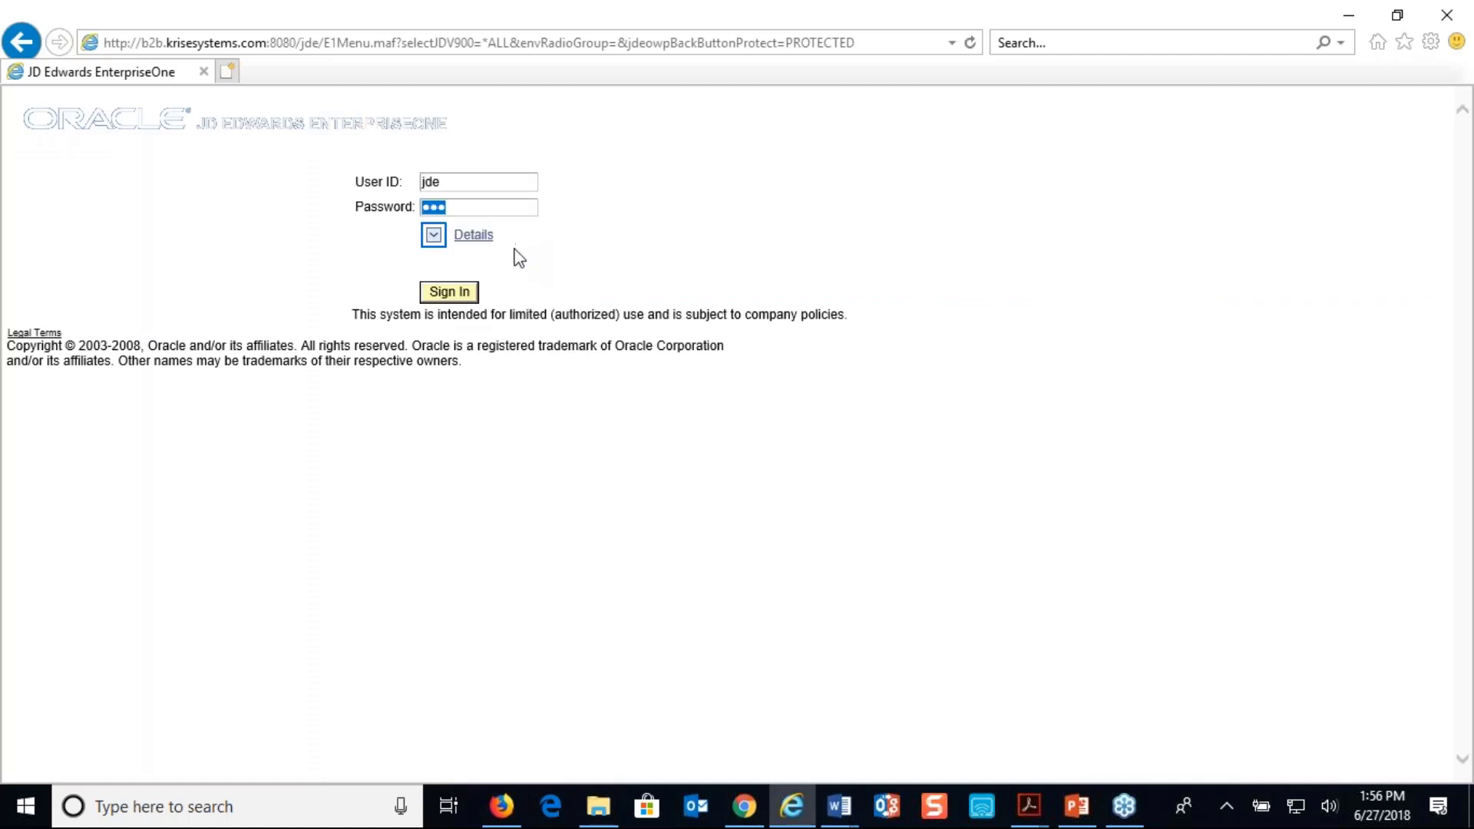
click(447, 292)
click(381, 434)
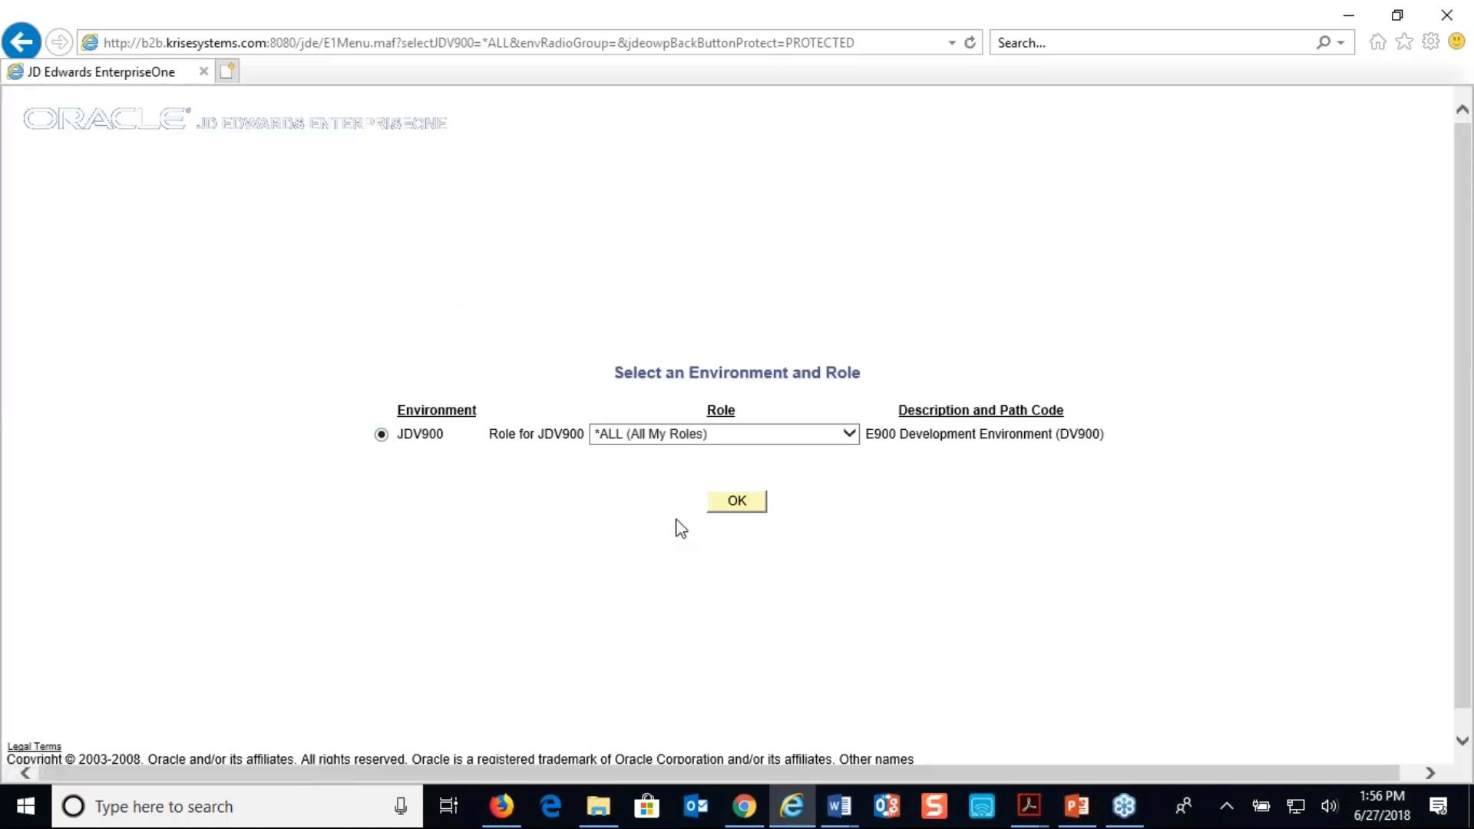
click(739, 503)
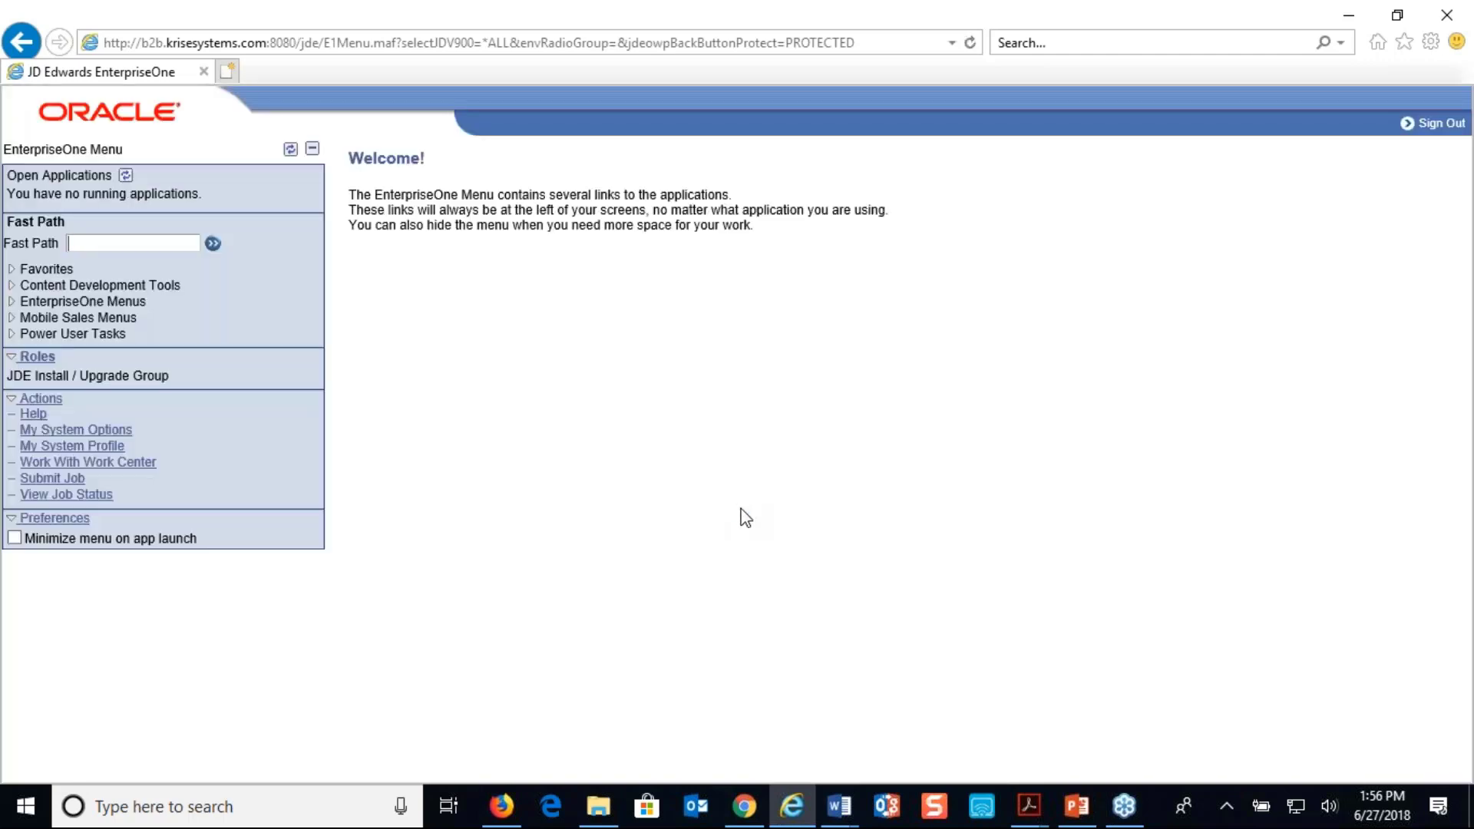
Open Address Book Revisions from the Address Book's Daily Processing tasks under Foundation Systems
click(11, 303)
click(29, 319)
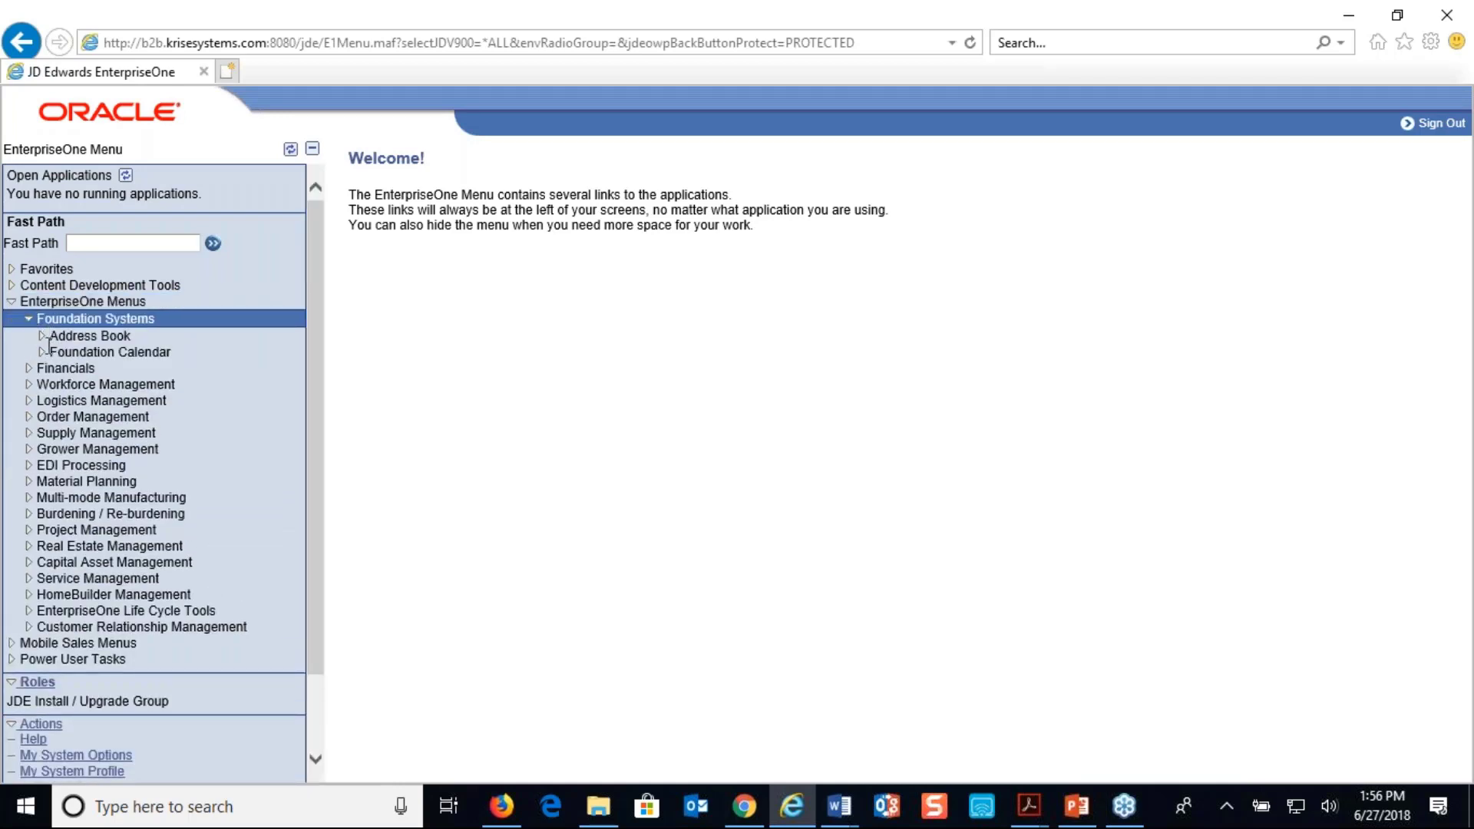
click(42, 337)
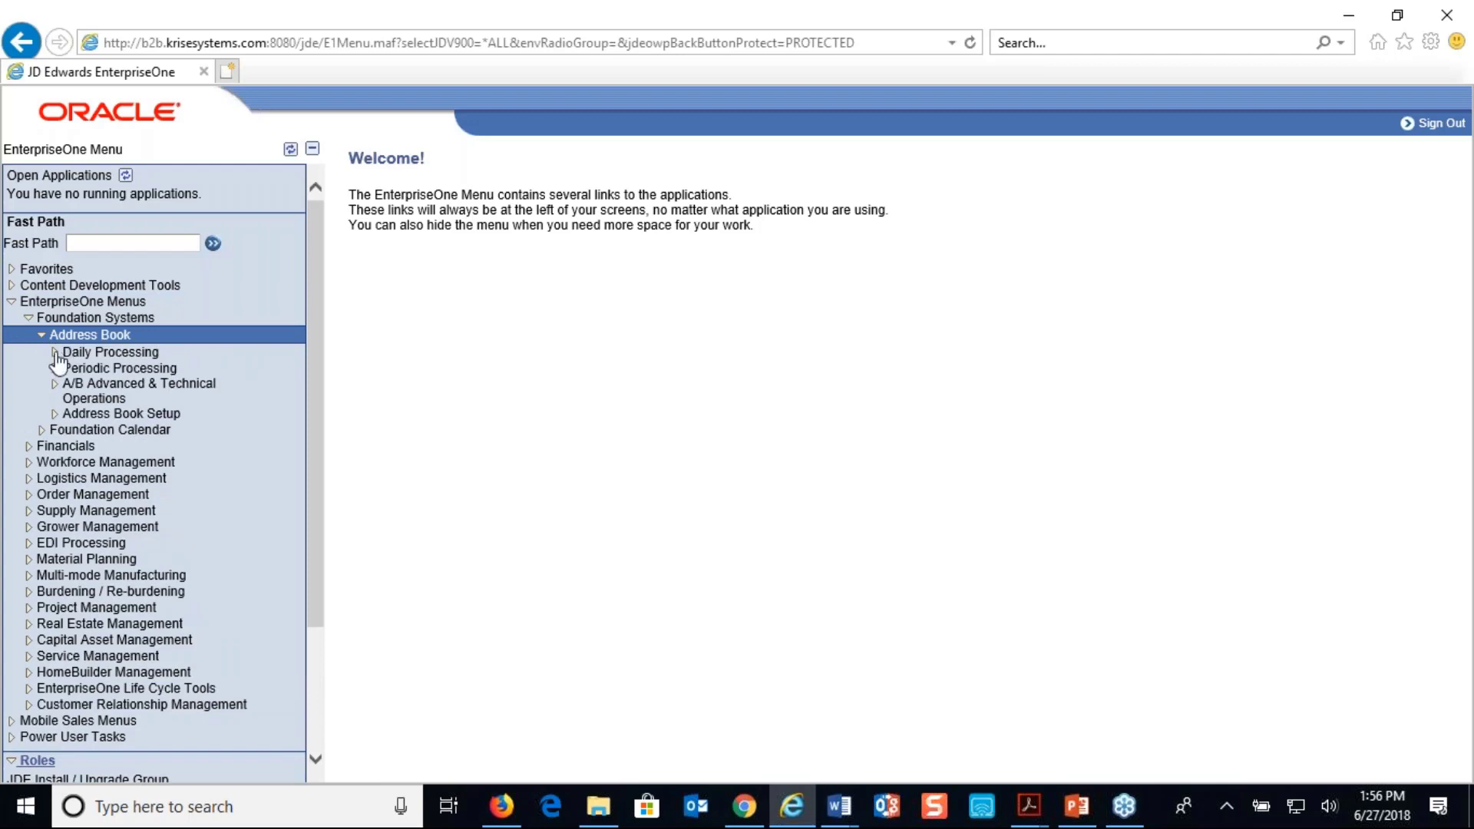
click(53, 351)
click(100, 385)
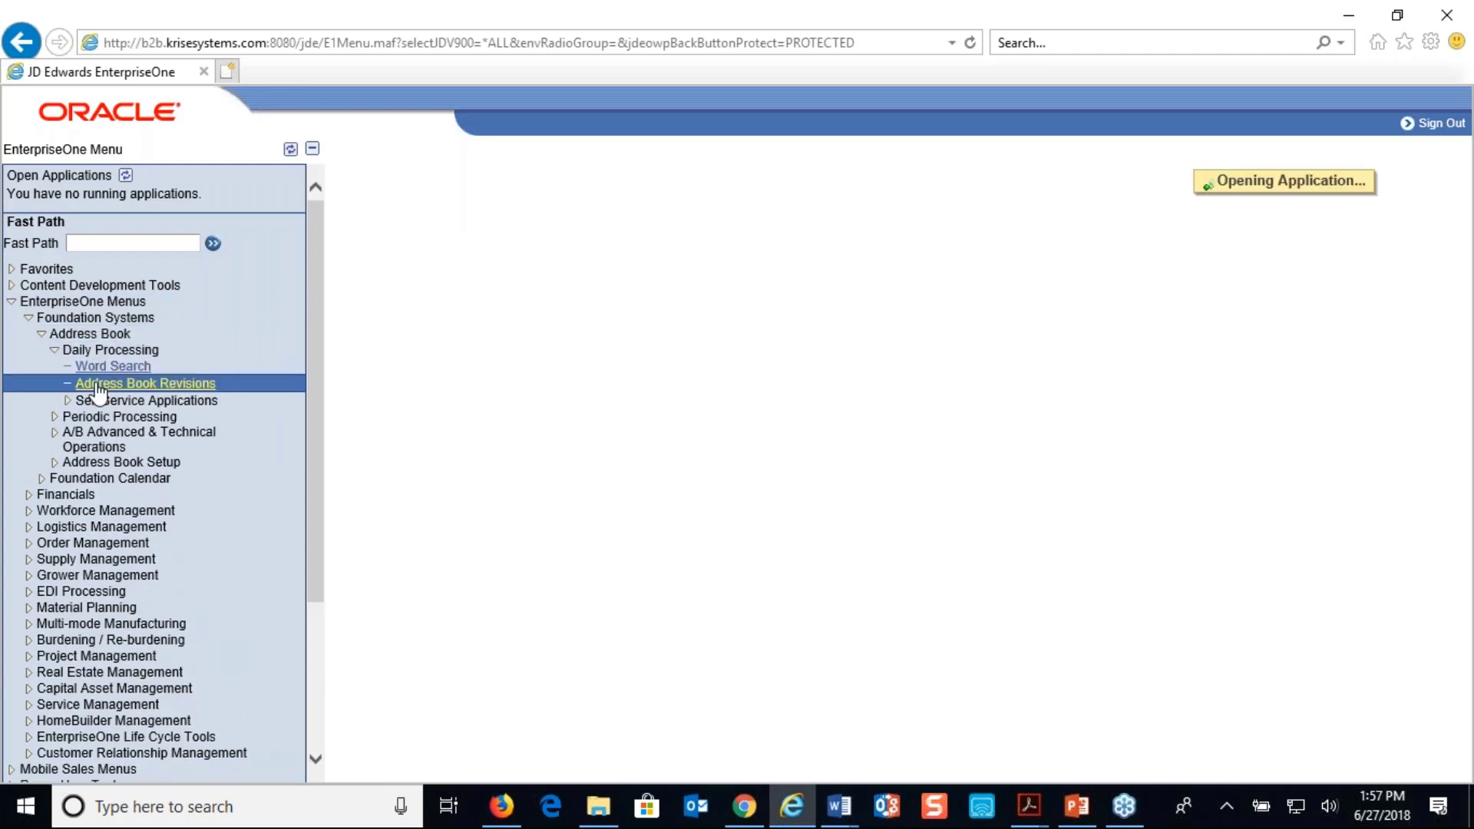
Search the address book for the newly created vendor by its address number
click(465, 337)
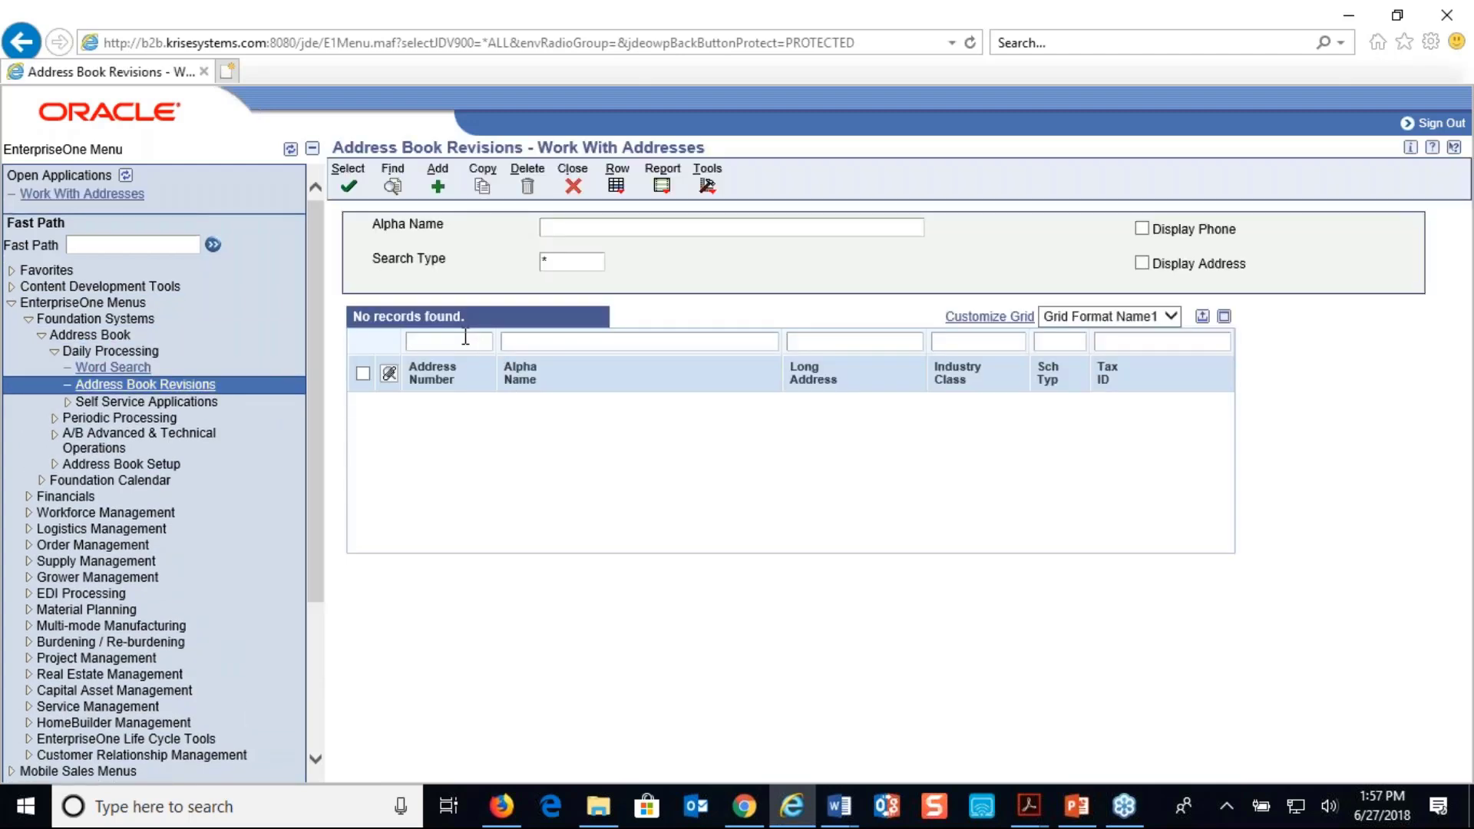
text(55)
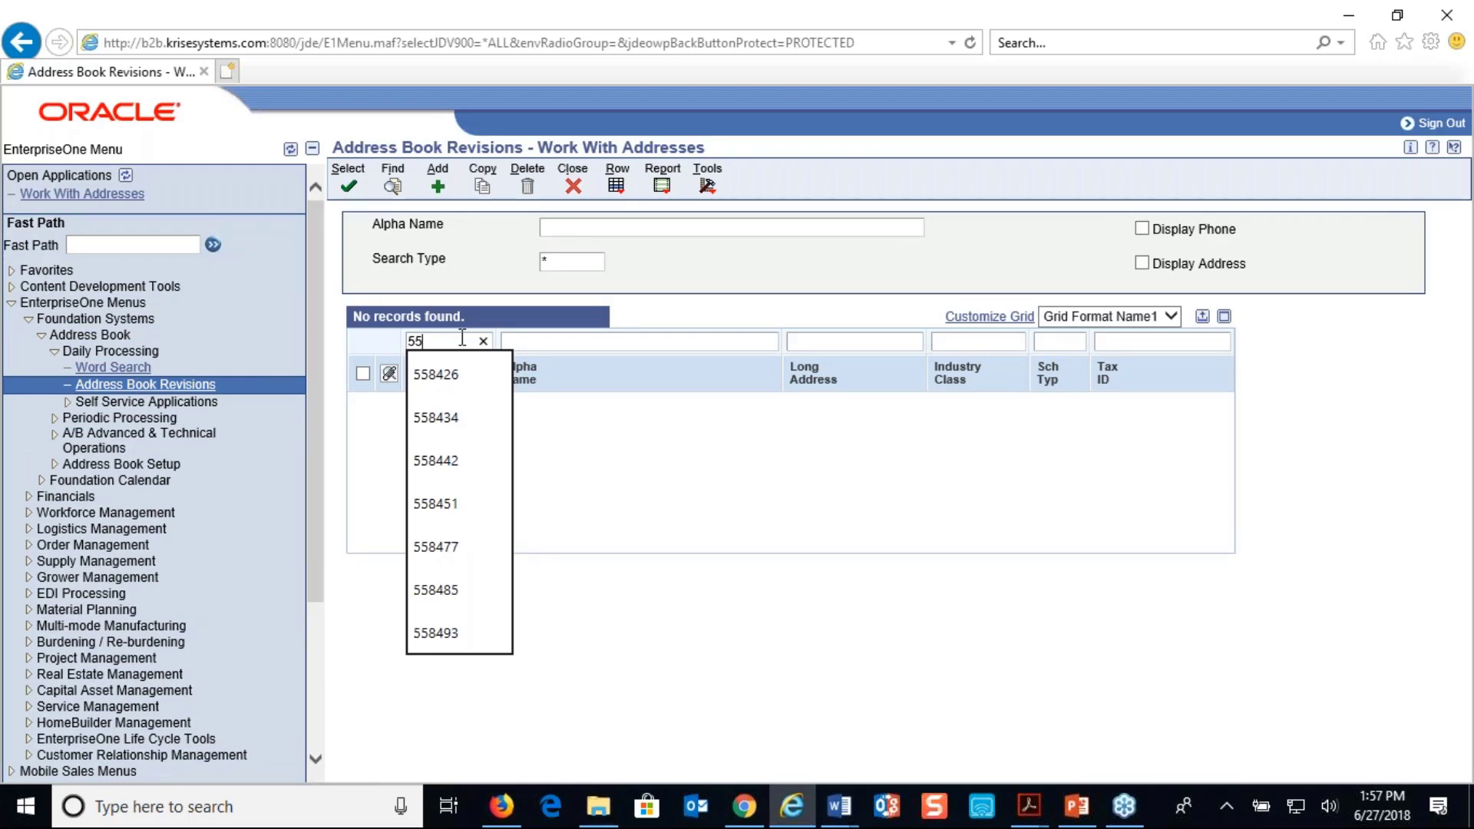
text(8493)
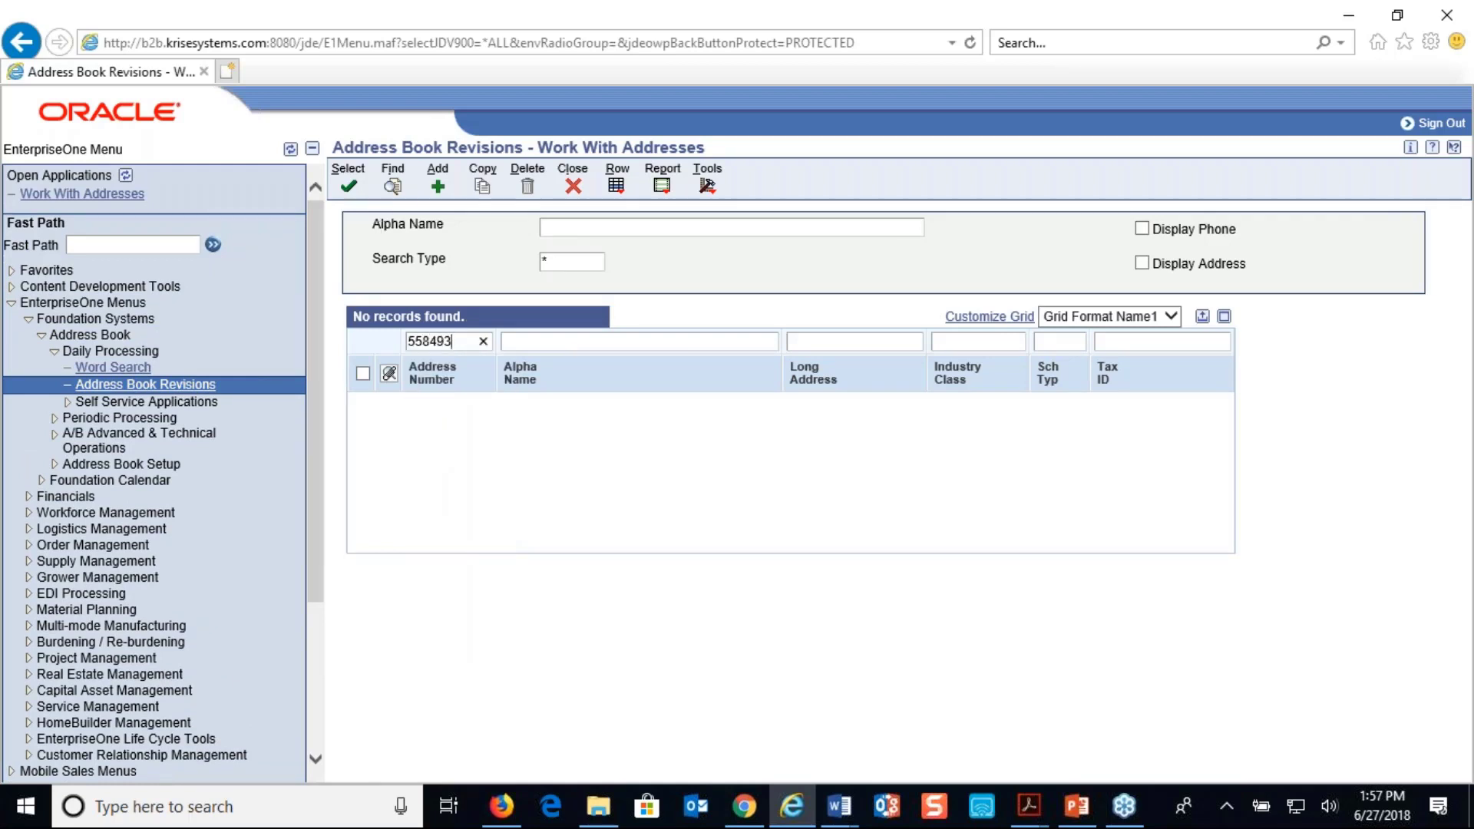
click(392, 186)
Open the Supplier Webinar June 123 456 address book record and display its mailing details
click(363, 374)
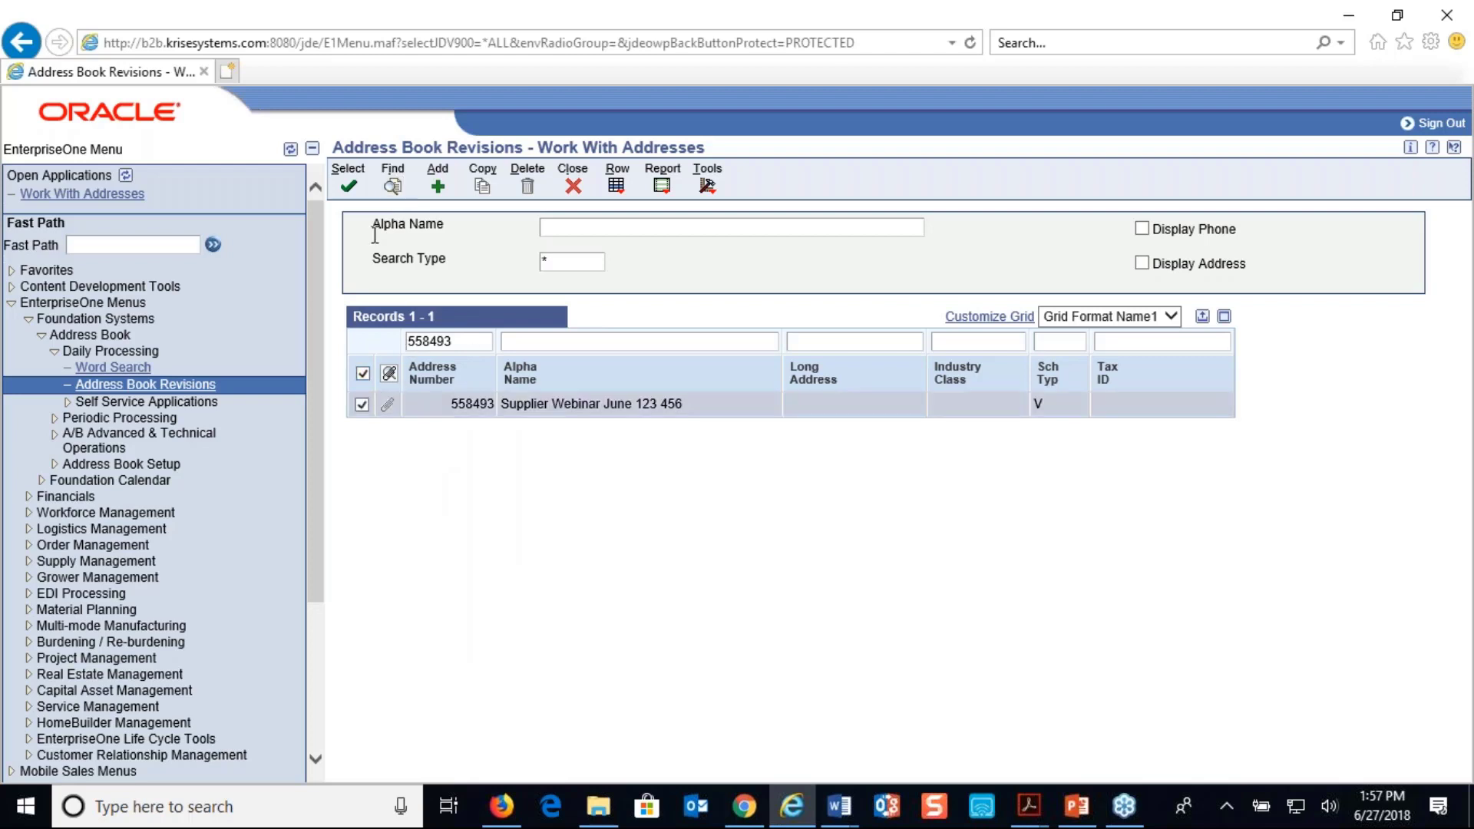
click(349, 186)
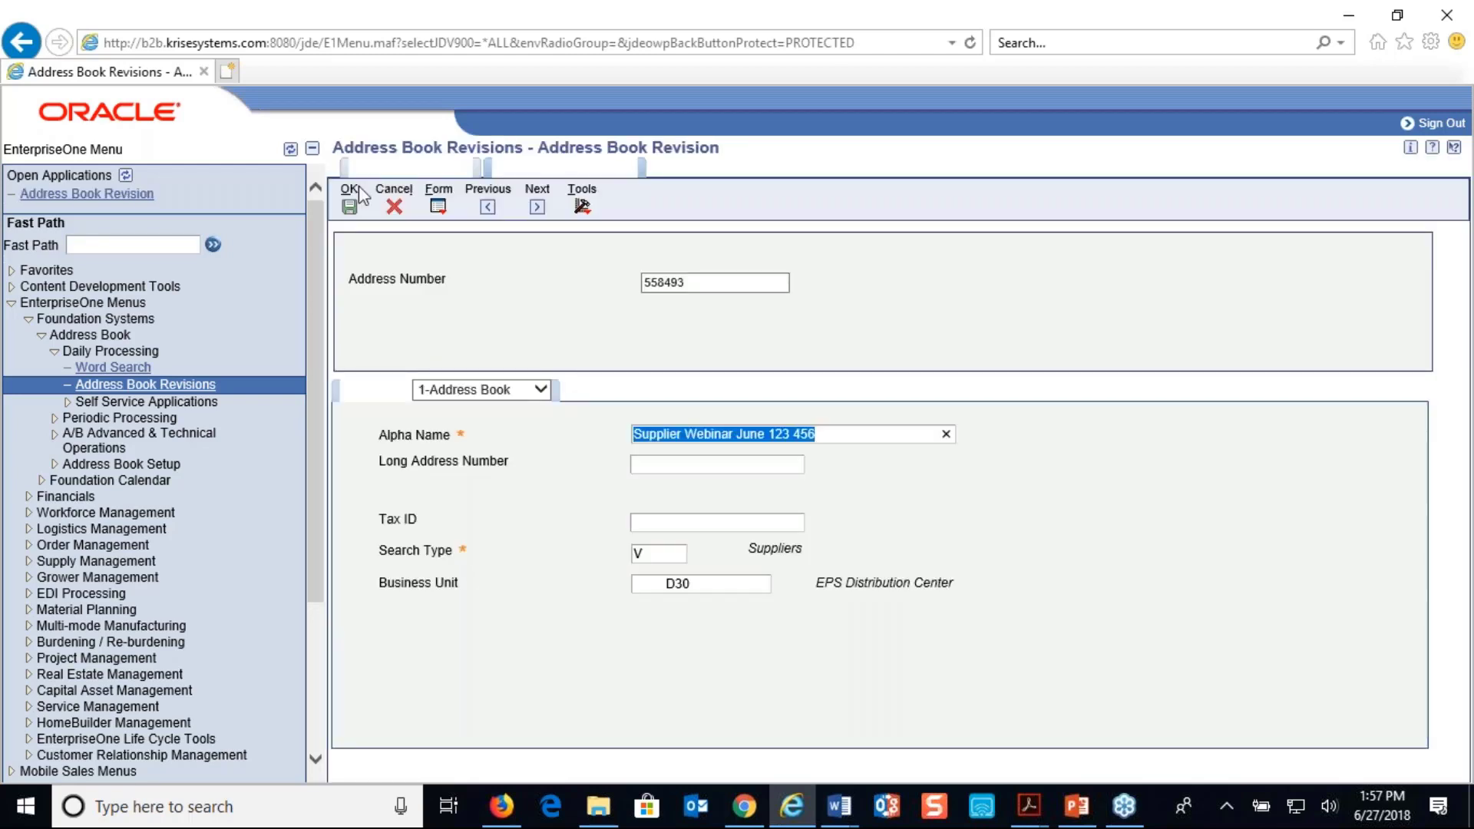
click(541, 392)
click(537, 407)
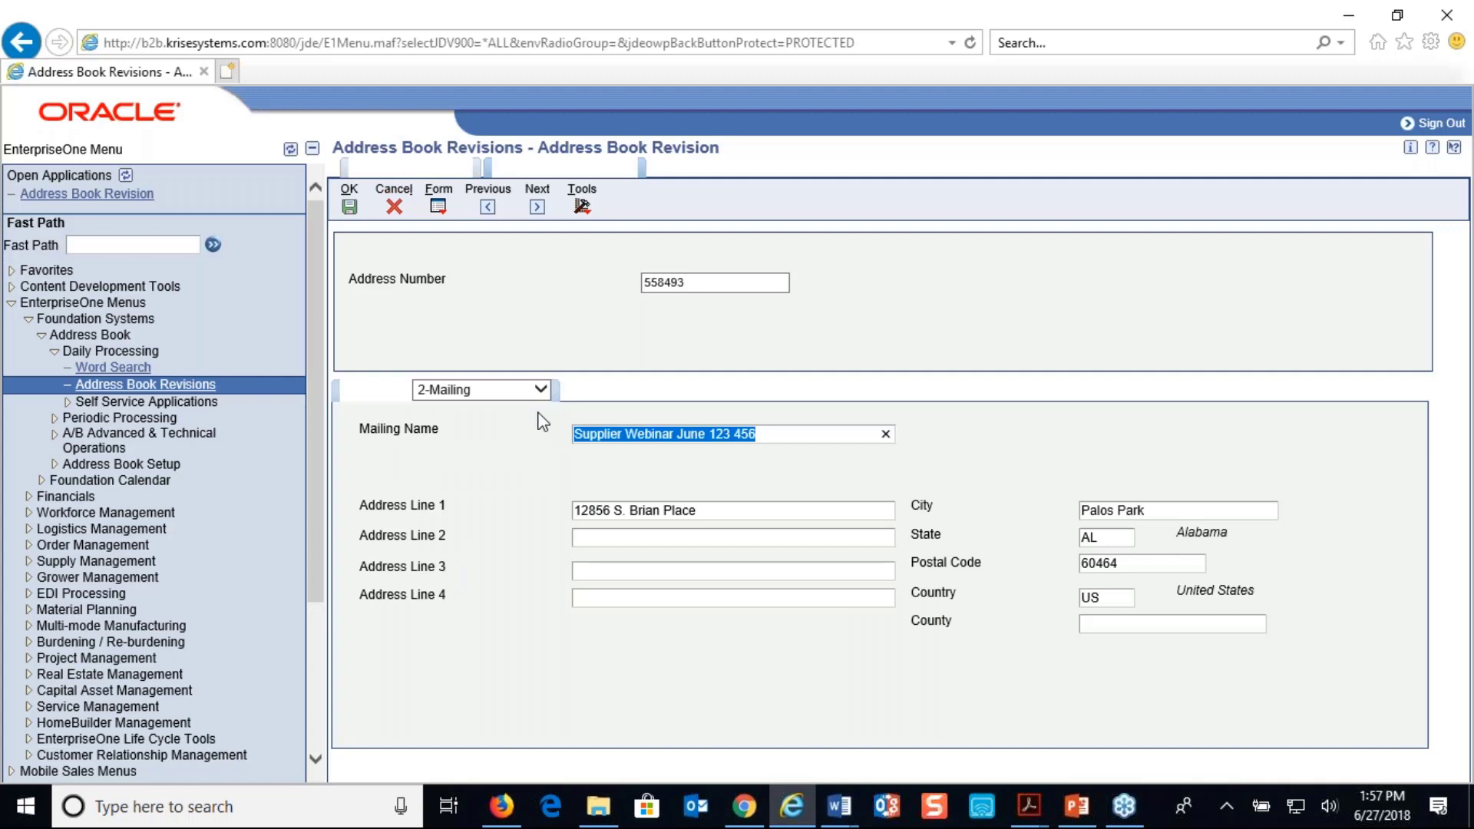
Return to EASYBuyer in Chrome, log out of the apmanager account and sign in as apuser with the saved credentials
click(744, 806)
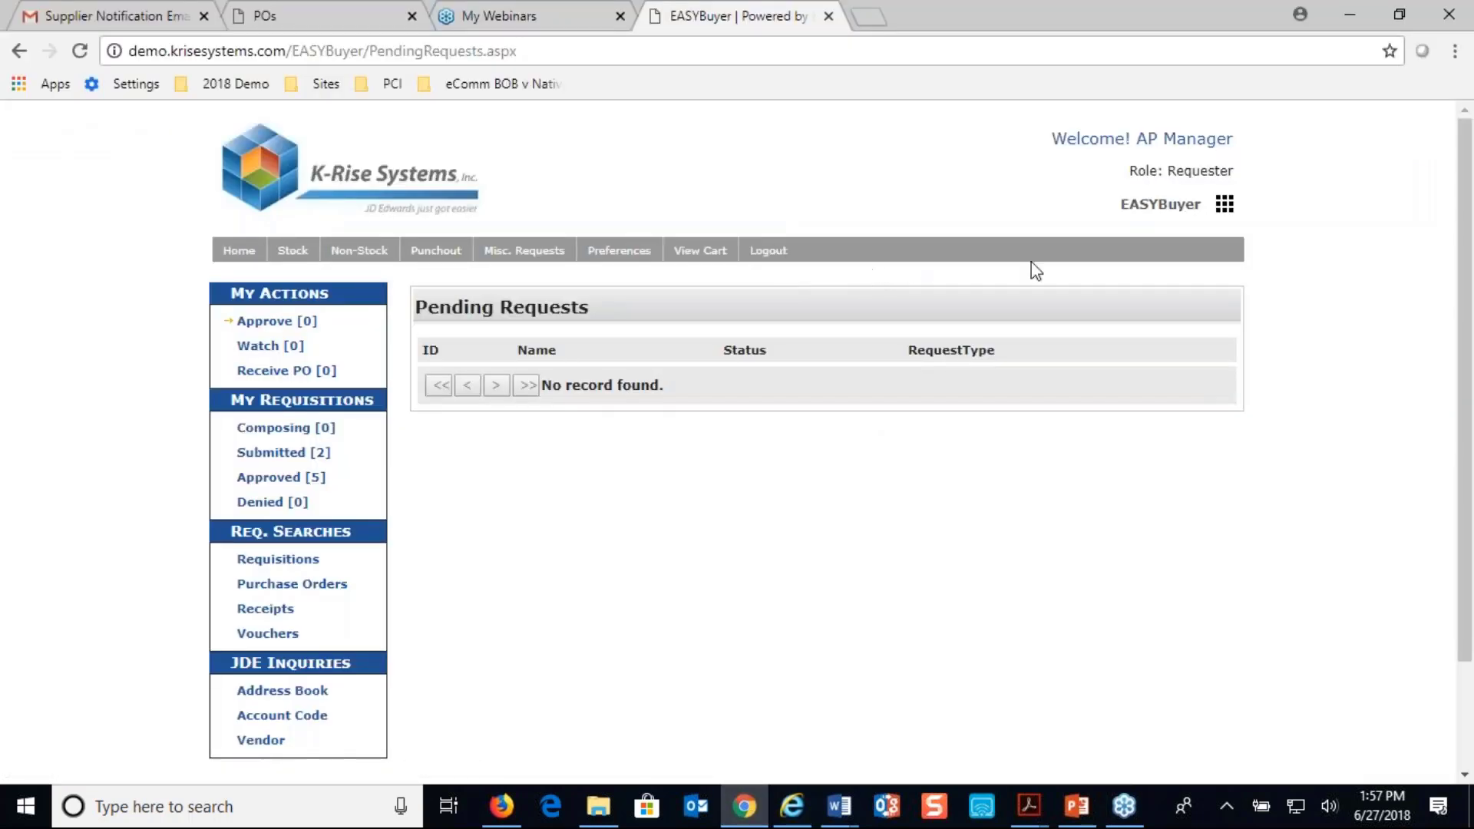
click(793, 261)
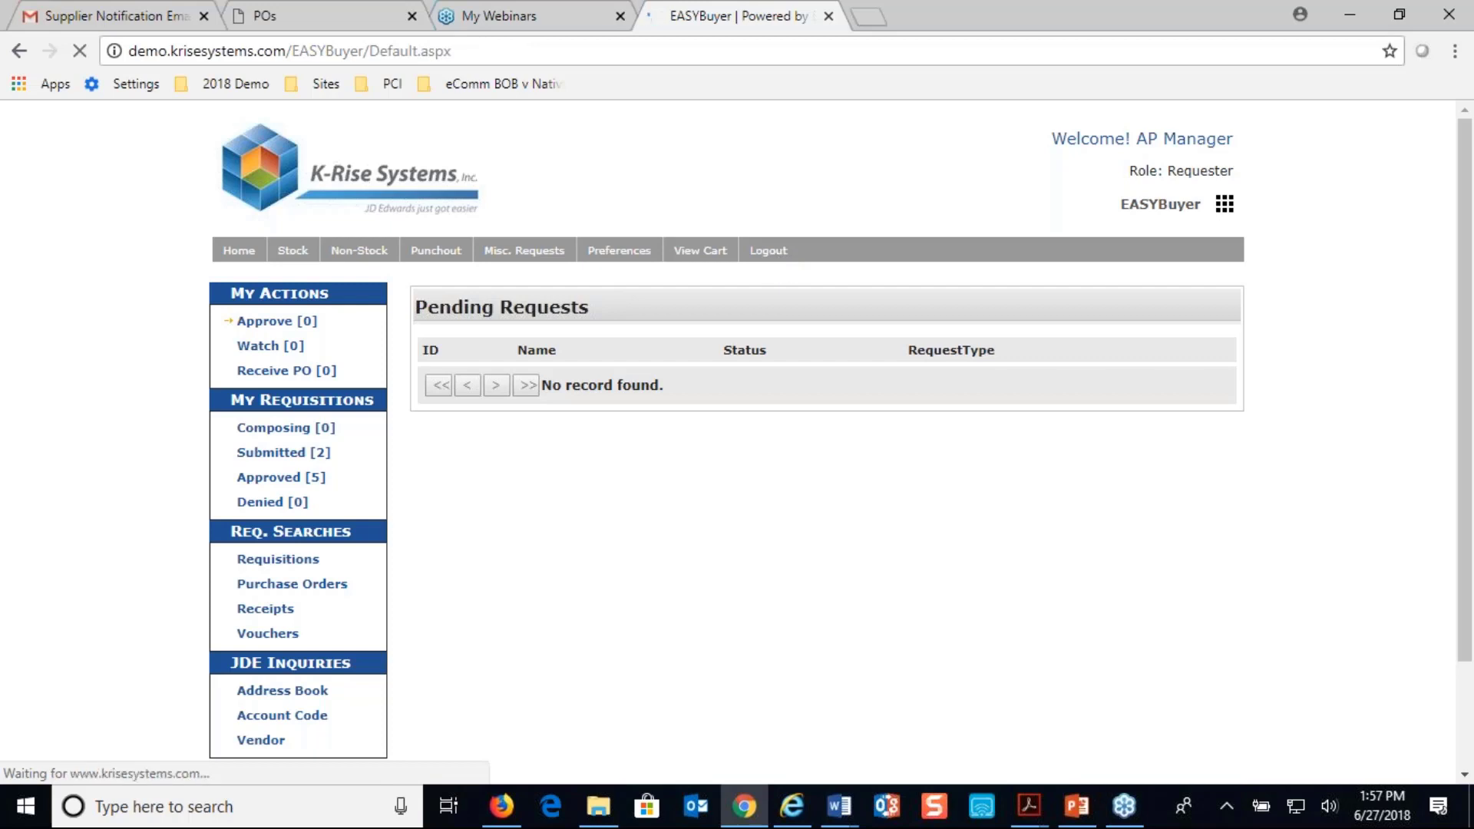
click(1129, 280)
key(ctrl+a)
text(ap)
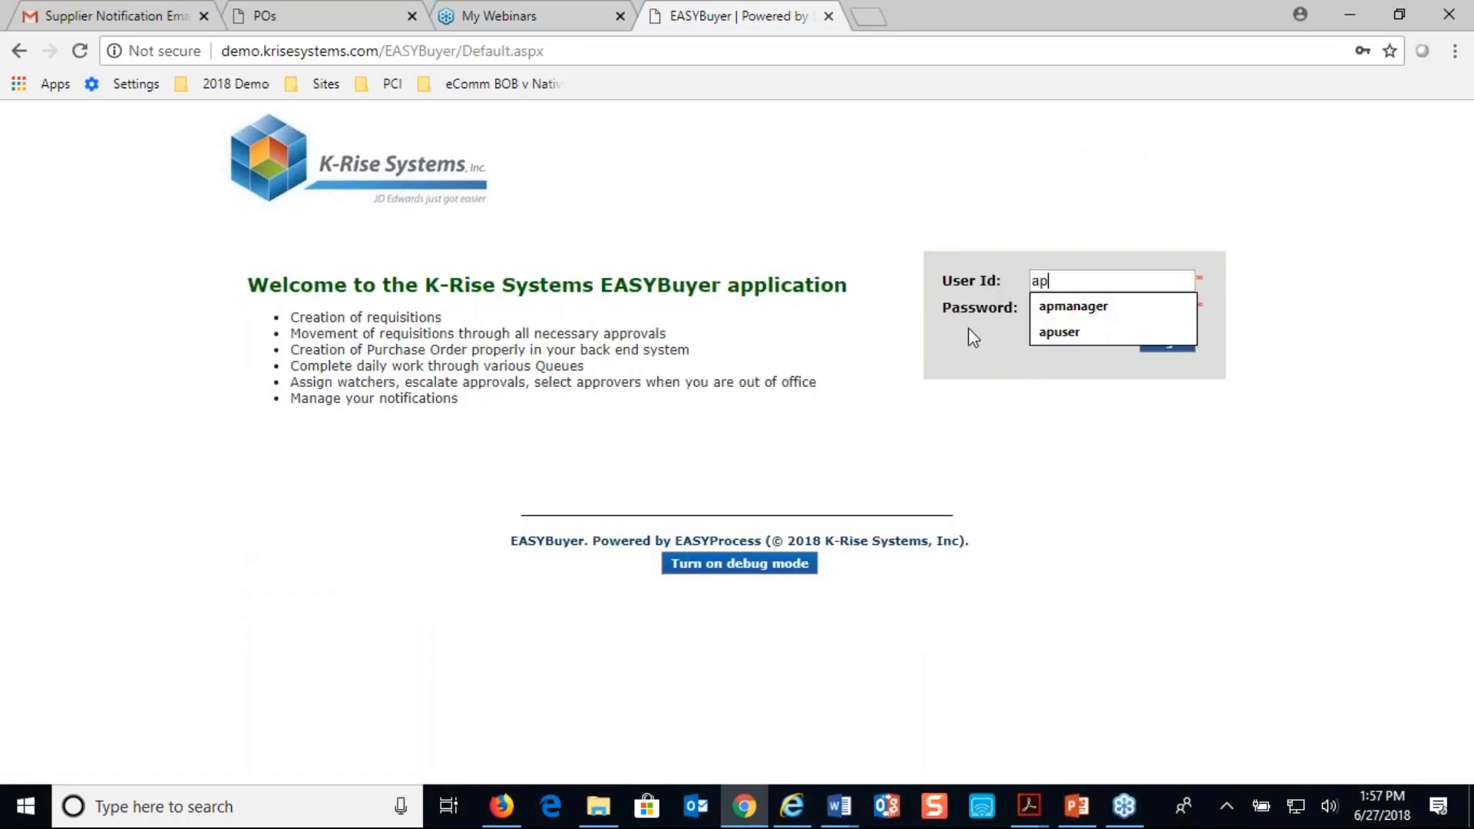
click(1059, 332)
click(1167, 341)
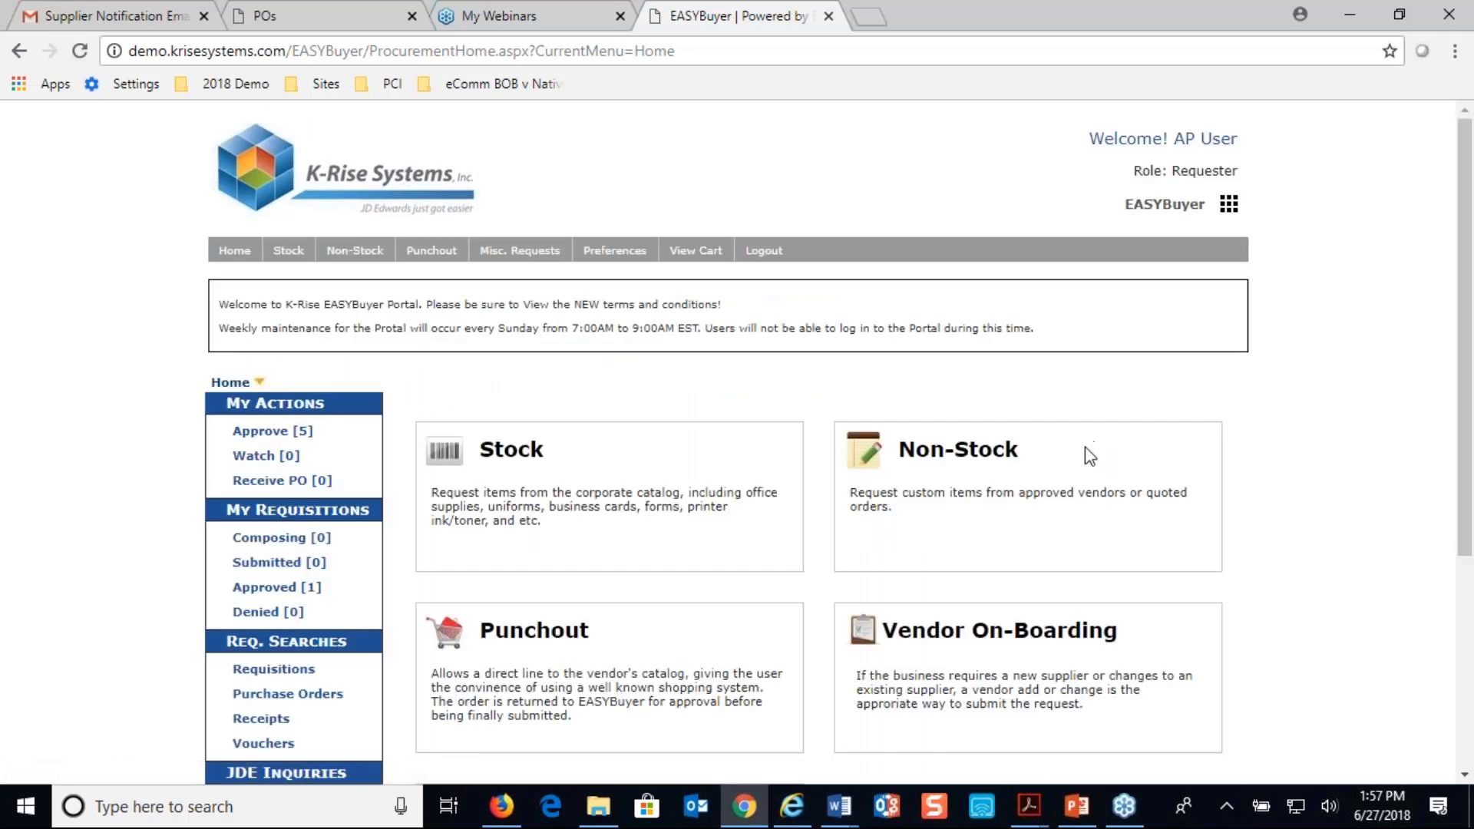
Open the pending vendor address change request submitted by buyer and examine the address change, approval flow and history
scroll(1086, 453, down, 1)
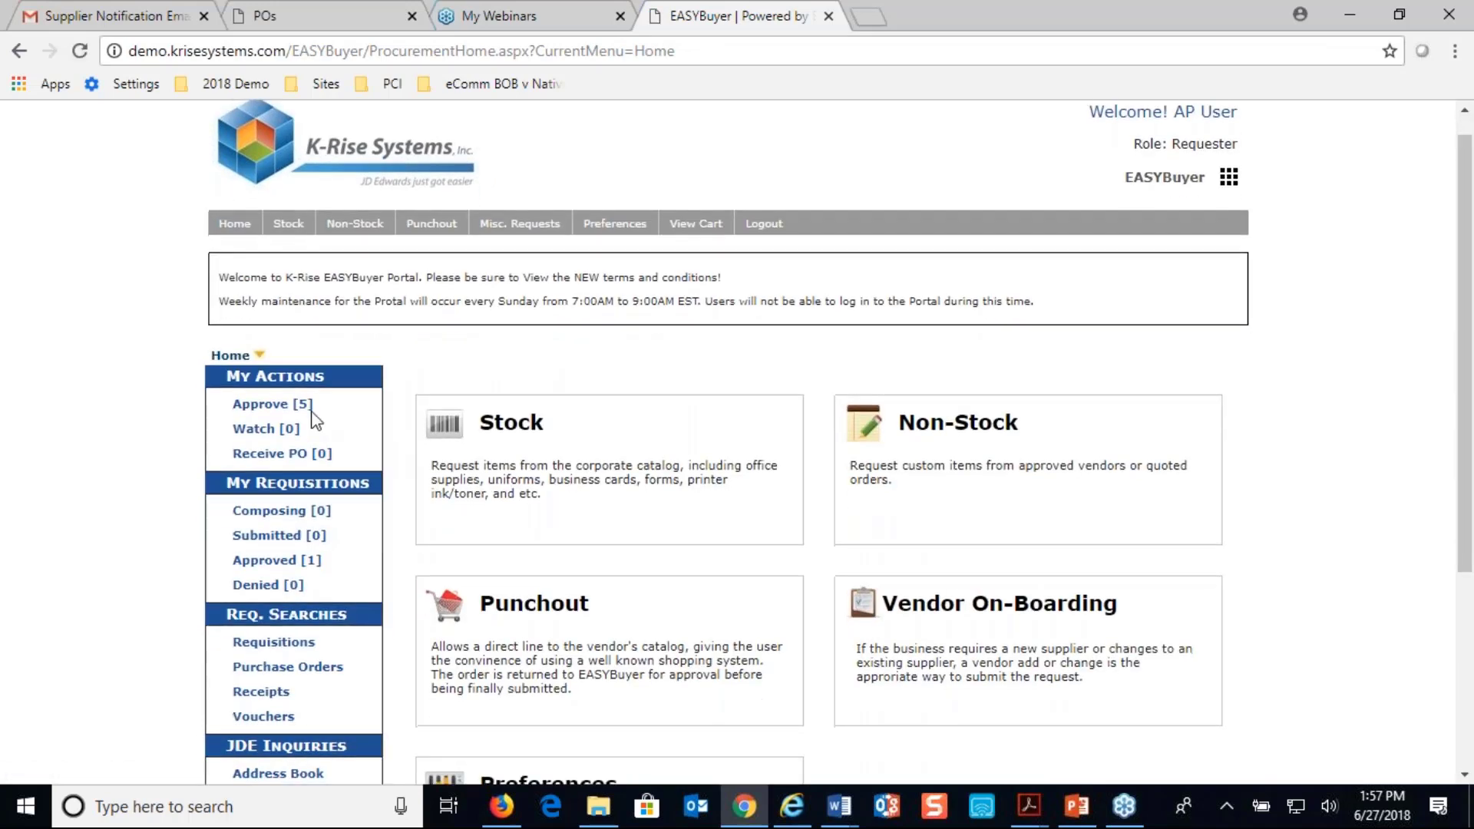
click(272, 404)
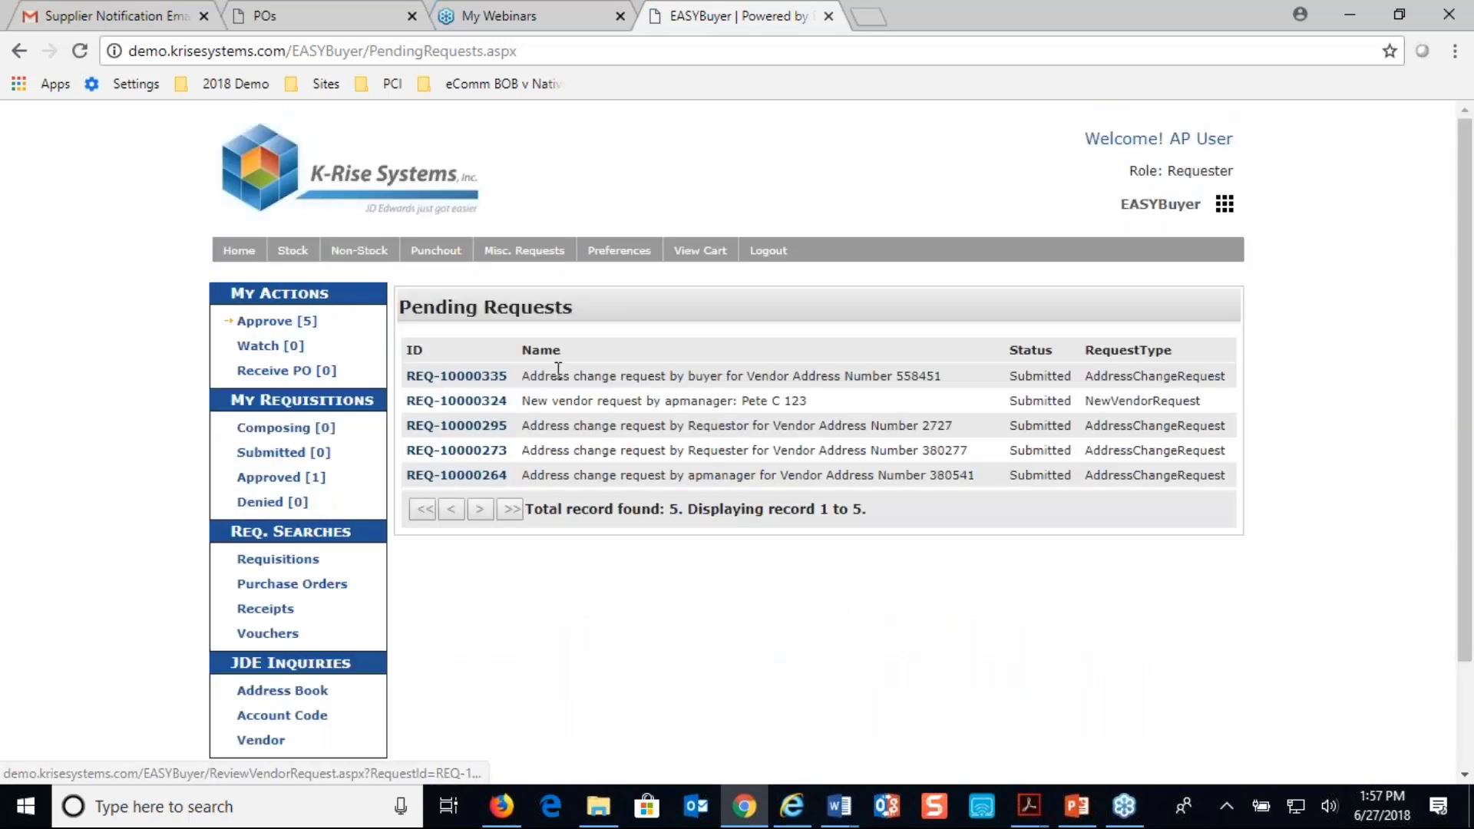
click(459, 376)
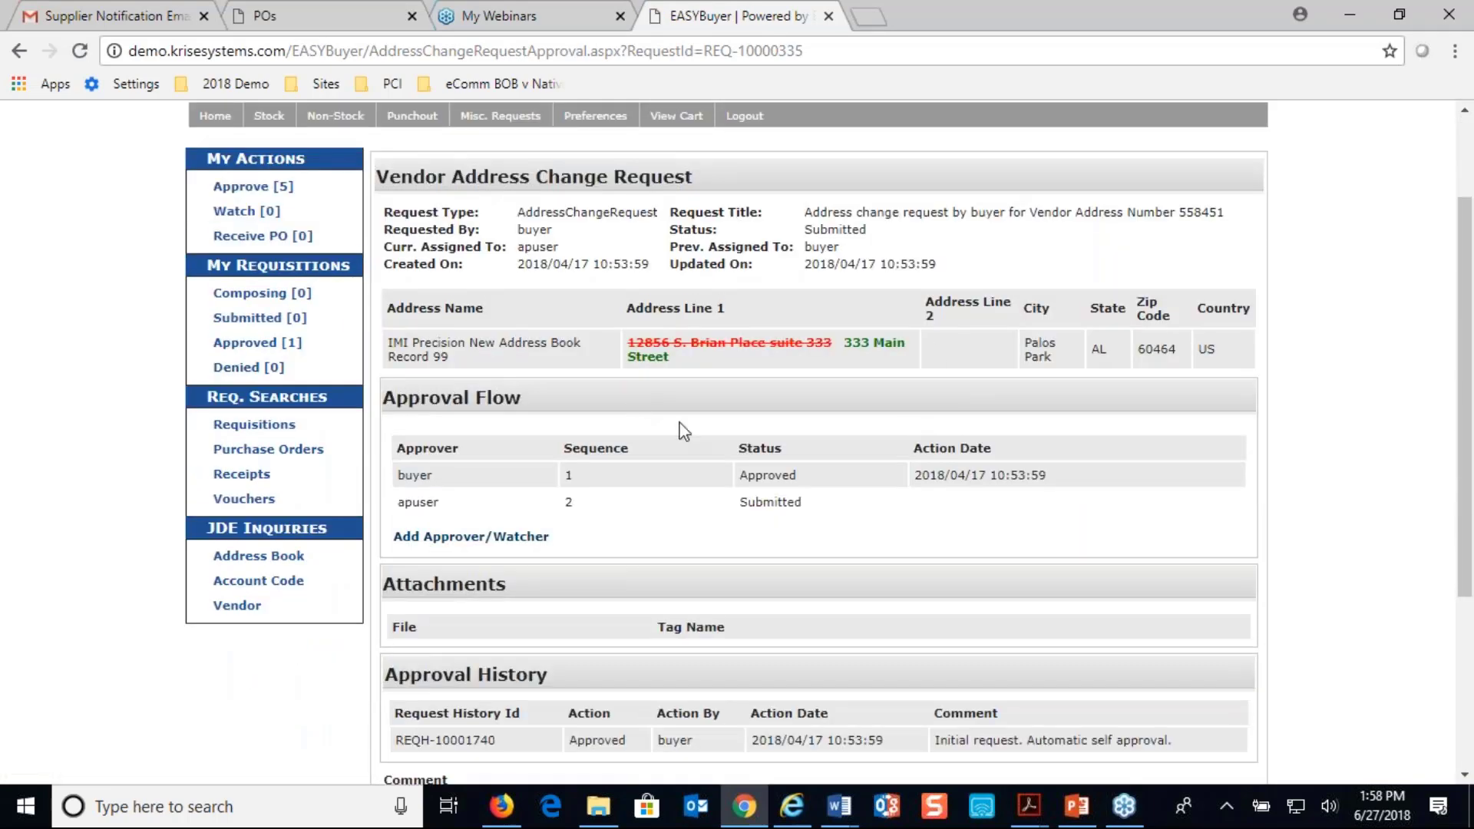
scroll(682, 430, down, 4)
scroll(681, 430, up, 4)
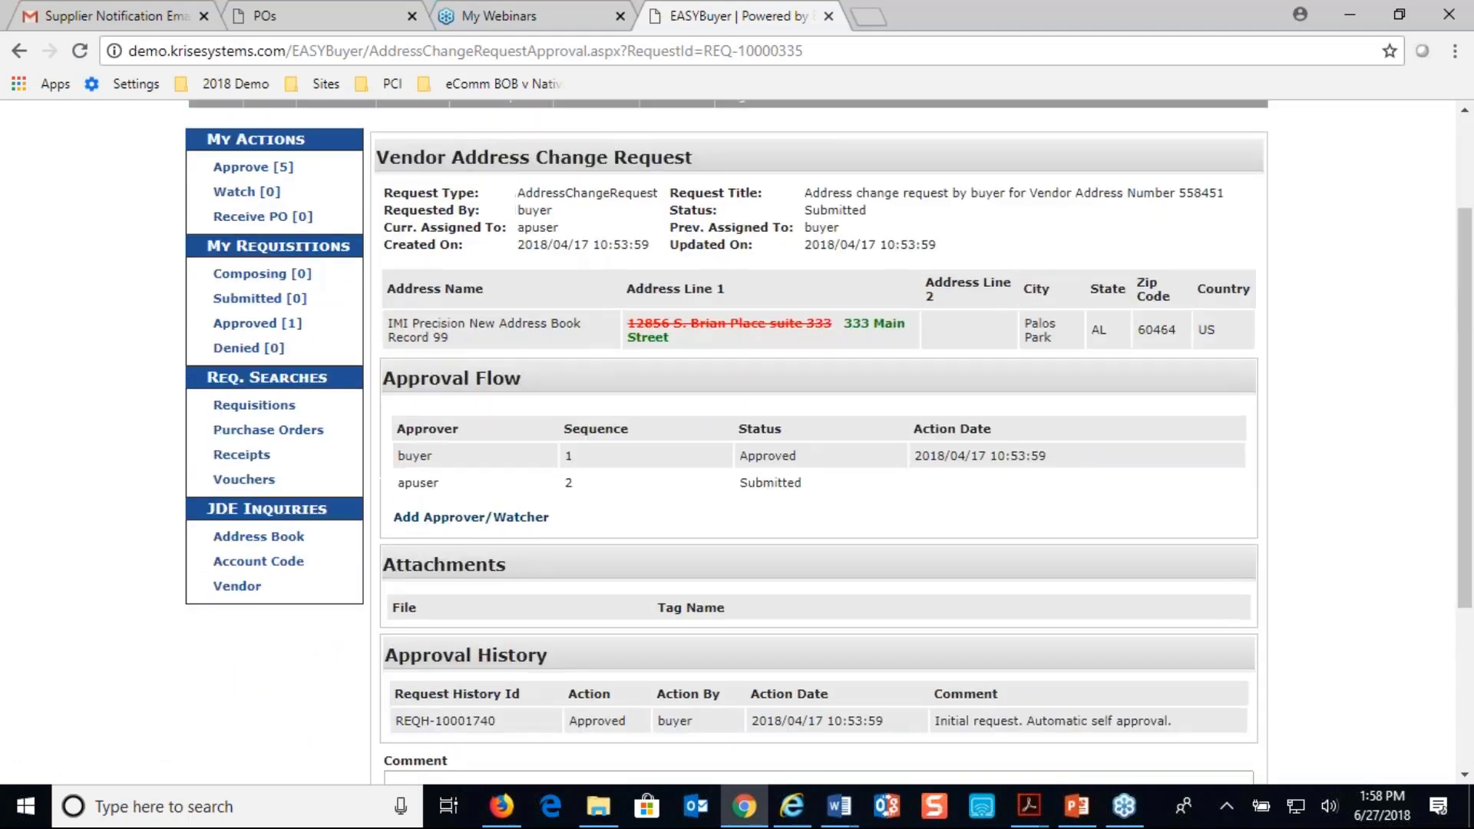
scroll(680, 445, up, 1)
Check the JD Edwards address book record again and switch to the Supplier Notification email in Gmail
click(792, 806)
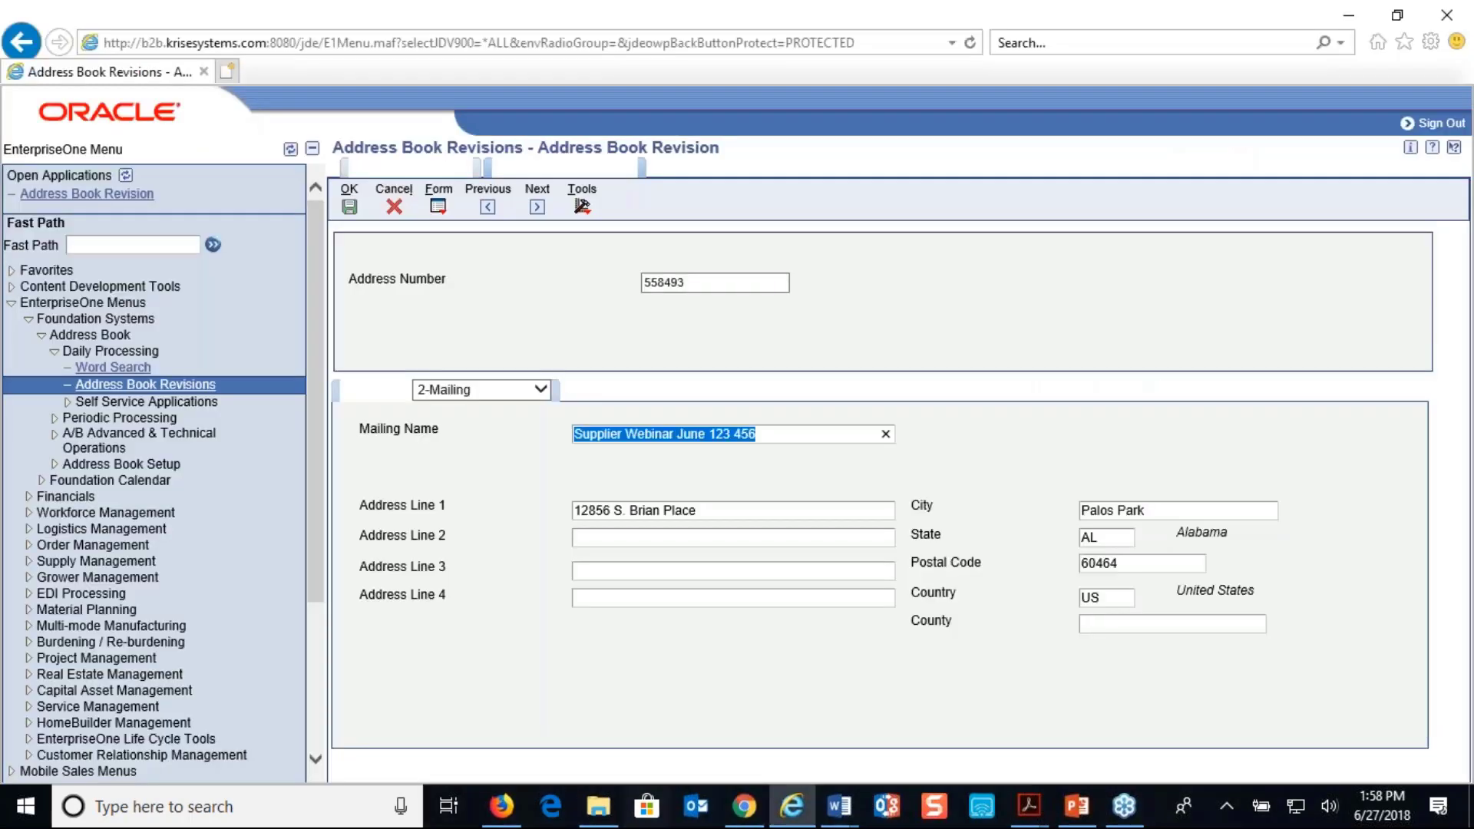
click(744, 809)
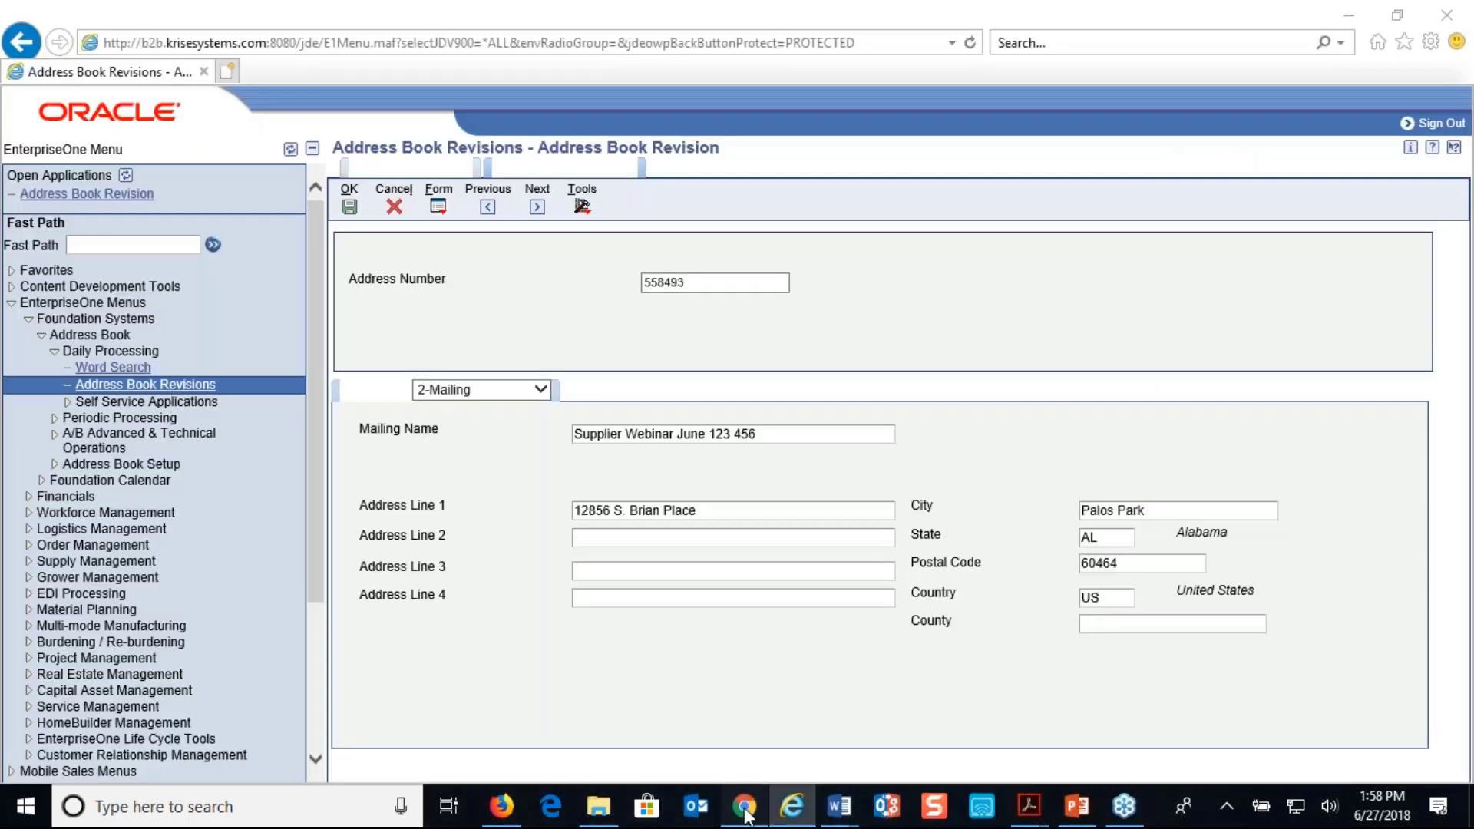
click(123, 16)
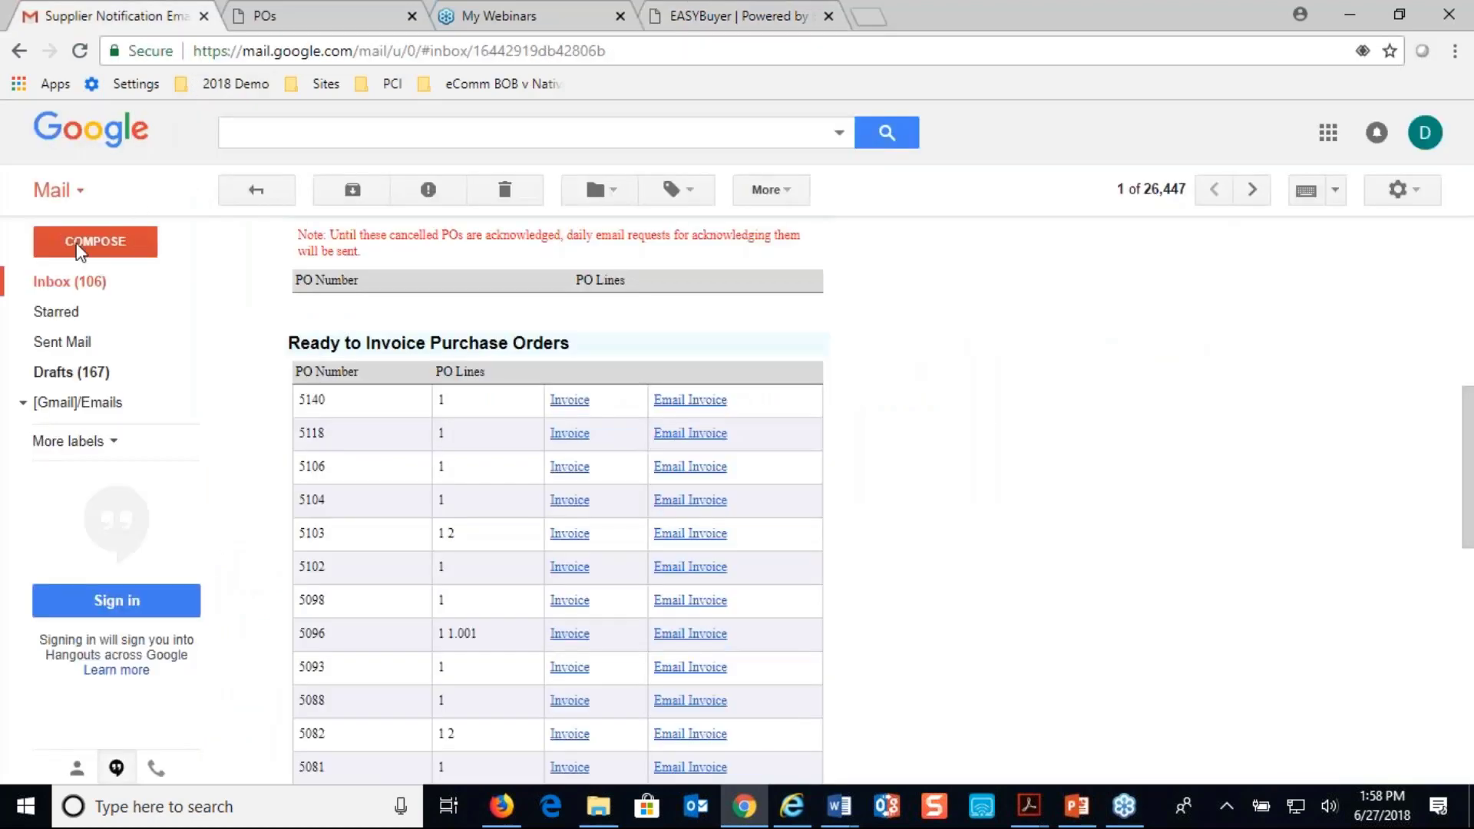
Return to the Gmail inbox, open the "New Vendor Request received" email and read the acknowledgement sent to the supplier
click(59, 284)
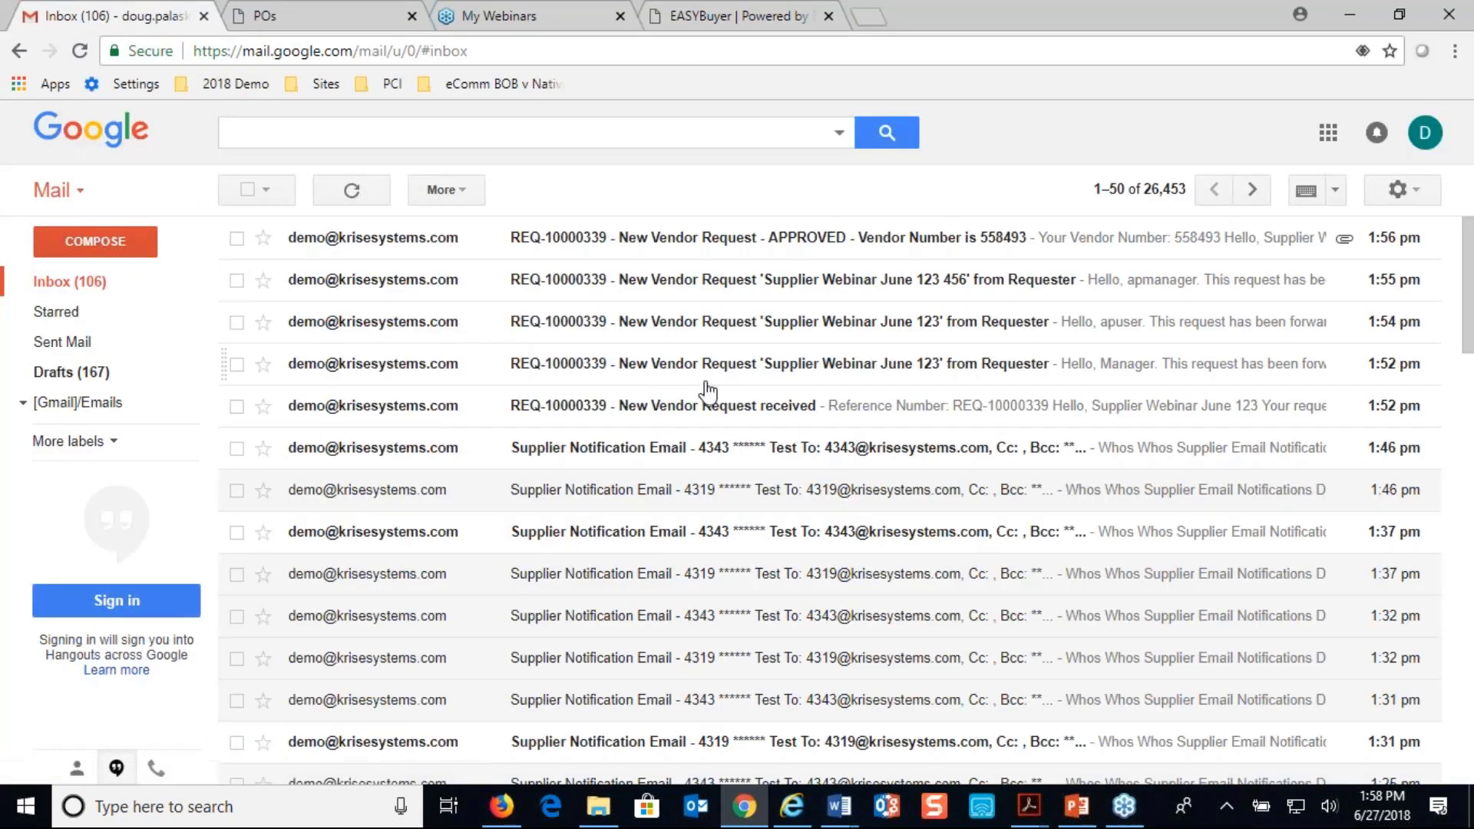
click(705, 415)
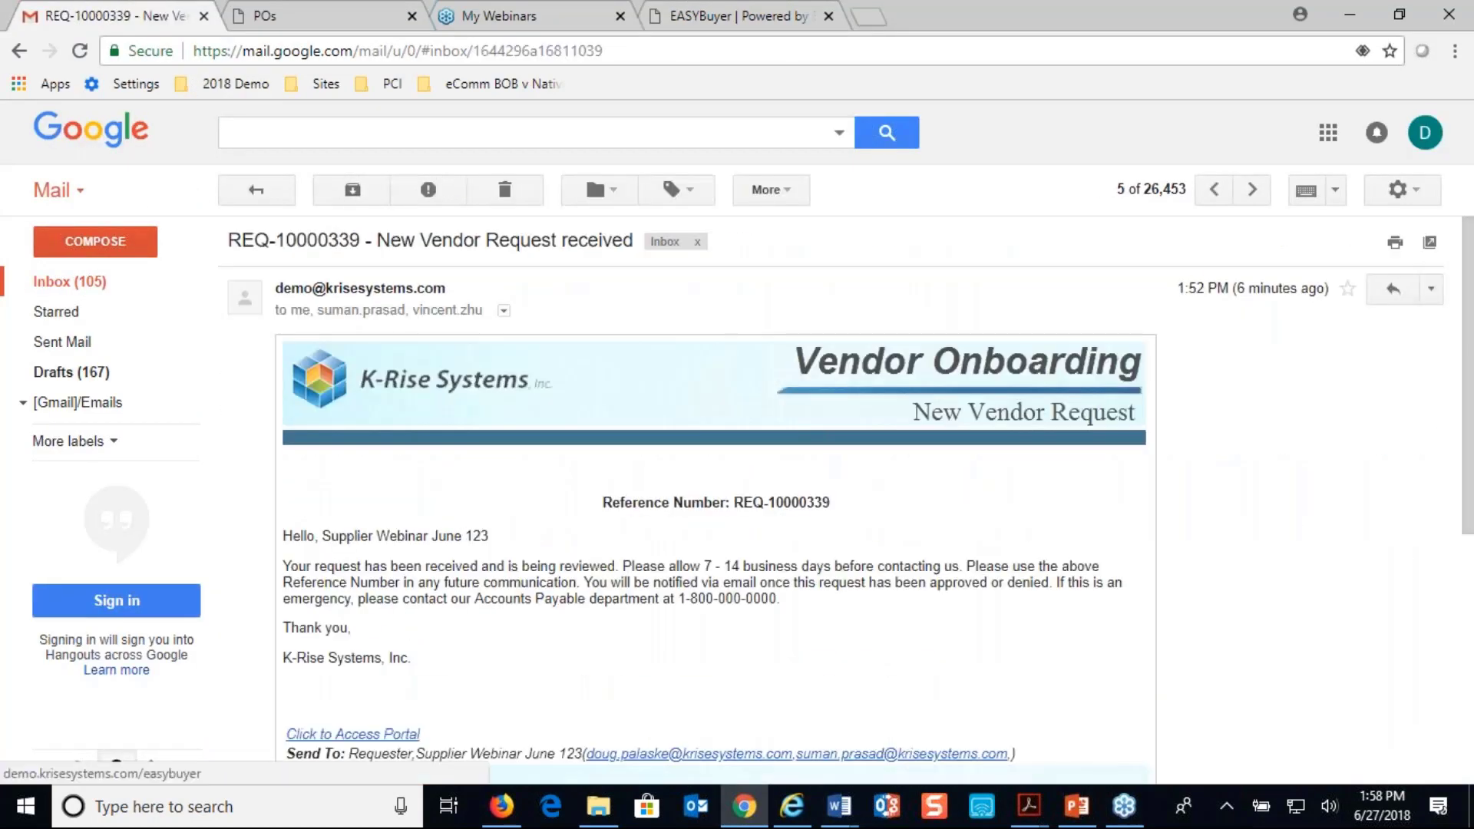
scroll(714, 499, down, 3)
scroll(714, 499, up, 2)
scroll(353, 730, up, 1)
Open the new vendor request email forwarded to Manager and examine its vendor information, approver flow, request history and approval links
click(1216, 192)
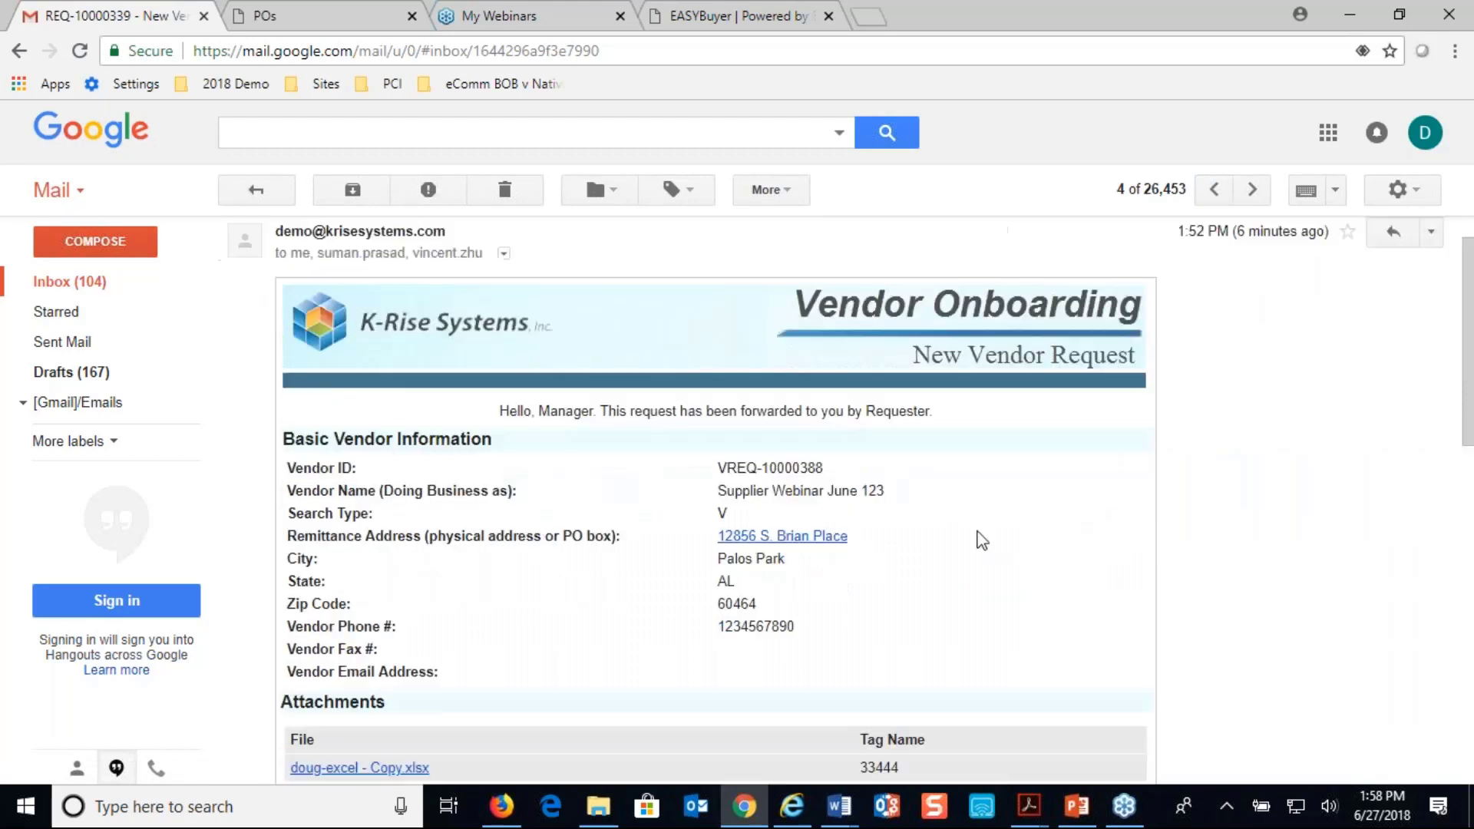
scroll(980, 537, down, 7)
scroll(980, 540, down, 2)
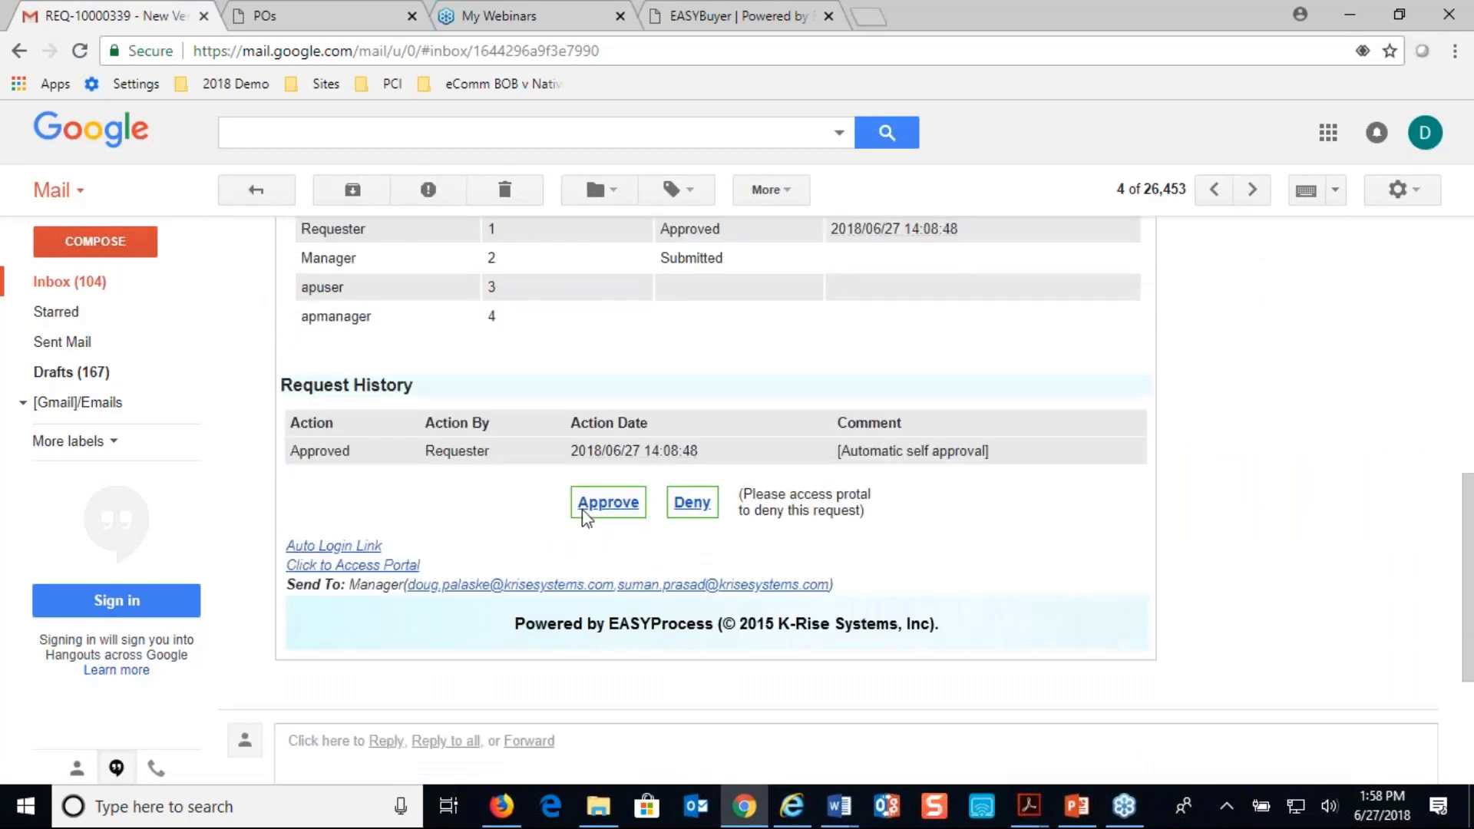
scroll(725, 479, up, 9)
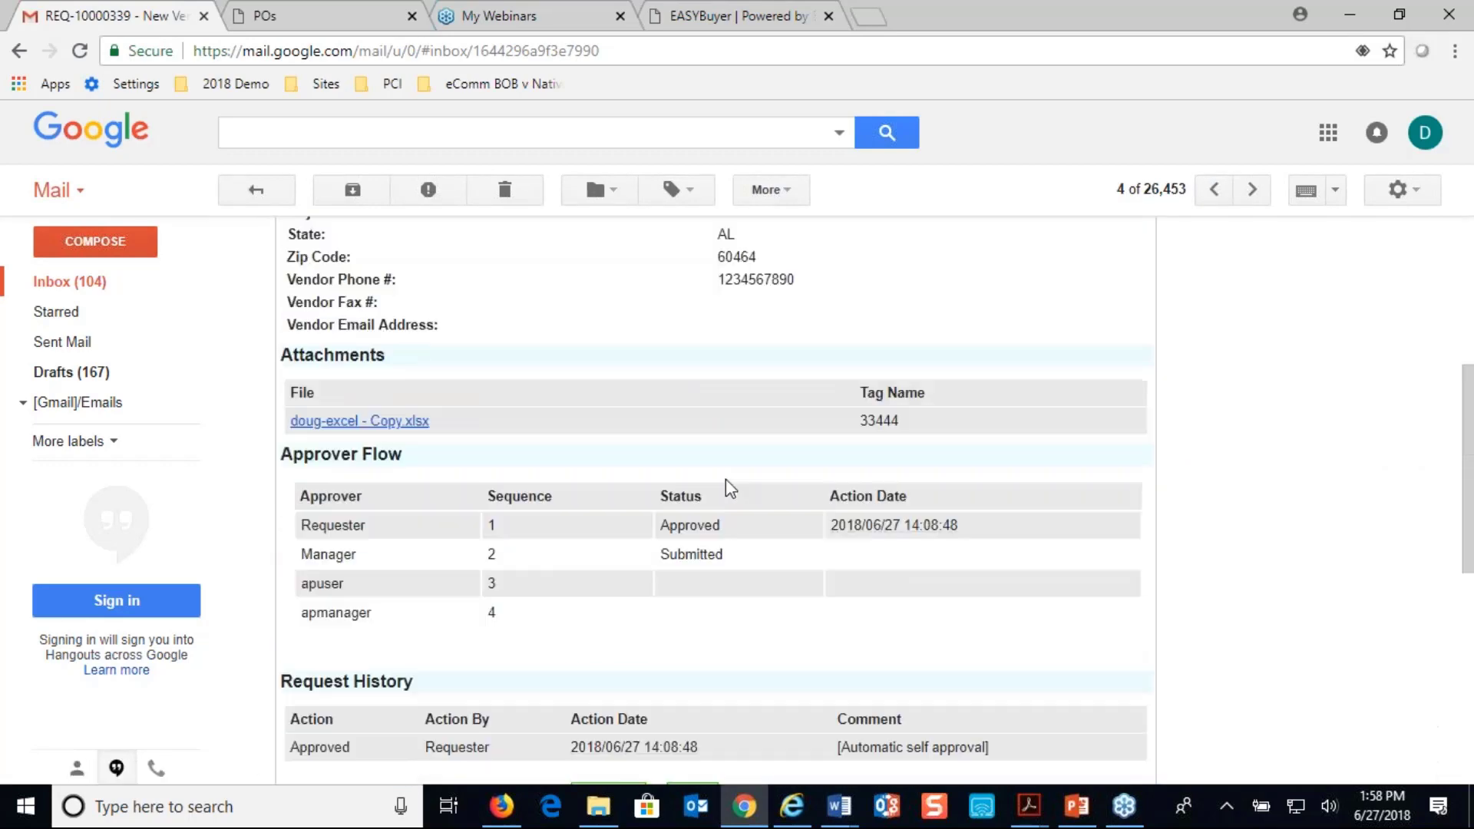
Step through the newer vendor request emails to the APPROVED notification and read its message to the supplier
click(1210, 190)
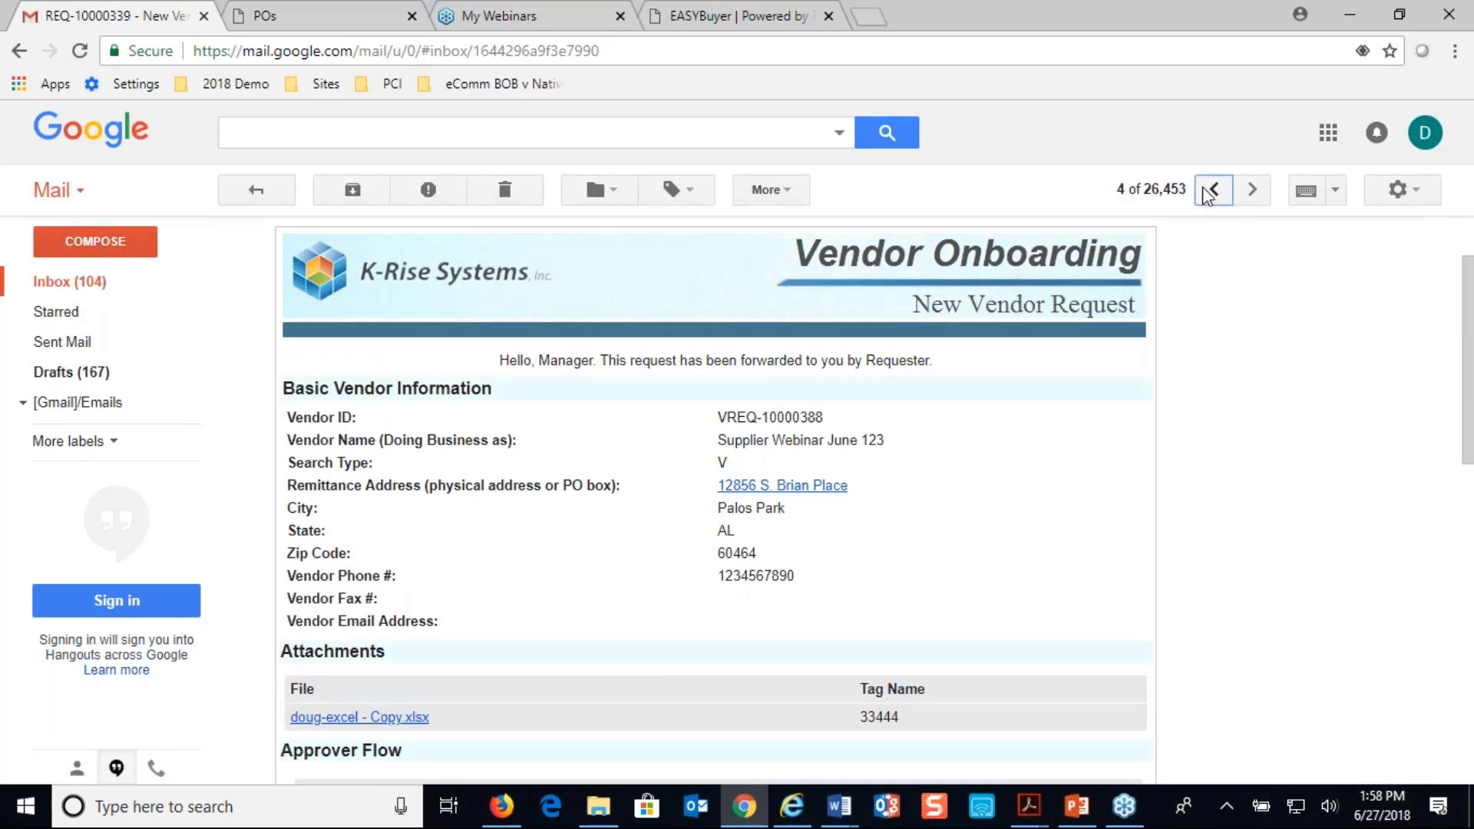
click(1211, 192)
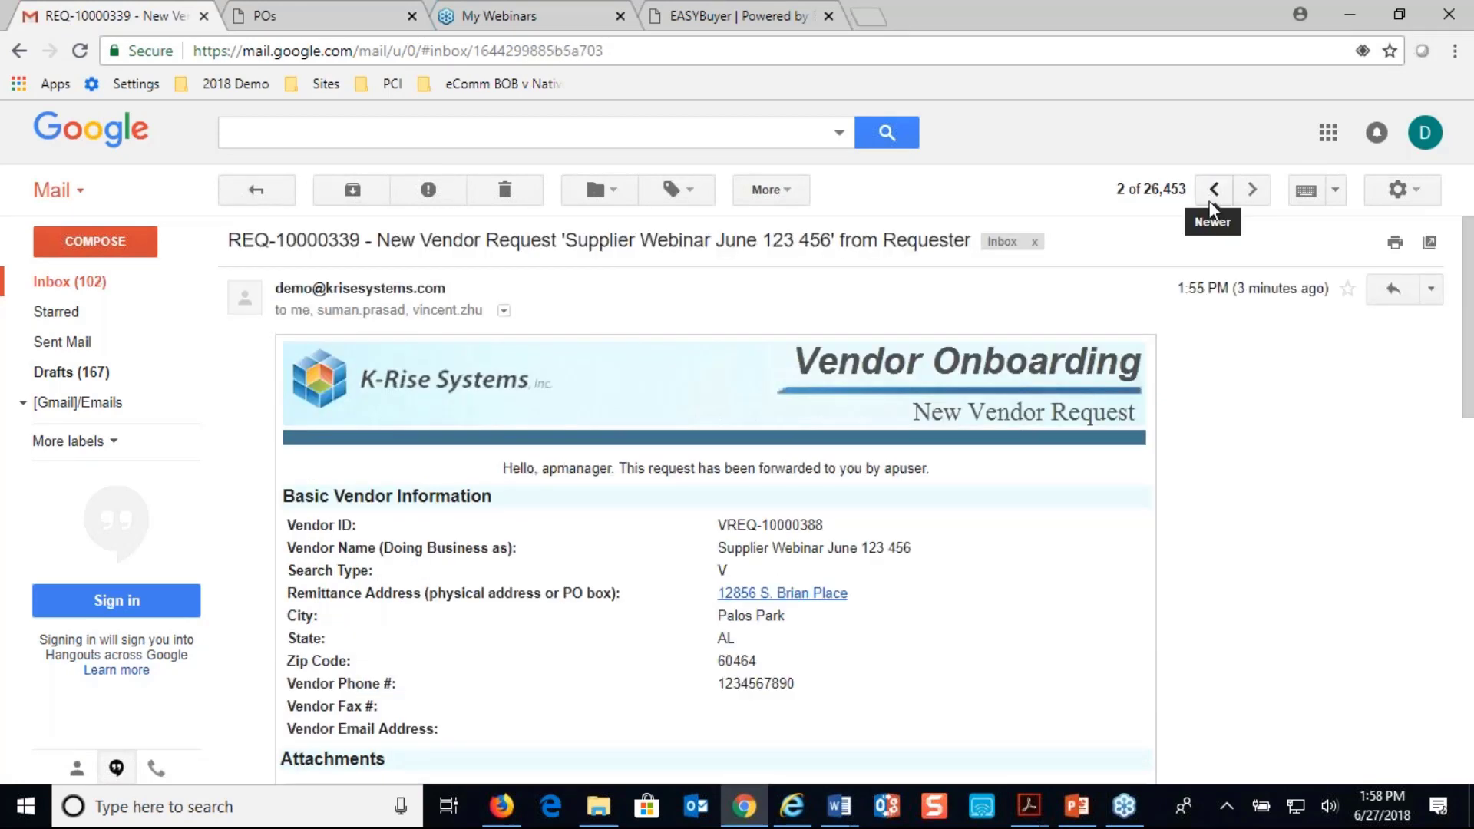
click(1210, 193)
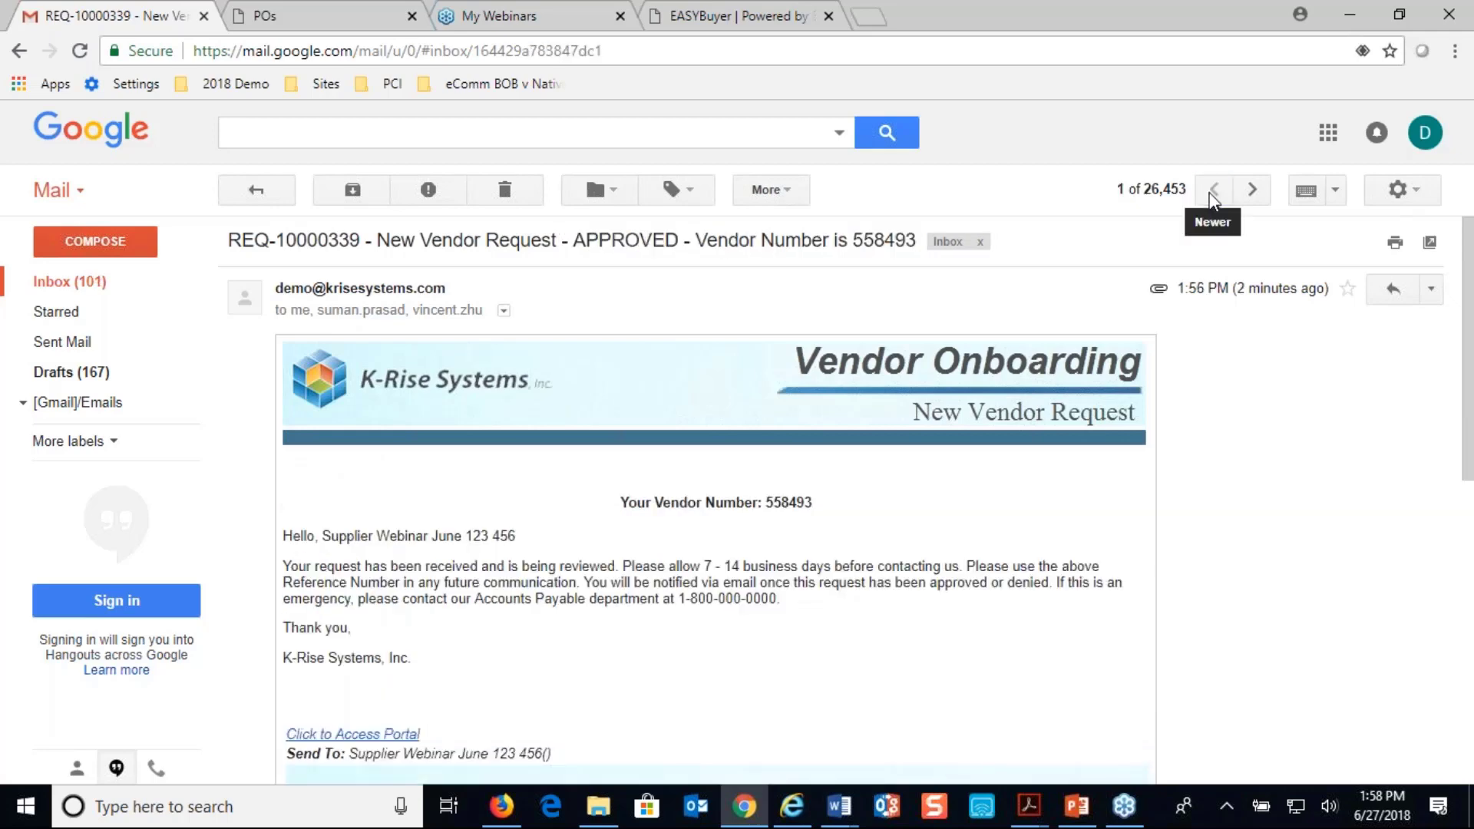
scroll(343, 681, down, 2)
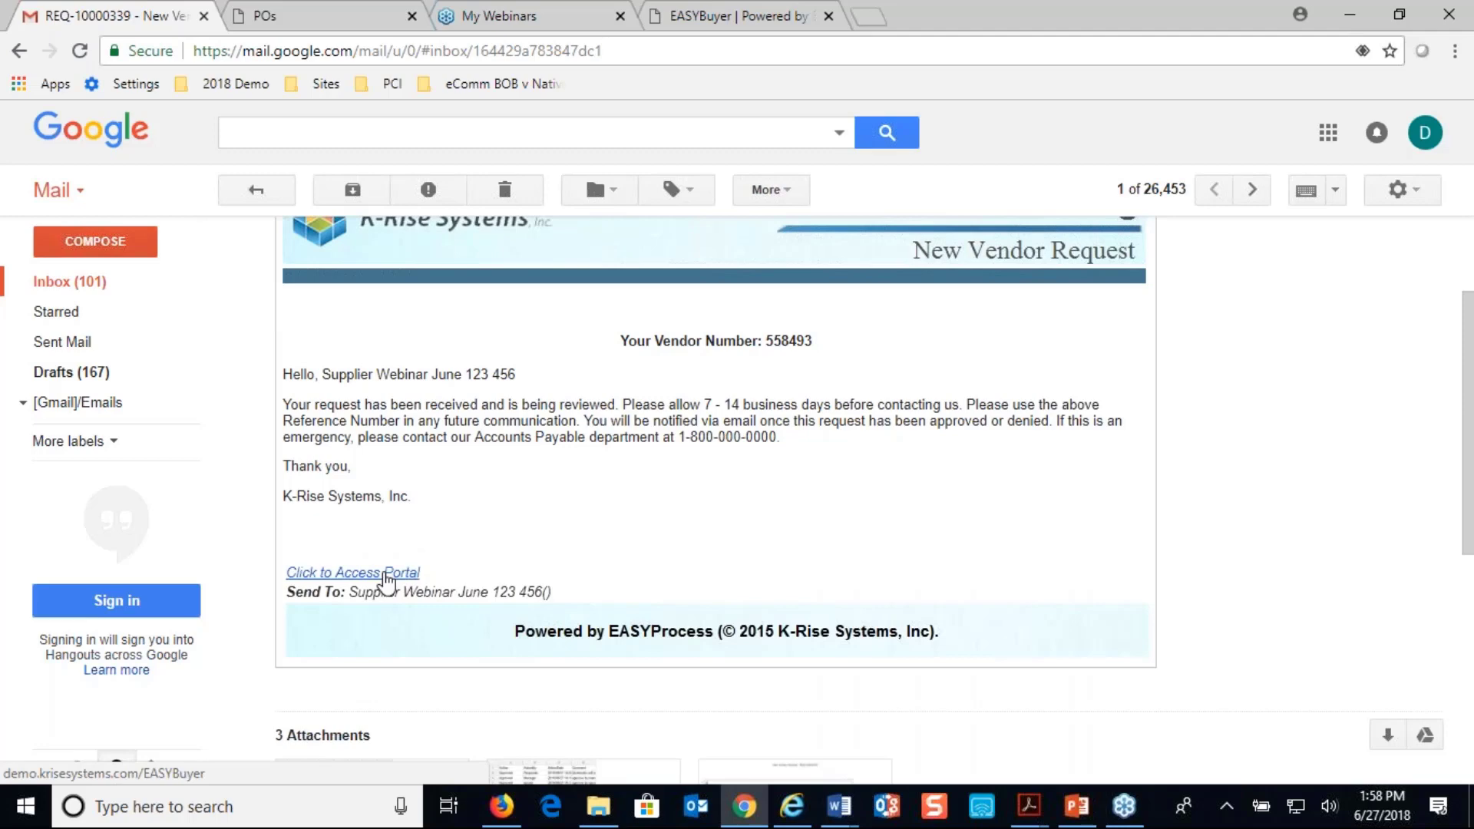
scroll(386, 583, up, 2)
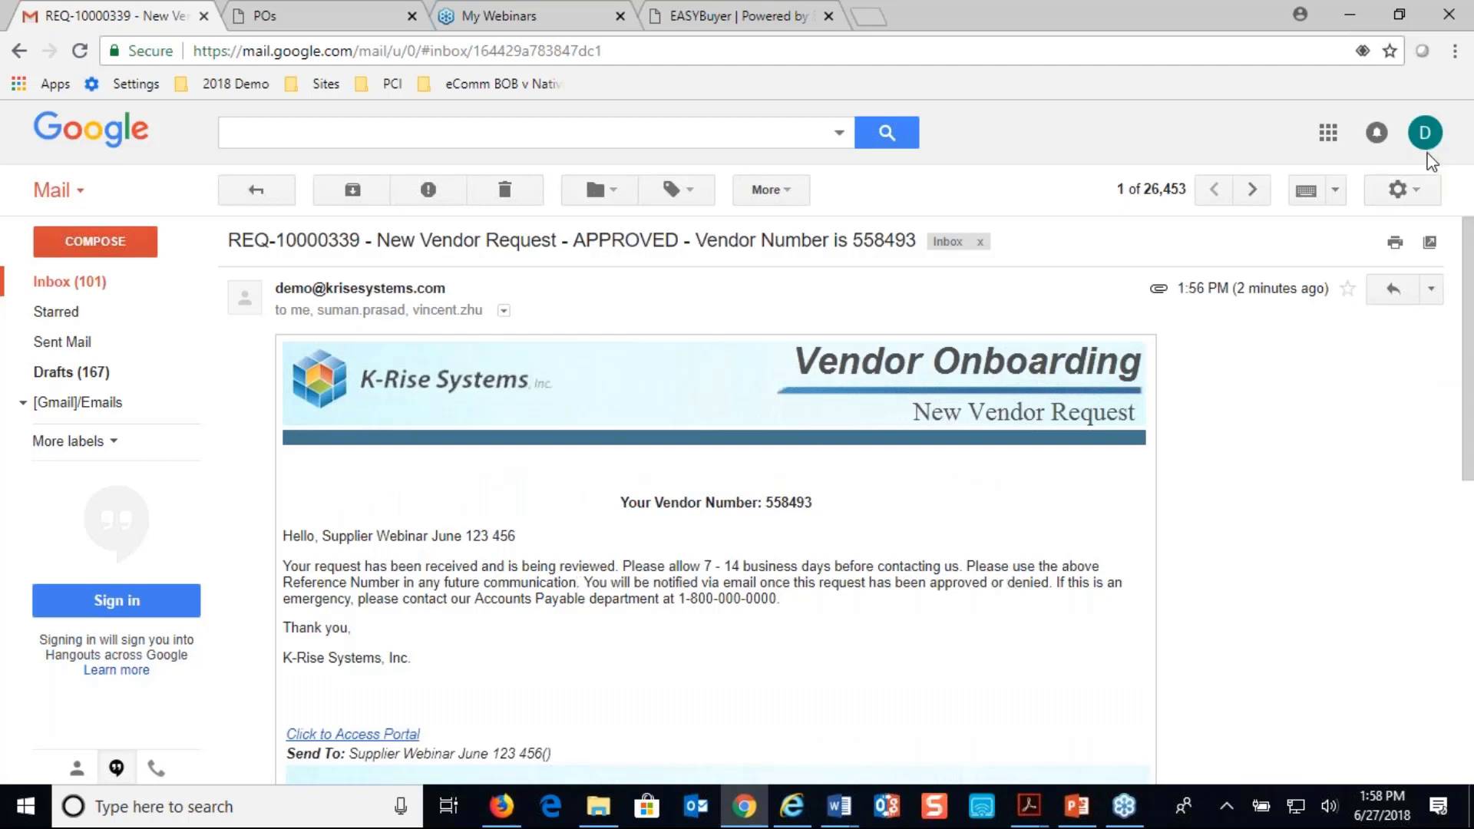
click(1457, 51)
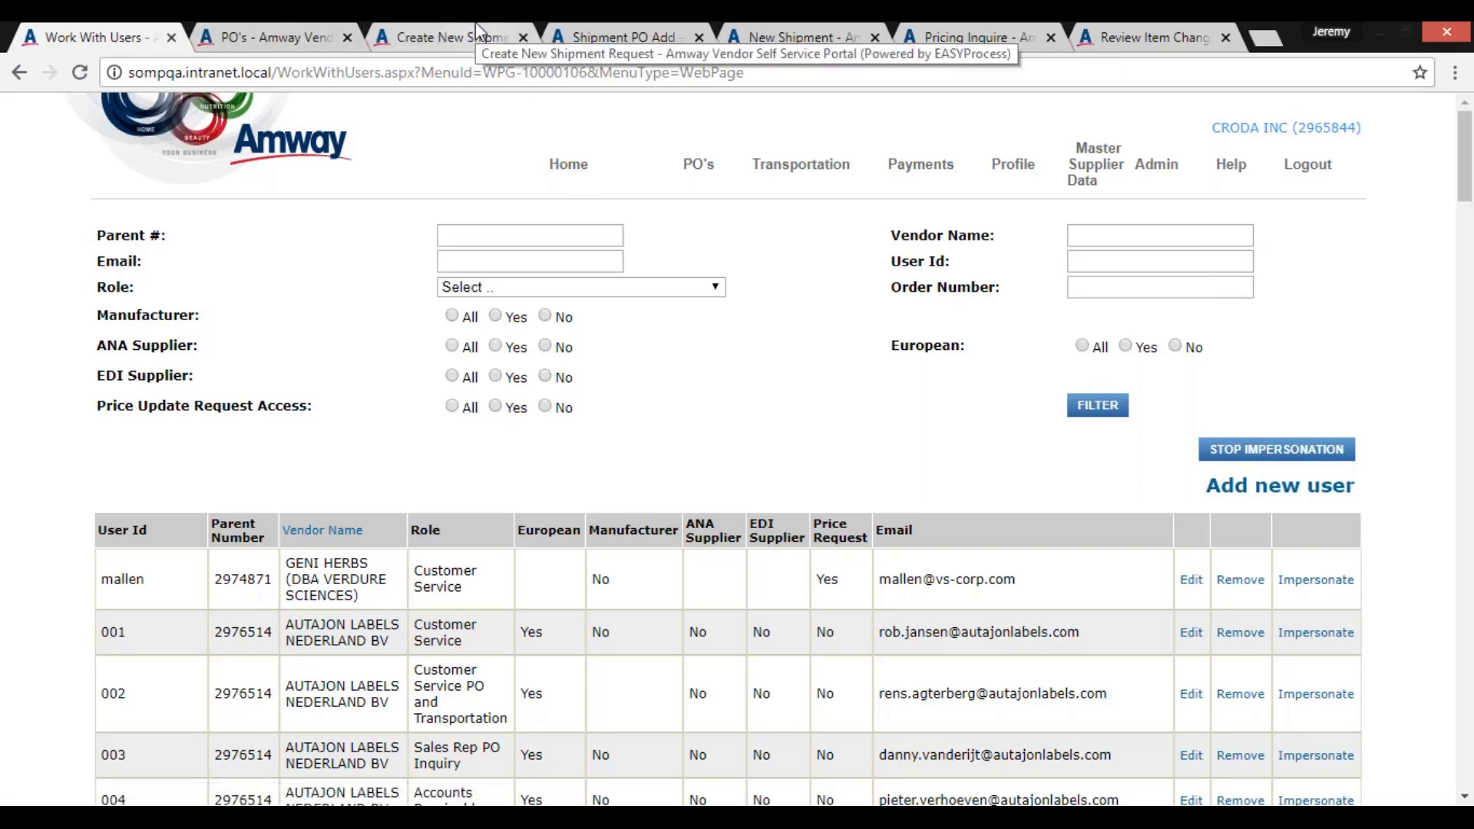
Look over the Amway portal's shipment pages, then examine the supplier item list on the Pricing Inquire page
click(591, 23)
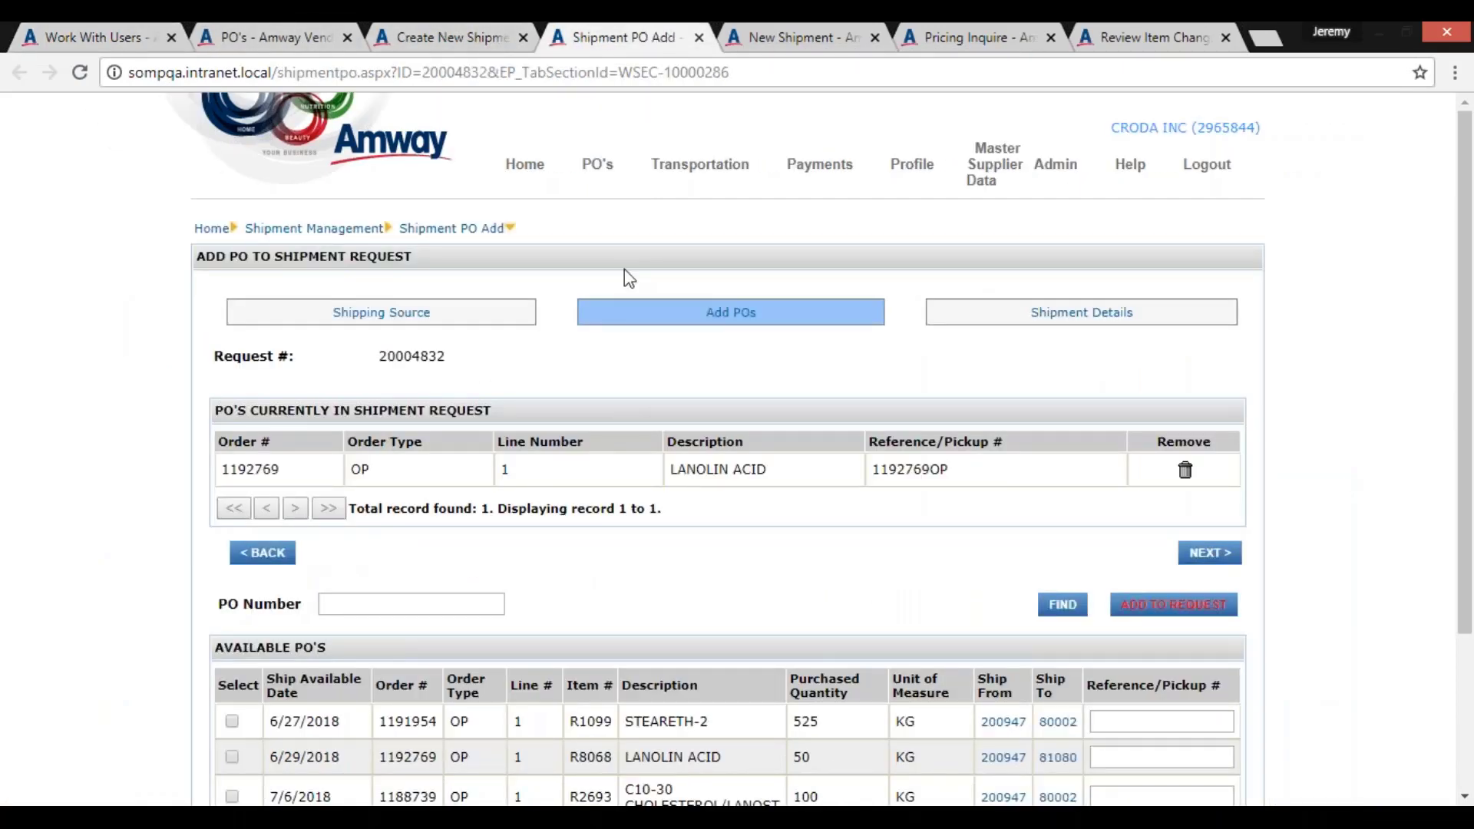
click(799, 35)
click(973, 30)
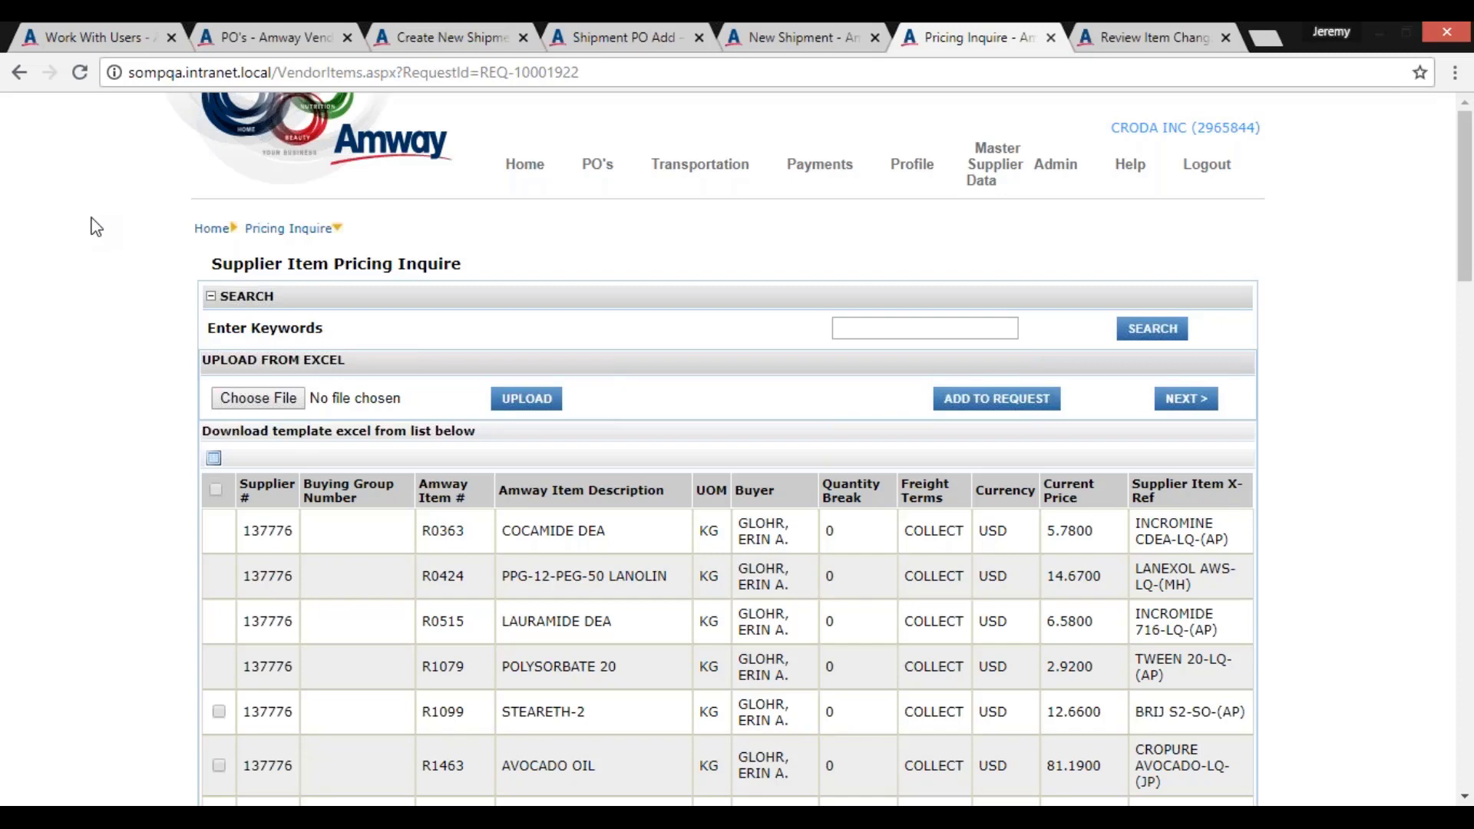
scroll(95, 227, down, 4)
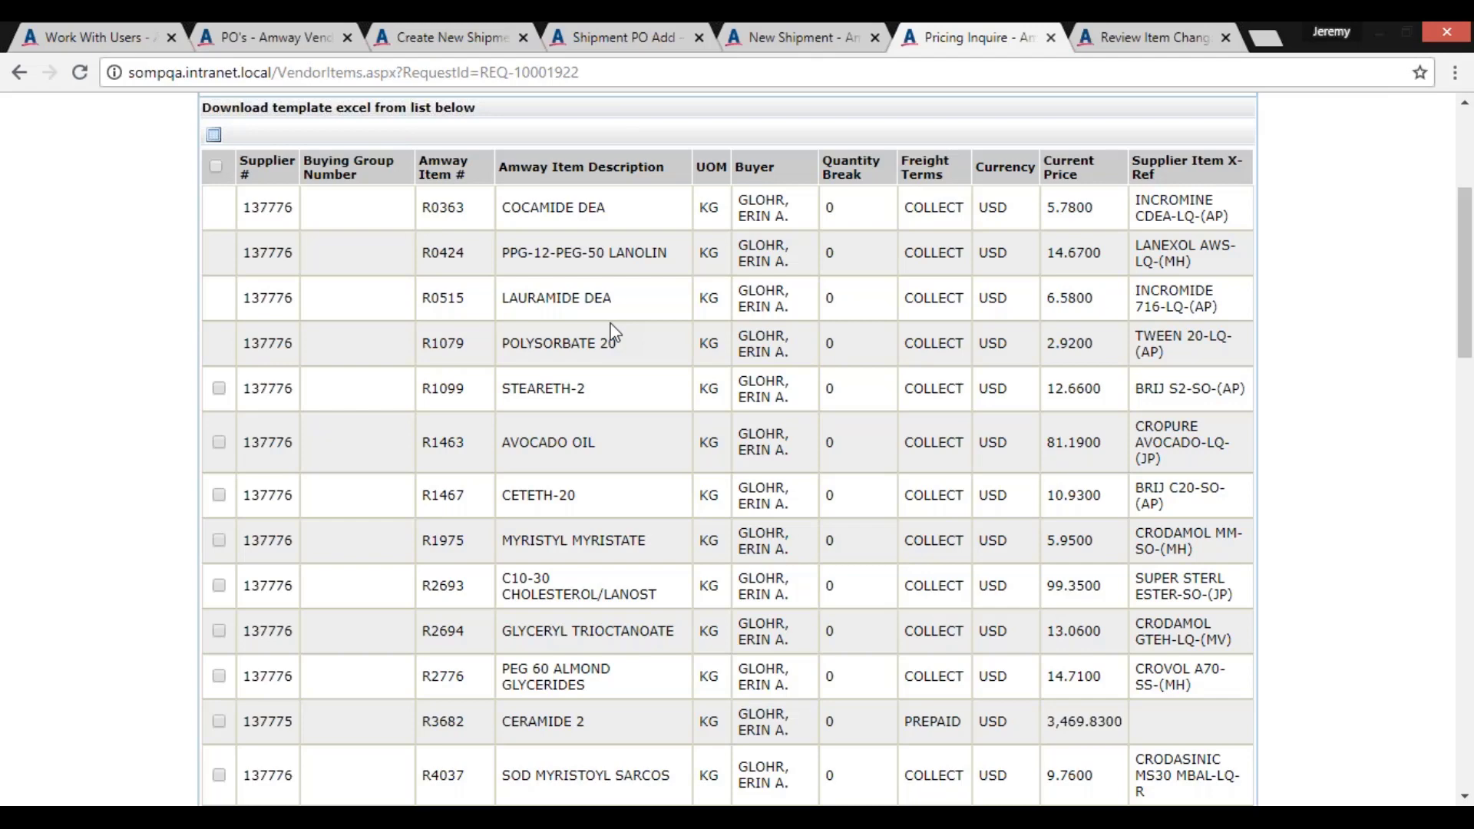
scroll(615, 331, up, 4)
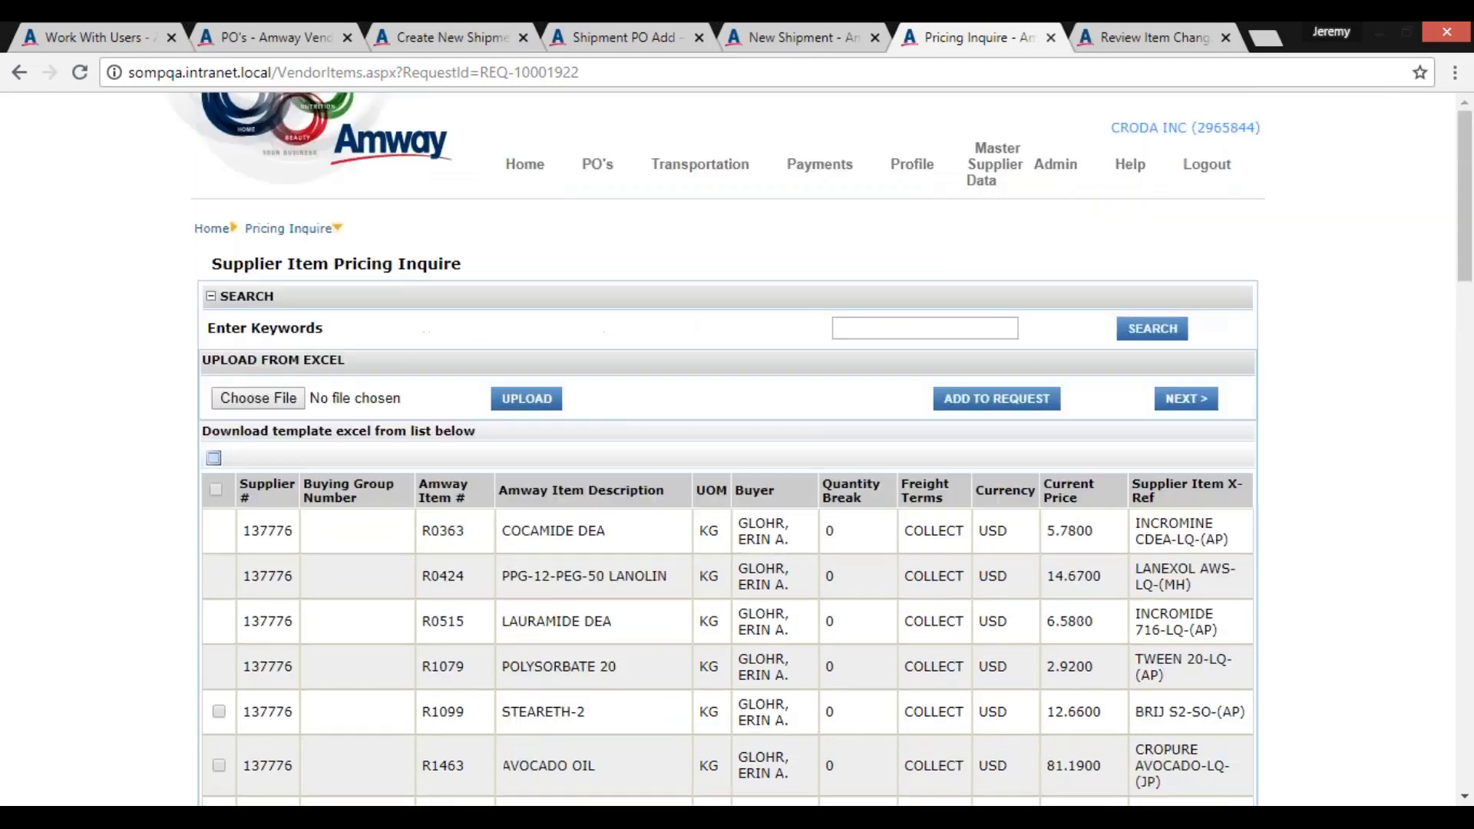
scroll(327, 395, down, 3)
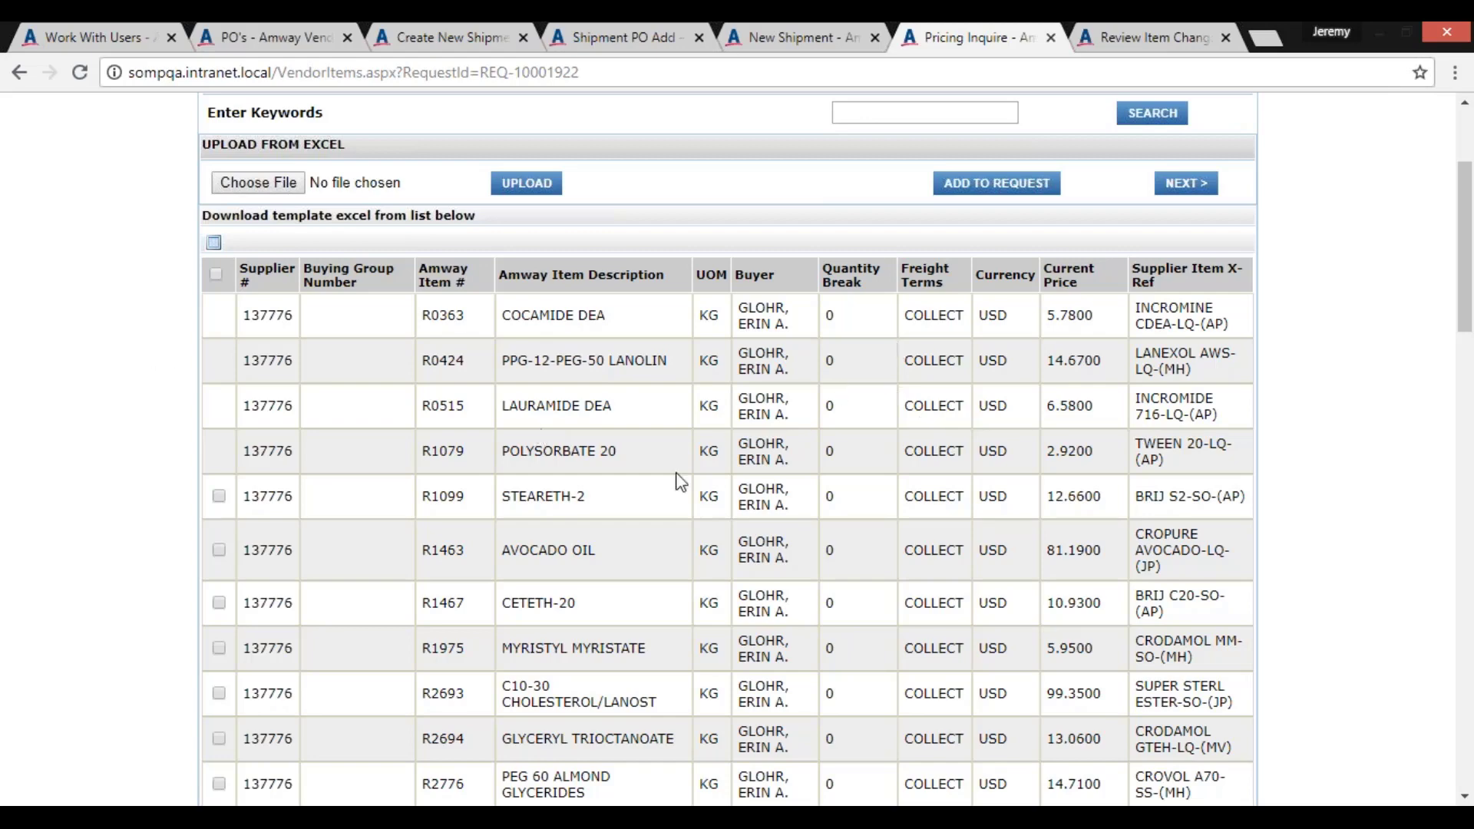
scroll(616, 476, down, 8)
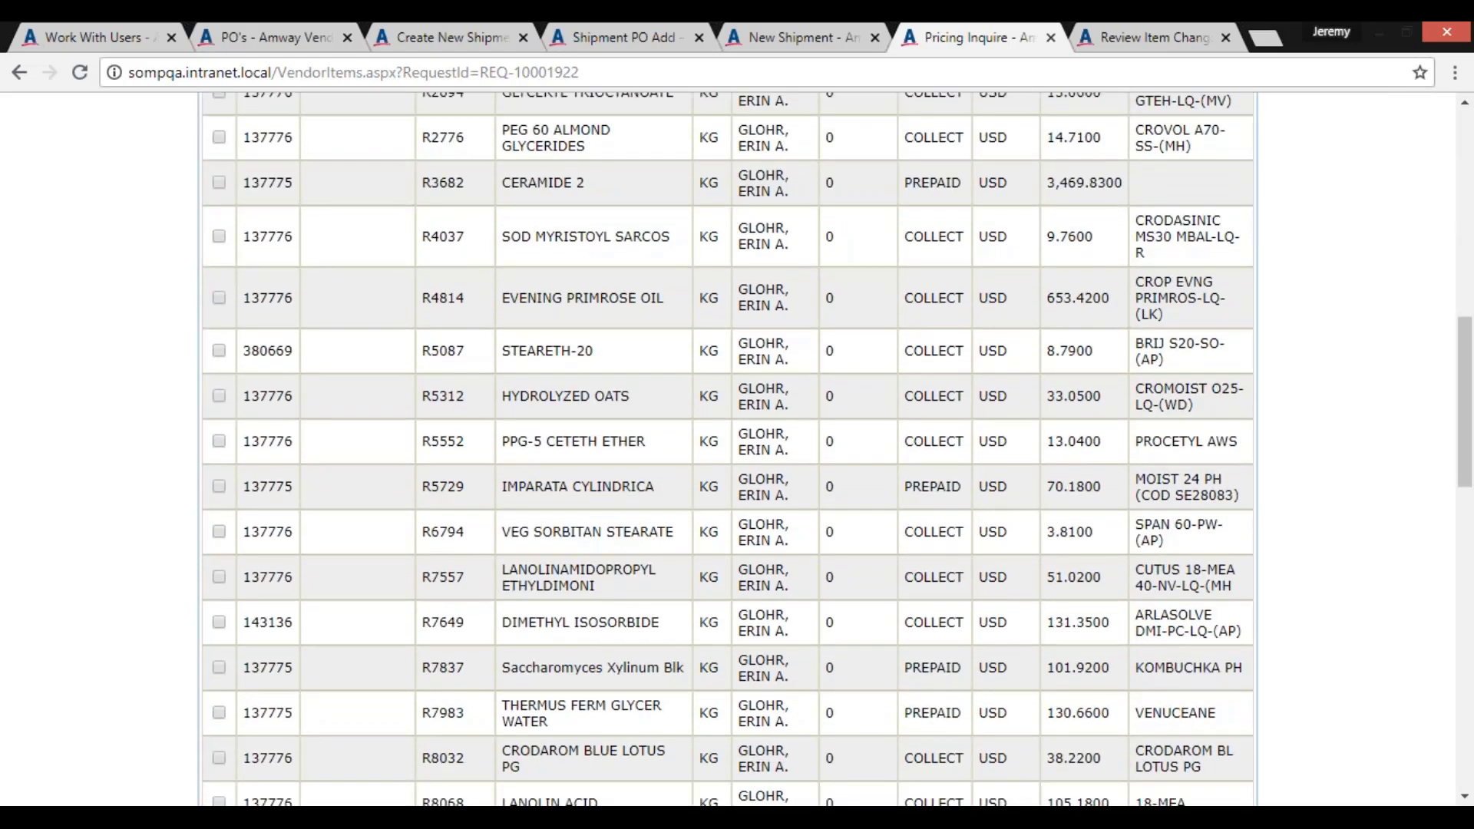
scroll(310, 381, up, 10)
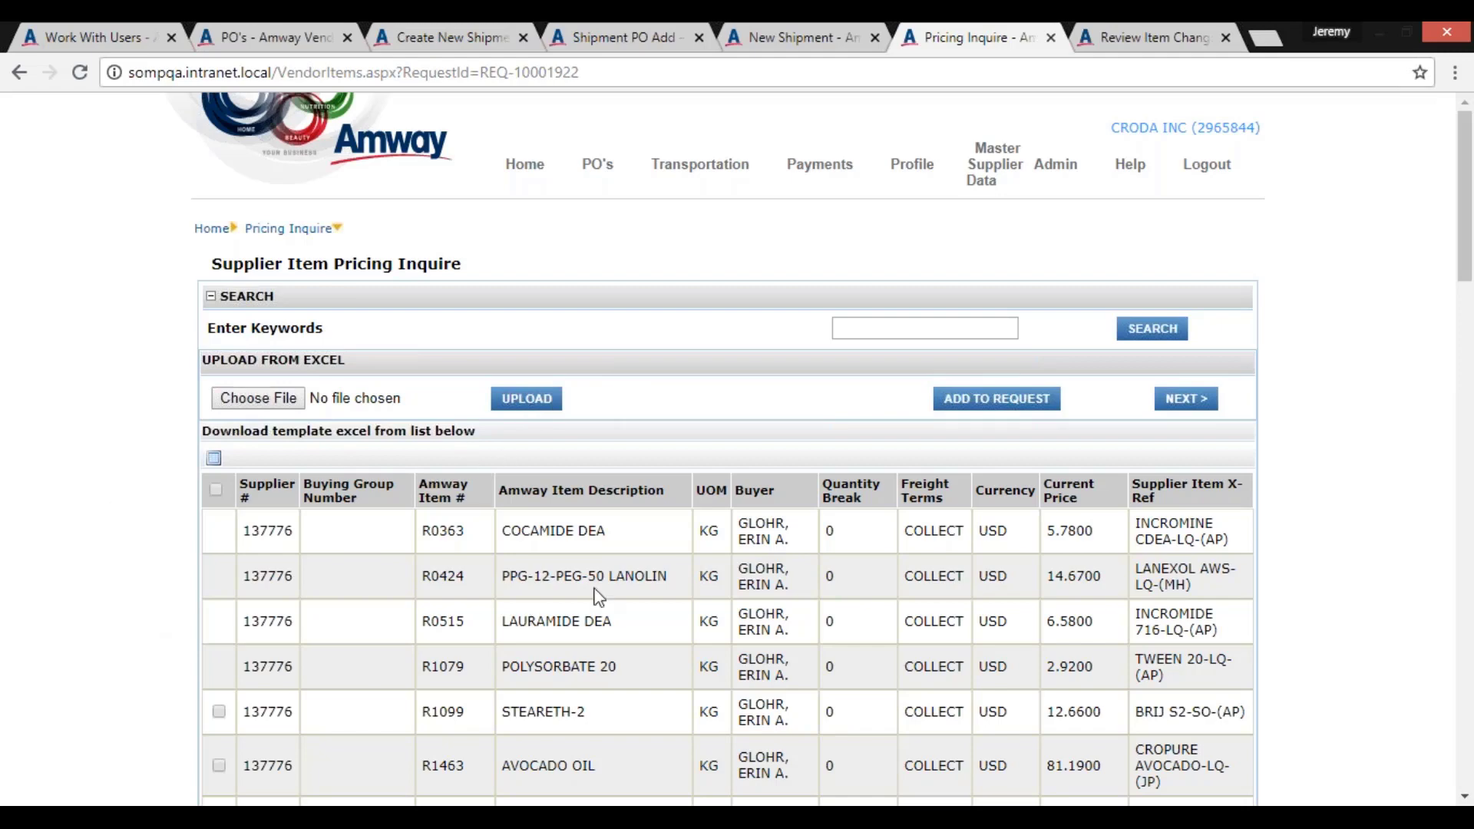
scroll(230, 614, down, 3)
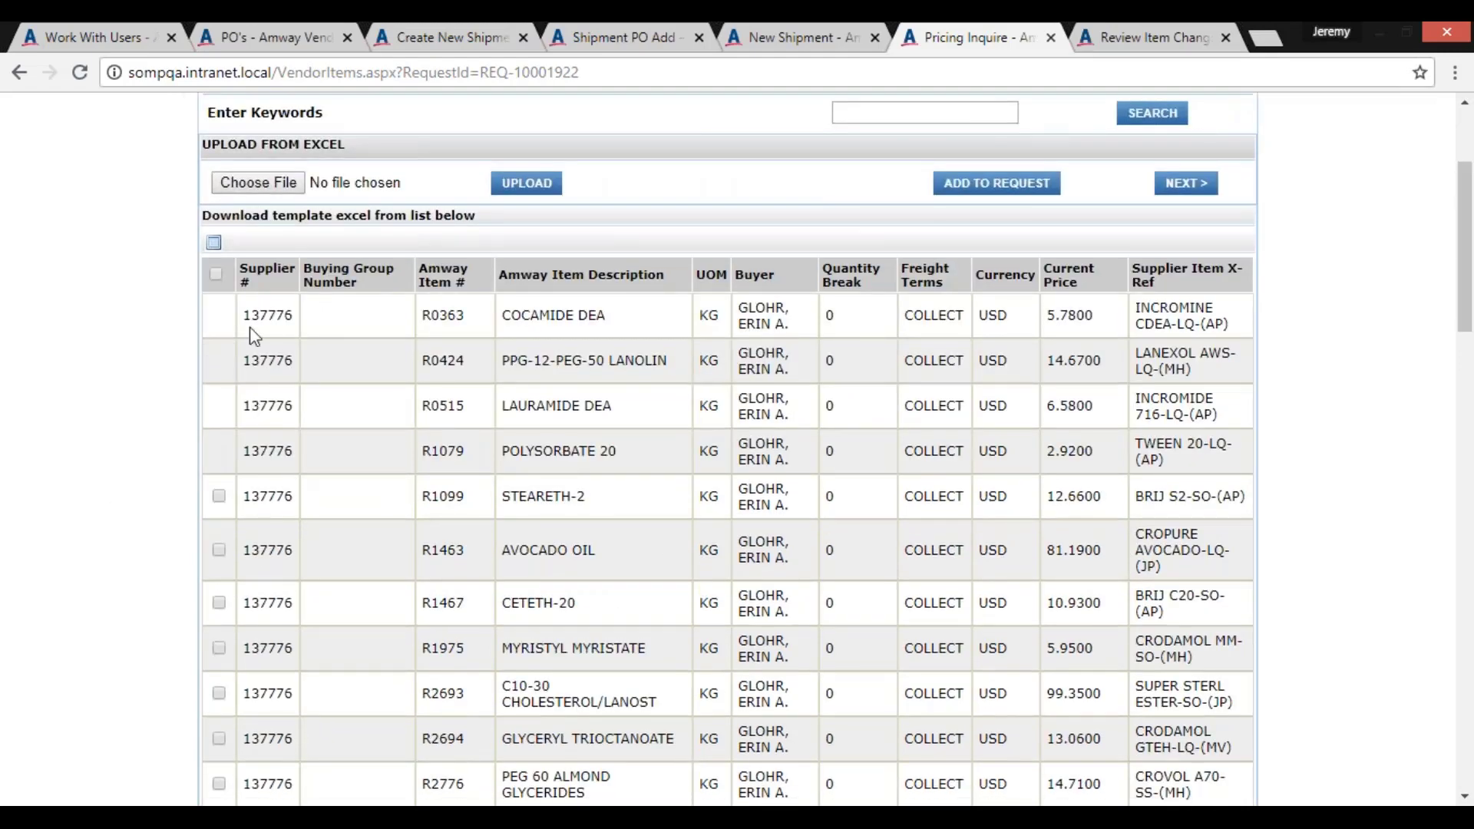
drag(253, 316, 333, 448)
click(332, 432)
Switch to the Review Item Changes page and set the request's effective from date to 6/28/2018
click(1140, 42)
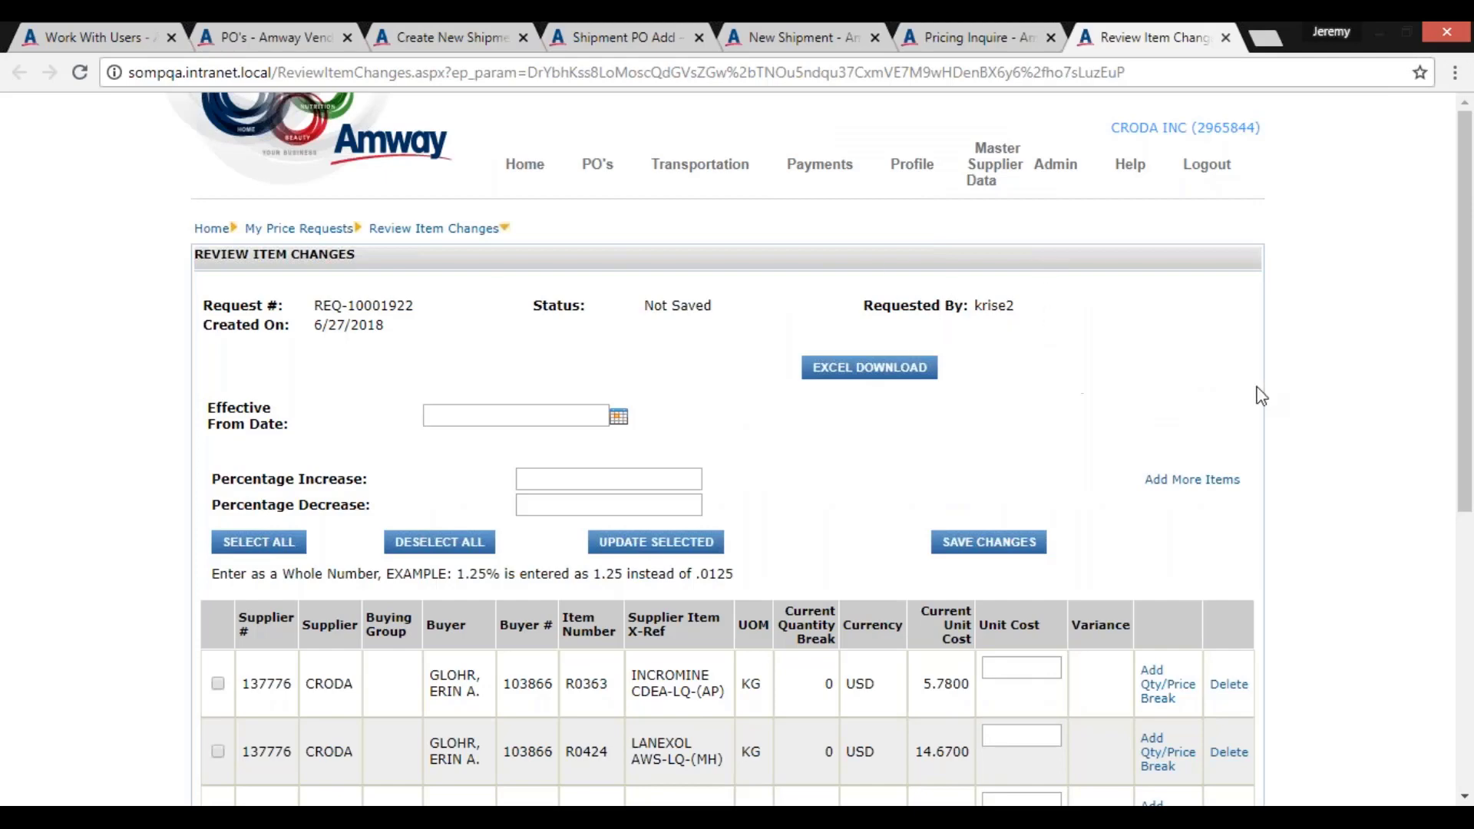
scroll(794, 319, down, 2)
scroll(657, 550, down, 2)
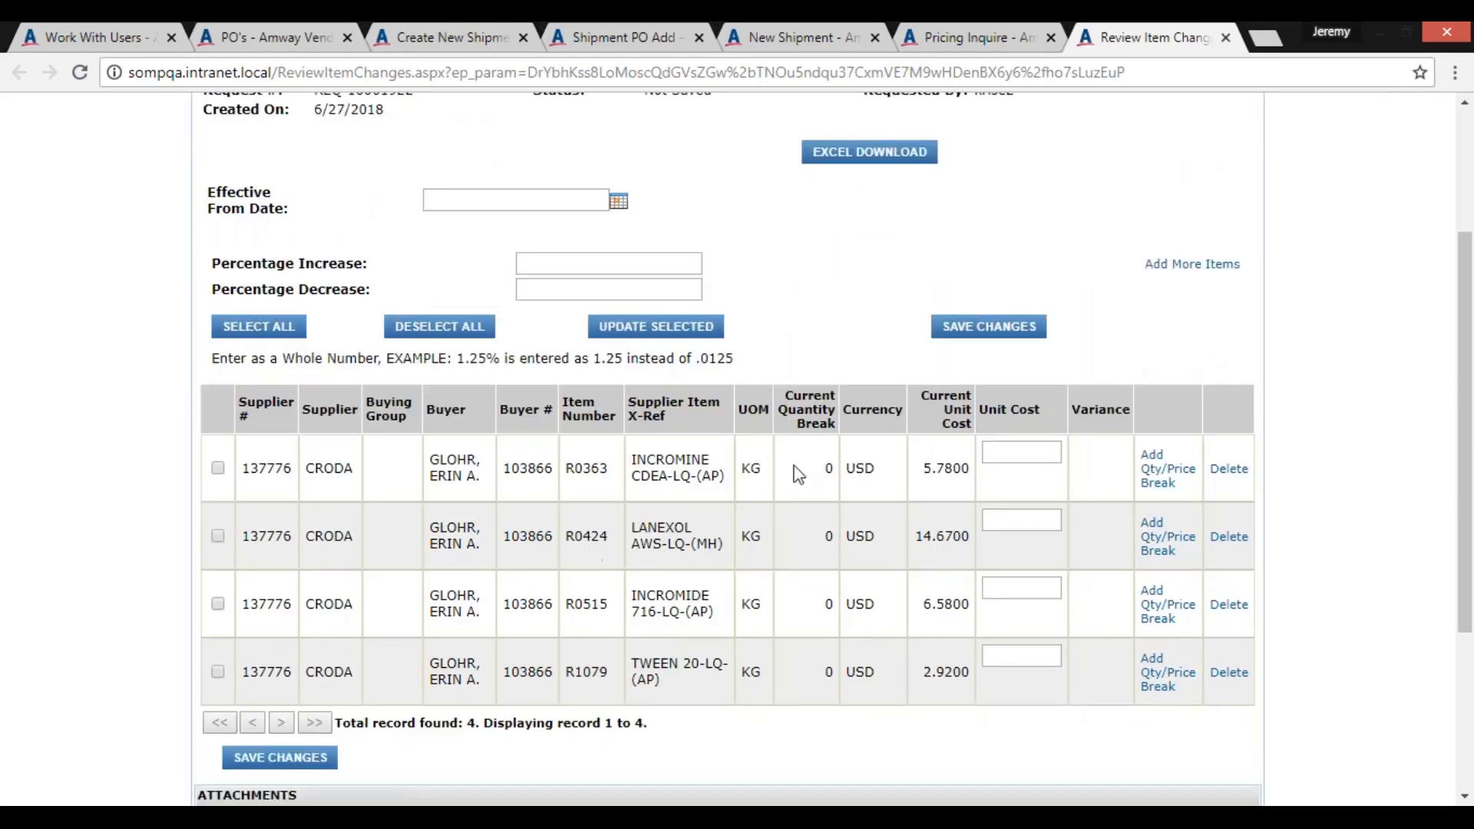
click(618, 200)
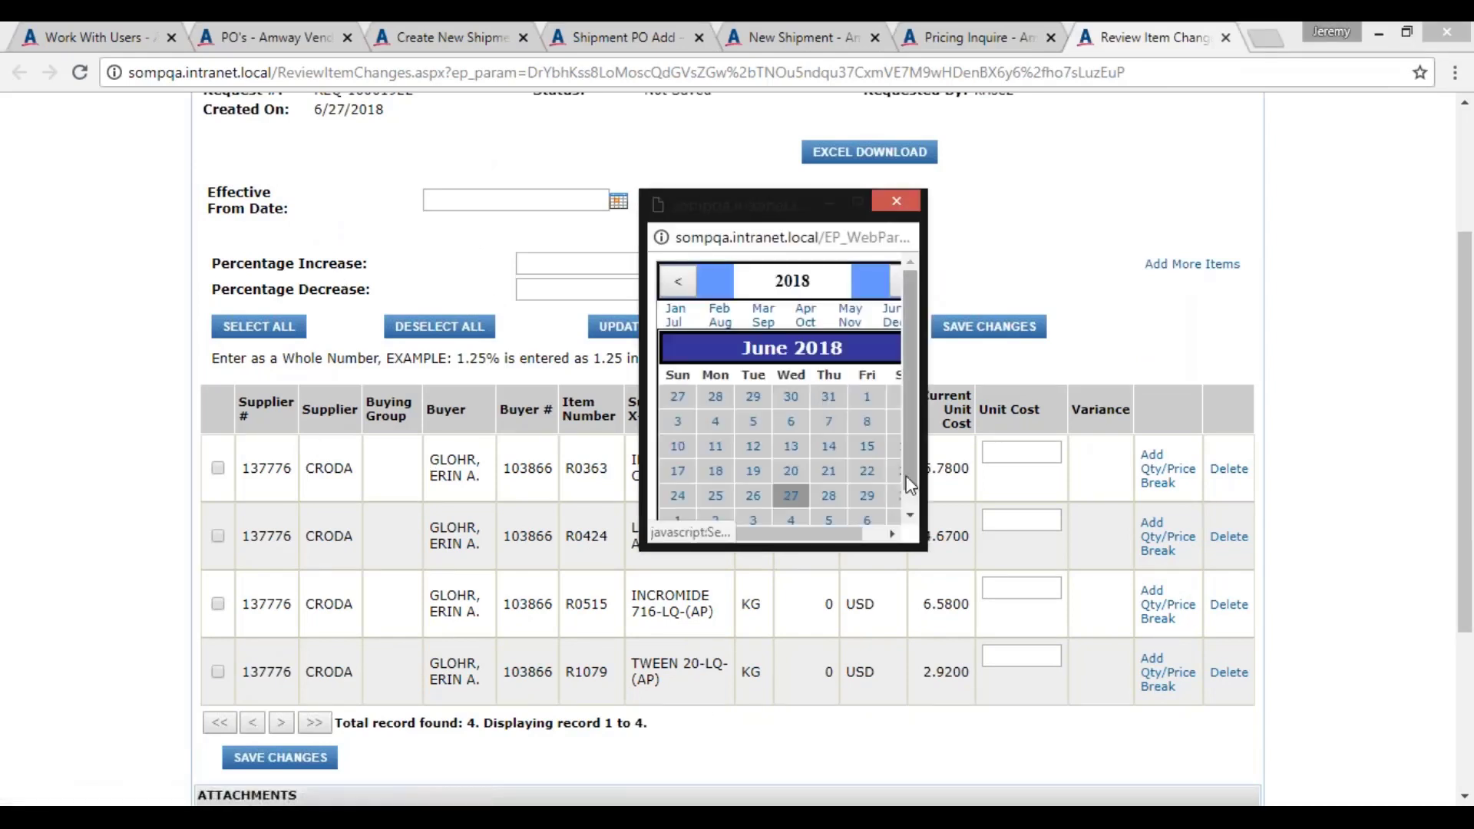
click(829, 497)
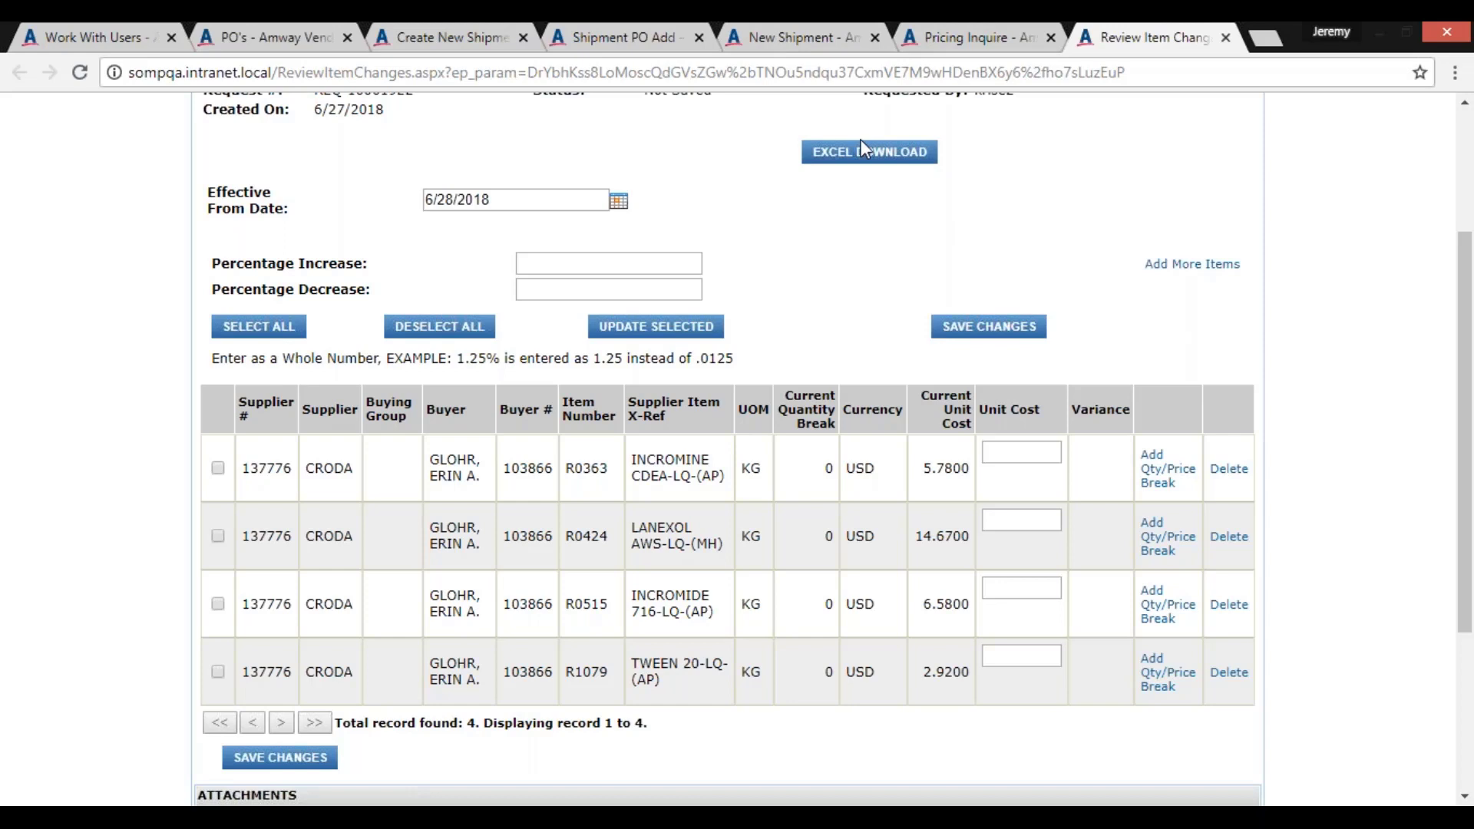
Select all items in the price request and apply a 5 percent increase to their unit costs
click(257, 326)
click(548, 269)
text(5)
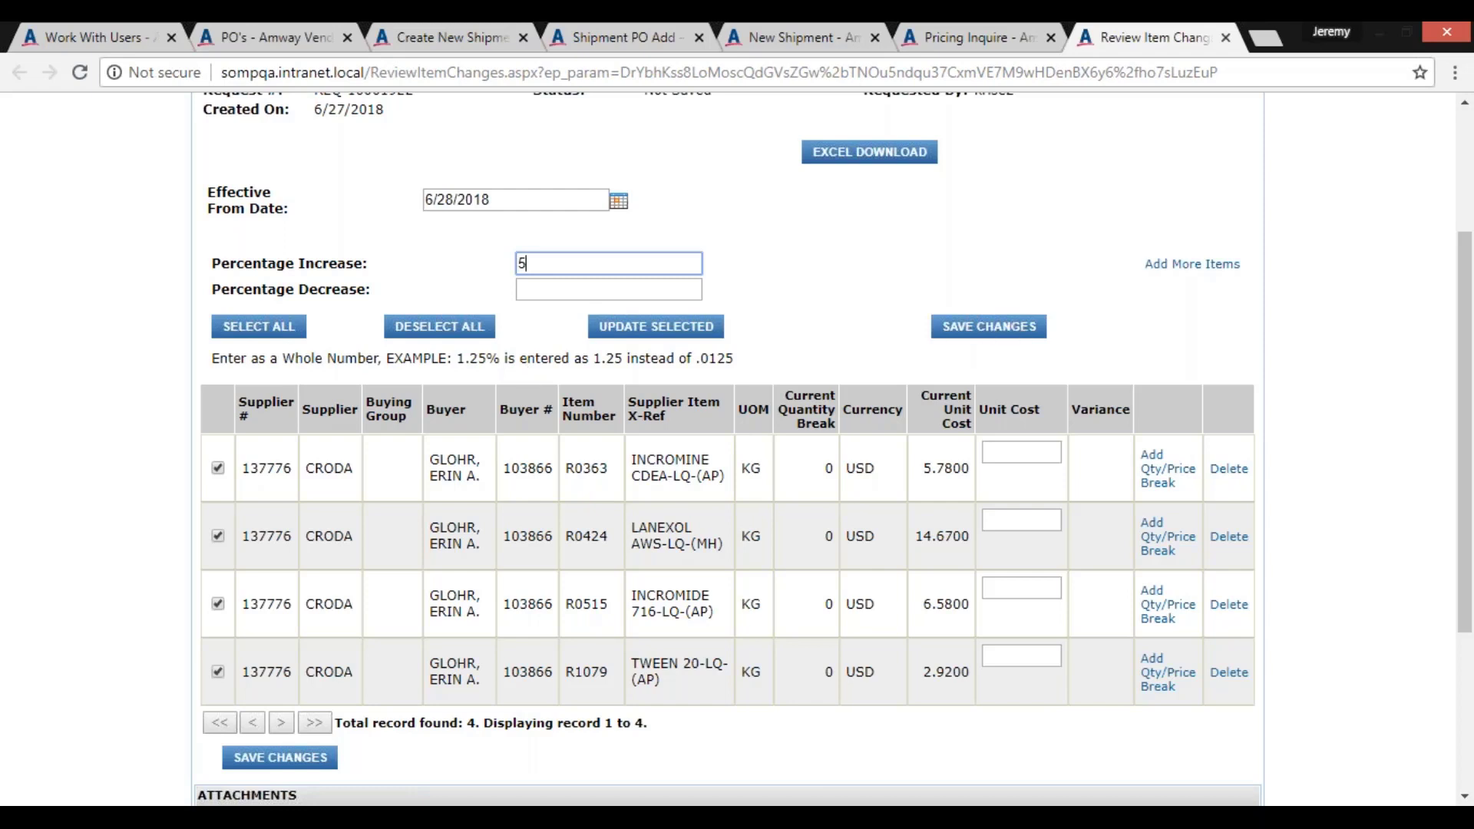
click(614, 326)
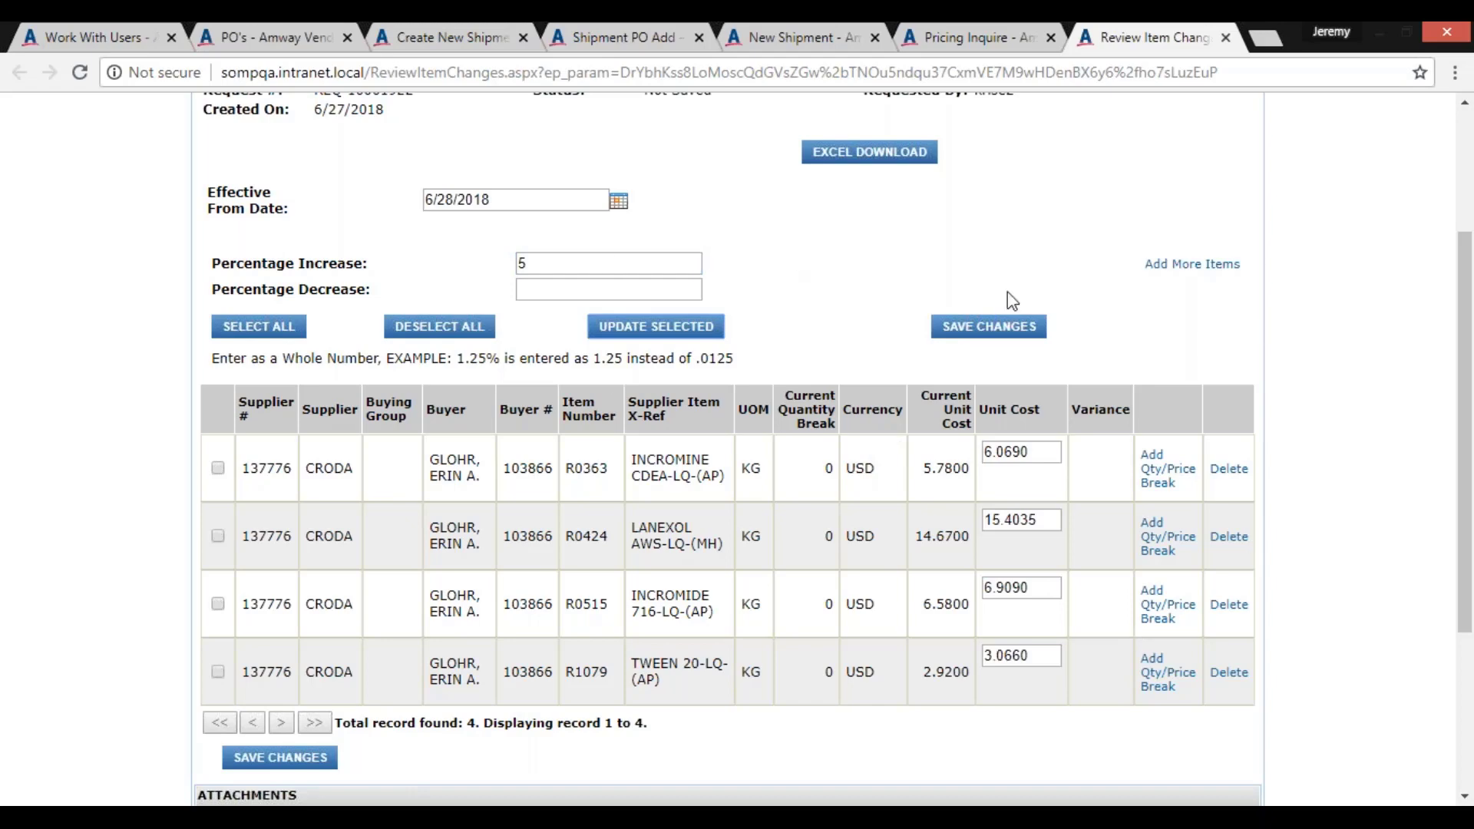
View the quantity and price break form for item R0363 and close it without adding a break
scroll(1007, 301, down, 3)
scroll(929, 198, up, 2)
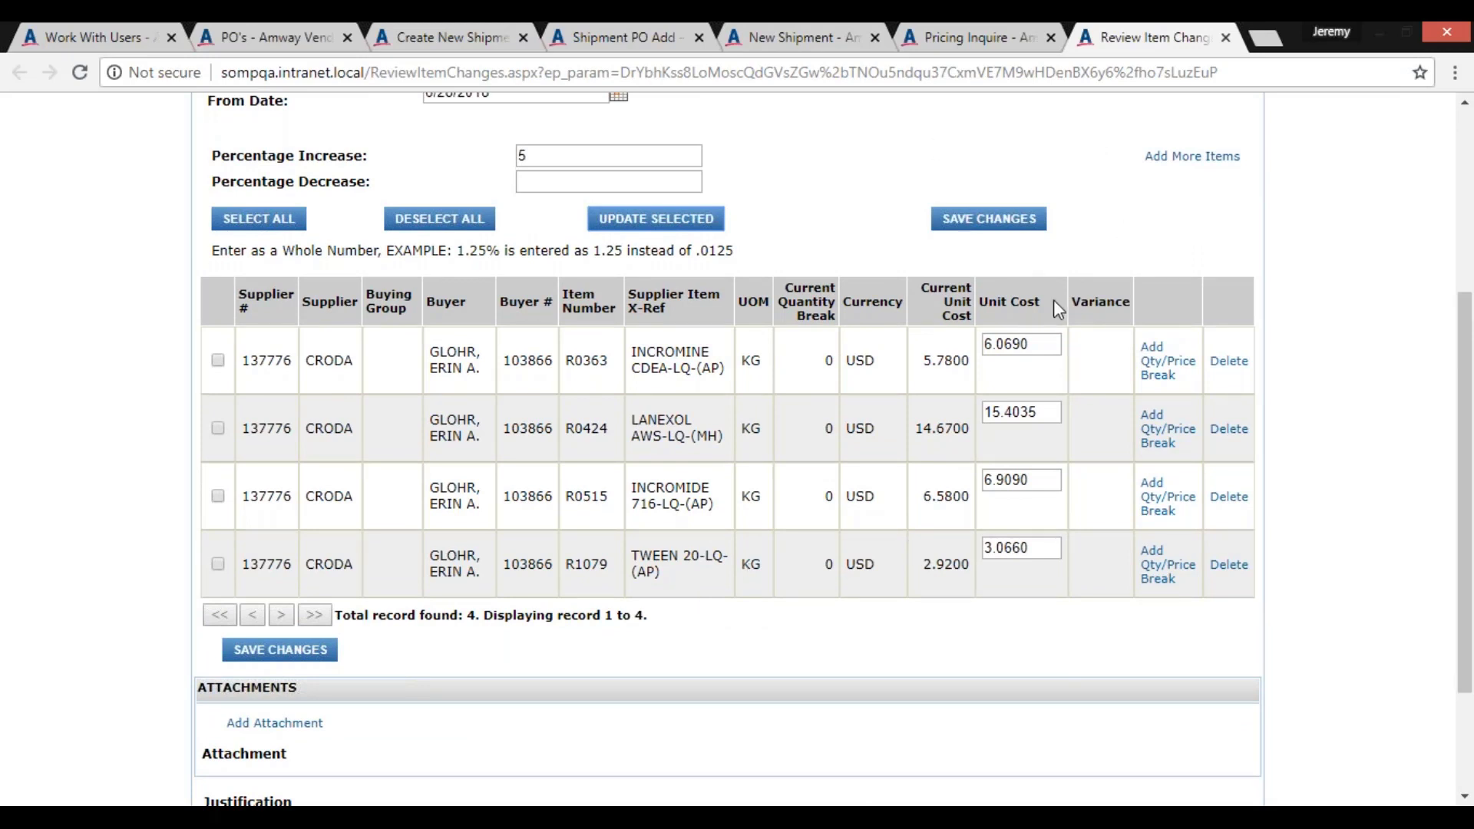
click(1157, 376)
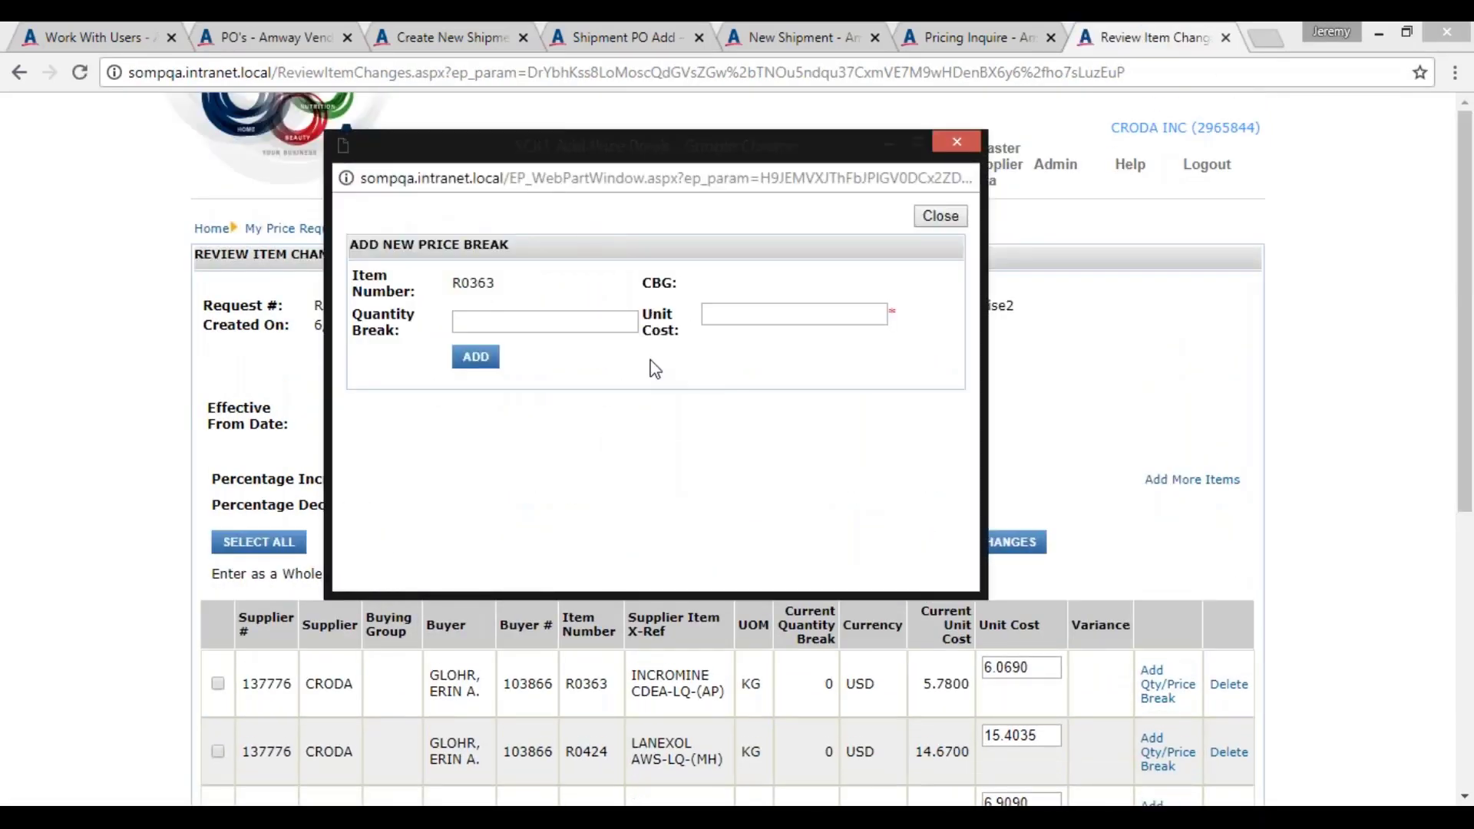
click(550, 322)
click(569, 274)
click(962, 218)
Examine the price change request's updated unit costs, attachments section, justification field and submission policy
scroll(1342, 468, down, 4)
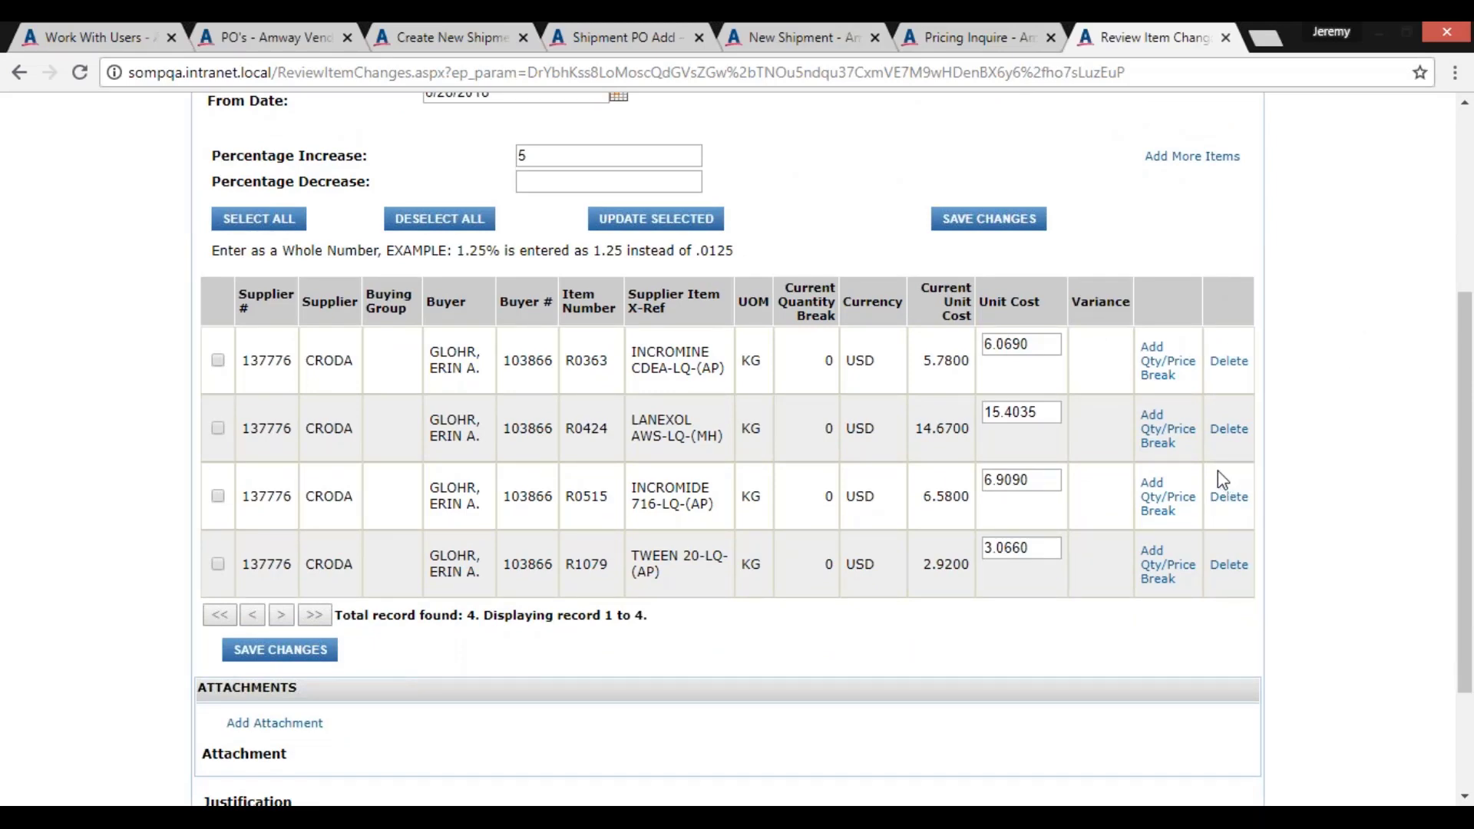
scroll(155, 636, down, 3)
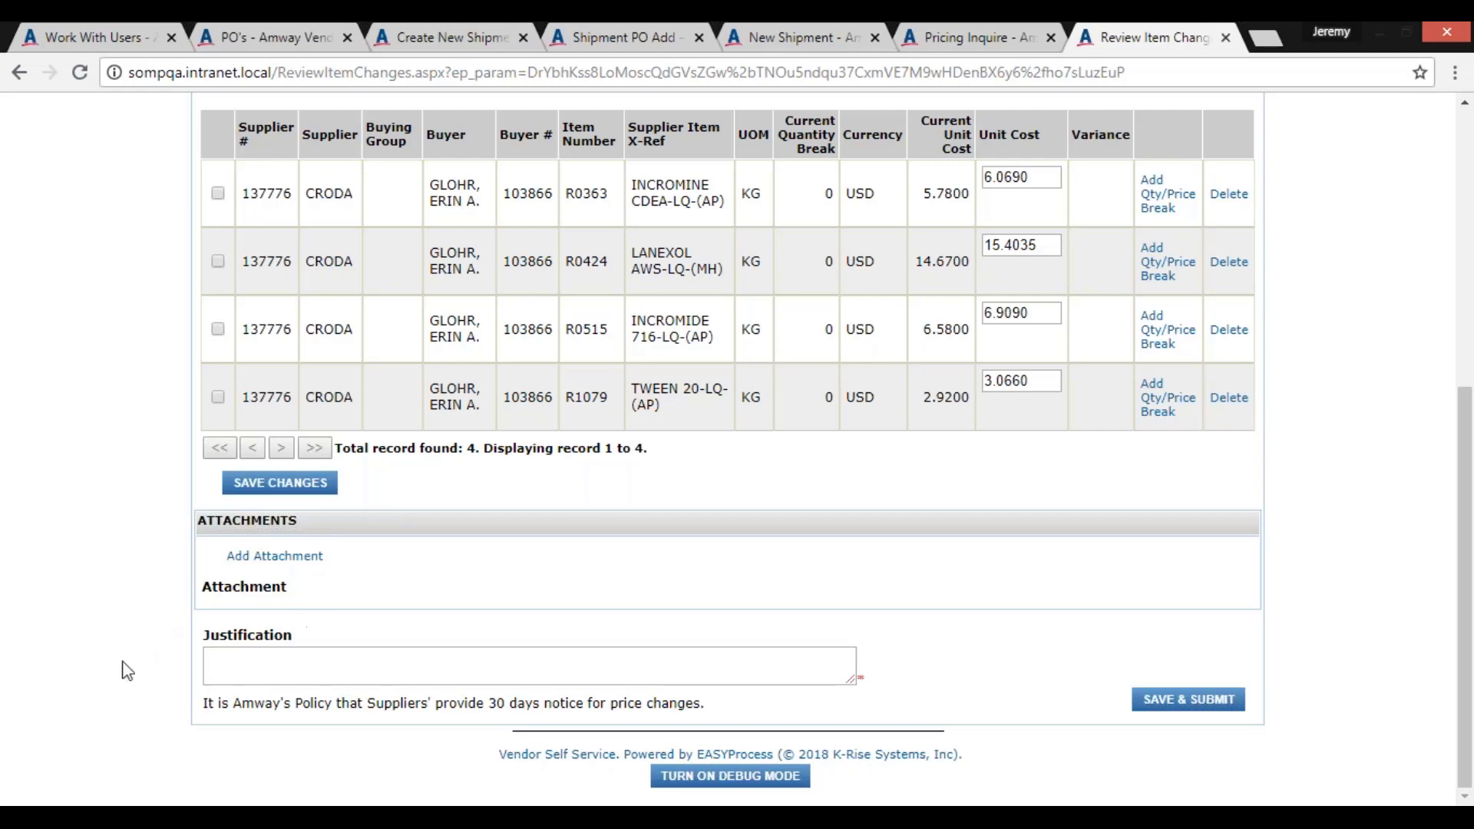
scroll(106, 653, up, 1)
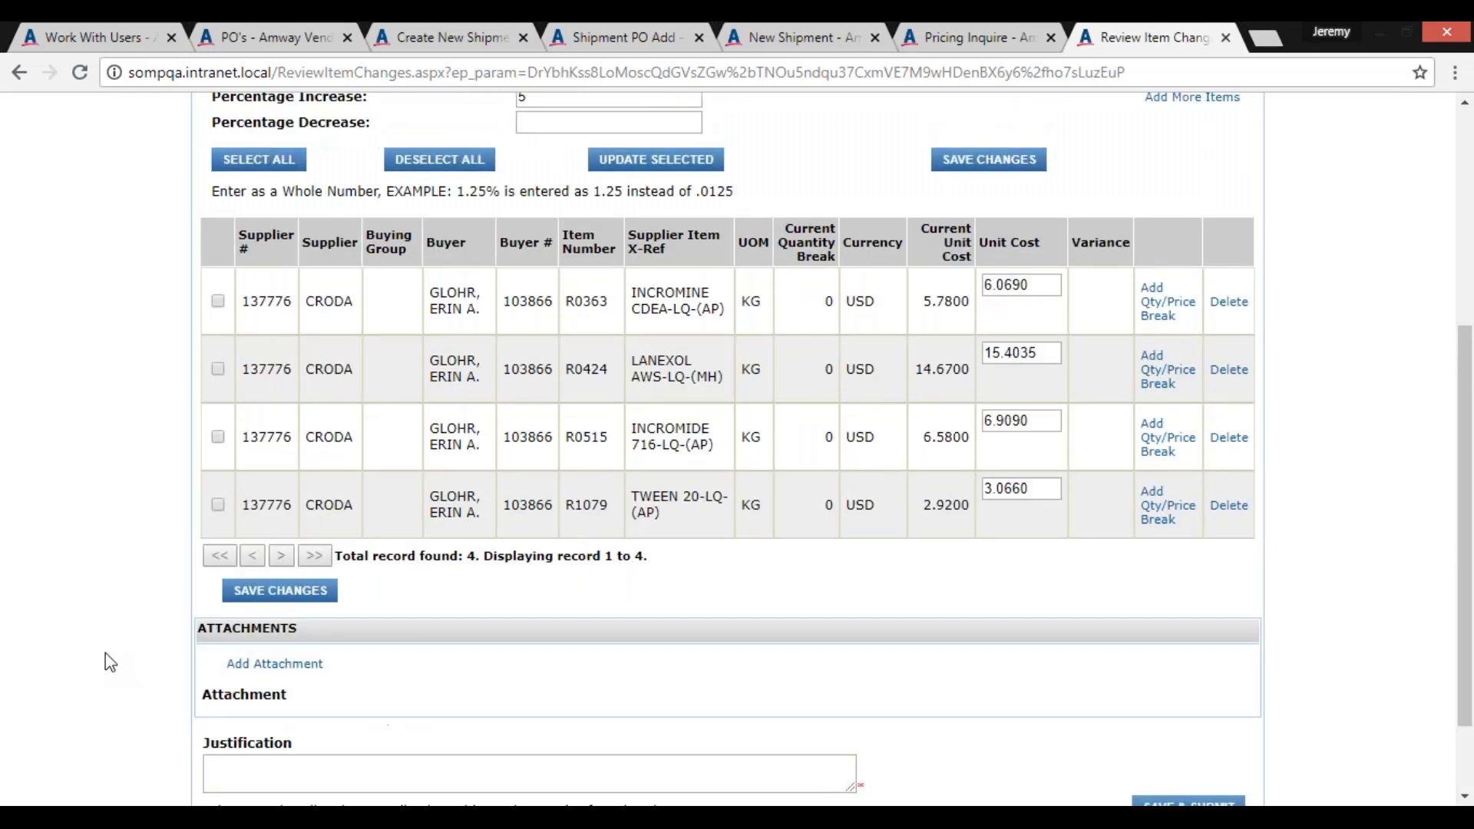
scroll(105, 653, up, 2)
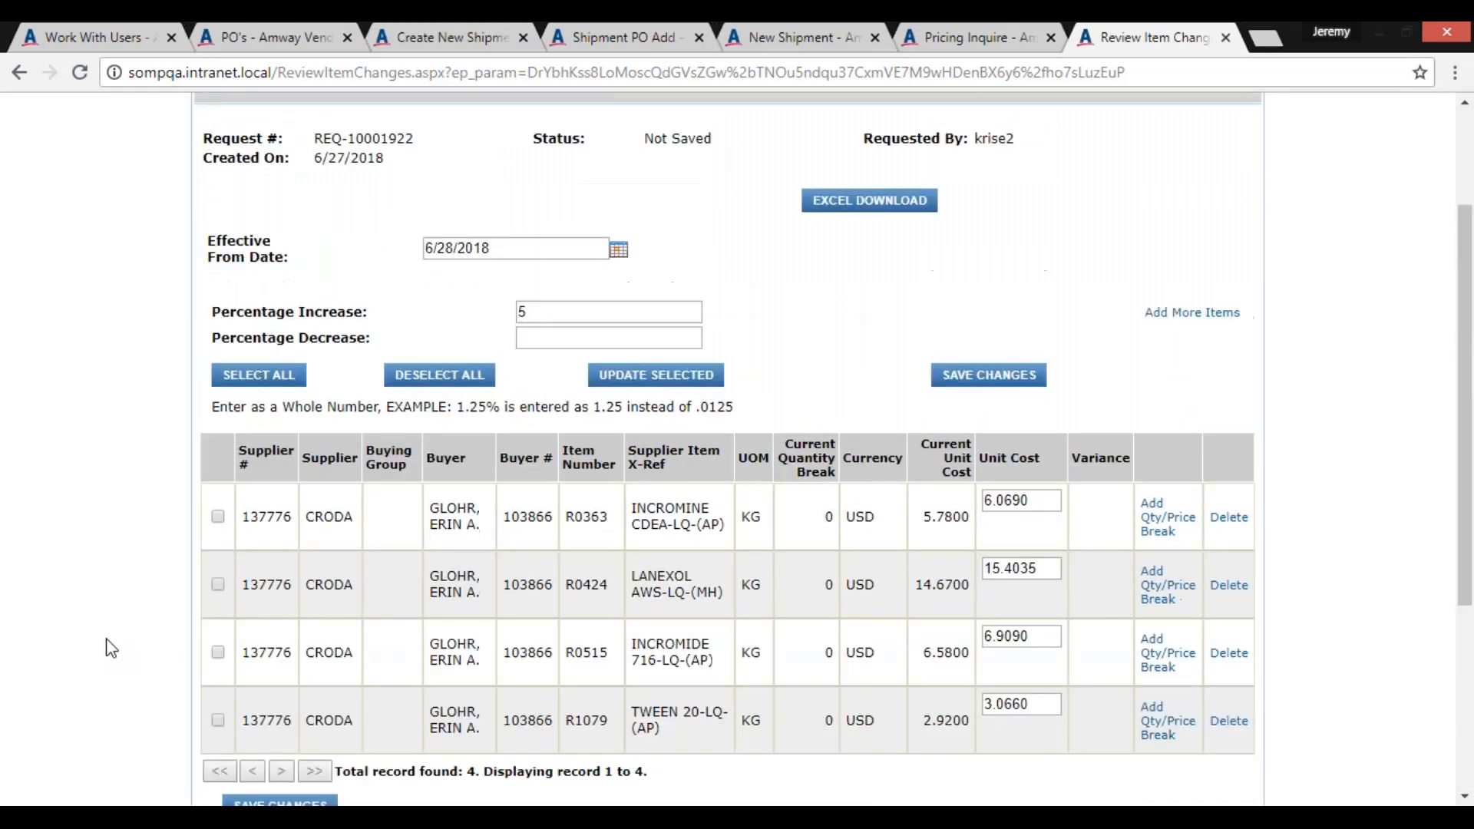
scroll(108, 648, up, 1)
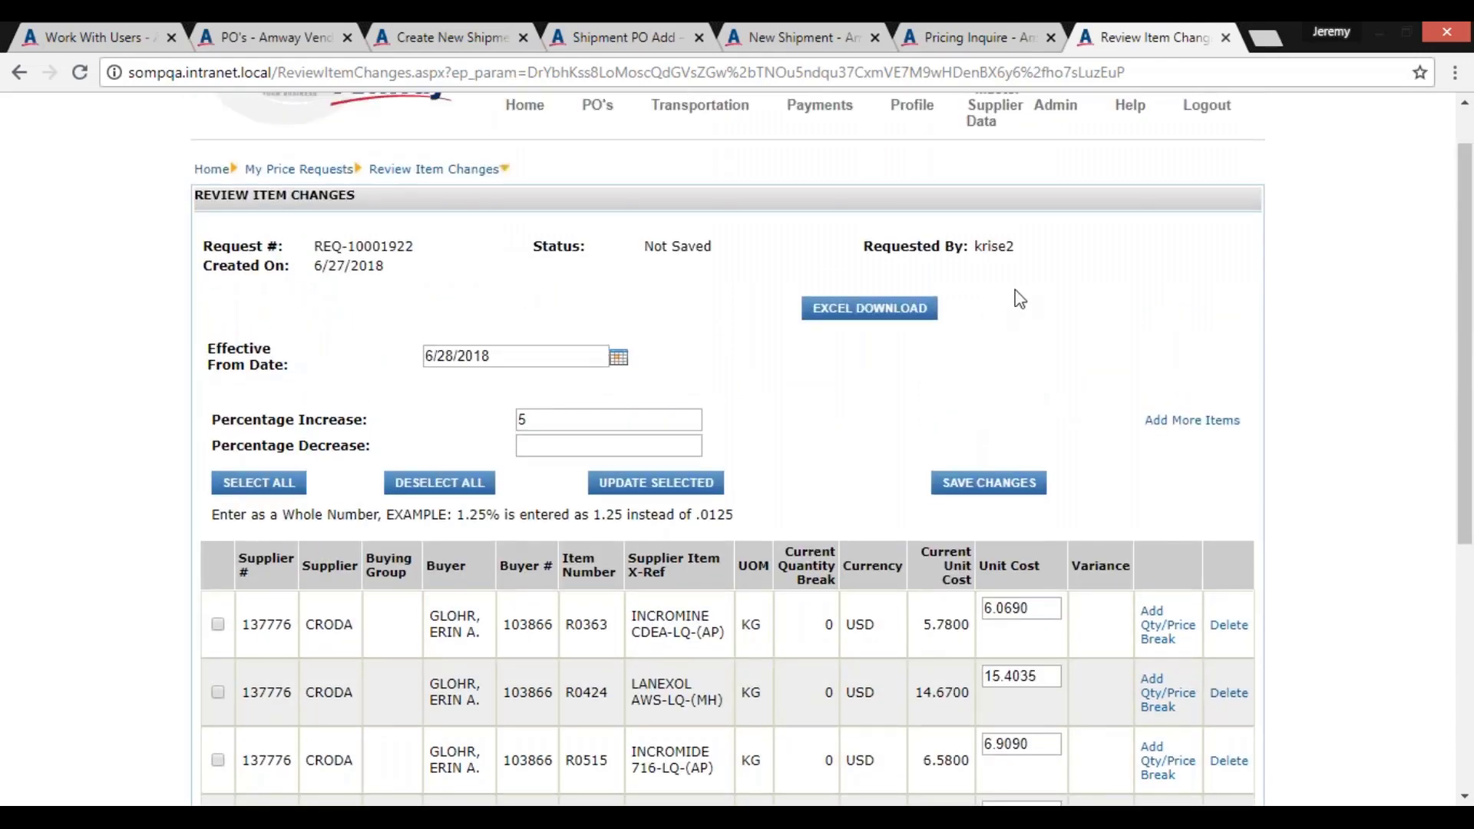
scroll(1086, 257, down, 3)
scroll(1053, 635, down, 1)
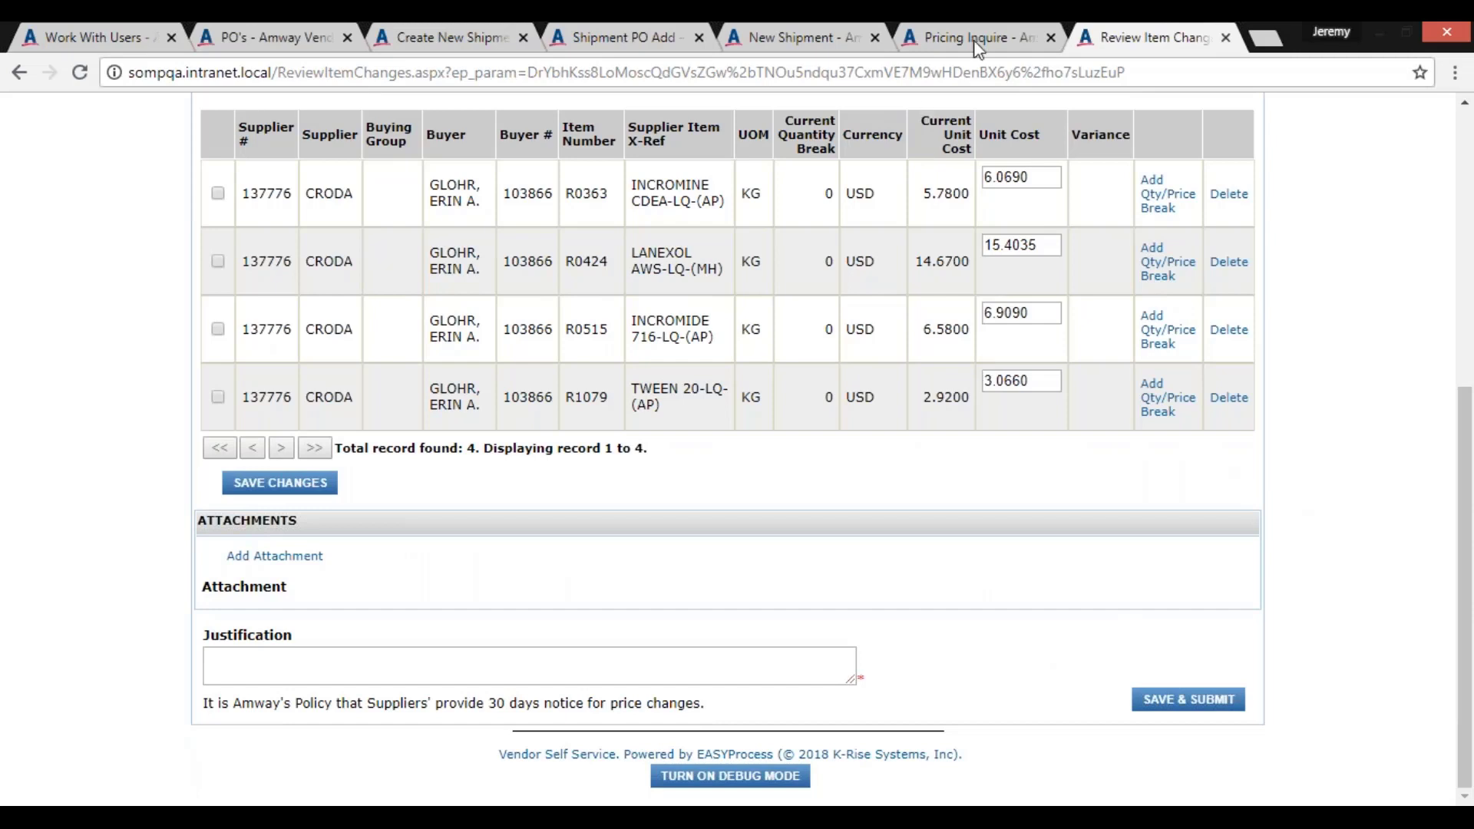
Switch to the Pricing Inquire page and open My Price Requests to view the full request list
click(1032, 31)
scroll(1111, 164, up, 3)
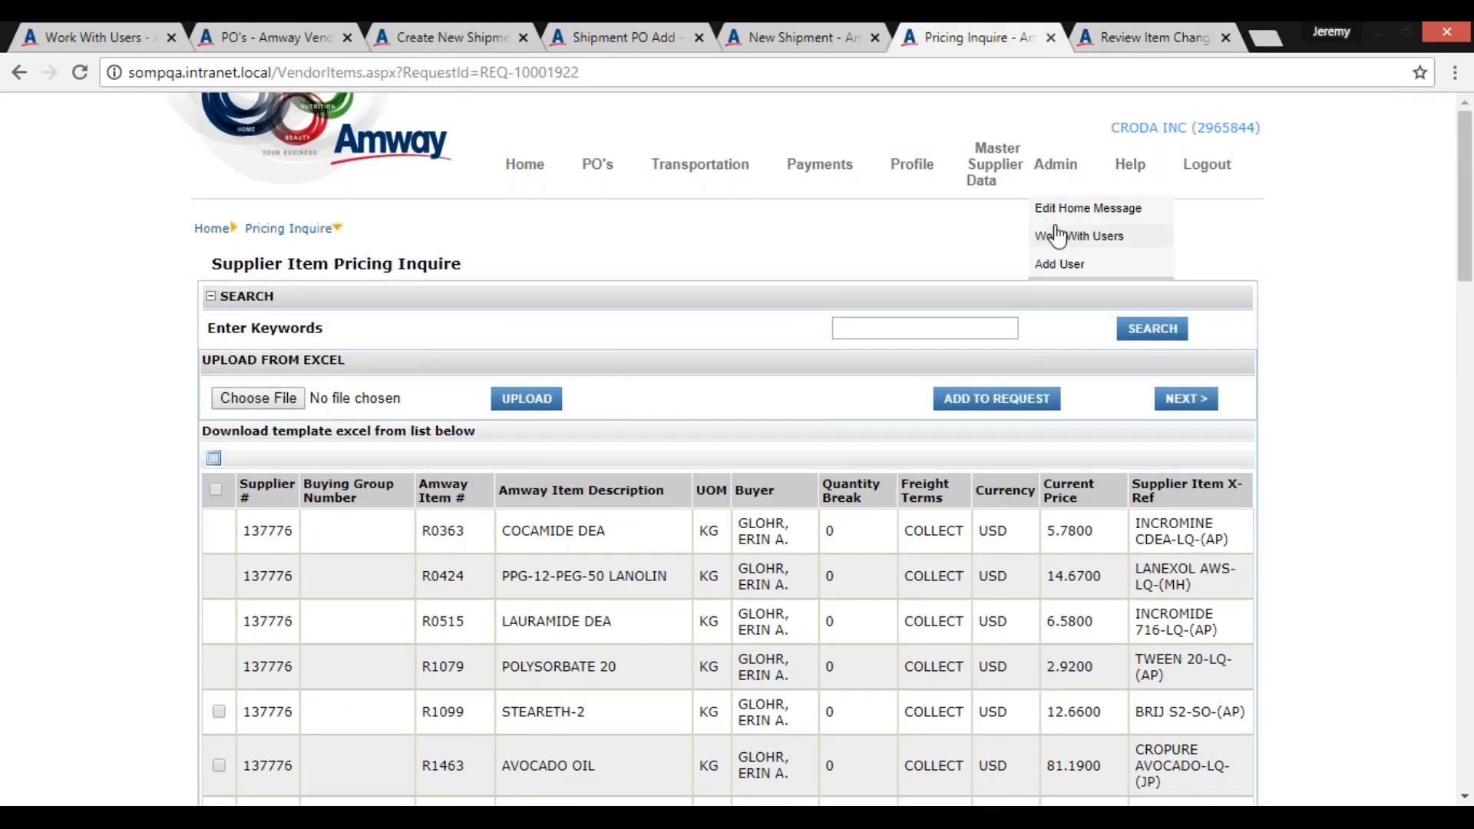
mouse_move(997, 170)
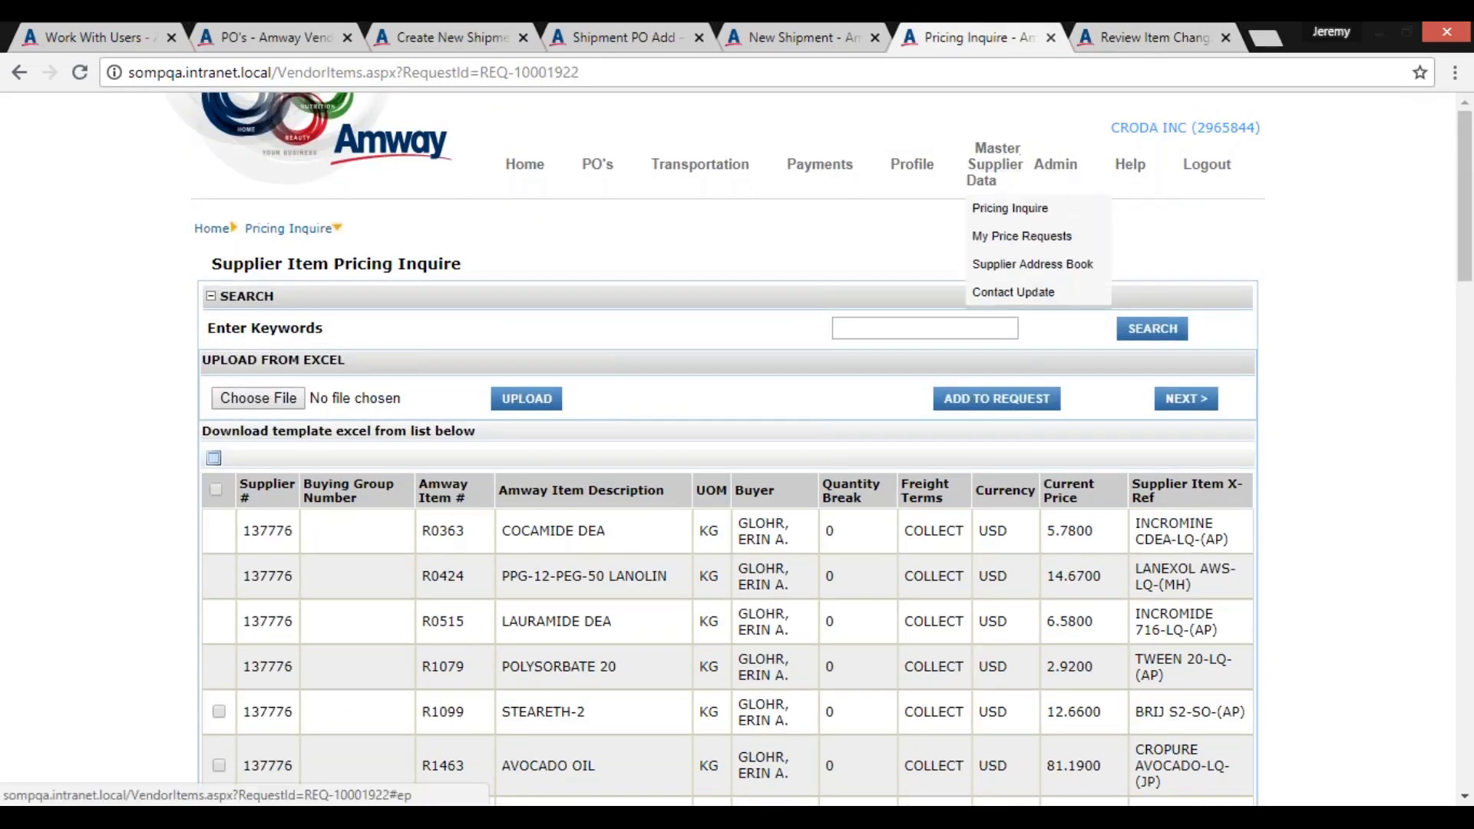
click(1025, 237)
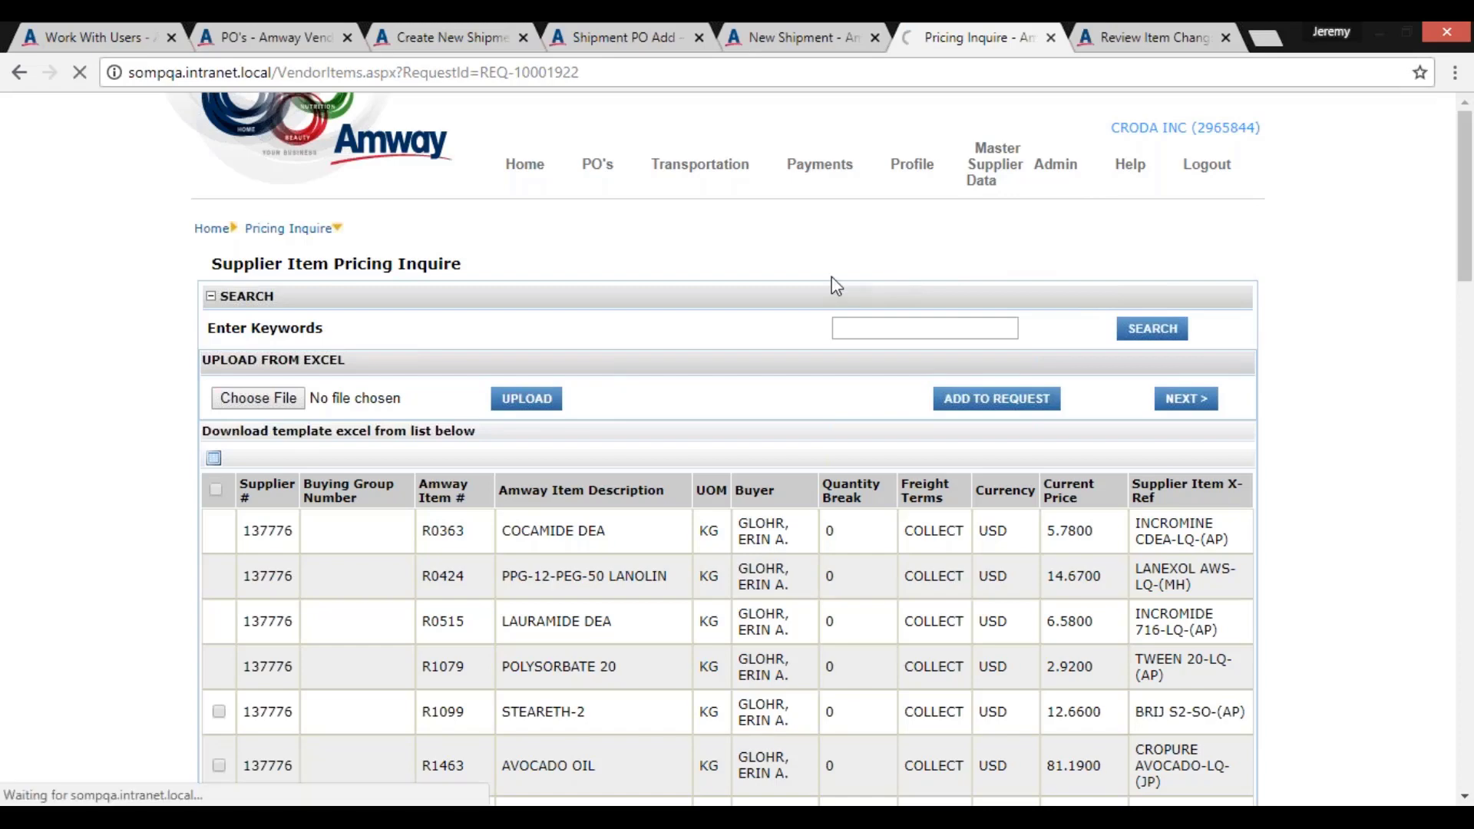
scroll(480, 374, down, 7)
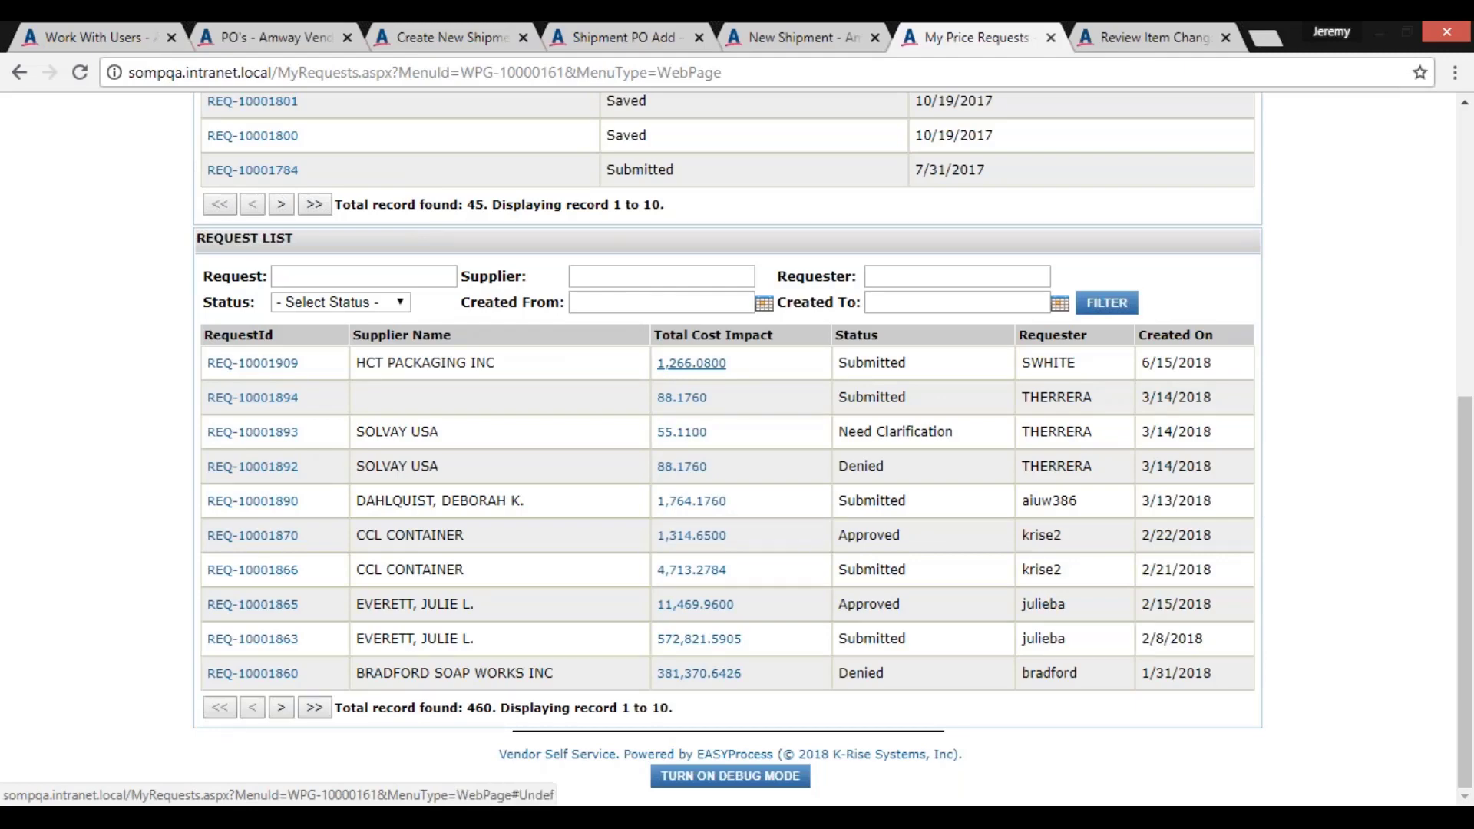
View the total cost impact breakdown of the HCT PACKAGING INC price request in an enlarged window and close it
click(690, 363)
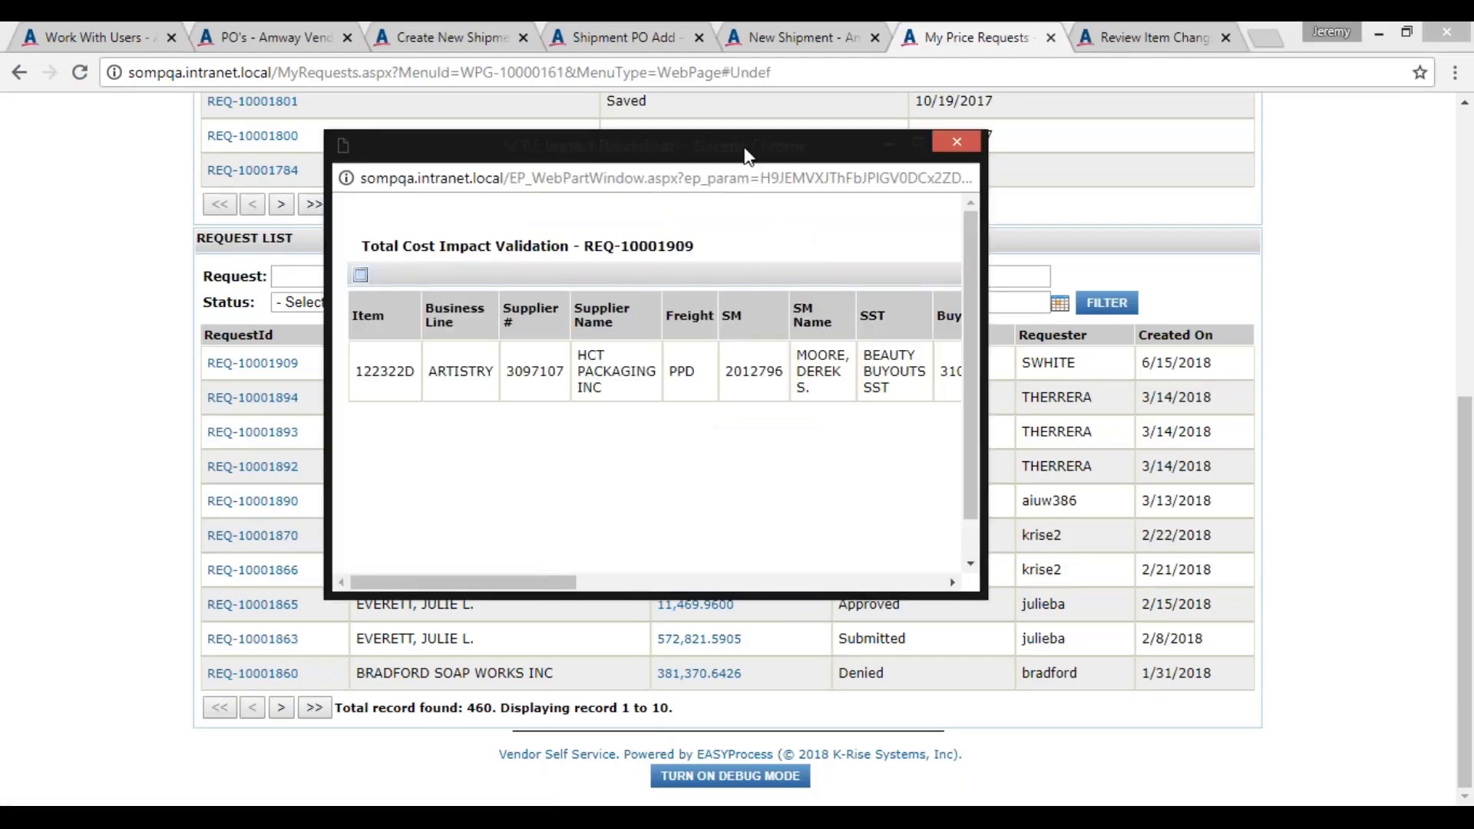
double_click(744, 152)
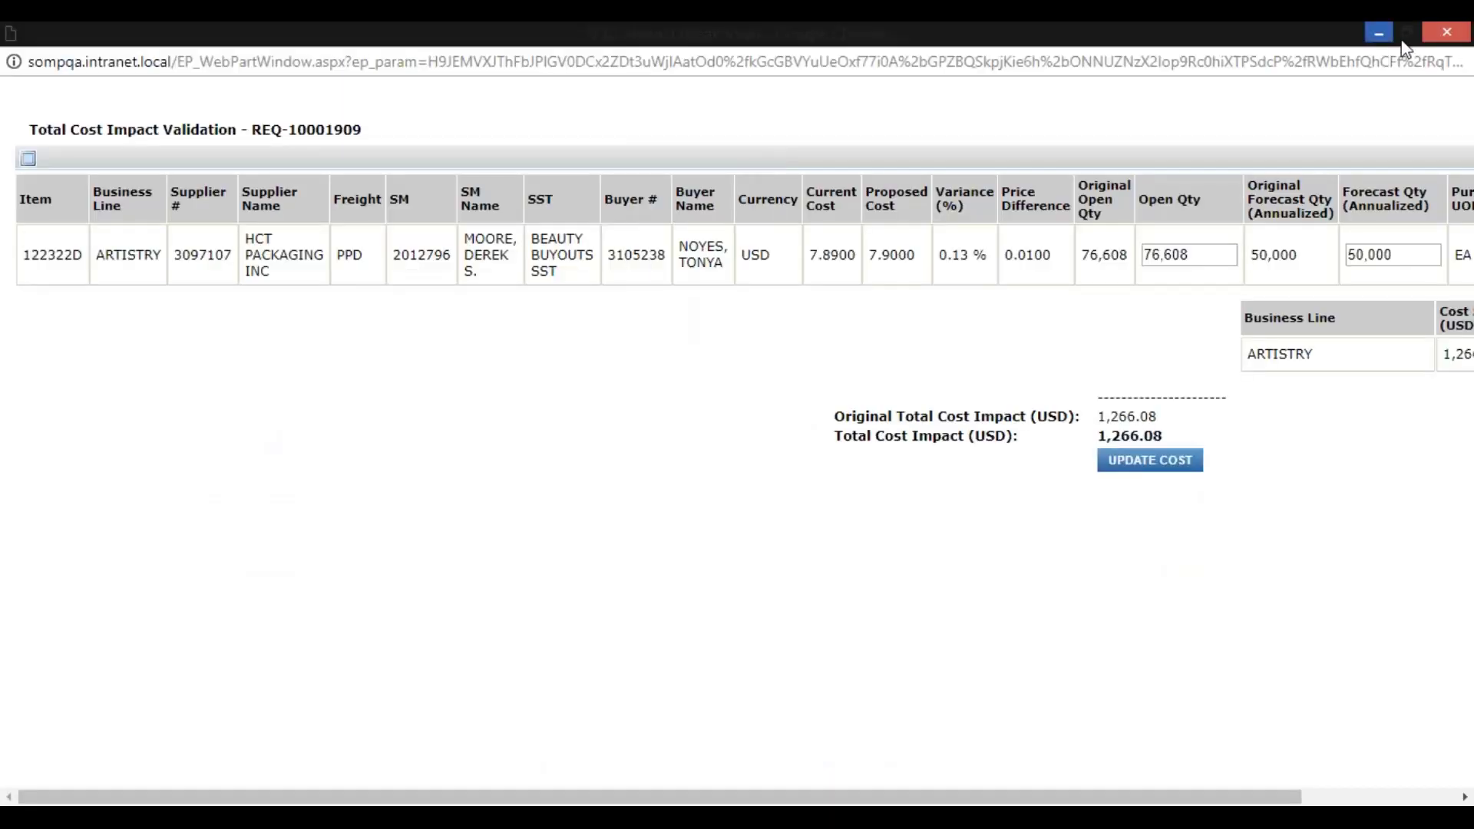
drag(677, 34, 565, 335)
click(880, 331)
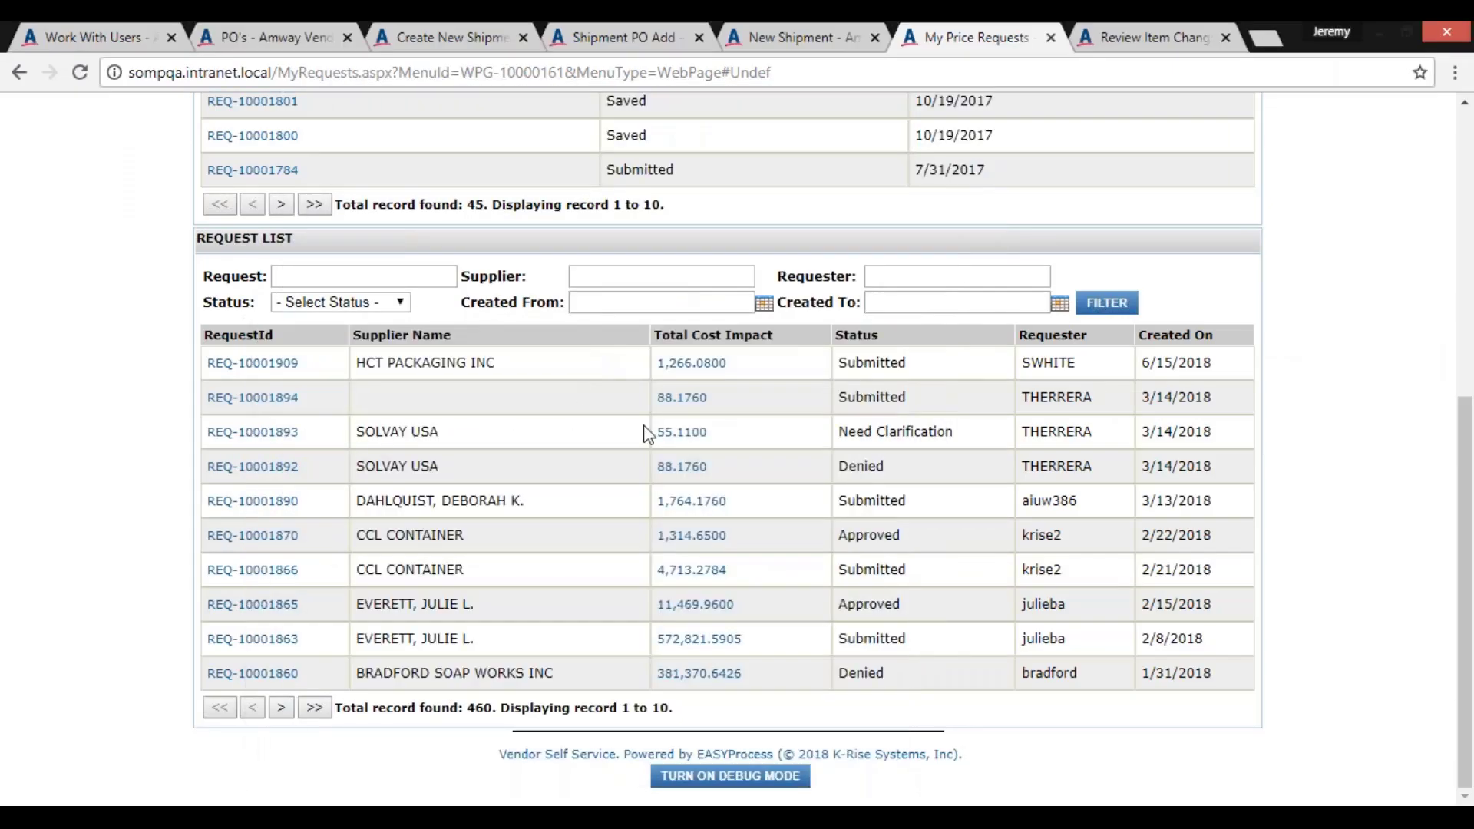
Examine the cost impact breakdown of the approved request created 2/15/2018, including quantities, item impact costs and business line summary, then close it
click(694, 609)
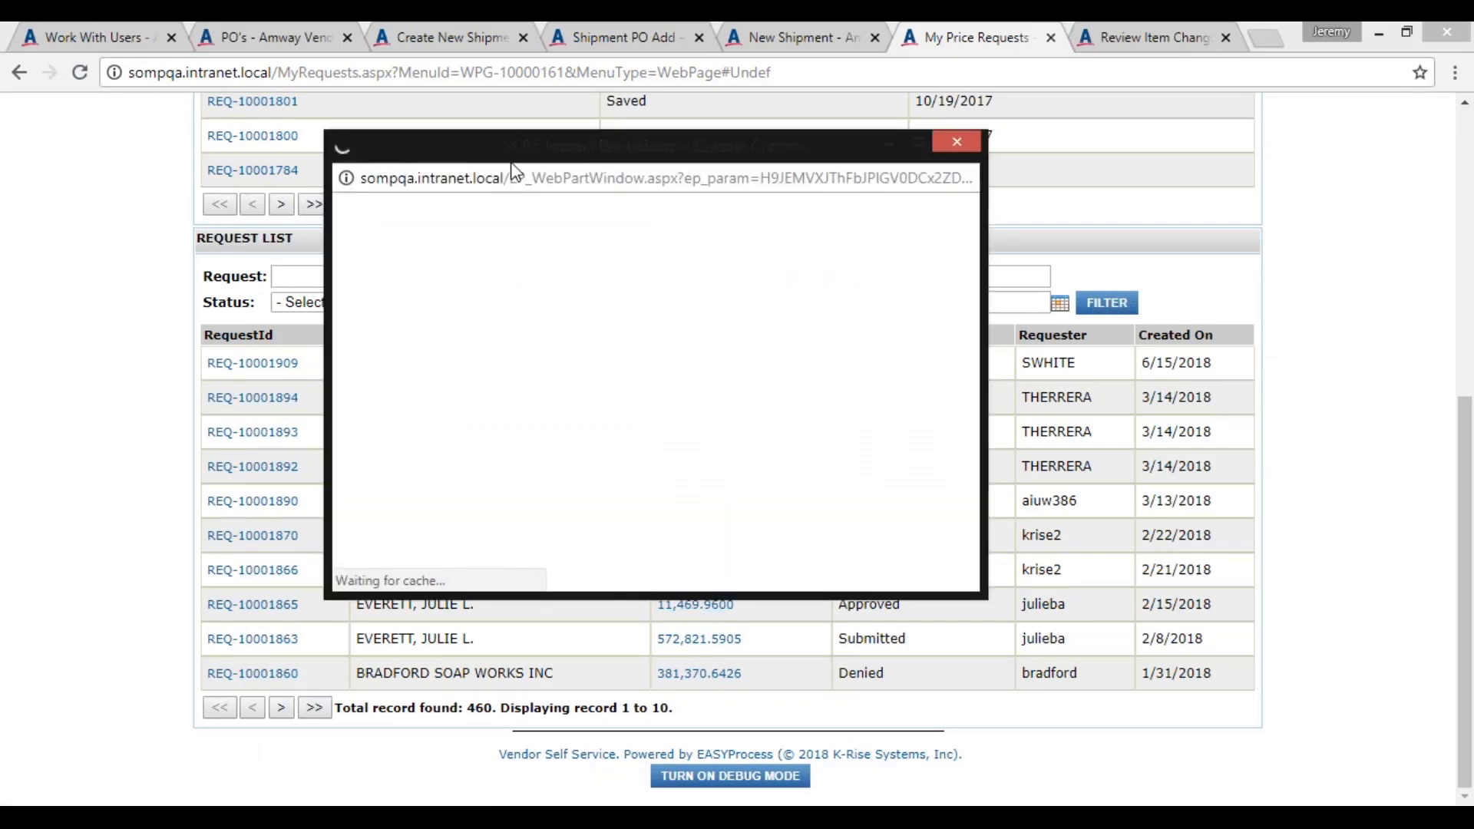
click(917, 143)
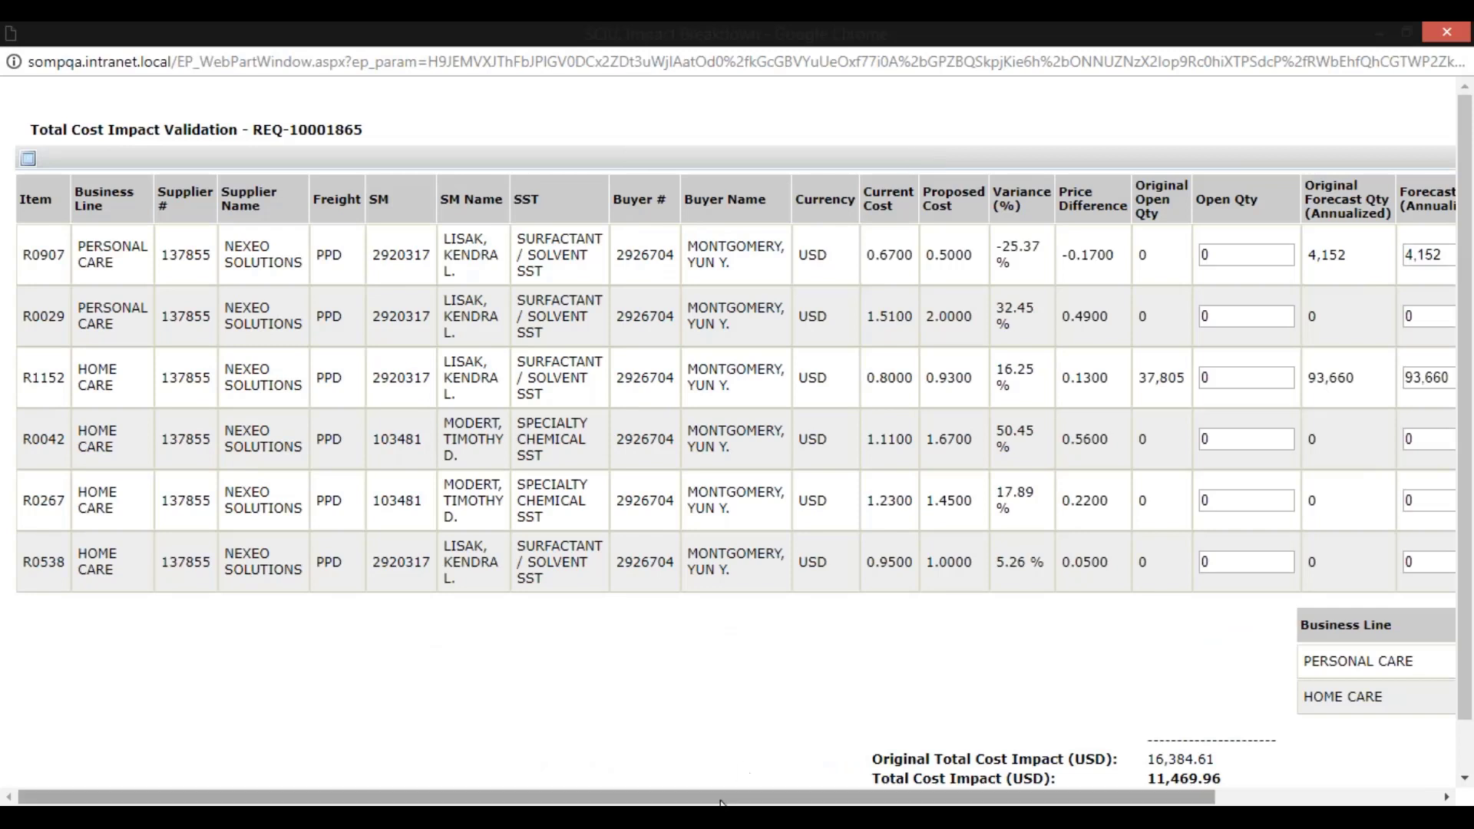
drag(720, 803, 952, 798)
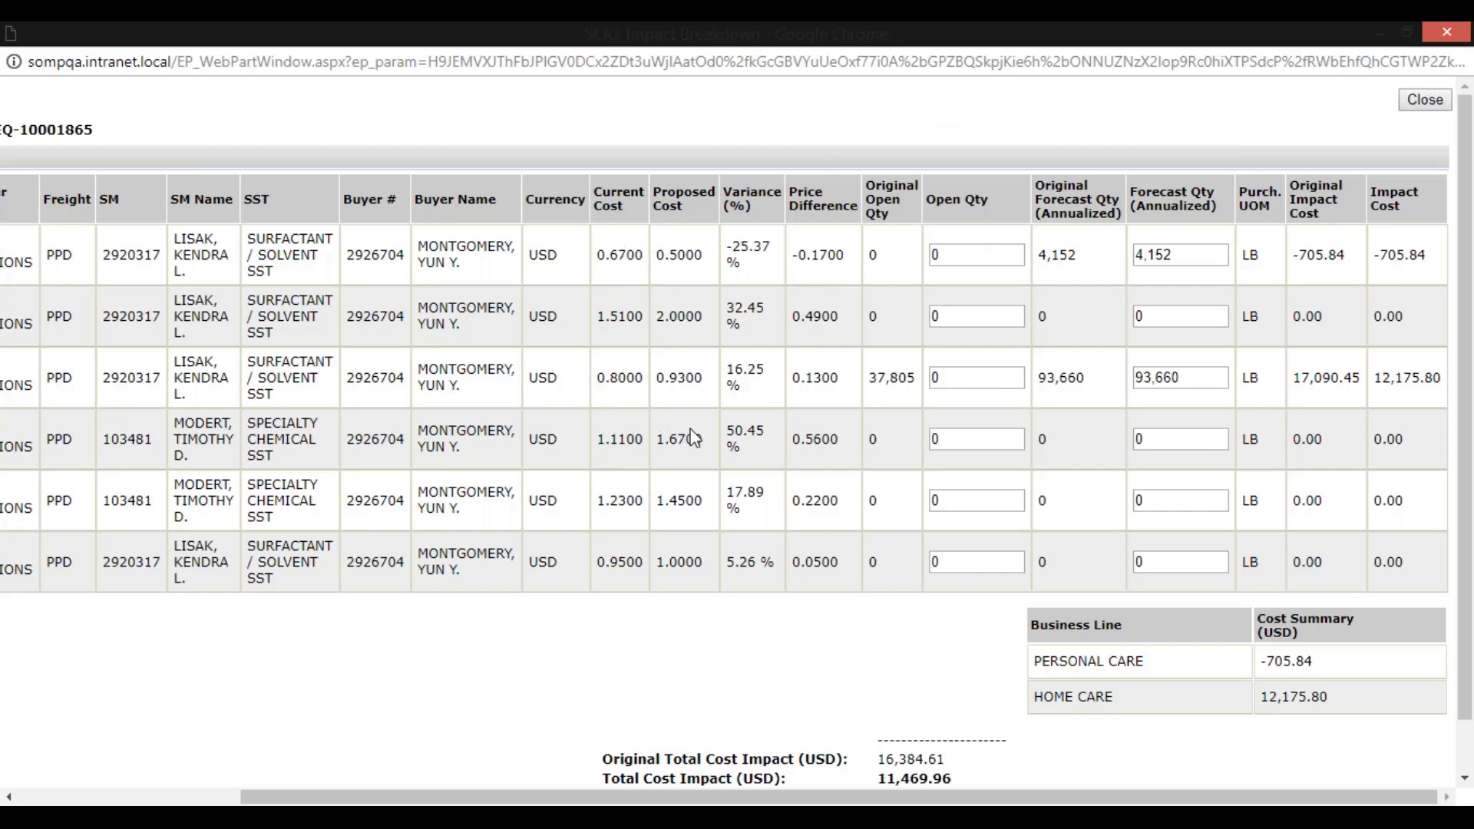
scroll(1053, 398, down, 1)
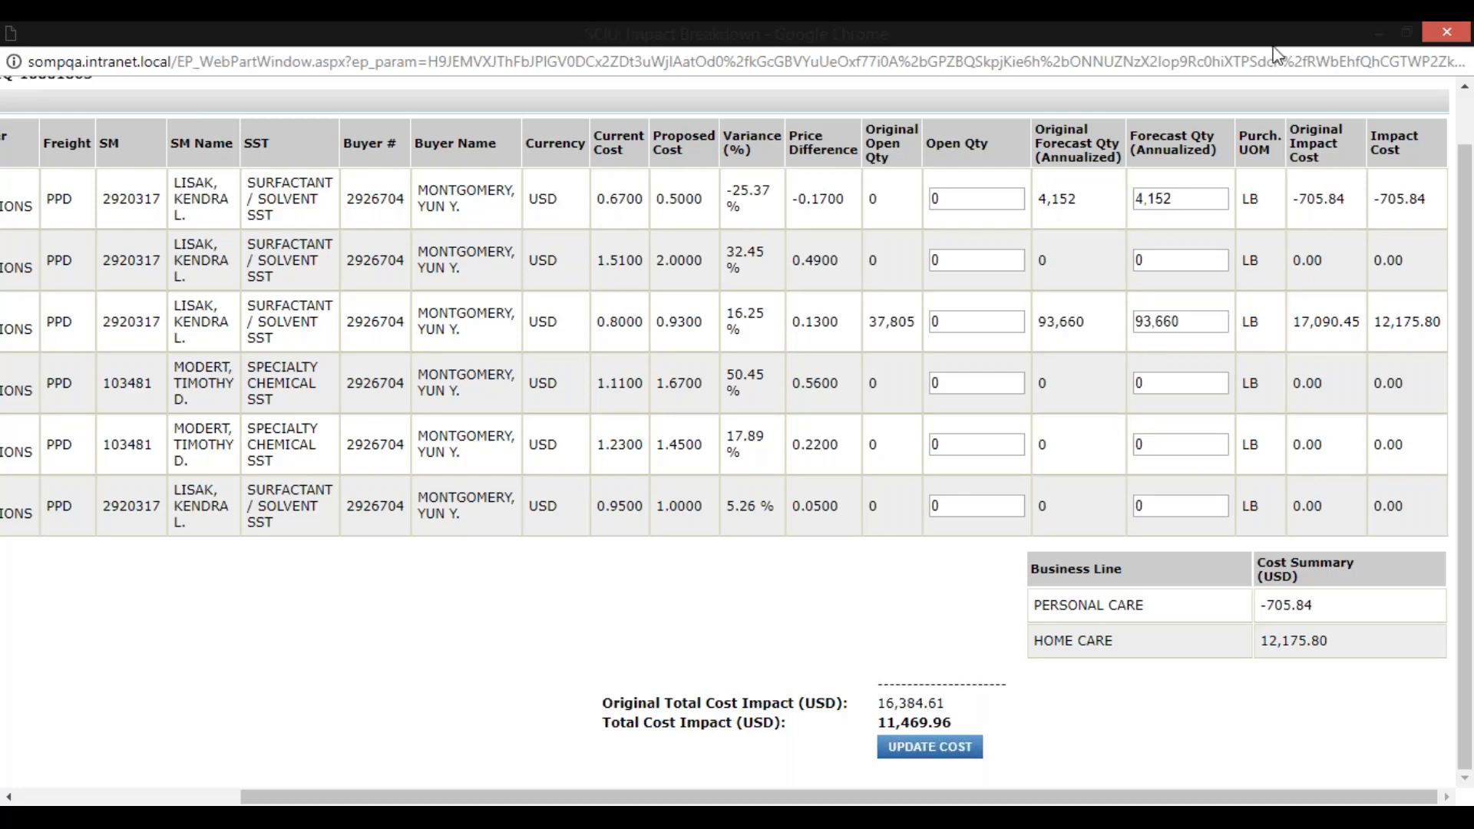
drag(836, 796, 592, 796)
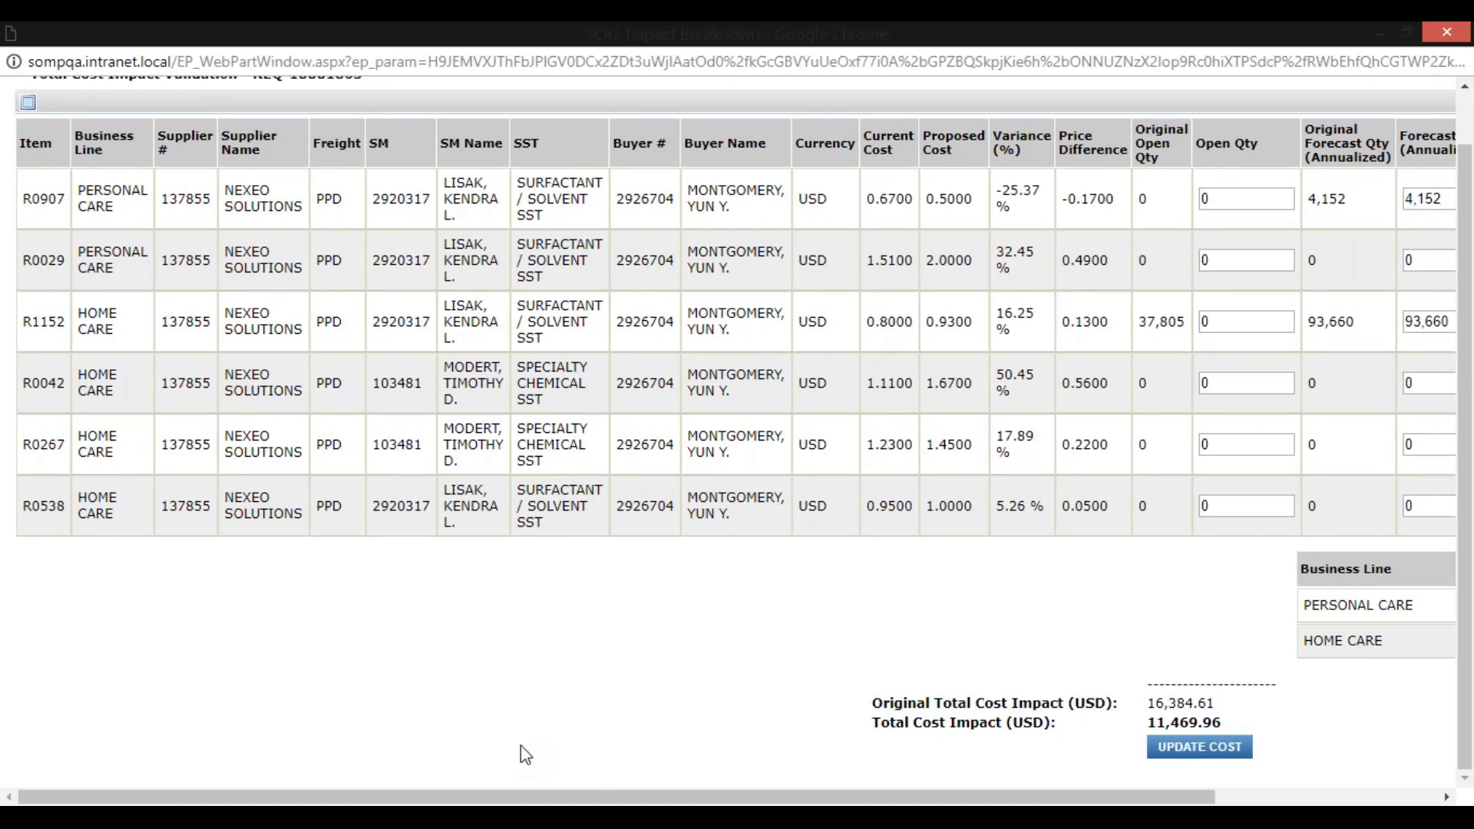
click(1446, 32)
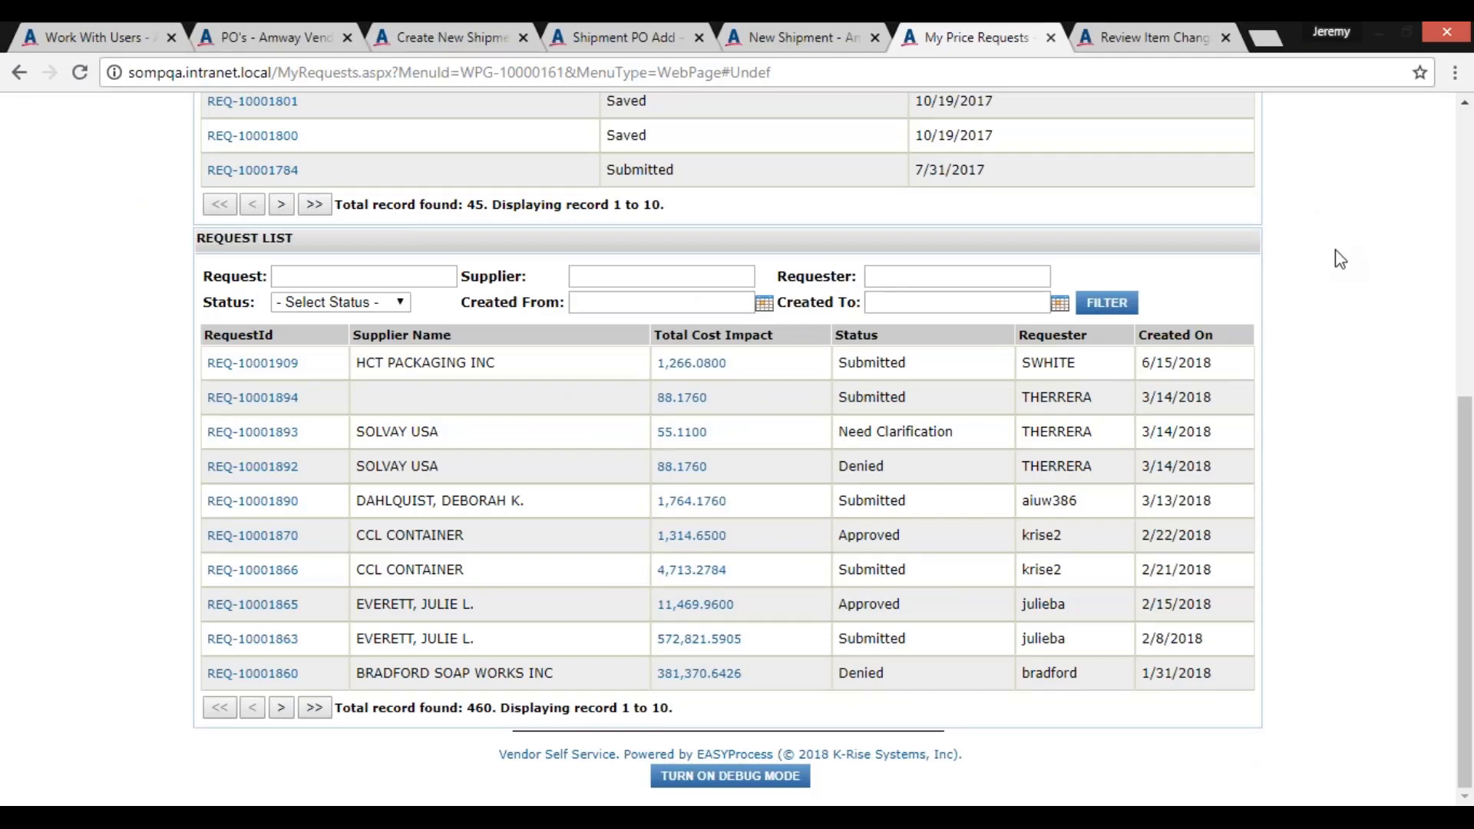
Return to the Review Item Changes page and review the price request's header, effective date and percentage increase settings
scroll(1340, 259, up, 2)
click(1192, 28)
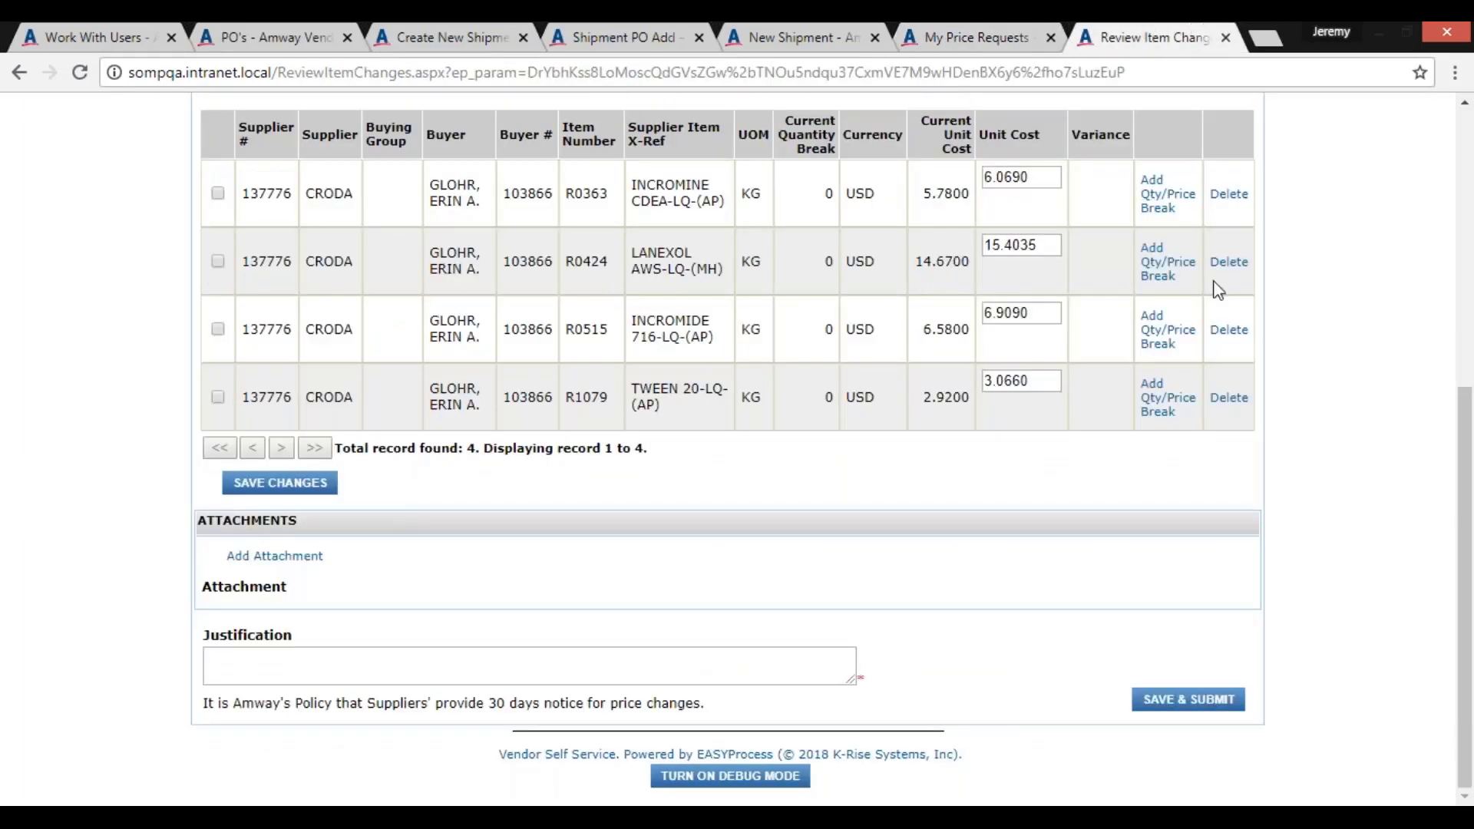
scroll(1316, 355, up, 4)
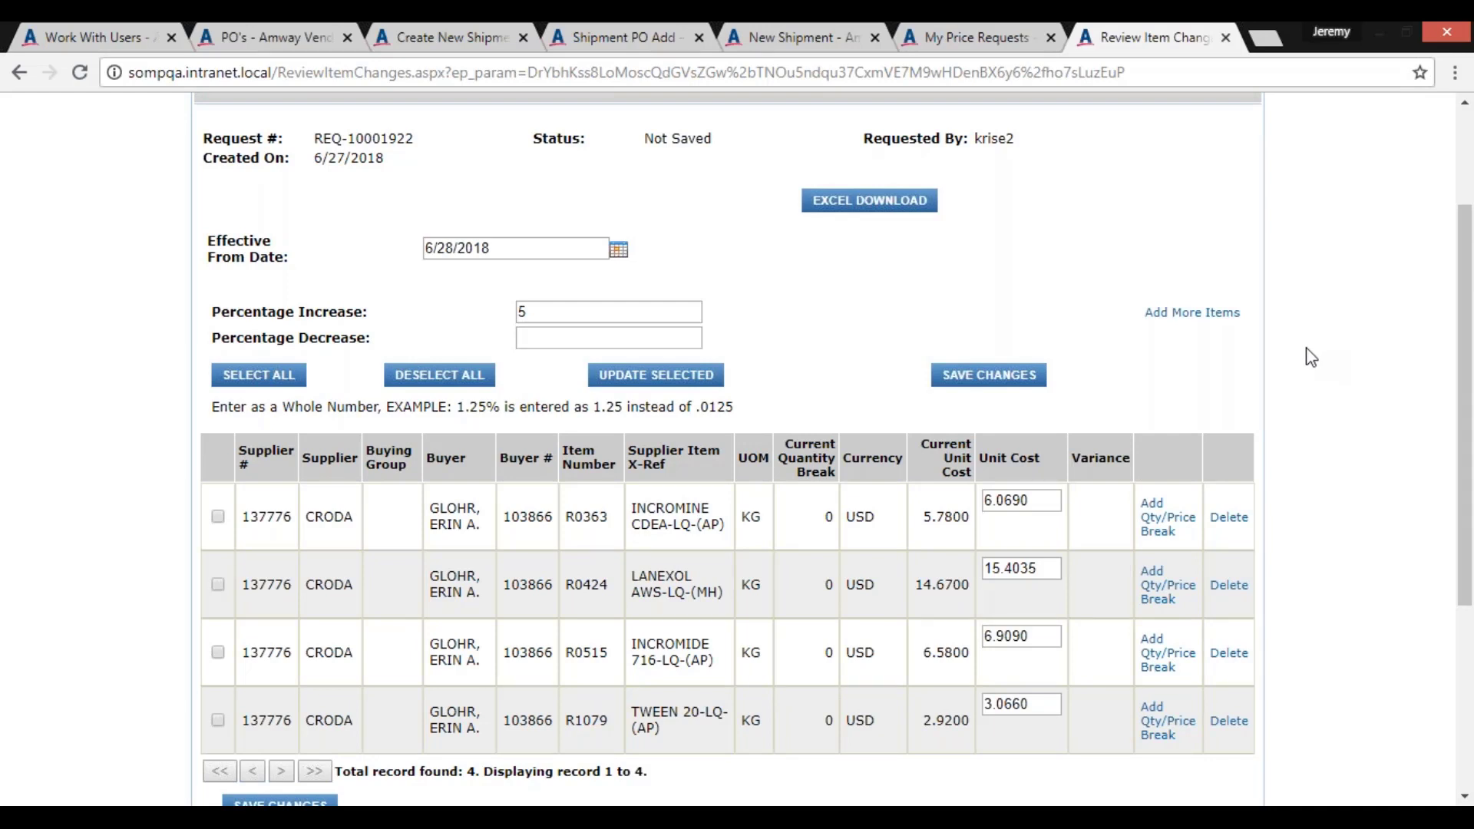
scroll(1310, 357, up, 2)
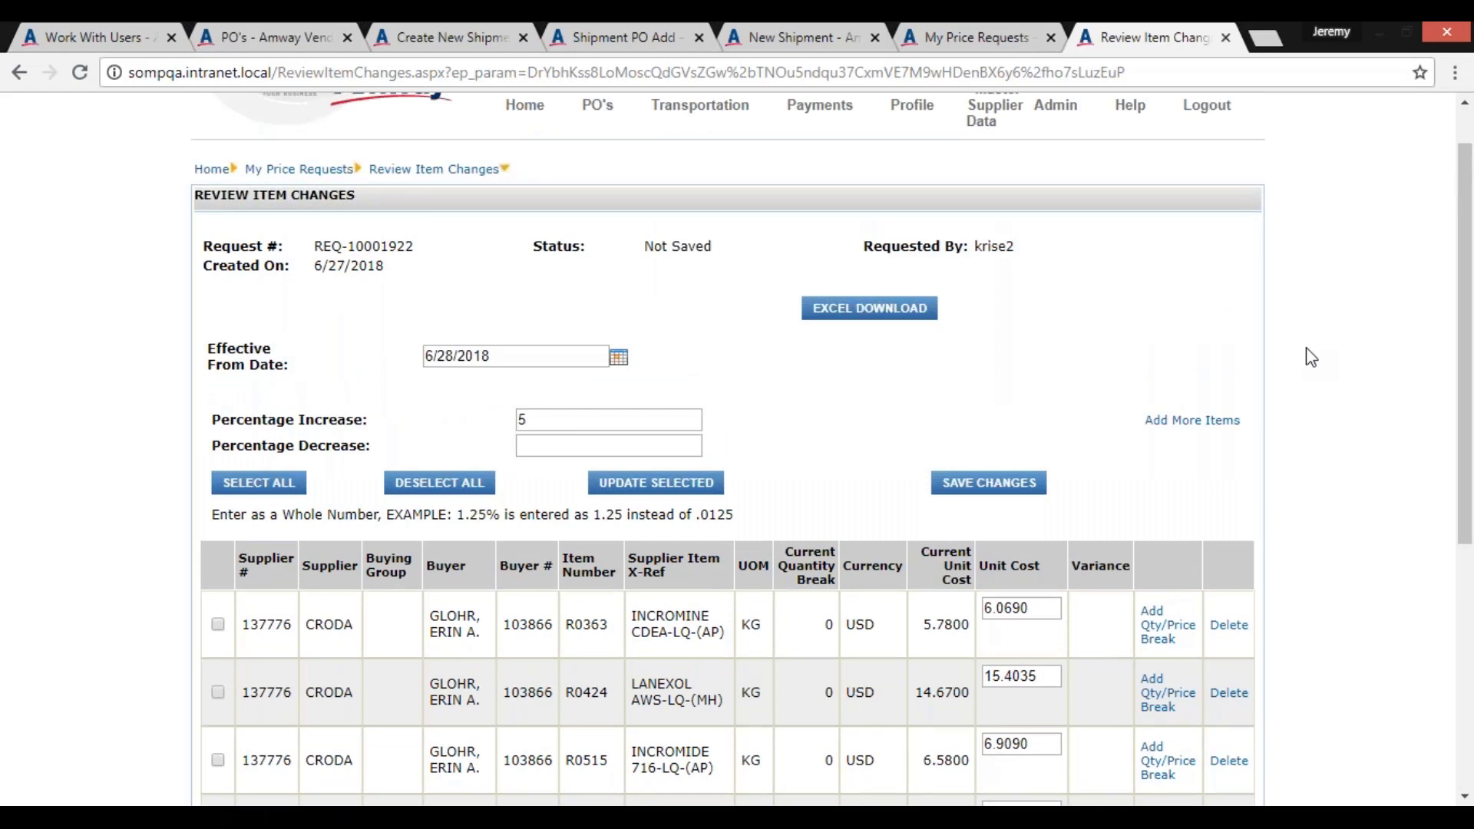